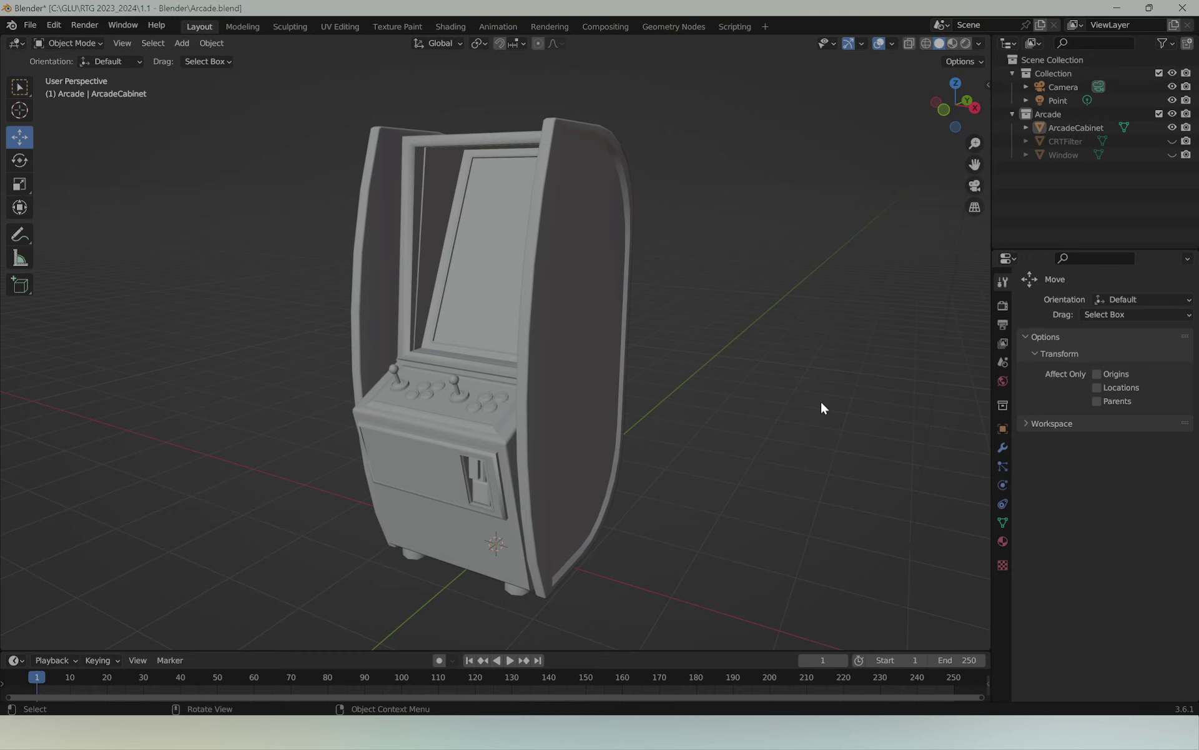
Step: Orbit and zoom around the arcade cabinet to inspect its front and sides
{"action": "mouse_move", "coordinate": [532, 410]}
{"action": "middle_mouse_down"}
{"action": "mouse_move", "coordinate": [776, 414]}
{"action": "mouse_move", "coordinate": [754, 422]}
{"action": "mouse_move", "coordinate": [763, 406]}
{"action": "middle_mouse_up"}
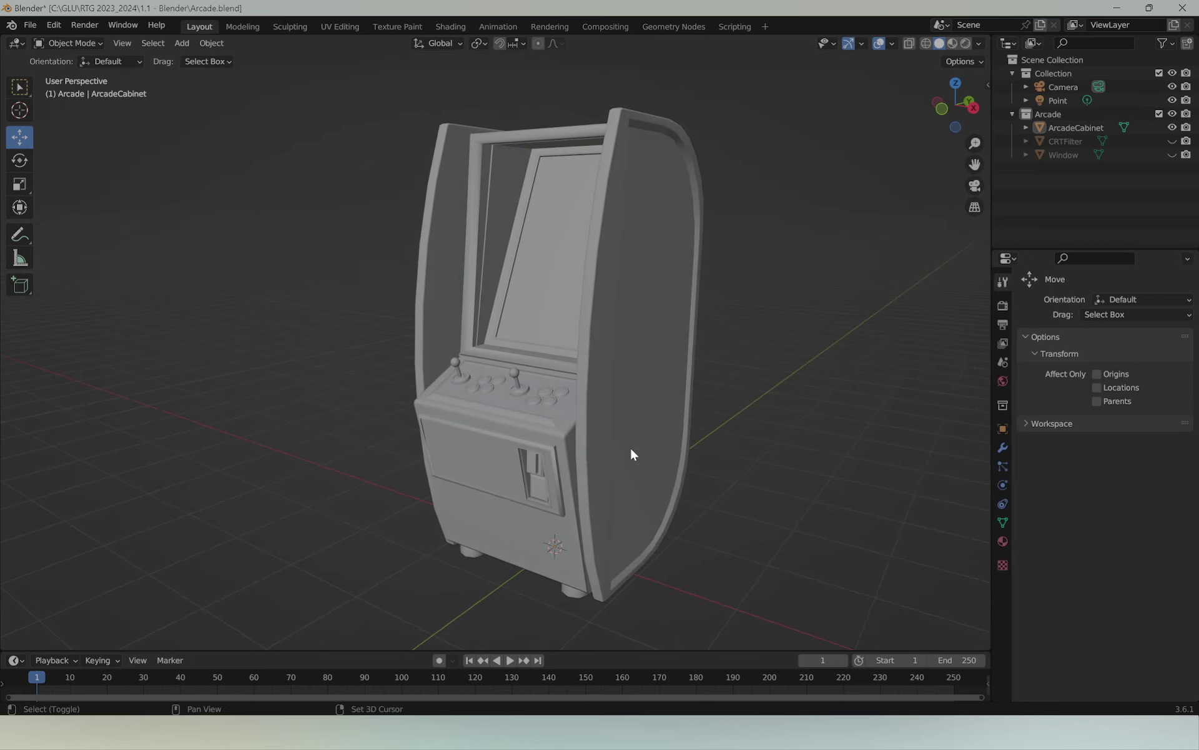
{"action": "middle_click_drag", "start_coordinate": [631, 455], "coordinate": [669, 443]}
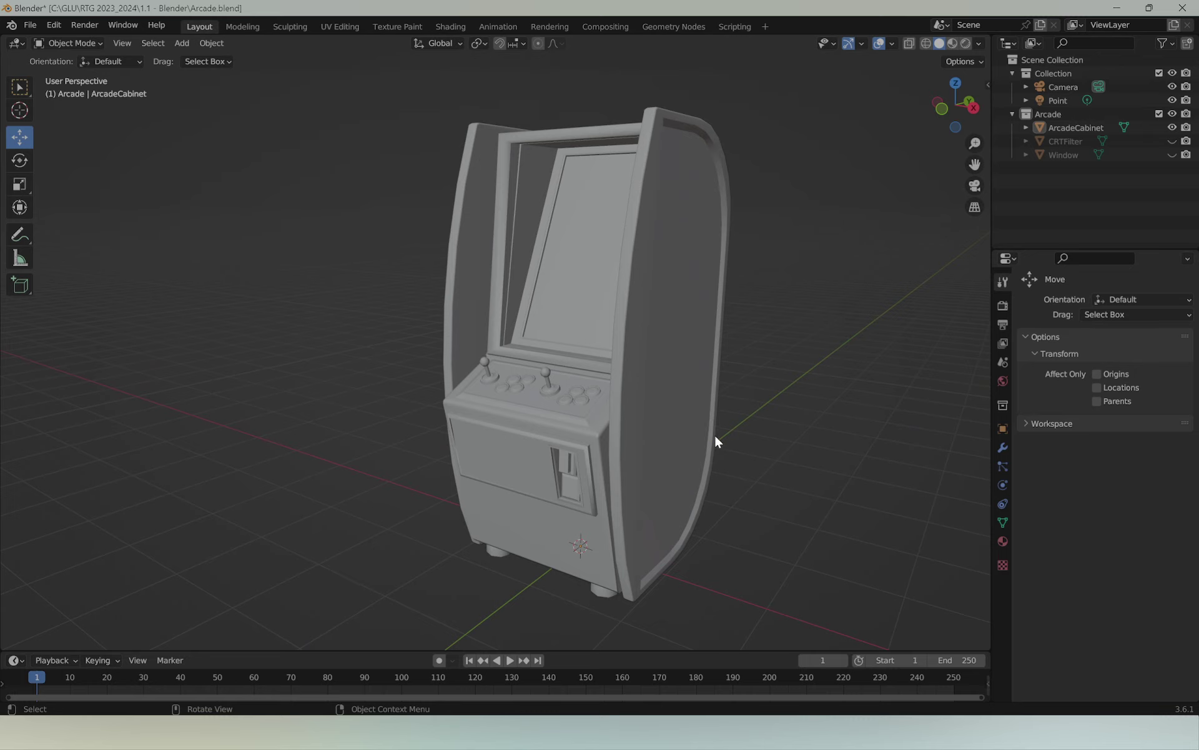
{"action": "mouse_move", "coordinate": [792, 367]}
{"action": "middle_mouse_down"}
{"action": "mouse_move", "coordinate": [853, 383]}
{"action": "mouse_move", "coordinate": [980, 377]}
{"action": "mouse_move", "coordinate": [860, 375]}
{"action": "mouse_move", "coordinate": [798, 390]}
{"action": "mouse_move", "coordinate": [801, 381]}
{"action": "mouse_move", "coordinate": [845, 411]}
{"action": "mouse_move", "coordinate": [830, 405]}
{"action": "middle_mouse_up"}
{"action": "mouse_move", "coordinate": [561, 376]}
{"action": "middle_mouse_down"}
{"action": "mouse_move", "coordinate": [656, 401]}
{"action": "mouse_move", "coordinate": [428, 386]}
{"action": "mouse_move", "coordinate": [674, 407]}
{"action": "mouse_move", "coordinate": [712, 378]}
{"action": "mouse_move", "coordinate": [782, 378]}
{"action": "mouse_move", "coordinate": [830, 359]}
{"action": "mouse_move", "coordinate": [822, 343]}
{"action": "middle_mouse_up"}
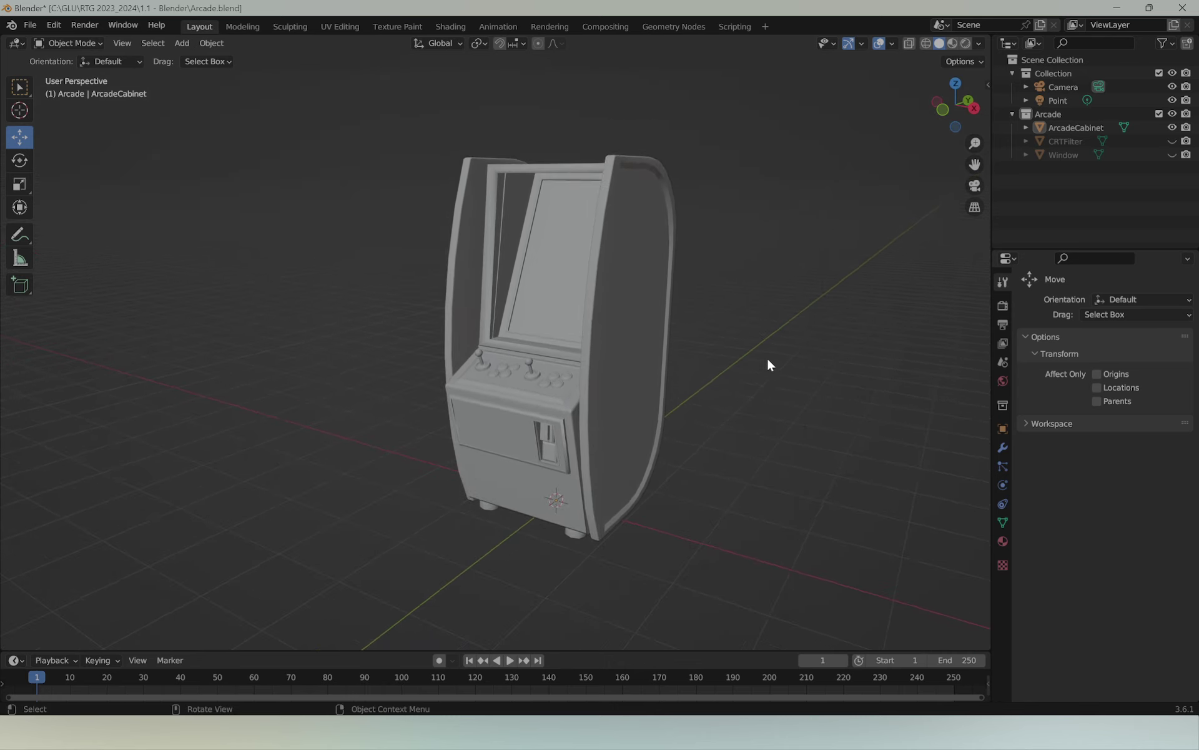
{"action": "mouse_move", "coordinate": [705, 392]}
{"action": "middle_mouse_down", "text": "shift"}
{"action": "mouse_move", "coordinate": [731, 365]}
{"action": "mouse_move", "coordinate": [617, 375]}
{"action": "mouse_move", "coordinate": [800, 331]}
{"action": "mouse_move", "coordinate": [803, 364]}
{"action": "mouse_move", "coordinate": [817, 340]}
{"action": "mouse_move", "coordinate": [814, 359]}
{"action": "middle_mouse_up", "text": "shift"}
{"action": "scroll", "coordinate": [735, 368], "scroll_direction": "up", "scroll_amount": 2}
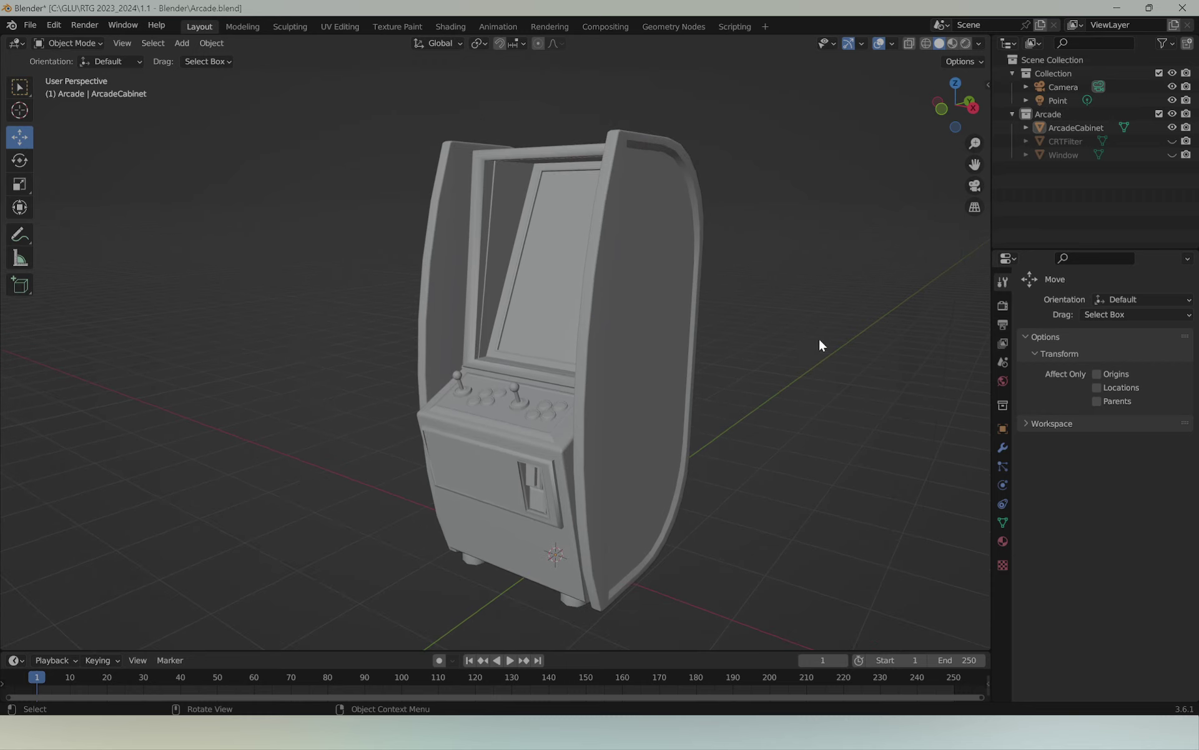
{"action": "middle_click_drag", "start_coordinate": [726, 369], "coordinate": [773, 363]}
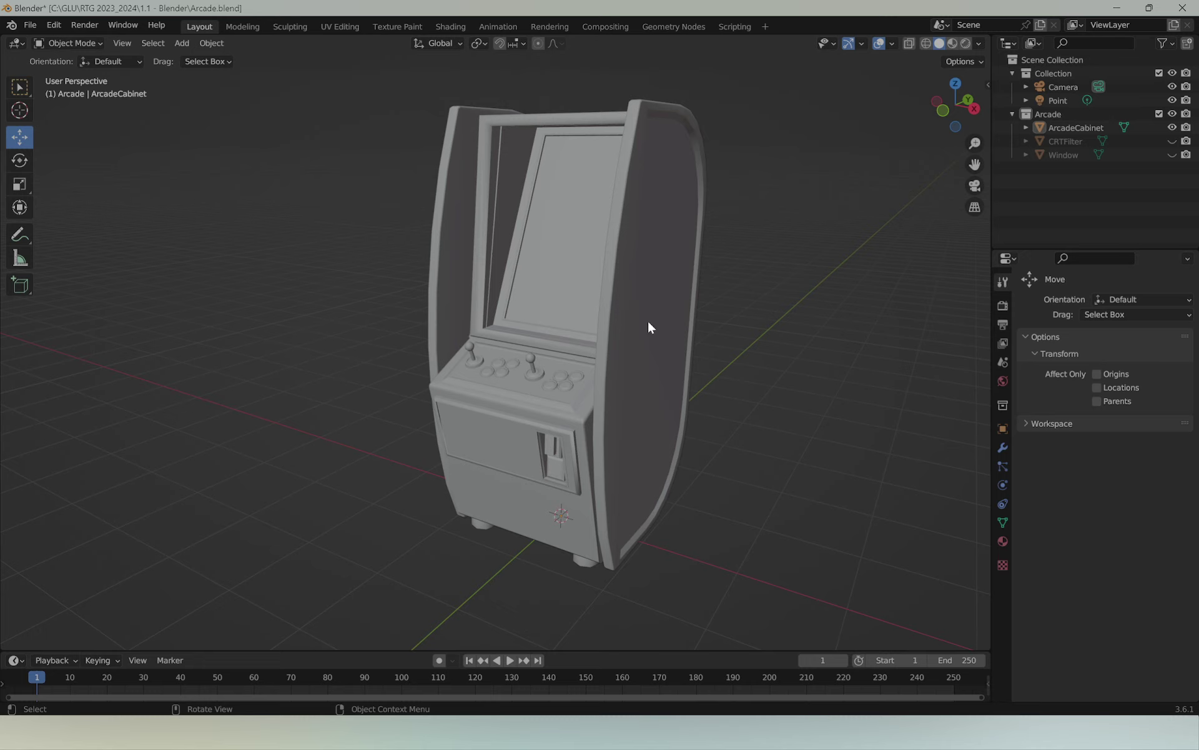
{"action": "middle_click_drag", "start_coordinate": [540, 212], "coordinate": [604, 233]}
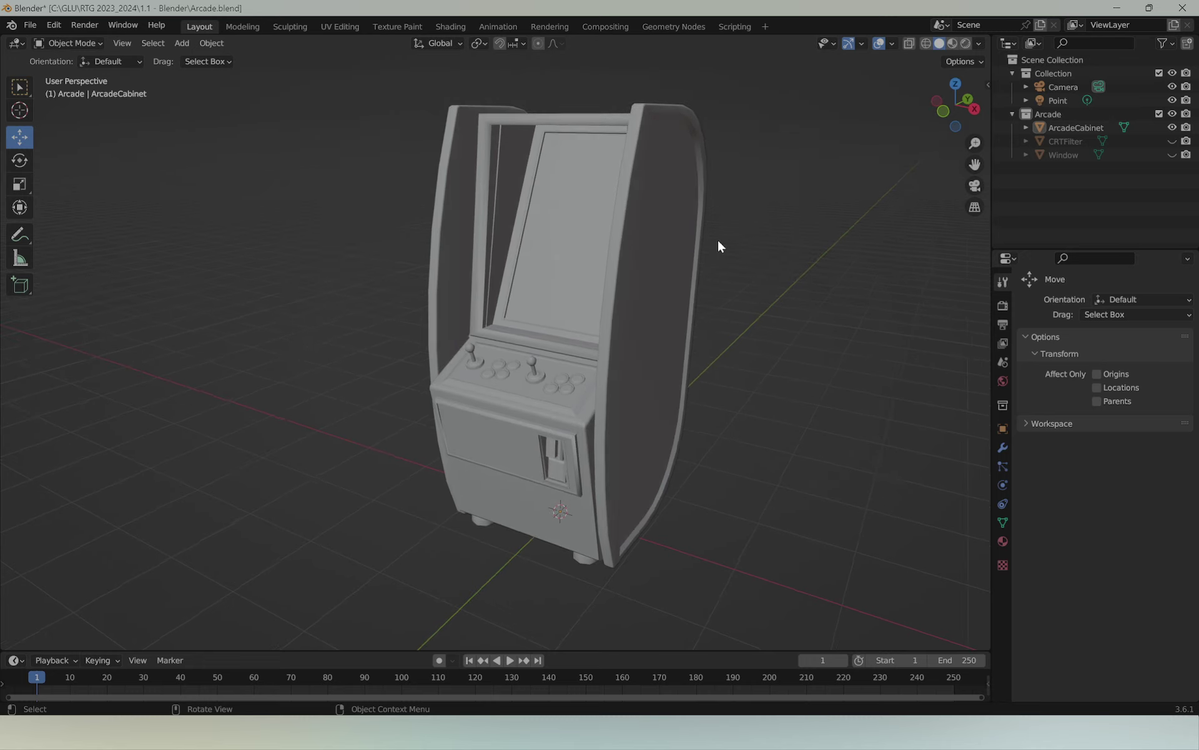
{"action": "scroll", "coordinate": [786, 216], "scroll_direction": "down", "scroll_amount": 1}
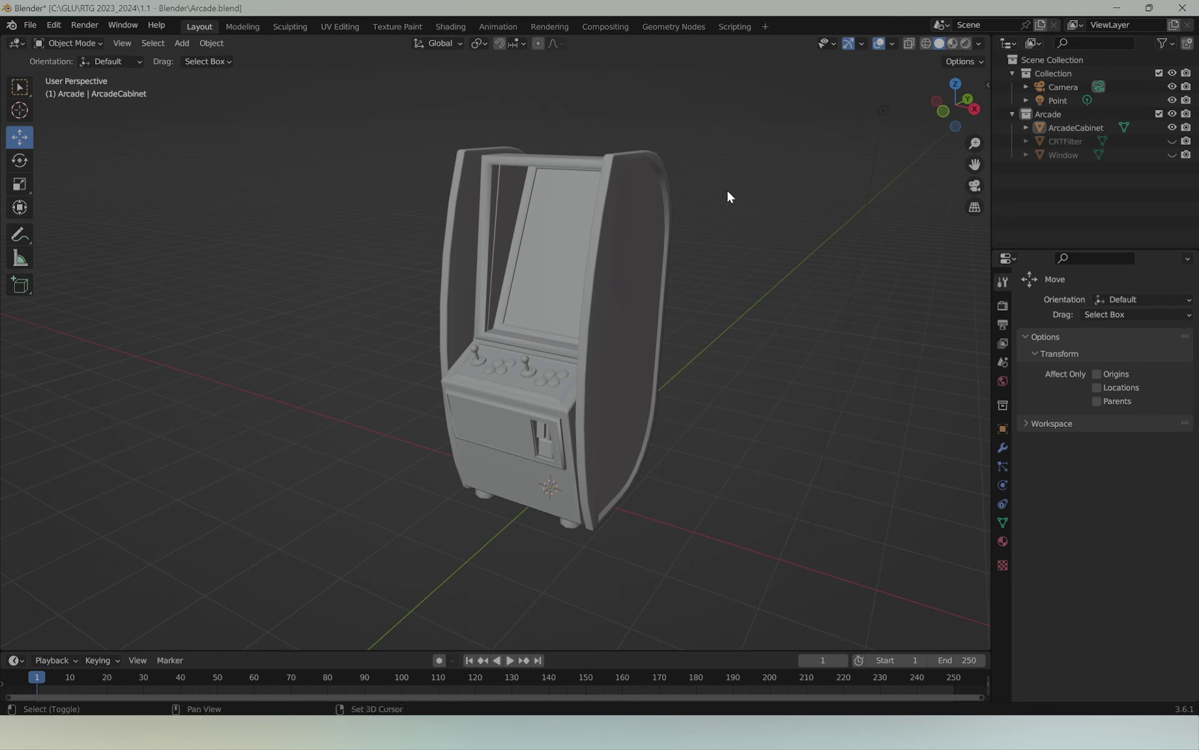
{"action": "middle_click_drag", "start_coordinate": [728, 196], "coordinate": [781, 201], "text": "shift"}
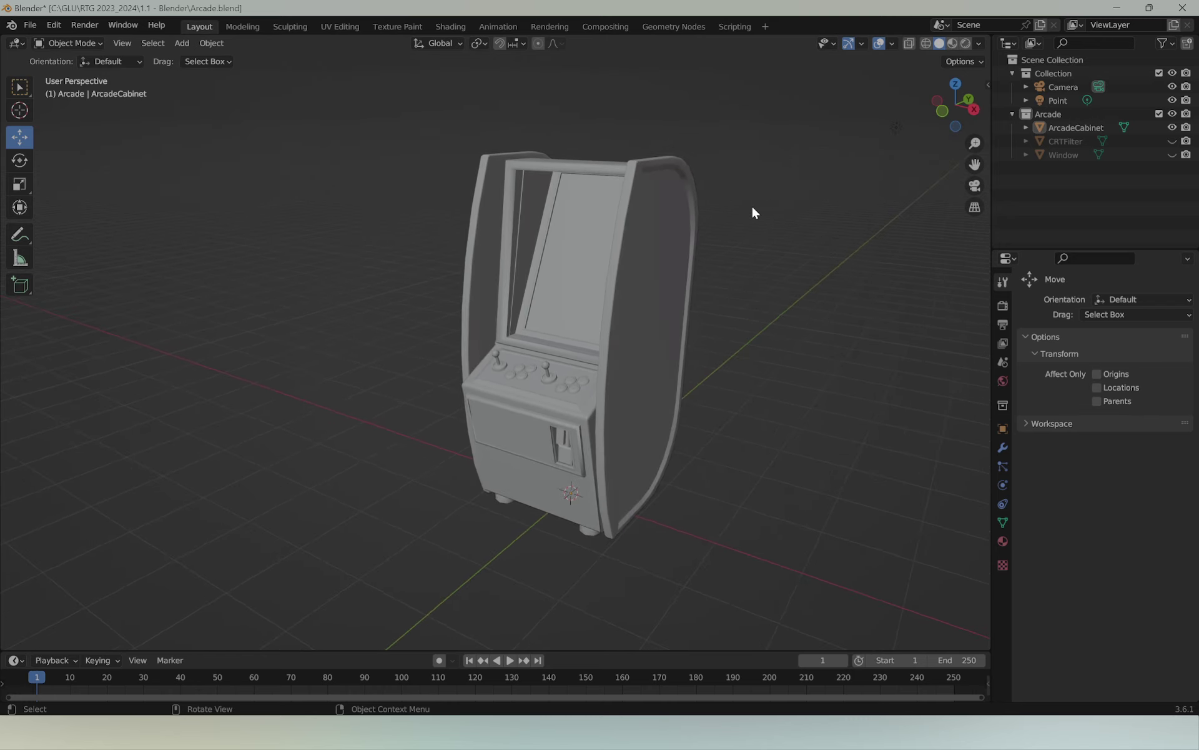
{"action": "middle_click_drag", "start_coordinate": [811, 321], "coordinate": [762, 307], "text": "shift"}
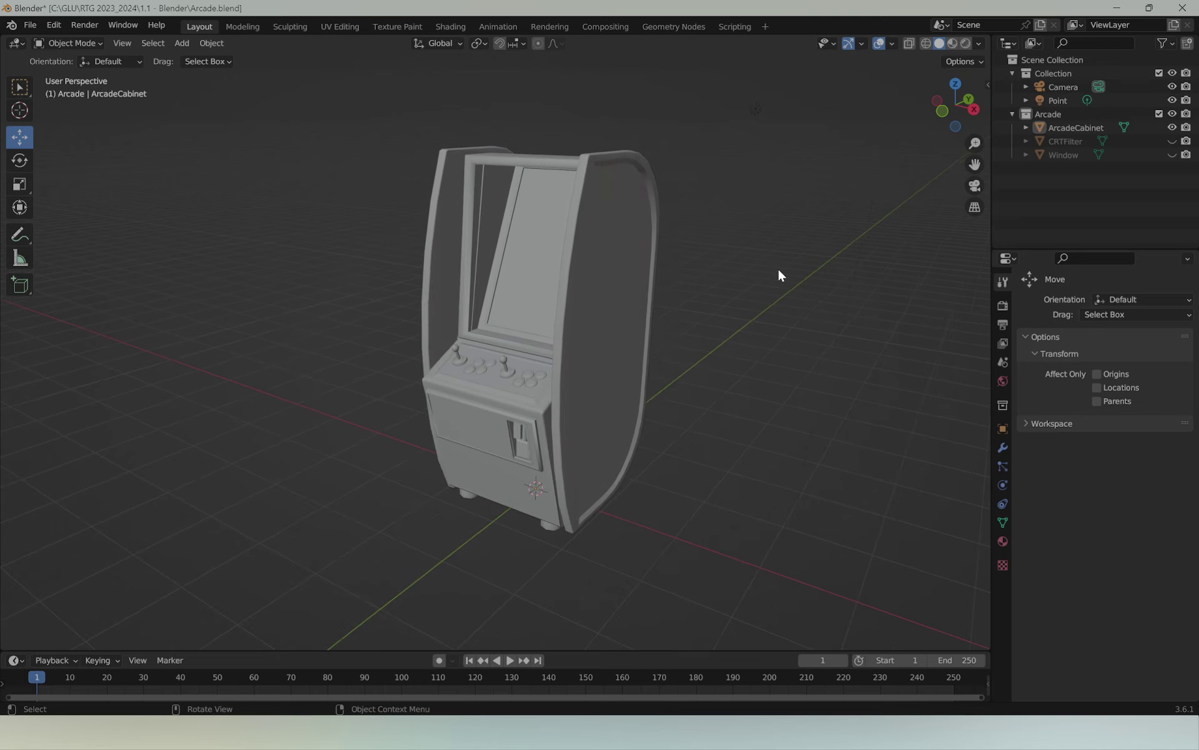
{"action": "middle_click_drag", "start_coordinate": [770, 267], "coordinate": [745, 271], "text": "shift"}
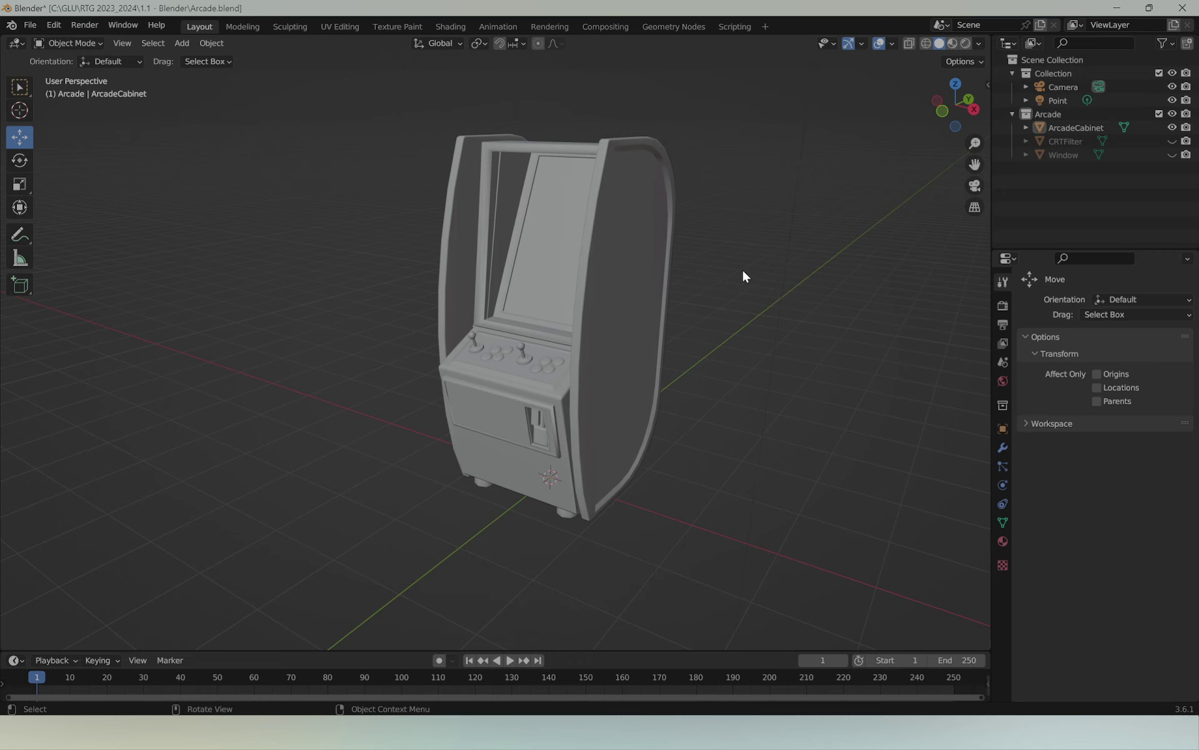
{"action": "mouse_move", "coordinate": [761, 265]}
{"action": "middle_mouse_down"}
{"action": "mouse_move", "coordinate": [749, 258]}
{"action": "mouse_move", "coordinate": [801, 271]}
{"action": "middle_mouse_up"}
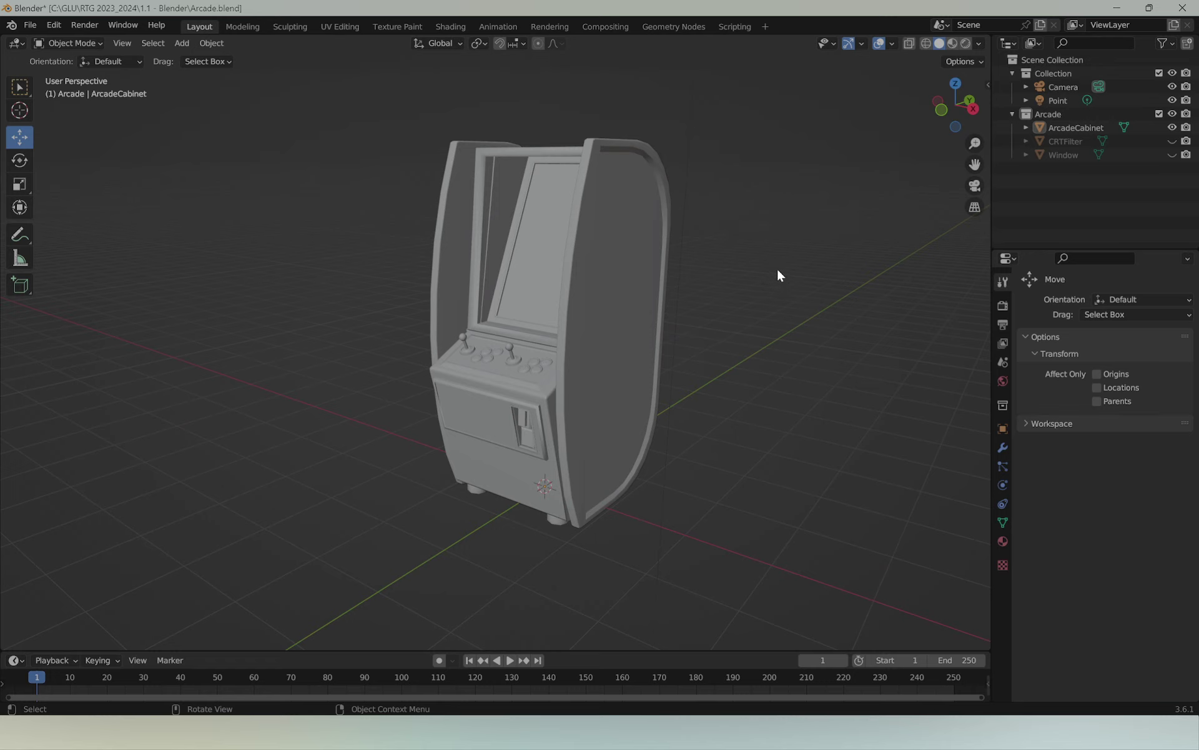
{"action": "middle_click_drag", "start_coordinate": [773, 270], "coordinate": [765, 268]}
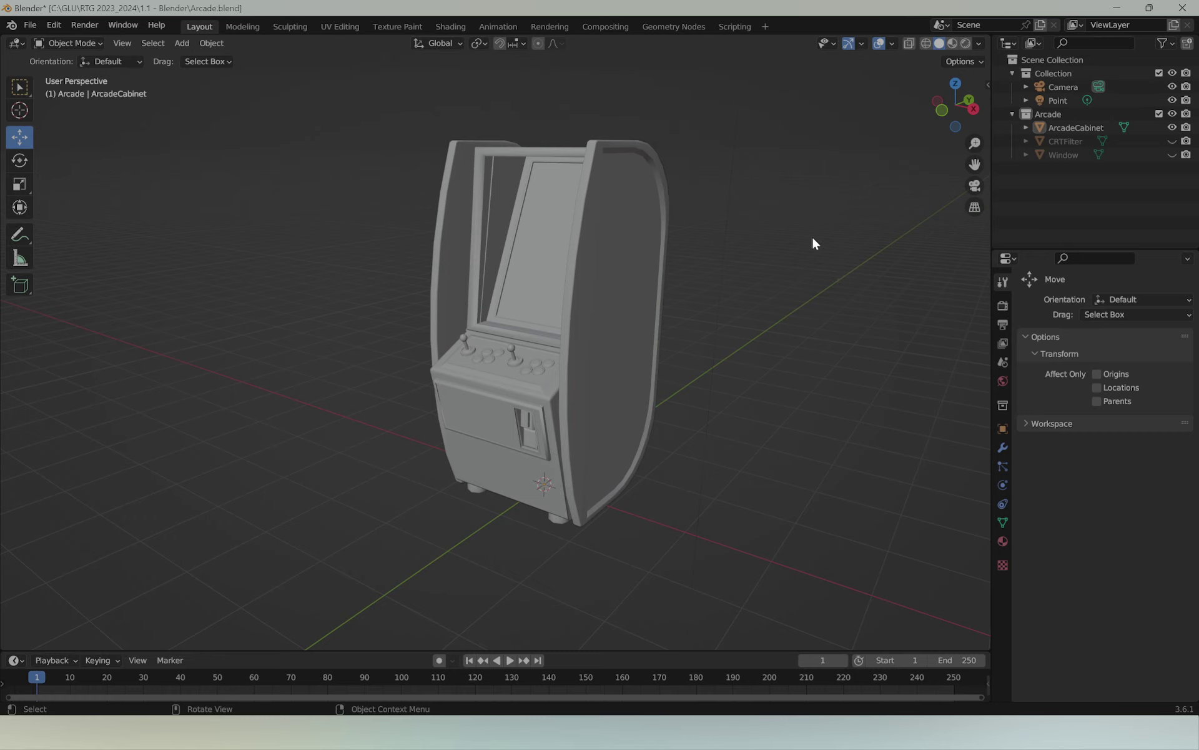
{"action": "middle_click_drag", "start_coordinate": [817, 246], "coordinate": [814, 249]}
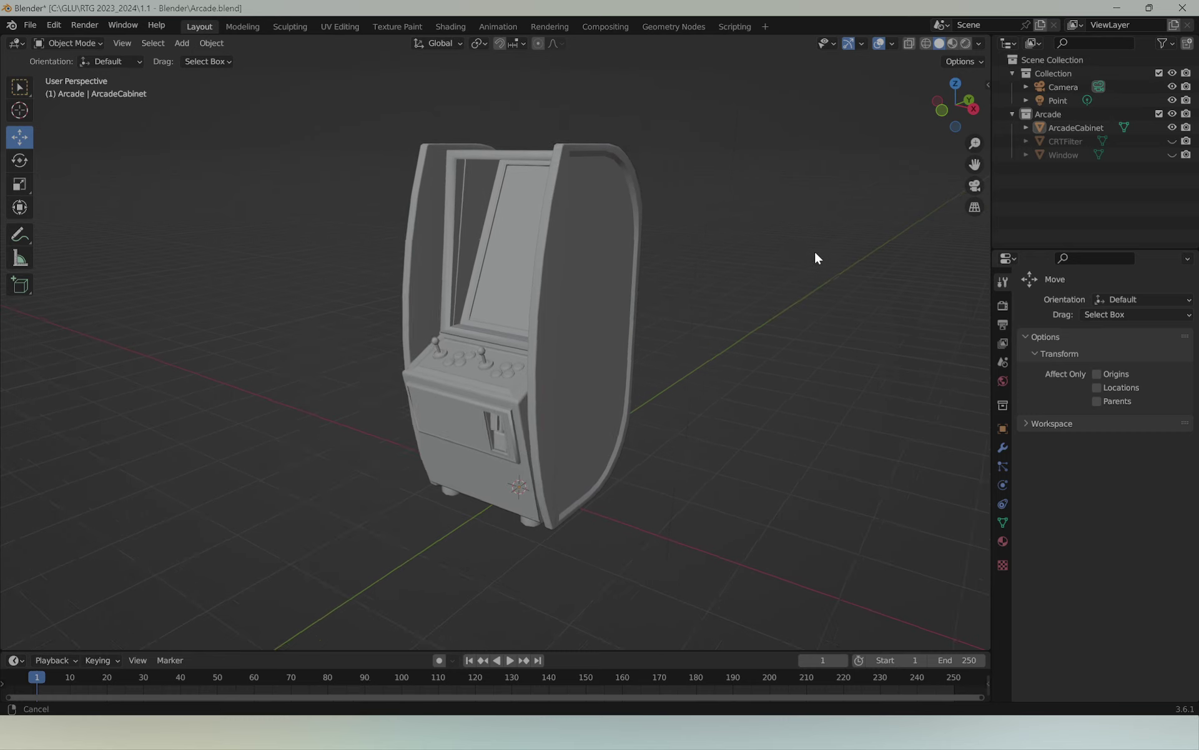
{"action": "middle_click_drag", "start_coordinate": [698, 271], "coordinate": [702, 270]}
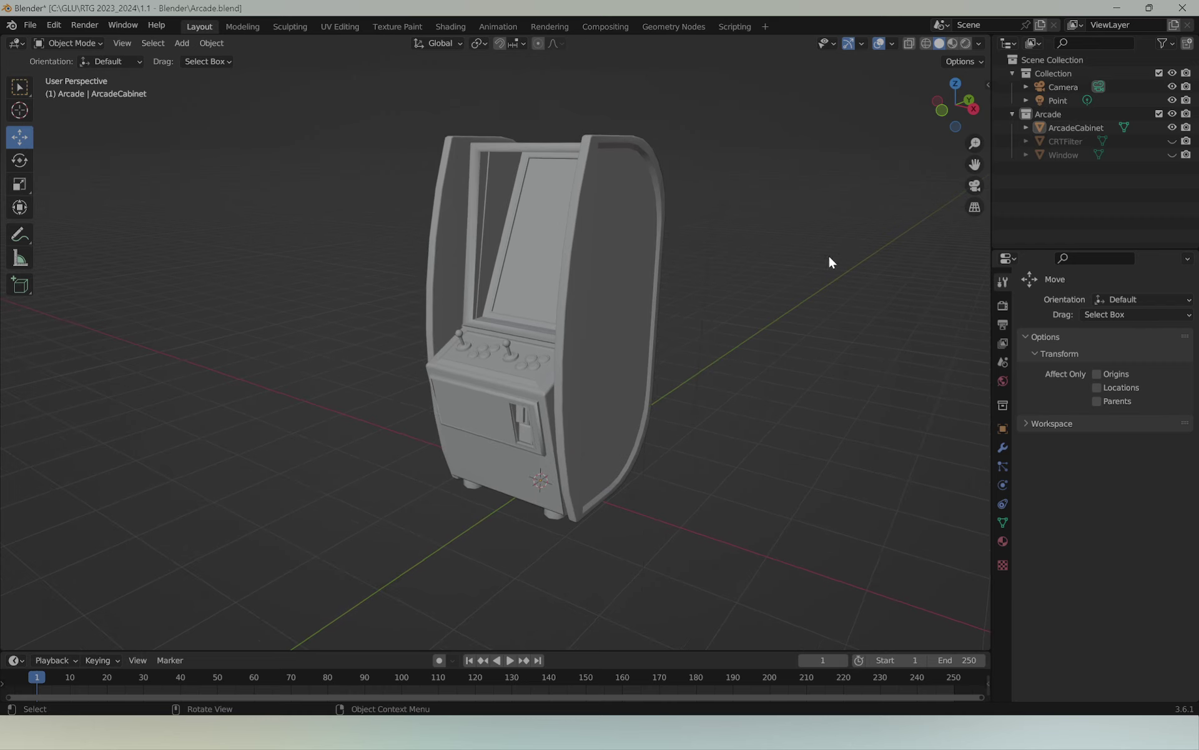
{"action": "mouse_move", "coordinate": [804, 274]}
{"action": "middle_mouse_down"}
{"action": "mouse_move", "coordinate": [685, 284]}
{"action": "mouse_move", "coordinate": [690, 271]}
{"action": "mouse_move", "coordinate": [679, 273]}
{"action": "middle_mouse_up"}
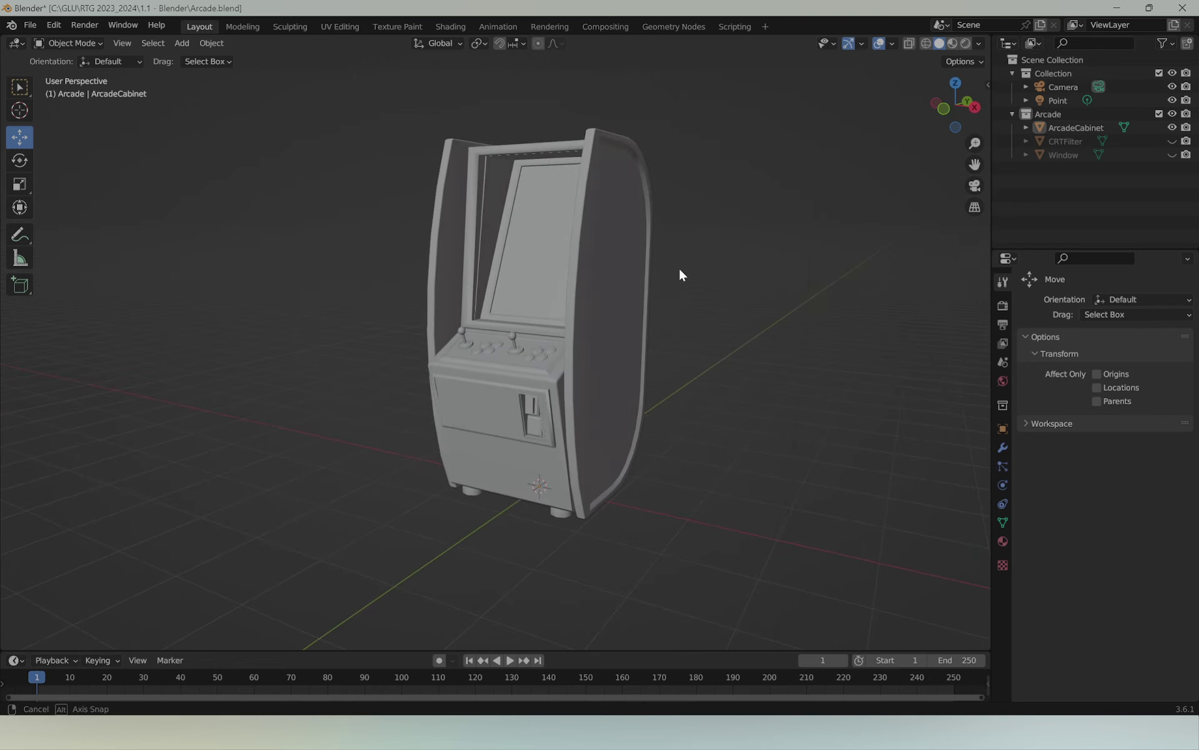
{"action": "mouse_move", "coordinate": [824, 266]}
{"action": "middle_mouse_down"}
{"action": "mouse_move", "coordinate": [672, 281]}
{"action": "mouse_move", "coordinate": [777, 260]}
{"action": "mouse_move", "coordinate": [767, 253]}
{"action": "mouse_move", "coordinate": [447, 283]}
{"action": "mouse_move", "coordinate": [718, 273]}
{"action": "mouse_move", "coordinate": [549, 298]}
{"action": "mouse_move", "coordinate": [674, 294]}
{"action": "mouse_move", "coordinate": [643, 275]}
{"action": "mouse_move", "coordinate": [627, 310]}
{"action": "mouse_move", "coordinate": [736, 302]}
{"action": "mouse_move", "coordinate": [699, 252]}
{"action": "mouse_move", "coordinate": [731, 294]}
{"action": "mouse_move", "coordinate": [698, 293]}
{"action": "mouse_move", "coordinate": [746, 287]}
{"action": "middle_mouse_up"}
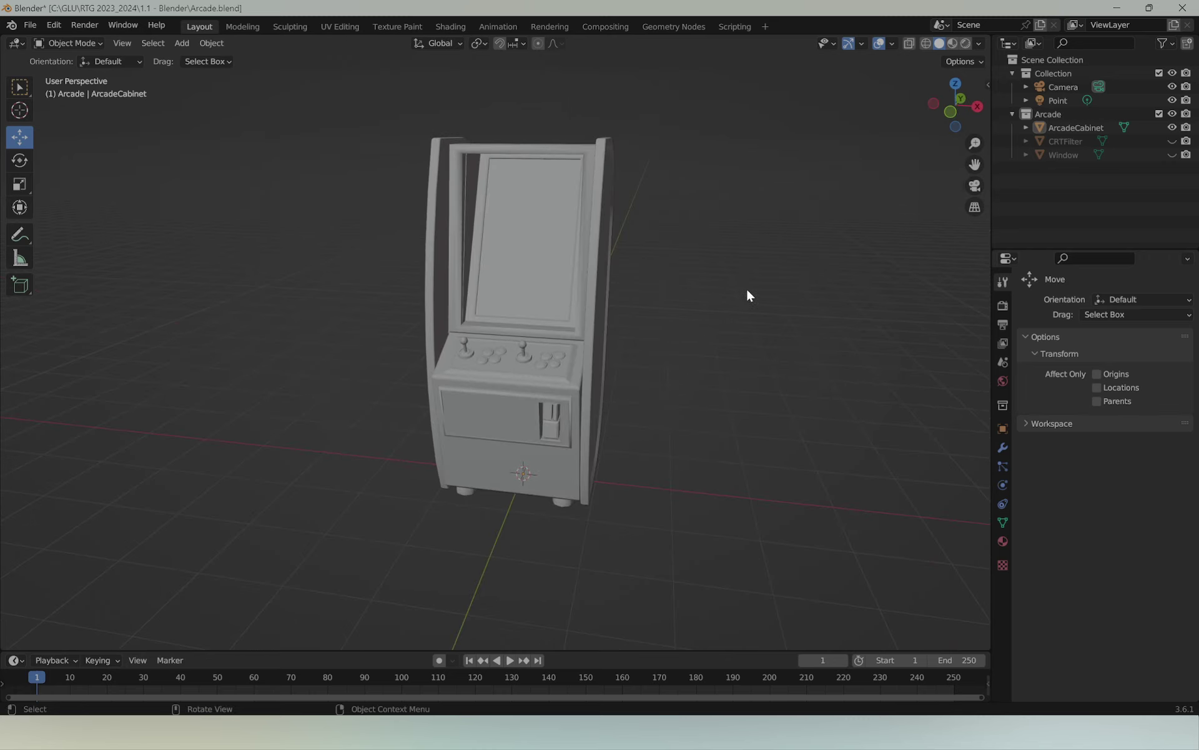
{"action": "middle_click_drag", "start_coordinate": [833, 264], "coordinate": [779, 282]}
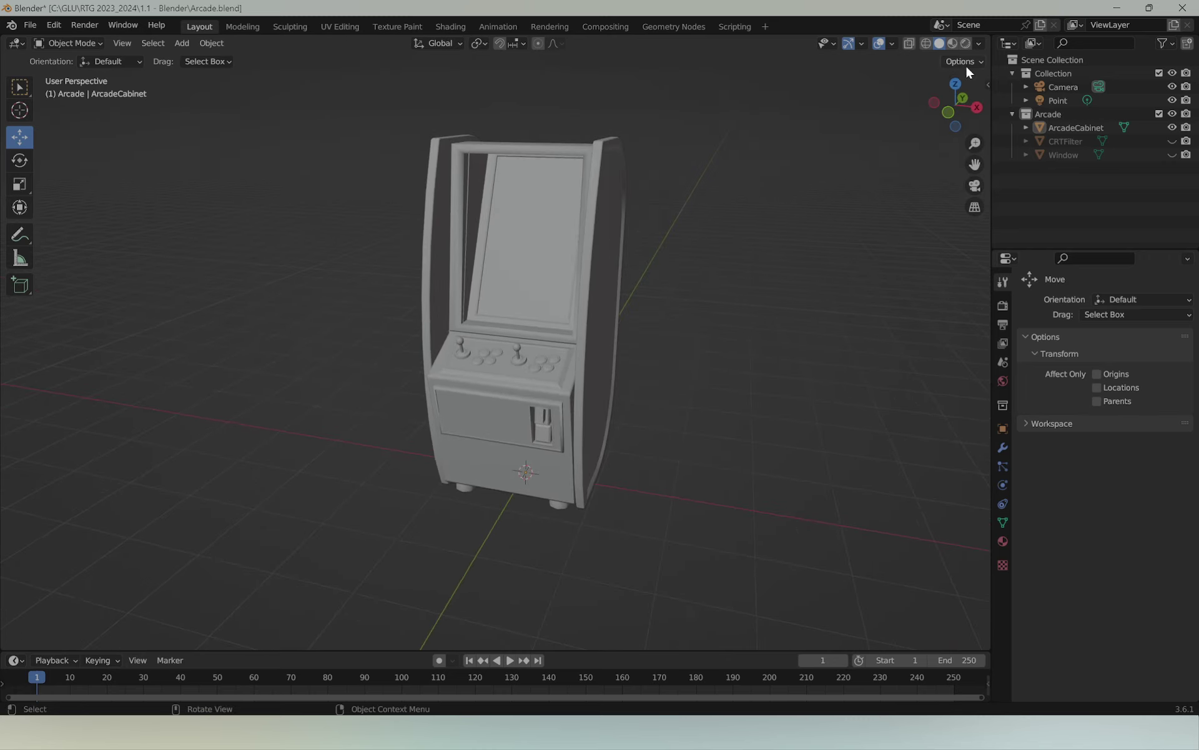
{"action": "mouse_move", "coordinate": [806, 166]}
{"action": "middle_mouse_down"}
{"action": "mouse_move", "coordinate": [704, 193]}
{"action": "mouse_move", "coordinate": [802, 163]}
{"action": "mouse_move", "coordinate": [756, 325]}
{"action": "middle_mouse_up"}
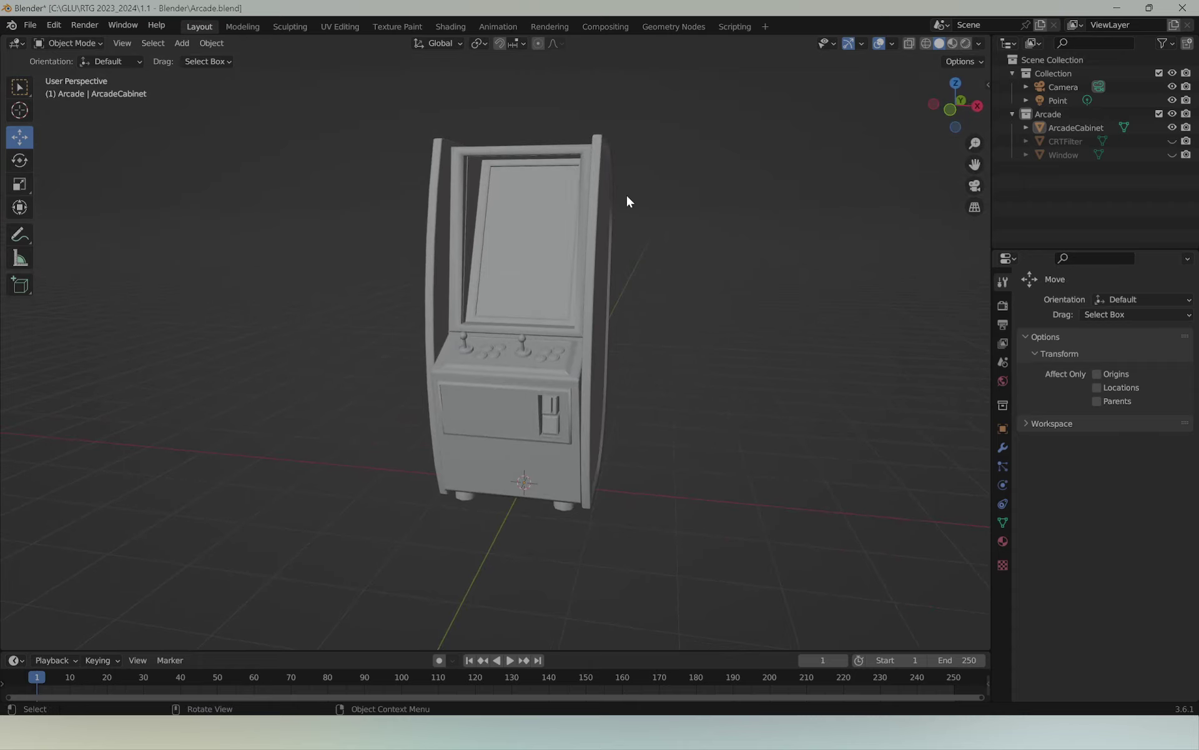
{"action": "mouse_move", "coordinate": [628, 200]}
{"action": "middle_mouse_down"}
{"action": "mouse_move", "coordinate": [327, 198]}
{"action": "mouse_move", "coordinate": [680, 233]}
{"action": "mouse_move", "coordinate": [845, 204]}
{"action": "mouse_move", "coordinate": [648, 193]}
{"action": "mouse_move", "coordinate": [664, 230]}
{"action": "mouse_move", "coordinate": [569, 217]}
{"action": "mouse_move", "coordinate": [725, 205]}
{"action": "mouse_move", "coordinate": [721, 222]}
{"action": "middle_mouse_up"}
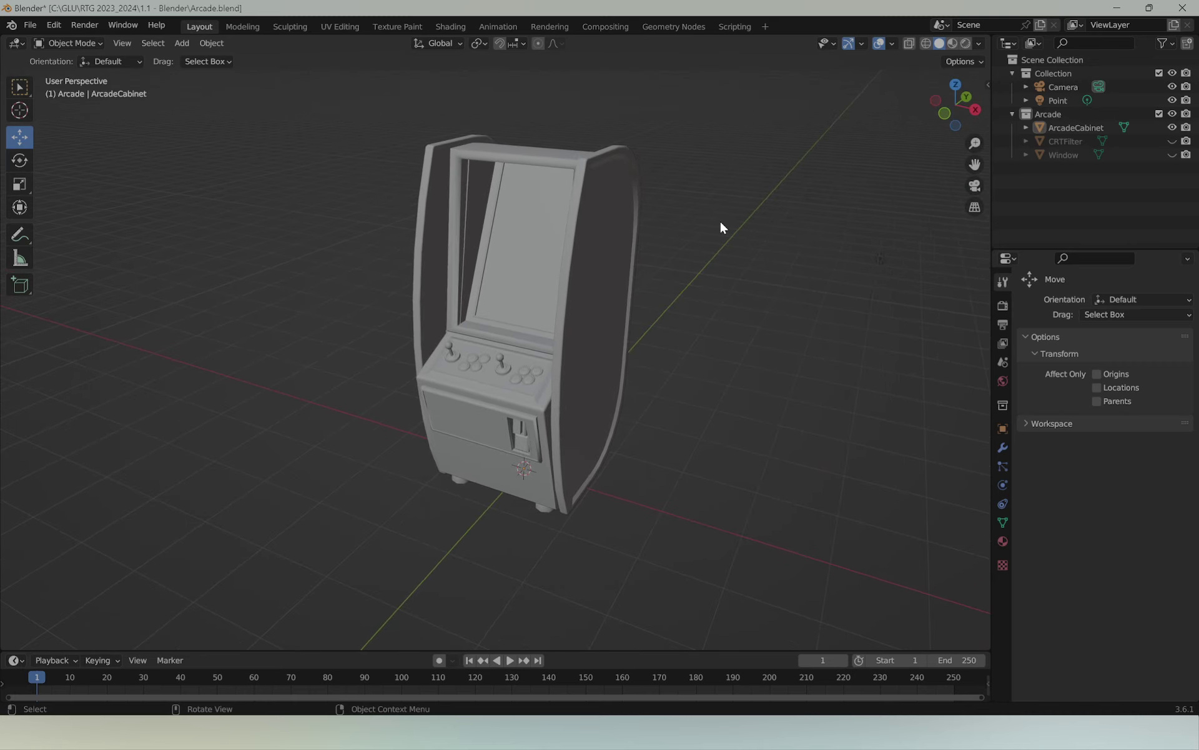
Step: Switch the cabinet from wireframe back to solid shading, then to Material Preview
{"action": "left_click", "coordinate": [929, 45]}
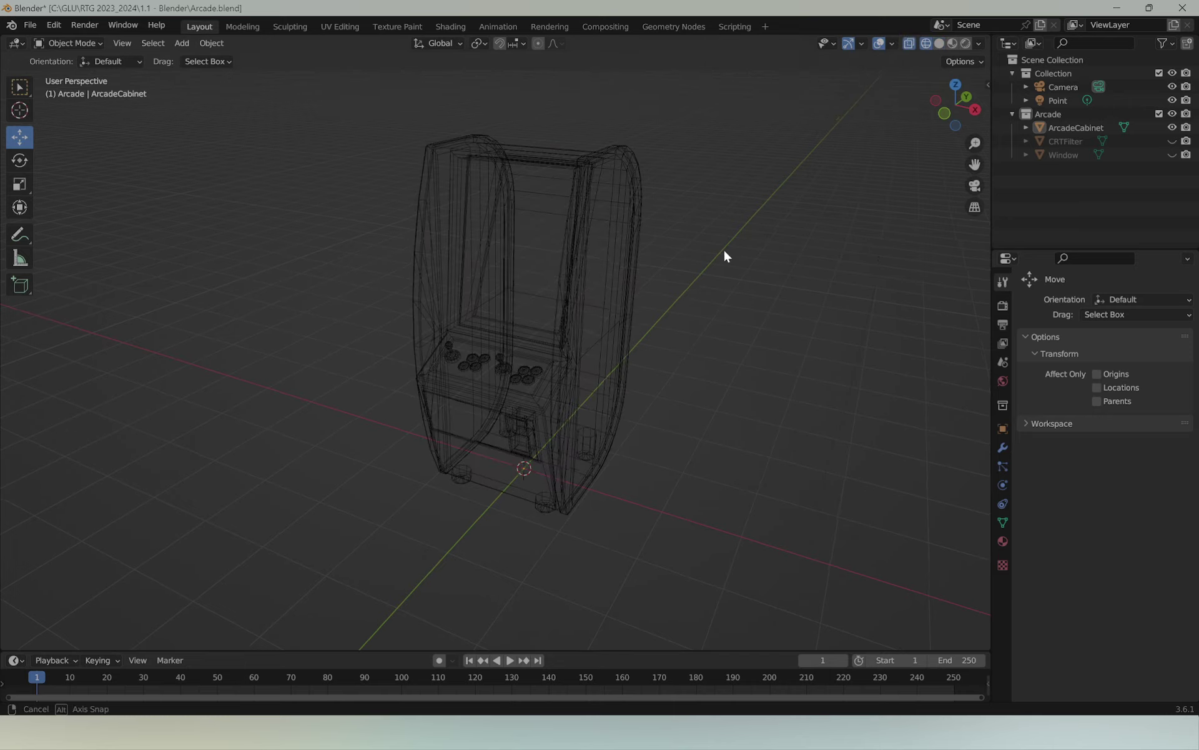
{"action": "mouse_move", "coordinate": [724, 249]}
{"action": "middle_mouse_down"}
{"action": "mouse_move", "coordinate": [579, 244]}
{"action": "mouse_move", "coordinate": [775, 231]}
{"action": "mouse_move", "coordinate": [718, 233]}
{"action": "middle_mouse_up"}
{"action": "left_click", "coordinate": [938, 43]}
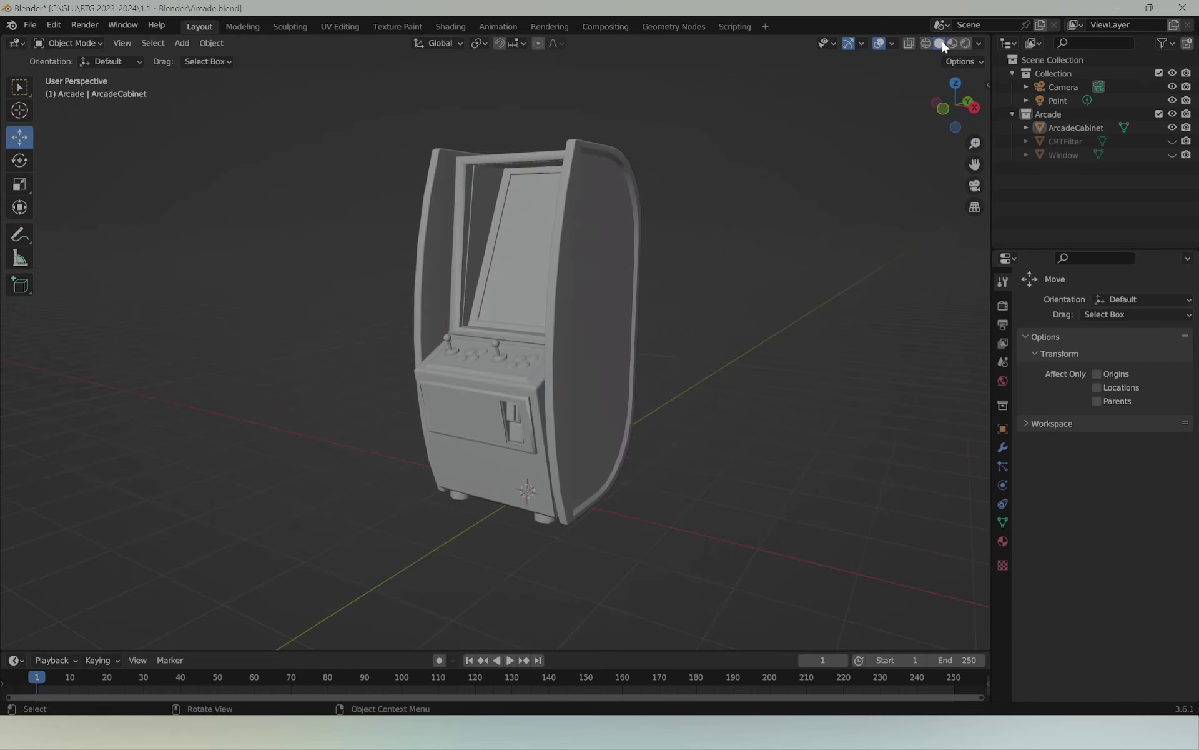
{"action": "mouse_move", "coordinate": [717, 187]}
{"action": "middle_mouse_down"}
{"action": "mouse_move", "coordinate": [800, 187]}
{"action": "mouse_move", "coordinate": [543, 182]}
{"action": "mouse_move", "coordinate": [564, 224]}
{"action": "mouse_move", "coordinate": [737, 203]}
{"action": "middle_mouse_up"}
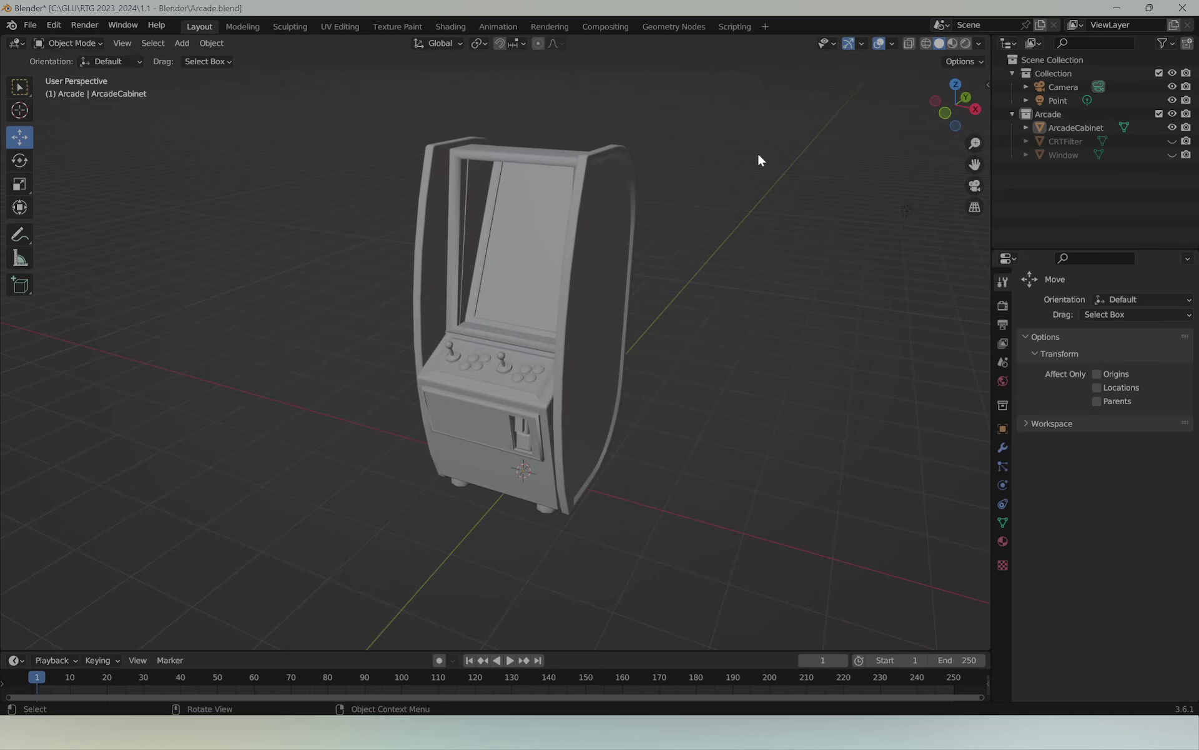
{"action": "left_click", "coordinate": [952, 44]}
Step: Switch to Rendered shading and orbit over the TRON side panel and cabinet front
{"action": "mouse_move", "coordinate": [758, 245]}
{"action": "middle_mouse_down"}
{"action": "mouse_move", "coordinate": [473, 234]}
{"action": "mouse_move", "coordinate": [516, 277]}
{"action": "mouse_move", "coordinate": [789, 246]}
{"action": "mouse_move", "coordinate": [744, 241]}
{"action": "middle_mouse_up"}
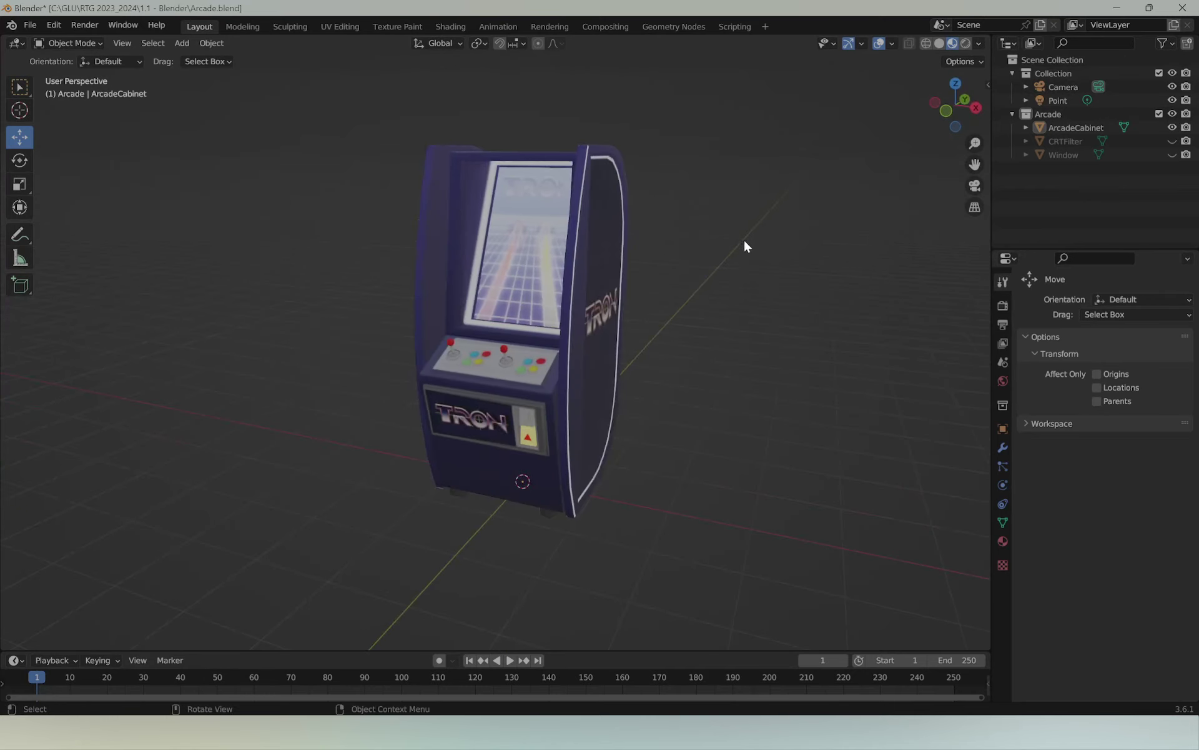
{"action": "mouse_move", "coordinate": [754, 292]}
{"action": "middle_mouse_down"}
{"action": "mouse_move", "coordinate": [779, 298]}
{"action": "mouse_move", "coordinate": [664, 305]}
{"action": "mouse_move", "coordinate": [790, 316]}
{"action": "mouse_move", "coordinate": [852, 294]}
{"action": "mouse_move", "coordinate": [808, 321]}
{"action": "mouse_move", "coordinate": [590, 304]}
{"action": "mouse_move", "coordinate": [780, 332]}
{"action": "mouse_move", "coordinate": [618, 427]}
{"action": "middle_mouse_up"}
{"action": "left_click", "coordinate": [967, 43]}
{"action": "mouse_move", "coordinate": [549, 309]}
{"action": "middle_mouse_down"}
{"action": "mouse_move", "coordinate": [657, 351]}
{"action": "mouse_move", "coordinate": [715, 353]}
{"action": "middle_mouse_up"}
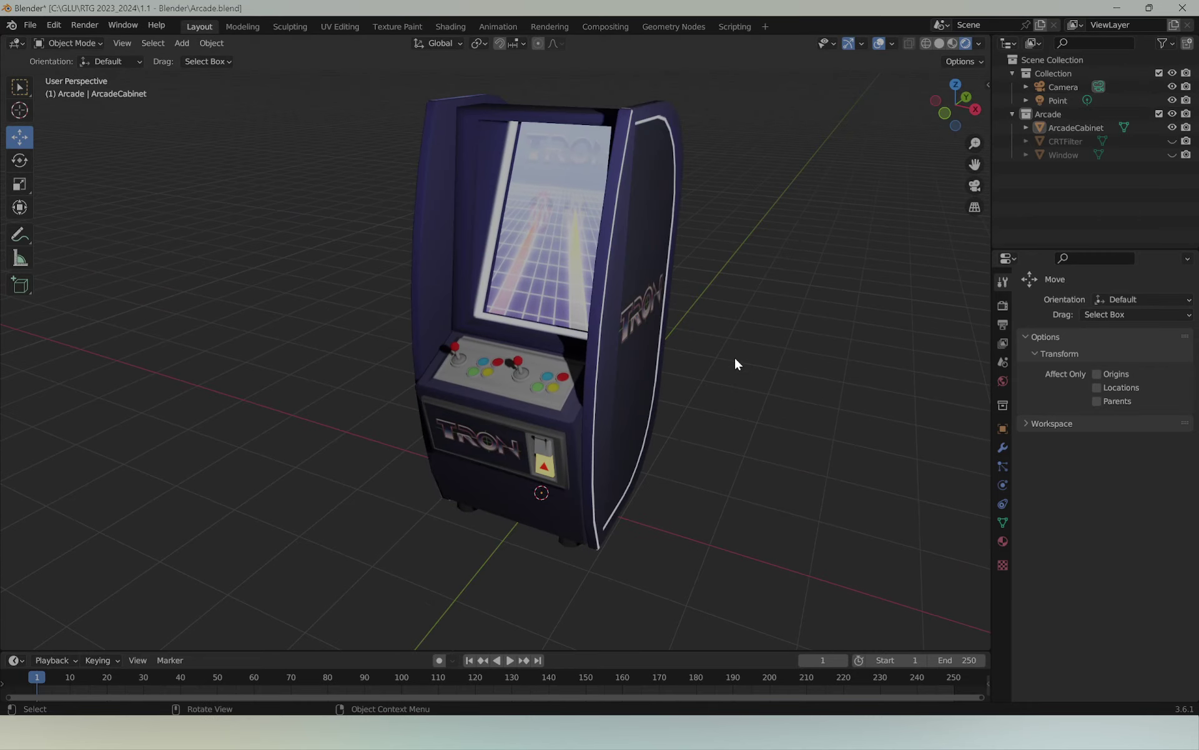
{"action": "middle_click_drag", "start_coordinate": [778, 296], "coordinate": [774, 282]}
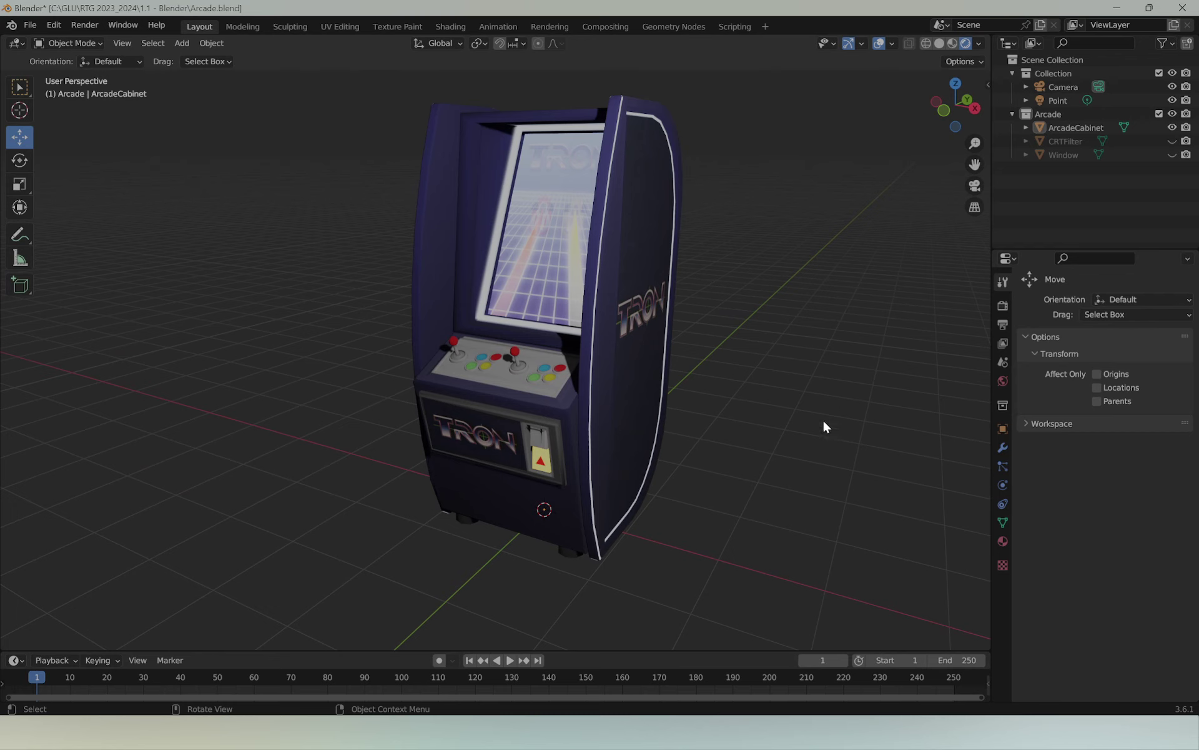
{"action": "mouse_move", "coordinate": [779, 286]}
{"action": "middle_mouse_down"}
{"action": "mouse_move", "coordinate": [860, 319]}
{"action": "mouse_move", "coordinate": [736, 294]}
{"action": "mouse_move", "coordinate": [762, 300]}
{"action": "middle_mouse_up"}
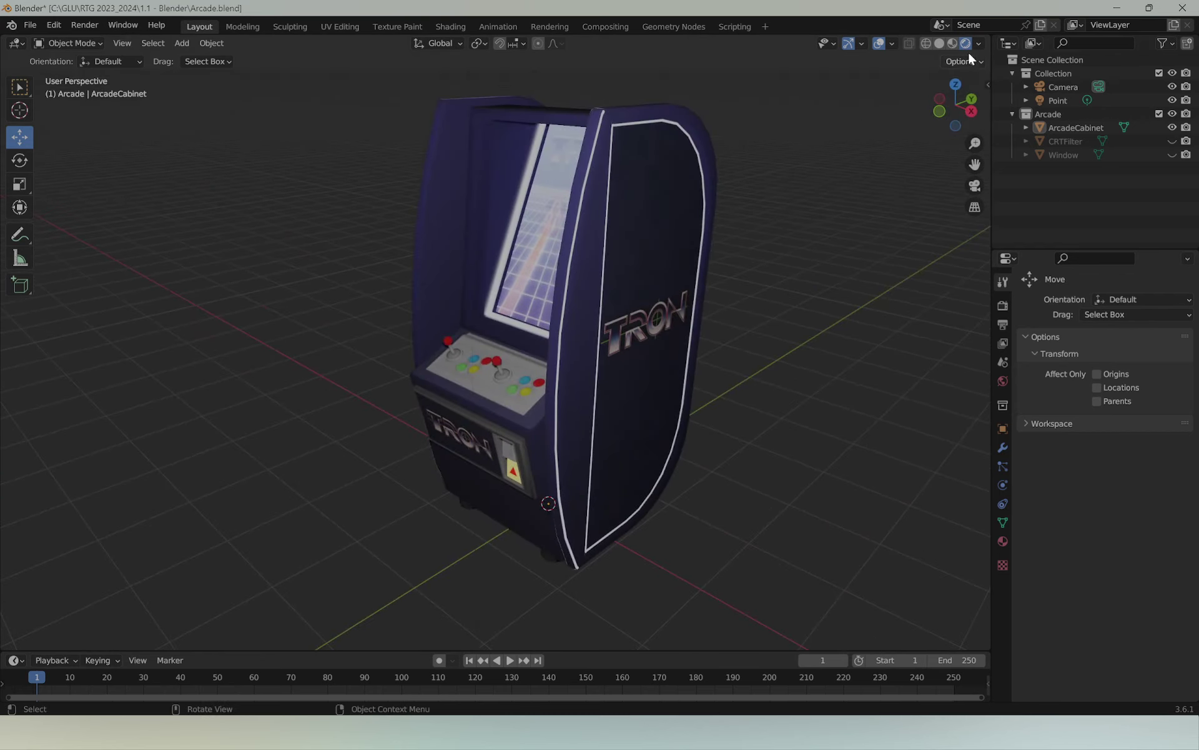
{"action": "middle_click_drag", "start_coordinate": [699, 219], "coordinate": [725, 125]}
{"action": "mouse_move", "coordinate": [728, 350]}
{"action": "middle_mouse_down"}
{"action": "mouse_move", "coordinate": [856, 310]}
{"action": "mouse_move", "coordinate": [862, 324]}
{"action": "mouse_move", "coordinate": [726, 326]}
{"action": "mouse_move", "coordinate": [770, 352]}
{"action": "mouse_move", "coordinate": [886, 317]}
{"action": "mouse_move", "coordinate": [741, 335]}
{"action": "mouse_move", "coordinate": [753, 313]}
{"action": "middle_mouse_up"}
{"action": "mouse_move", "coordinate": [617, 436]}
{"action": "middle_mouse_down"}
{"action": "mouse_move", "coordinate": [653, 448]}
{"action": "mouse_move", "coordinate": [700, 416]}
{"action": "mouse_move", "coordinate": [630, 427]}
{"action": "mouse_move", "coordinate": [785, 418]}
{"action": "middle_mouse_up"}
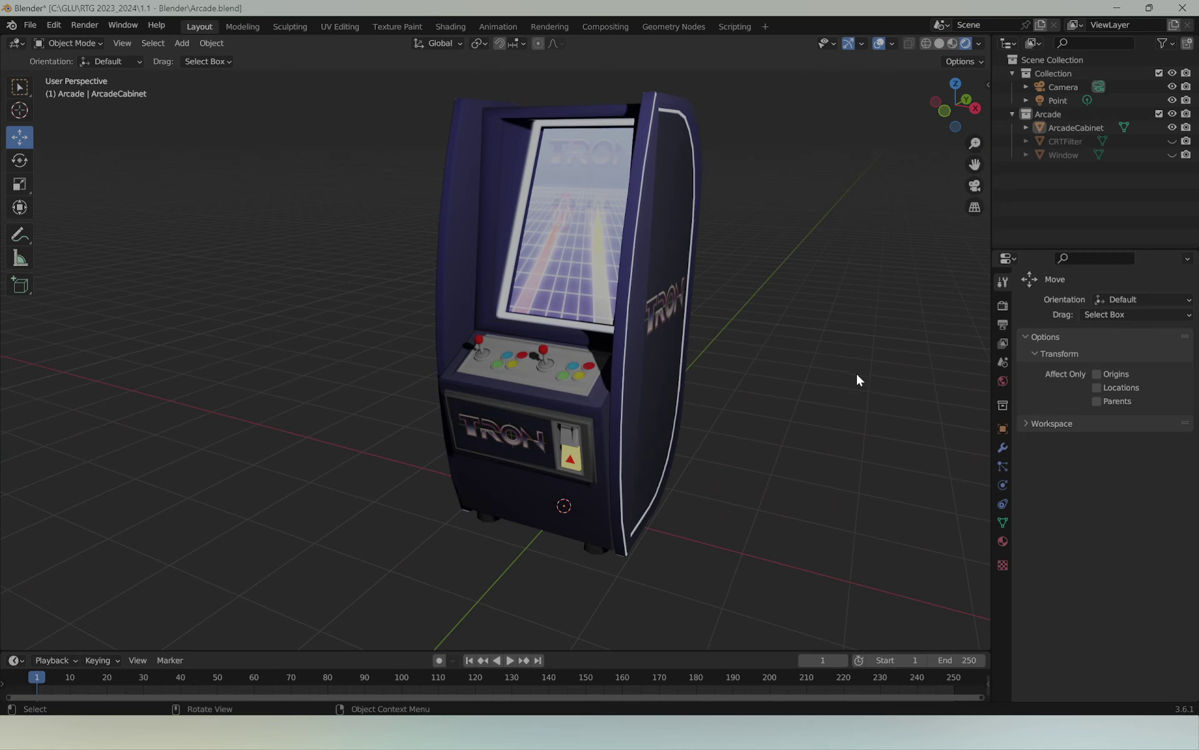
{"action": "mouse_move", "coordinate": [753, 335]}
{"action": "middle_mouse_down"}
{"action": "mouse_move", "coordinate": [807, 343]}
{"action": "mouse_move", "coordinate": [763, 308]}
{"action": "mouse_move", "coordinate": [809, 301]}
{"action": "mouse_move", "coordinate": [814, 332]}
{"action": "mouse_move", "coordinate": [691, 319]}
{"action": "mouse_move", "coordinate": [822, 324]}
{"action": "mouse_move", "coordinate": [840, 308]}
{"action": "mouse_move", "coordinate": [822, 316]}
{"action": "mouse_move", "coordinate": [702, 242]}
{"action": "mouse_move", "coordinate": [624, 281]}
{"action": "mouse_move", "coordinate": [856, 312]}
{"action": "middle_mouse_up"}
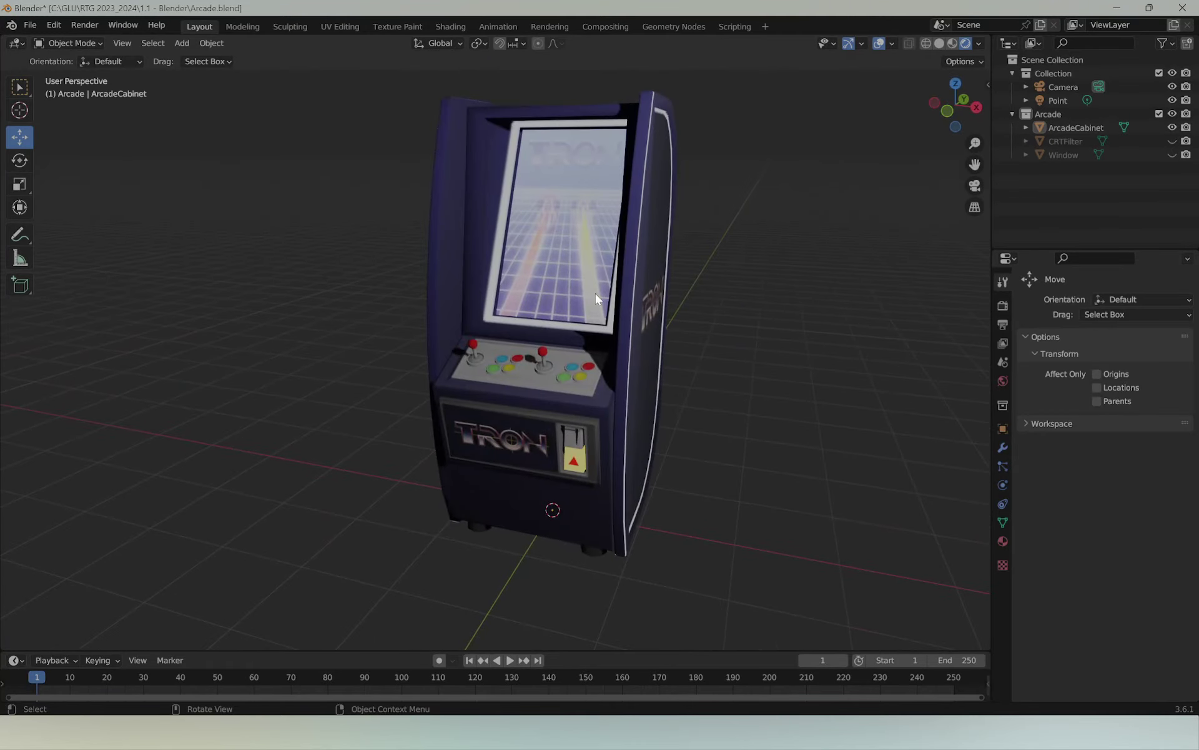
{"action": "mouse_move", "coordinate": [595, 299]}
{"action": "middle_mouse_down"}
{"action": "mouse_move", "coordinate": [708, 290]}
{"action": "mouse_move", "coordinate": [873, 310]}
{"action": "middle_mouse_up"}
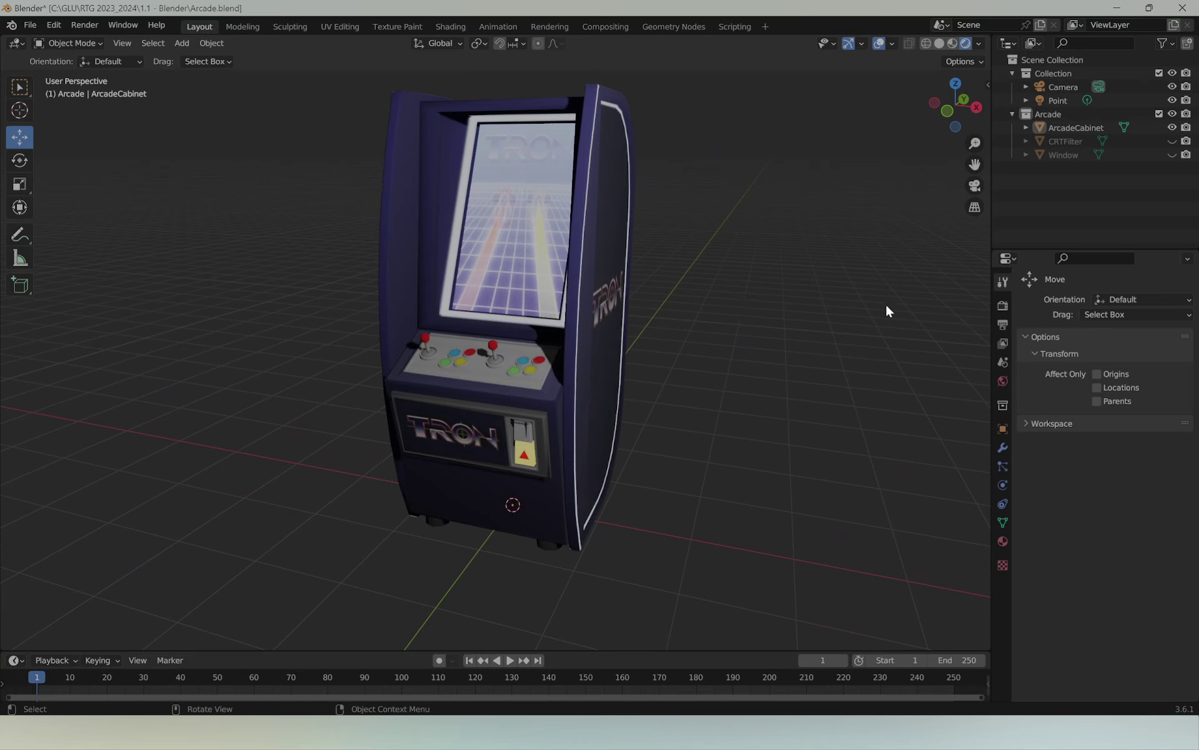
Step: In Render properties, change the render engine from Eevee to Cycles
{"action": "left_click", "coordinate": [1003, 305]}
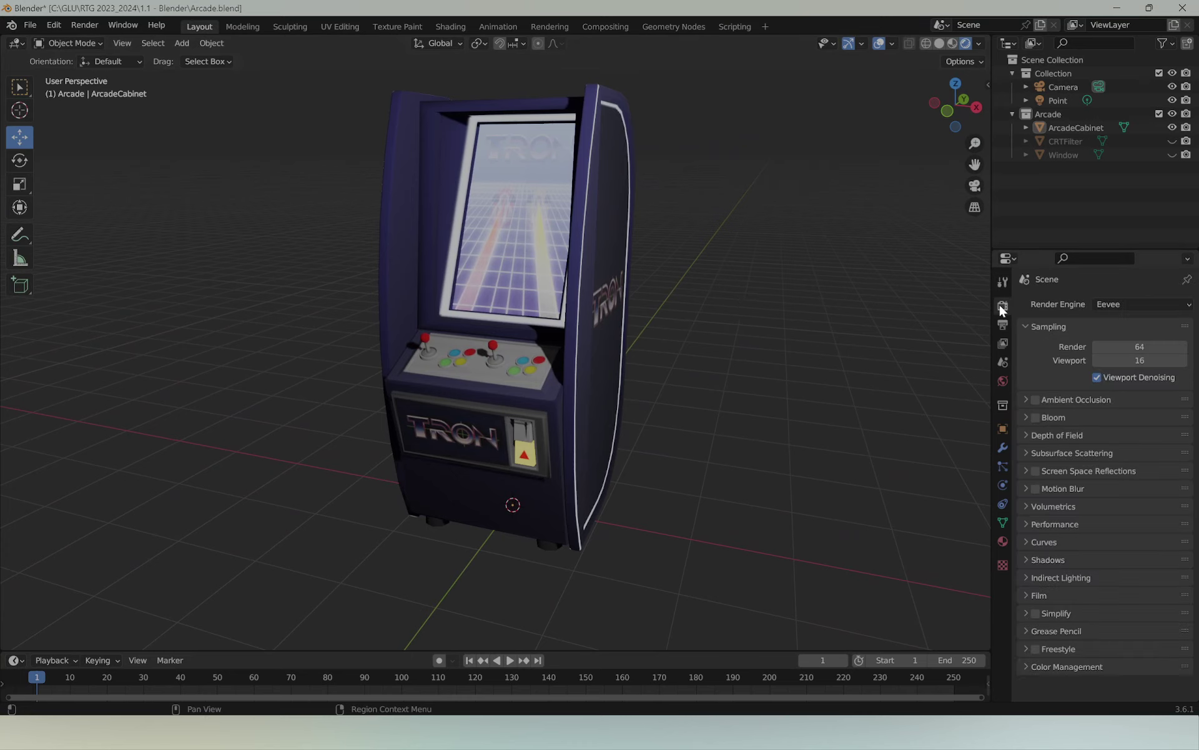
{"action": "mouse_move", "coordinate": [709, 317]}
{"action": "middle_mouse_down"}
{"action": "mouse_move", "coordinate": [819, 305]}
{"action": "mouse_move", "coordinate": [787, 310]}
{"action": "middle_mouse_up"}
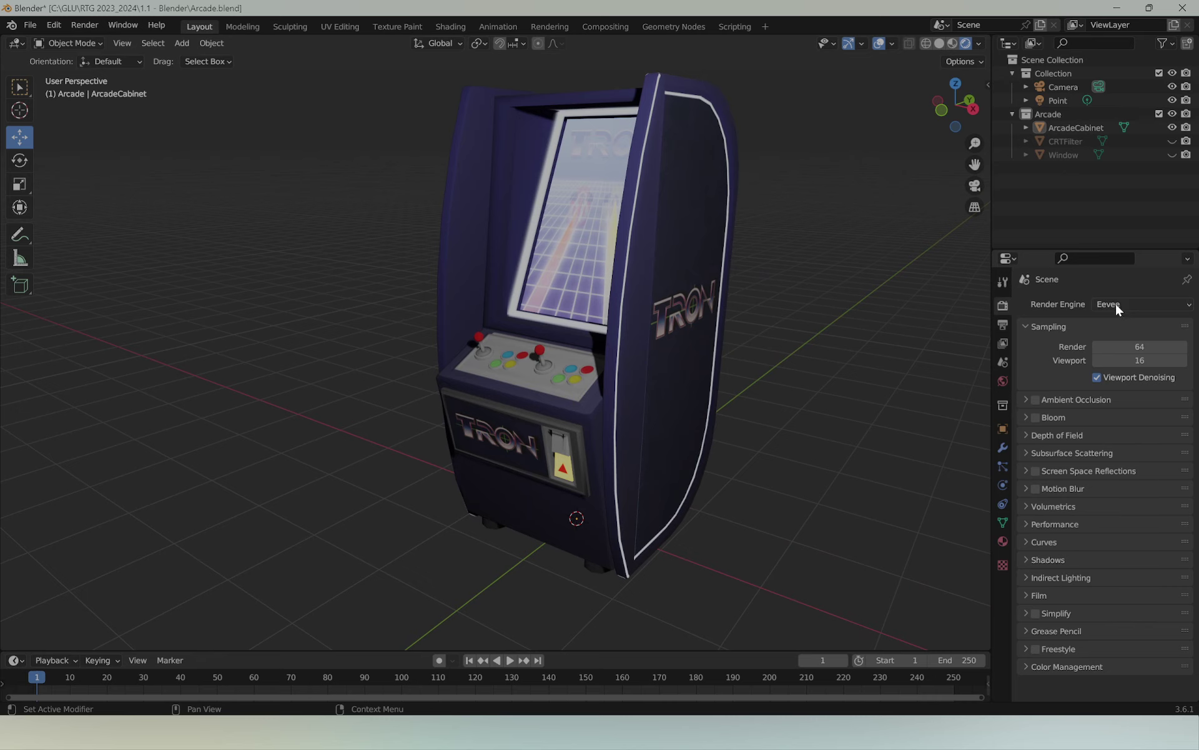
{"action": "left_click", "coordinate": [954, 43]}
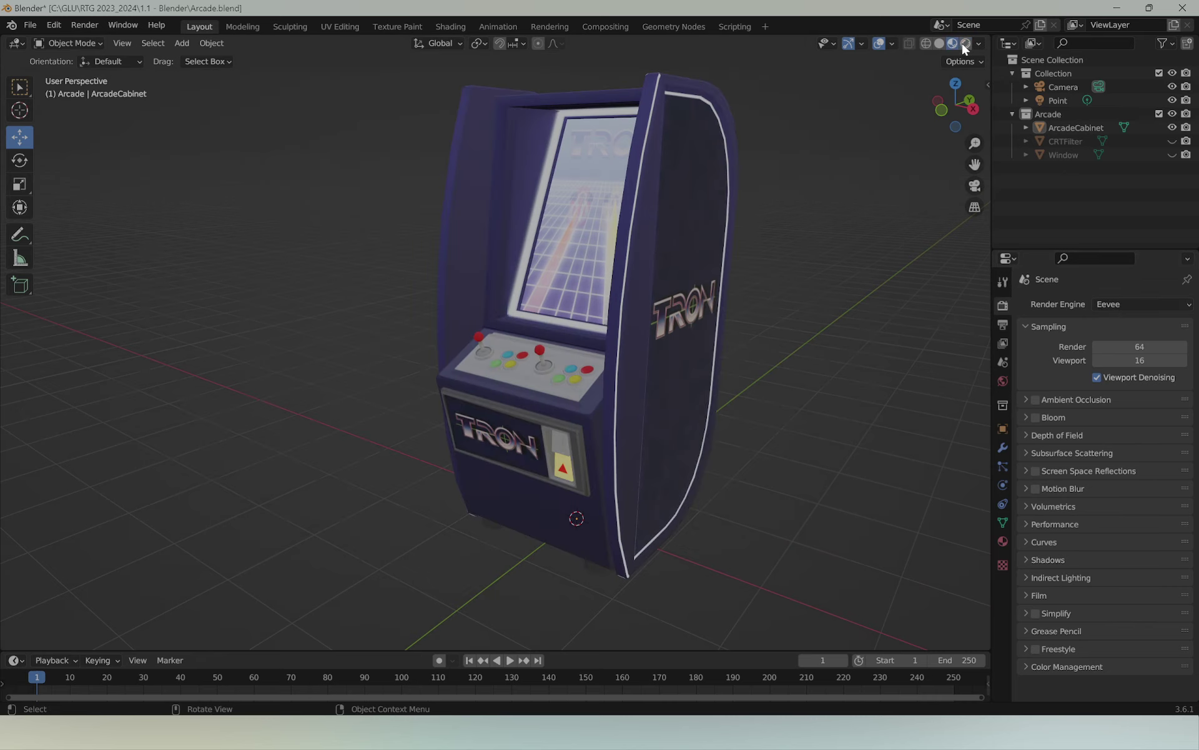
{"action": "left_click", "coordinate": [965, 43]}
{"action": "left_click", "coordinate": [1103, 304]}
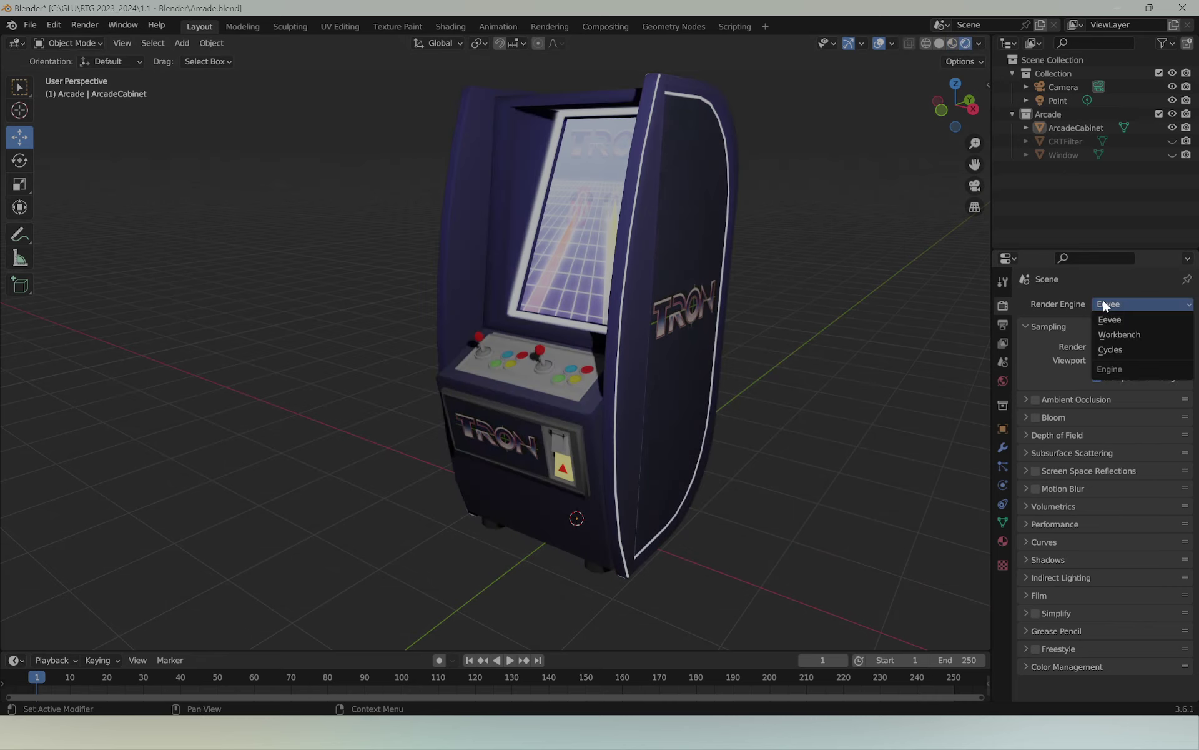
{"action": "left_click", "coordinate": [1108, 348]}
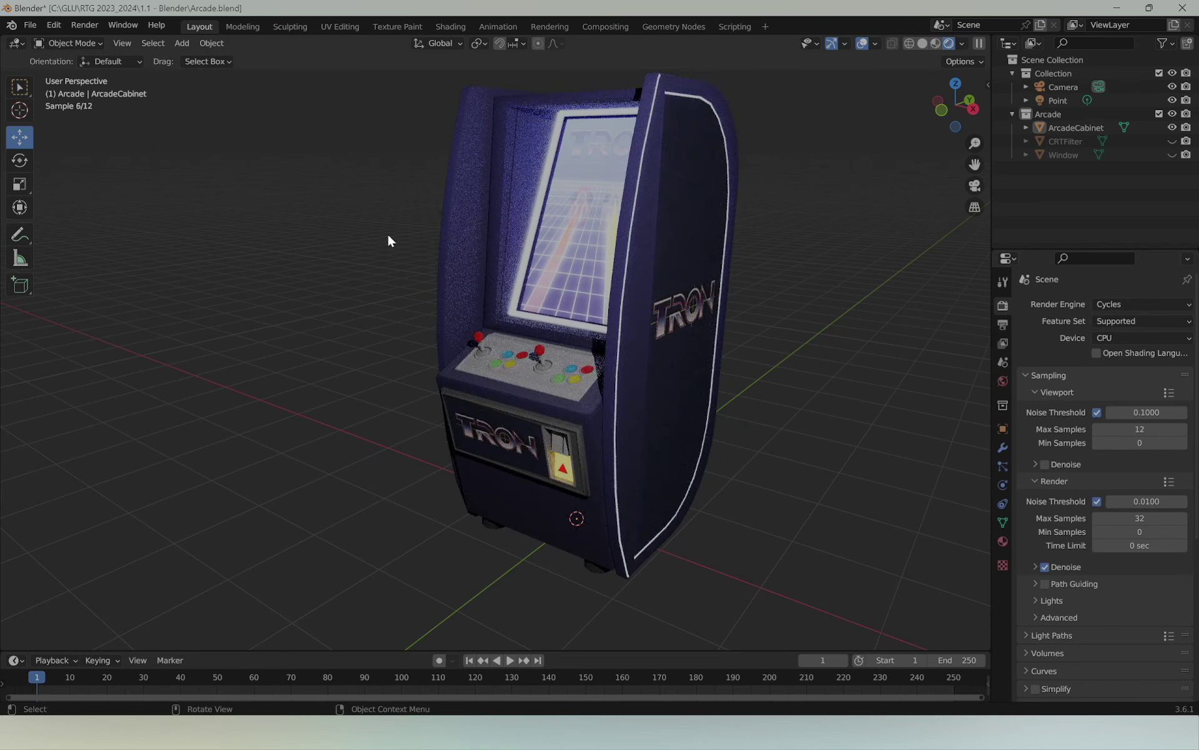
Step: Briefly switch the engine back to Eevee, then return it to Cycles
{"action": "mouse_move", "coordinate": [453, 198]}
{"action": "middle_mouse_down"}
{"action": "mouse_move", "coordinate": [759, 282]}
{"action": "mouse_move", "coordinate": [752, 295]}
{"action": "middle_mouse_up"}
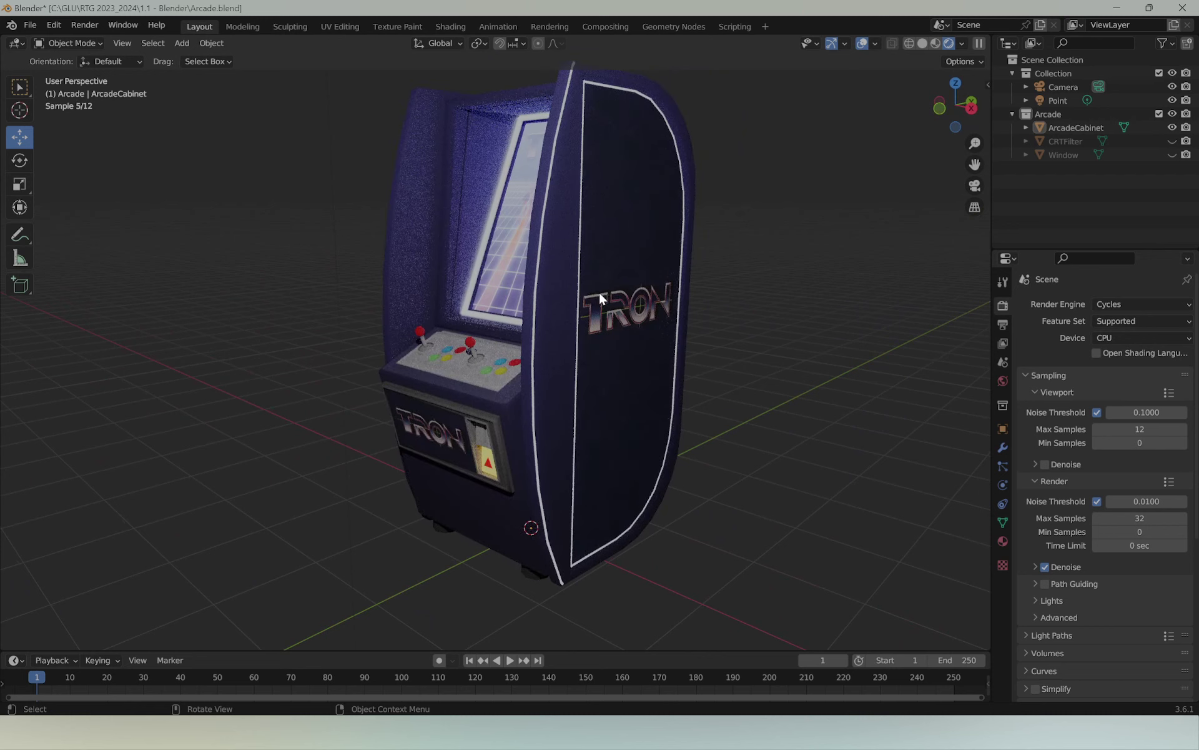
{"action": "middle_click_drag", "start_coordinate": [599, 288], "coordinate": [594, 392]}
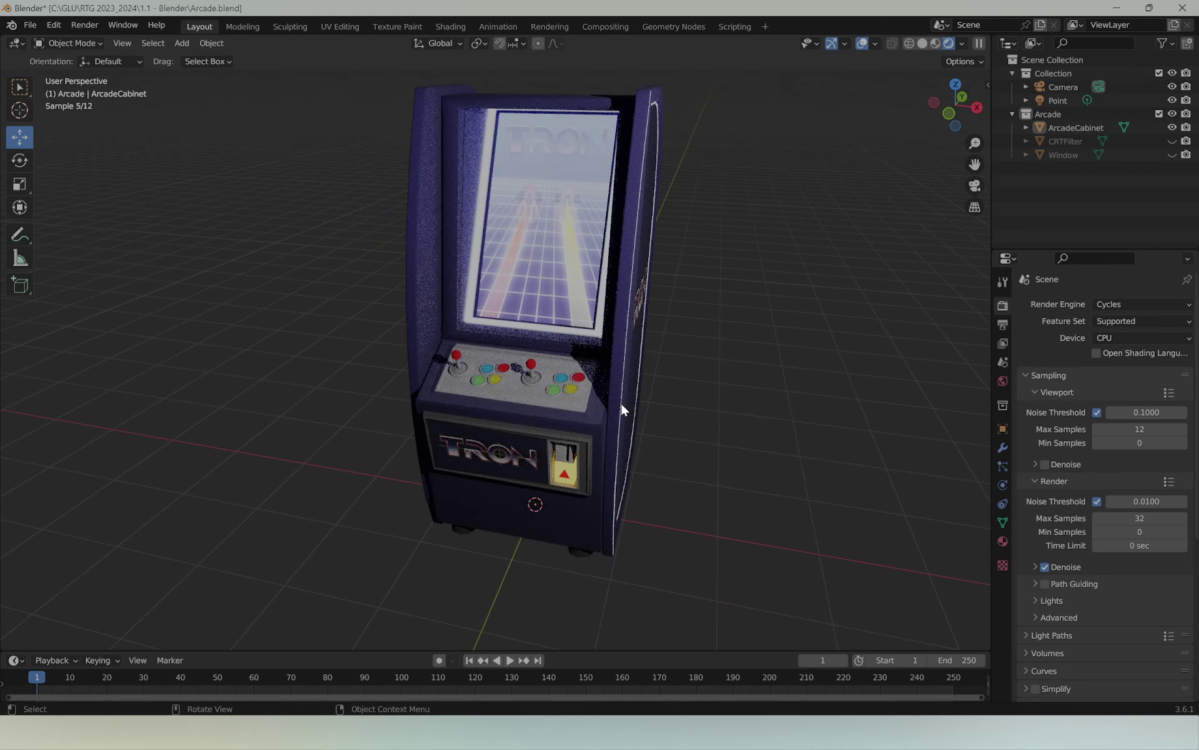
{"action": "left_click", "coordinate": [1116, 304]}
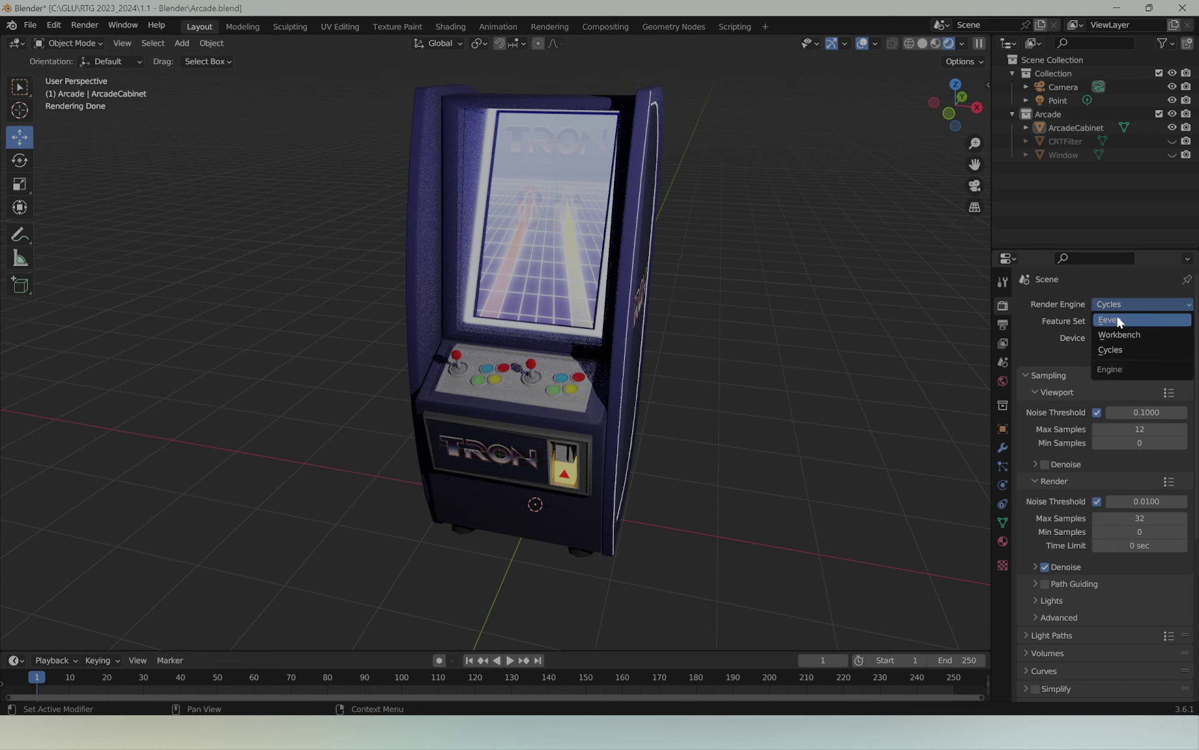
{"action": "middle_click_drag", "start_coordinate": [887, 337], "coordinate": [748, 338]}
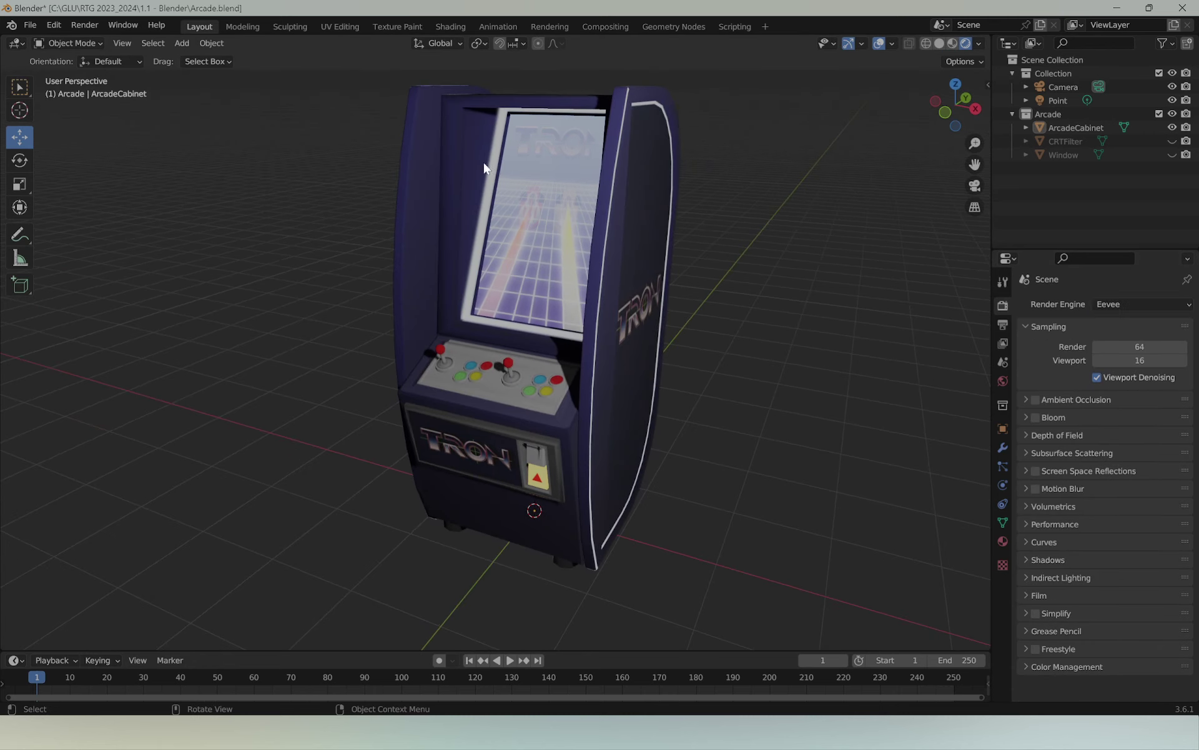
{"action": "mouse_move", "coordinate": [567, 110]}
{"action": "middle_mouse_down"}
{"action": "mouse_move", "coordinate": [483, 162]}
{"action": "mouse_move", "coordinate": [468, 199]}
{"action": "middle_mouse_up"}
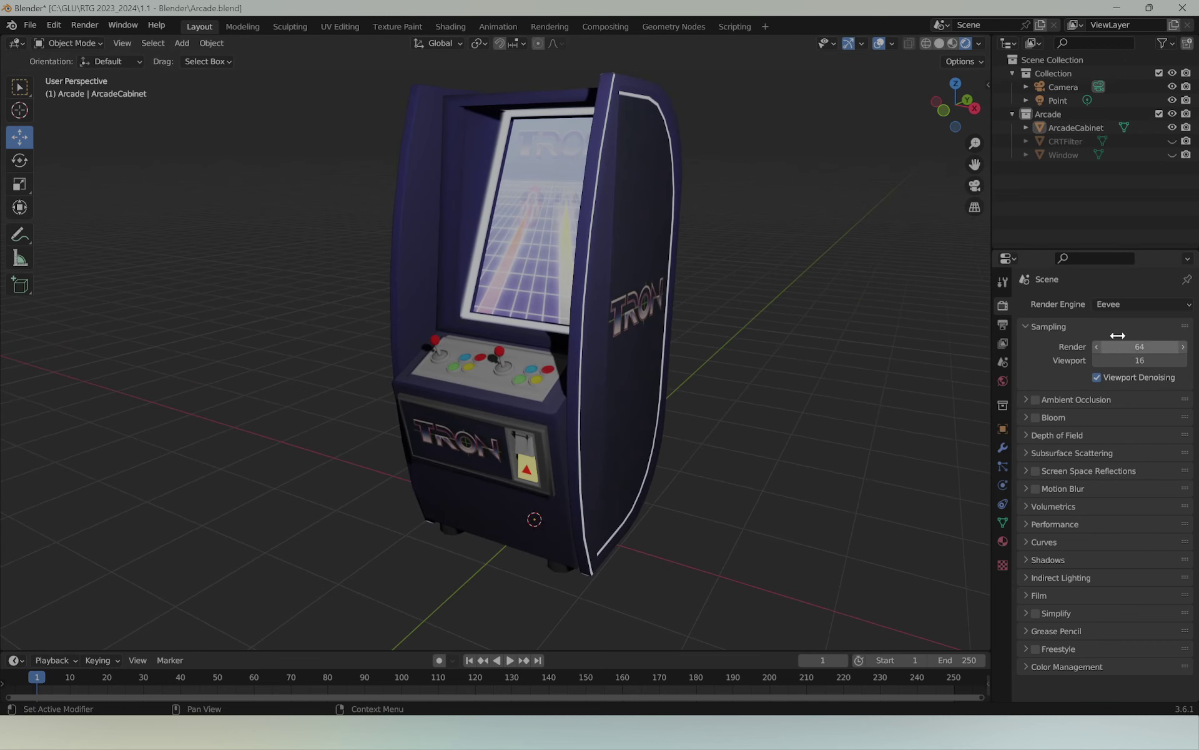
{"action": "left_click", "coordinate": [1126, 302]}
{"action": "left_click", "coordinate": [1135, 350]}
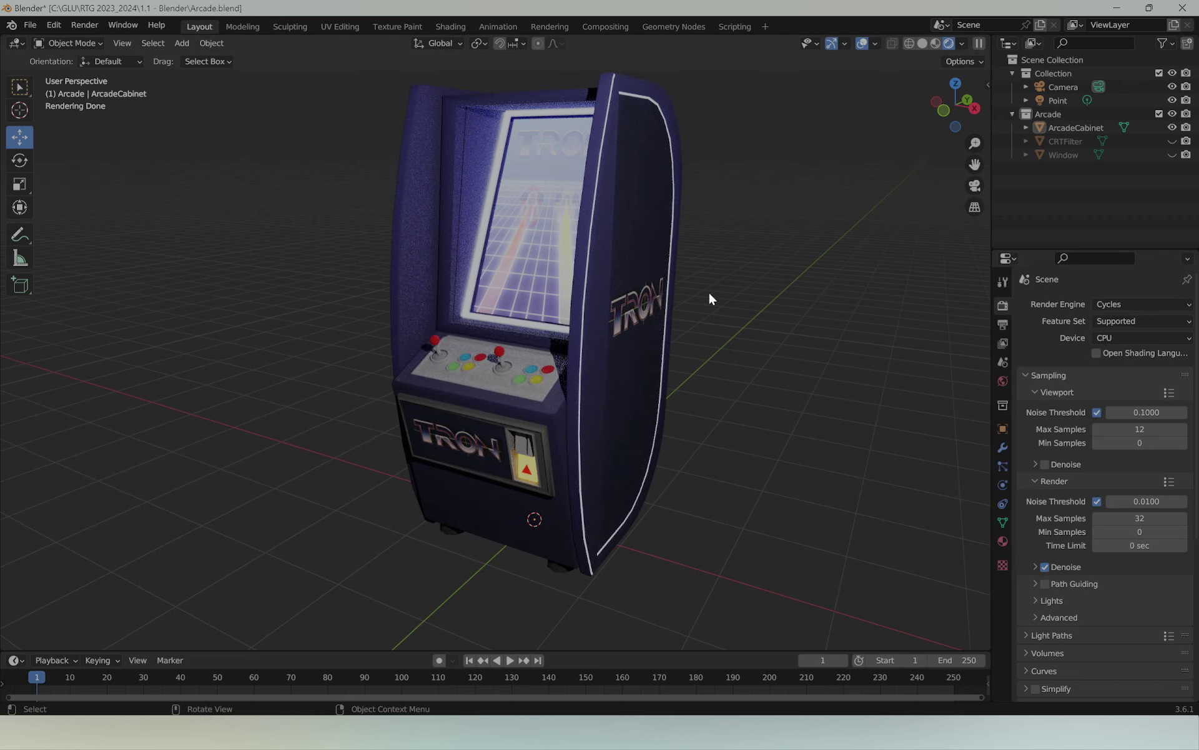
{"action": "mouse_move", "coordinate": [740, 301]}
{"action": "middle_mouse_down"}
{"action": "mouse_move", "coordinate": [767, 308]}
{"action": "mouse_move", "coordinate": [714, 297]}
{"action": "mouse_move", "coordinate": [597, 320]}
{"action": "mouse_move", "coordinate": [731, 324]}
{"action": "mouse_move", "coordinate": [760, 297]}
{"action": "mouse_move", "coordinate": [742, 308]}
{"action": "mouse_move", "coordinate": [752, 313]}
{"action": "middle_mouse_up"}
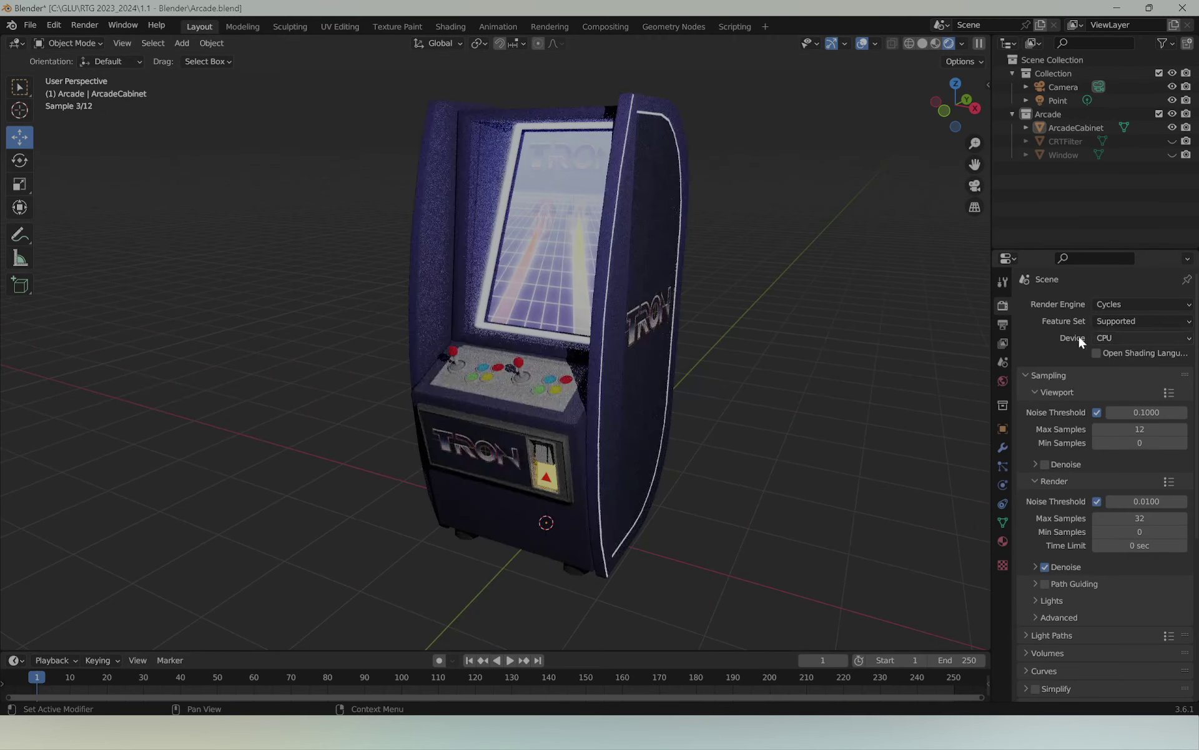
Step: Set the Cycles render device to GPU Compute and check the preview
{"action": "left_click", "coordinate": [1113, 339]}
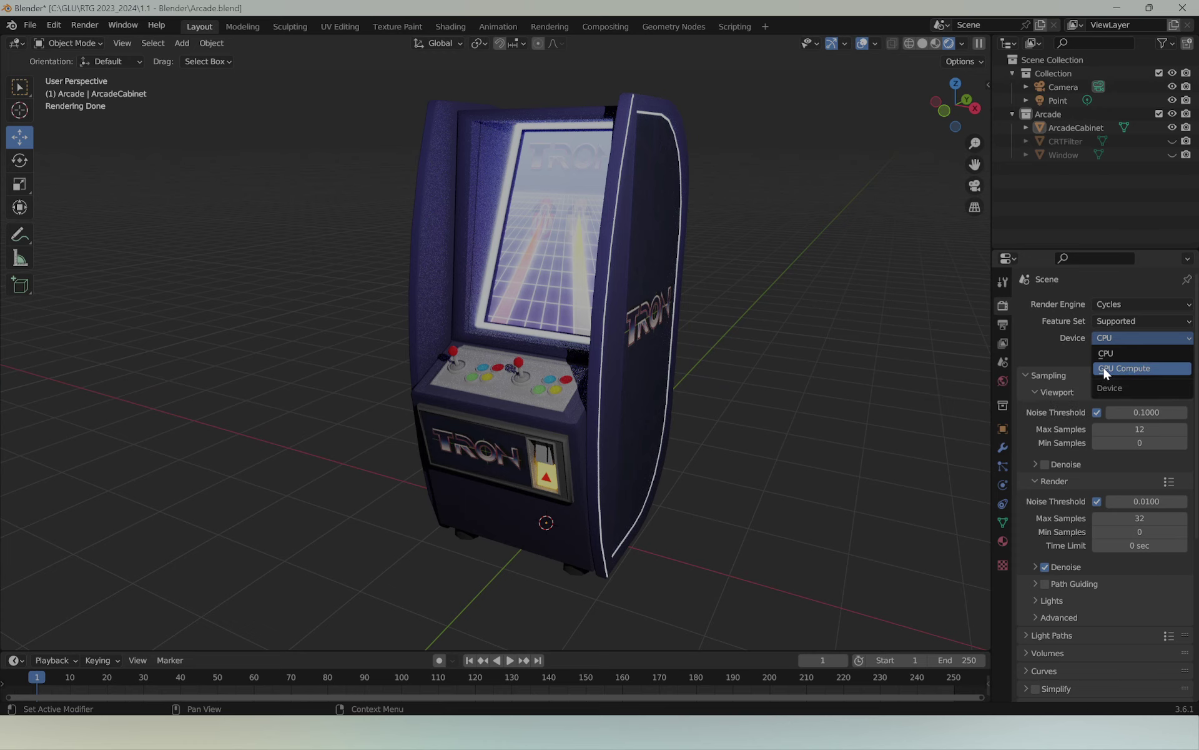
{"action": "left_click", "coordinate": [1103, 366]}
{"action": "middle_click_drag", "start_coordinate": [780, 363], "coordinate": [816, 357]}
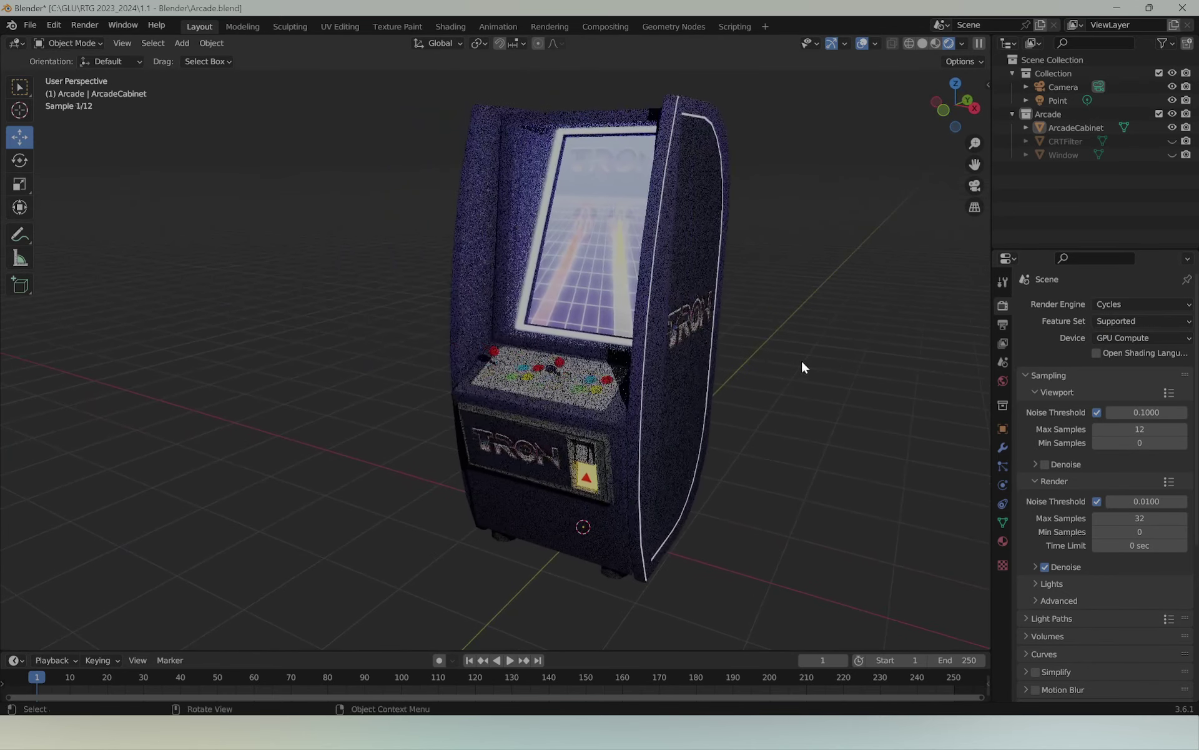
{"action": "middle_click_drag", "start_coordinate": [816, 358], "coordinate": [833, 358]}
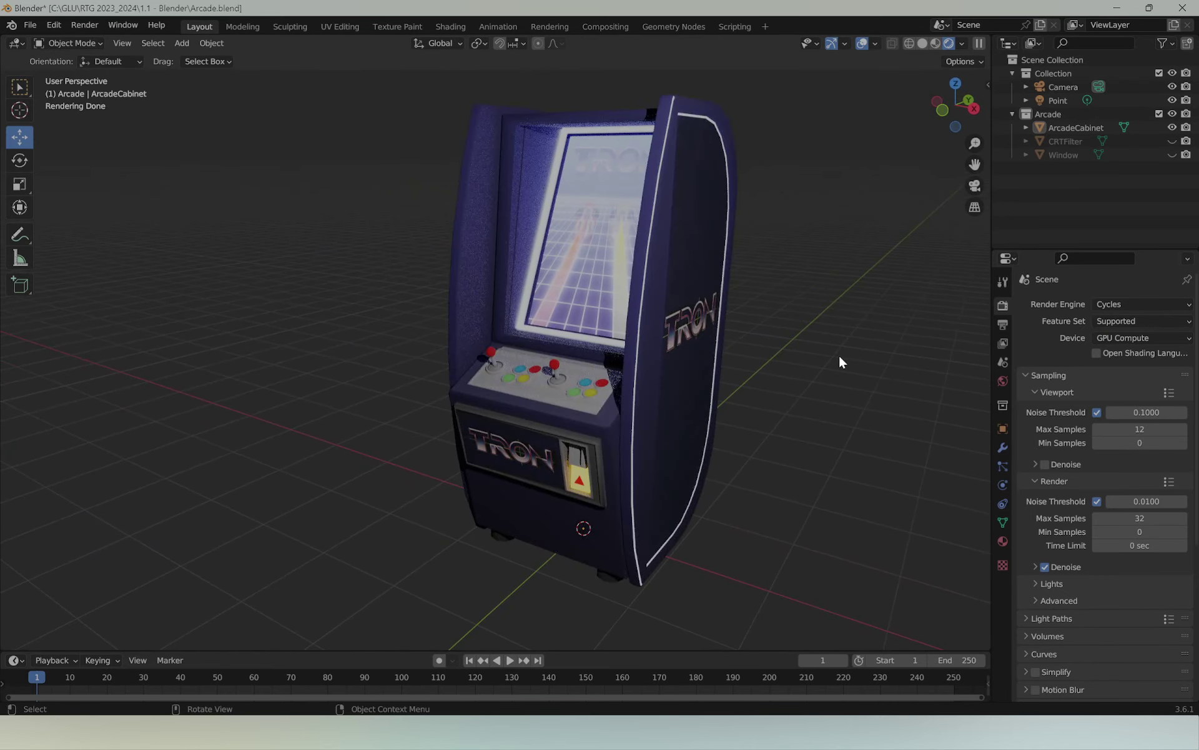
{"action": "left_click", "coordinate": [54, 25]}
{"action": "left_click", "coordinate": [65, 222]}
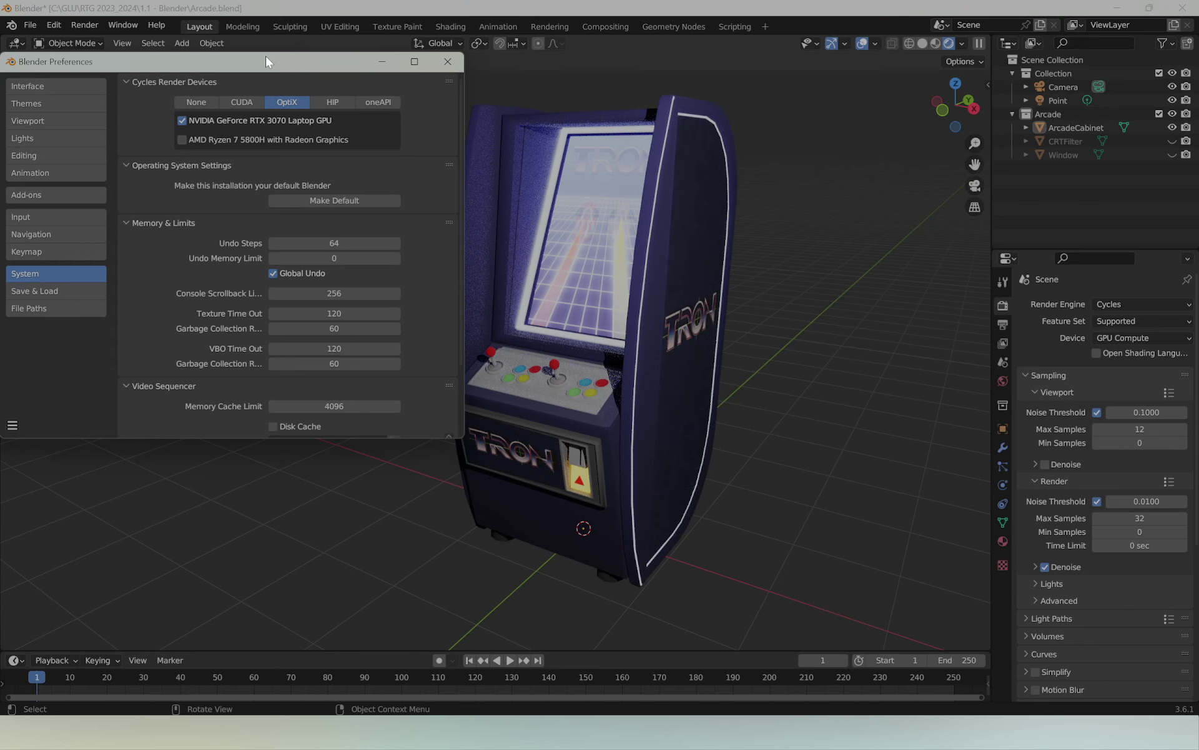
{"action": "left_click", "coordinate": [187, 102]}
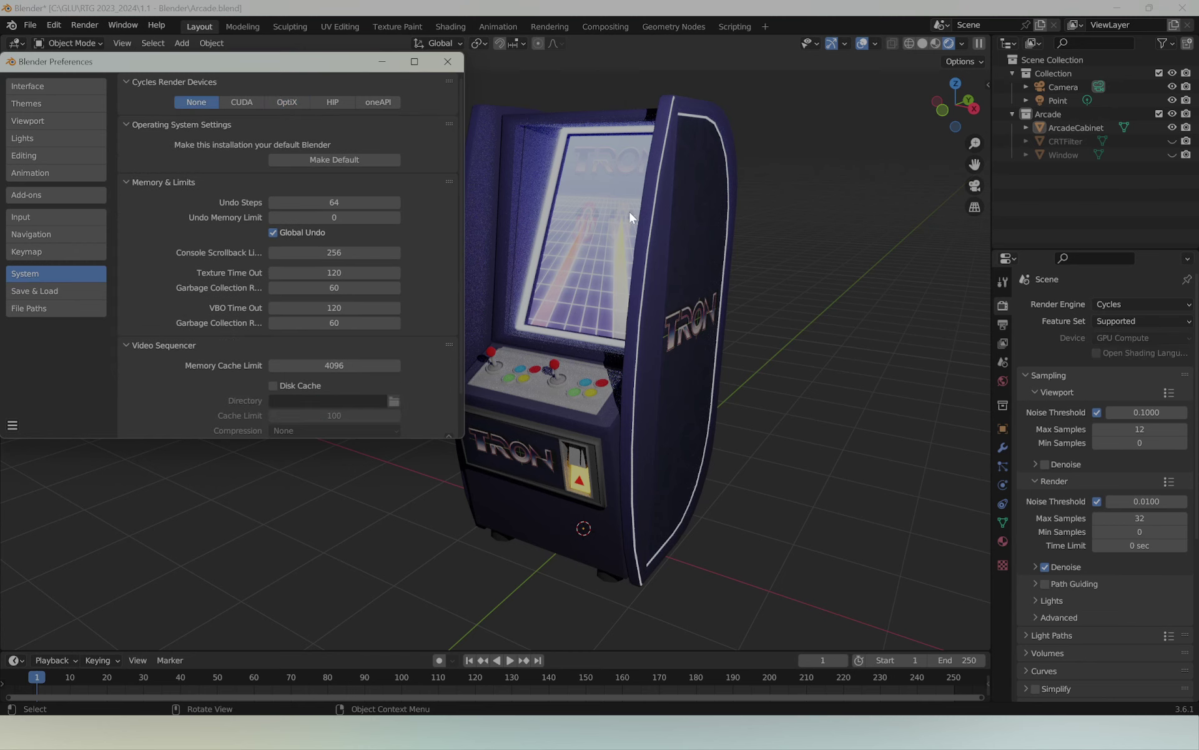
{"action": "middle_click_drag", "start_coordinate": [628, 211], "coordinate": [631, 215]}
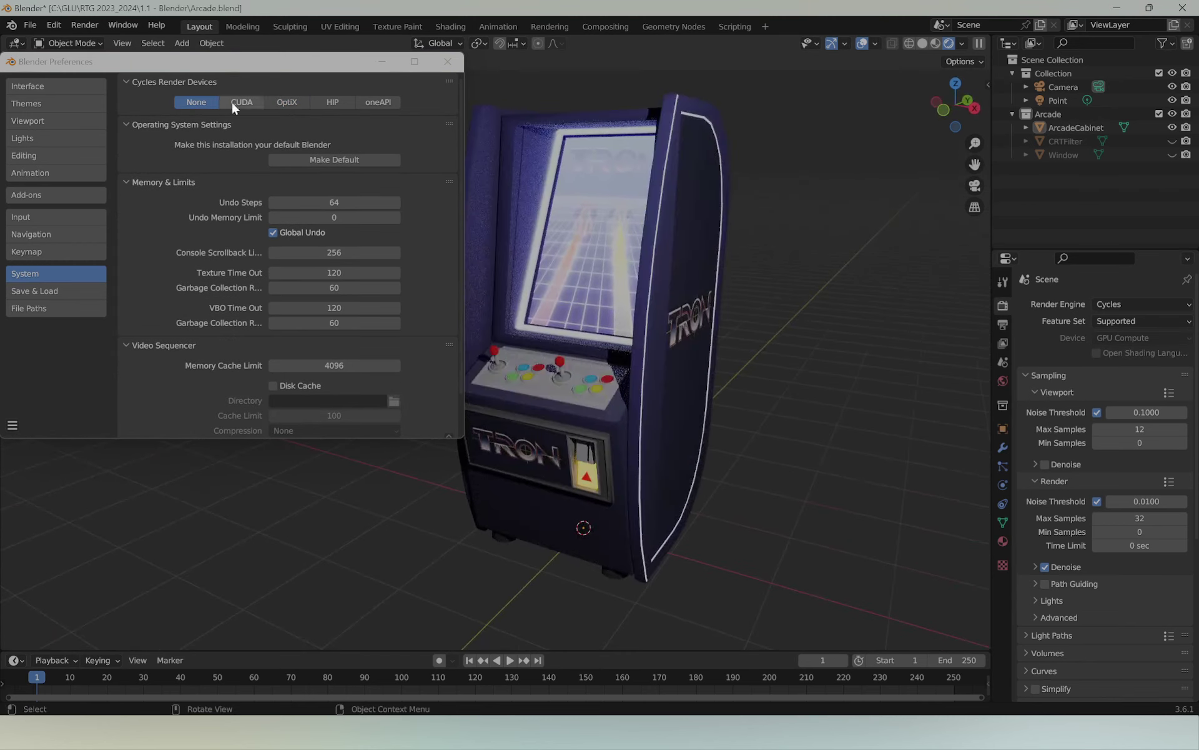
{"action": "left_click", "coordinate": [287, 102]}
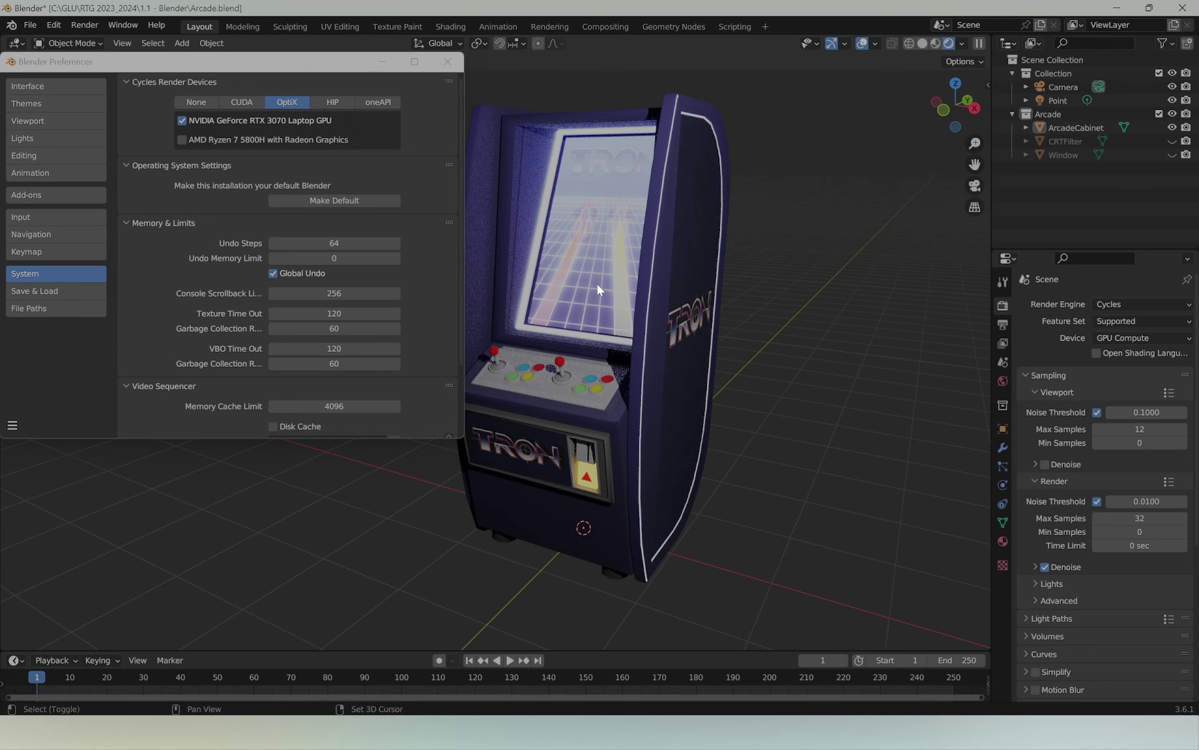
{"action": "mouse_move", "coordinate": [538, 259]}
{"action": "middle_mouse_down", "text": "shift"}
{"action": "mouse_move", "coordinate": [764, 267]}
{"action": "mouse_move", "coordinate": [751, 263]}
{"action": "mouse_move", "coordinate": [782, 145]}
{"action": "middle_mouse_up", "text": "shift"}
{"action": "middle_click_drag", "start_coordinate": [523, 289], "coordinate": [763, 332]}
{"action": "left_click", "coordinate": [448, 62]}
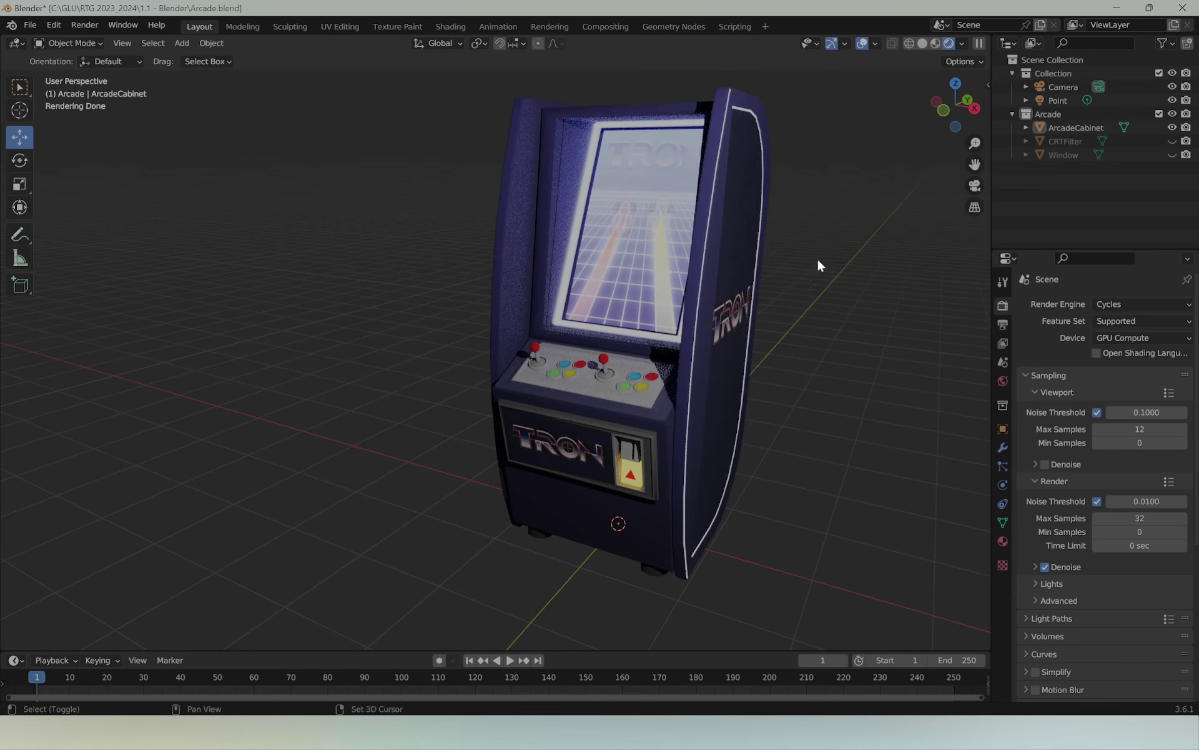
{"action": "mouse_move", "coordinate": [817, 257]}
{"action": "middle_mouse_down"}
{"action": "mouse_move", "coordinate": [802, 275]}
{"action": "mouse_move", "coordinate": [725, 276]}
{"action": "middle_mouse_up"}
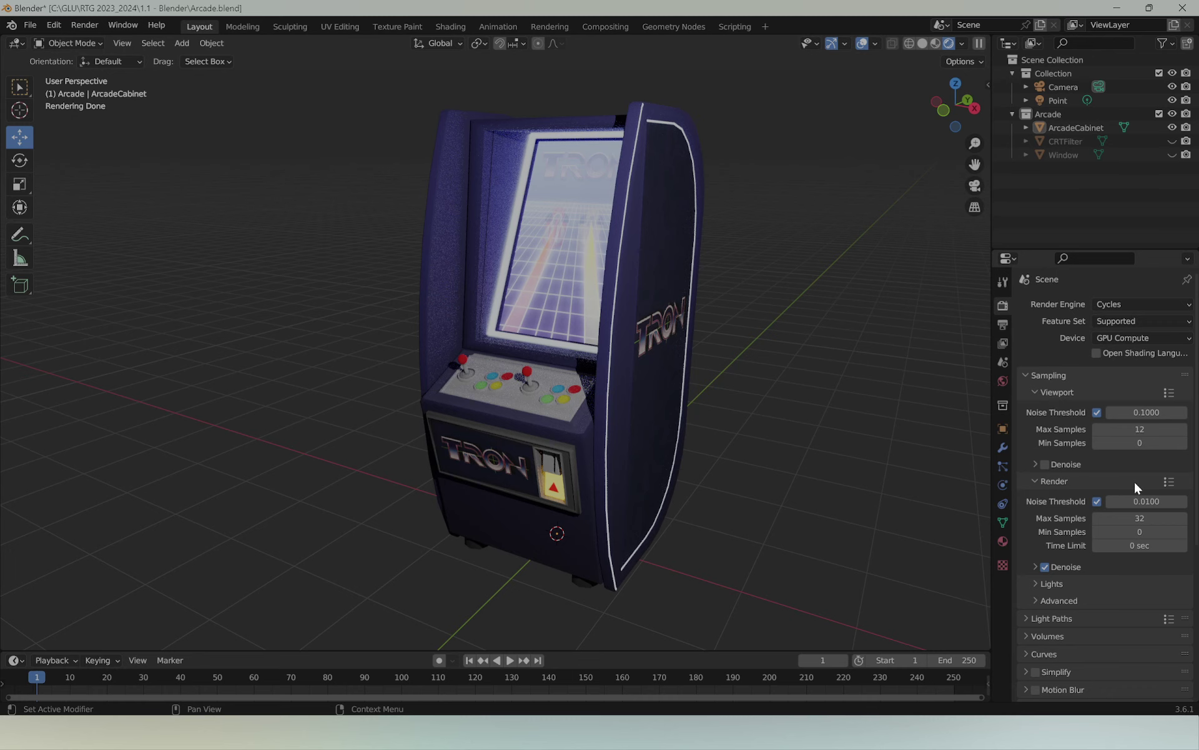
{"action": "middle_click_drag", "start_coordinate": [719, 430], "coordinate": [692, 425]}
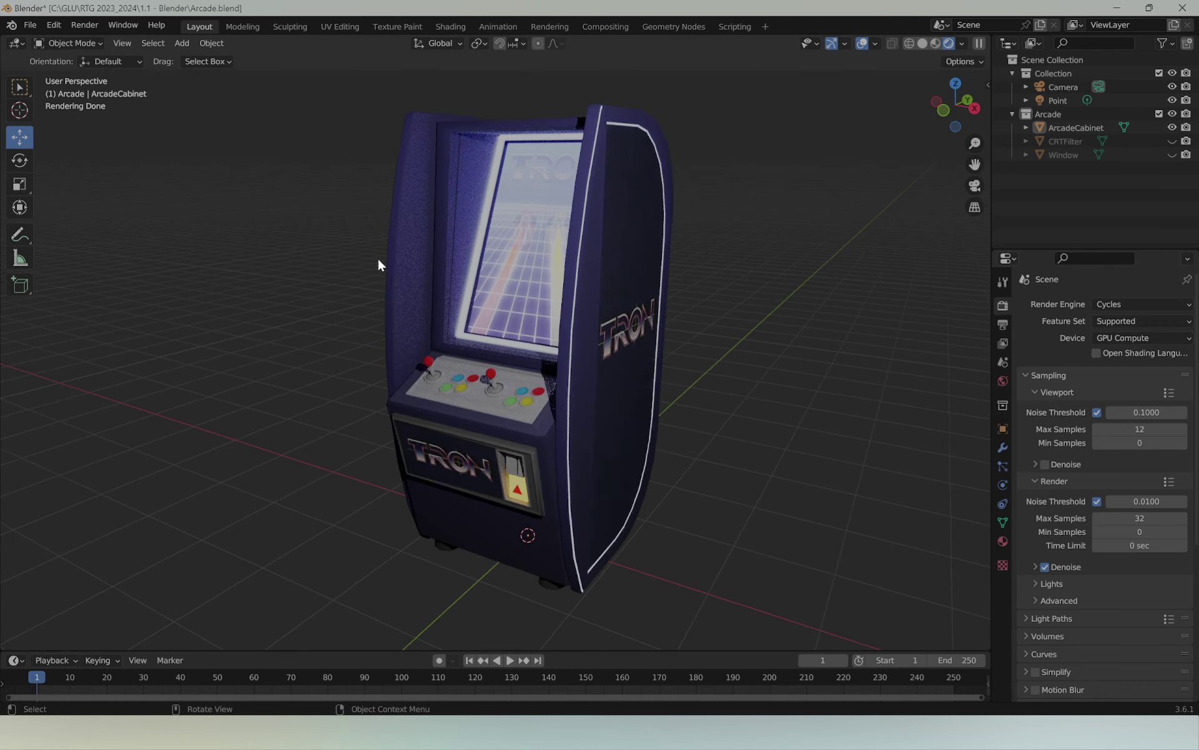
{"action": "scroll", "coordinate": [393, 258], "scroll_direction": "up", "scroll_amount": 2}
{"action": "mouse_move", "coordinate": [429, 202]}
{"action": "middle_mouse_down"}
{"action": "mouse_move", "coordinate": [553, 275]}
{"action": "mouse_move", "coordinate": [508, 298]}
{"action": "mouse_move", "coordinate": [420, 287]}
{"action": "mouse_move", "coordinate": [522, 233]}
{"action": "middle_mouse_up"}
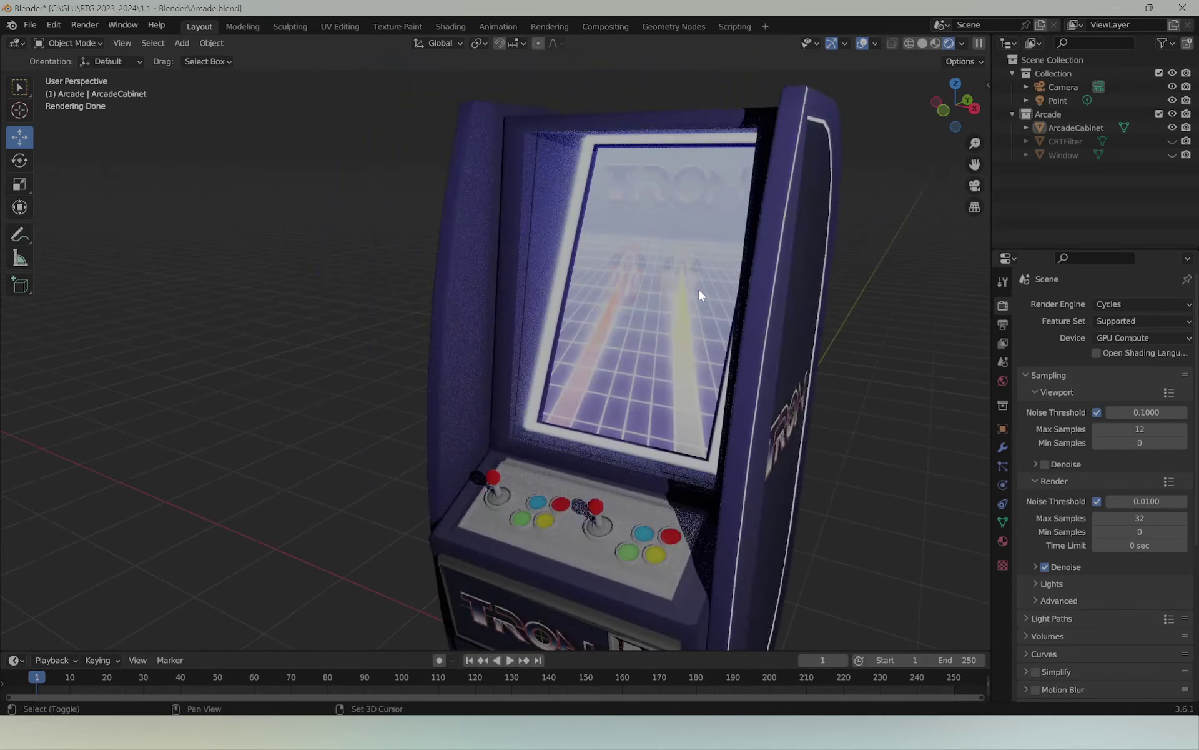
{"action": "mouse_move", "coordinate": [698, 287]}
{"action": "middle_mouse_down", "text": "shift"}
{"action": "mouse_move", "coordinate": [637, 279]}
{"action": "mouse_move", "coordinate": [651, 264]}
{"action": "mouse_move", "coordinate": [576, 271]}
{"action": "middle_mouse_up", "text": "shift"}
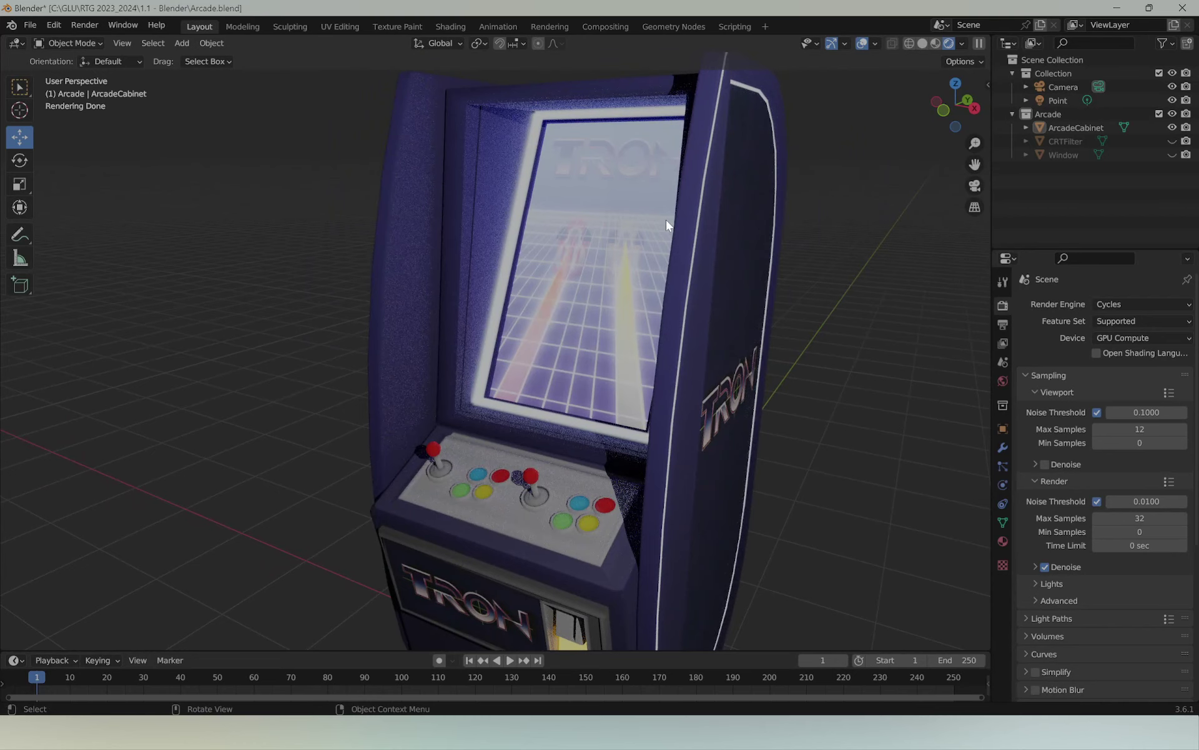
{"action": "mouse_move", "coordinate": [776, 317]}
{"action": "middle_mouse_down", "text": "shift"}
{"action": "mouse_move", "coordinate": [786, 306]}
{"action": "mouse_move", "coordinate": [692, 310]}
{"action": "middle_mouse_up", "text": "shift"}
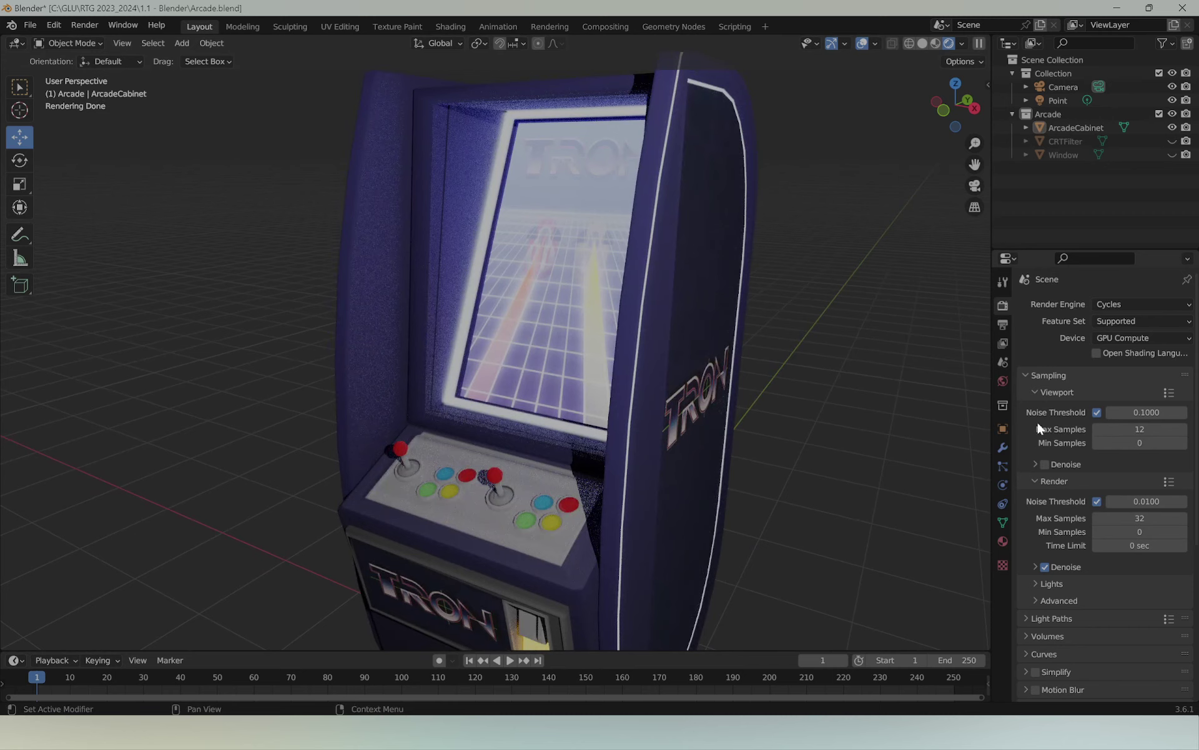
Step: Try viewport Max Samples of 4, then 1024, orbiting to compare the preview
{"action": "double_click", "coordinate": [1140, 429]}
{"action": "type", "text": "4"}
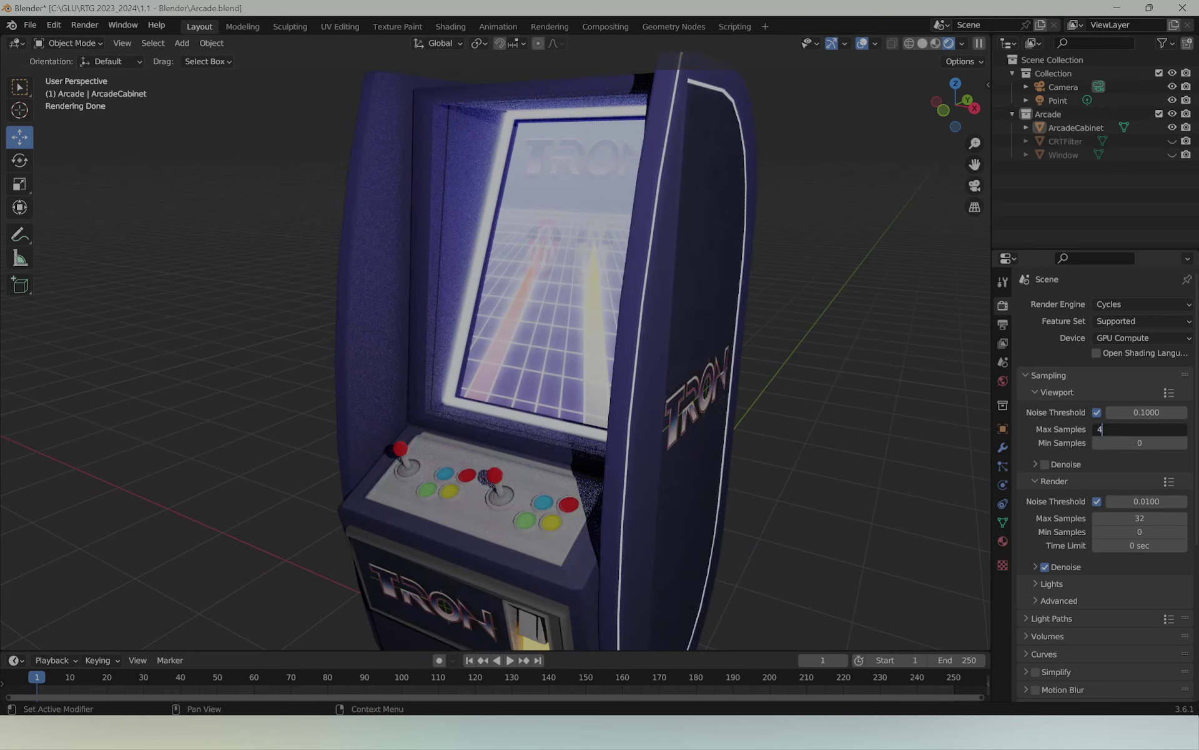
{"action": "key", "text": "Return"}
{"action": "mouse_move", "coordinate": [503, 346]}
{"action": "middle_mouse_down"}
{"action": "mouse_move", "coordinate": [537, 340]}
{"action": "mouse_move", "coordinate": [366, 383]}
{"action": "mouse_move", "coordinate": [439, 208]}
{"action": "middle_mouse_up"}
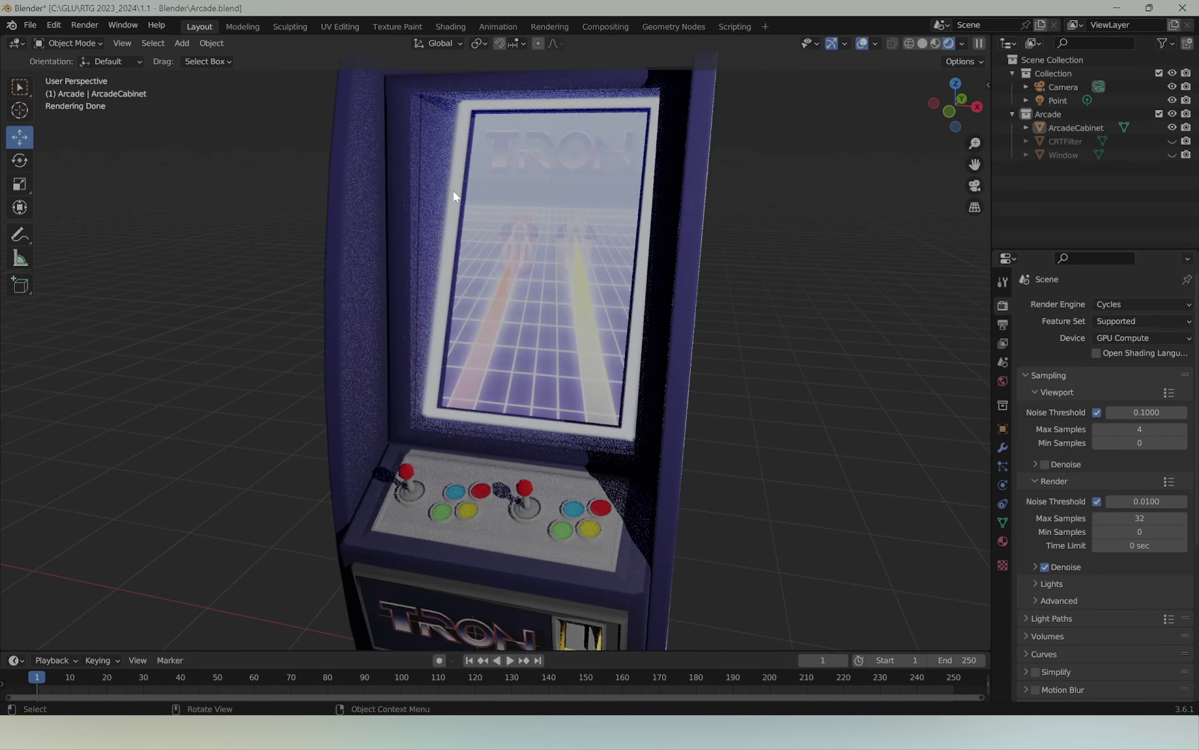
{"action": "double_click", "coordinate": [1140, 429]}
{"action": "type", "text": "1024"}
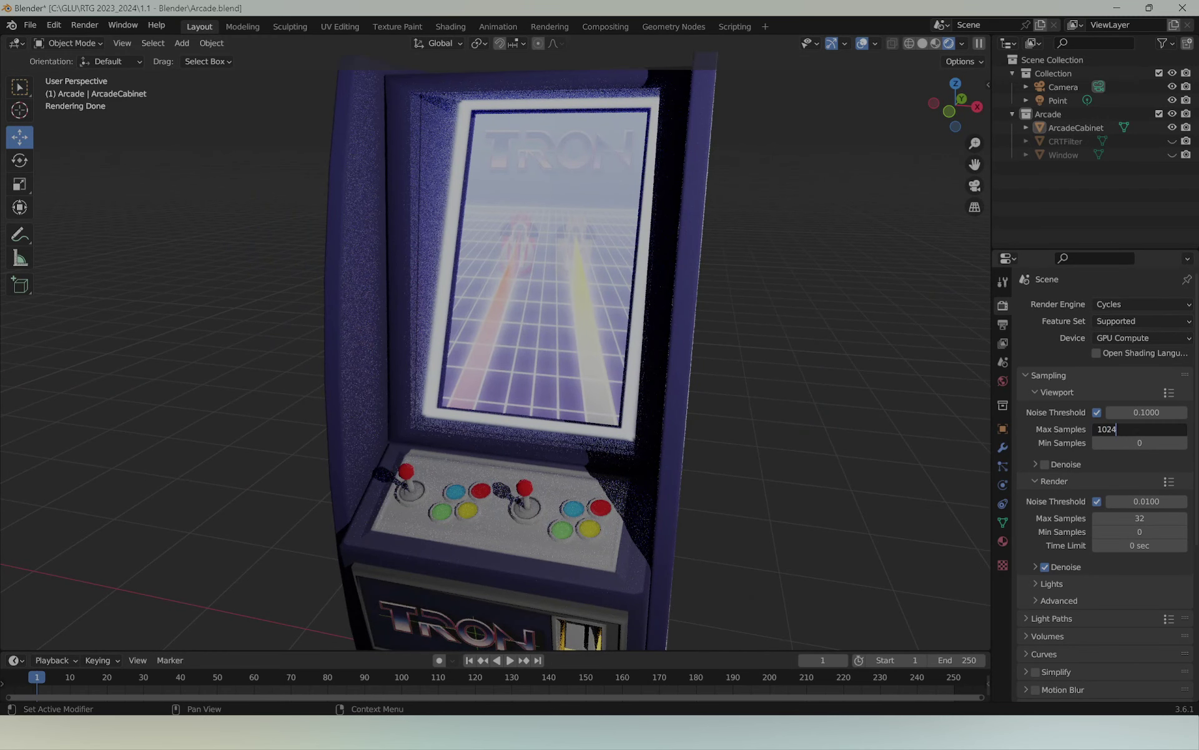
{"action": "key", "text": "Return"}
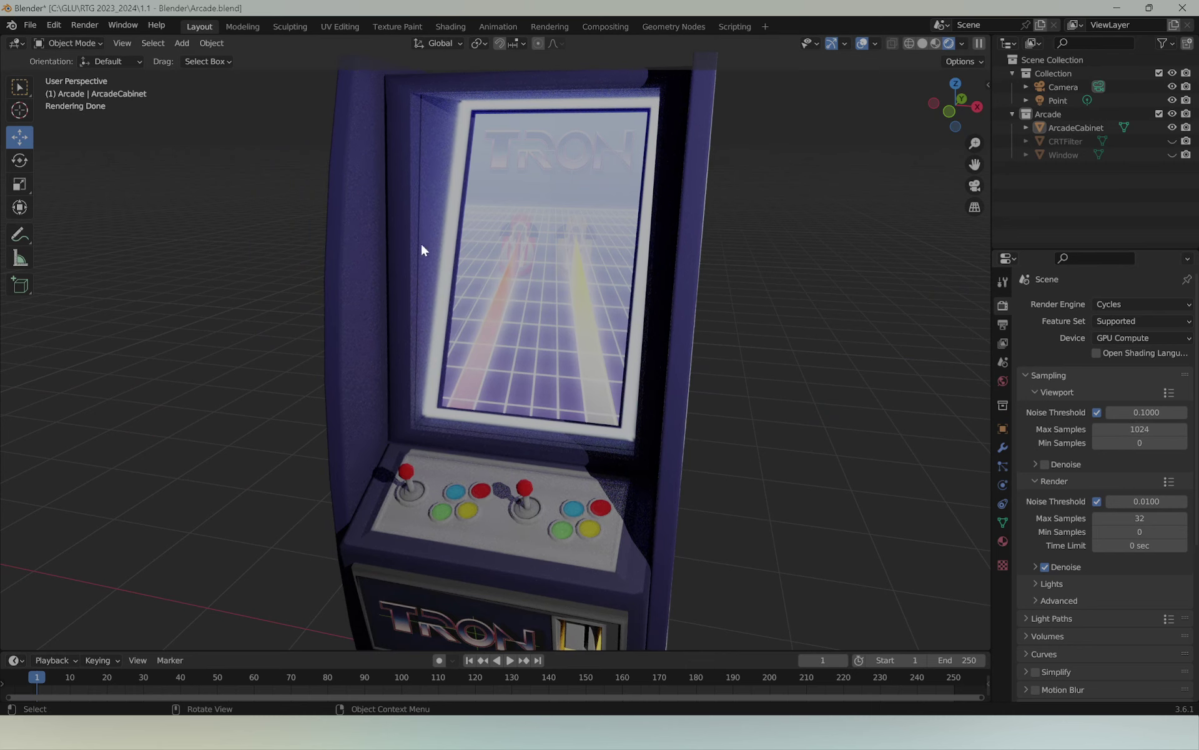
{"action": "middle_click_drag", "start_coordinate": [782, 298], "coordinate": [748, 295]}
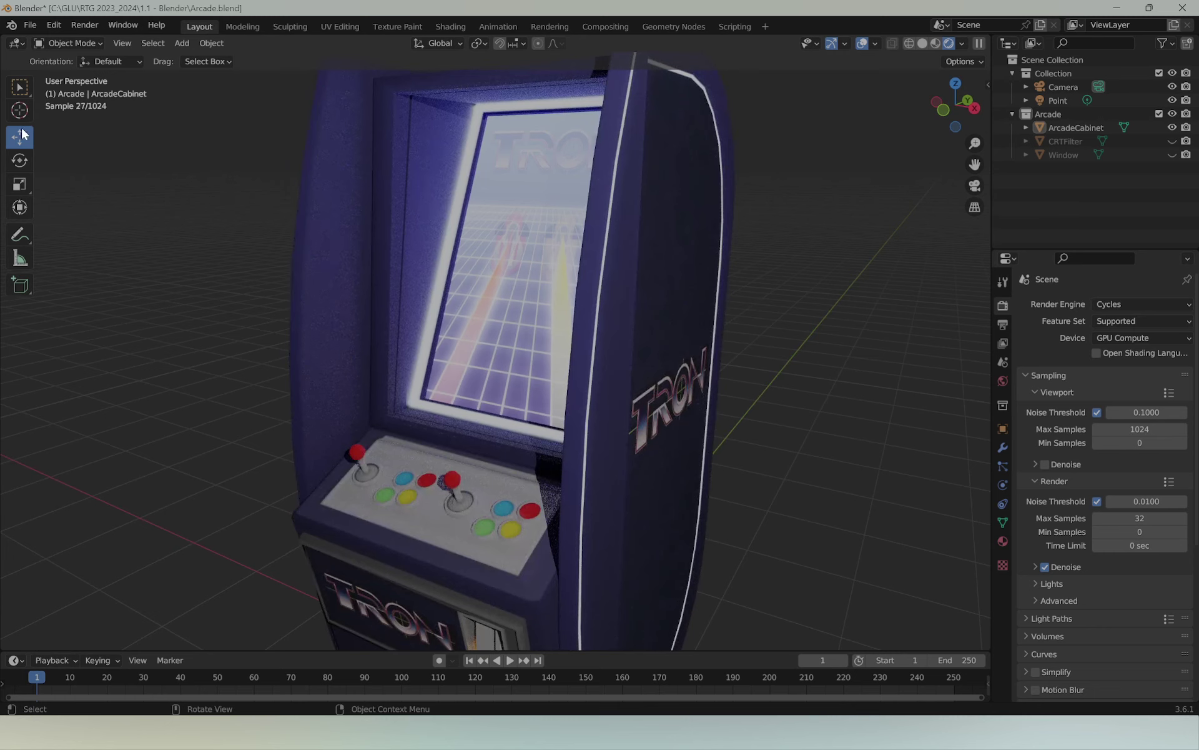
{"action": "middle_click_drag", "start_coordinate": [316, 327], "coordinate": [744, 302]}
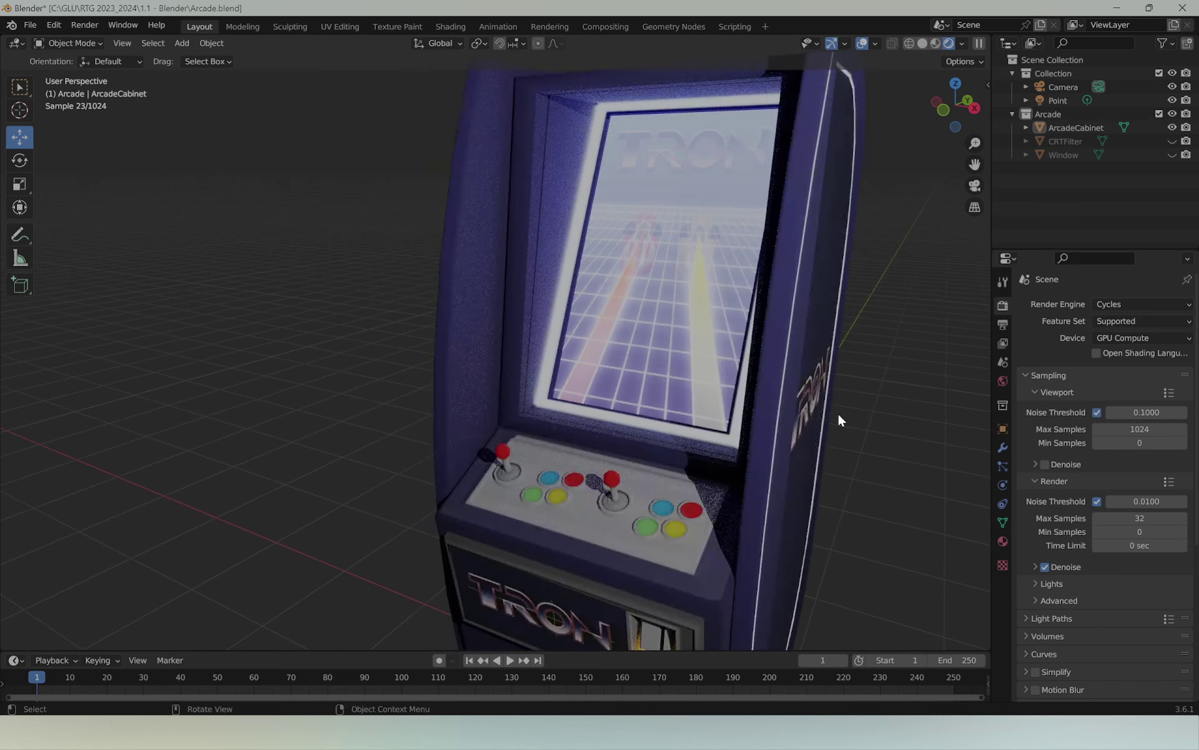
{"action": "middle_click_drag", "start_coordinate": [838, 411], "coordinate": [758, 392]}
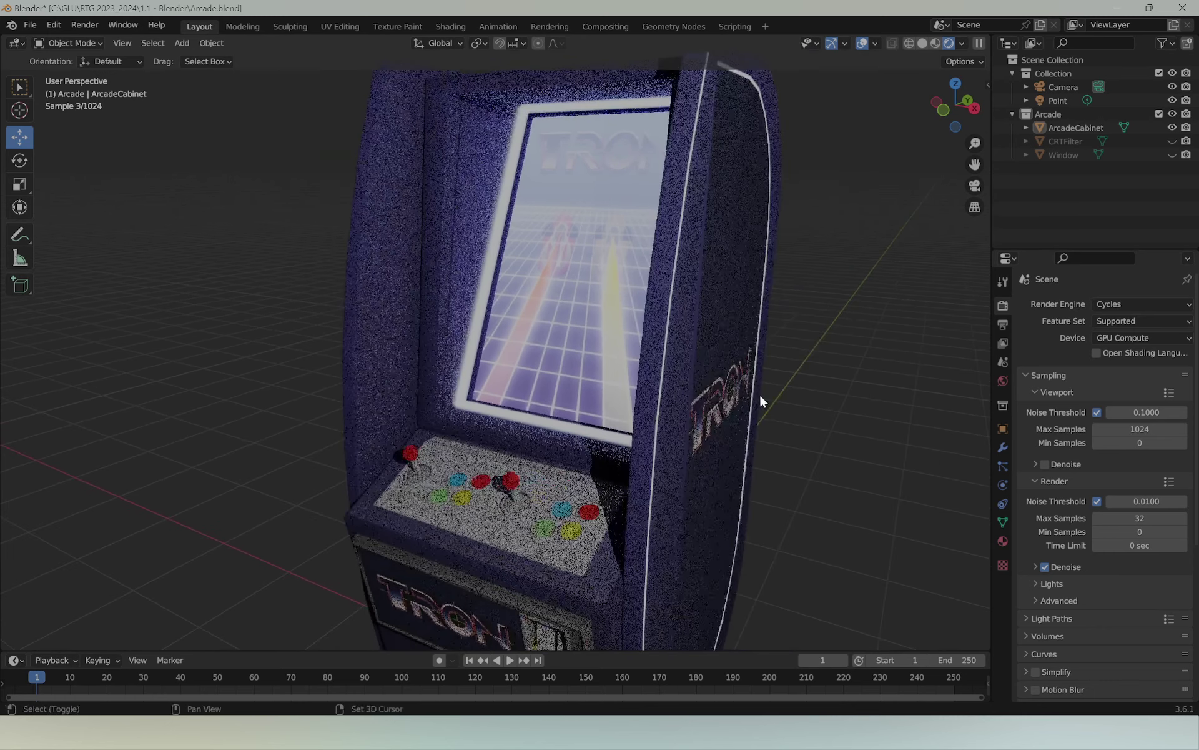
Step: Set viewport Max Samples to 24, then 12, and check the cabinet preview
{"action": "left_click", "coordinate": [1141, 428]}
{"action": "type", "text": "24"}
{"action": "key", "text": "Return"}
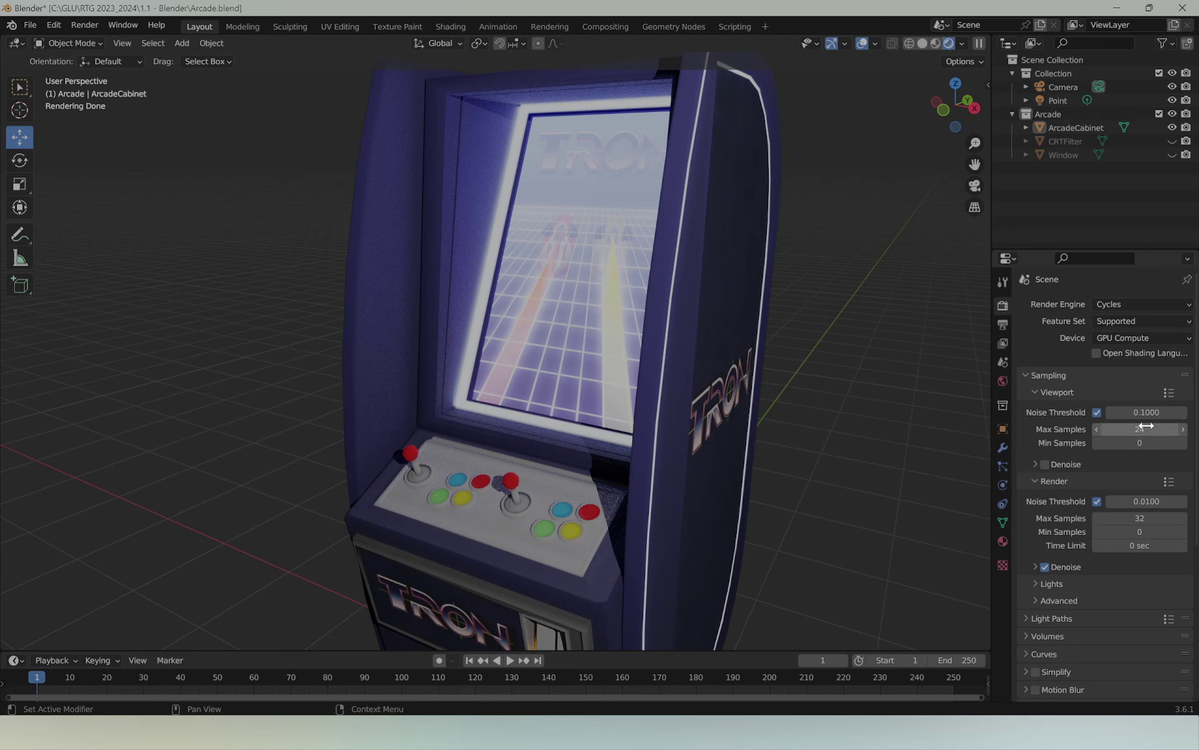
{"action": "left_click", "coordinate": [1153, 427]}
{"action": "type", "text": "12"}
{"action": "key", "text": "Return"}
{"action": "middle_click_drag", "start_coordinate": [766, 384], "coordinate": [806, 391]}
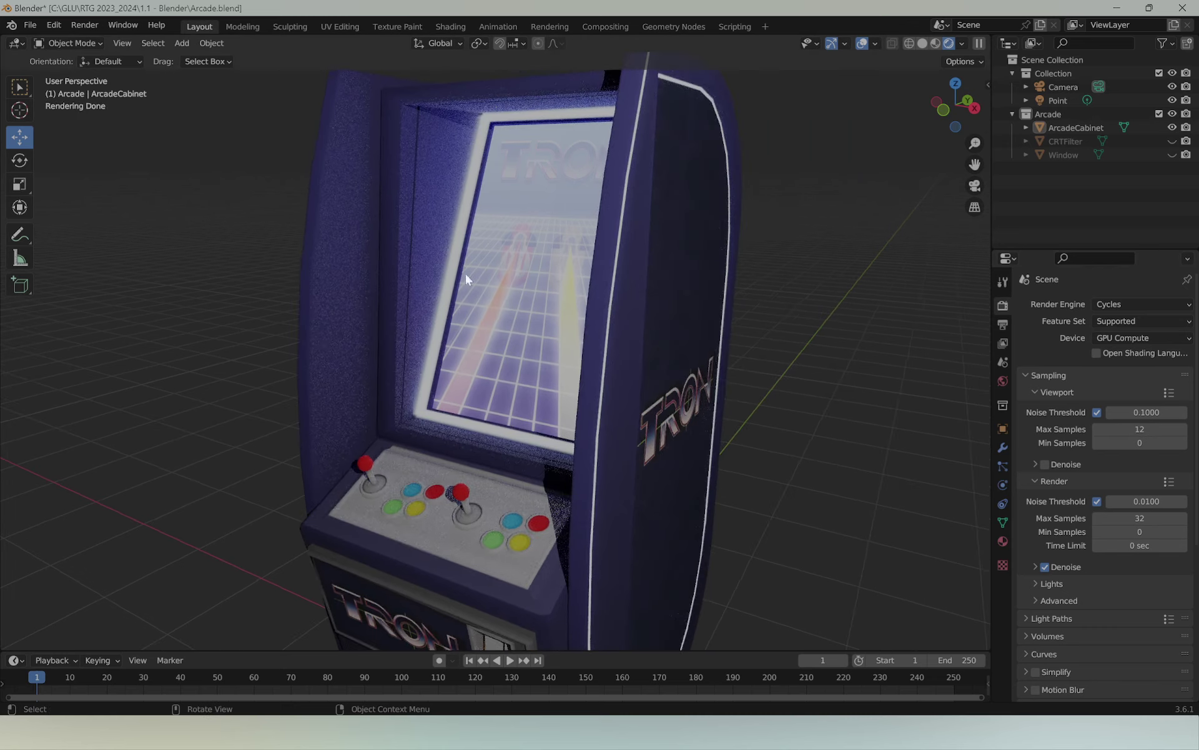
{"action": "middle_click_drag", "start_coordinate": [553, 306], "coordinate": [549, 302]}
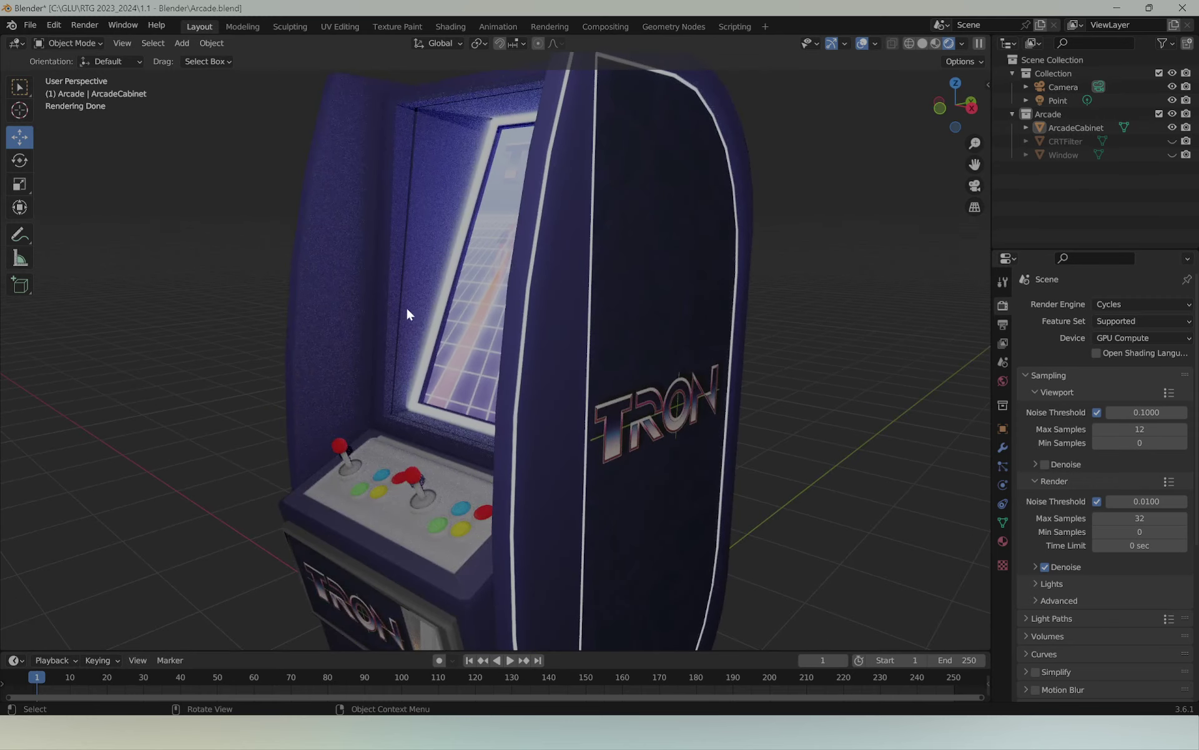
{"action": "scroll", "coordinate": [598, 405], "scroll_direction": "down", "scroll_amount": 3}
{"action": "scroll", "coordinate": [478, 404], "scroll_direction": "up", "scroll_amount": 3}
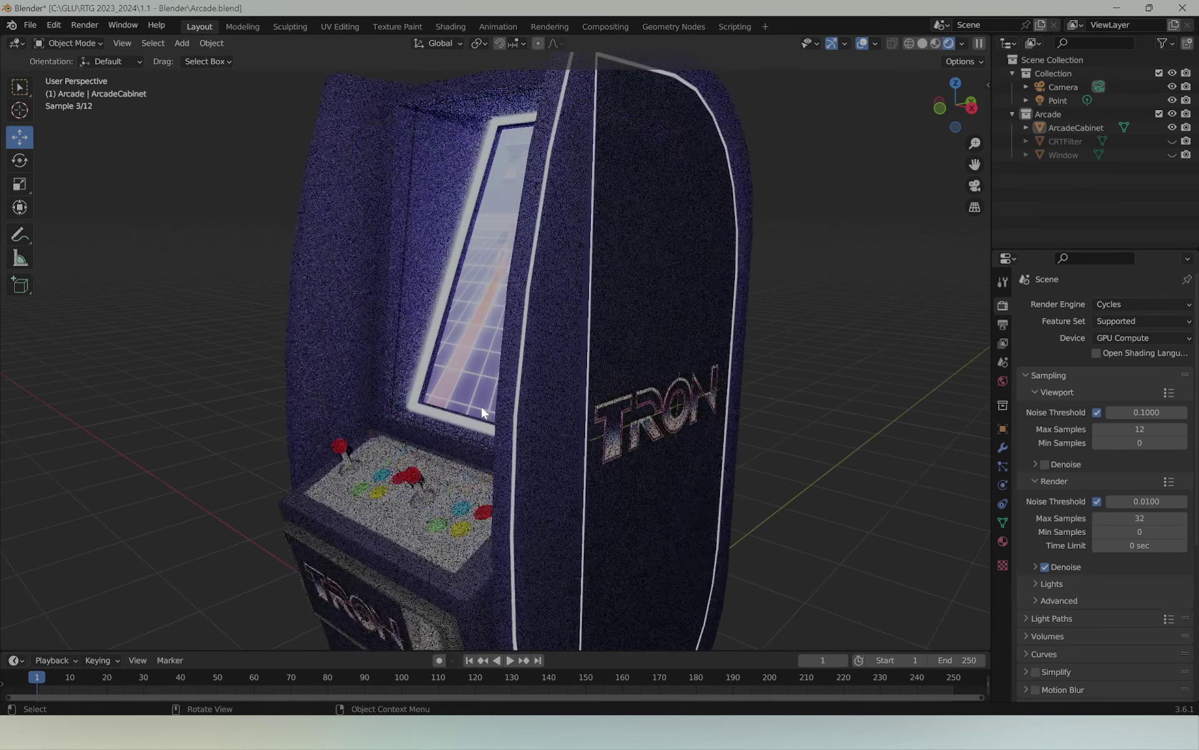
{"action": "mouse_move", "coordinate": [732, 389]}
{"action": "middle_mouse_down"}
{"action": "mouse_move", "coordinate": [467, 358]}
{"action": "mouse_move", "coordinate": [598, 364]}
{"action": "mouse_move", "coordinate": [448, 403]}
{"action": "mouse_move", "coordinate": [406, 394]}
{"action": "middle_mouse_up"}
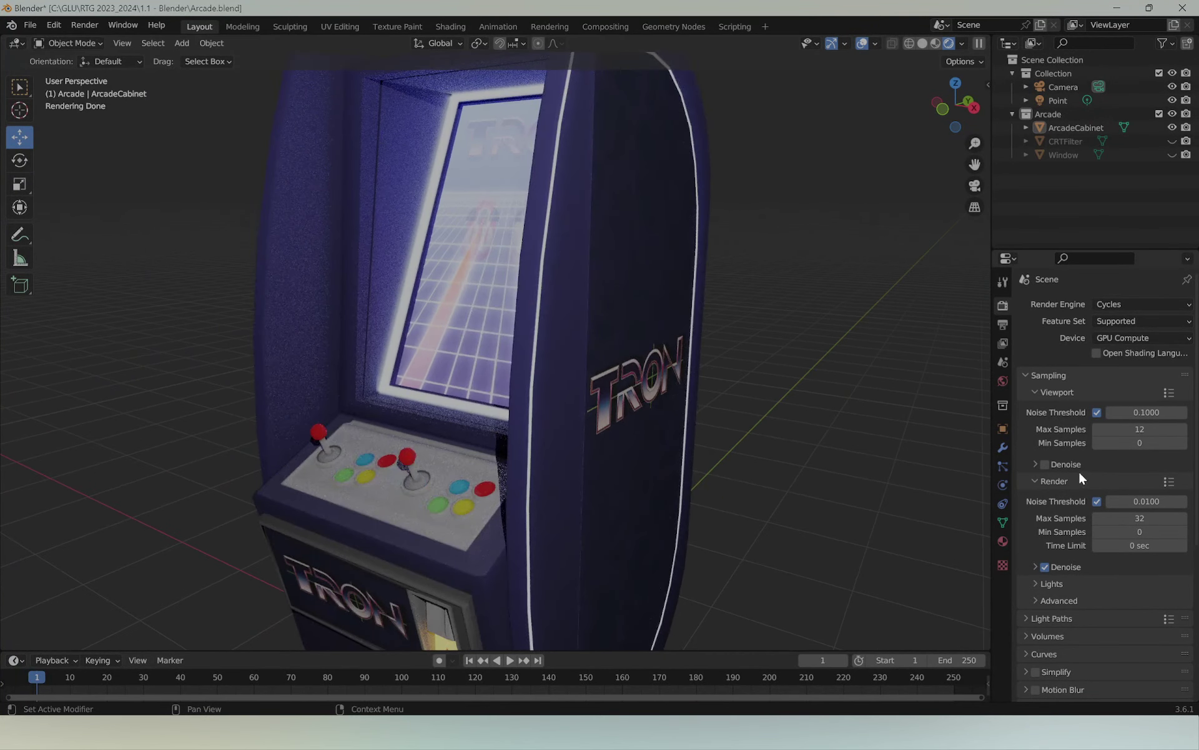
{"action": "mouse_move", "coordinate": [647, 470]}
{"action": "middle_mouse_down"}
{"action": "mouse_move", "coordinate": [494, 433]}
{"action": "mouse_move", "coordinate": [562, 437]}
{"action": "middle_mouse_up"}
{"action": "left_click", "coordinate": [1139, 518]}
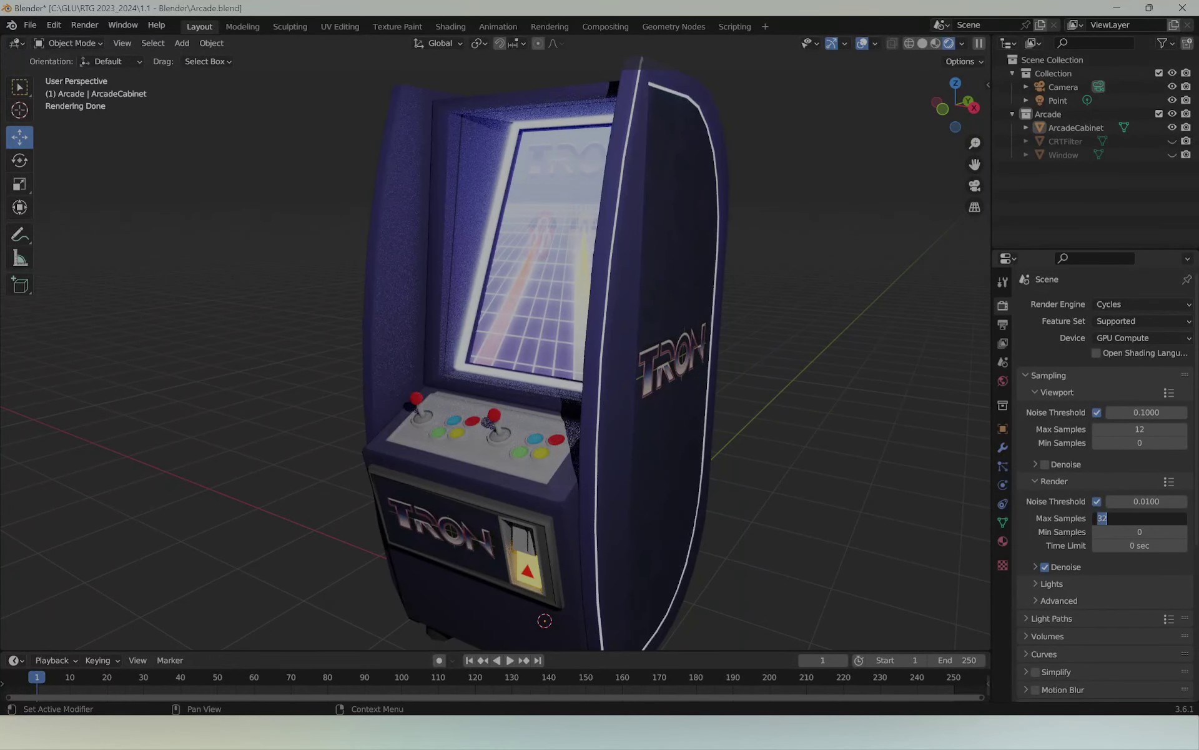
{"action": "type", "text": "1024"}
{"action": "key", "text": "Return"}
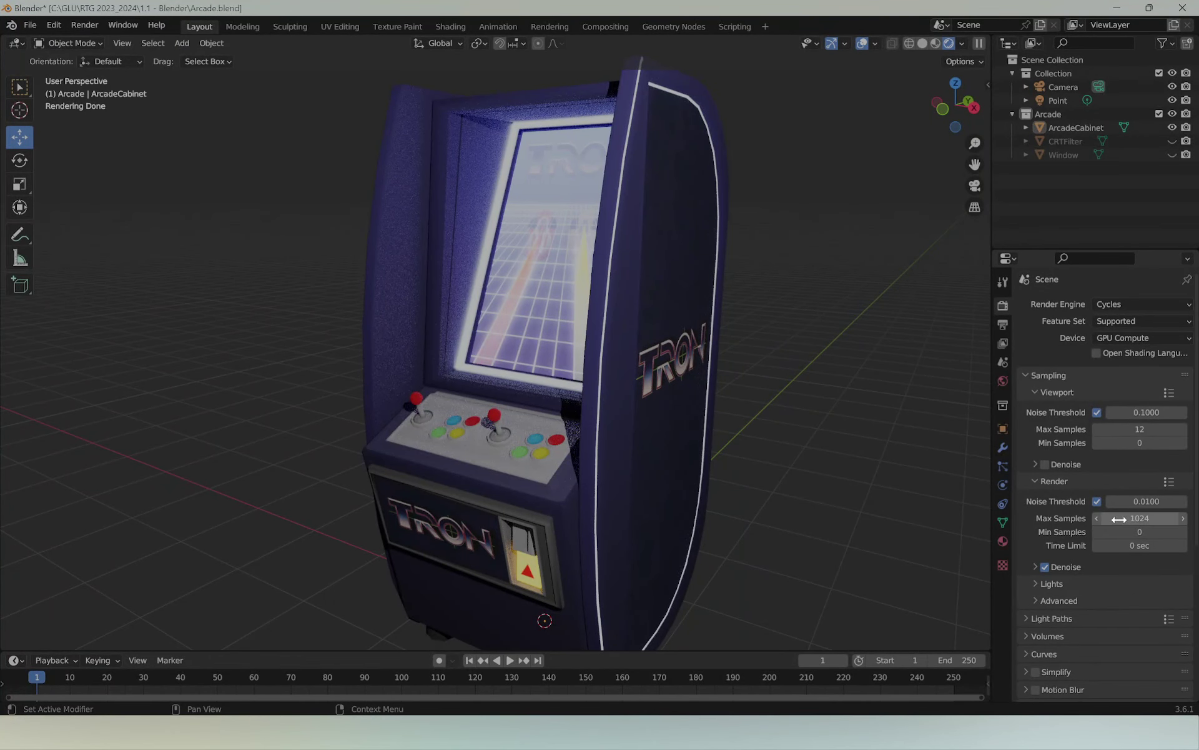
{"action": "mouse_move", "coordinate": [1139, 518]}
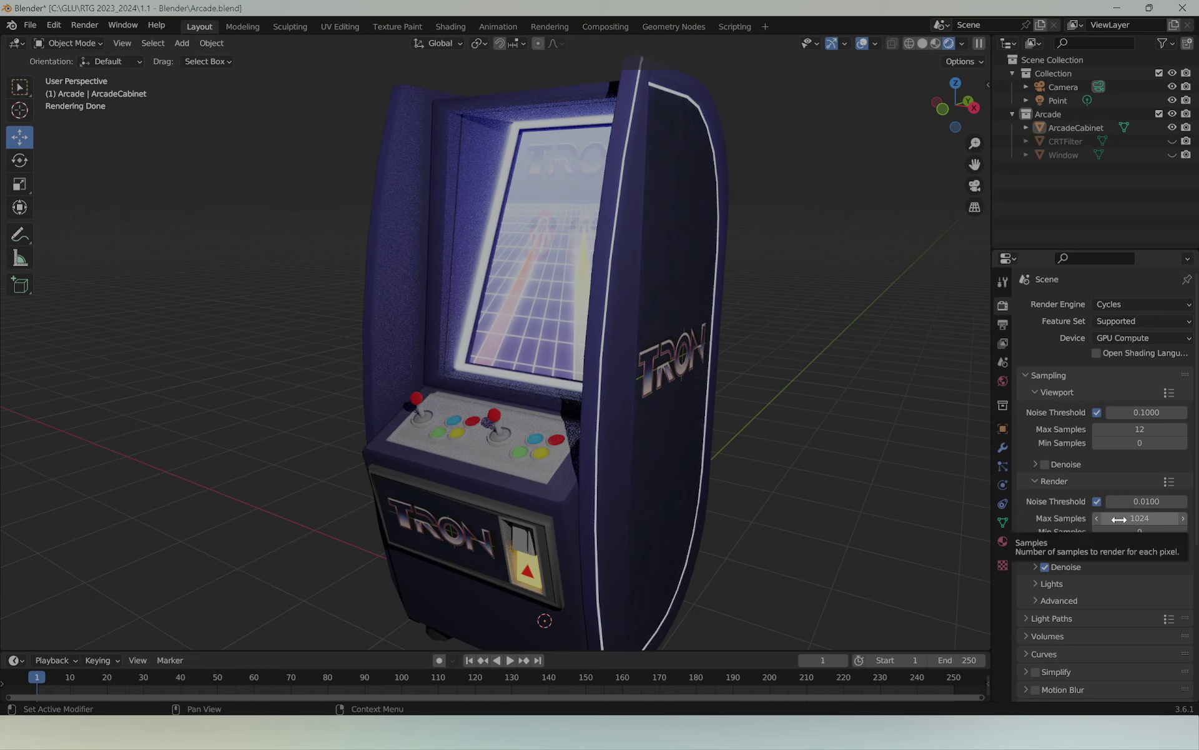
{"action": "left_click", "coordinate": [1119, 519]}
{"action": "type", "text": "4096"}
{"action": "key", "text": "Return"}
{"action": "left_click", "coordinate": [1160, 516]}
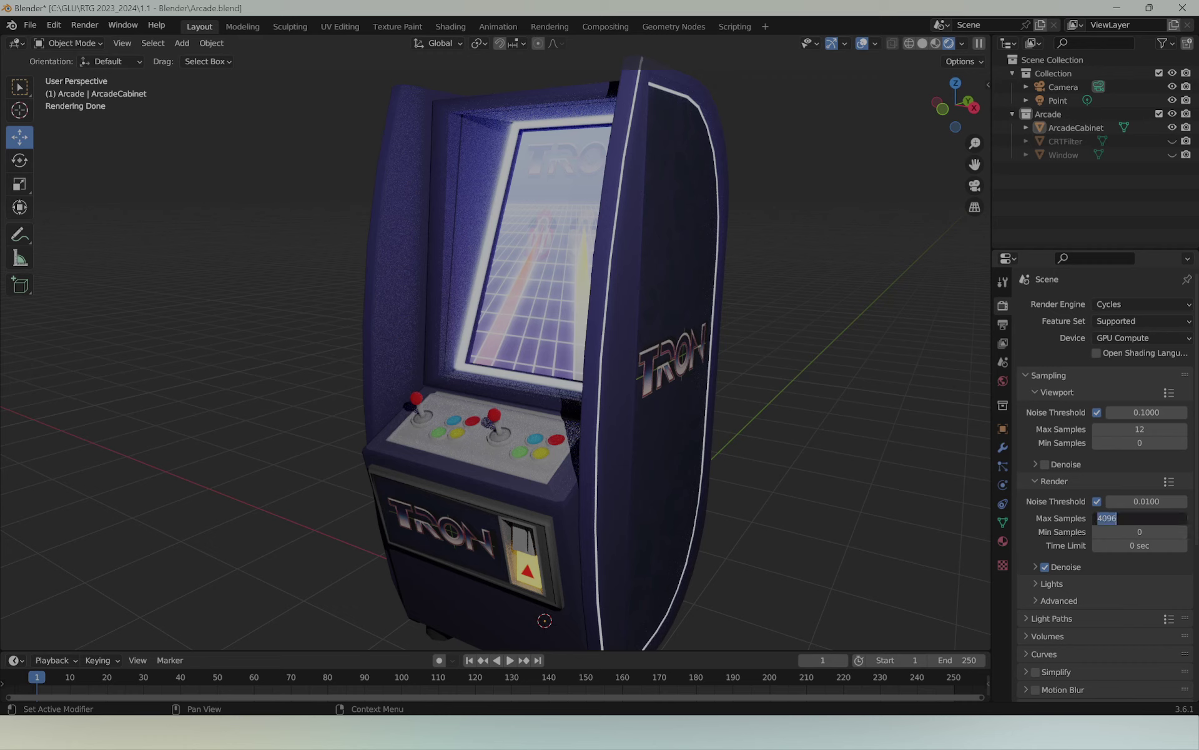
{"action": "type", "text": "32"}
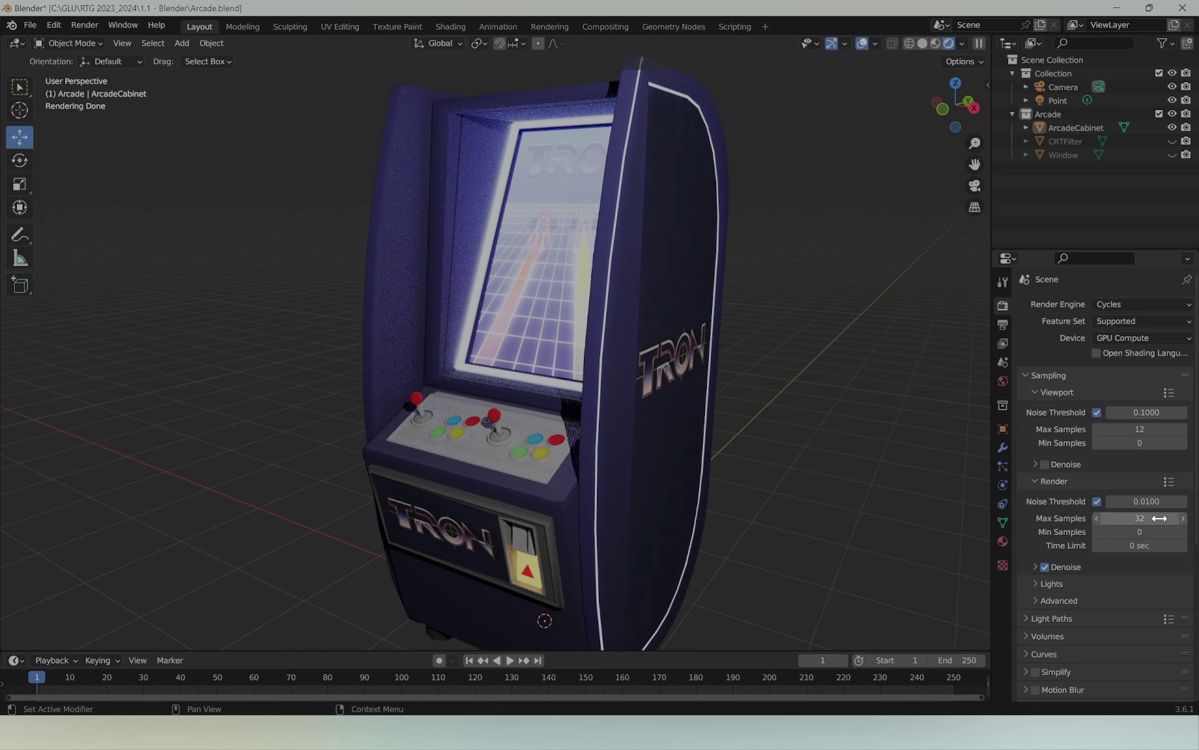
{"action": "key", "text": "Return"}
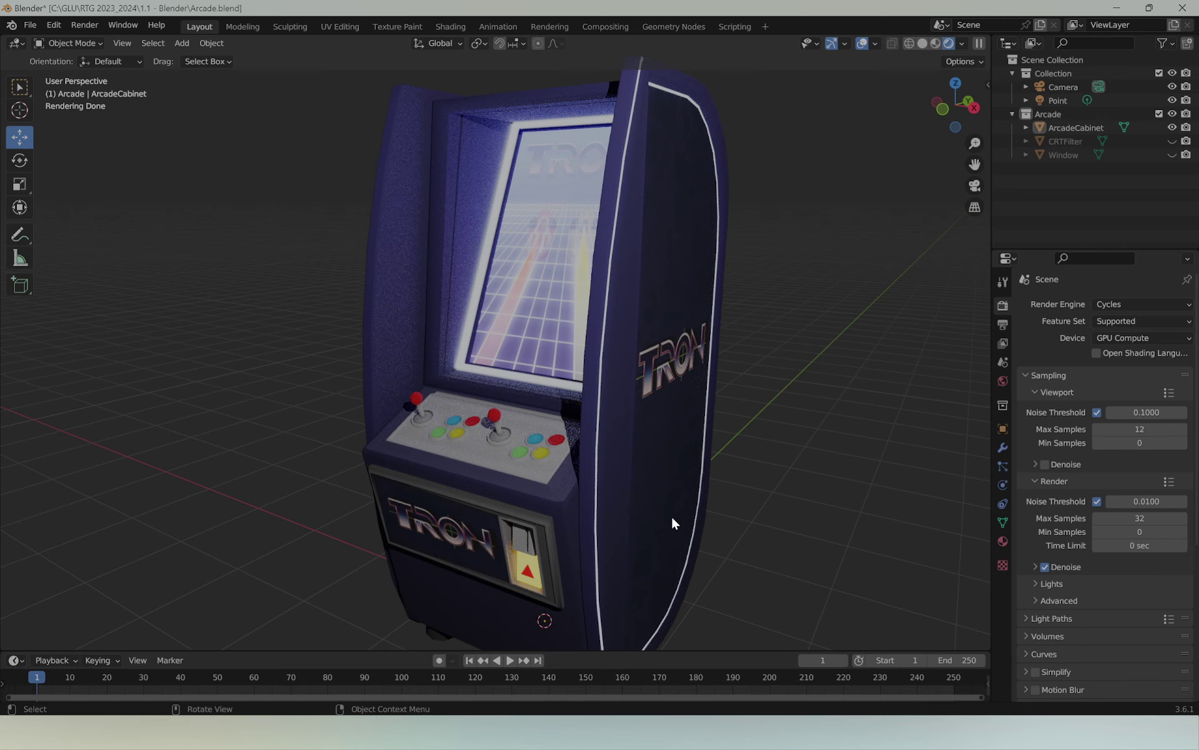
Step: Reposition the view and enable Denoise for the viewport preview
{"action": "mouse_move", "coordinate": [627, 478]}
{"action": "middle_mouse_down"}
{"action": "mouse_move", "coordinate": [613, 481]}
{"action": "mouse_move", "coordinate": [597, 426]}
{"action": "mouse_move", "coordinate": [630, 437]}
{"action": "middle_mouse_up"}
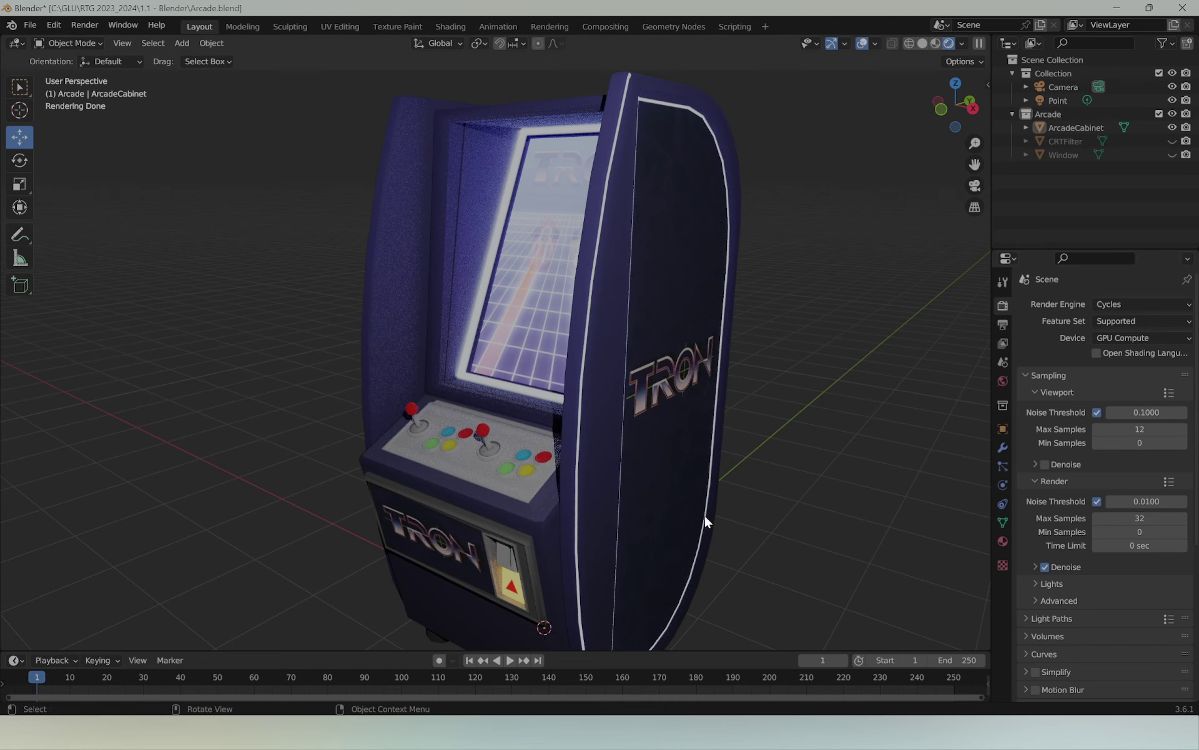
{"action": "middle_click_drag", "start_coordinate": [697, 523], "coordinate": [697, 499], "text": "shift"}
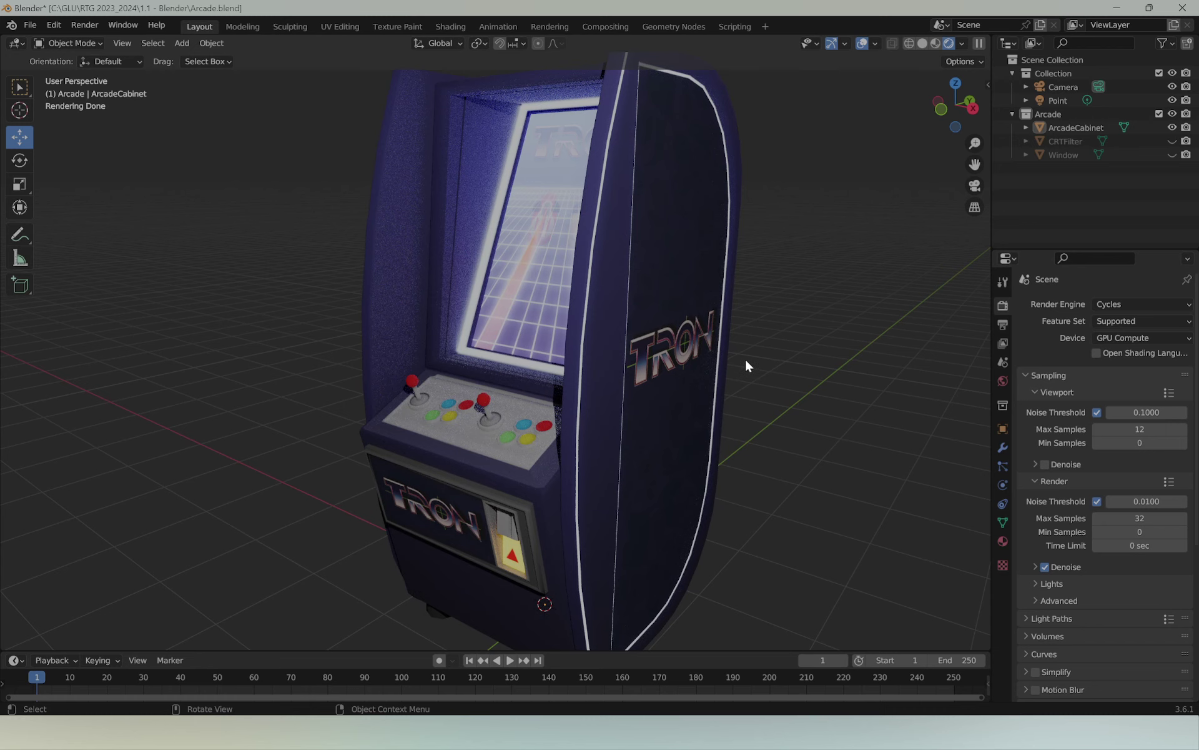
{"action": "middle_click_drag", "start_coordinate": [654, 324], "coordinate": [663, 372], "text": "shift"}
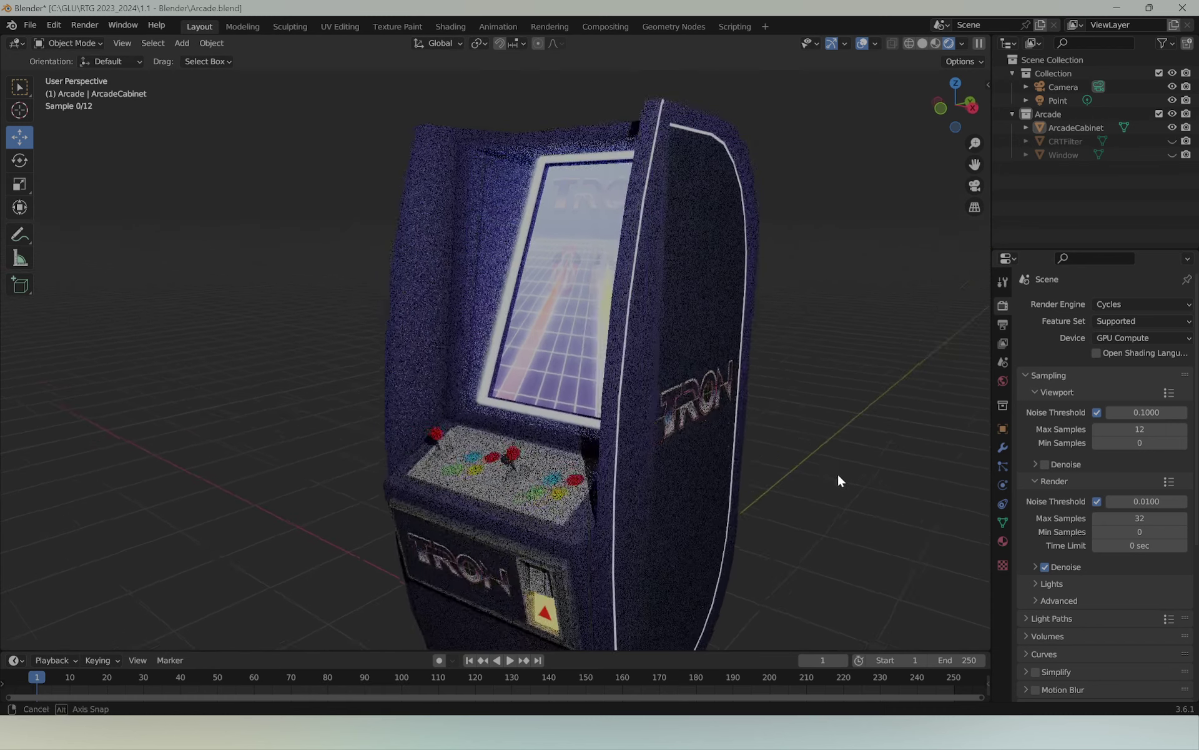
{"action": "left_click", "coordinate": [1045, 463]}
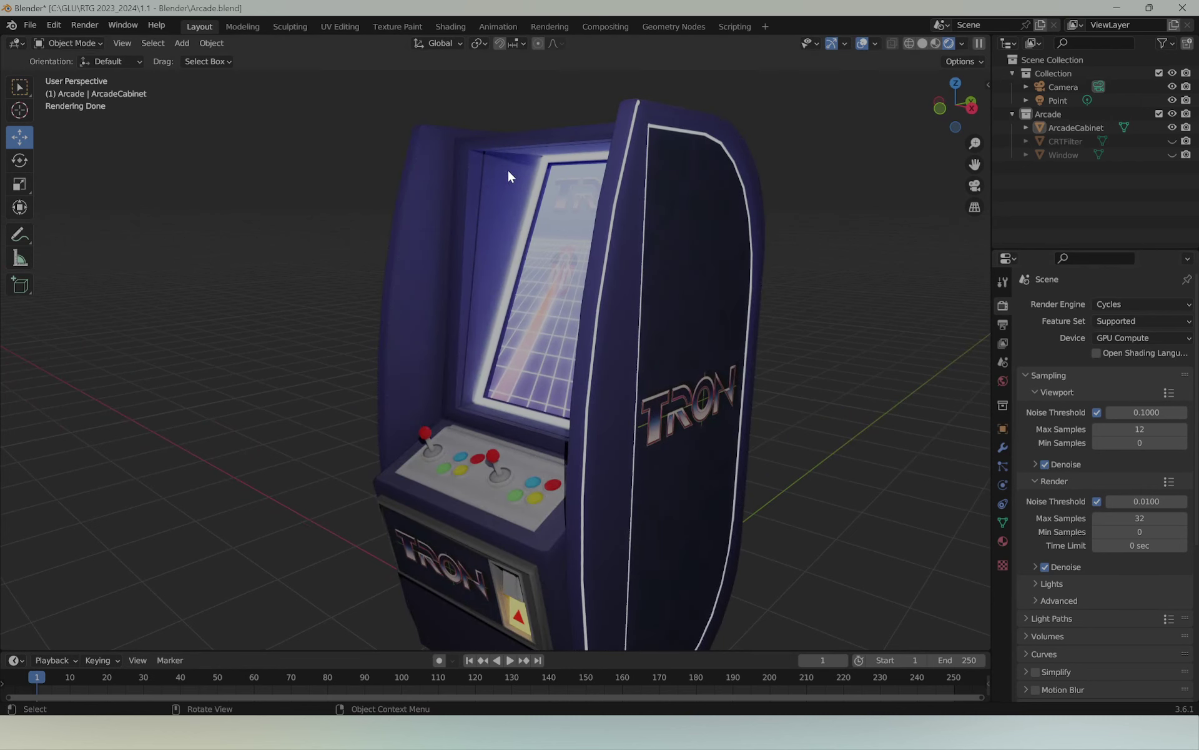
Step: Orbit and zoom to inspect the denoised cabinet and its TRON side panel
{"action": "middle_click_drag", "start_coordinate": [489, 326], "coordinate": [695, 338]}
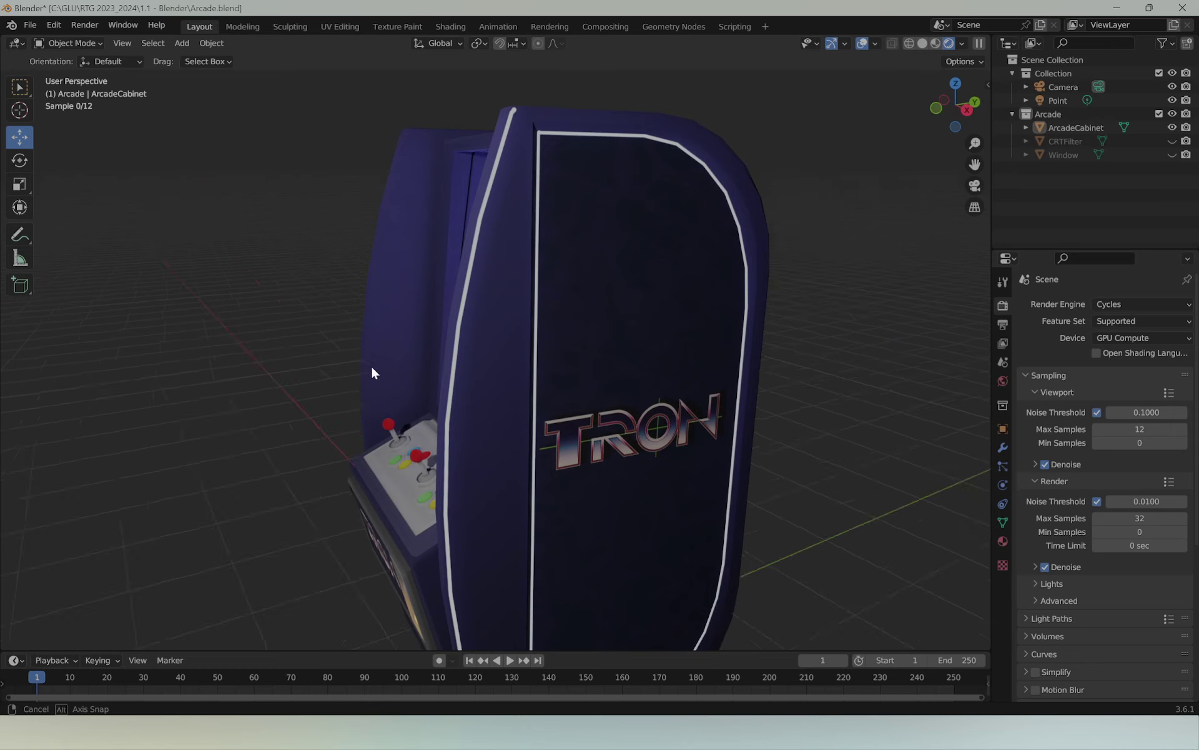
{"action": "middle_click_drag", "start_coordinate": [369, 365], "coordinate": [598, 406]}
{"action": "scroll", "coordinate": [724, 432], "scroll_direction": "down", "scroll_amount": 3}
{"action": "scroll", "coordinate": [707, 422], "scroll_direction": "up", "scroll_amount": 5}
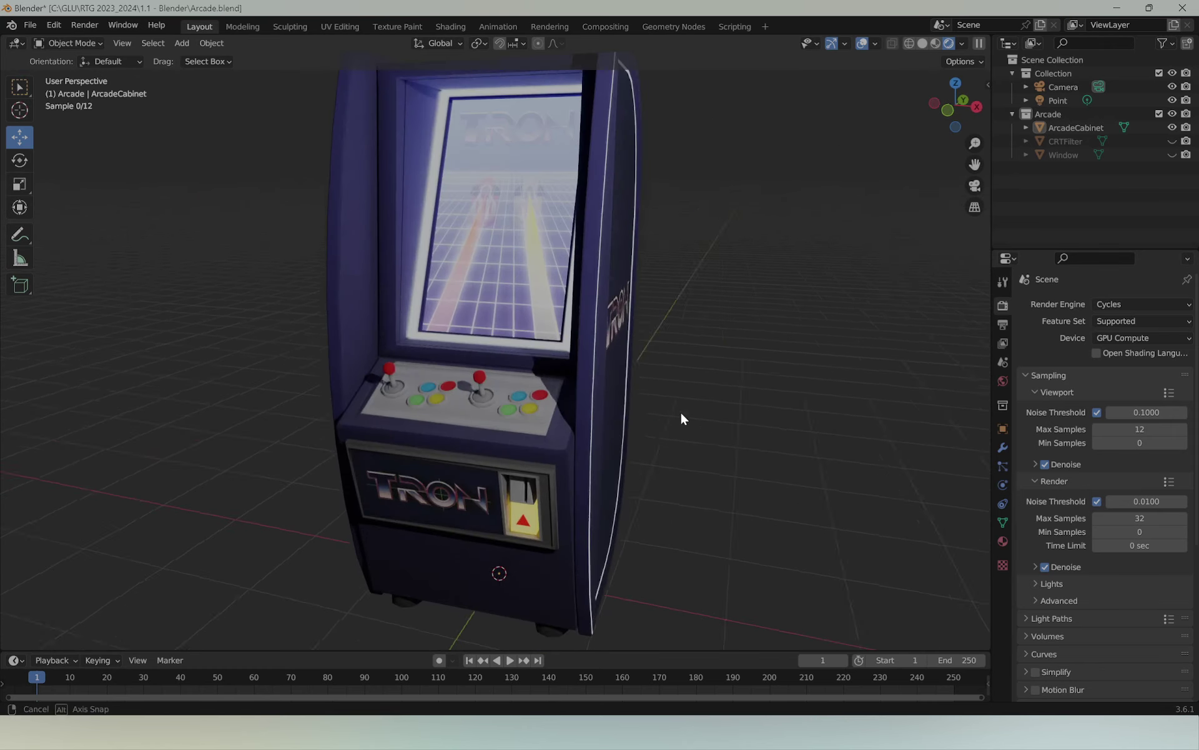
{"action": "mouse_move", "coordinate": [681, 410]}
{"action": "middle_mouse_down"}
{"action": "mouse_move", "coordinate": [549, 323]}
{"action": "mouse_move", "coordinate": [591, 388]}
{"action": "middle_mouse_up"}
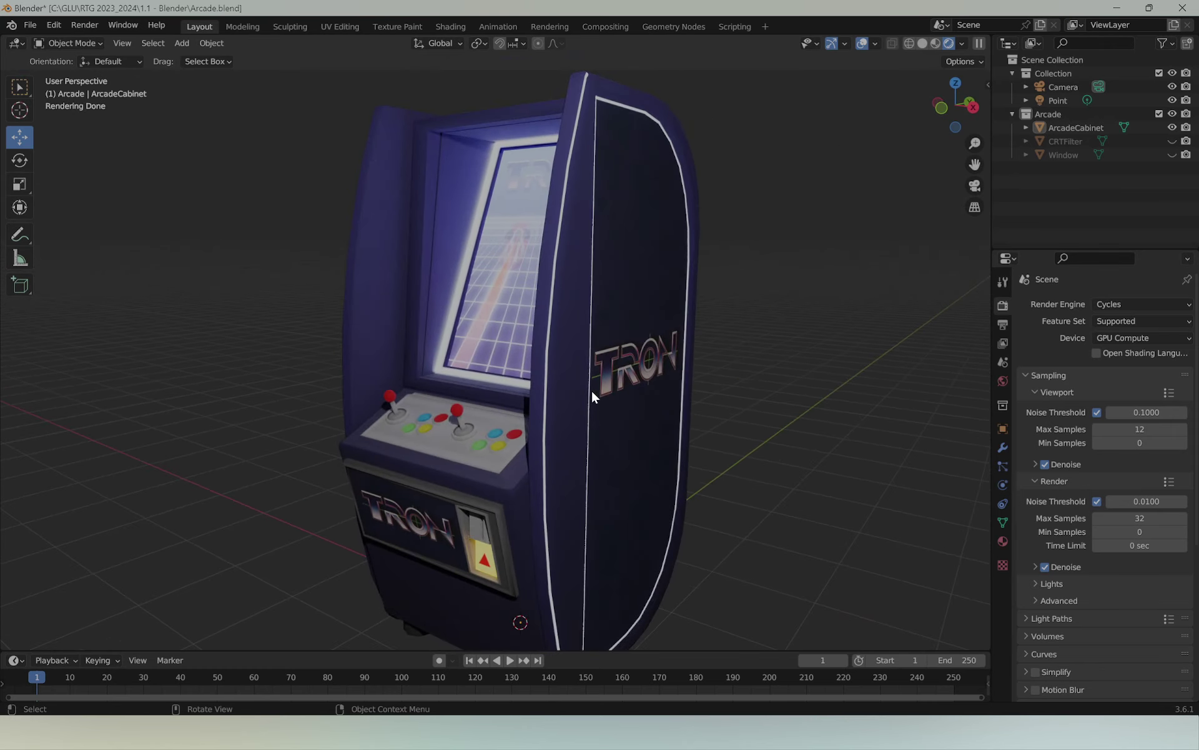
{"action": "scroll", "coordinate": [589, 385], "scroll_direction": "down", "scroll_amount": 1}
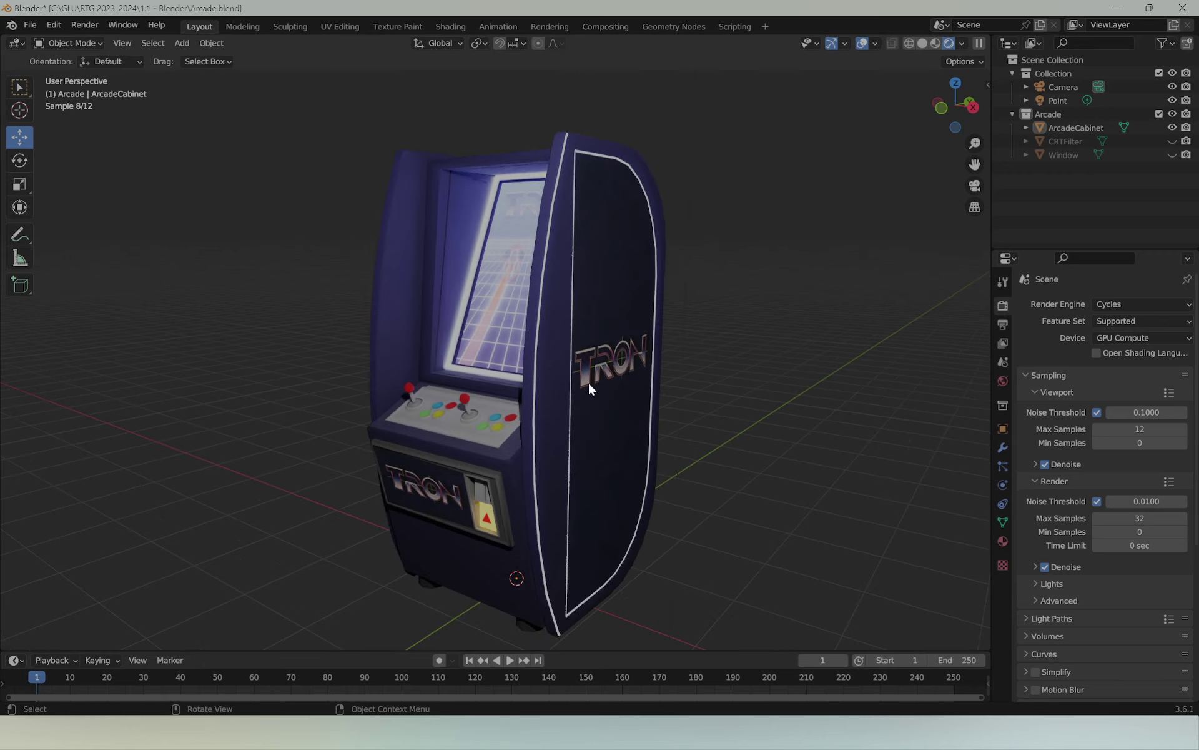
{"action": "mouse_move", "coordinate": [643, 387]}
{"action": "middle_mouse_down"}
{"action": "mouse_move", "coordinate": [448, 367]}
{"action": "mouse_move", "coordinate": [854, 350]}
{"action": "mouse_move", "coordinate": [637, 385]}
{"action": "mouse_move", "coordinate": [796, 389]}
{"action": "middle_mouse_up"}
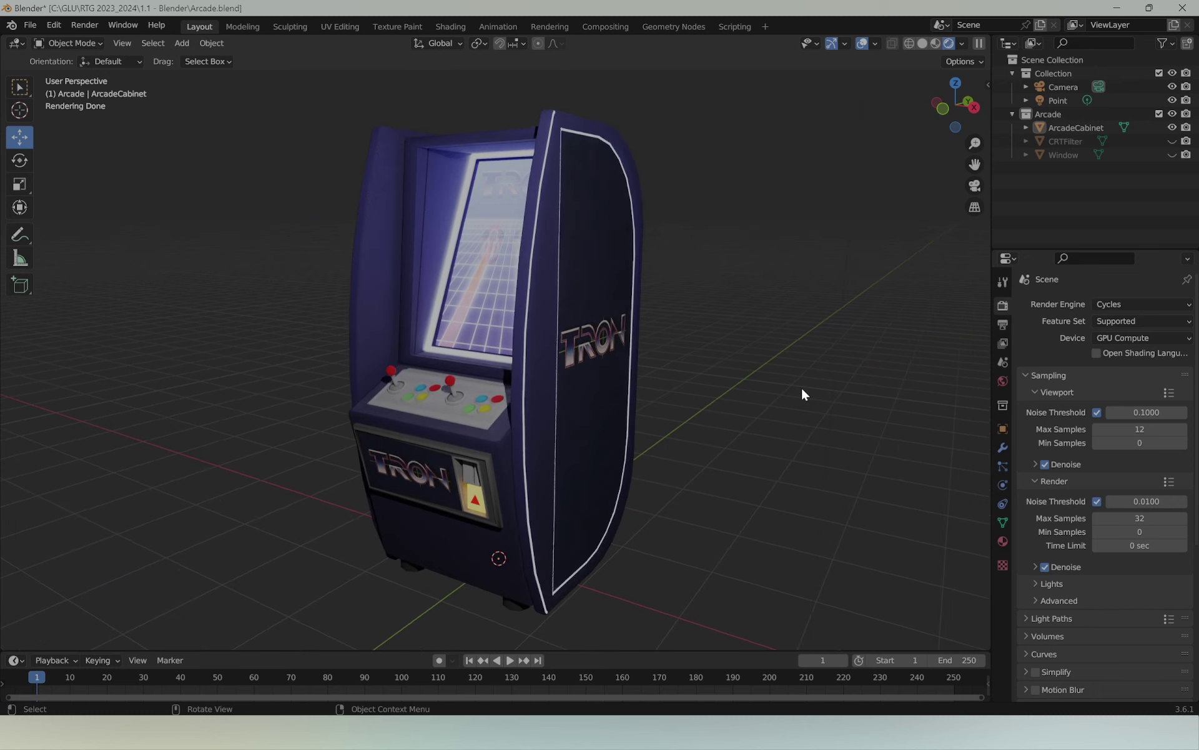
Step: In Output Properties, set Resolution X to 2560 and Resolution Y to 1440
{"action": "left_click", "coordinate": [1002, 324]}
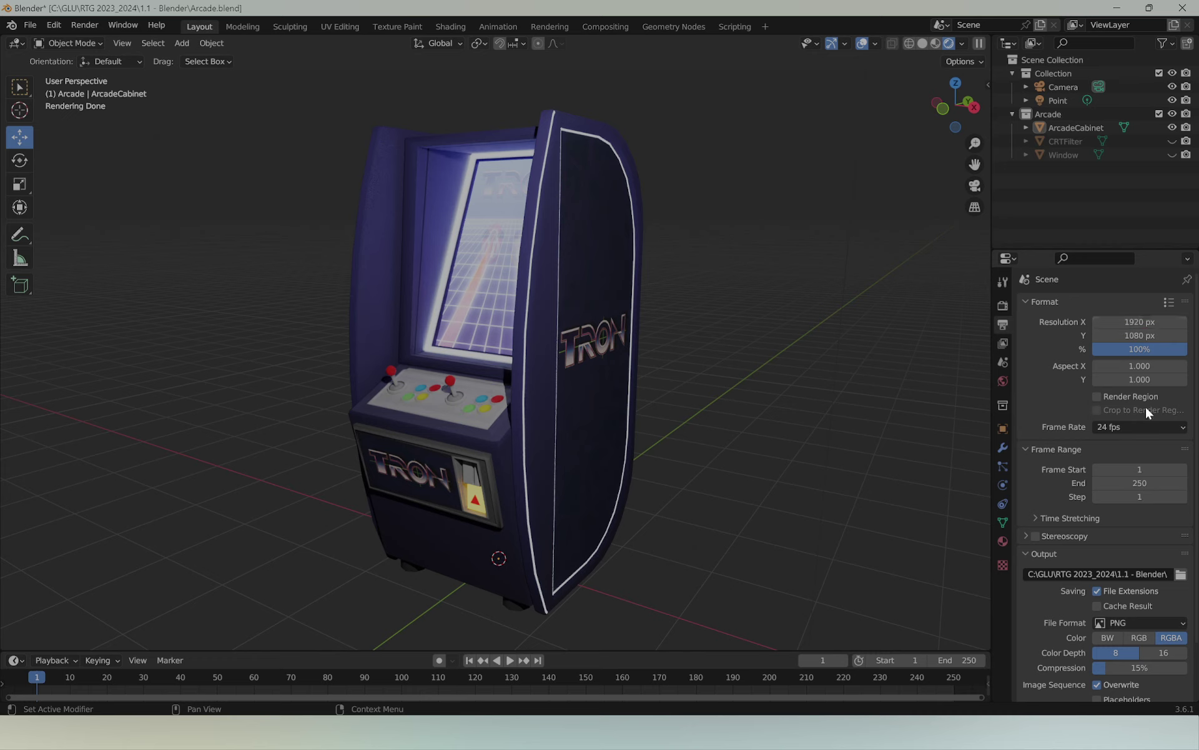
{"action": "left_click", "coordinate": [1124, 322]}
{"action": "type", "text": "25"}
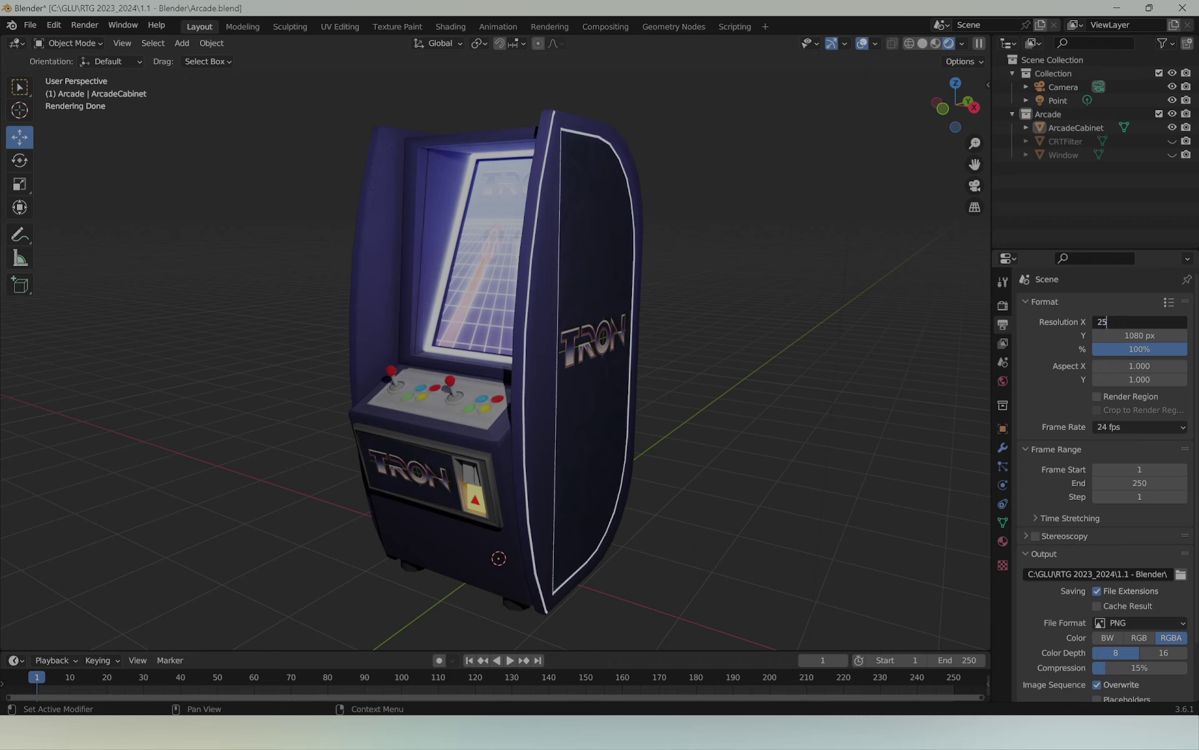
{"action": "type", "text": "60"}
{"action": "key", "text": "Tab"}
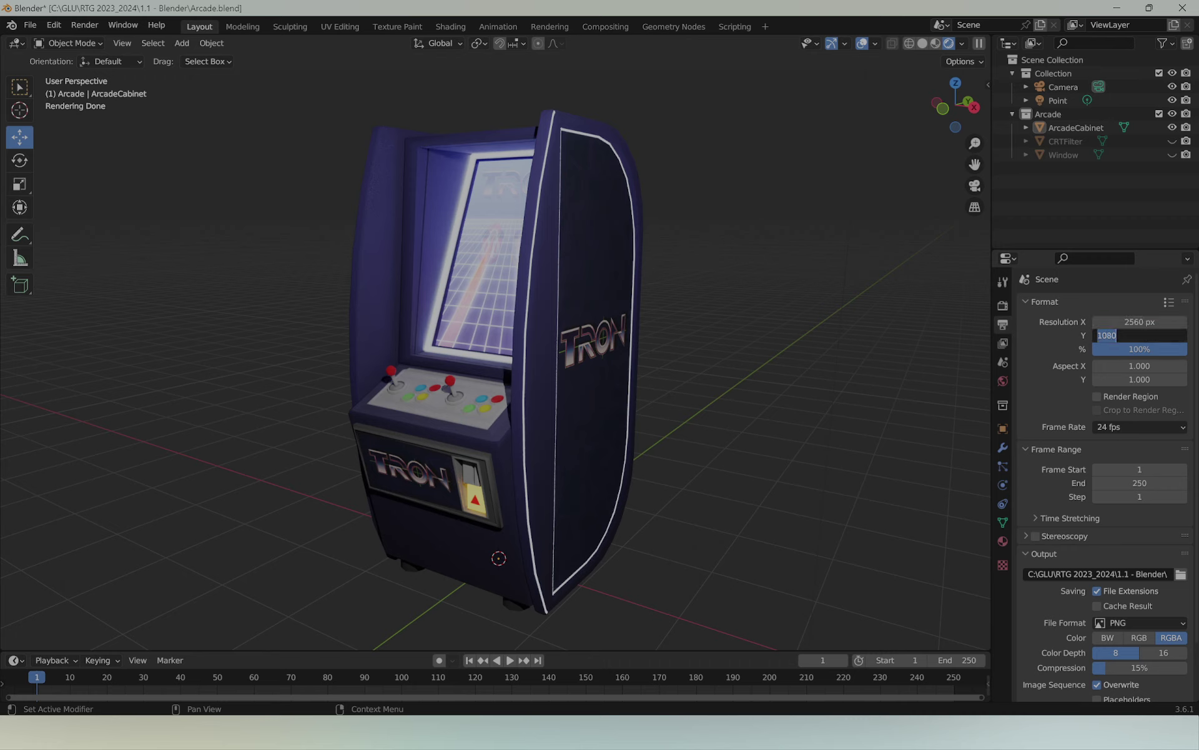
{"action": "type", "text": "1440"}
{"action": "key", "text": "Return"}
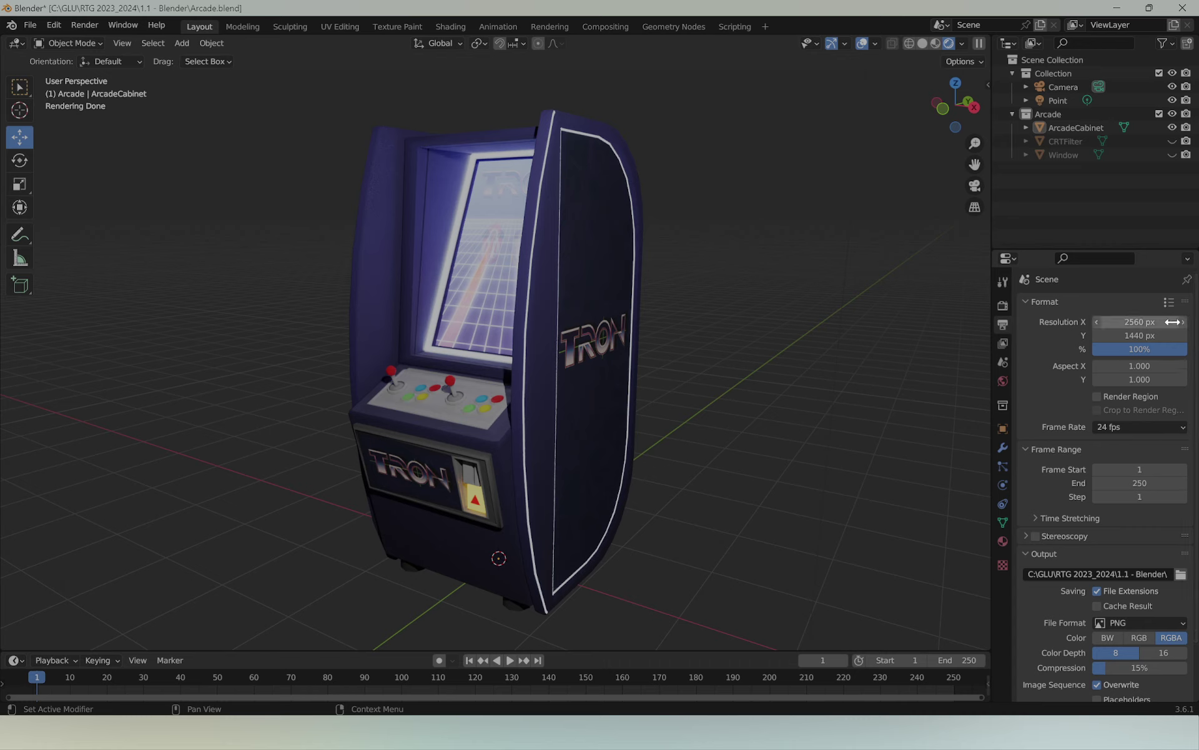
{"action": "scroll", "coordinate": [1107, 339], "scroll_direction": "down", "scroll_amount": 3}
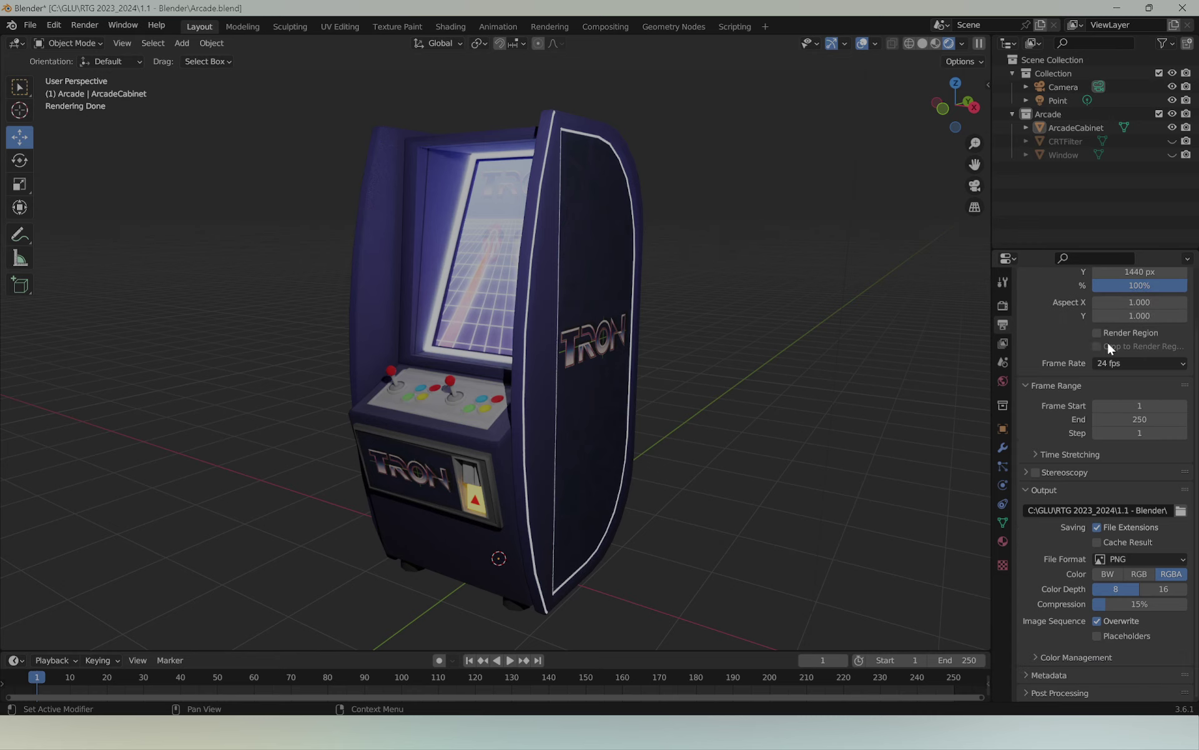
{"action": "left_click", "coordinate": [1178, 509]}
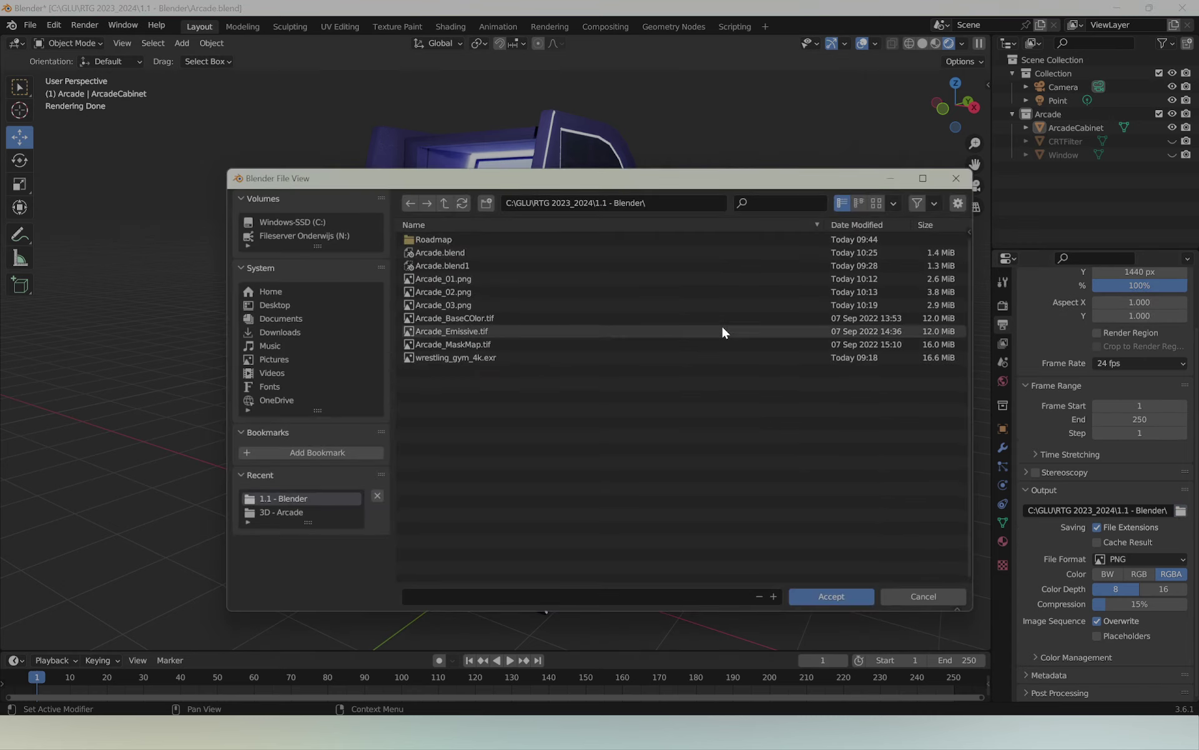
{"action": "left_click", "coordinate": [950, 178]}
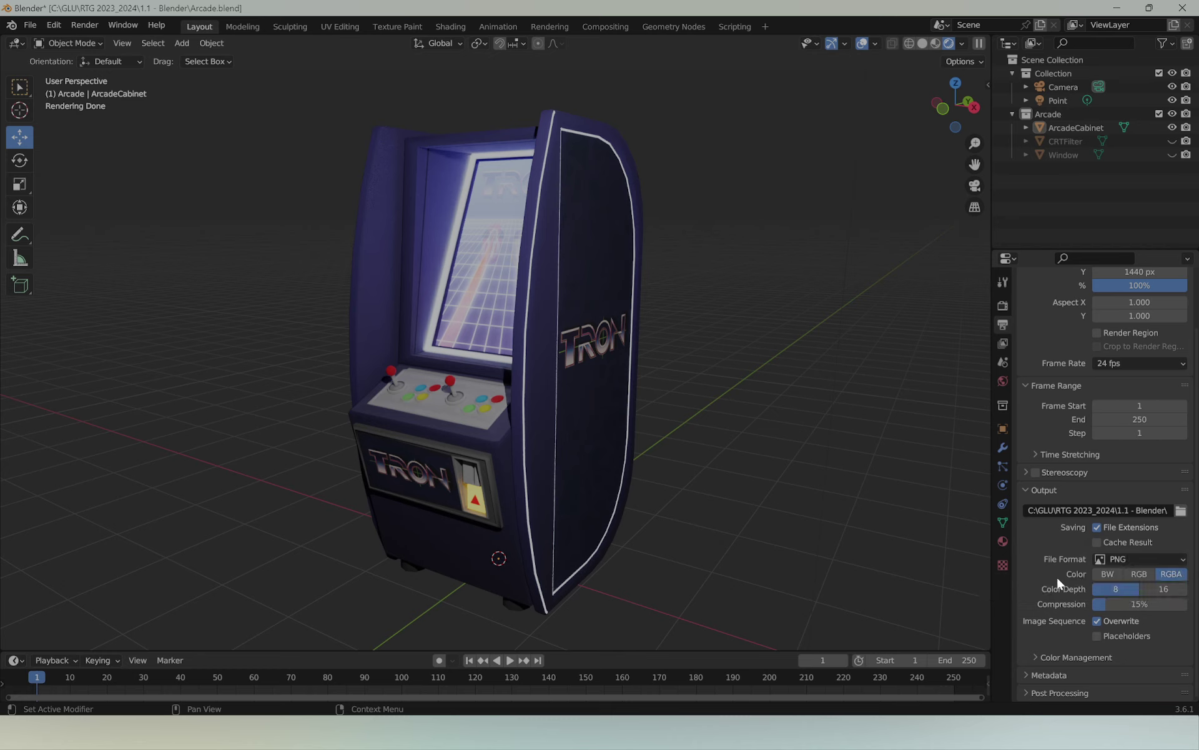
{"action": "scroll", "coordinate": [1063, 614], "scroll_direction": "up", "scroll_amount": 2}
{"action": "scroll", "coordinate": [1067, 622], "scroll_direction": "up", "scroll_amount": 1}
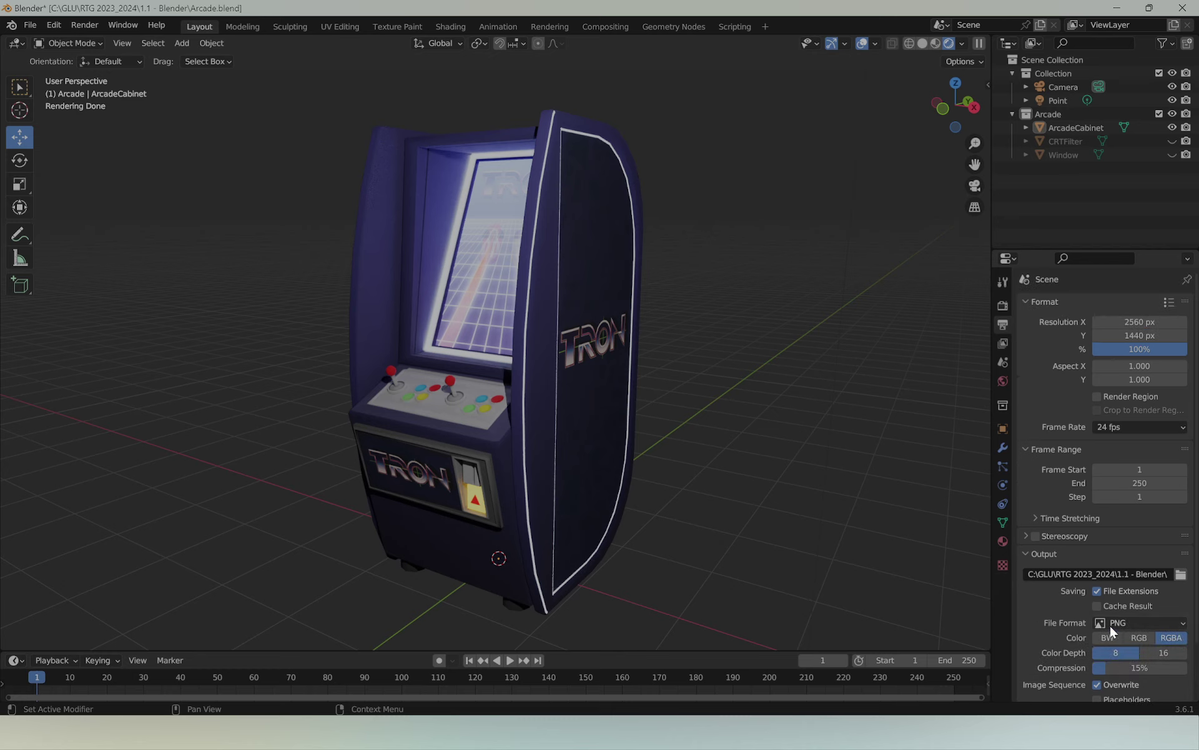
{"action": "scroll", "coordinate": [1099, 513], "scroll_direction": "down", "scroll_amount": 3}
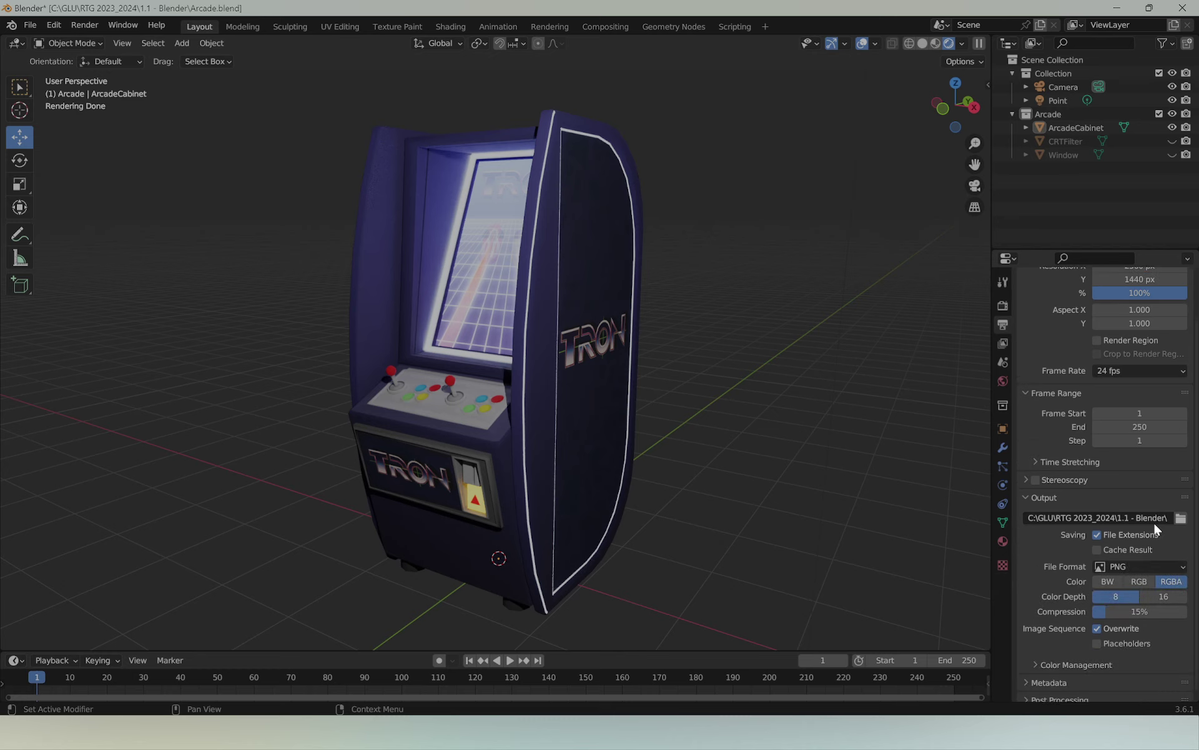
{"action": "scroll", "coordinate": [1112, 571], "scroll_direction": "down", "scroll_amount": 1}
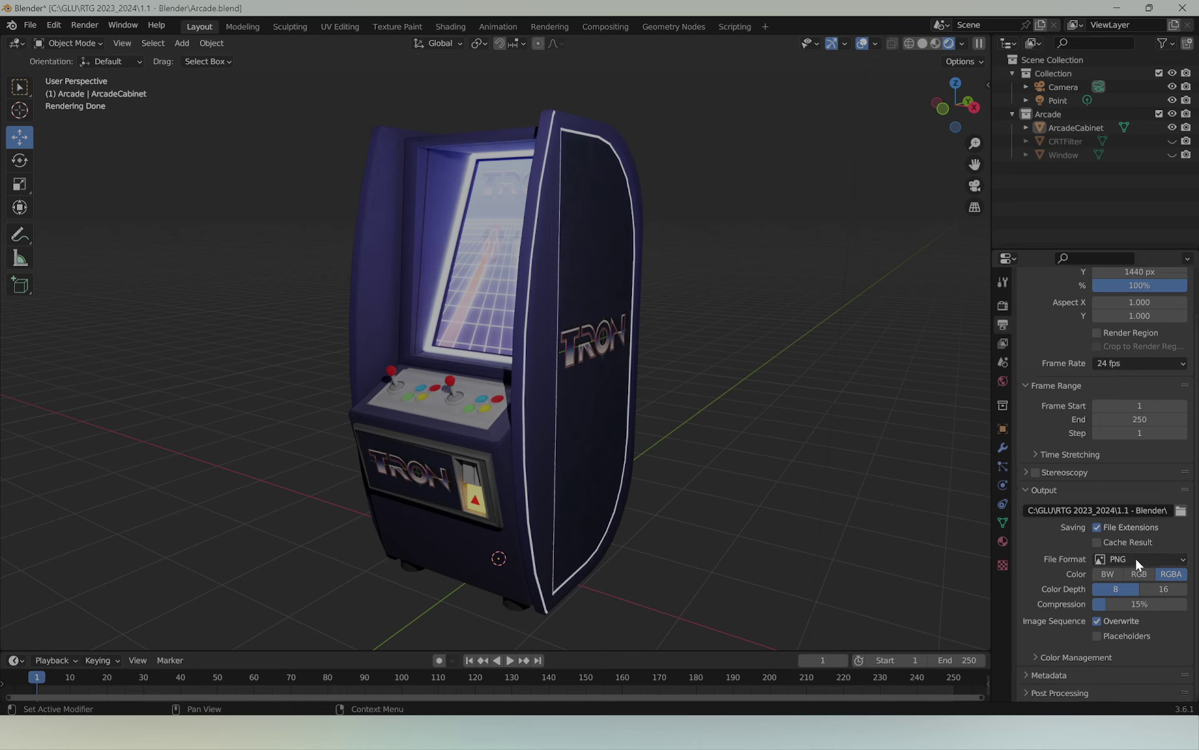
{"action": "left_click", "coordinate": [1128, 560]}
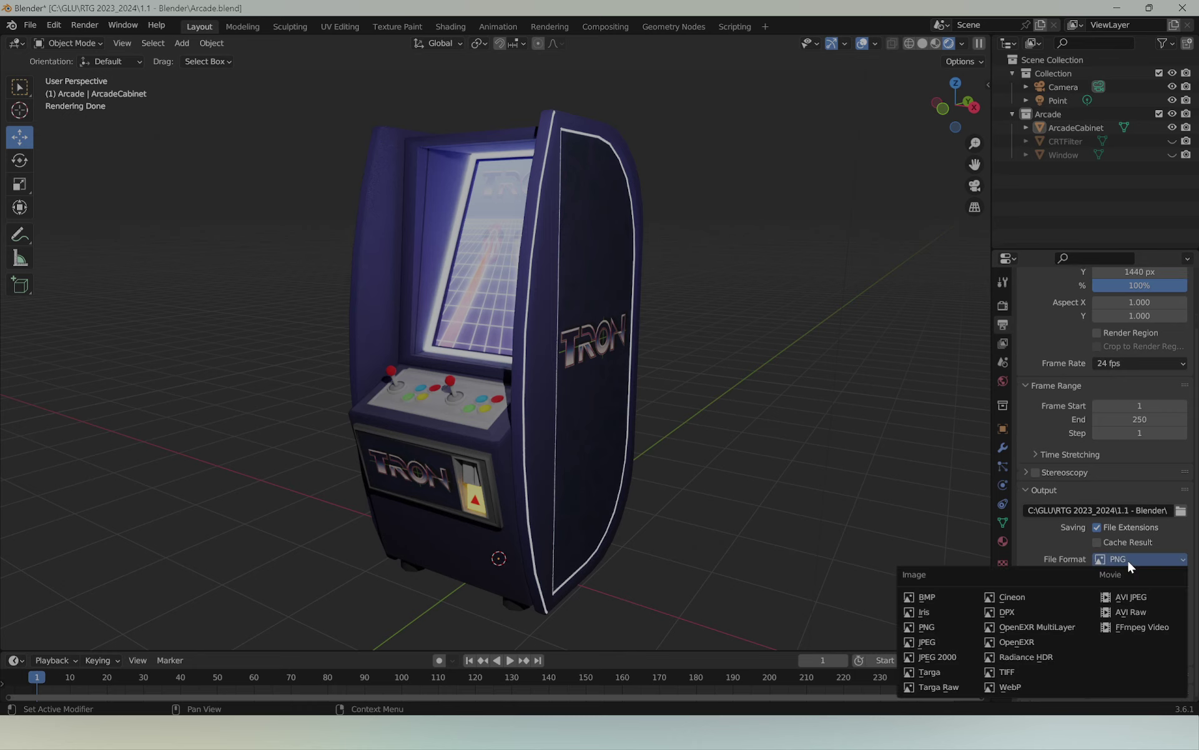
{"action": "left_click", "coordinate": [1127, 558]}
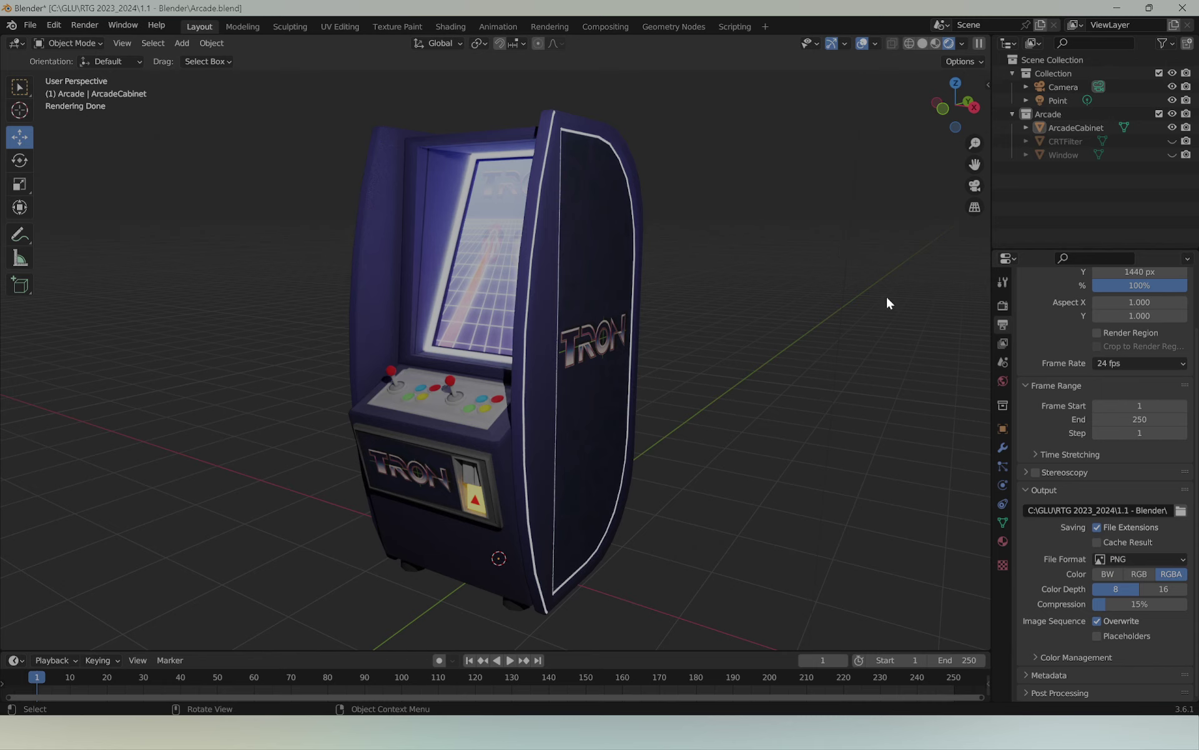
{"action": "middle_click_drag", "start_coordinate": [768, 407], "coordinate": [761, 407]}
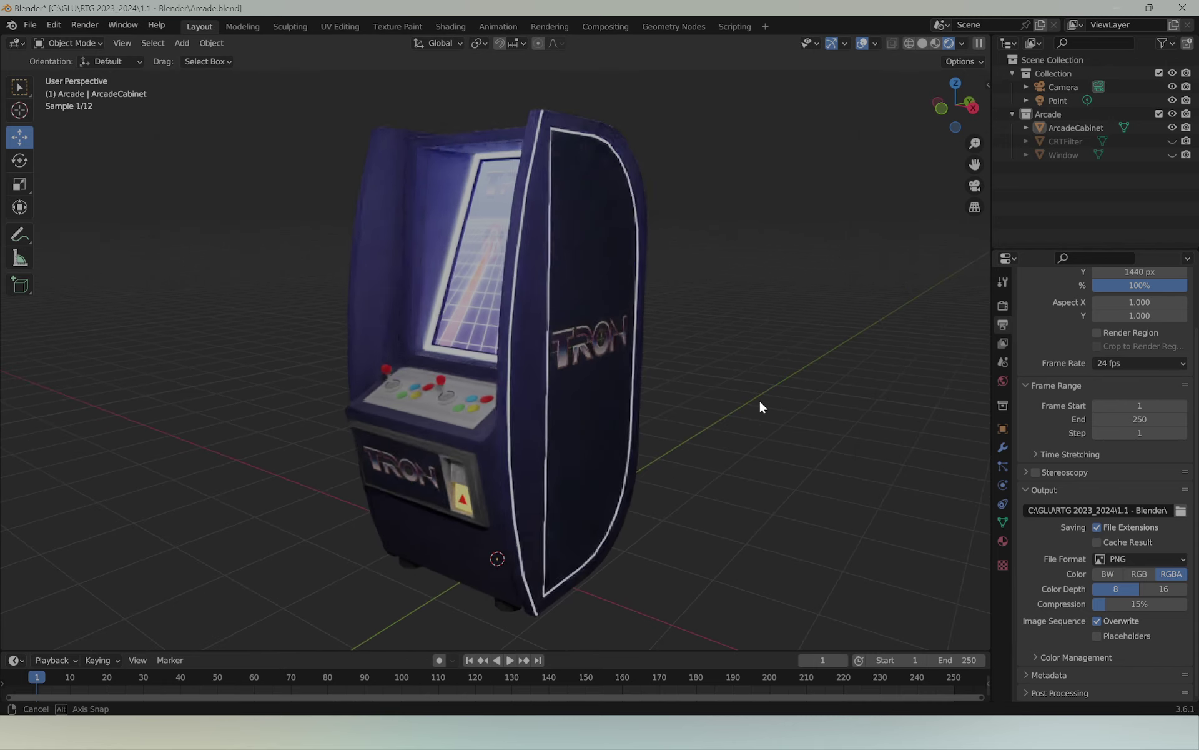
{"action": "middle_click_drag", "start_coordinate": [639, 411], "coordinate": [748, 385], "text": "shift"}
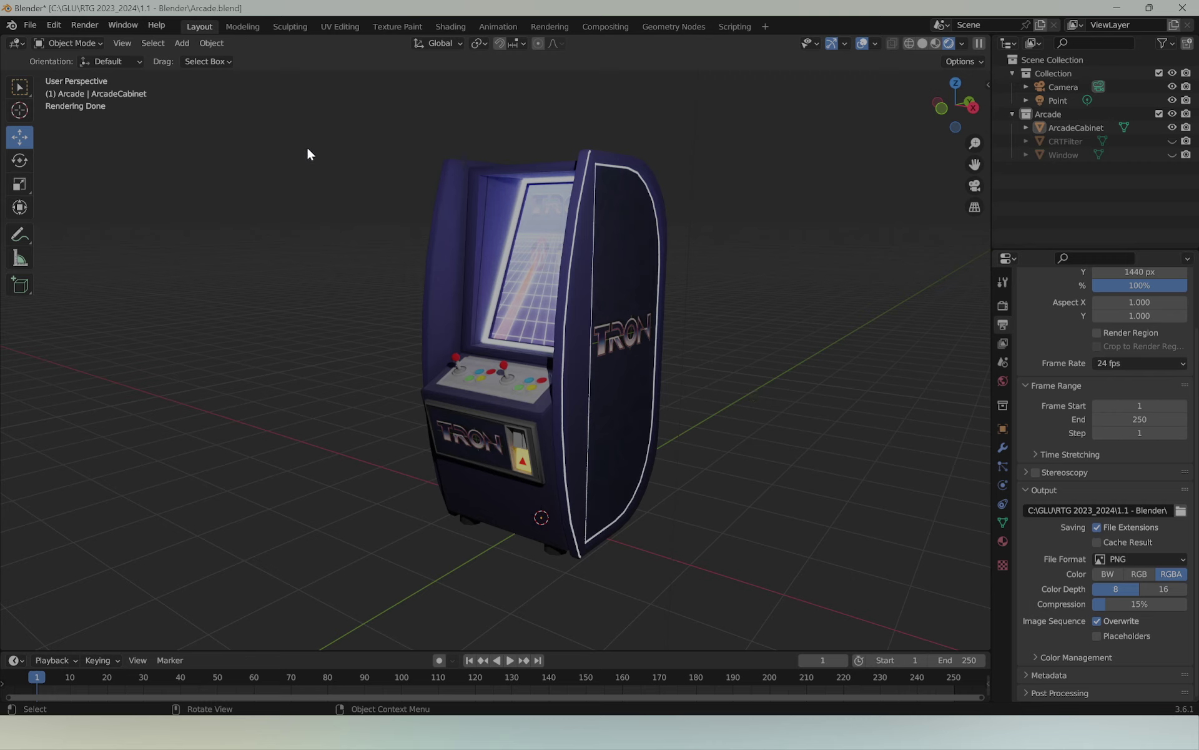
Step: Render frame 1 with F12, zoom in on the control panel, then close the render window
{"action": "left_click", "coordinate": [96, 26]}
{"action": "key", "text": "F12"}
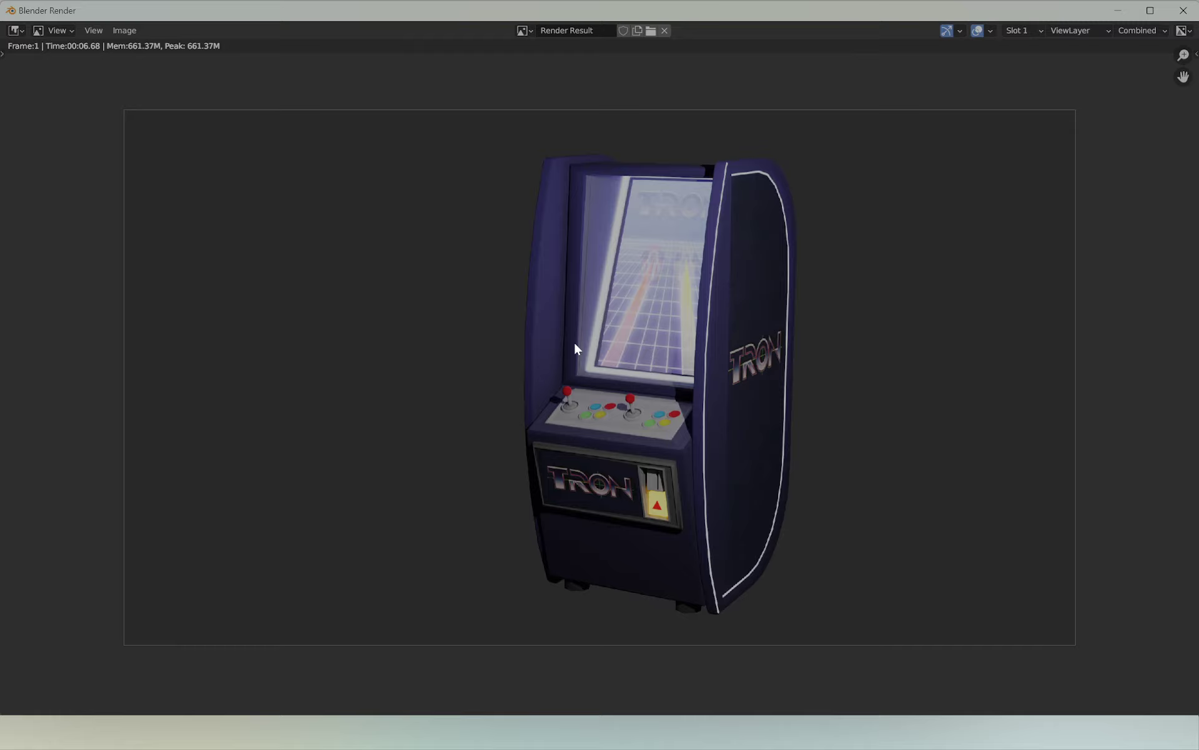
{"action": "scroll", "coordinate": [644, 313], "scroll_direction": "up", "scroll_amount": 3}
{"action": "scroll", "coordinate": [358, 414], "scroll_direction": "up", "scroll_amount": 3}
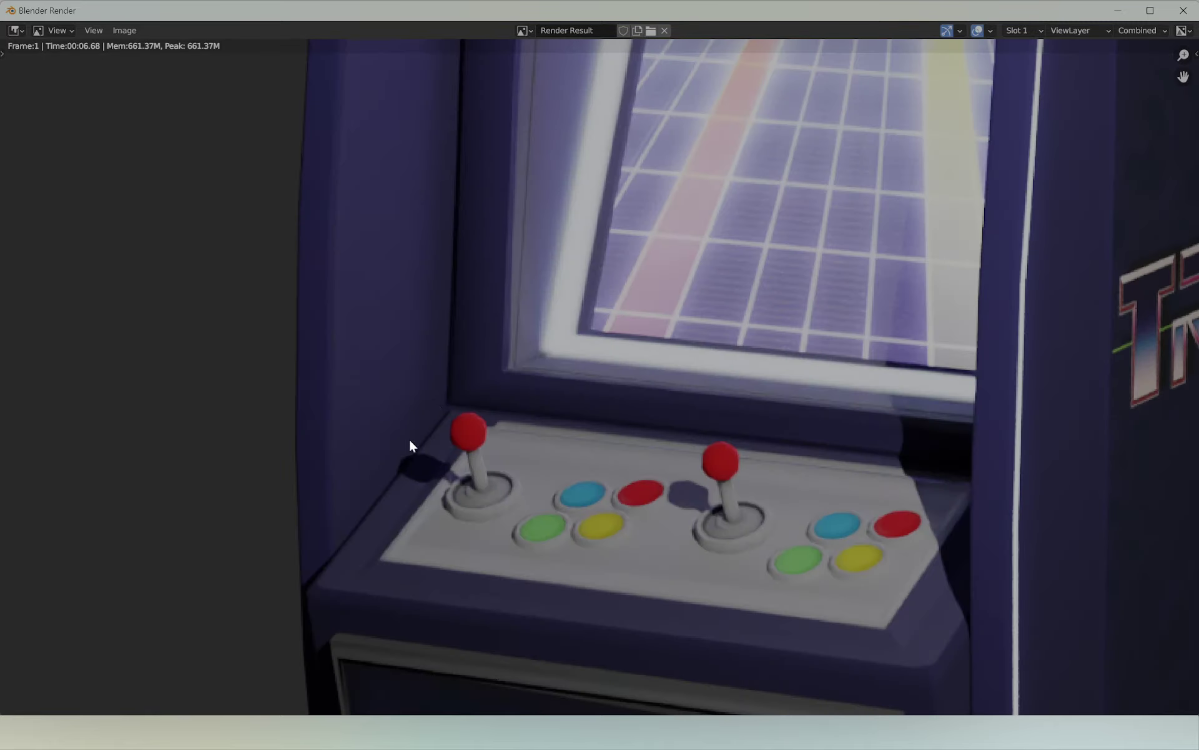
{"action": "scroll", "coordinate": [463, 392], "scroll_direction": "down", "scroll_amount": 6}
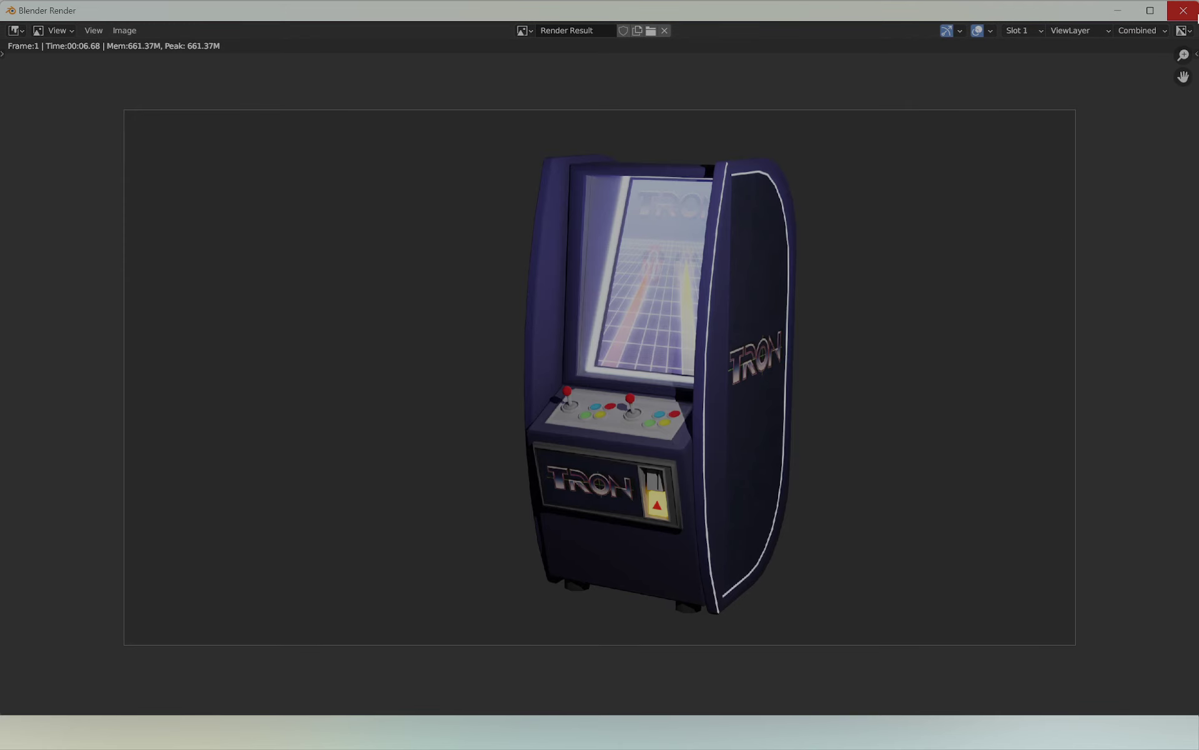
{"action": "left_click", "coordinate": [1183, 10]}
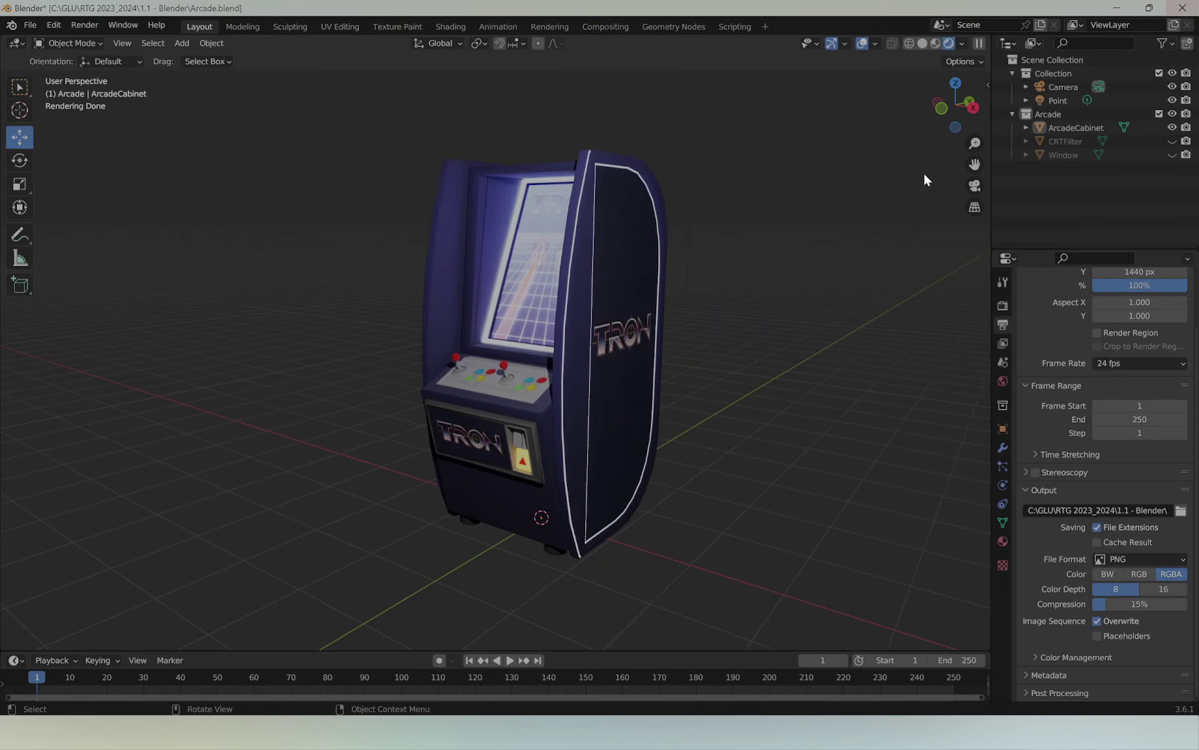
Step: Scroll Render properties down to the Film panel and expand it
{"action": "left_click", "coordinate": [1001, 308]}
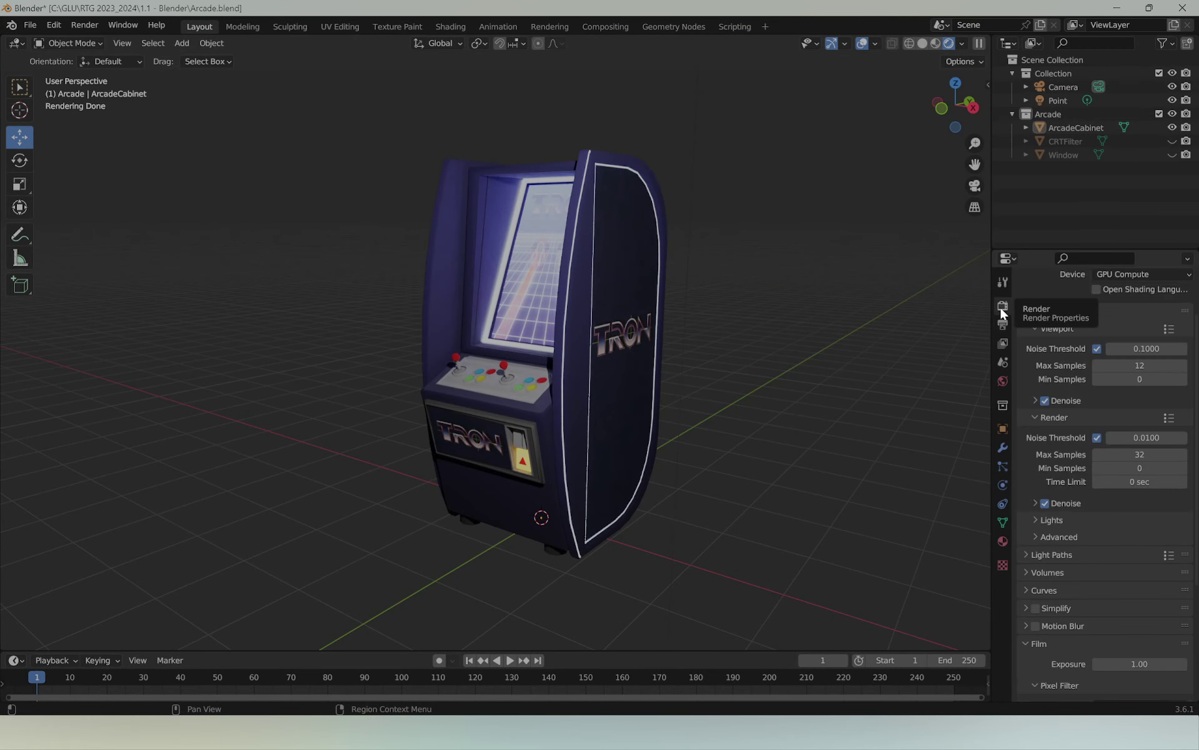
{"action": "scroll", "coordinate": [1063, 313], "scroll_direction": "down", "scroll_amount": 2}
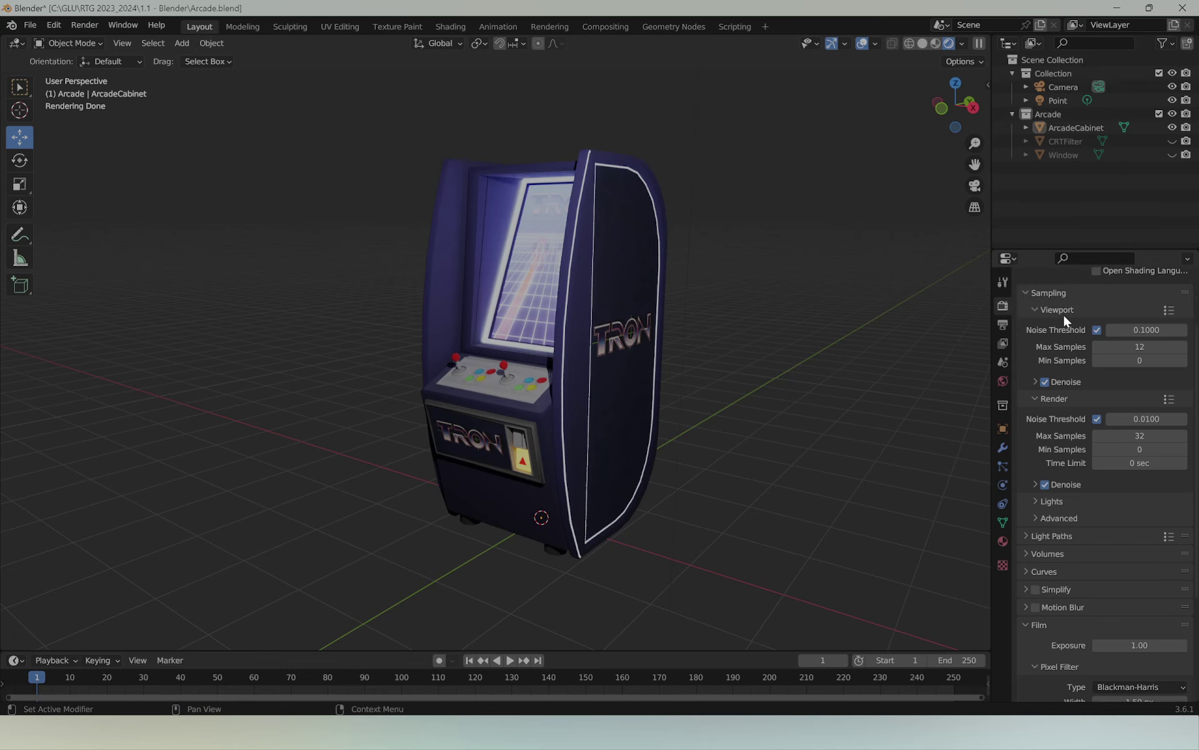
{"action": "scroll", "coordinate": [1065, 339], "scroll_direction": "down", "scroll_amount": 3}
{"action": "scroll", "coordinate": [1080, 438], "scroll_direction": "down", "scroll_amount": 3}
{"action": "left_click", "coordinate": [1049, 473]}
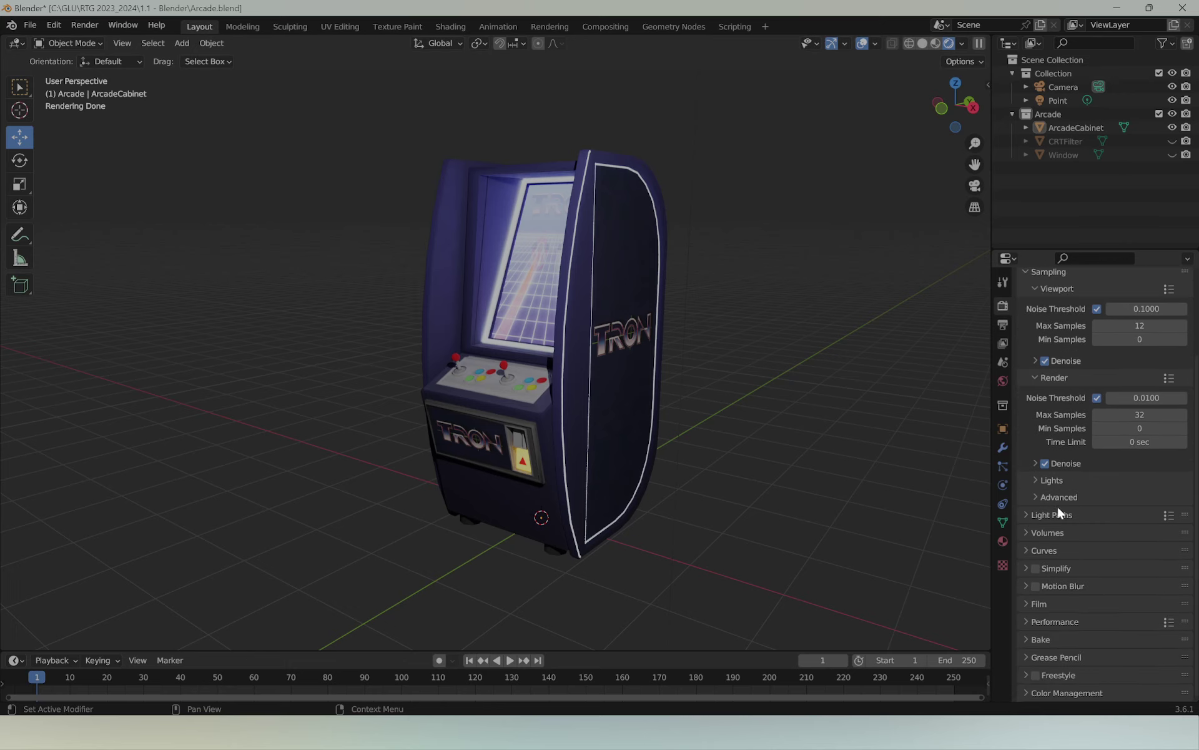
{"action": "left_click", "coordinate": [1056, 603]}
Step: Turn on Film Transparent, toggling it off and on to compare
{"action": "scroll", "coordinate": [1055, 602], "scroll_direction": "down", "scroll_amount": 3}
{"action": "scroll", "coordinate": [1059, 595], "scroll_direction": "down", "scroll_amount": 2}
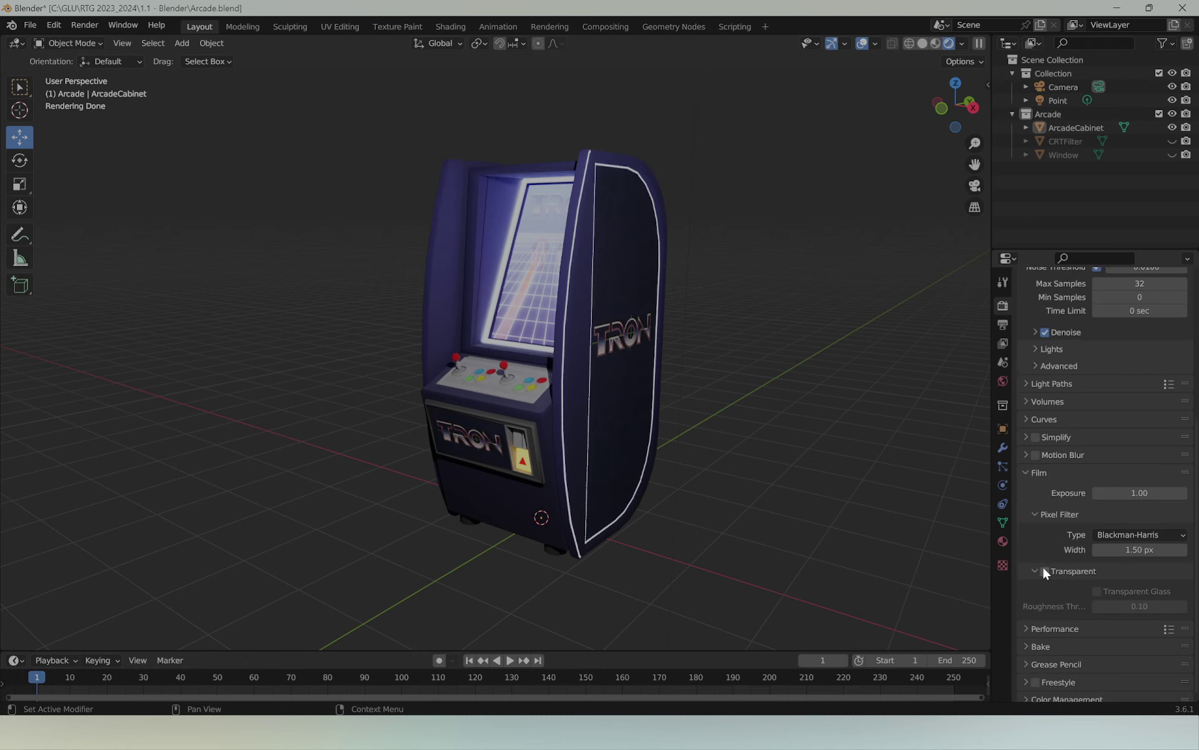
{"action": "left_click", "coordinate": [1043, 572]}
{"action": "left_click", "coordinate": [1043, 572]}
{"action": "left_click", "coordinate": [1045, 571]}
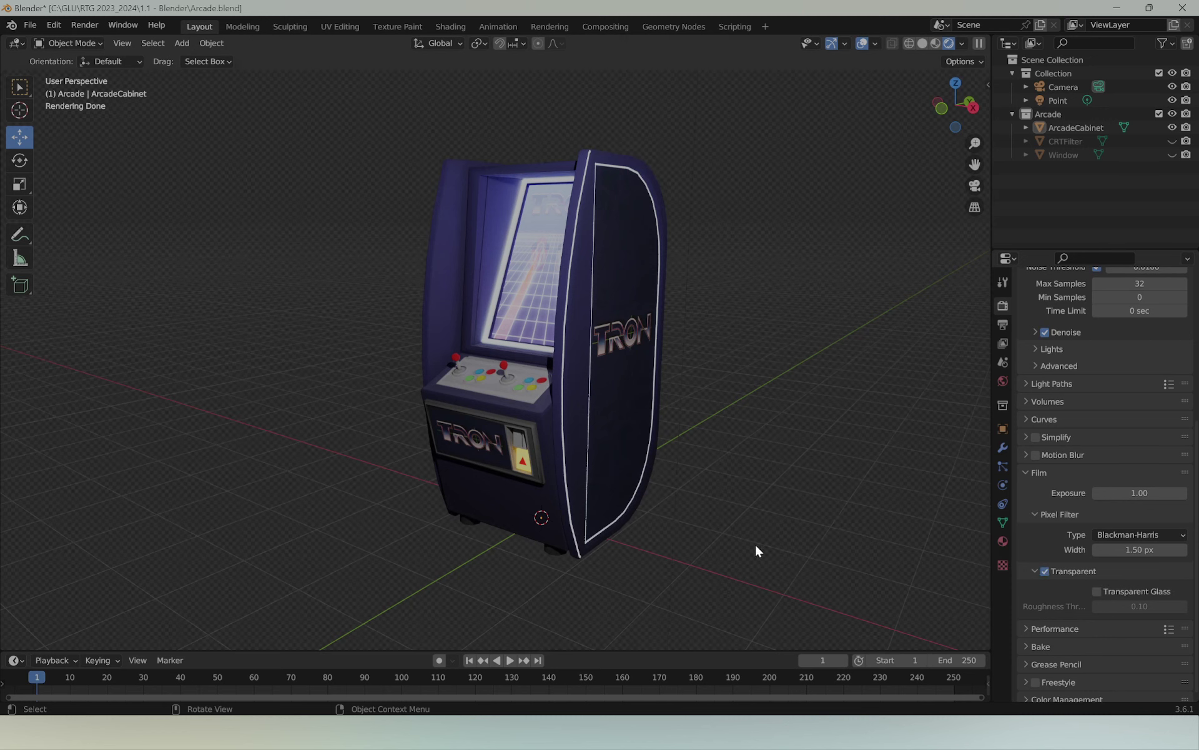
{"action": "left_click", "coordinate": [1044, 570]}
{"action": "left_click", "coordinate": [1044, 570]}
Step: Render with F12 and save the transparent result as a PNG in '1.1 - Blender'
{"action": "key", "text": "F12"}
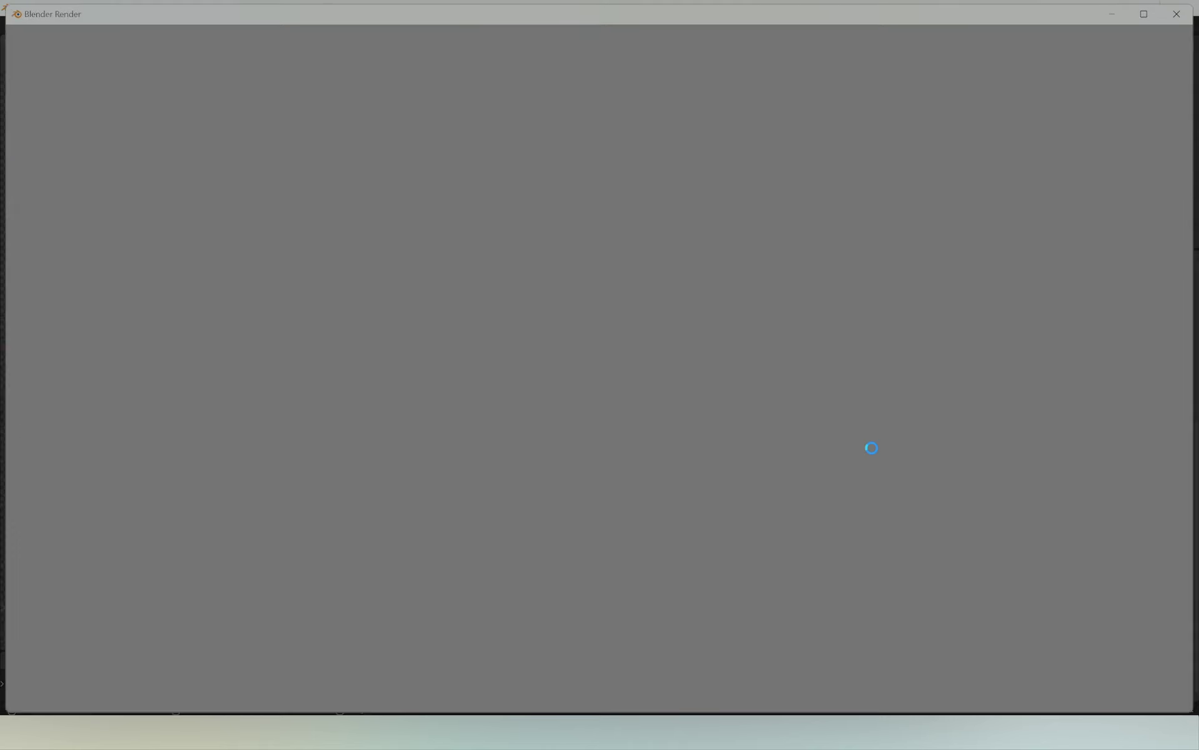
{"action": "scroll", "coordinate": [629, 357], "scroll_direction": "down", "scroll_amount": 1}
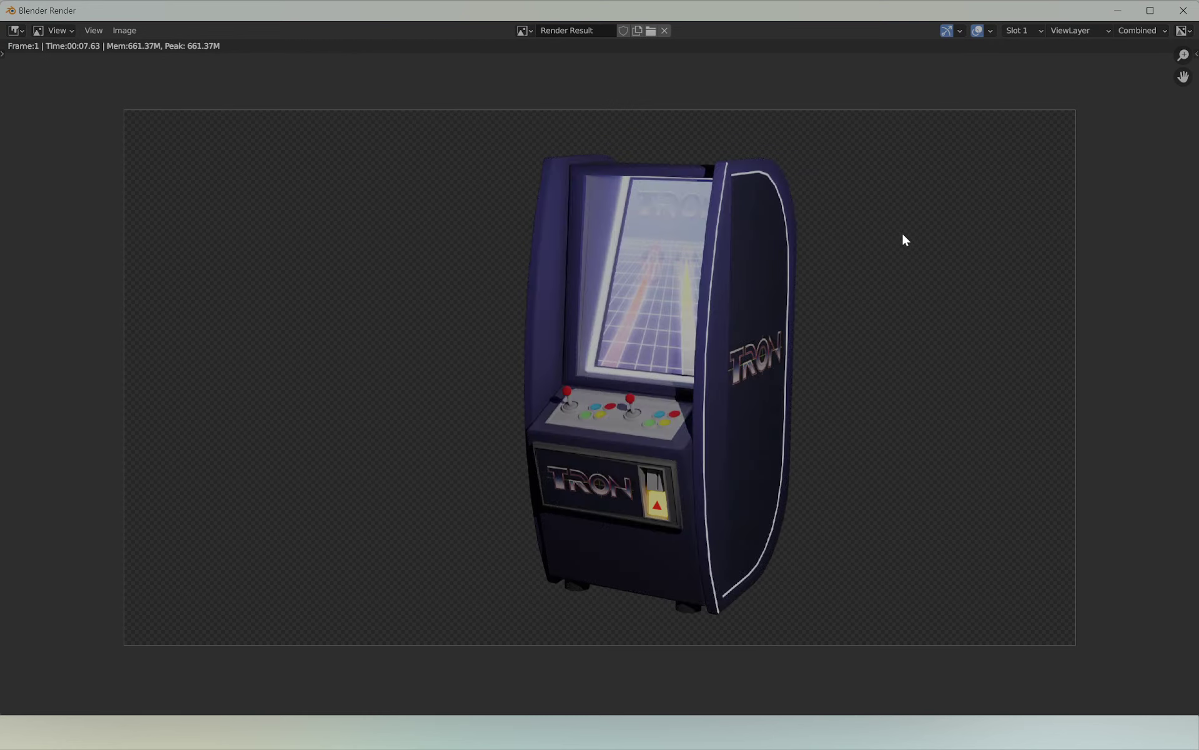
{"action": "left_click", "coordinate": [124, 30]}
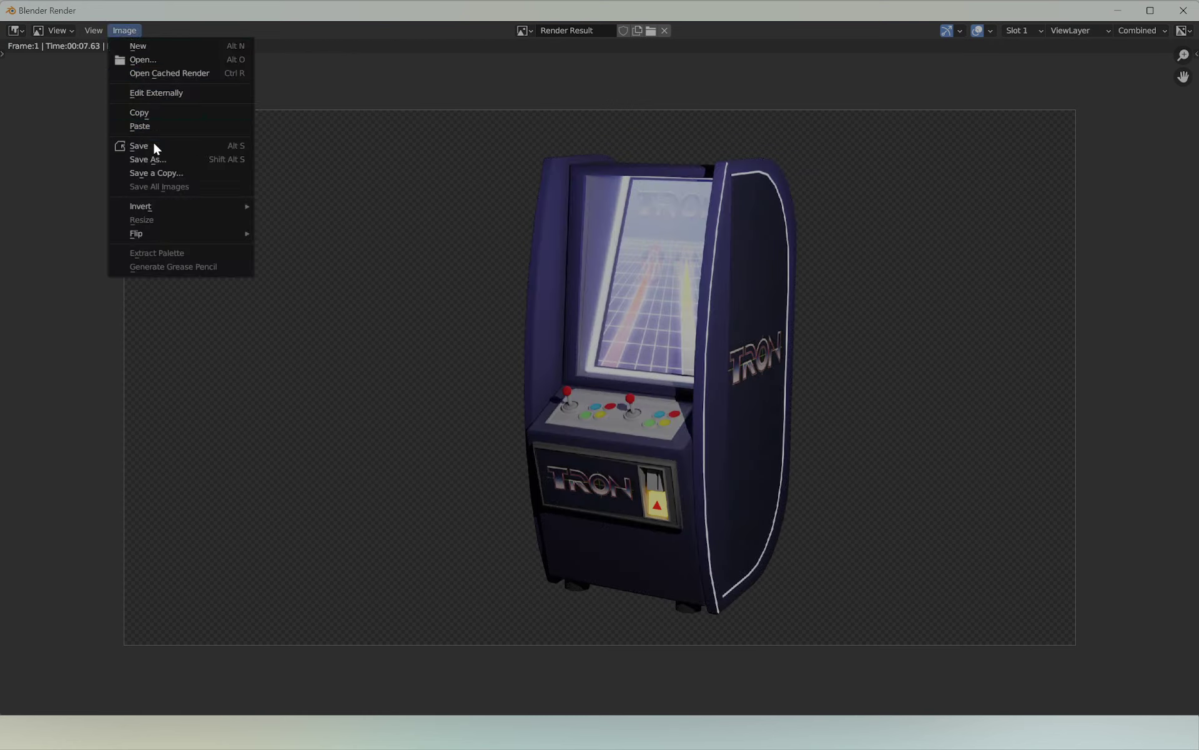
{"action": "left_click", "coordinate": [156, 164]}
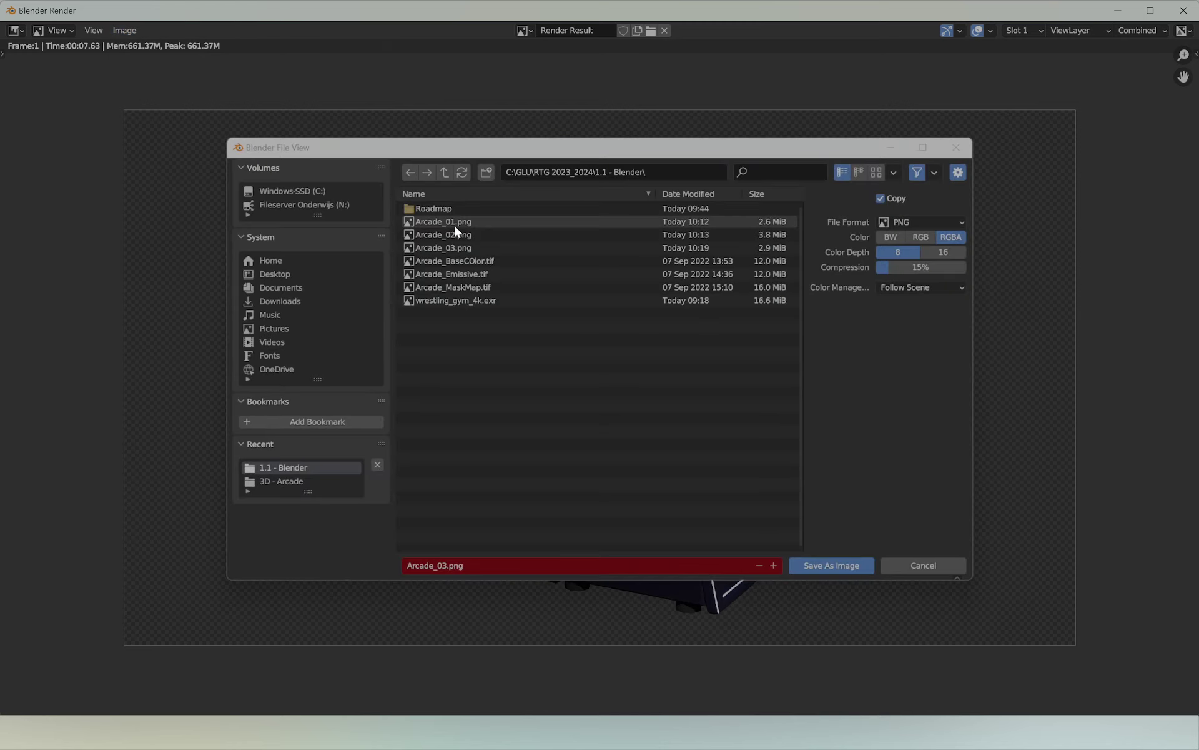
{"action": "left_click", "coordinate": [848, 569]}
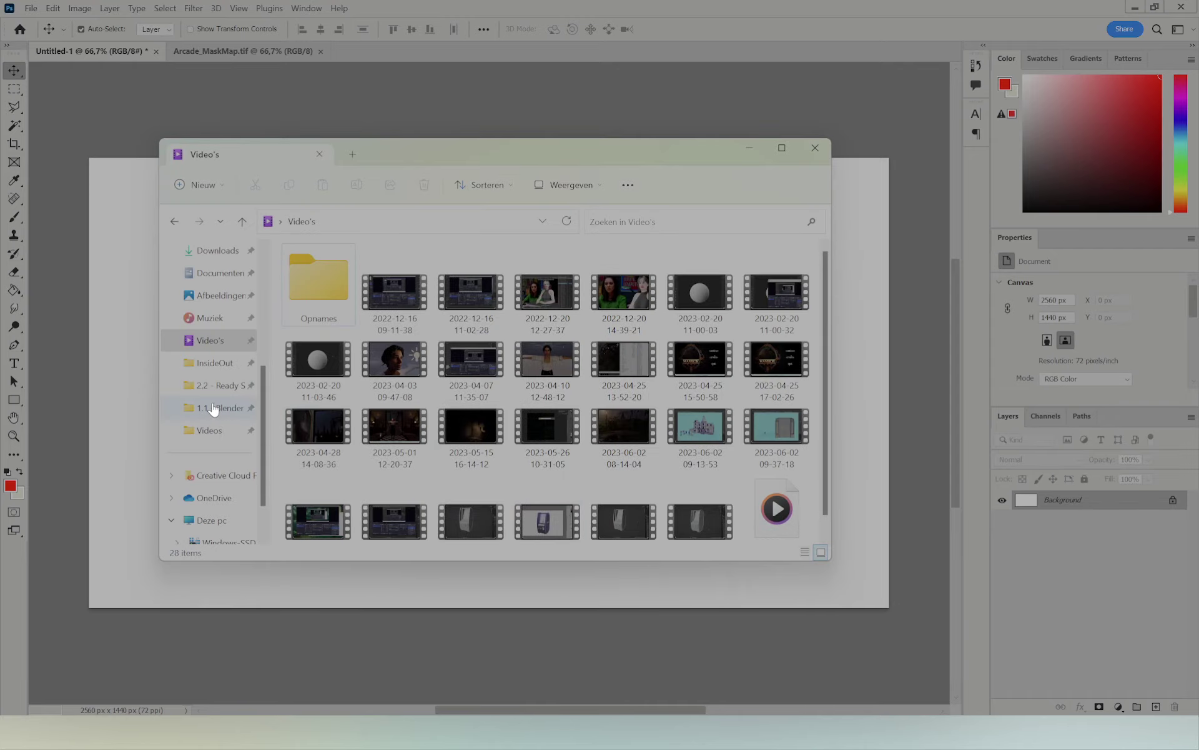
Step: Place the Arcade_01.png render onto the 2560×1440 canvas as an embedded smart object
{"action": "left_click", "coordinate": [214, 408]}
{"action": "left_click_drag", "start_coordinate": [335, 339], "coordinate": [876, 357]}
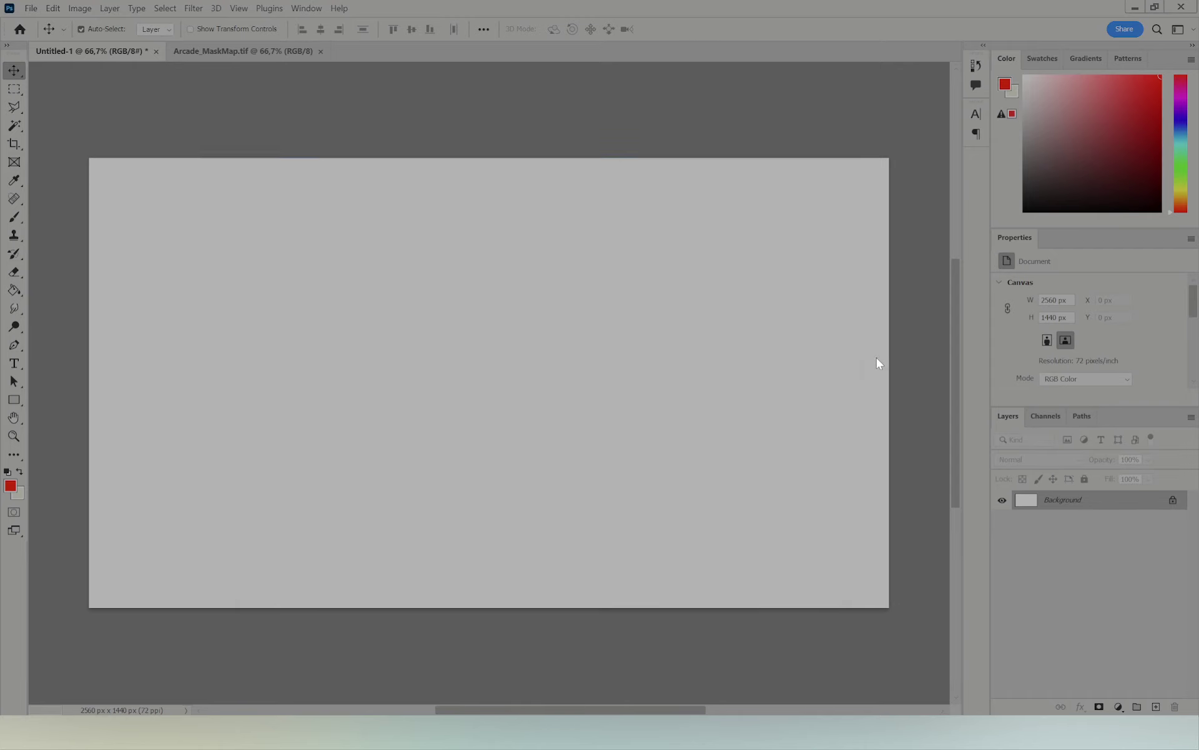
{"action": "key", "text": "Return"}
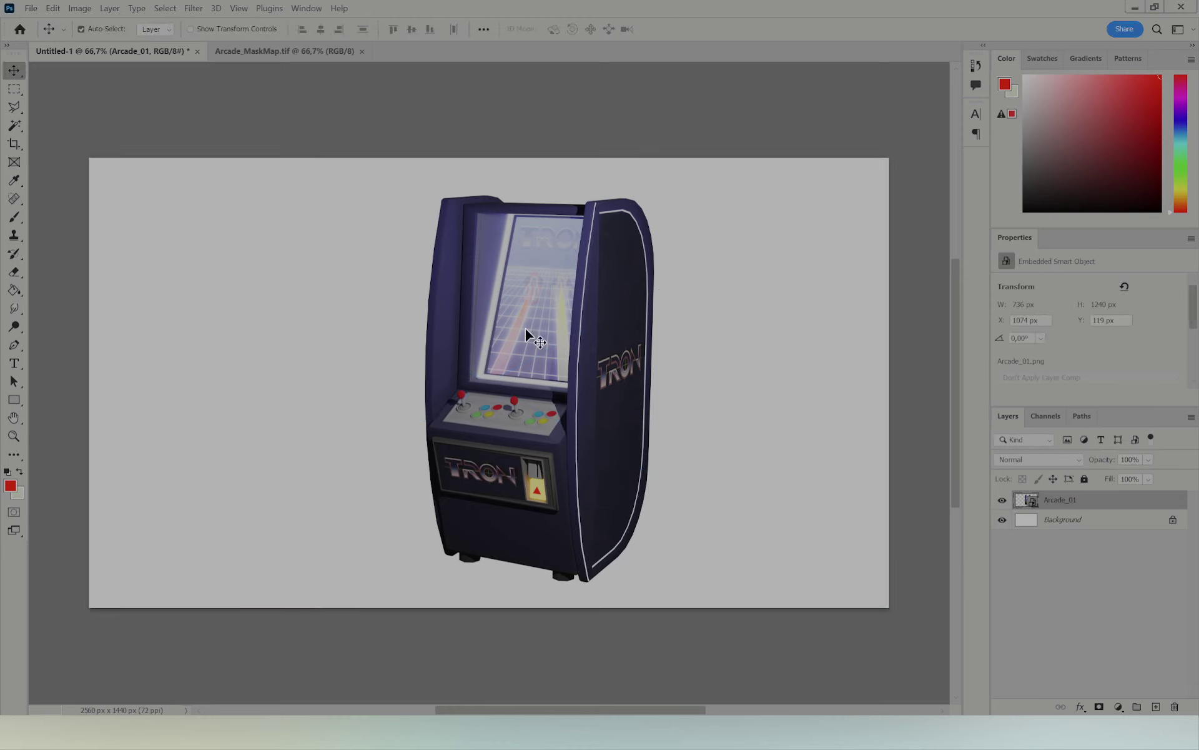
Step: Add a red-filled Layer 1 beneath the Arcade_01 layer to check transparency
{"action": "key", "text": "ctrl+shift+n"}
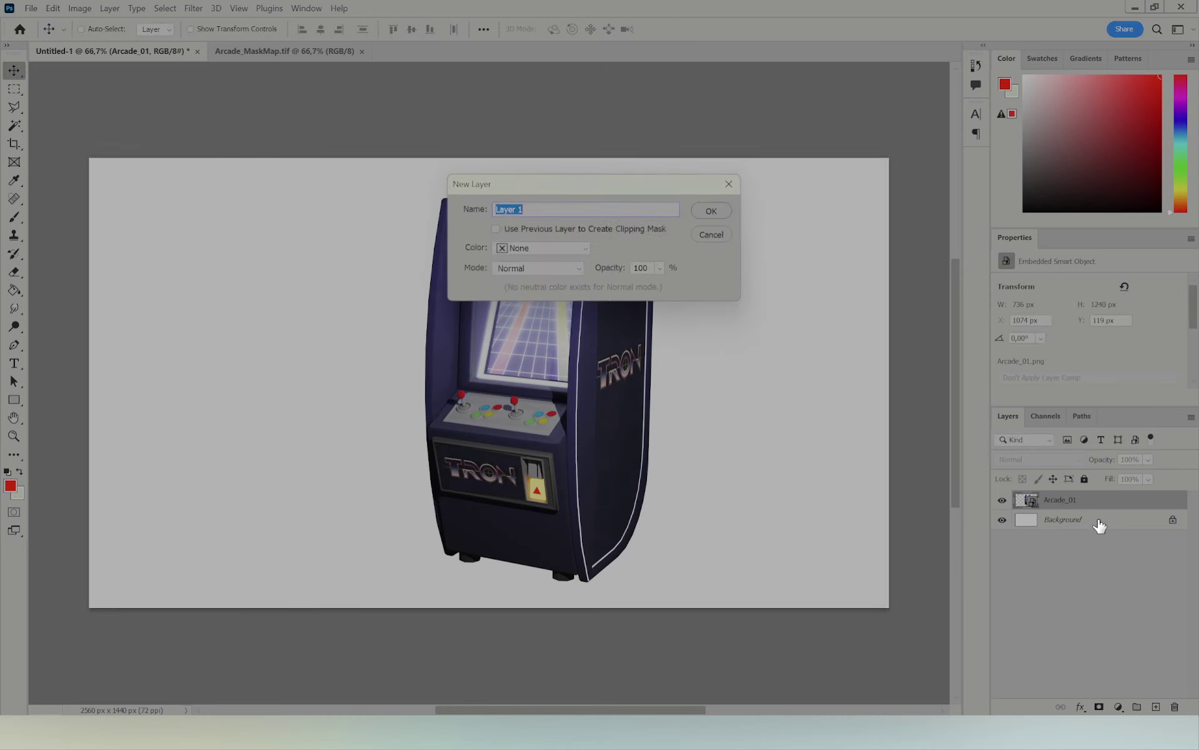
{"action": "key", "text": "Return"}
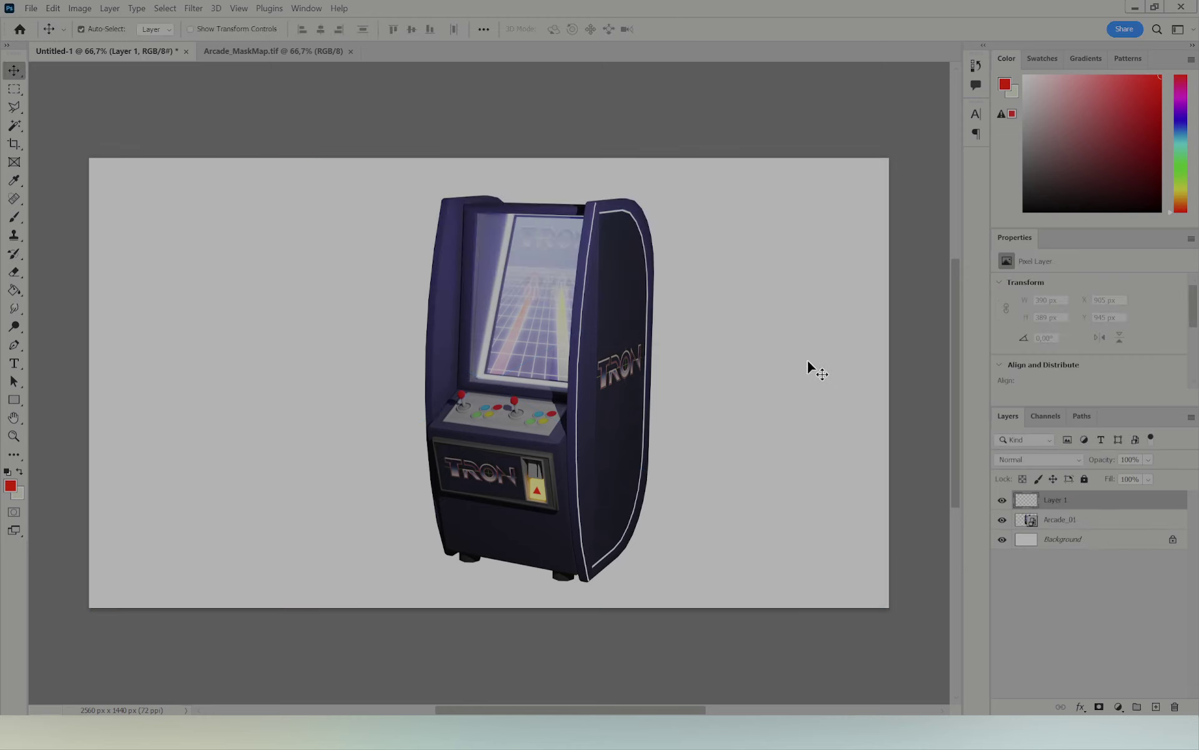
{"action": "key", "text": "g"}
{"action": "left_click", "coordinate": [752, 342]}
{"action": "left_click_drag", "start_coordinate": [1062, 500], "coordinate": [1100, 528]}
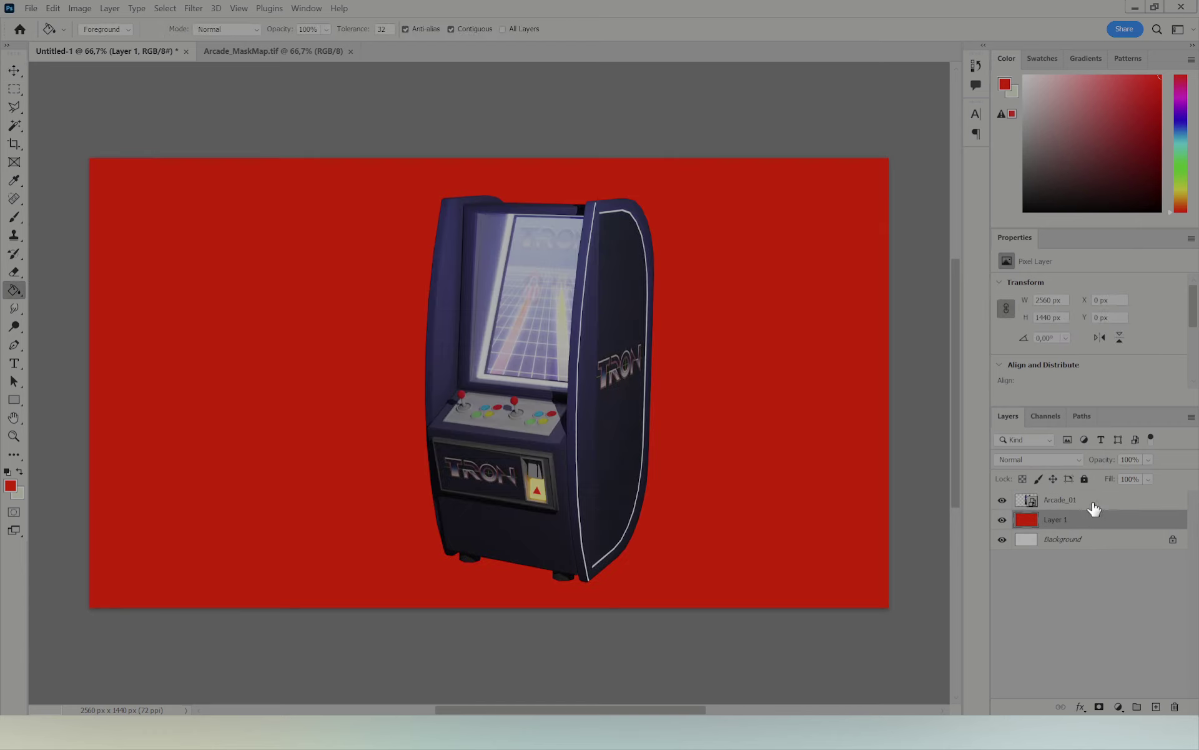
Step: Reposition the cabinet render on the canvas, then delete the red Layer 1
{"action": "left_click", "coordinate": [1093, 504]}
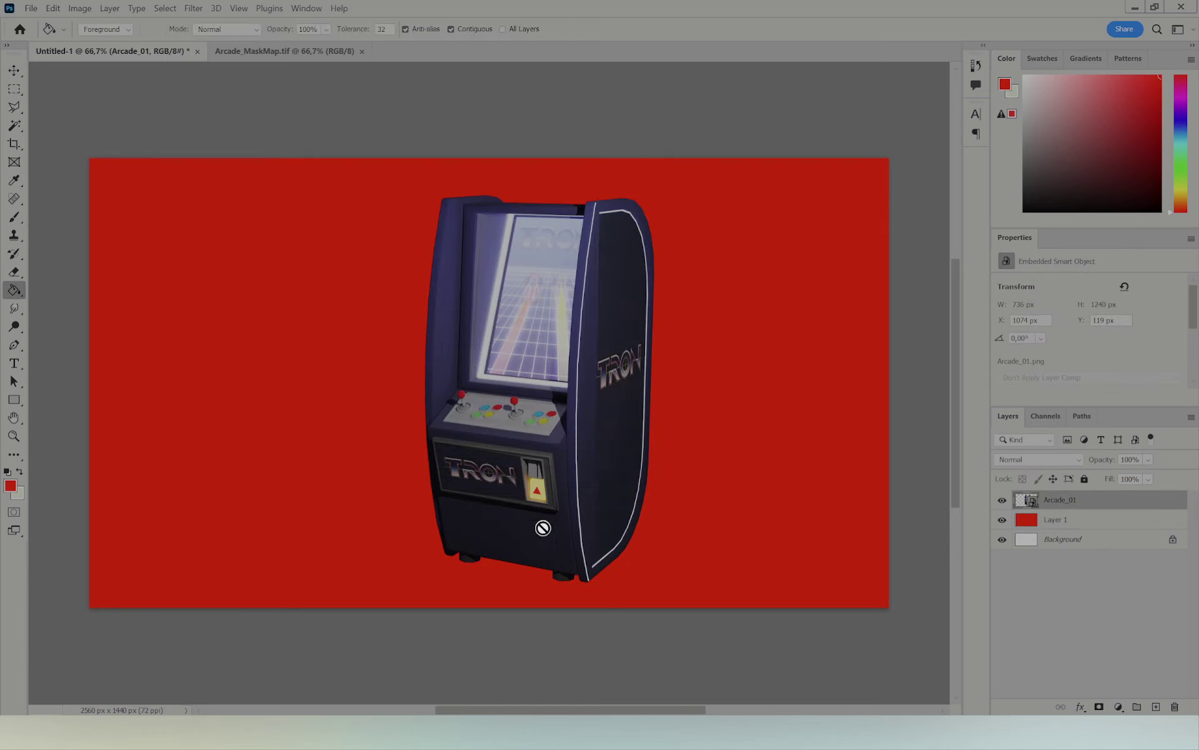
{"action": "left_click", "coordinate": [1061, 524]}
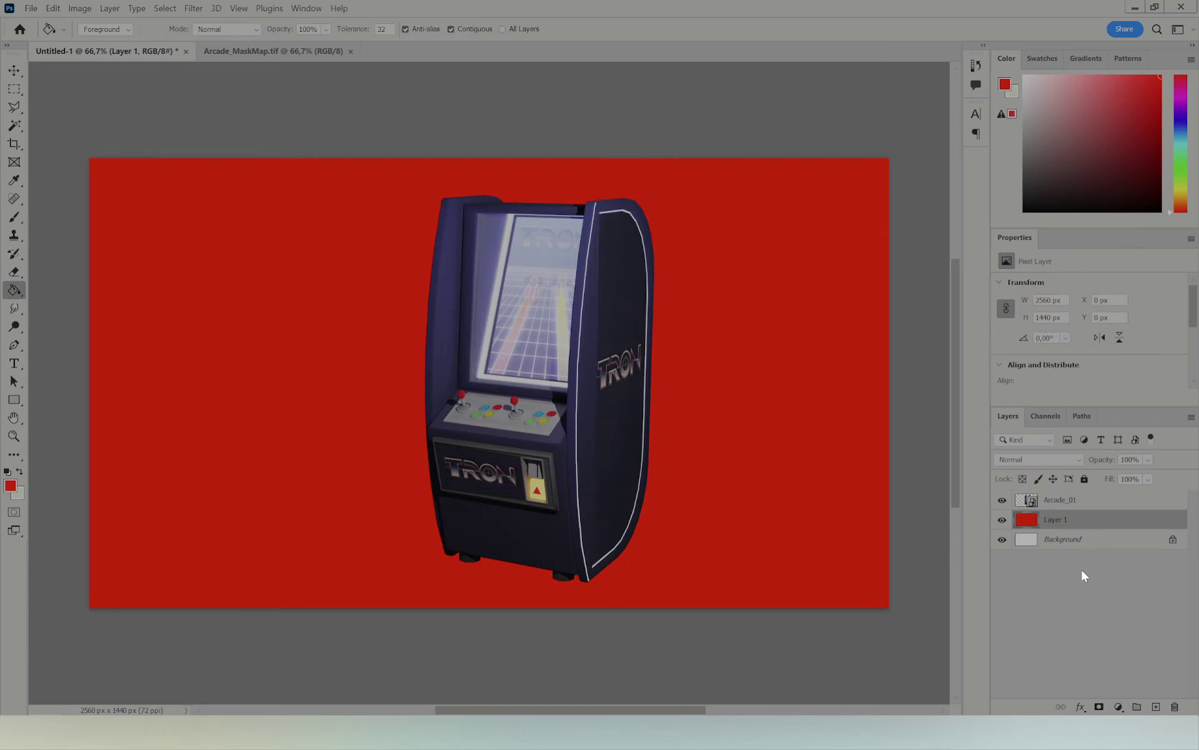
{"action": "left_click", "coordinate": [1093, 504]}
{"action": "mouse_move", "coordinate": [498, 437]}
{"action": "left_mouse_down", "text": "ctrl"}
{"action": "mouse_move", "coordinate": [718, 380]}
{"action": "mouse_move", "coordinate": [402, 444]}
{"action": "mouse_move", "coordinate": [762, 396]}
{"action": "mouse_move", "coordinate": [737, 417]}
{"action": "mouse_move", "coordinate": [318, 431]}
{"action": "mouse_move", "coordinate": [767, 420]}
{"action": "mouse_move", "coordinate": [693, 447]}
{"action": "mouse_move", "coordinate": [571, 457]}
{"action": "left_mouse_up", "text": "ctrl"}
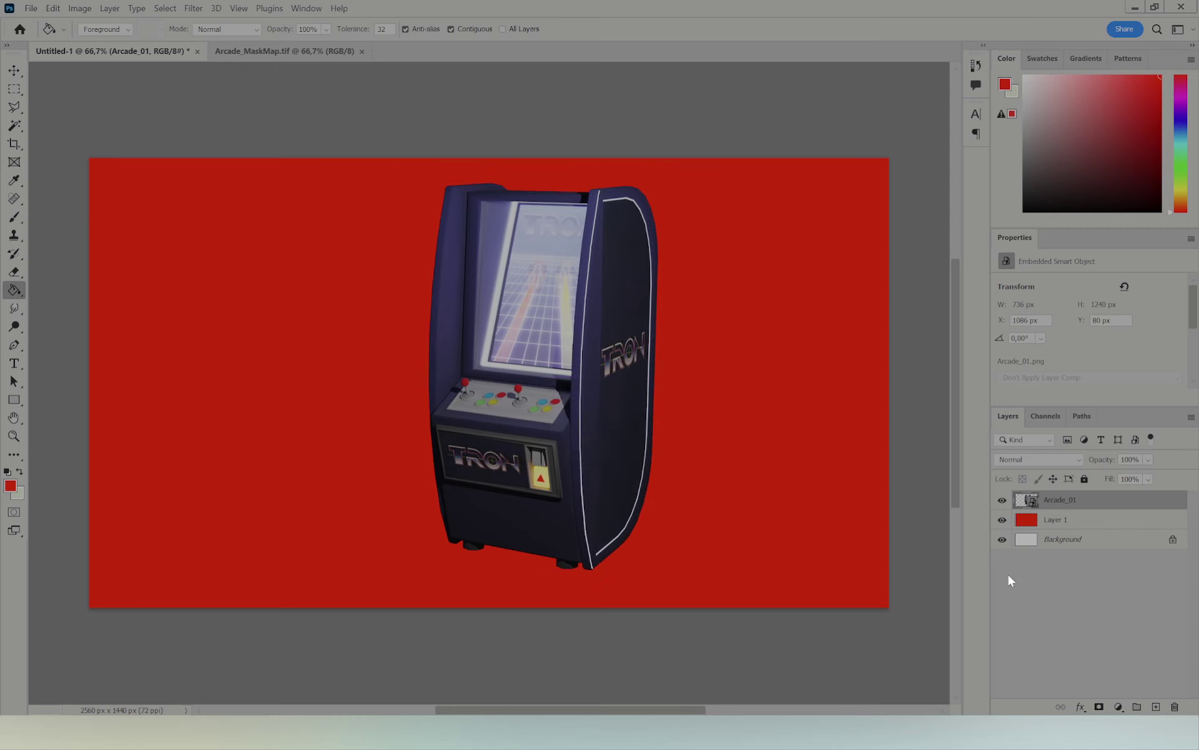
{"action": "left_click", "coordinate": [1092, 522]}
{"action": "key", "text": "Delete"}
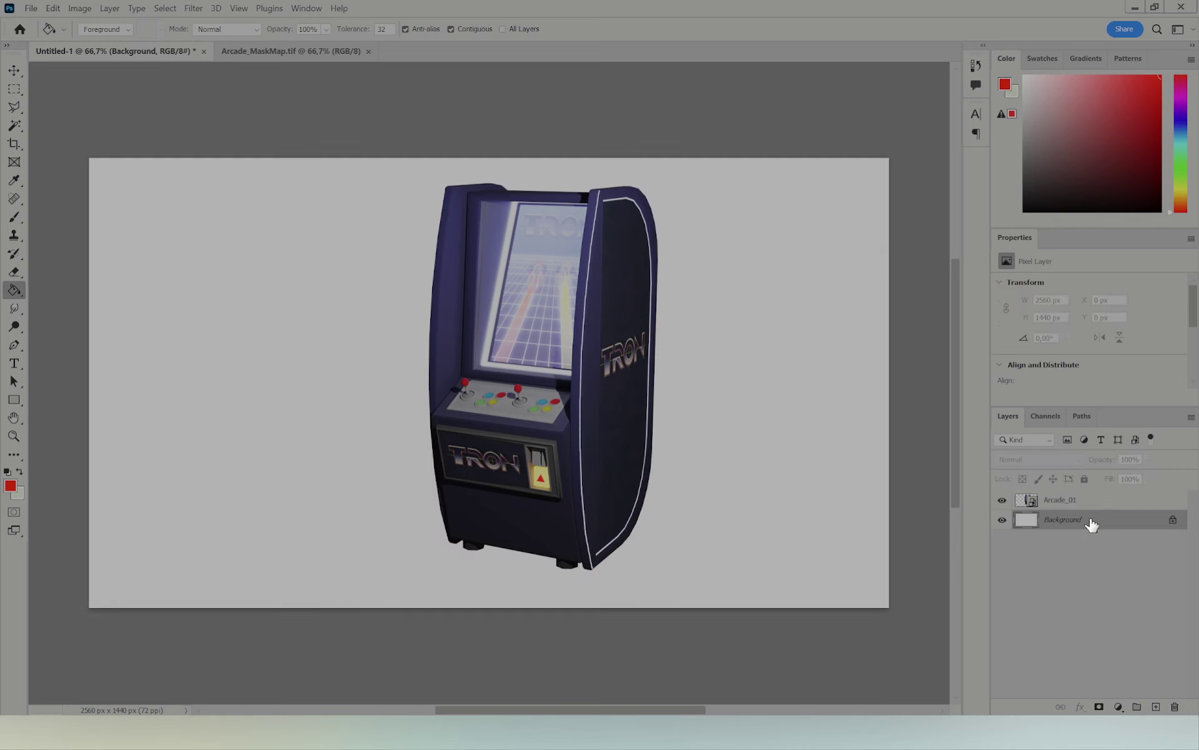
Step: Return to the Arcade.blend Blender window and orbit around the cabinet
{"action": "key", "text": "alt+Tab"}
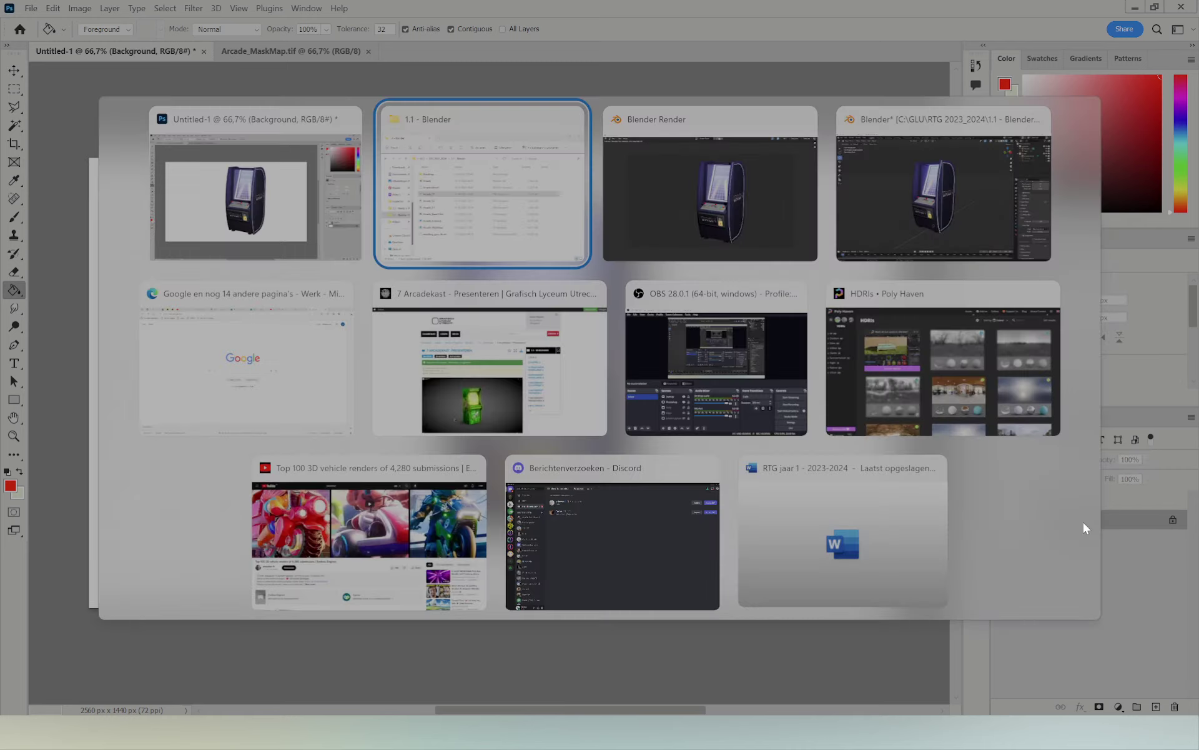
{"action": "key", "text": "alt+Tab"}
{"action": "key", "text": "alt+Tab"}
{"action": "key", "text": "alt+Tab"}
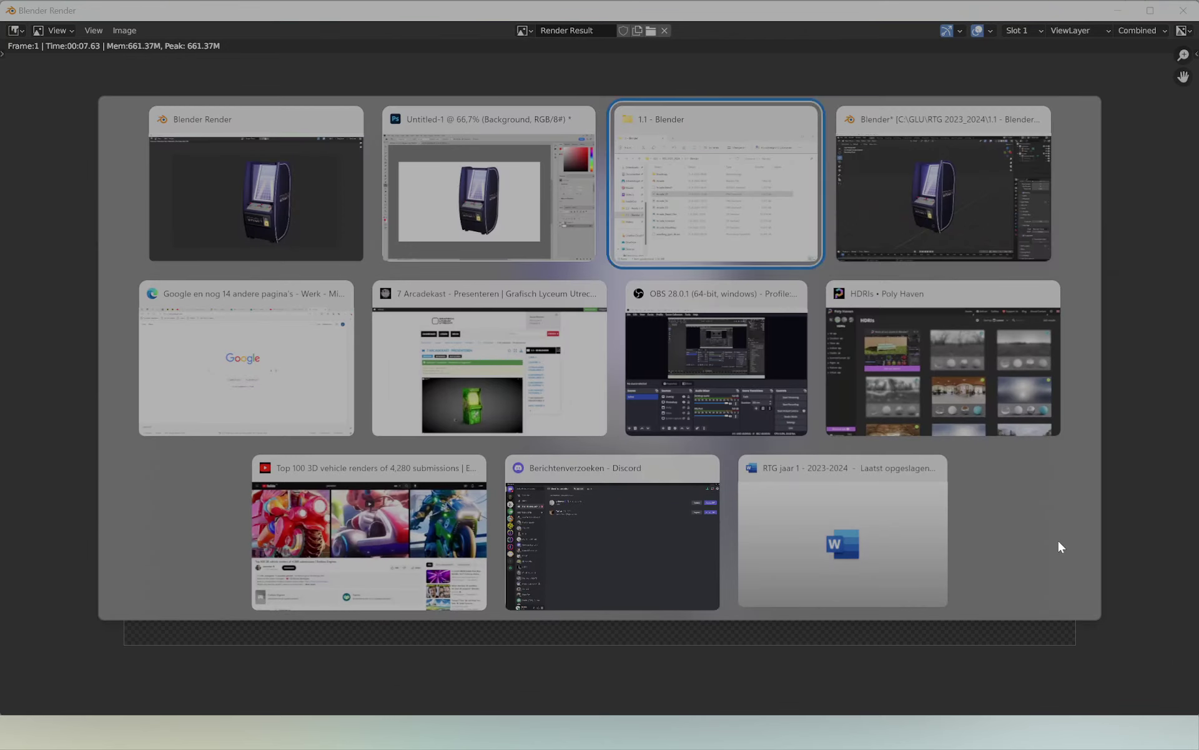
{"action": "key", "text": "alt+Tab"}
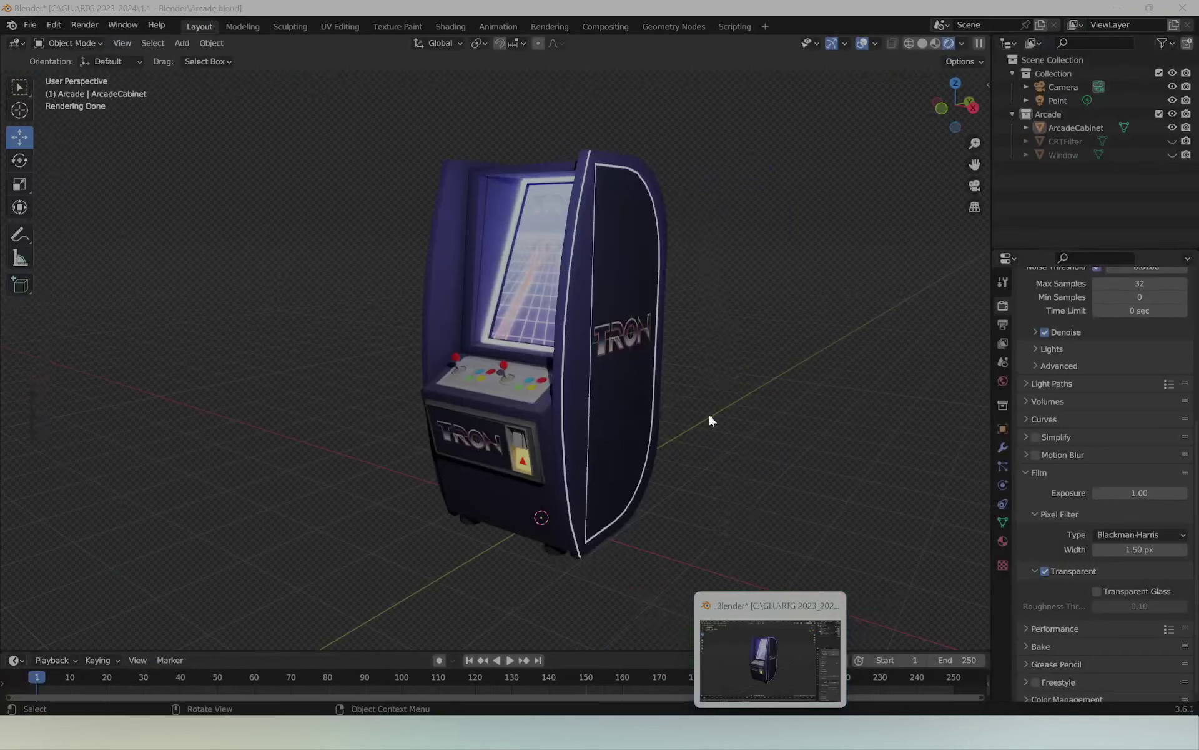
{"action": "mouse_move", "coordinate": [709, 412]}
{"action": "middle_mouse_down"}
{"action": "mouse_move", "coordinate": [783, 456]}
{"action": "mouse_move", "coordinate": [750, 466]}
{"action": "middle_mouse_up"}
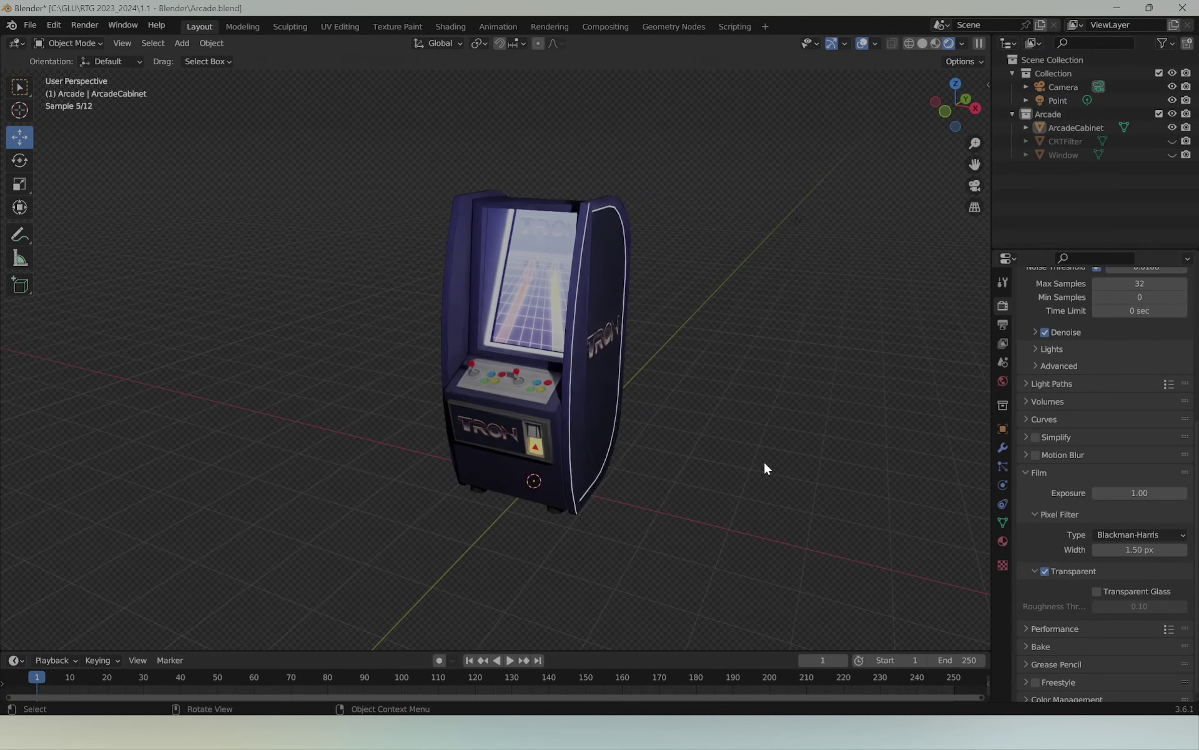
Step: Move the Point light to a new spot left of the arcade cabinet
{"action": "left_click", "coordinate": [1058, 100]}
{"action": "mouse_move", "coordinate": [730, 380]}
{"action": "middle_mouse_down"}
{"action": "mouse_move", "coordinate": [594, 398]}
{"action": "mouse_move", "coordinate": [665, 406]}
{"action": "mouse_move", "coordinate": [665, 378]}
{"action": "mouse_move", "coordinate": [709, 295]}
{"action": "middle_mouse_up"}
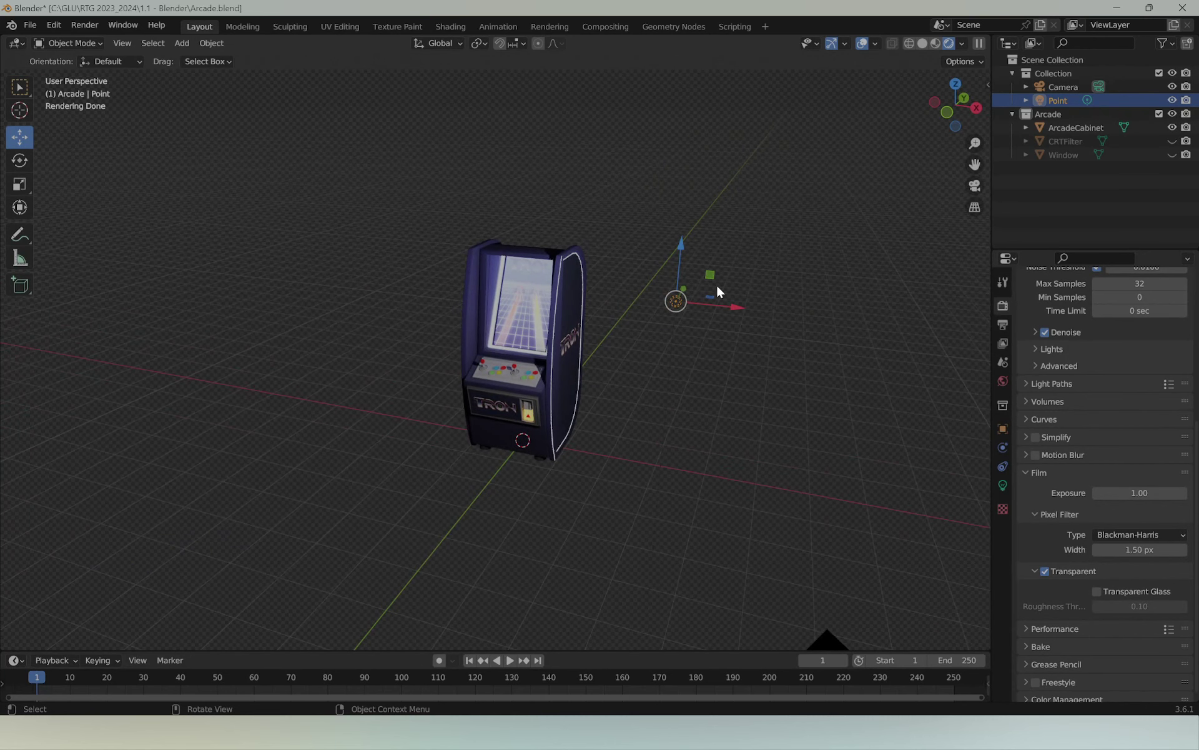
{"action": "key", "text": "g"}
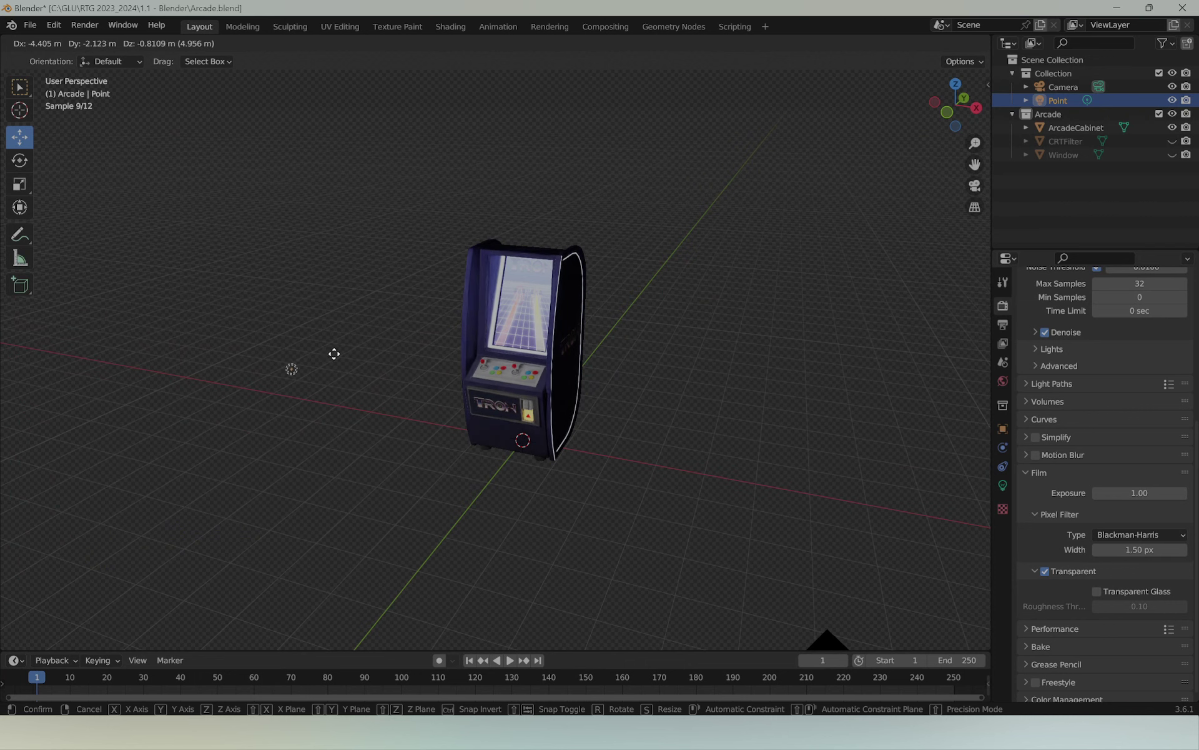
{"action": "left_click", "coordinate": [384, 328]}
{"action": "scroll", "coordinate": [469, 375], "scroll_direction": "up", "scroll_amount": 5}
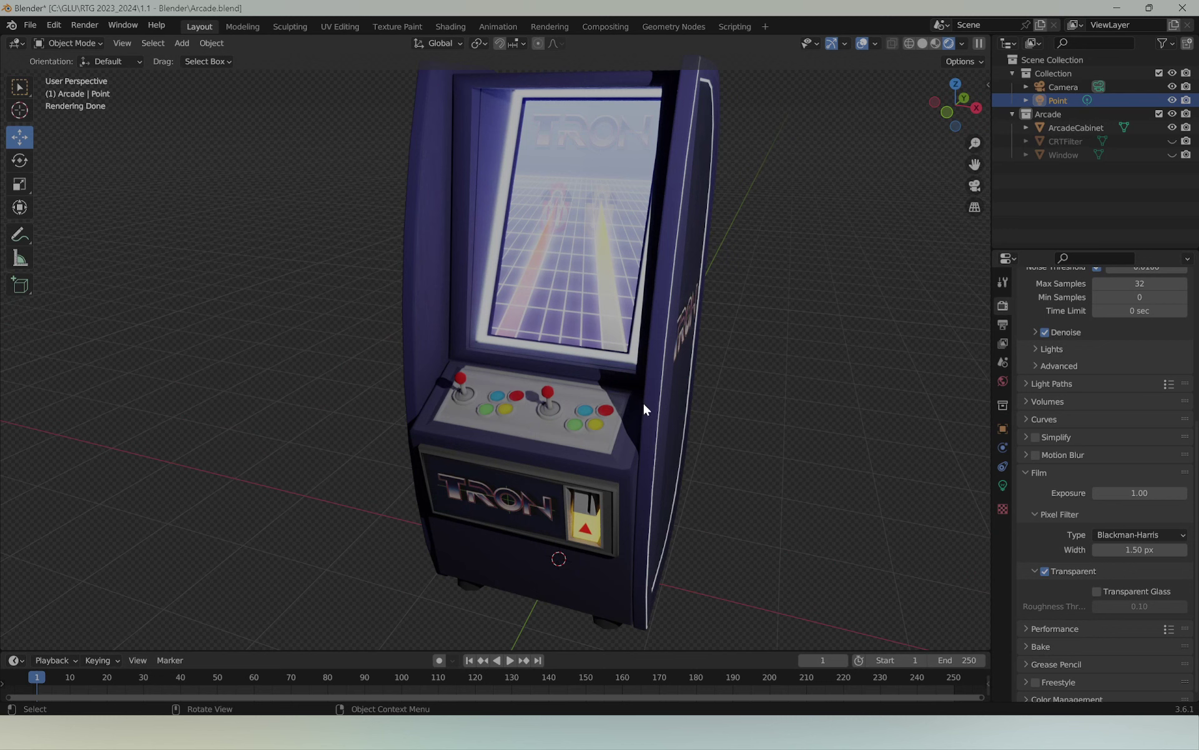
{"action": "scroll", "coordinate": [767, 441], "scroll_direction": "down", "scroll_amount": 1}
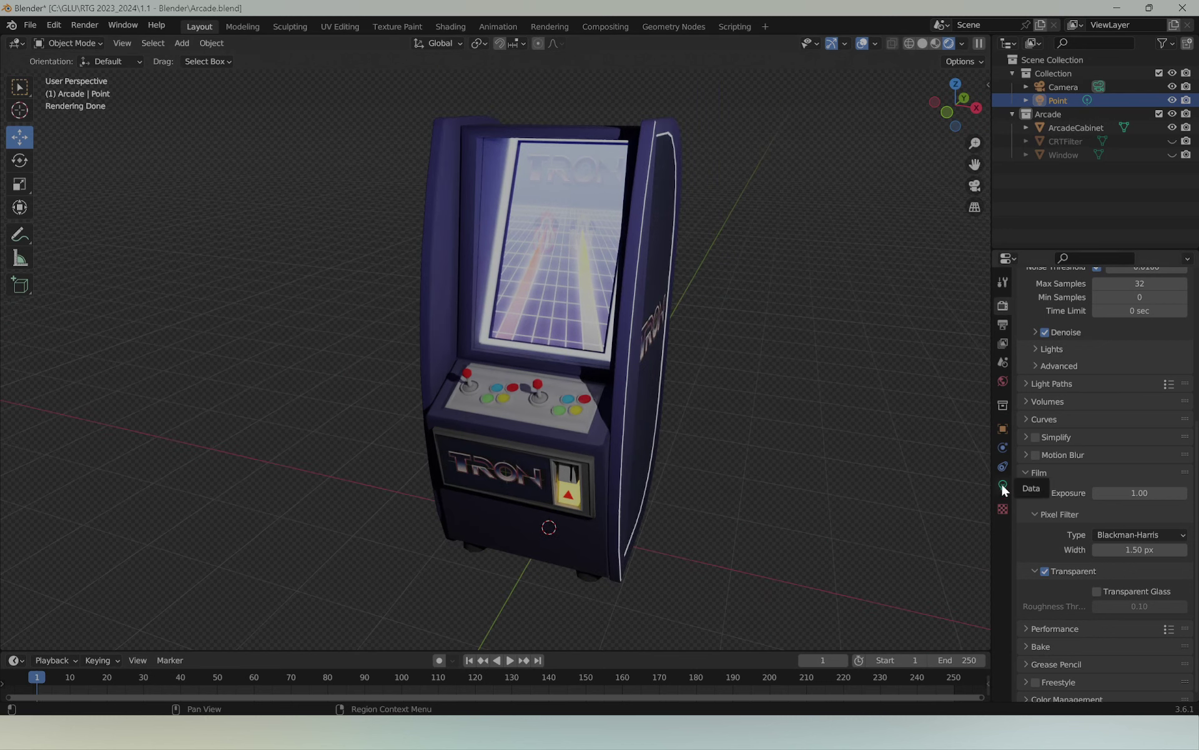
Step: Select the Point light, show its light settings, and frame cabinet and light together
{"action": "left_click", "coordinate": [1073, 126]}
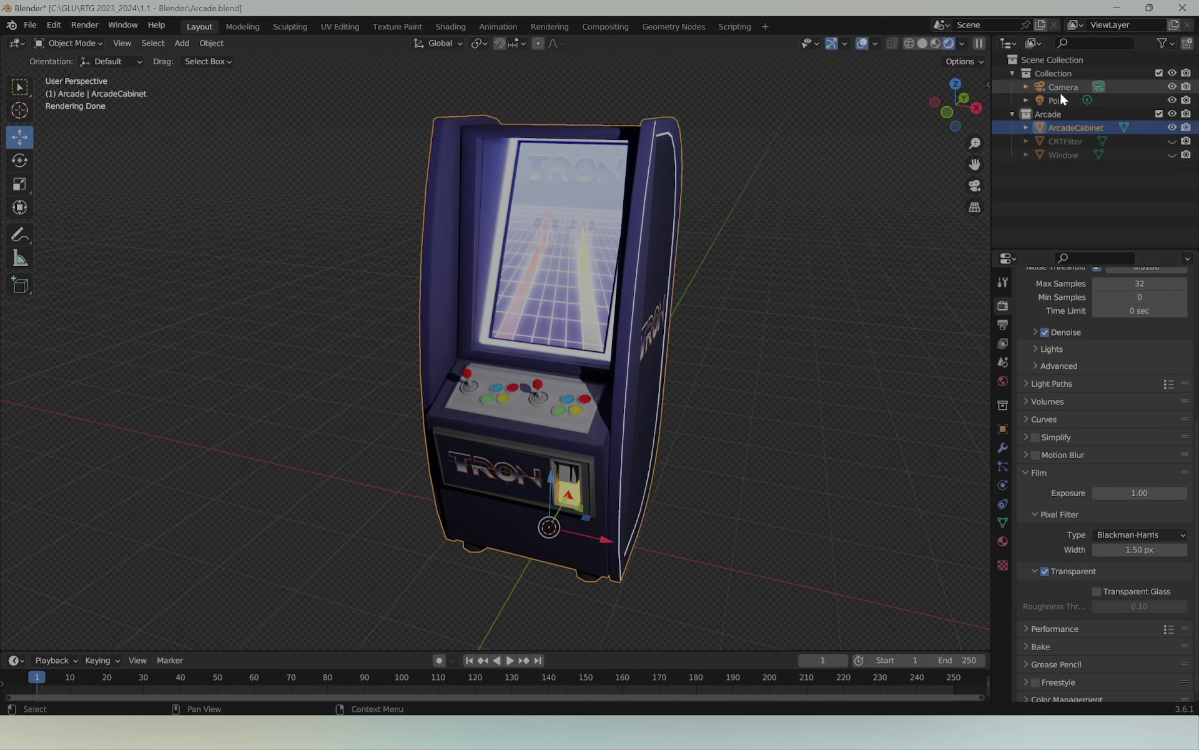
{"action": "left_click", "coordinate": [1058, 100]}
{"action": "left_click", "coordinate": [1002, 484]}
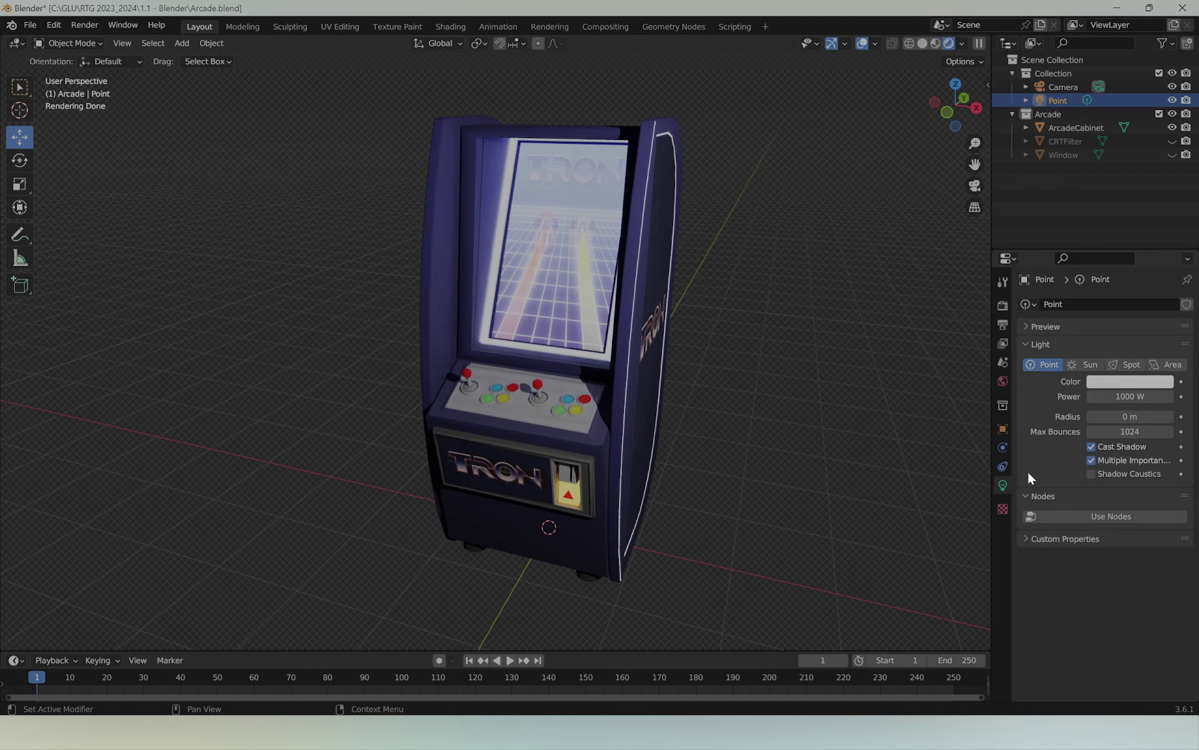
{"action": "mouse_move", "coordinate": [722, 467]}
{"action": "middle_mouse_down"}
{"action": "mouse_move", "coordinate": [778, 483]}
{"action": "mouse_move", "coordinate": [1078, 401]}
{"action": "middle_mouse_up"}
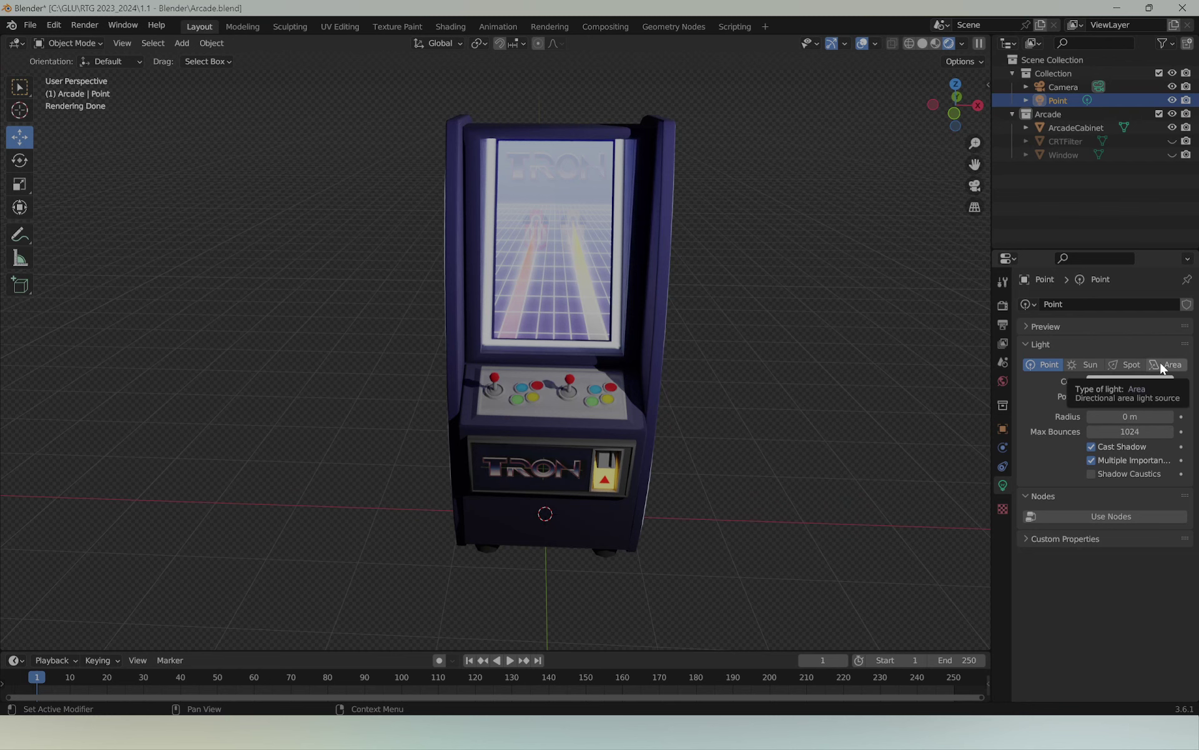
{"action": "mouse_move", "coordinate": [796, 410]}
{"action": "middle_mouse_down", "text": "ctrl"}
{"action": "mouse_move", "coordinate": [807, 420]}
{"action": "mouse_move", "coordinate": [752, 426]}
{"action": "middle_mouse_up", "text": "ctrl"}
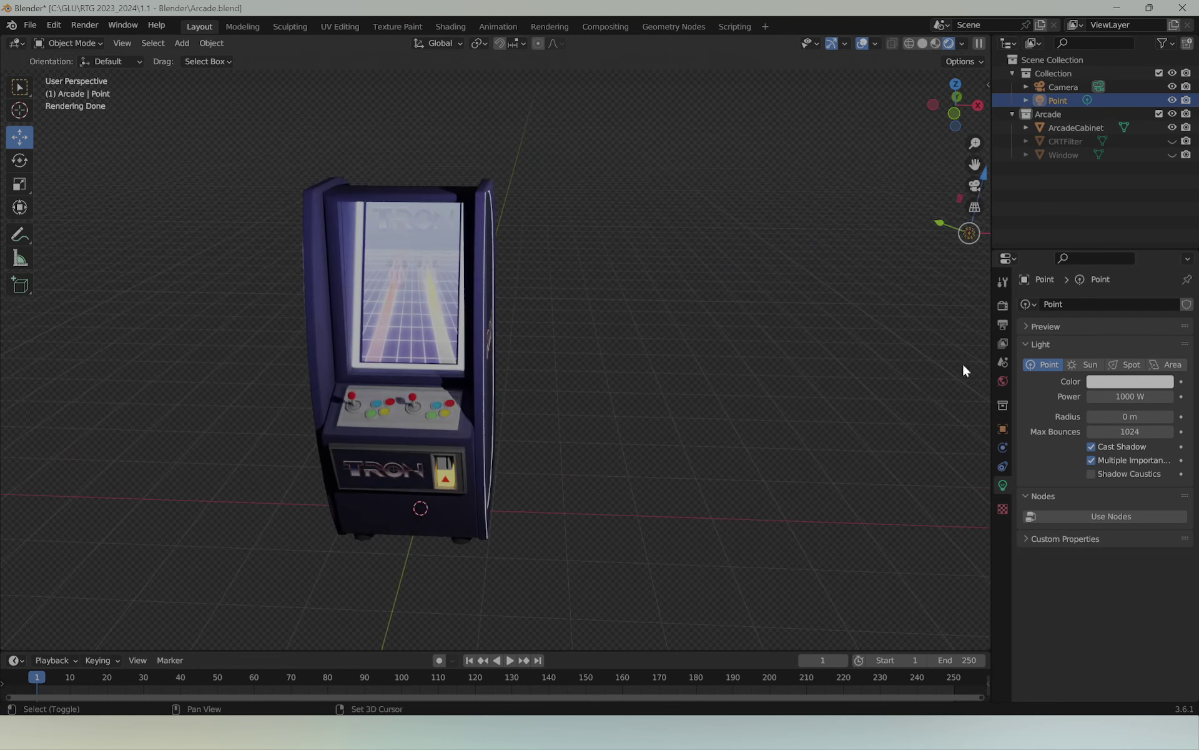
{"action": "middle_click_drag", "start_coordinate": [962, 361], "coordinate": [777, 328]}
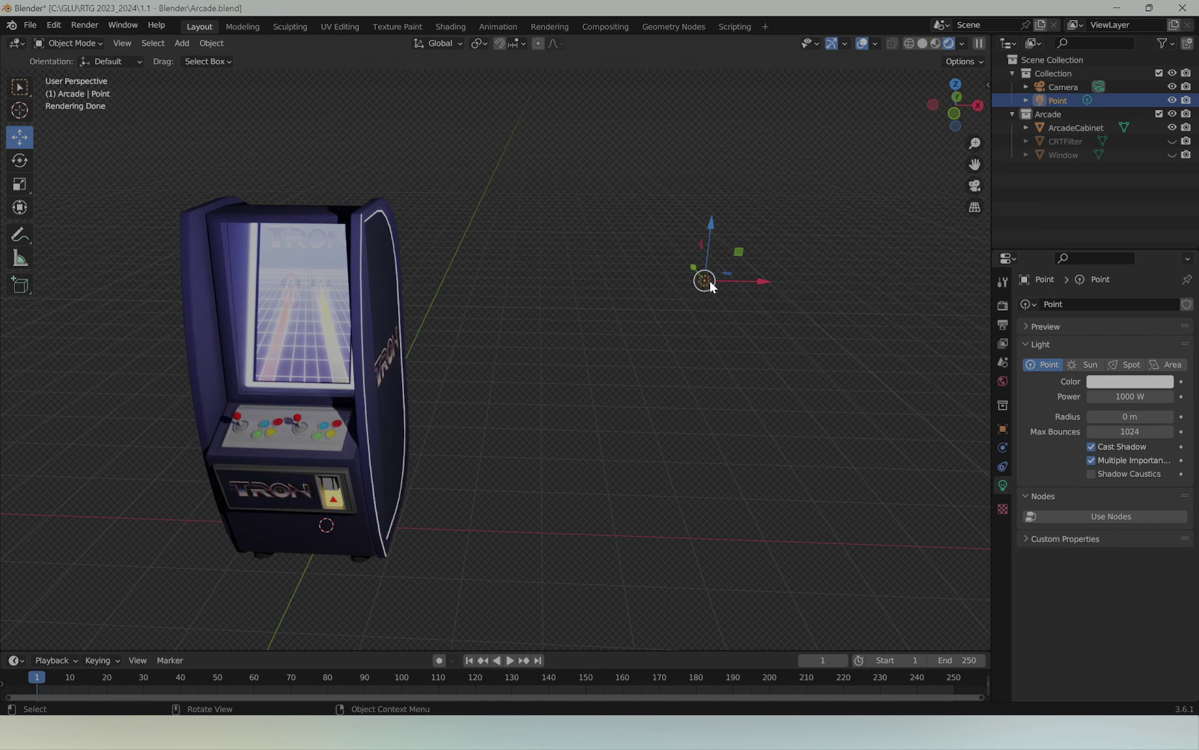
Step: Try the light as a Spot, then as an Area light enlarged to 2.23 m
{"action": "left_click", "coordinate": [1131, 364]}
{"action": "mouse_move", "coordinate": [842, 329]}
{"action": "middle_mouse_down"}
{"action": "mouse_move", "coordinate": [627, 367]}
{"action": "mouse_move", "coordinate": [624, 161]}
{"action": "middle_mouse_up"}
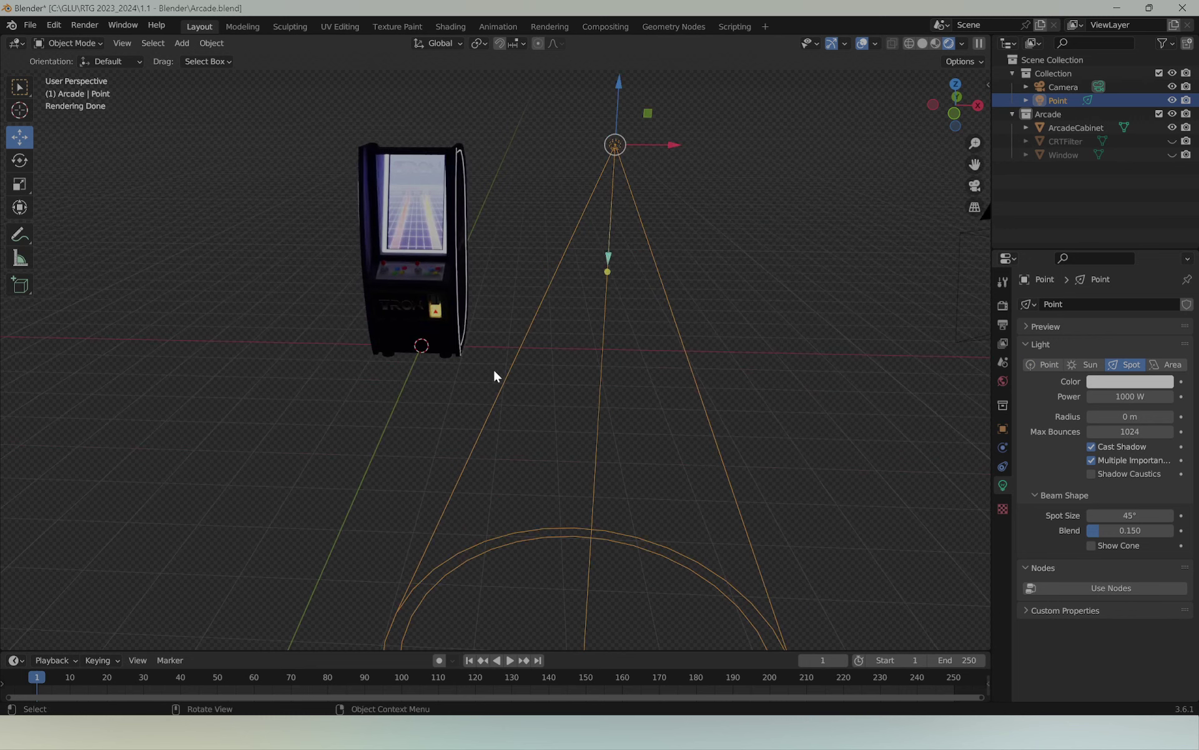
{"action": "middle_click_drag", "start_coordinate": [739, 337], "coordinate": [741, 281]}
{"action": "left_click", "coordinate": [1167, 364]}
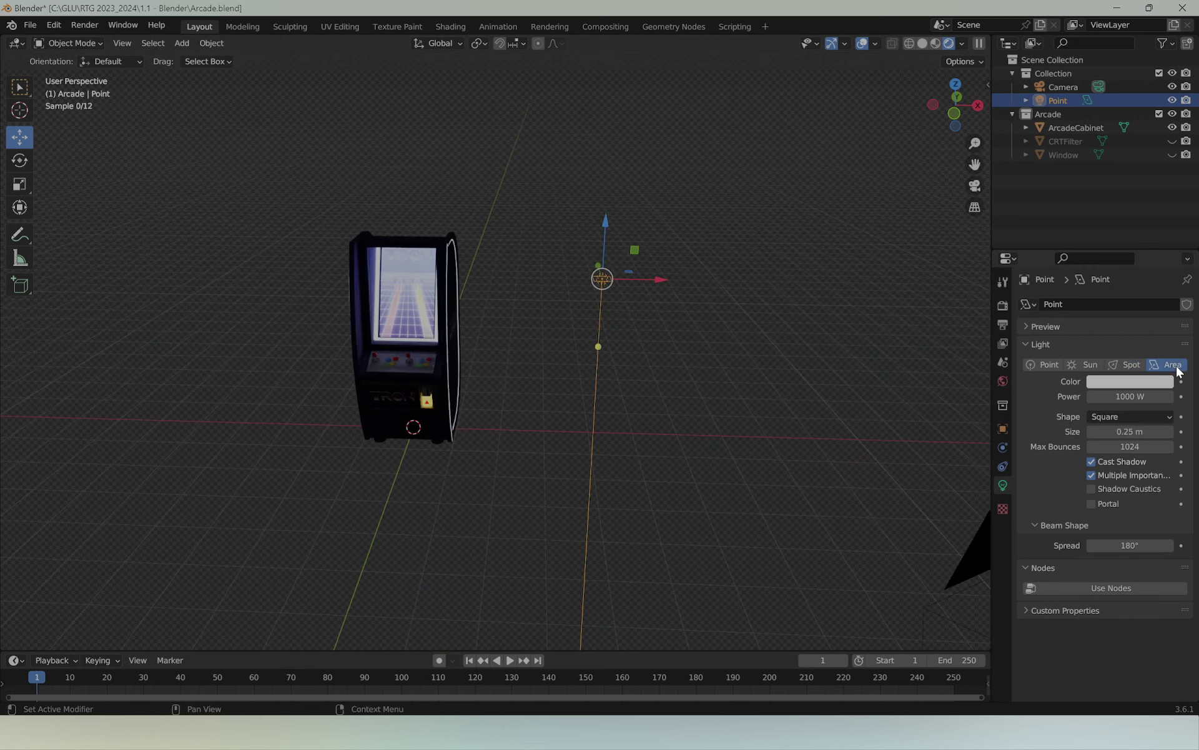
{"action": "scroll", "coordinate": [643, 281], "scroll_direction": "up", "scroll_amount": 3}
{"action": "scroll", "coordinate": [656, 289], "scroll_direction": "down", "scroll_amount": 2}
{"action": "scroll", "coordinate": [662, 269], "scroll_direction": "up", "scroll_amount": 2}
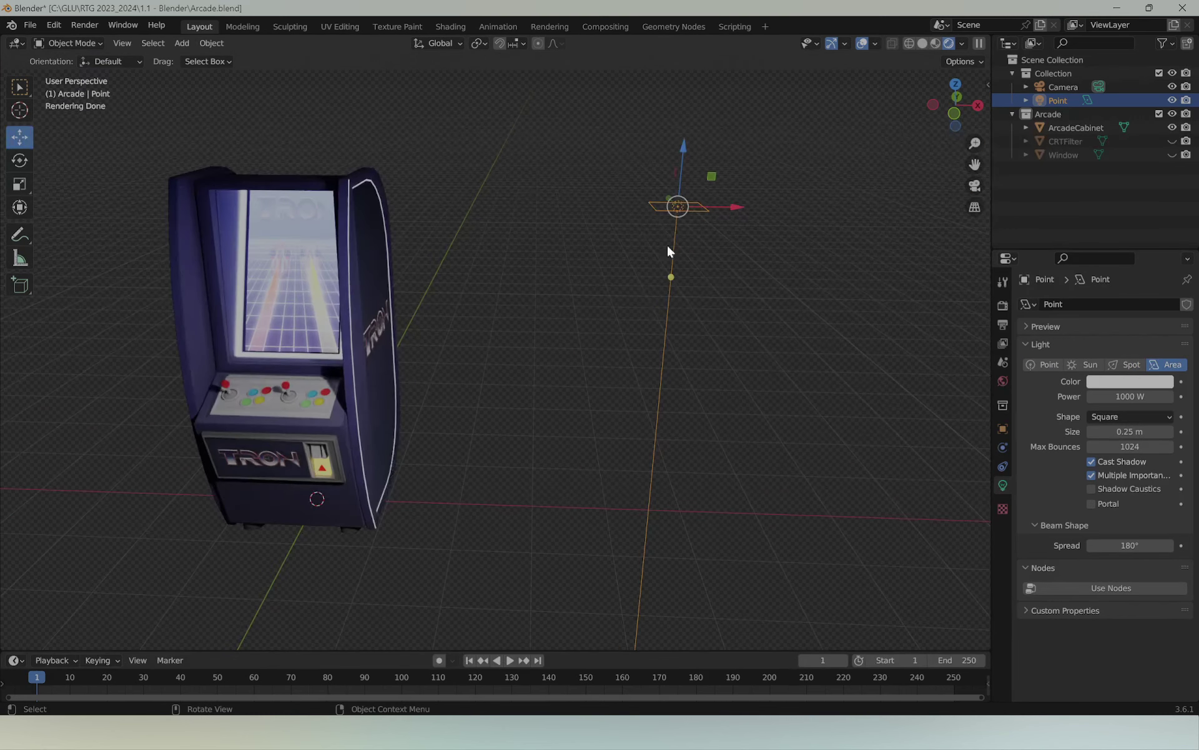
{"action": "left_click_drag", "start_coordinate": [658, 208], "coordinate": [523, 295]}
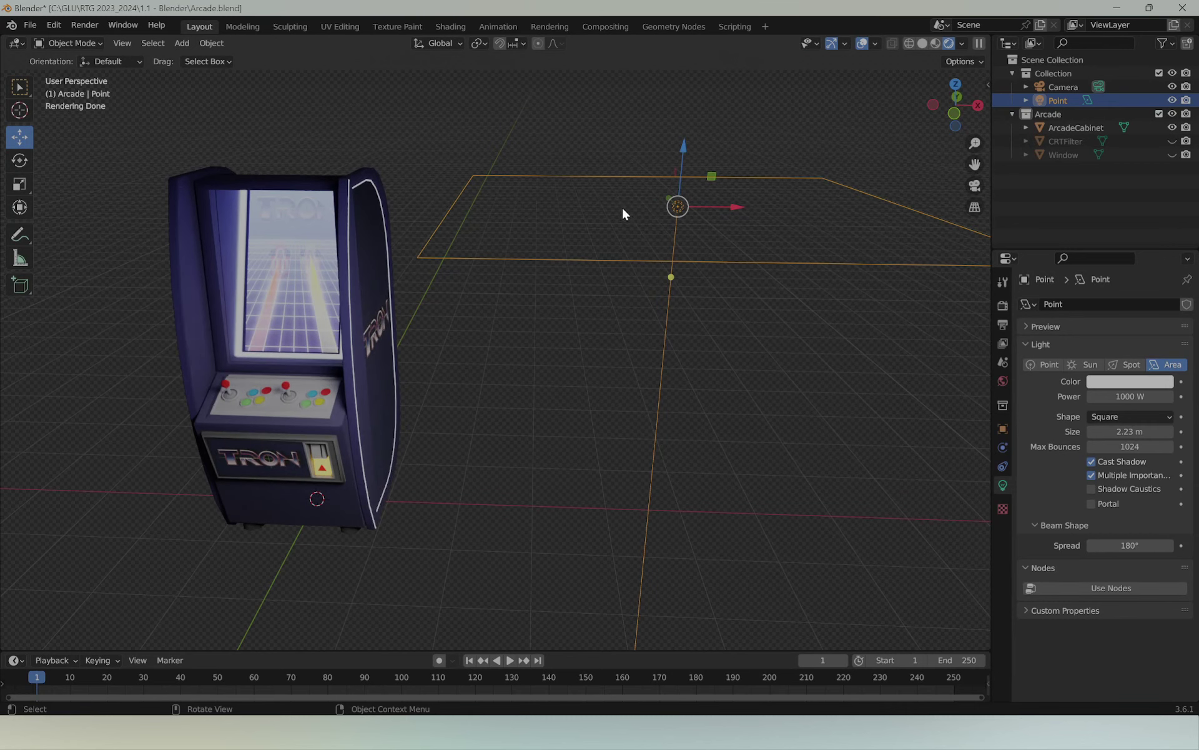
{"action": "scroll", "coordinate": [646, 394], "scroll_direction": "down", "scroll_amount": 3}
Step: Undo back to a 1000 W point light and reframe the cabinet
{"action": "middle_click_drag", "start_coordinate": [525, 526], "coordinate": [611, 492]}
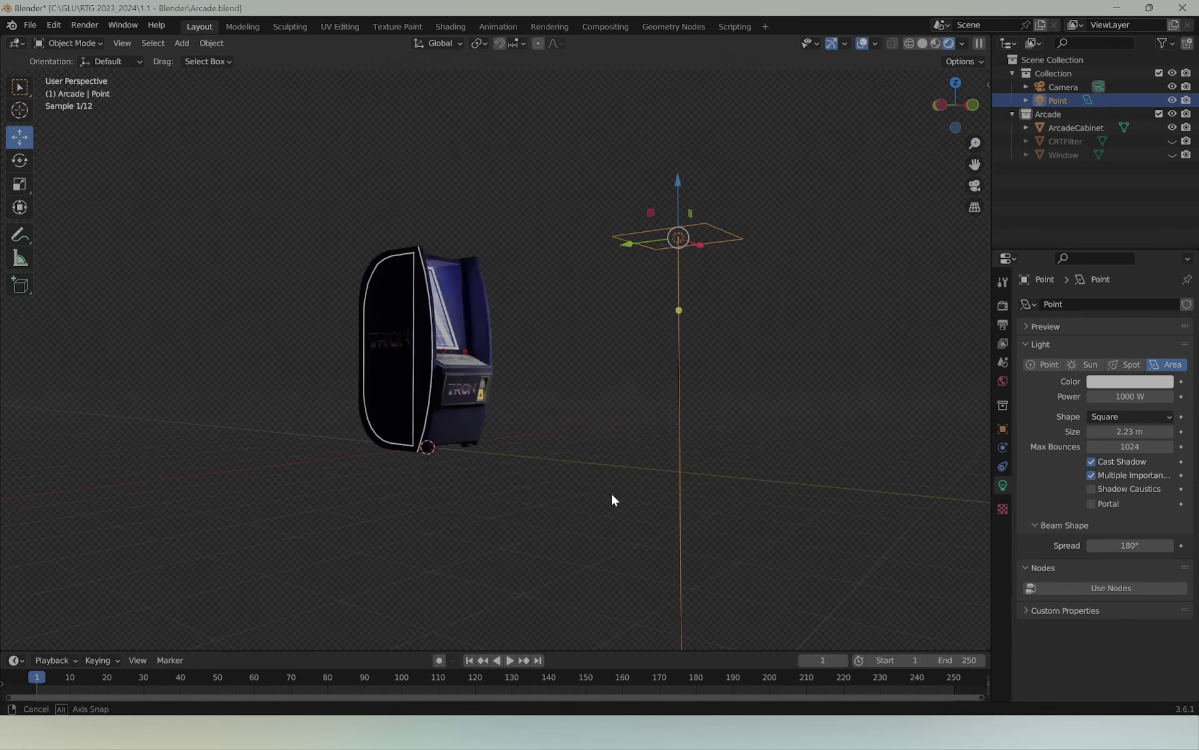
{"action": "middle_click_drag", "start_coordinate": [663, 528], "coordinate": [742, 437]}
{"action": "key", "text": "ctrl+z"}
{"action": "key", "text": "ctrl+z"}
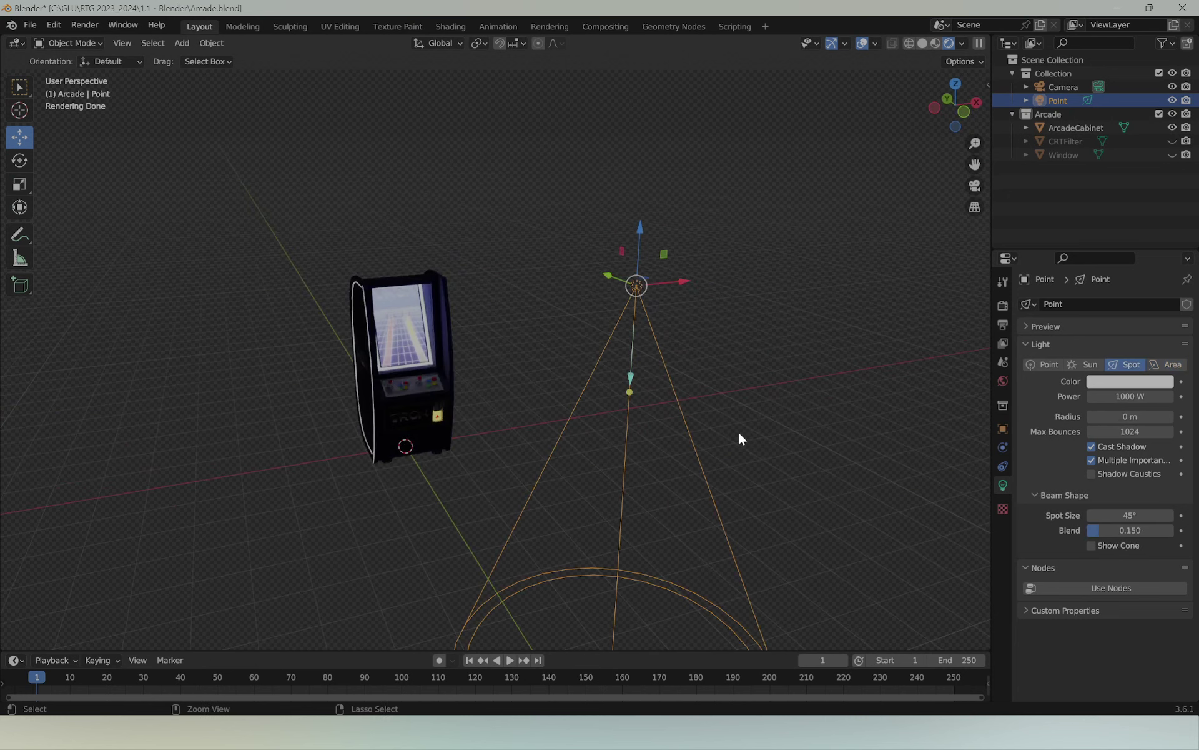
{"action": "key", "text": "ctrl+z"}
{"action": "mouse_move", "coordinate": [653, 348]}
{"action": "middle_mouse_down"}
{"action": "mouse_move", "coordinate": [756, 418]}
{"action": "mouse_move", "coordinate": [673, 426]}
{"action": "middle_mouse_up"}
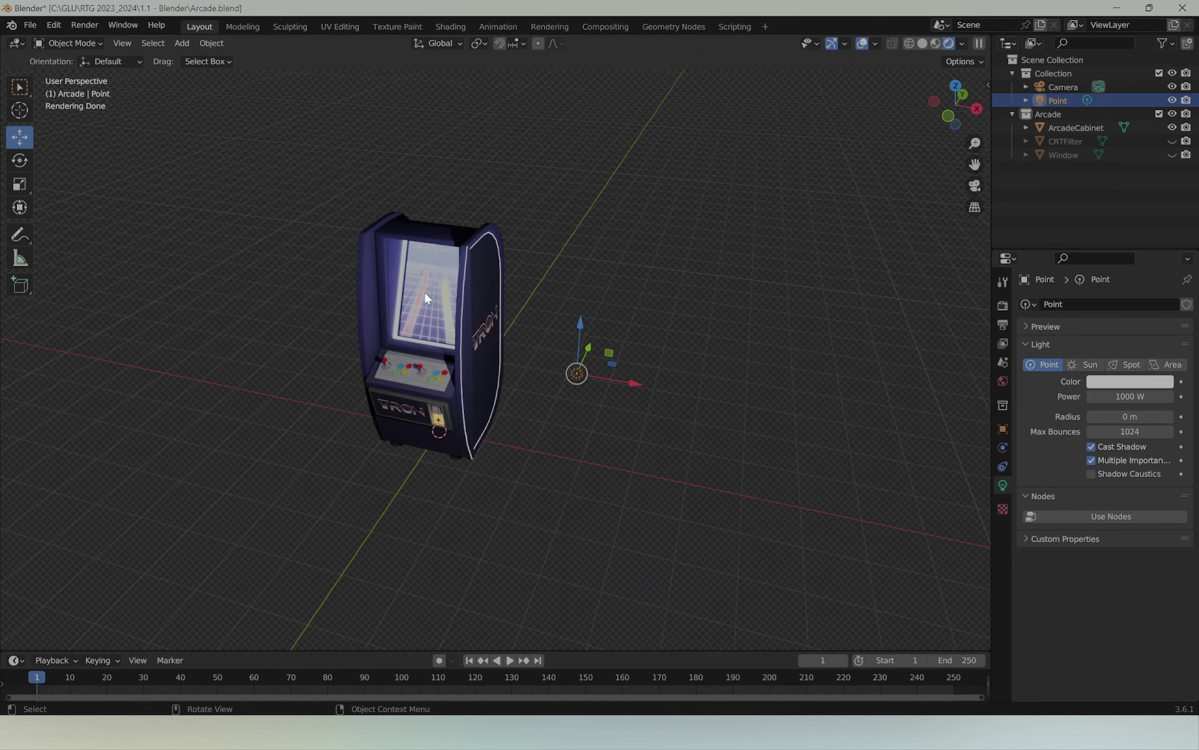
{"action": "mouse_move", "coordinate": [706, 409]}
{"action": "middle_mouse_down"}
{"action": "mouse_move", "coordinate": [690, 374]}
{"action": "mouse_move", "coordinate": [697, 353]}
{"action": "mouse_move", "coordinate": [702, 393]}
{"action": "mouse_move", "coordinate": [658, 406]}
{"action": "mouse_move", "coordinate": [531, 393]}
{"action": "mouse_move", "coordinate": [572, 401]}
{"action": "middle_mouse_up"}
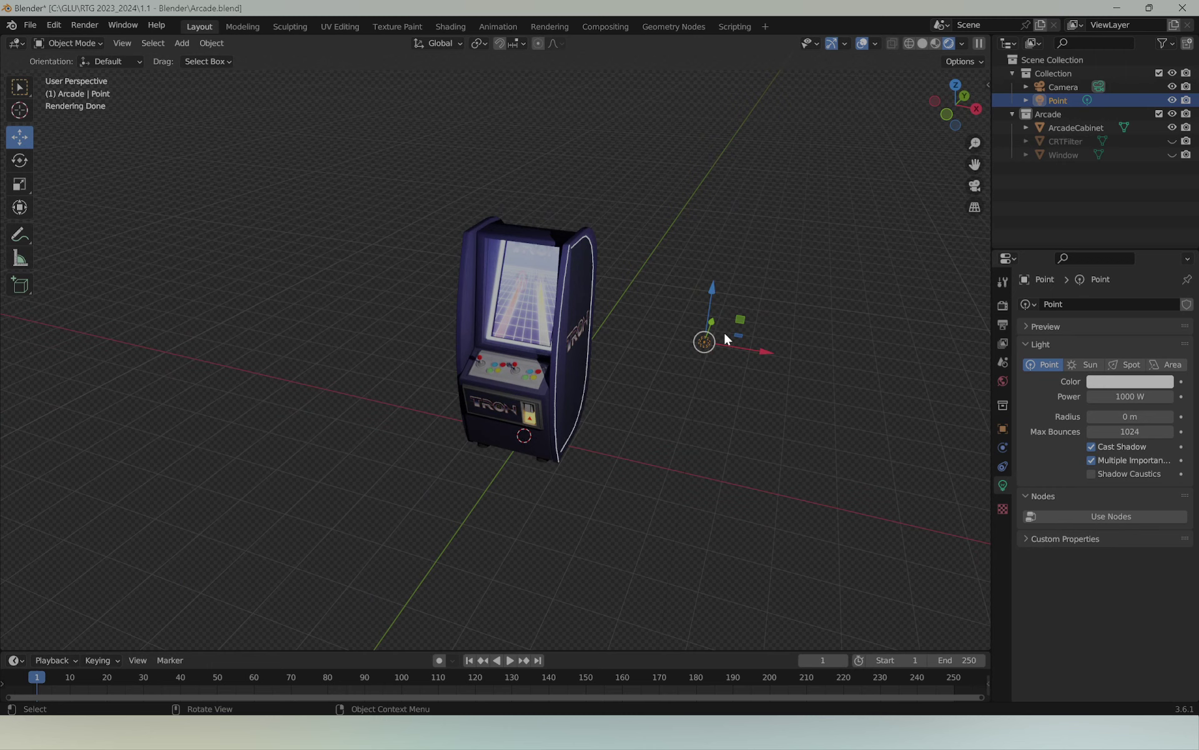
Step: Duplicate the Point light into Point.001 and move it left of the cabinet
{"action": "key", "text": "shift+d"}
{"action": "right_click", "coordinate": [764, 351]}
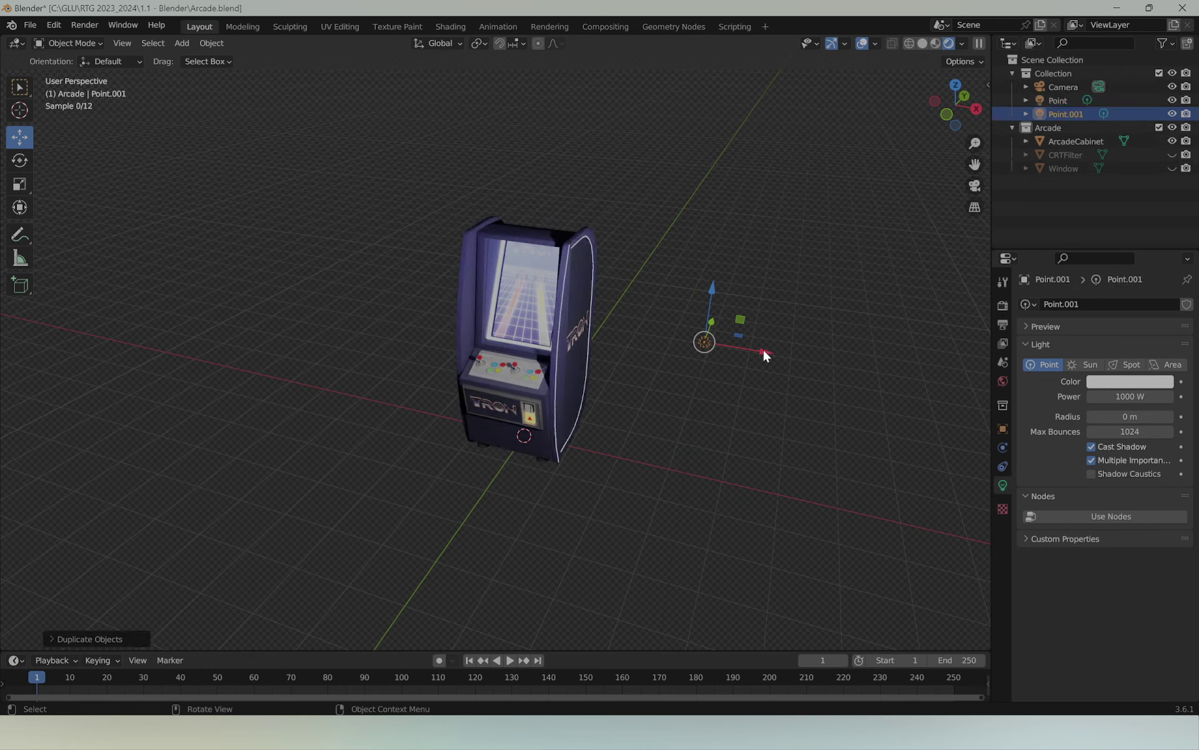
{"action": "mouse_move", "coordinate": [770, 351]}
{"action": "left_mouse_down"}
{"action": "mouse_move", "coordinate": [307, 232]}
{"action": "mouse_move", "coordinate": [309, 259]}
{"action": "mouse_move", "coordinate": [364, 287]}
{"action": "left_mouse_up"}
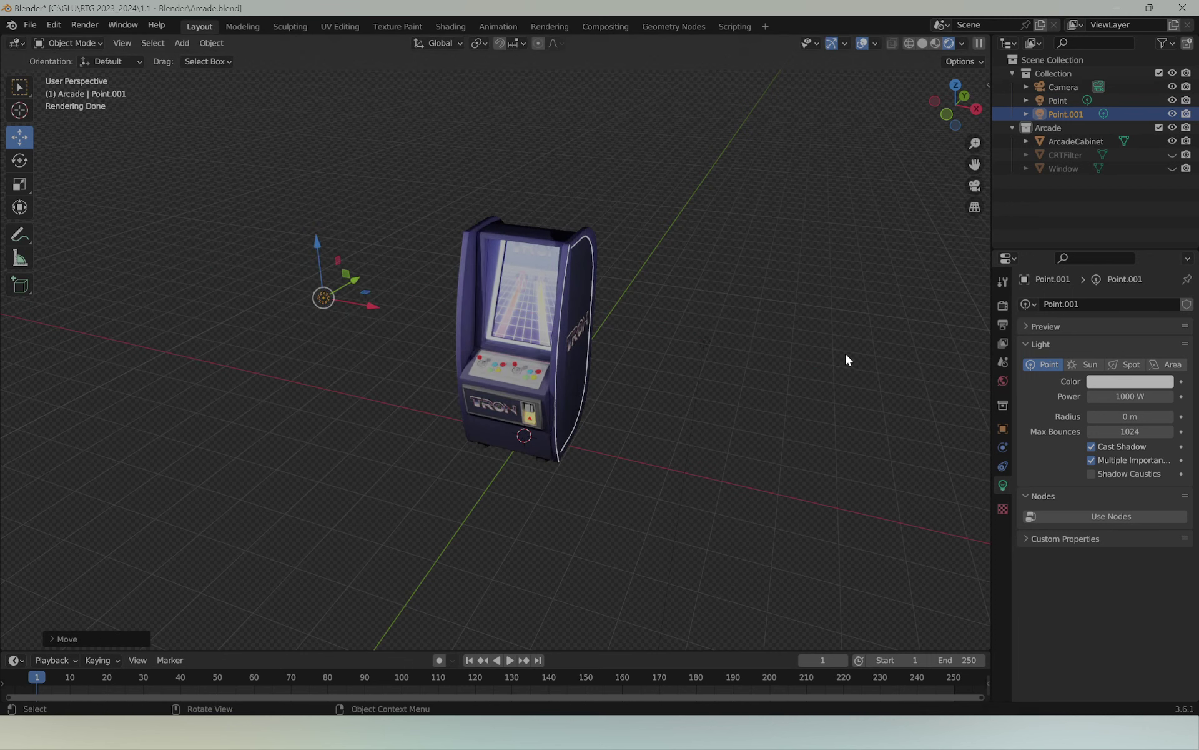
Step: Duplicate again into Point.002 and move it along the X axis
{"action": "key", "text": "shift+d"}
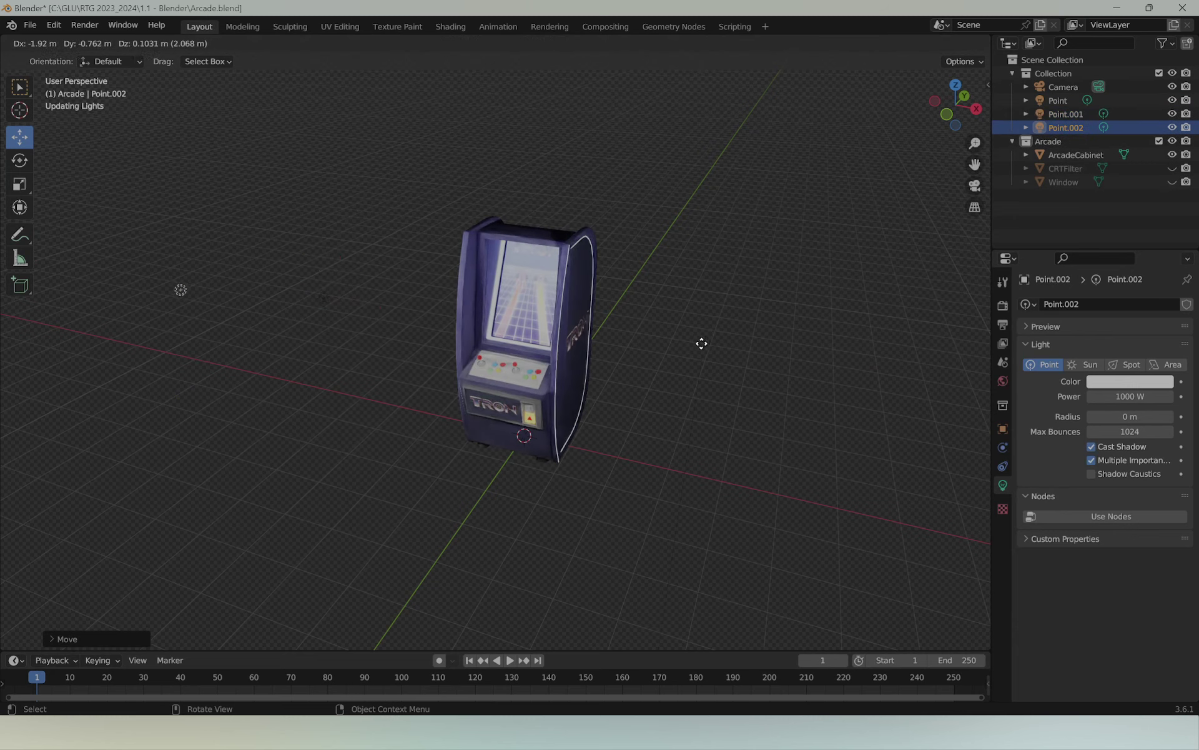
{"action": "left_click", "coordinate": [178, 219]}
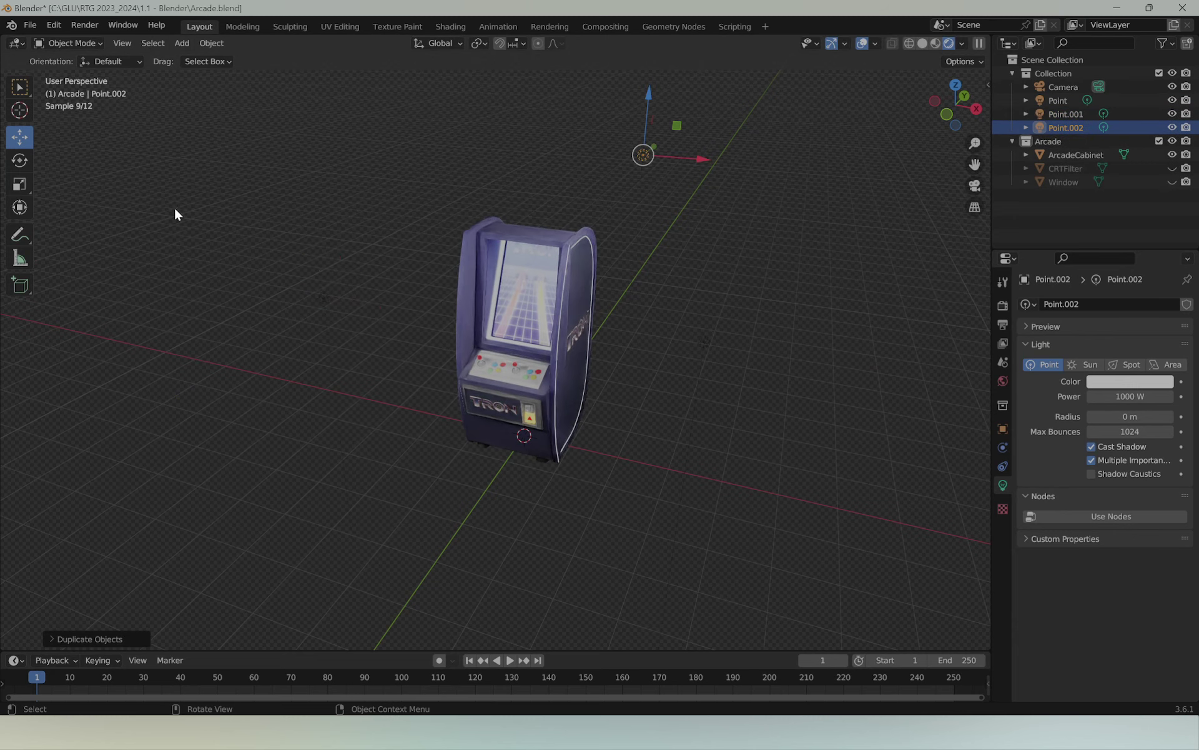
{"action": "mouse_move", "coordinate": [177, 214]}
{"action": "middle_mouse_down"}
{"action": "mouse_move", "coordinate": [526, 255]}
{"action": "mouse_move", "coordinate": [427, 242]}
{"action": "middle_mouse_up"}
{"action": "left_click_drag", "start_coordinate": [541, 150], "coordinate": [869, 203]}
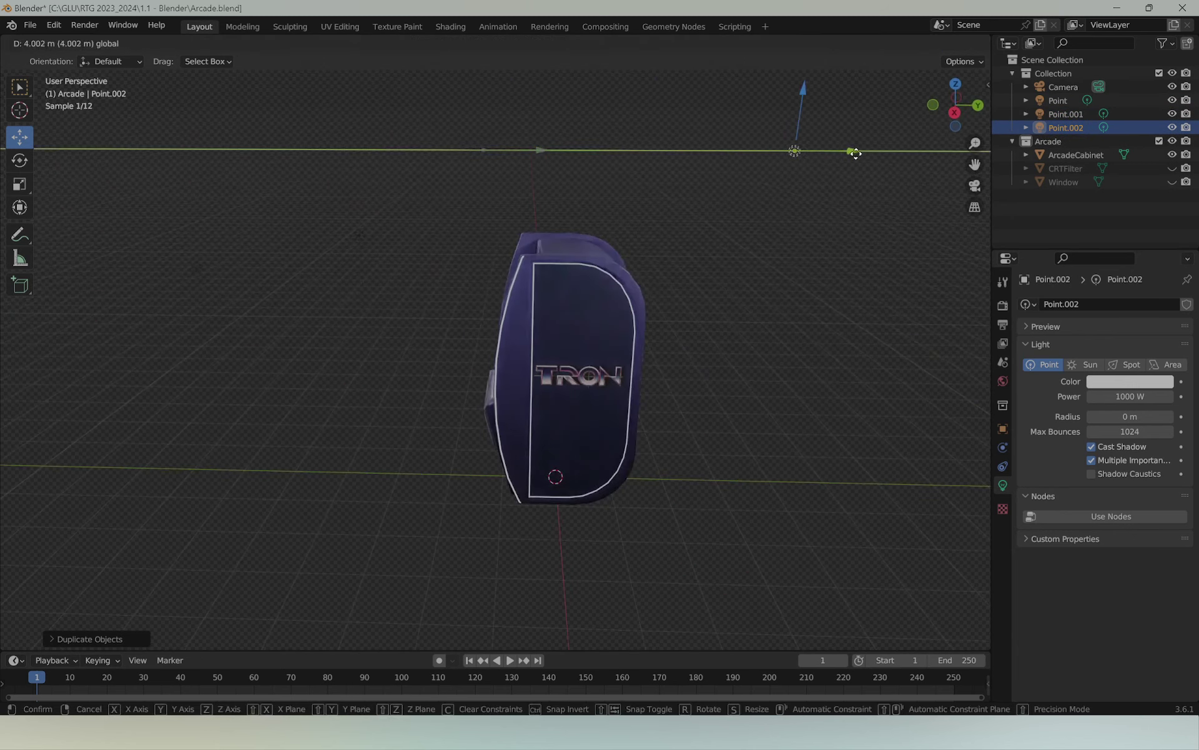
{"action": "key", "text": "shift+x"}
{"action": "left_click", "coordinate": [869, 203]}
{"action": "mouse_move", "coordinate": [696, 217]}
{"action": "middle_mouse_down"}
{"action": "mouse_move", "coordinate": [549, 218]}
{"action": "mouse_move", "coordinate": [387, 300]}
{"action": "middle_mouse_up"}
{"action": "key", "text": "g"}
{"action": "key", "text": "x"}
{"action": "left_click", "coordinate": [313, 354]}
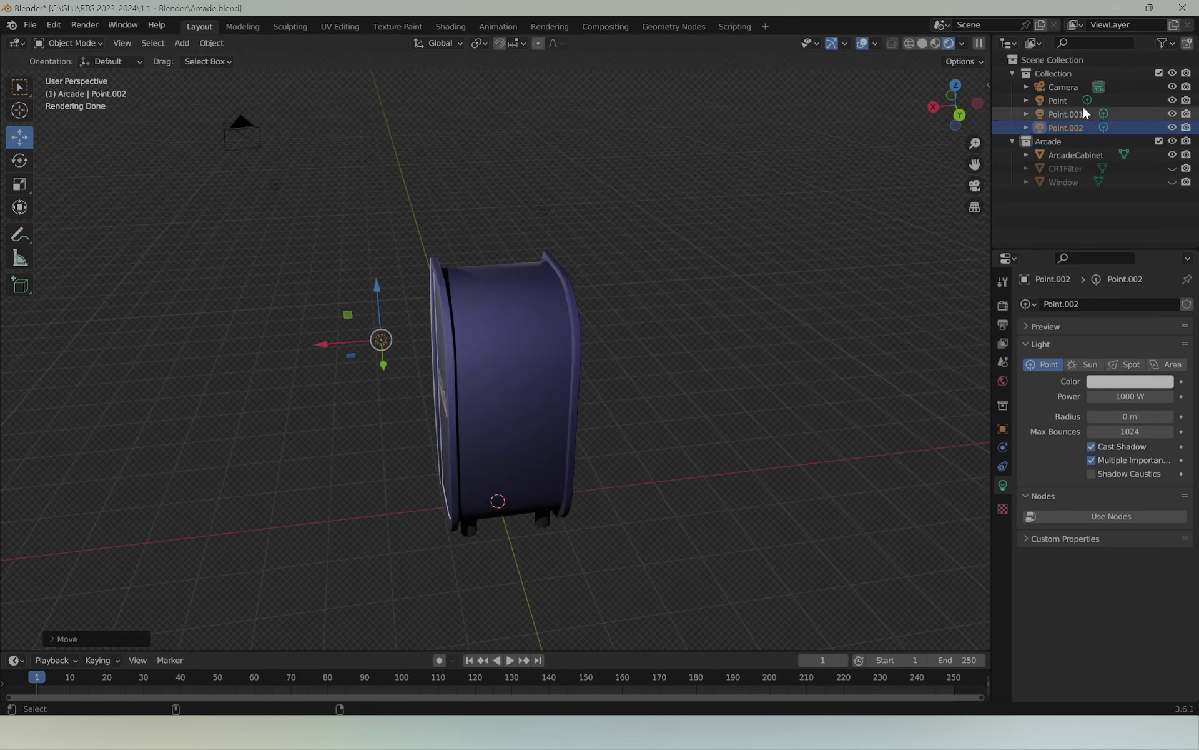
Step: Orbit around the three lights and select Point.001
{"action": "left_click", "coordinate": [1058, 100], "text": "shift"}
{"action": "mouse_move", "coordinate": [313, 372]}
{"action": "middle_mouse_down"}
{"action": "mouse_move", "coordinate": [299, 420]}
{"action": "mouse_move", "coordinate": [617, 392]}
{"action": "middle_mouse_up"}
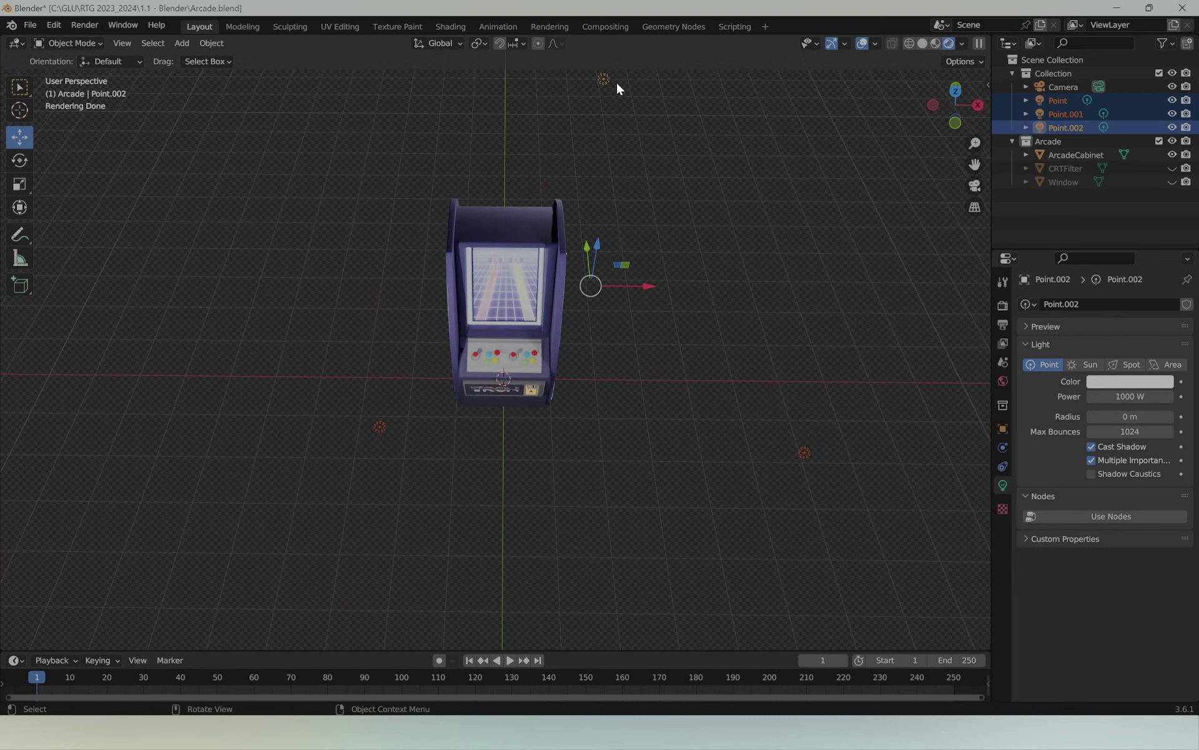
{"action": "mouse_move", "coordinate": [681, 283]}
{"action": "middle_mouse_down"}
{"action": "mouse_move", "coordinate": [567, 244]}
{"action": "mouse_move", "coordinate": [428, 222]}
{"action": "mouse_move", "coordinate": [58, 249]}
{"action": "mouse_move", "coordinate": [977, 245]}
{"action": "mouse_move", "coordinate": [960, 283]}
{"action": "middle_mouse_up"}
{"action": "mouse_move", "coordinate": [740, 304]}
{"action": "middle_mouse_down"}
{"action": "mouse_move", "coordinate": [527, 286]}
{"action": "mouse_move", "coordinate": [827, 308]}
{"action": "mouse_move", "coordinate": [481, 307]}
{"action": "mouse_move", "coordinate": [542, 321]}
{"action": "middle_mouse_up"}
{"action": "scroll", "coordinate": [488, 320], "scroll_direction": "up", "scroll_amount": 2}
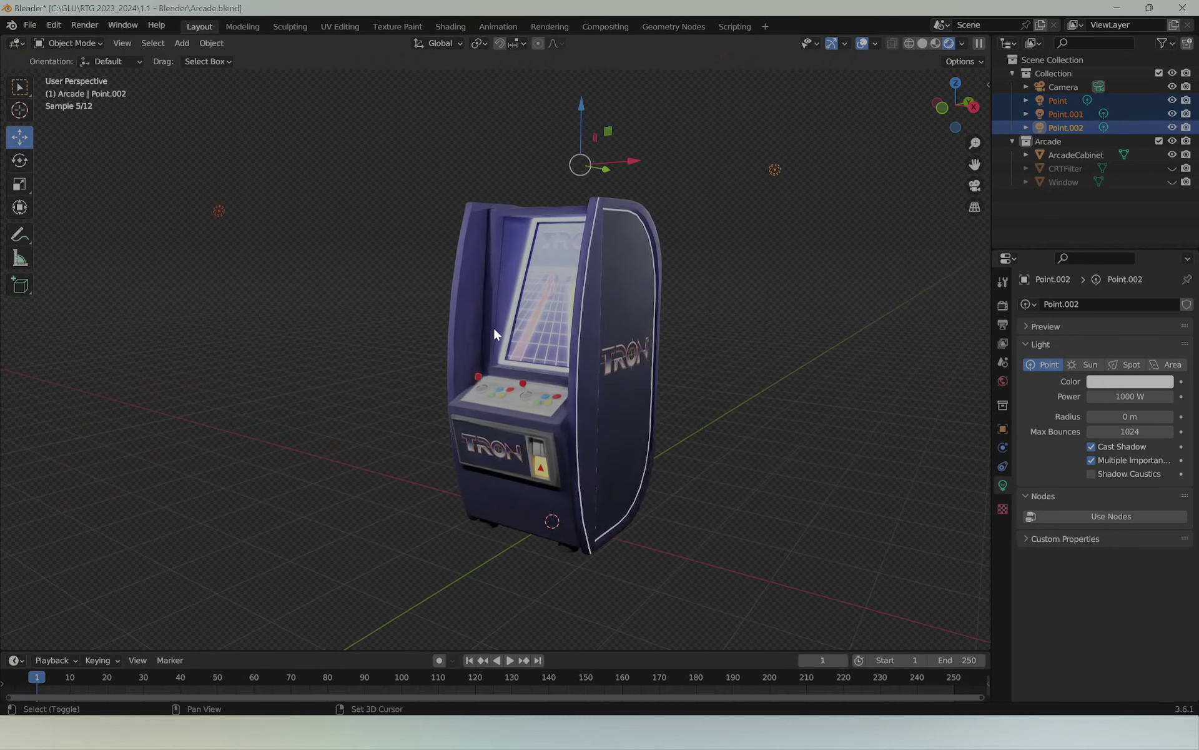
{"action": "left_click", "coordinate": [216, 209]}
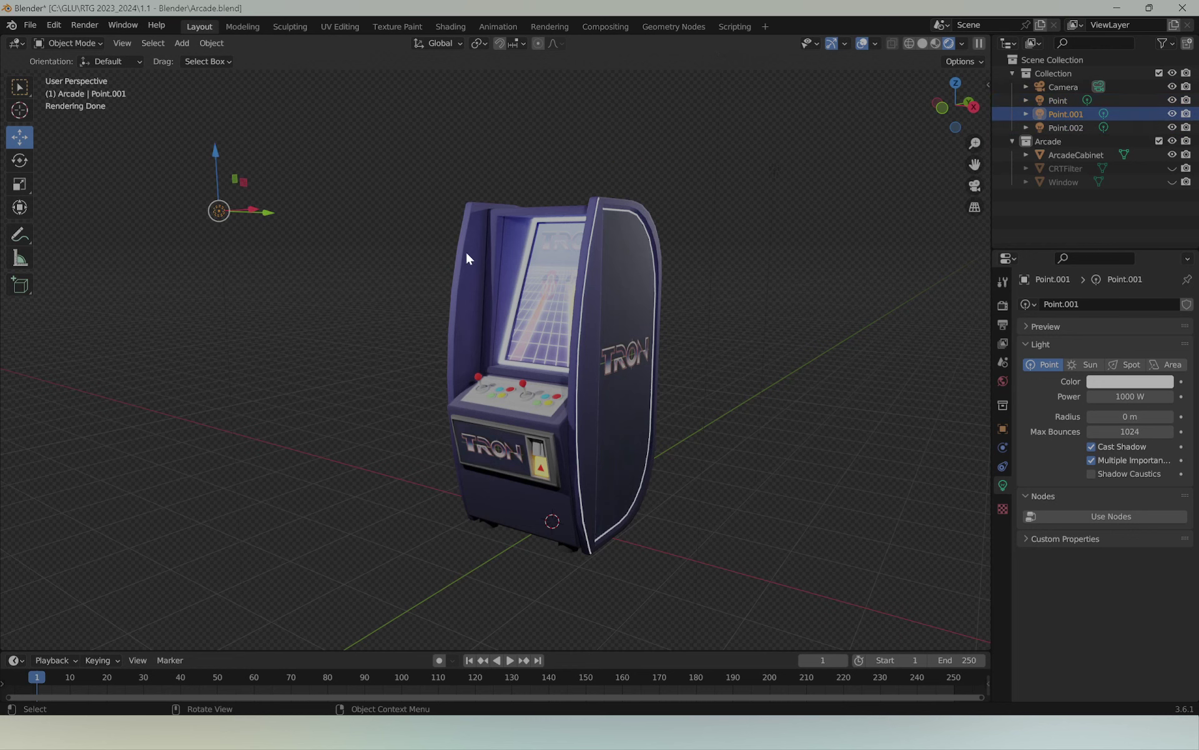
{"action": "middle_click_drag", "start_coordinate": [466, 250], "coordinate": [621, 263]}
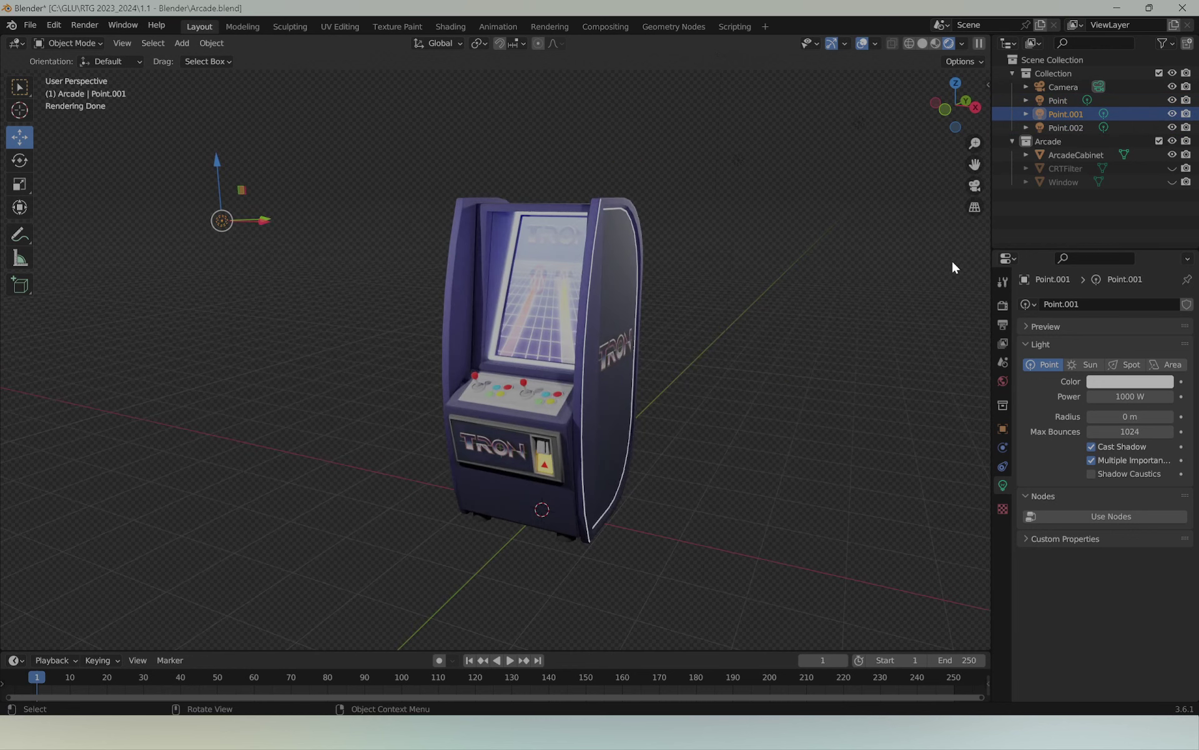
{"action": "mouse_move", "coordinate": [744, 297]}
{"action": "middle_mouse_down"}
{"action": "mouse_move", "coordinate": [763, 316]}
{"action": "mouse_move", "coordinate": [793, 300]}
{"action": "middle_mouse_up"}
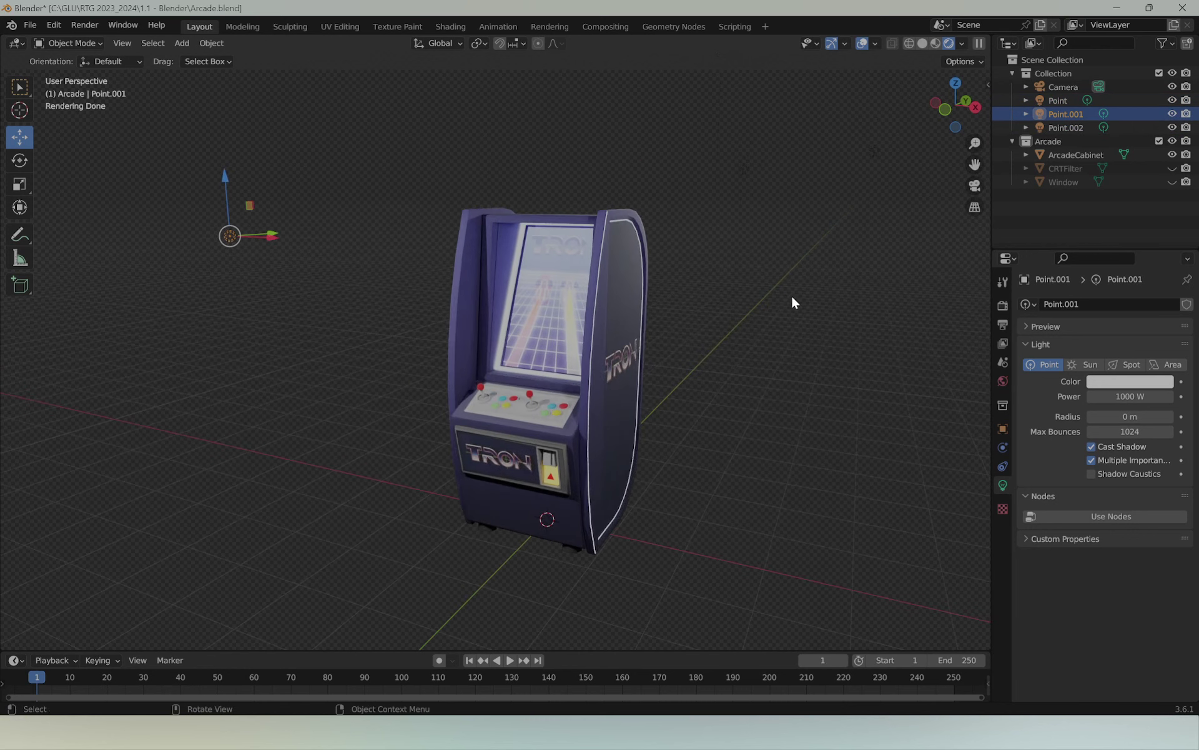
Step: Tint Point.001 pinkish red and Point.002 light blue (H 0.601, S 0.598)
{"action": "left_click", "coordinate": [1140, 382]}
{"action": "left_click_drag", "start_coordinate": [1100, 348], "coordinate": [1125, 348]}
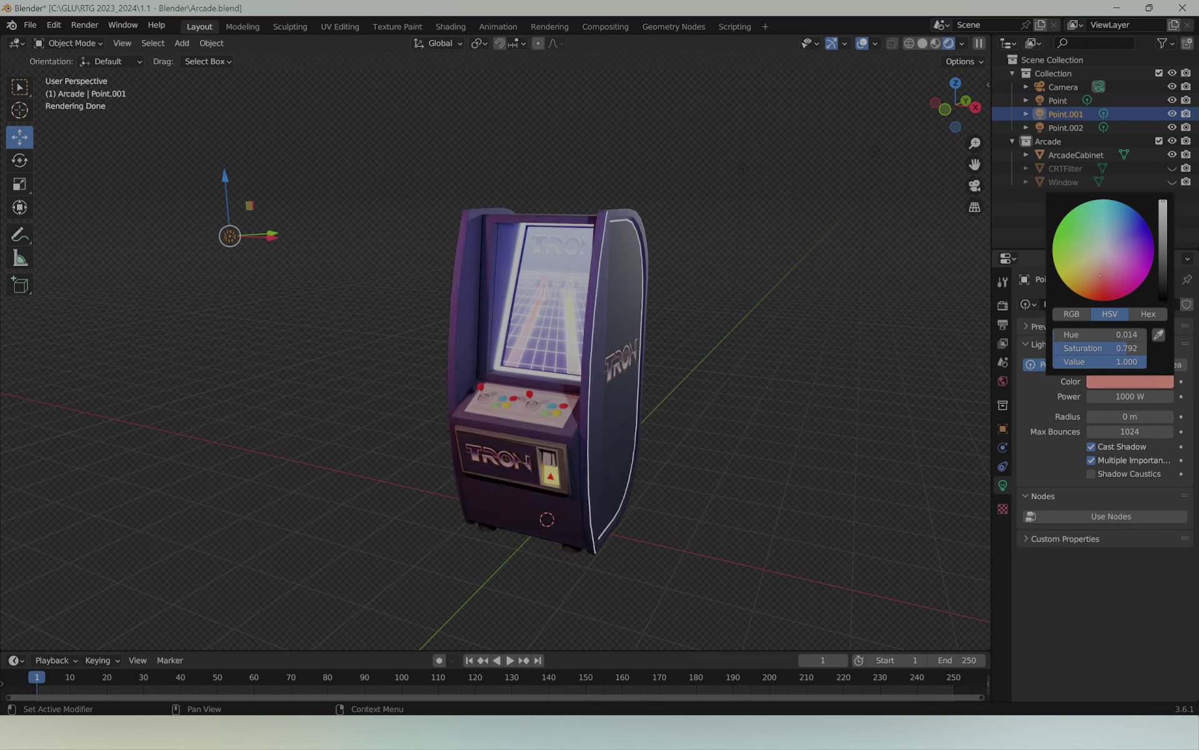
{"action": "left_click", "coordinate": [744, 173]}
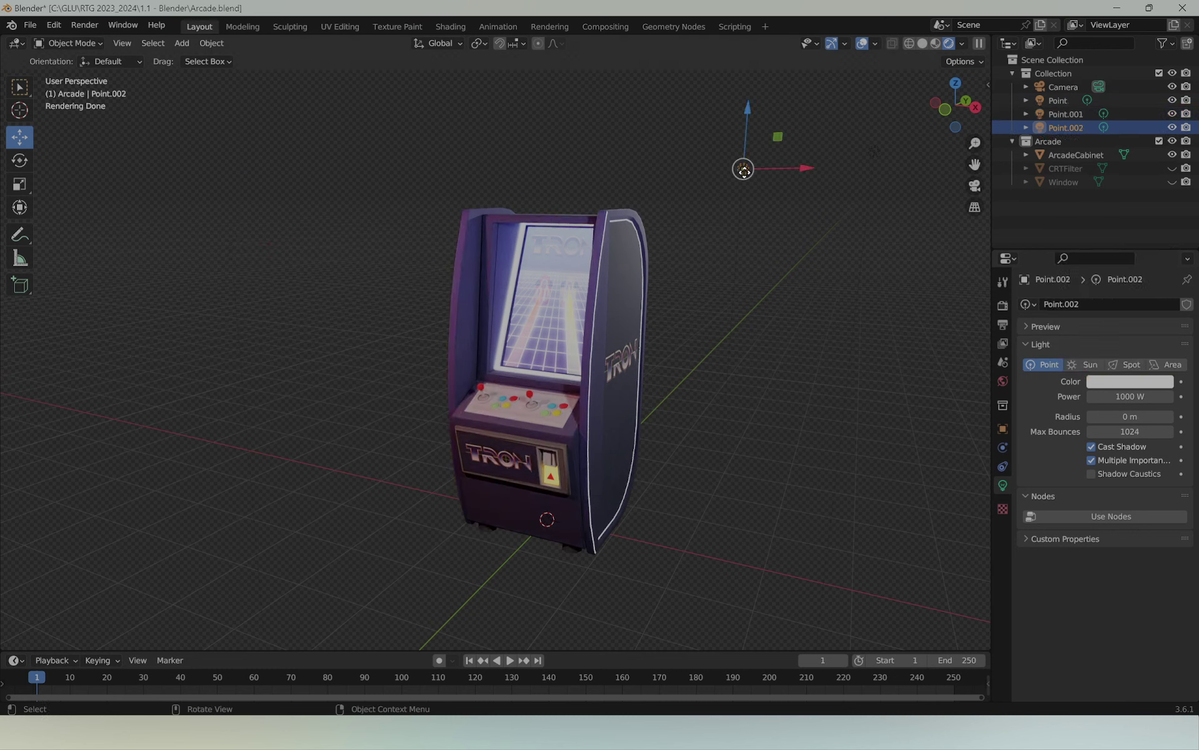
{"action": "left_click", "coordinate": [1129, 383]}
{"action": "left_click", "coordinate": [1108, 241]}
{"action": "left_click_drag", "start_coordinate": [1108, 242], "coordinate": [1112, 235]}
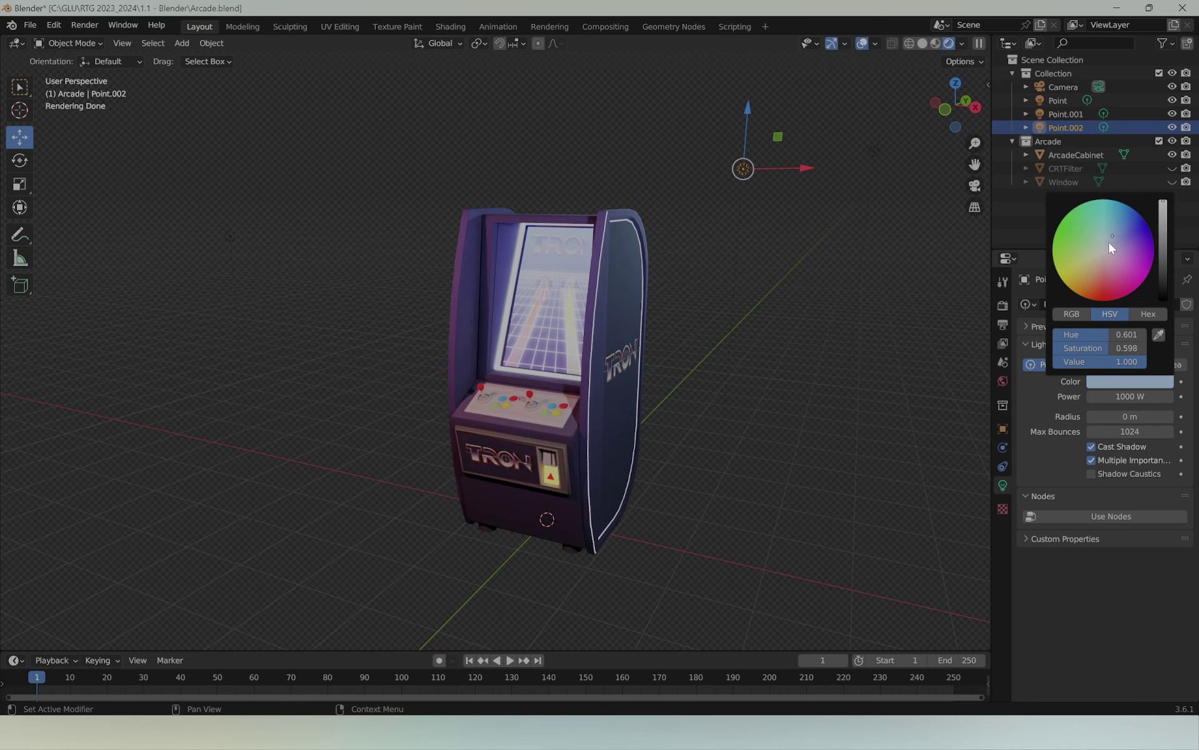
Step: Raise Point.002's power to 1400 W and orbit the cabinet to check the lighting
{"action": "middle_click_drag", "start_coordinate": [850, 325], "coordinate": [847, 343]}
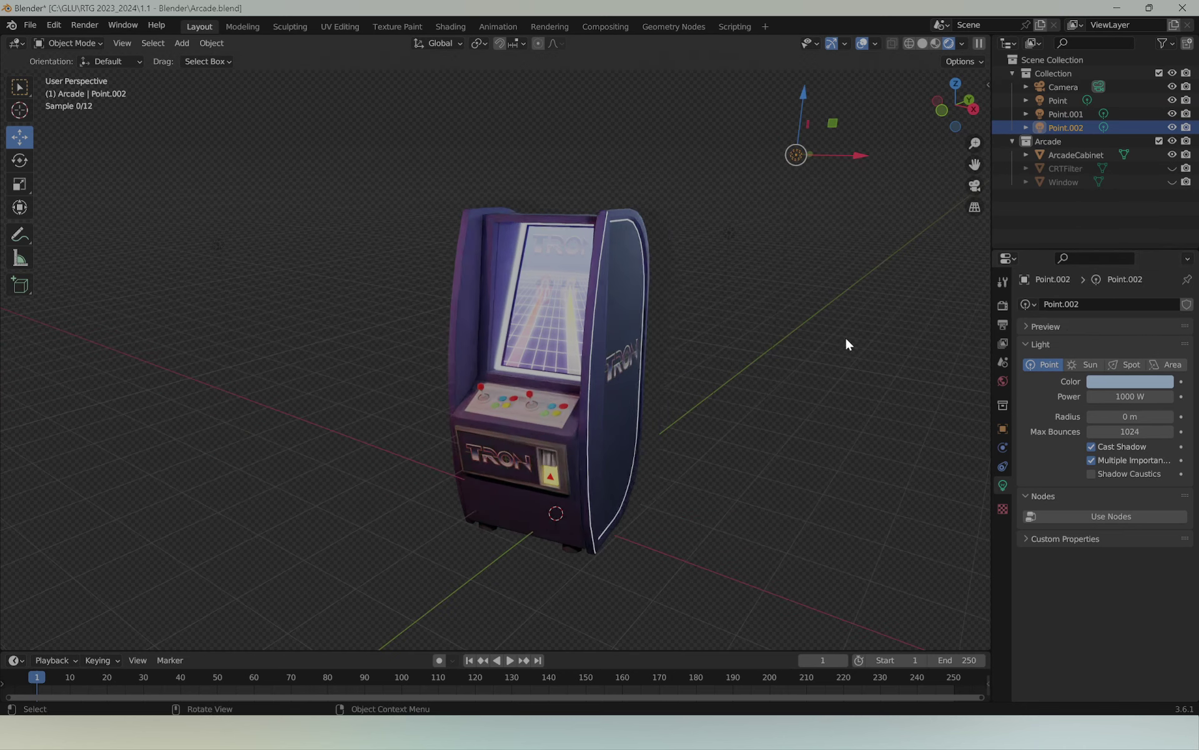
{"action": "left_click", "coordinate": [1124, 396]}
{"action": "type", "text": "0"}
{"action": "key", "text": "Return"}
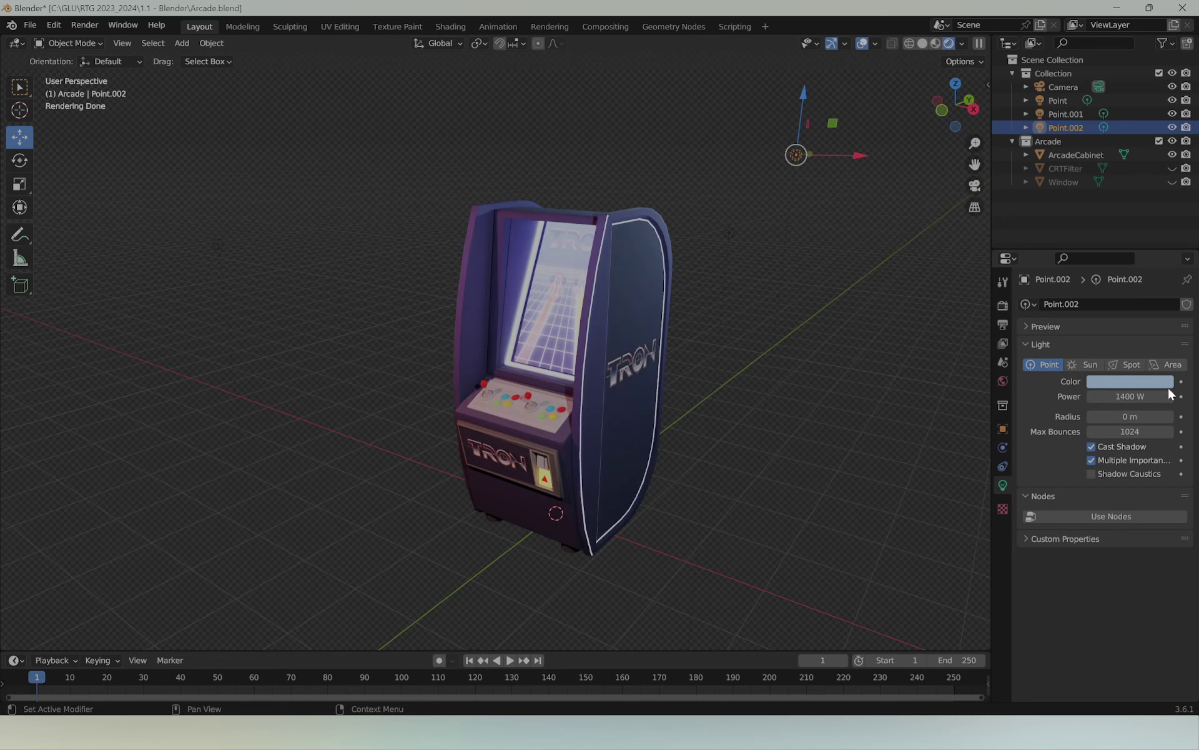
{"action": "mouse_move", "coordinate": [727, 297]}
{"action": "middle_mouse_down"}
{"action": "mouse_move", "coordinate": [620, 335]}
{"action": "mouse_move", "coordinate": [516, 299]}
{"action": "middle_mouse_up"}
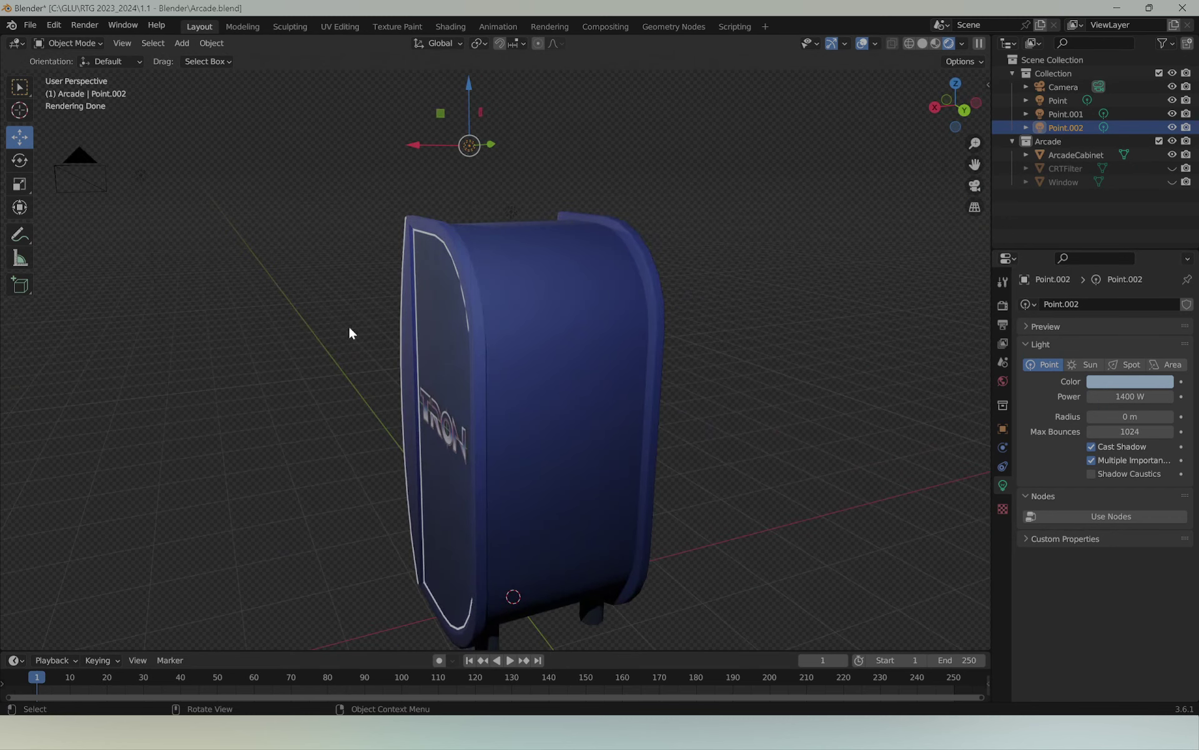
{"action": "mouse_move", "coordinate": [350, 333]}
{"action": "middle_mouse_down"}
{"action": "mouse_move", "coordinate": [339, 340]}
{"action": "mouse_move", "coordinate": [550, 329]}
{"action": "mouse_move", "coordinate": [621, 311]}
{"action": "middle_mouse_up"}
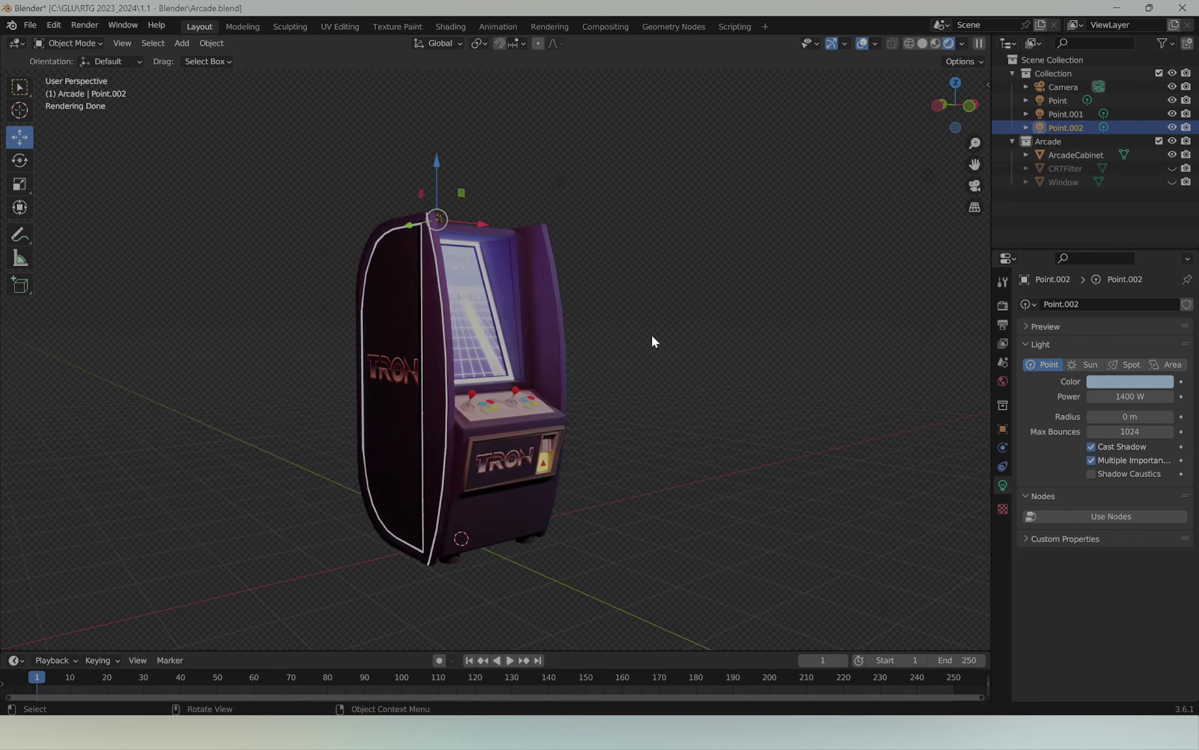
{"action": "mouse_move", "coordinate": [729, 326]}
{"action": "middle_mouse_down"}
{"action": "mouse_move", "coordinate": [594, 334]}
{"action": "mouse_move", "coordinate": [638, 313]}
{"action": "mouse_move", "coordinate": [701, 327]}
{"action": "mouse_move", "coordinate": [781, 300]}
{"action": "middle_mouse_up"}
{"action": "left_click", "coordinate": [680, 301]}
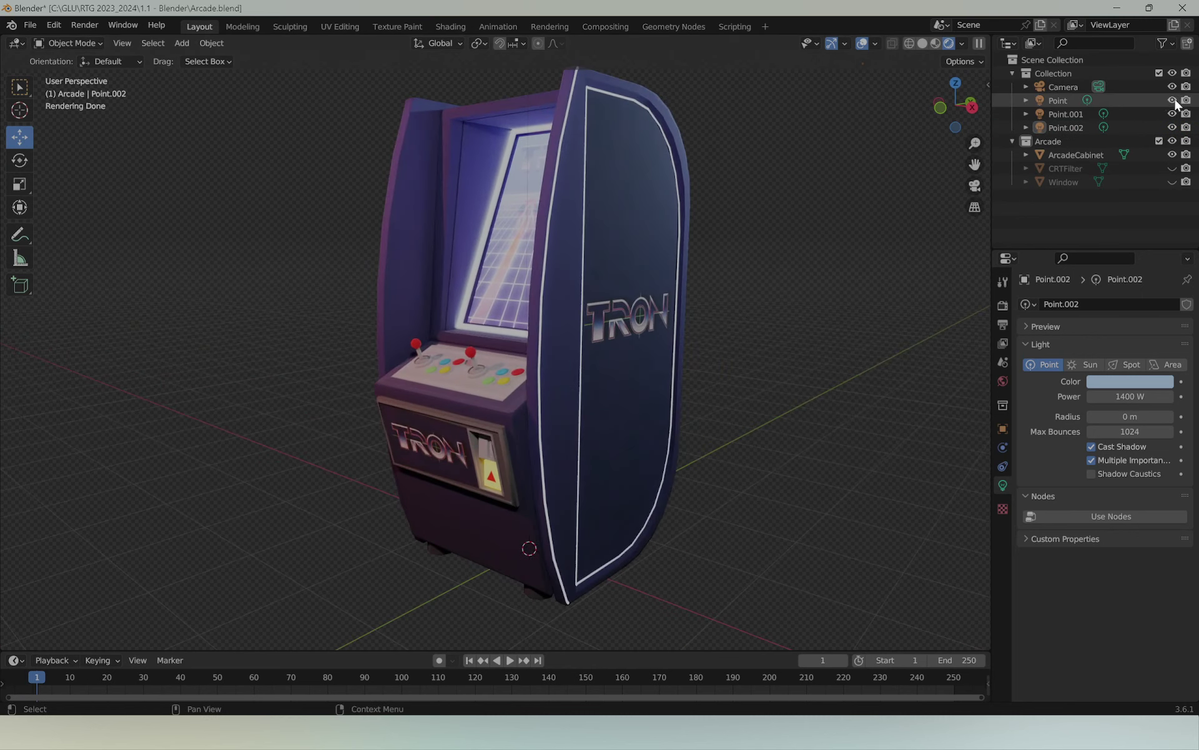
{"action": "left_click", "coordinate": [1068, 112]}
{"action": "left_click", "coordinate": [1172, 113]}
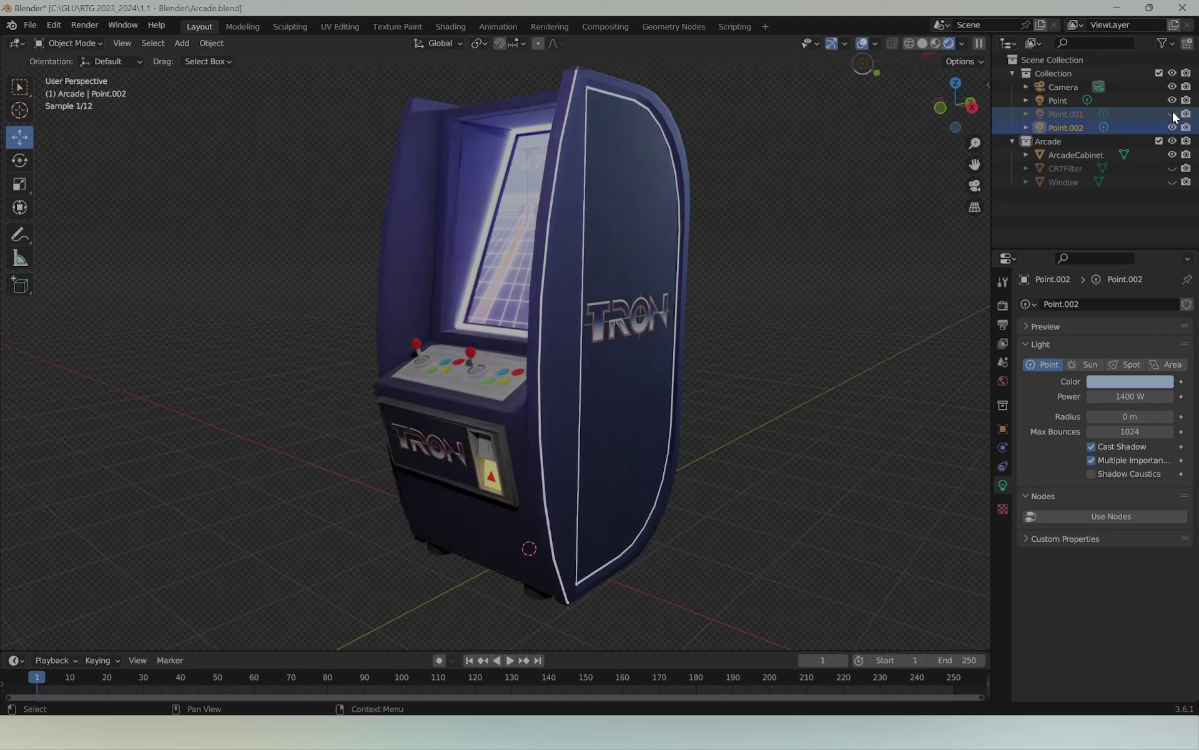
{"action": "left_click", "coordinate": [1172, 114]}
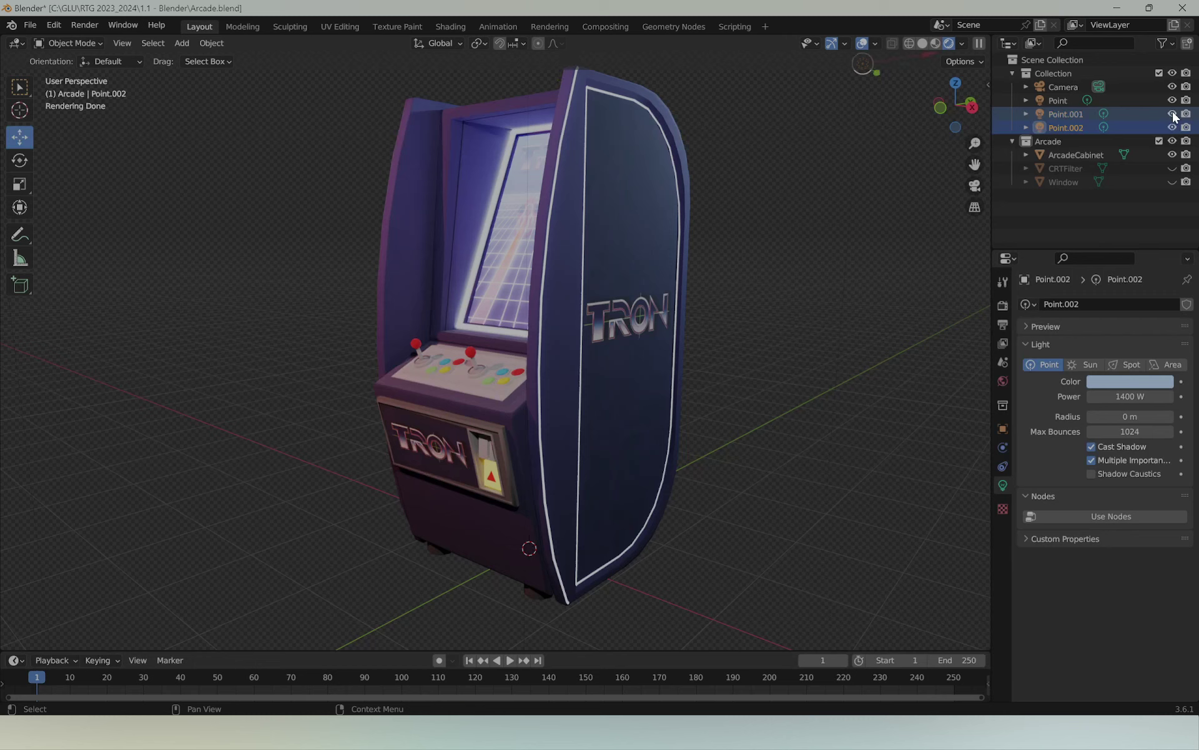
{"action": "left_click", "coordinate": [1172, 113]}
{"action": "left_click", "coordinate": [1172, 114]}
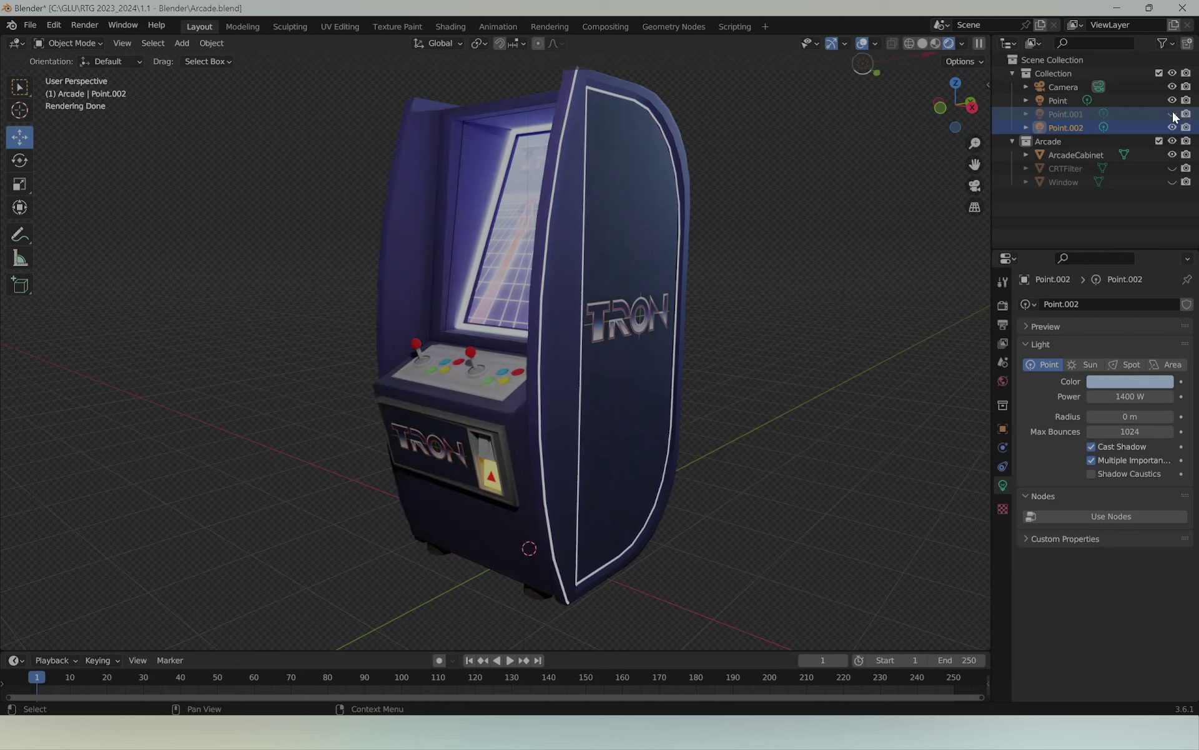
{"action": "left_click", "coordinate": [1172, 113]}
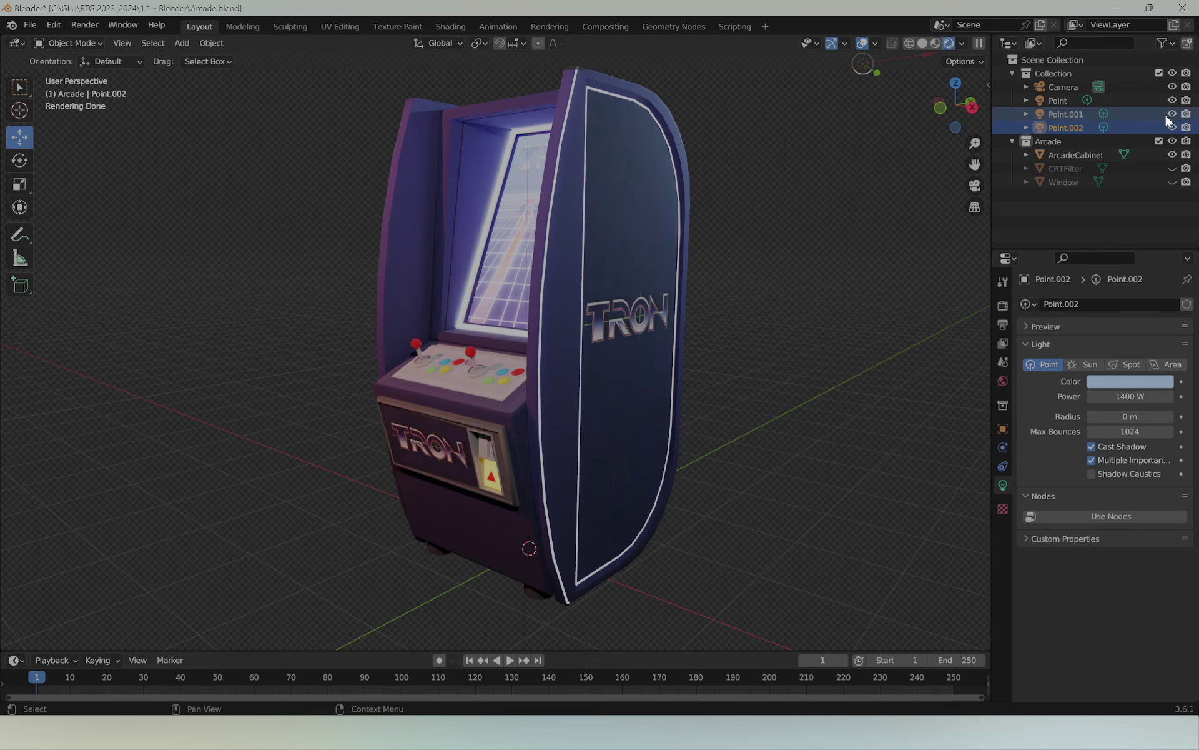
{"action": "mouse_move", "coordinate": [474, 244]}
{"action": "middle_mouse_down"}
{"action": "mouse_move", "coordinate": [734, 245]}
{"action": "mouse_move", "coordinate": [519, 244]}
{"action": "mouse_move", "coordinate": [737, 223]}
{"action": "middle_mouse_up"}
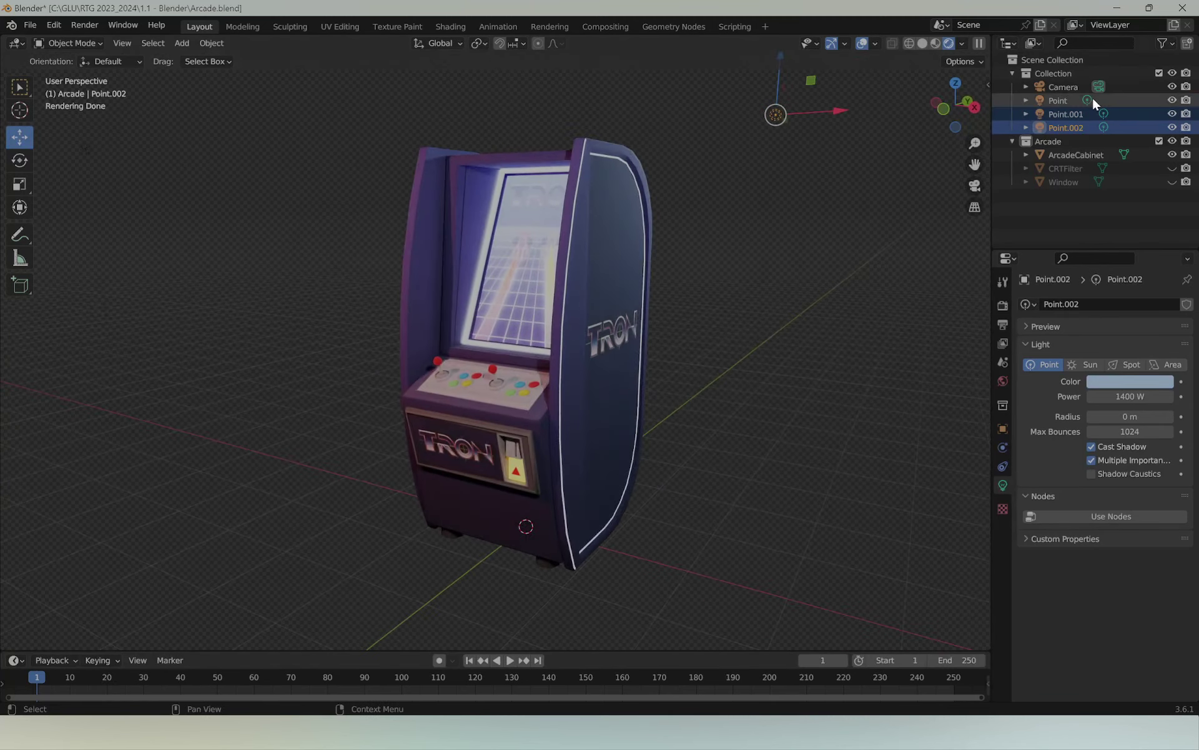
{"action": "mouse_move", "coordinate": [695, 276]}
{"action": "middle_mouse_down"}
{"action": "mouse_move", "coordinate": [729, 290]}
{"action": "mouse_move", "coordinate": [585, 300]}
{"action": "mouse_move", "coordinate": [546, 287]}
{"action": "middle_mouse_up"}
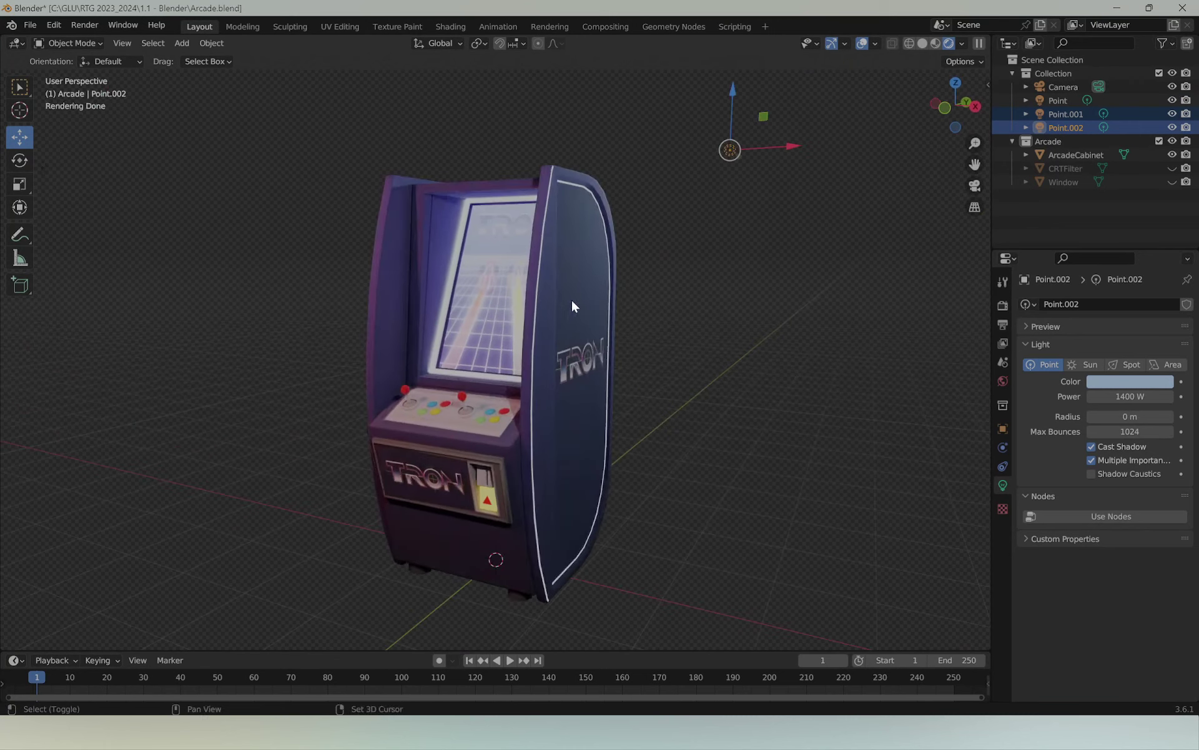
{"action": "middle_click_drag", "start_coordinate": [624, 287], "coordinate": [849, 285]}
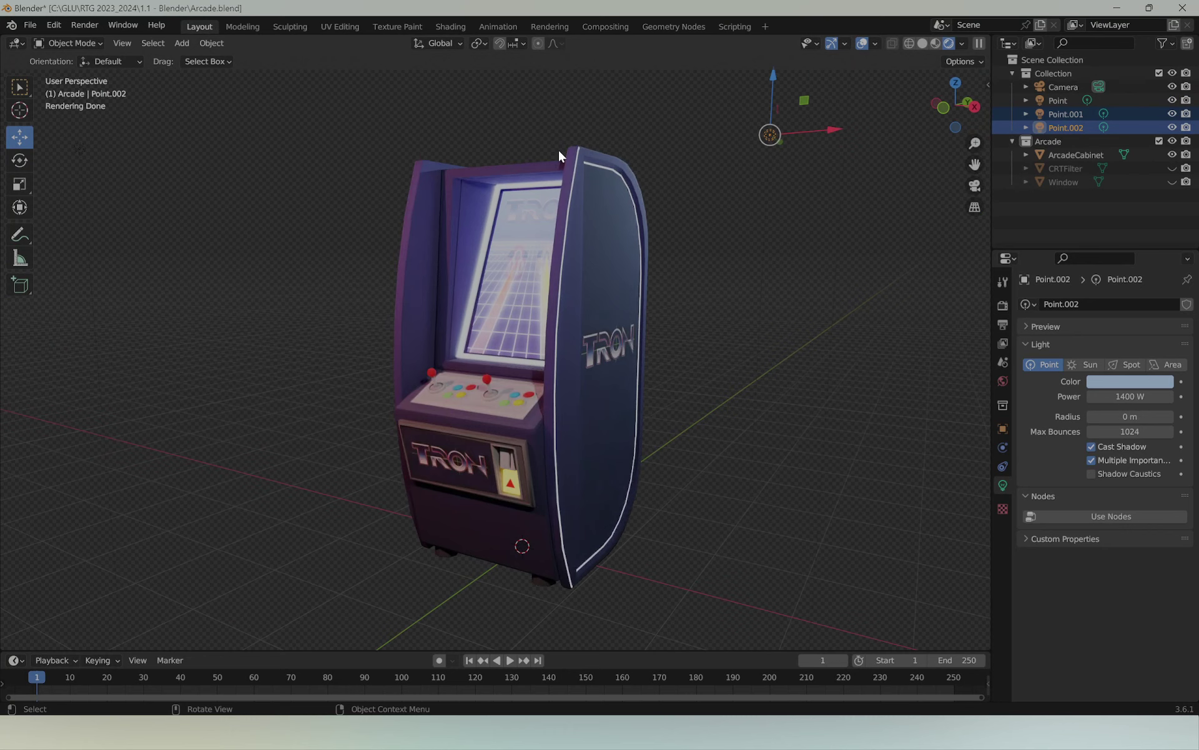
{"action": "mouse_move", "coordinate": [722, 417]}
{"action": "middle_mouse_down"}
{"action": "mouse_move", "coordinate": [643, 428]}
{"action": "mouse_move", "coordinate": [660, 431]}
{"action": "middle_mouse_up"}
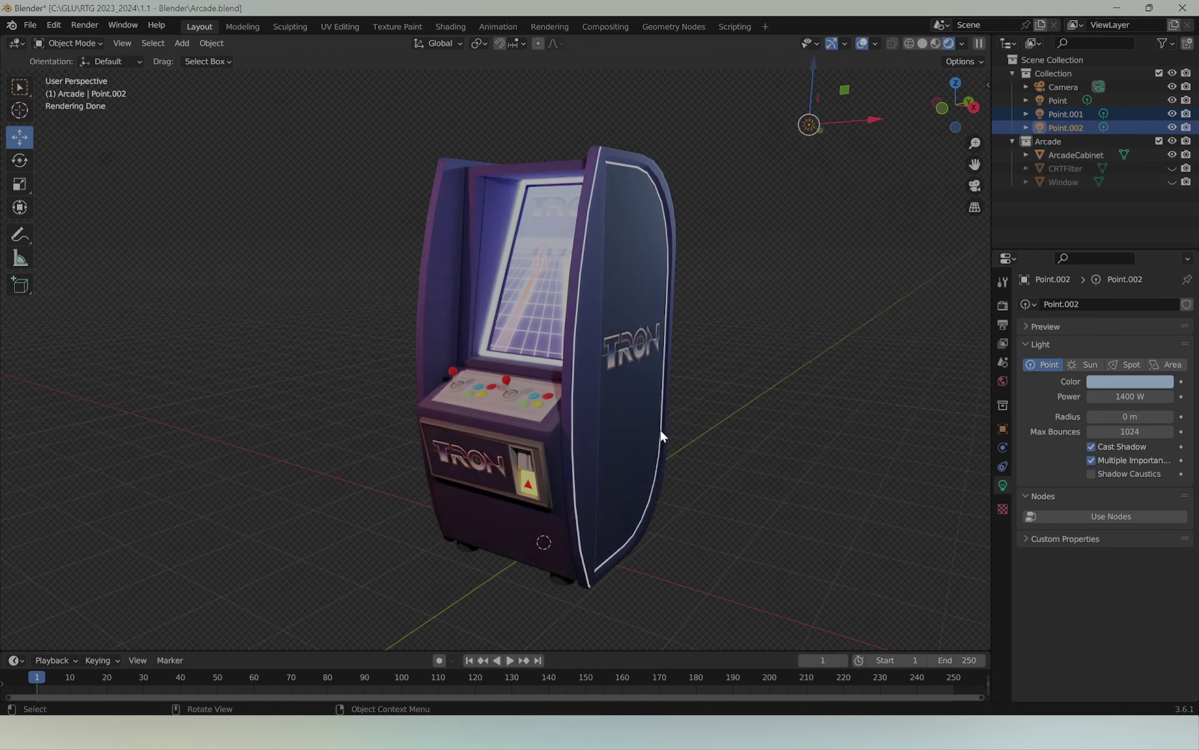
Step: Render the cabinet with F12, then delete Point, Point.001 and Point.002
{"action": "key", "text": "F12"}
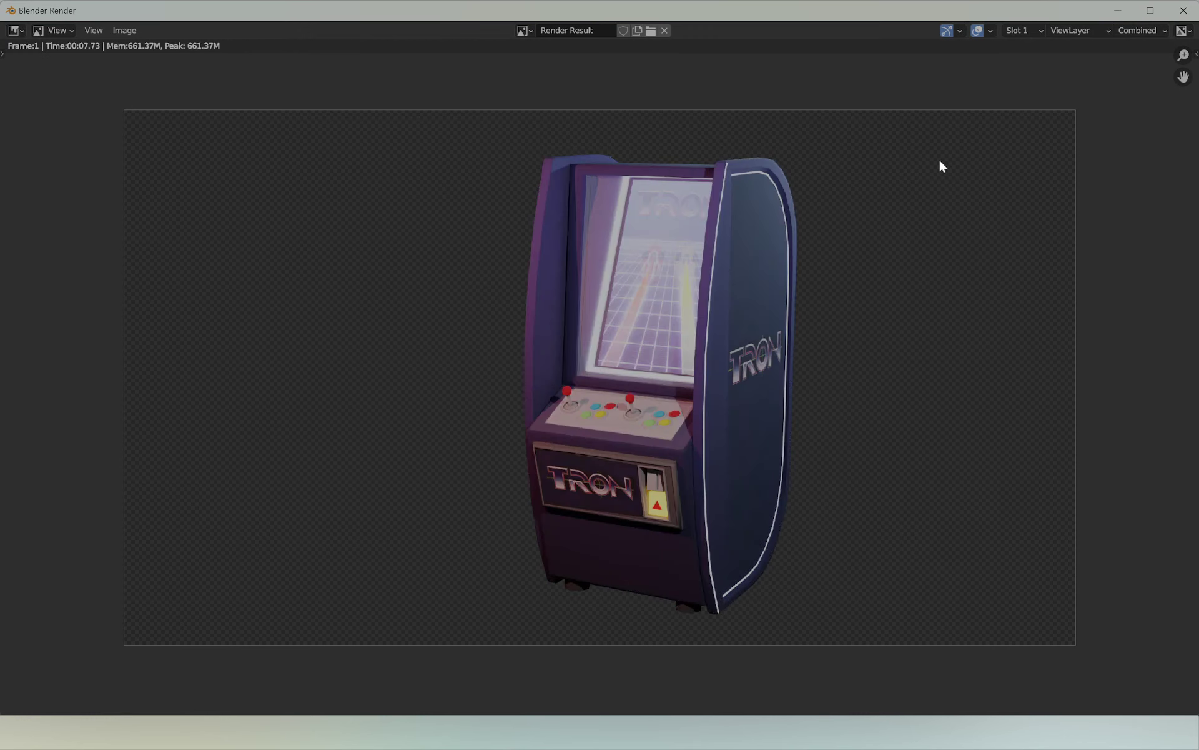
{"action": "left_click", "coordinate": [1183, 10]}
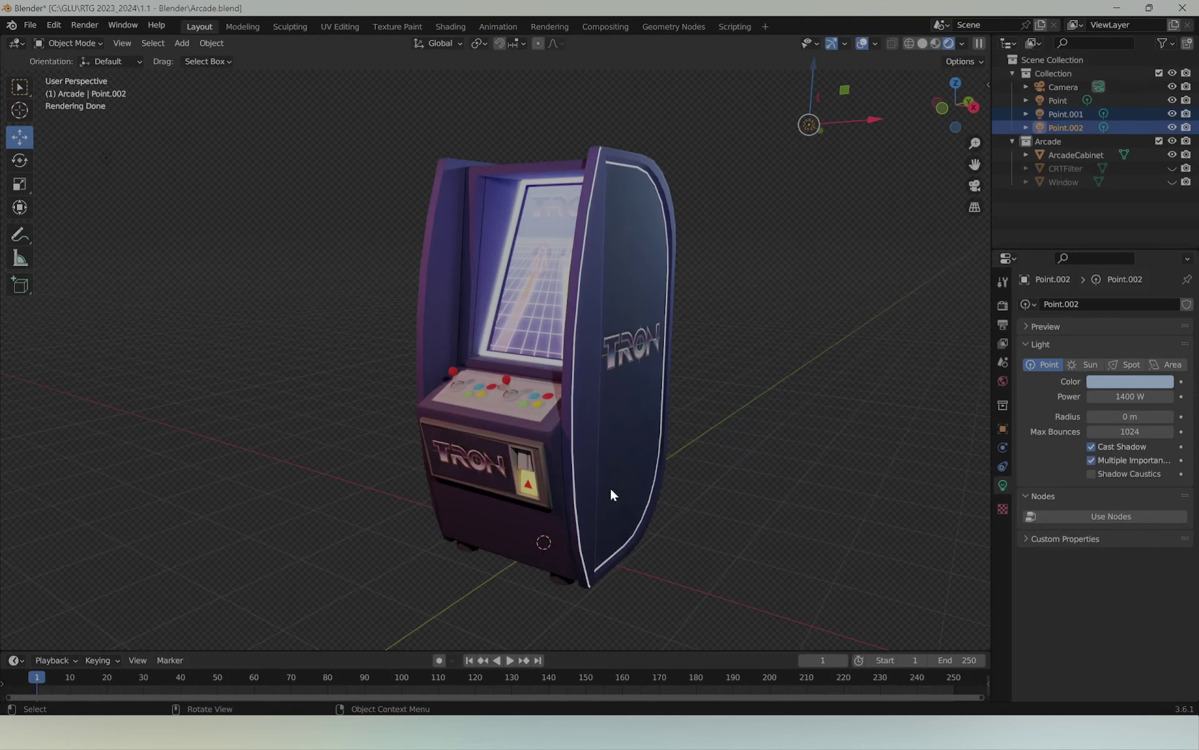
{"action": "left_click", "coordinate": [1057, 100]}
{"action": "left_click", "coordinate": [1065, 127]}
{"action": "left_click", "coordinate": [1062, 99], "text": "shift"}
{"action": "key", "text": "x"}
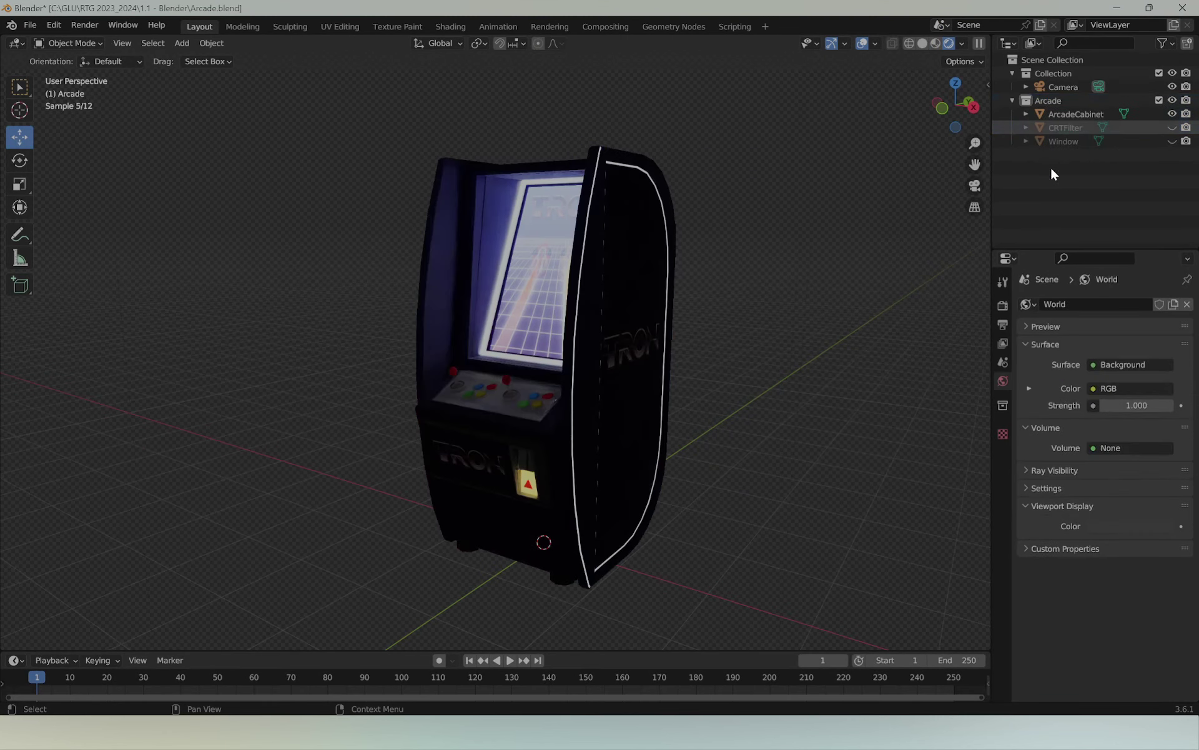
{"action": "mouse_move", "coordinate": [804, 209]}
{"action": "middle_mouse_down"}
{"action": "mouse_move", "coordinate": [840, 236]}
{"action": "mouse_move", "coordinate": [843, 215]}
{"action": "middle_mouse_up"}
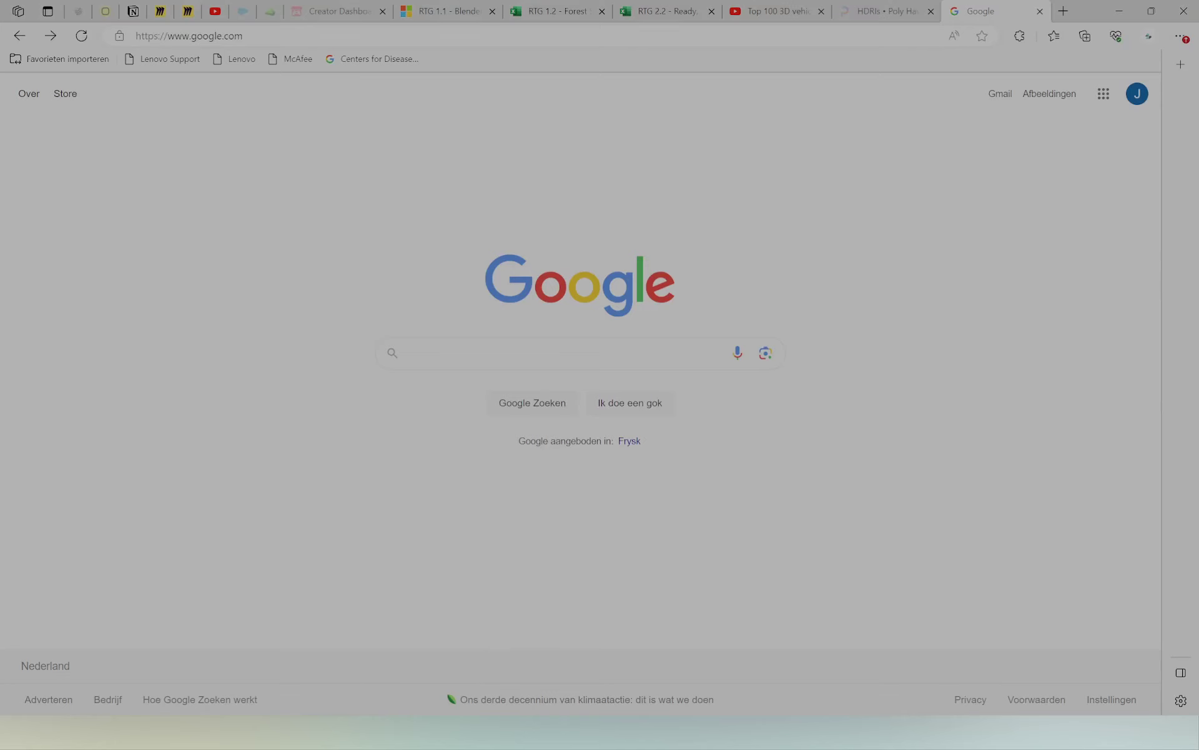
Step: Search Google for 'hdri' and open the Poly Haven HDRIs result
{"action": "left_click", "coordinate": [537, 353]}
{"action": "type", "text": "hdr"}
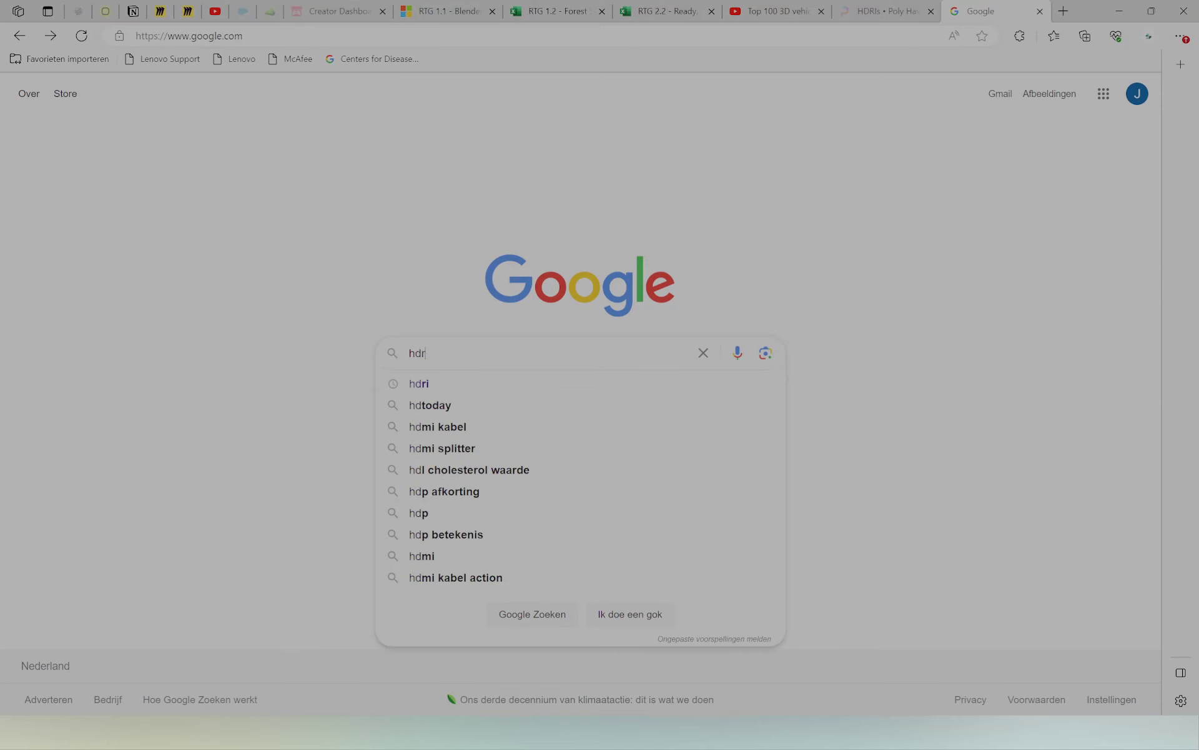
{"action": "type", "text": "i"}
{"action": "key", "text": "Return"}
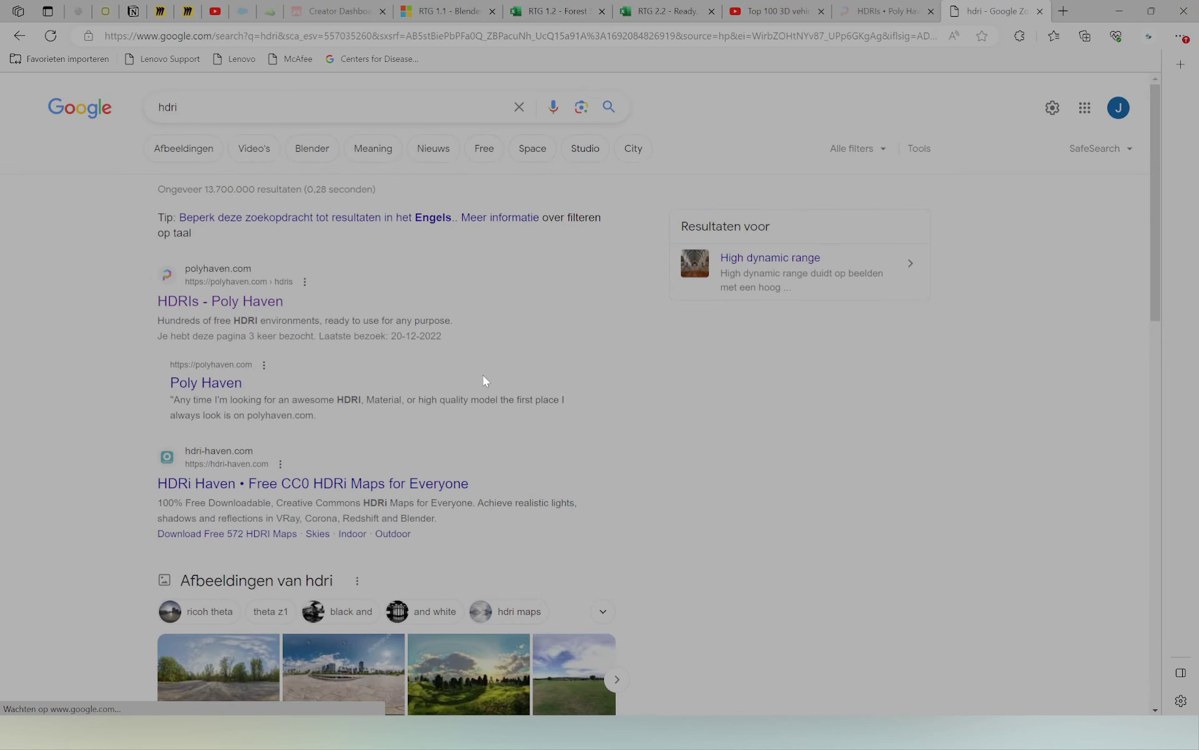
{"action": "left_click", "coordinate": [225, 305]}
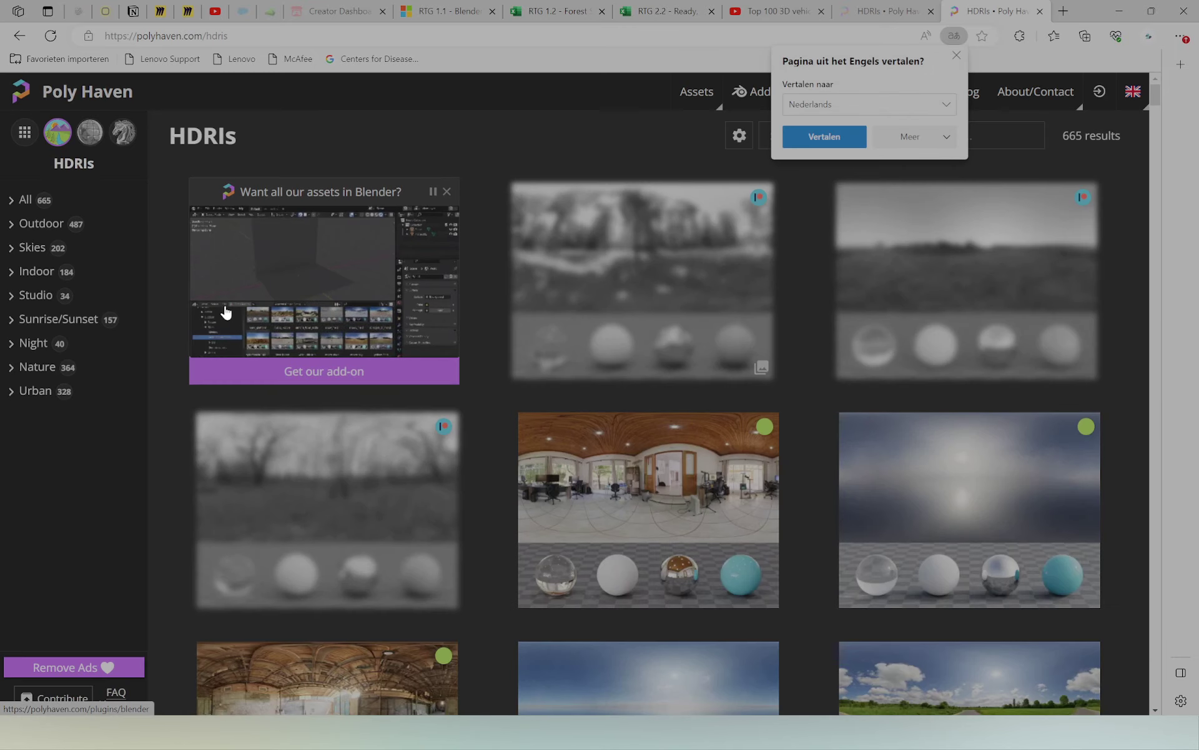
Step: Dismiss the translation offer and sort the HDRIs by Latest
{"action": "left_click", "coordinate": [957, 55]}
{"action": "left_click", "coordinate": [861, 138]}
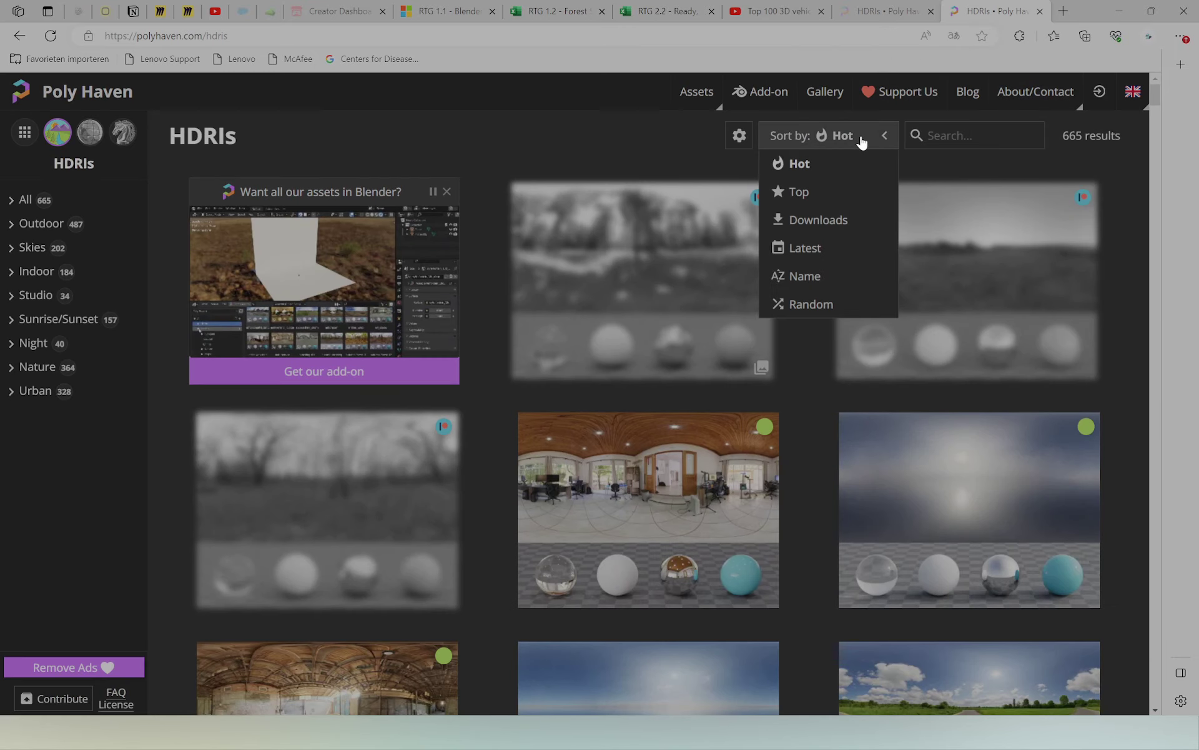
{"action": "left_click", "coordinate": [814, 247]}
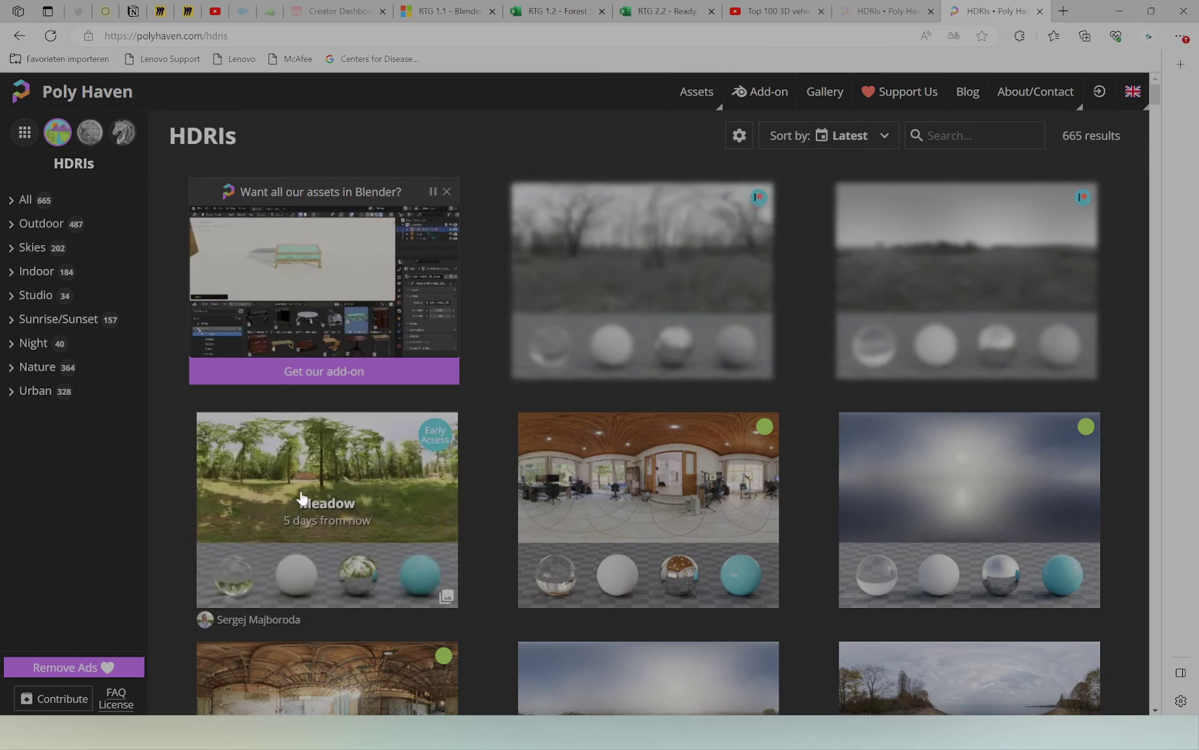
{"action": "scroll", "coordinate": [1133, 386], "scroll_direction": "down", "scroll_amount": 5}
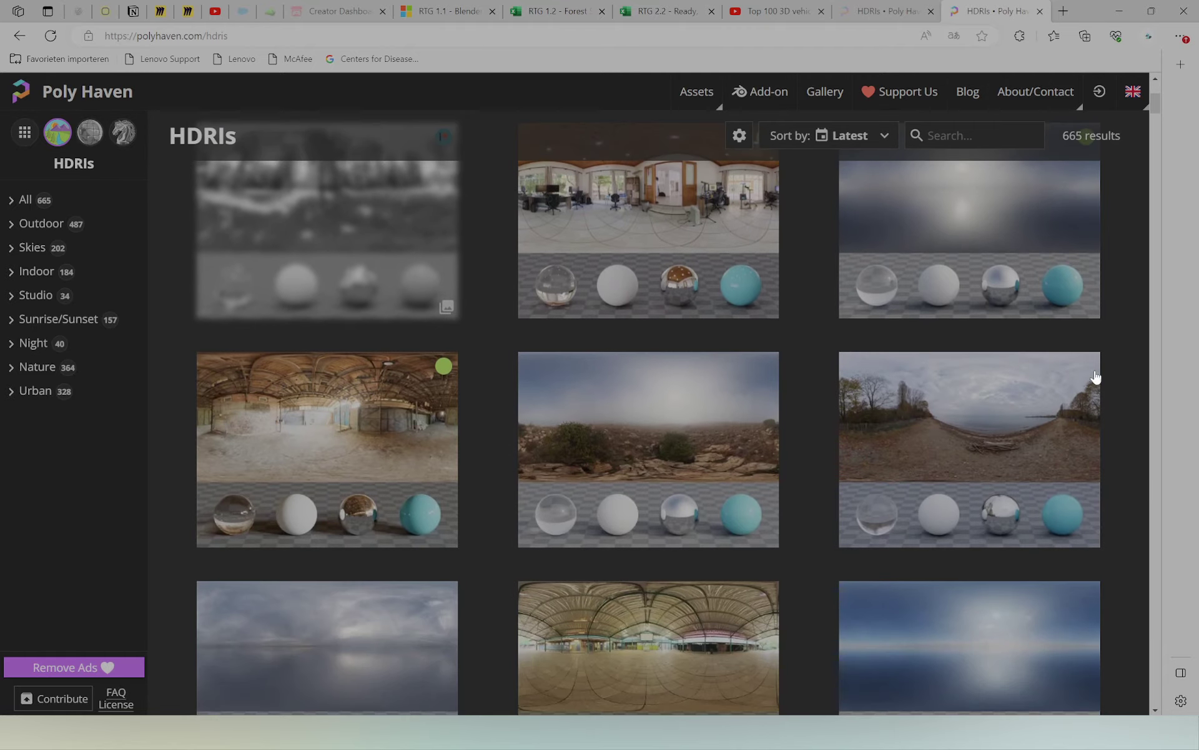
{"action": "scroll", "coordinate": [1037, 459], "scroll_direction": "down", "scroll_amount": 3}
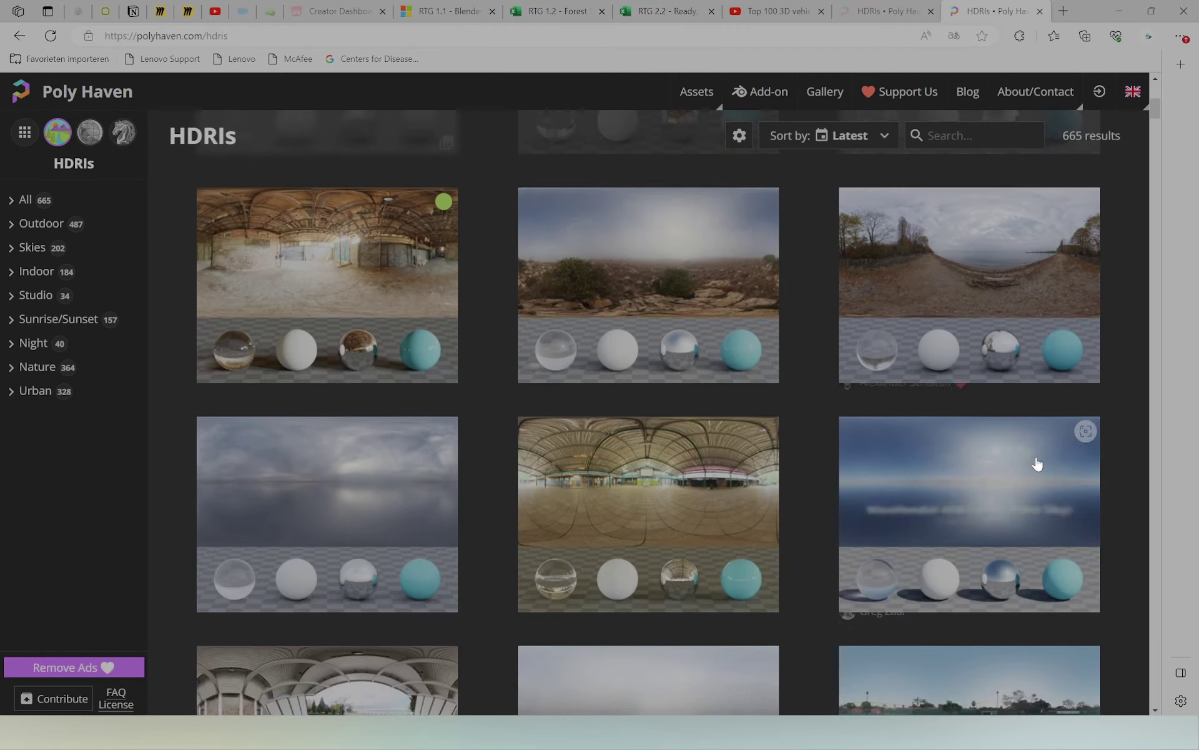
{"action": "scroll", "coordinate": [690, 430], "scroll_direction": "up", "scroll_amount": 2}
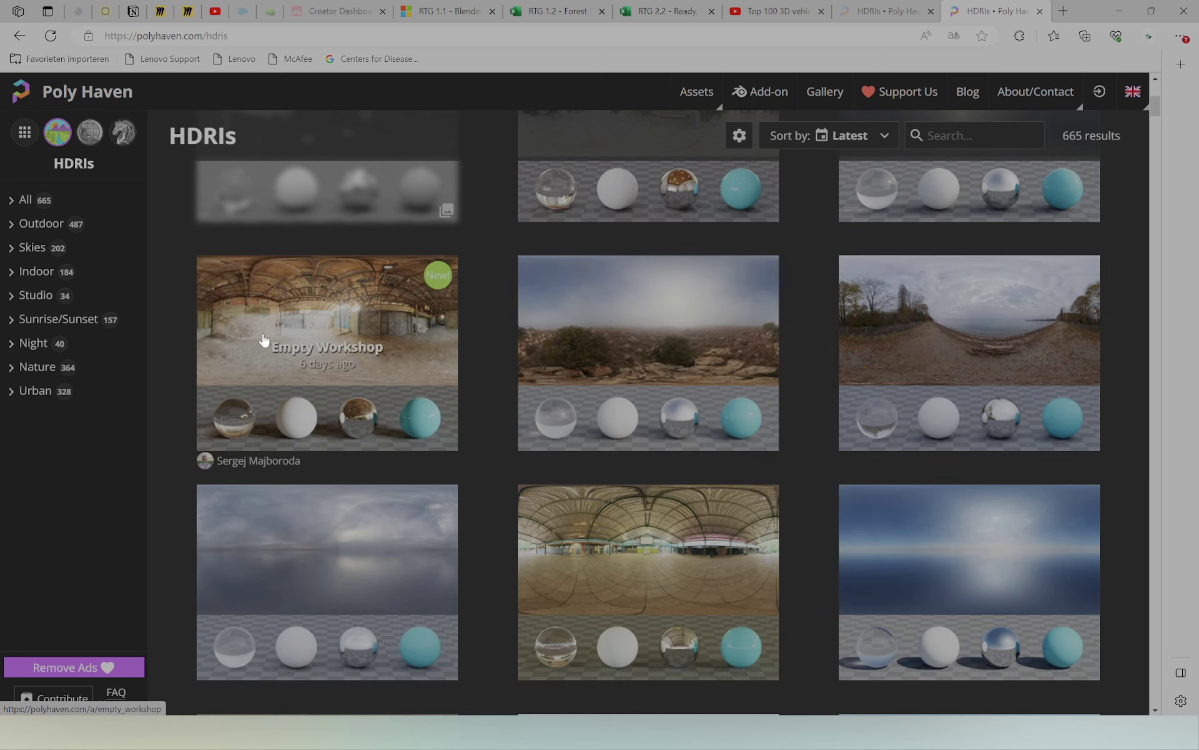
{"action": "scroll", "coordinate": [461, 398], "scroll_direction": "down", "scroll_amount": 3}
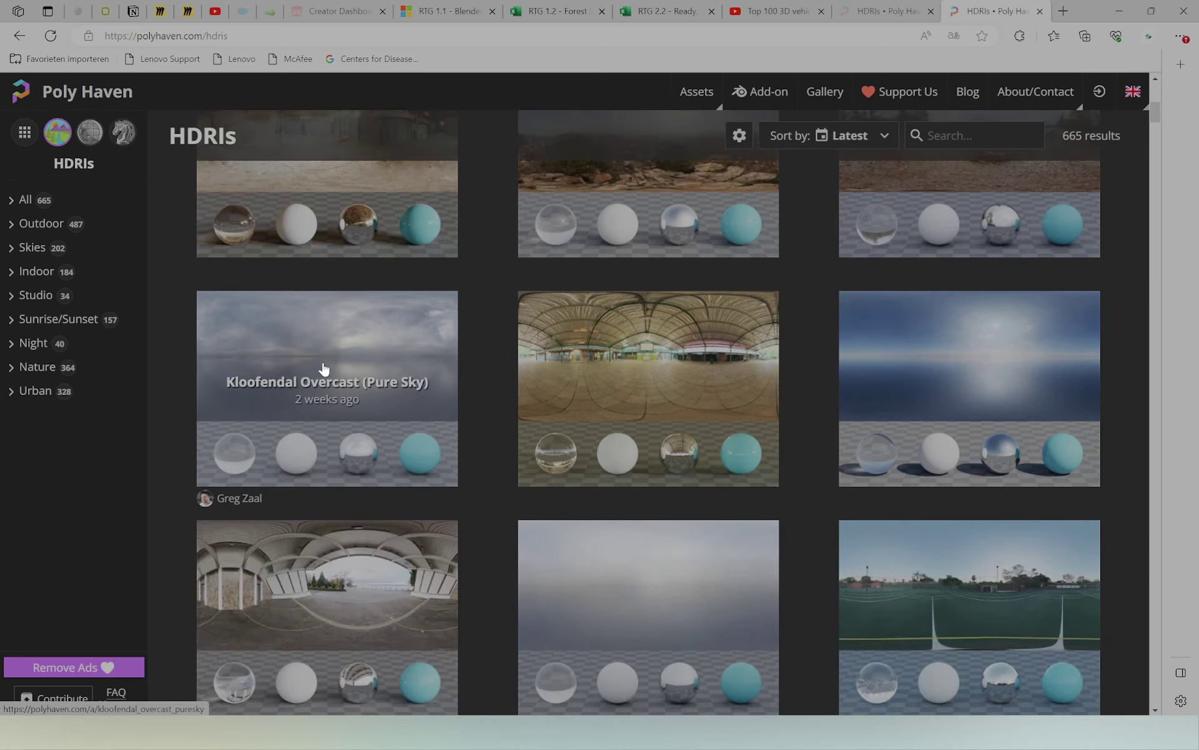
{"action": "scroll", "coordinate": [1002, 344], "scroll_direction": "down", "scroll_amount": 2}
{"action": "scroll", "coordinate": [1005, 349], "scroll_direction": "down", "scroll_amount": 3}
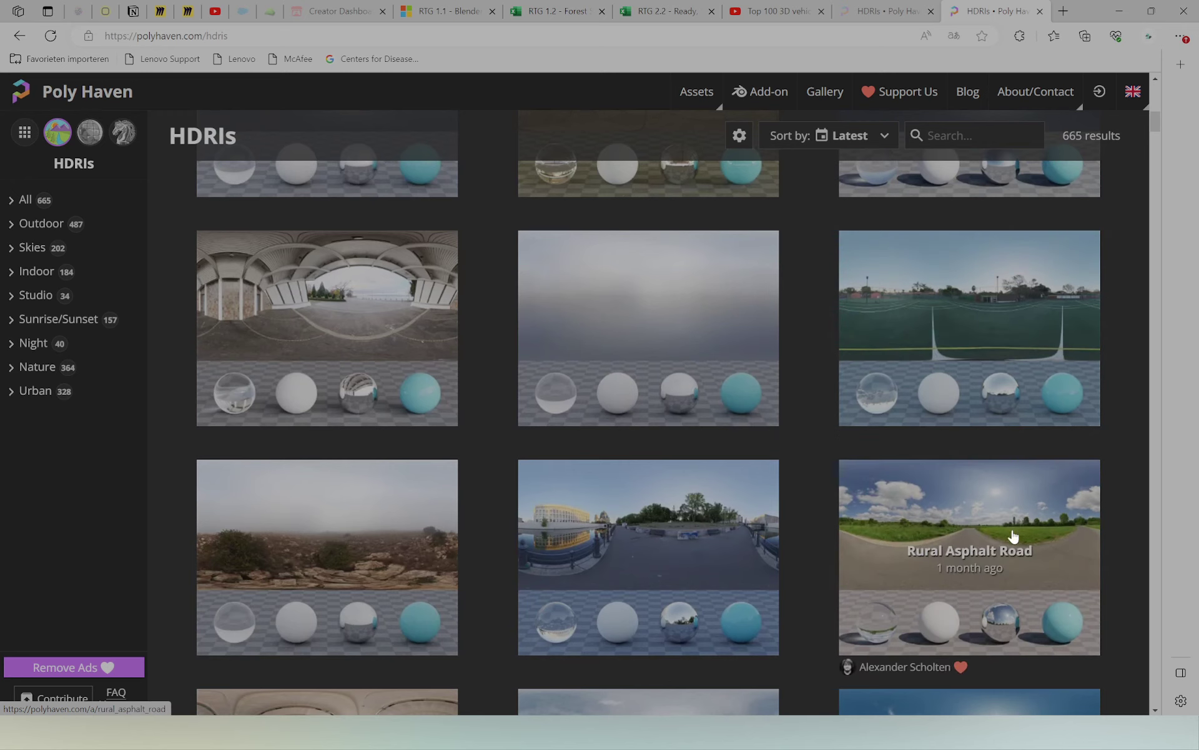
{"action": "scroll", "coordinate": [1012, 534], "scroll_direction": "down", "scroll_amount": 3}
{"action": "scroll", "coordinate": [993, 509], "scroll_direction": "down", "scroll_amount": 2}
{"action": "scroll", "coordinate": [987, 484], "scroll_direction": "down", "scroll_amount": 2}
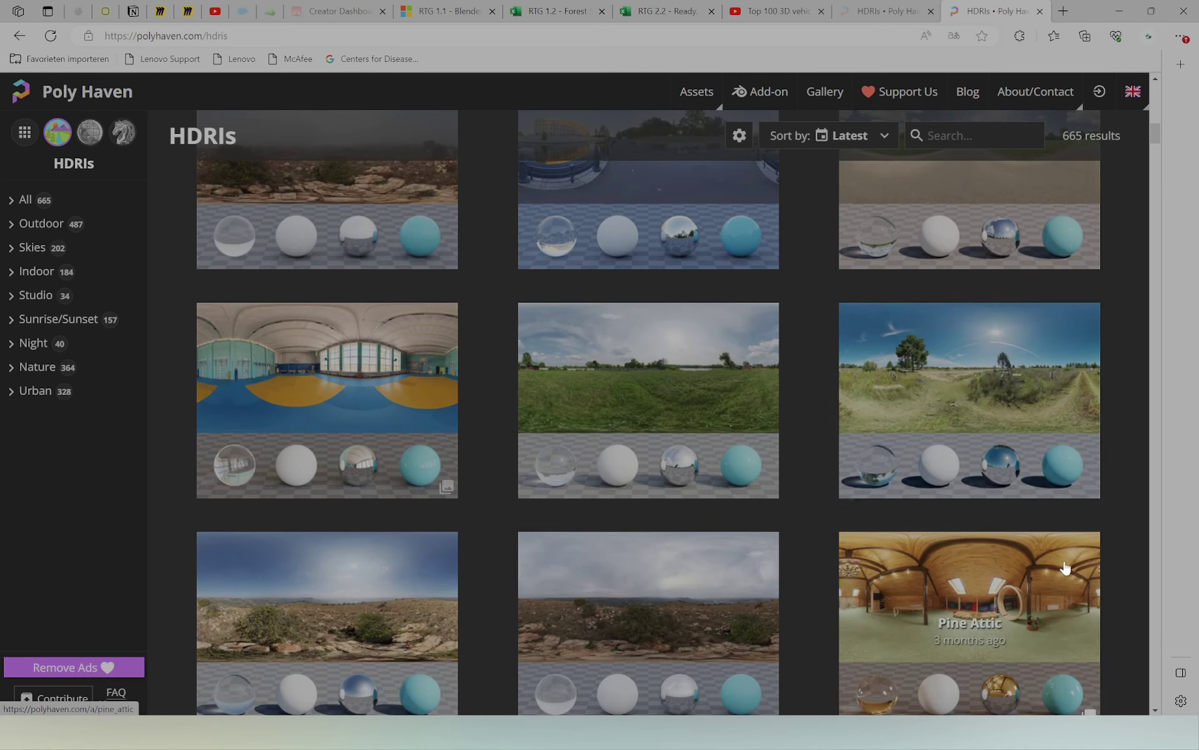
{"action": "scroll", "coordinate": [438, 313], "scroll_direction": "up", "scroll_amount": 3}
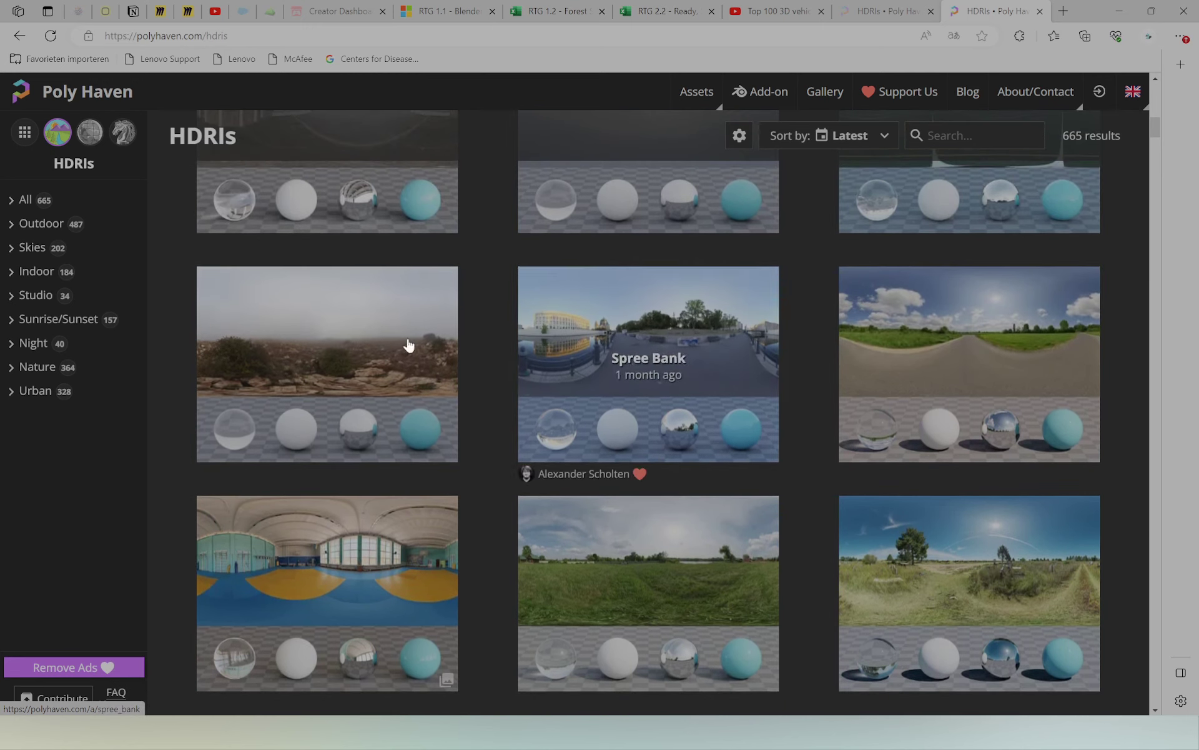
{"action": "scroll", "coordinate": [431, 356], "scroll_direction": "down", "scroll_amount": 2}
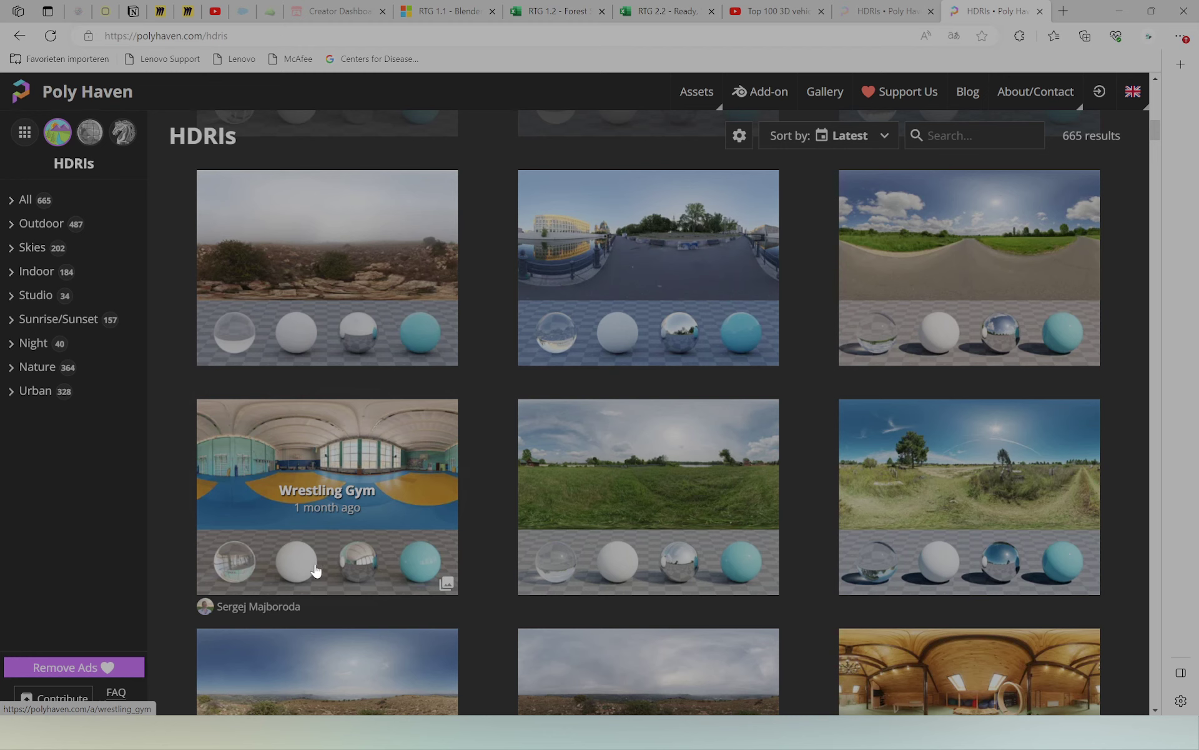
{"action": "scroll", "coordinate": [892, 442], "scroll_direction": "down", "scroll_amount": 3}
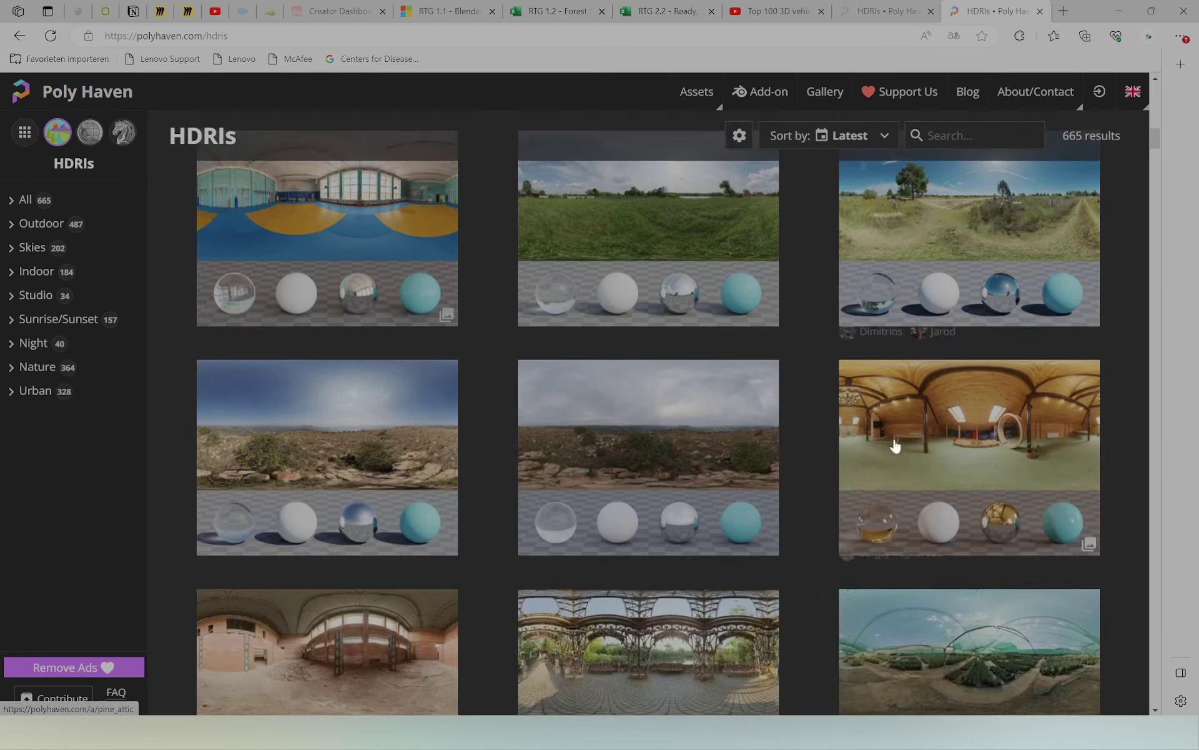
{"action": "scroll", "coordinate": [461, 523], "scroll_direction": "down", "scroll_amount": 2}
{"action": "scroll", "coordinate": [639, 550], "scroll_direction": "down", "scroll_amount": 1}
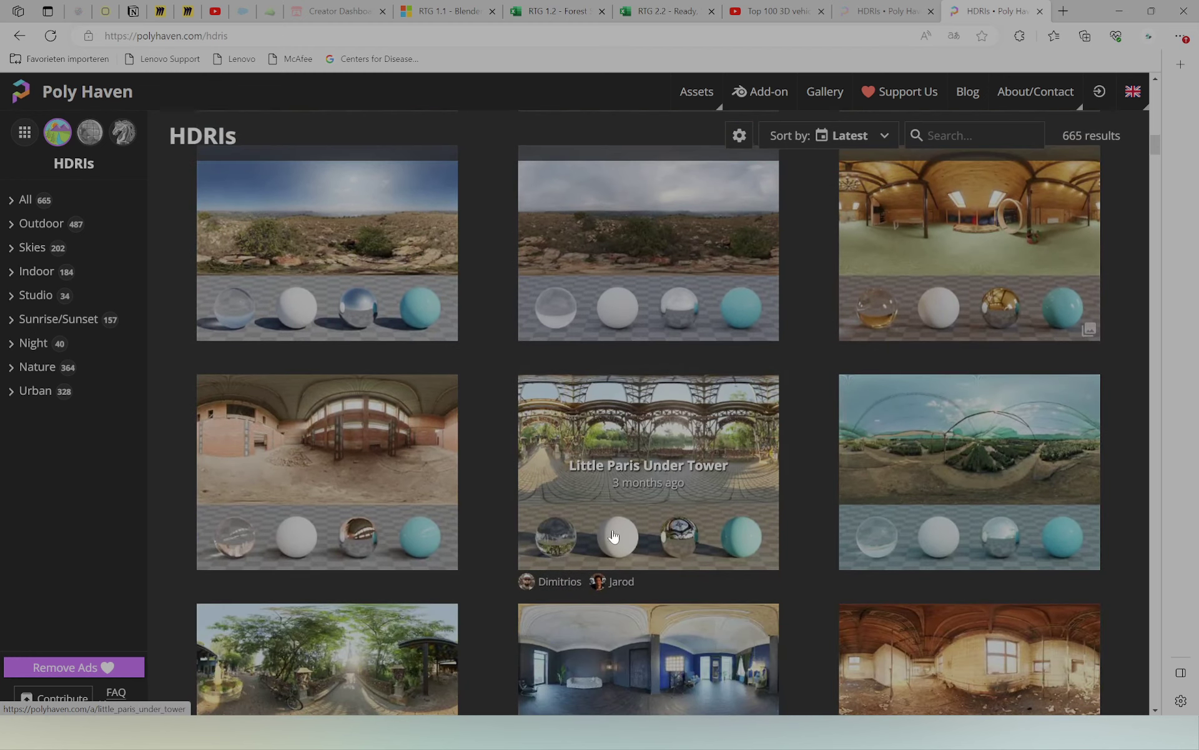
{"action": "scroll", "coordinate": [1060, 564], "scroll_direction": "down", "scroll_amount": 3}
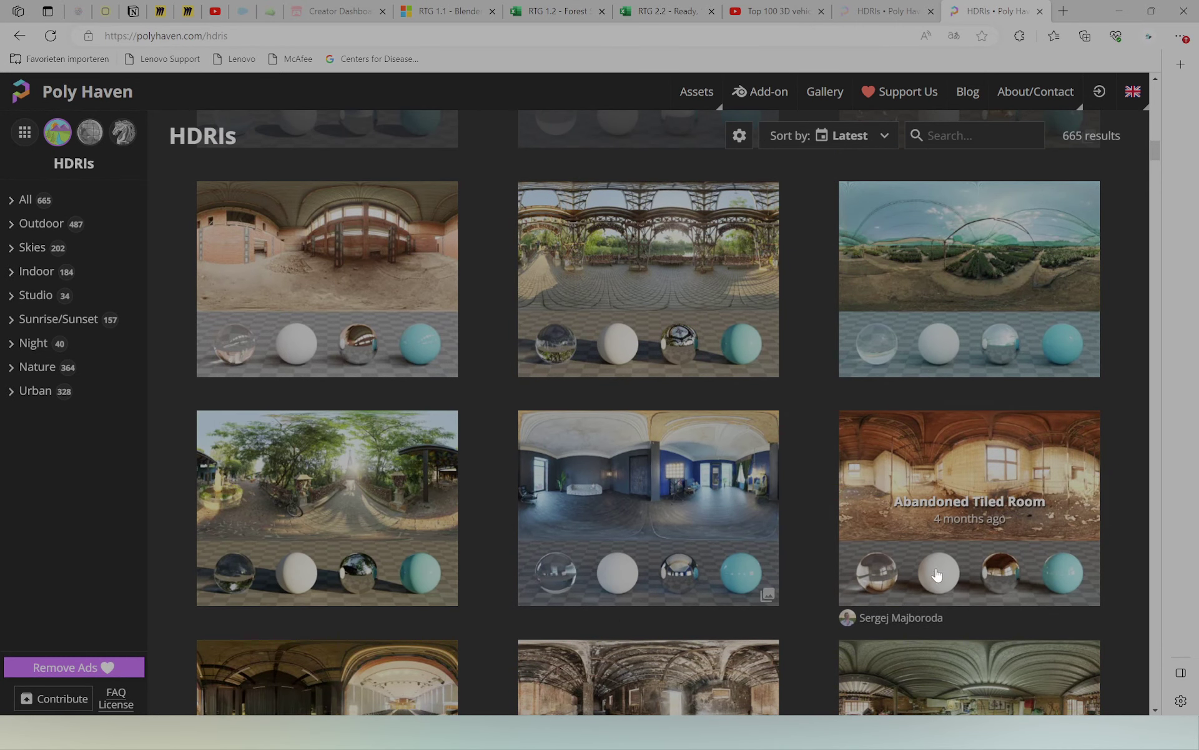
{"action": "scroll", "coordinate": [732, 455], "scroll_direction": "down", "scroll_amount": 5}
{"action": "scroll", "coordinate": [723, 476], "scroll_direction": "down", "scroll_amount": 5}
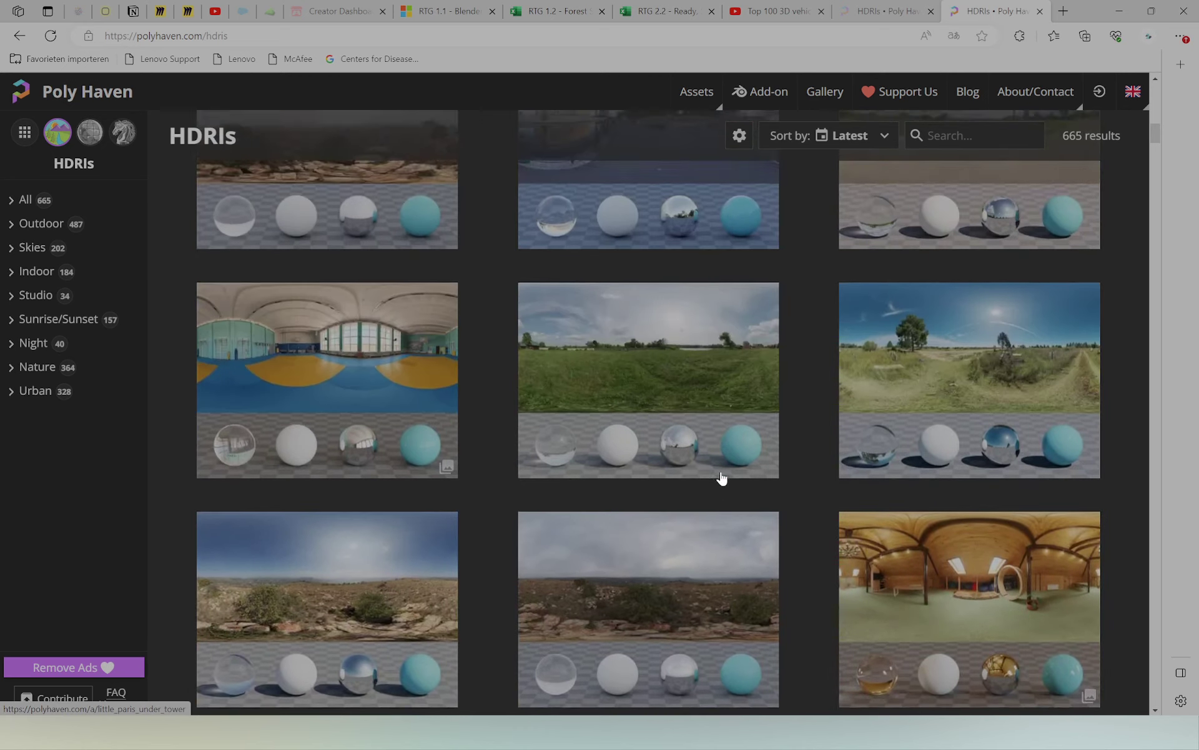
{"action": "scroll", "coordinate": [569, 489], "scroll_direction": "down", "scroll_amount": 5}
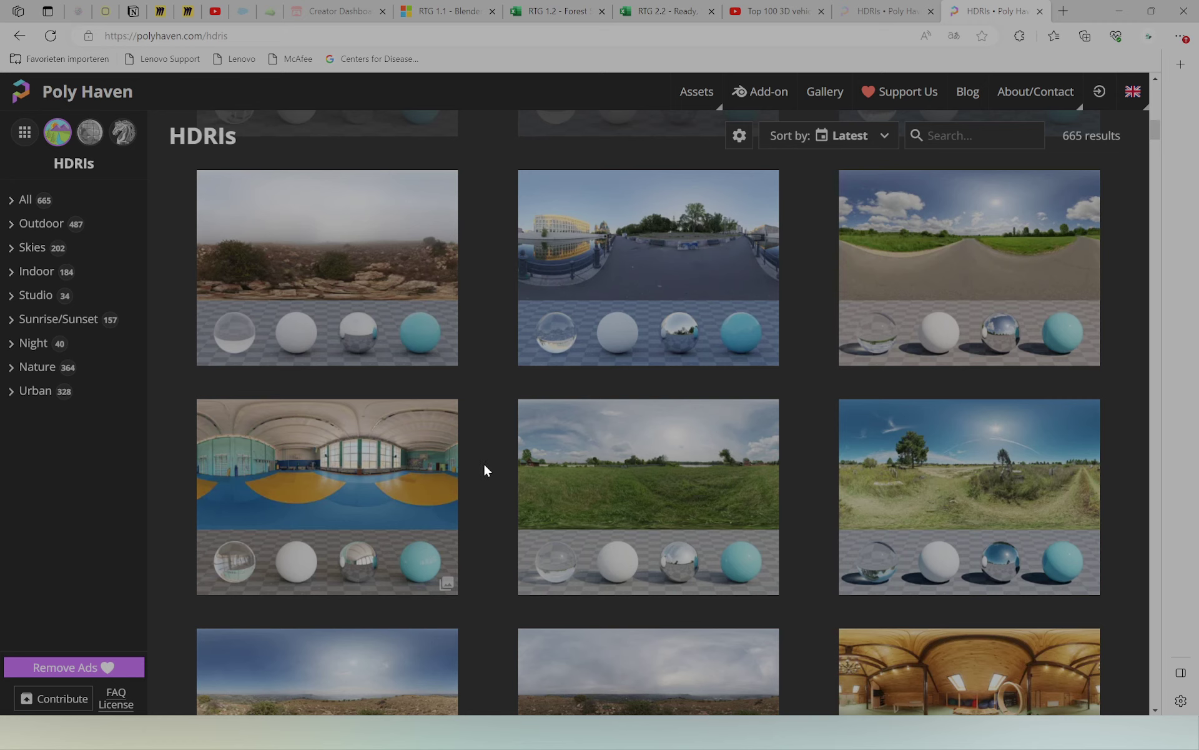
Step: Open Wrestling Gym at 4K EXR and check wrestling_gym_4k.exr in the 1.1 - Blender folder
{"action": "left_click", "coordinate": [379, 454]}
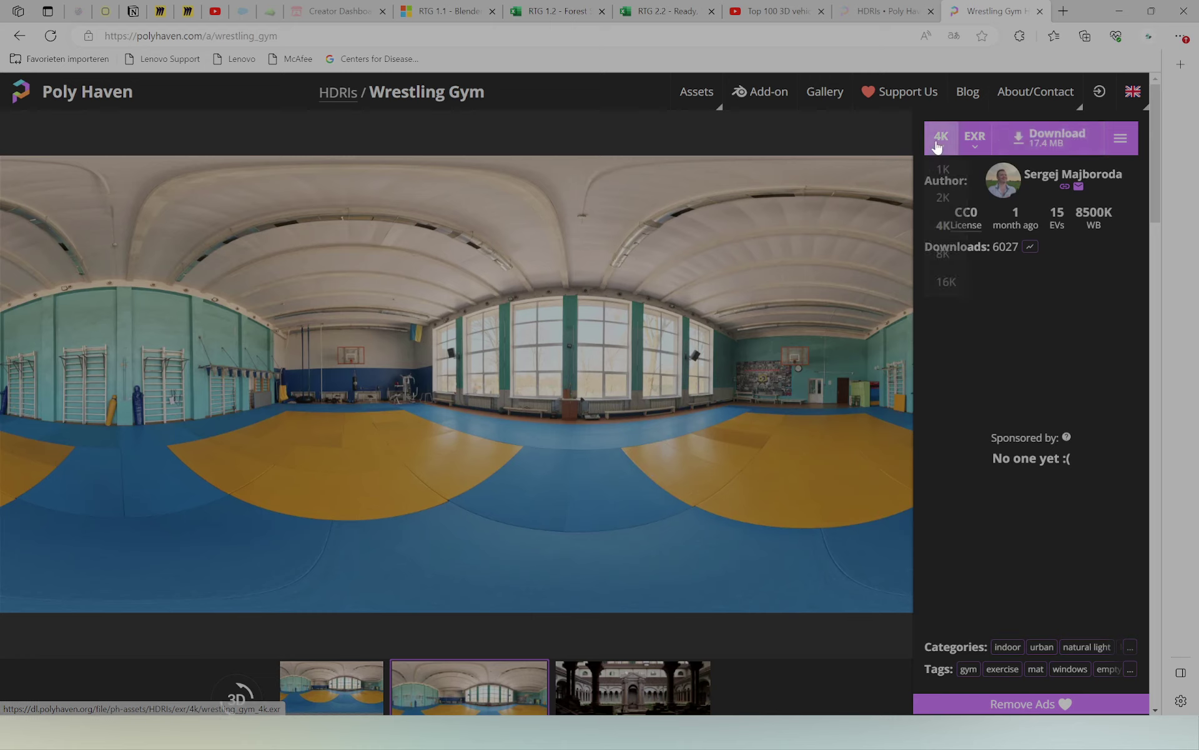
{"action": "left_click", "coordinate": [941, 138]}
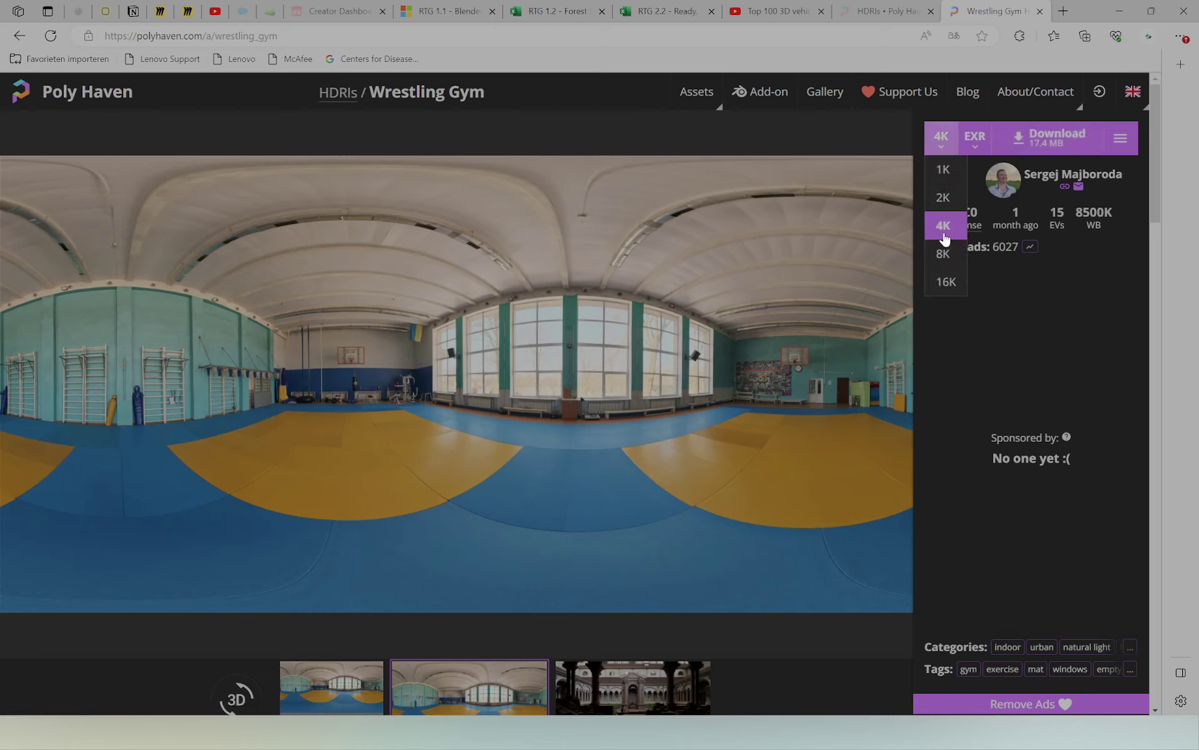
{"action": "left_click", "coordinate": [943, 228]}
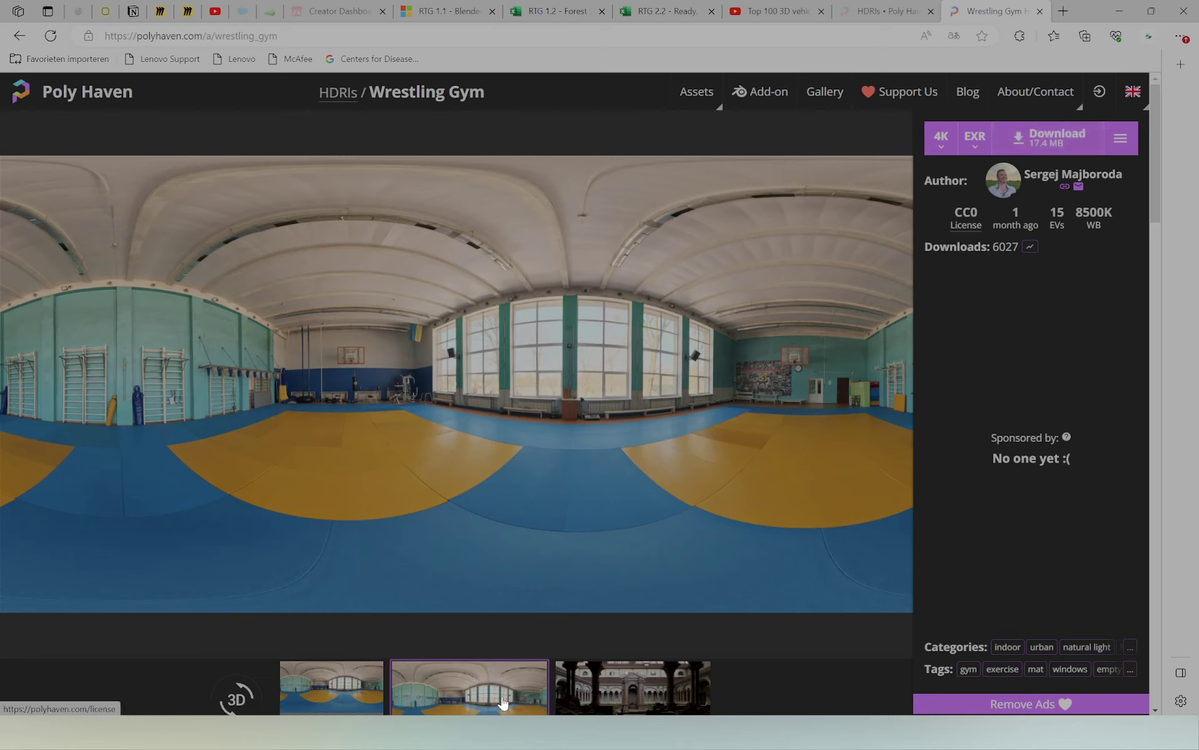
{"action": "left_click", "coordinate": [475, 672]}
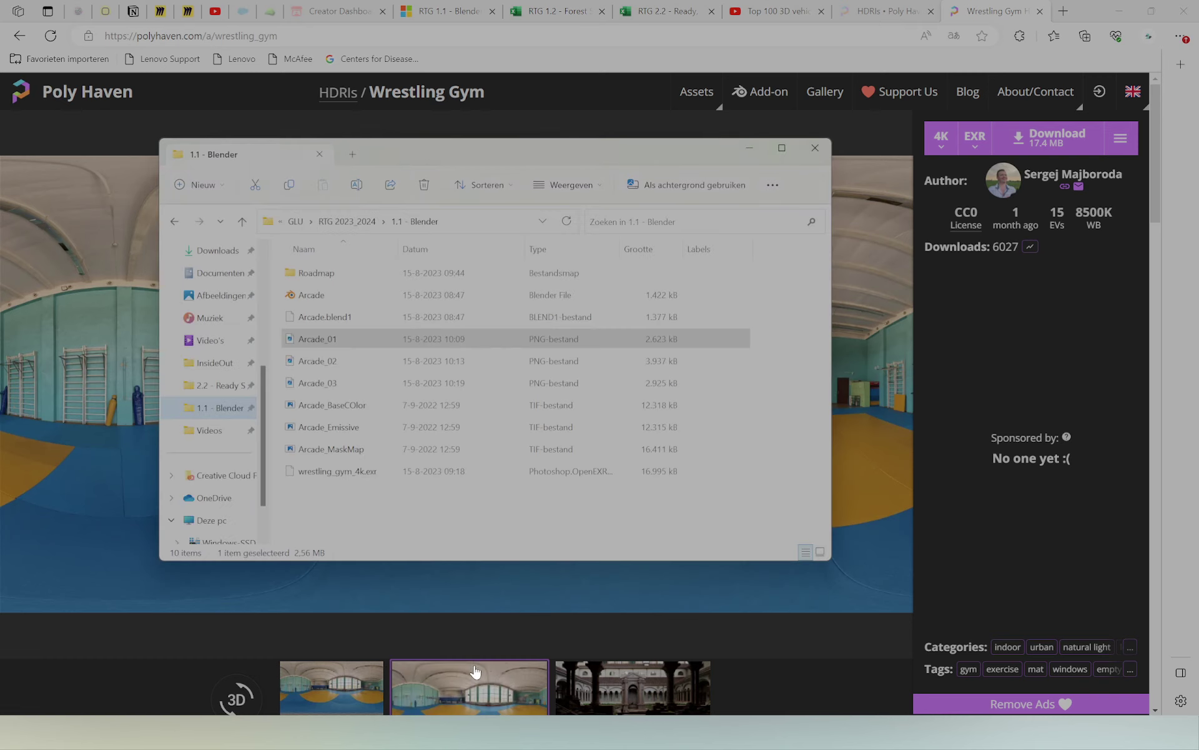
{"action": "left_click", "coordinate": [317, 469]}
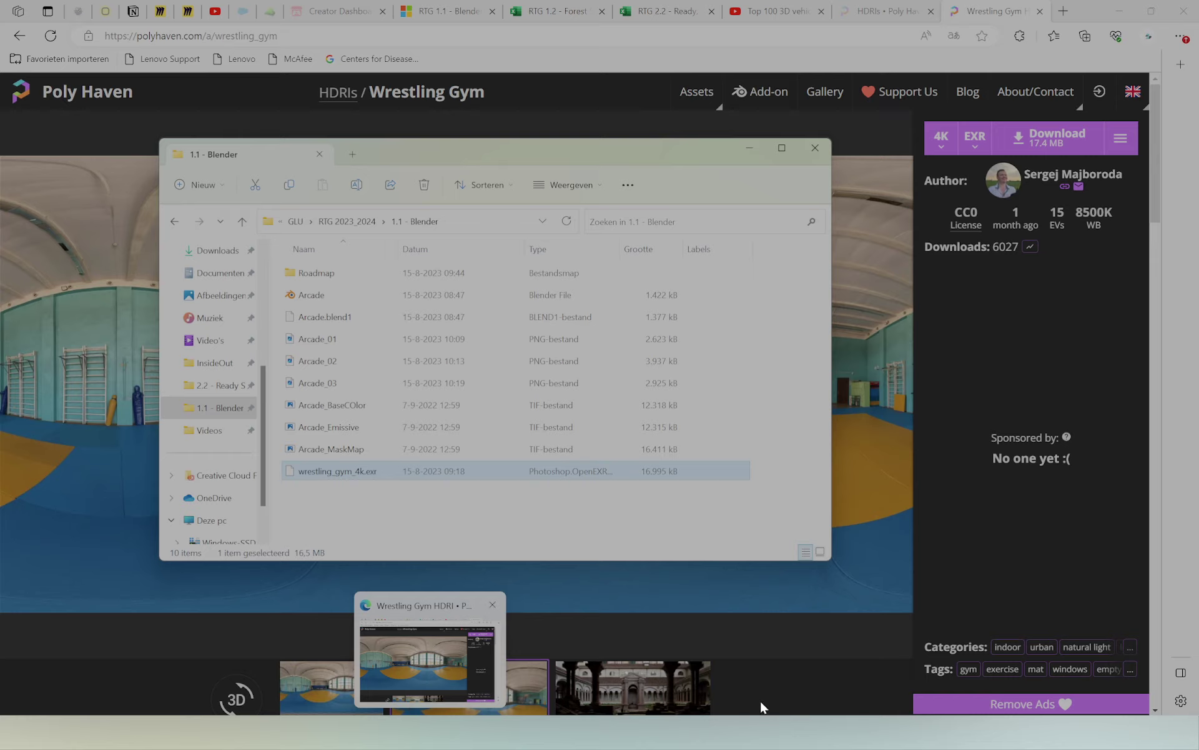
Step: Switch from File Explorer back to the Arcade.blend Blender window
{"action": "left_click", "coordinate": [431, 649]}
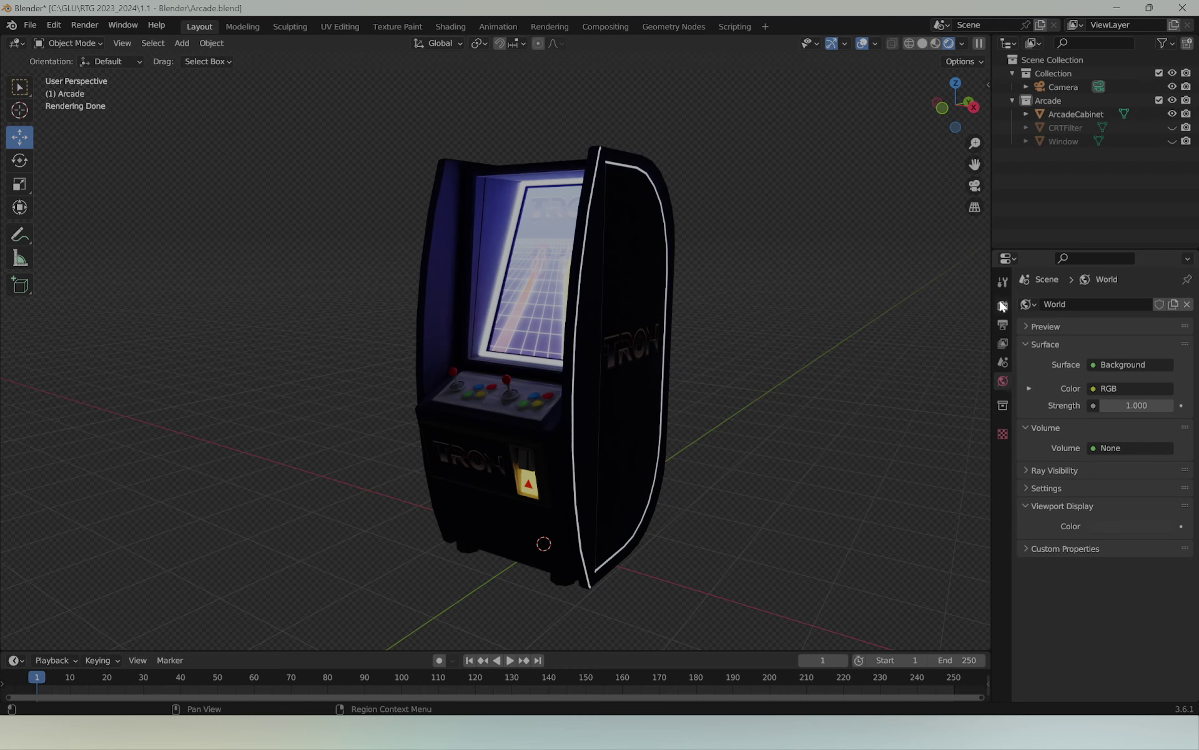
Step: Feed an Environment Texture into the World Color, loaded with wrestling_gym_4k.exr
{"action": "left_click", "coordinate": [1003, 281]}
{"action": "left_click", "coordinate": [1005, 384]}
{"action": "left_click", "coordinate": [1093, 389]}
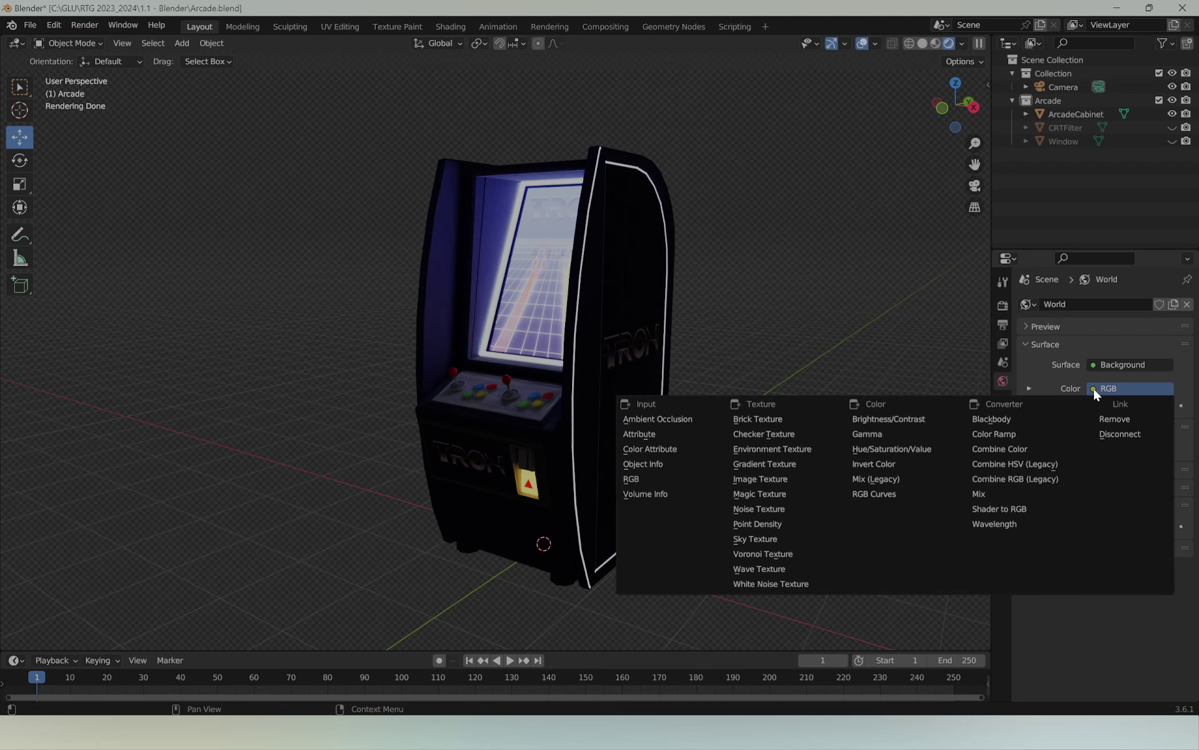
{"action": "left_click", "coordinate": [788, 447]}
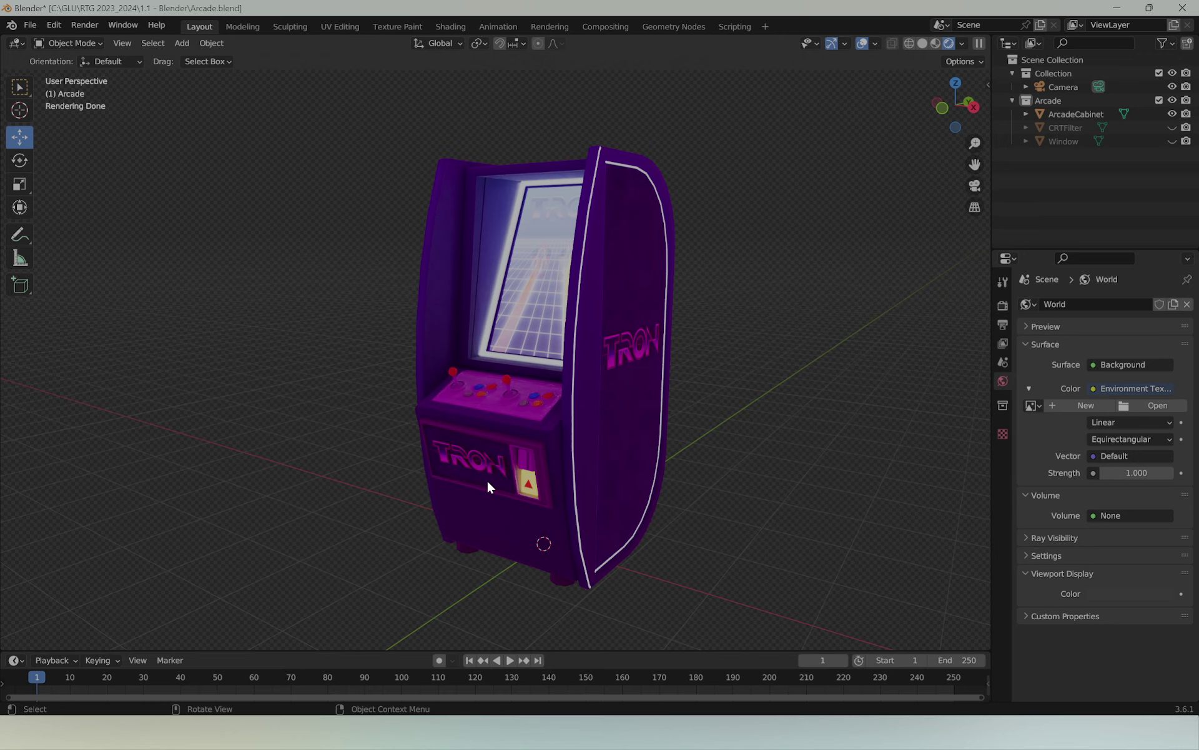
{"action": "left_click", "coordinate": [1158, 405]}
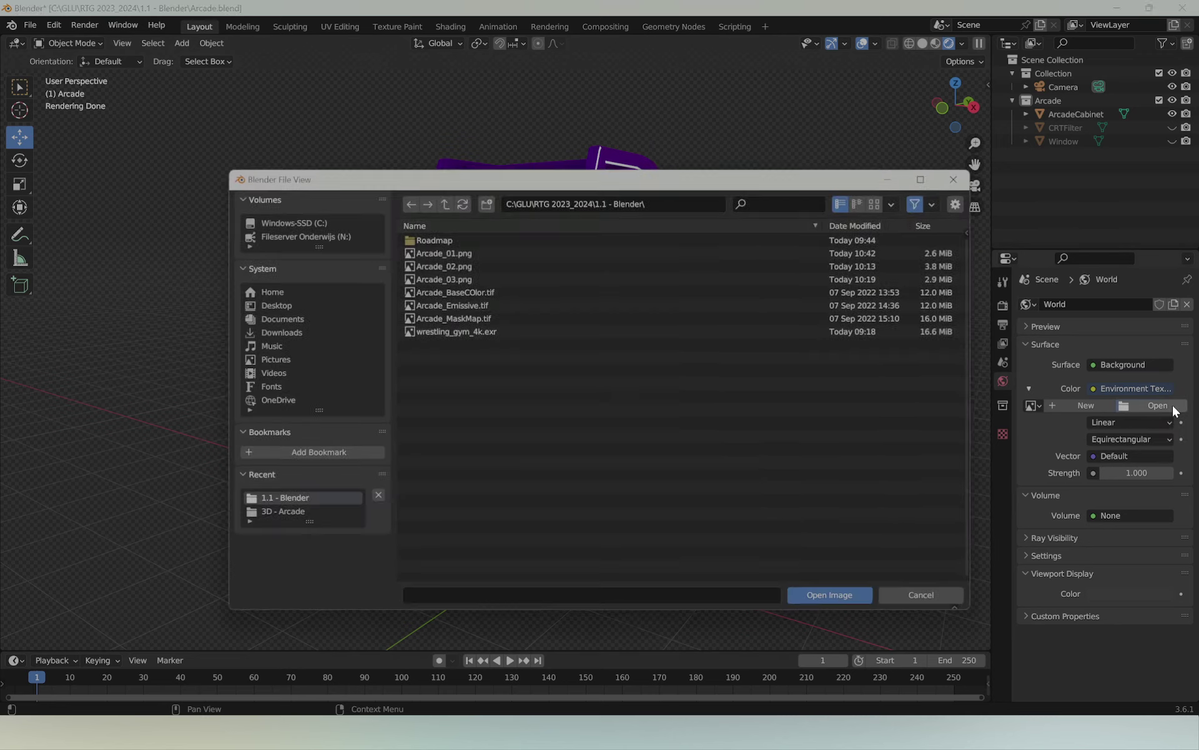
{"action": "double_click", "coordinate": [452, 331]}
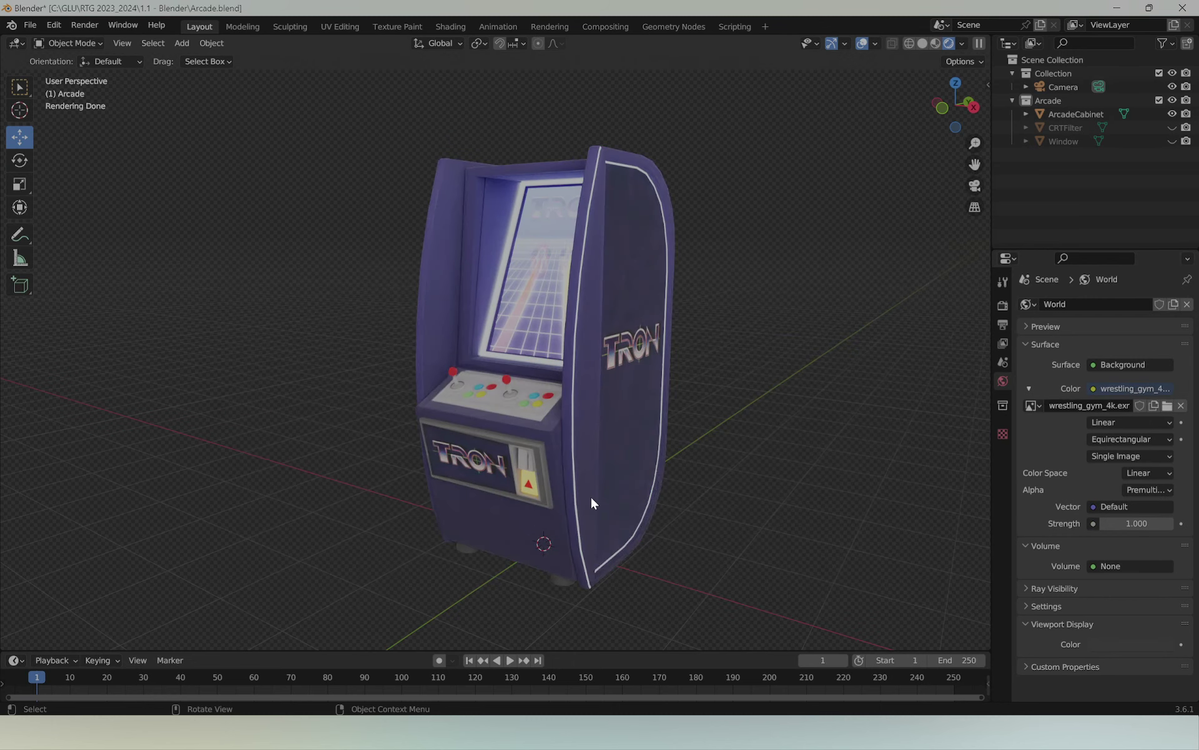
Step: Toggle Film Transparent off in Render properties so the gym HDRI shows behind the cabinet
{"action": "left_click", "coordinate": [1003, 322]}
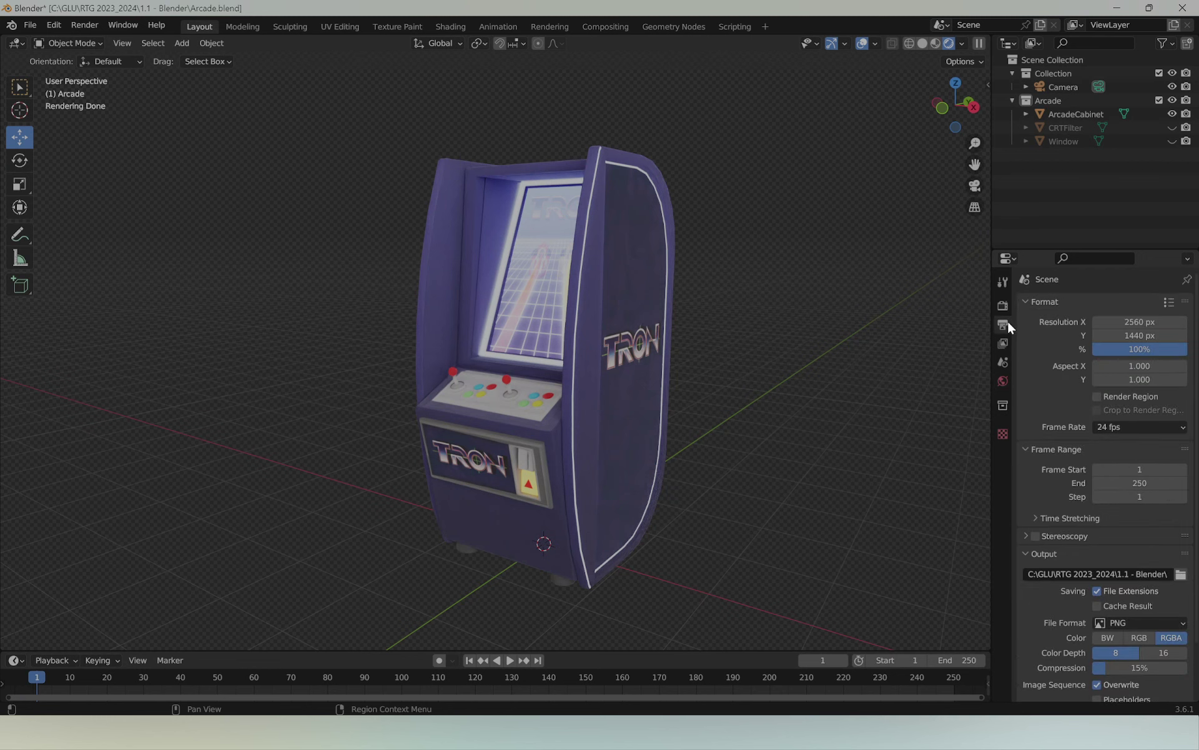
{"action": "scroll", "coordinate": [1062, 525], "scroll_direction": "down", "scroll_amount": 3}
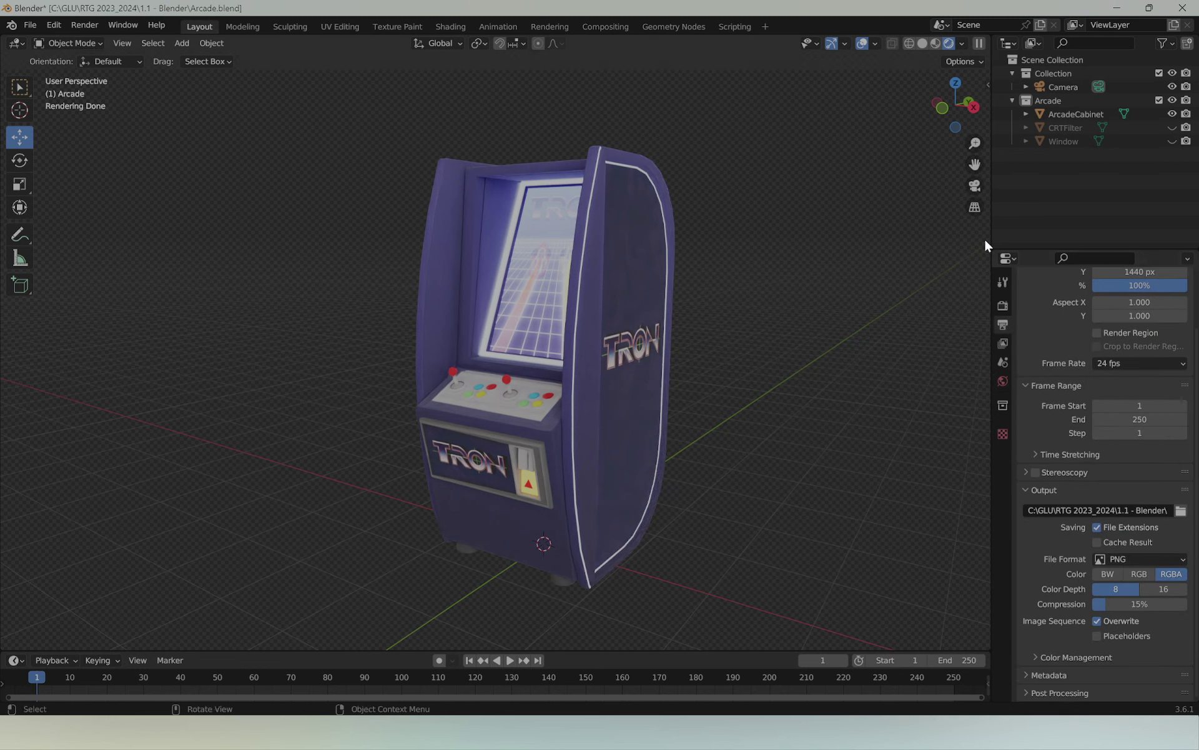
{"action": "left_click", "coordinate": [1003, 305]}
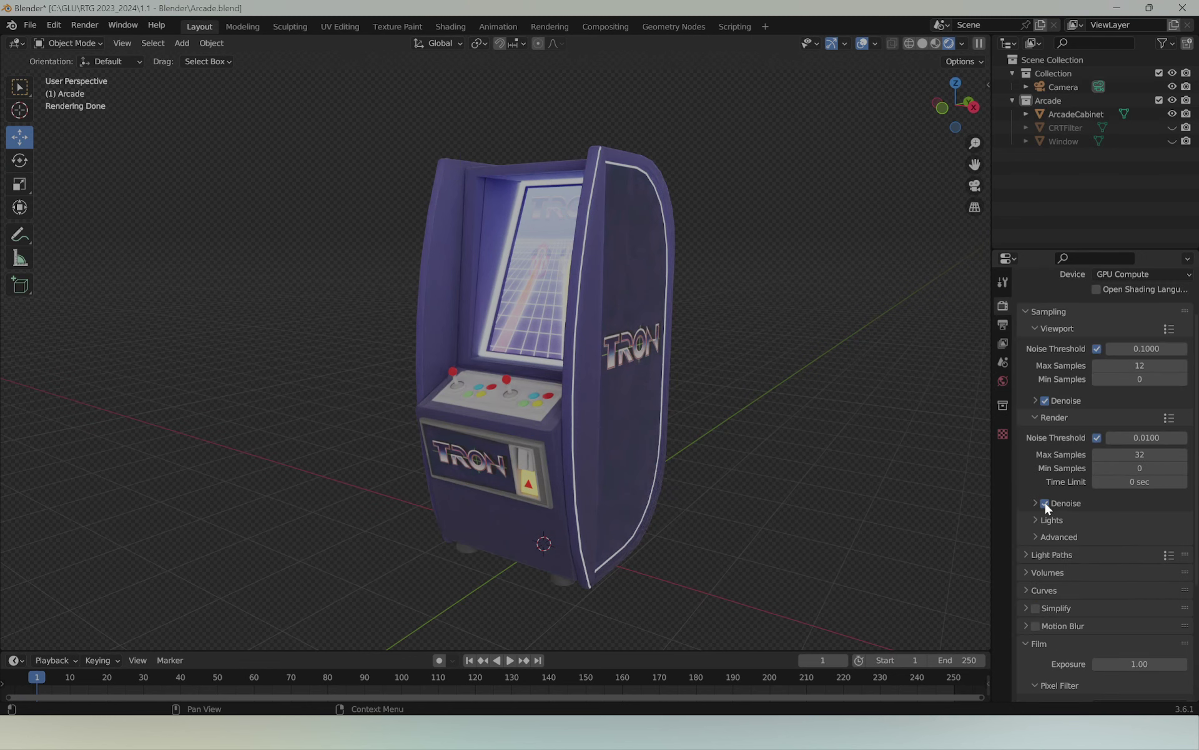
{"action": "scroll", "coordinate": [1056, 562], "scroll_direction": "down", "scroll_amount": 3}
{"action": "scroll", "coordinate": [1065, 624], "scroll_direction": "down", "scroll_amount": 3}
{"action": "left_click", "coordinate": [1044, 573]}
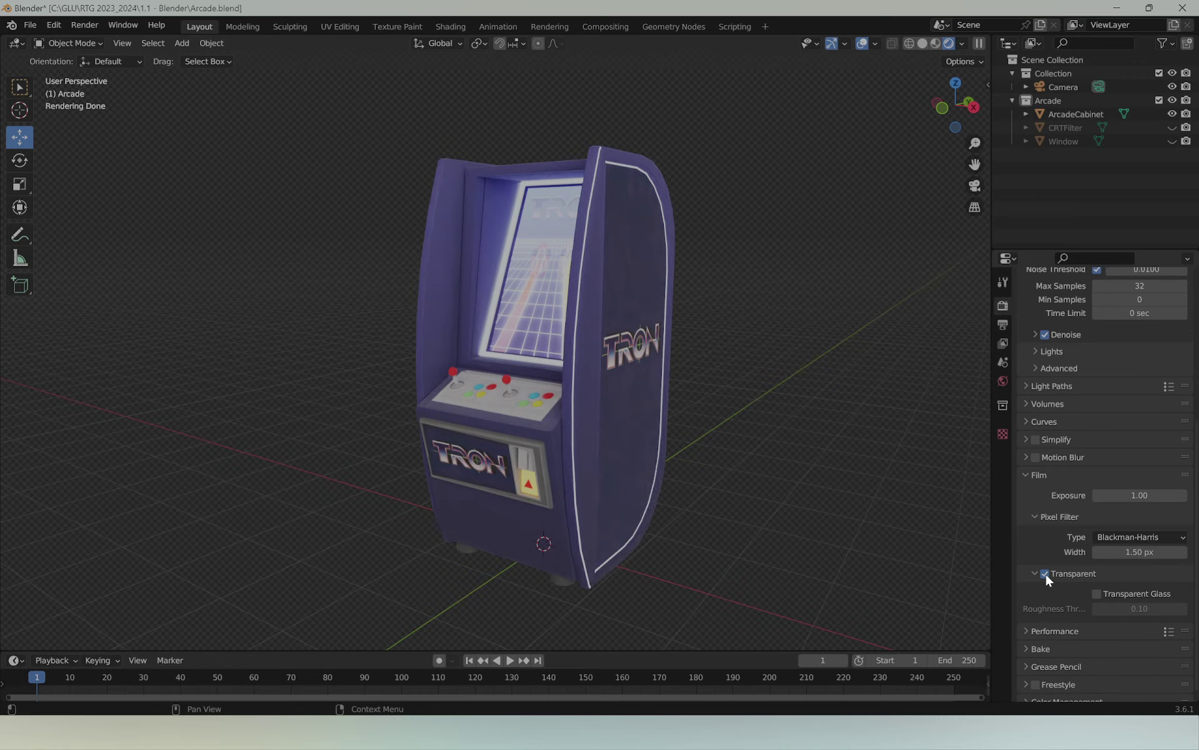
Step: Orbit around the cabinet to inspect its underside, front, side TRON logo and top
{"action": "mouse_move", "coordinate": [253, 386]}
{"action": "middle_mouse_down"}
{"action": "mouse_move", "coordinate": [626, 319]}
{"action": "mouse_move", "coordinate": [768, 334]}
{"action": "mouse_move", "coordinate": [734, 367]}
{"action": "mouse_move", "coordinate": [647, 369]}
{"action": "mouse_move", "coordinate": [787, 372]}
{"action": "mouse_move", "coordinate": [613, 372]}
{"action": "mouse_move", "coordinate": [825, 240]}
{"action": "middle_mouse_up"}
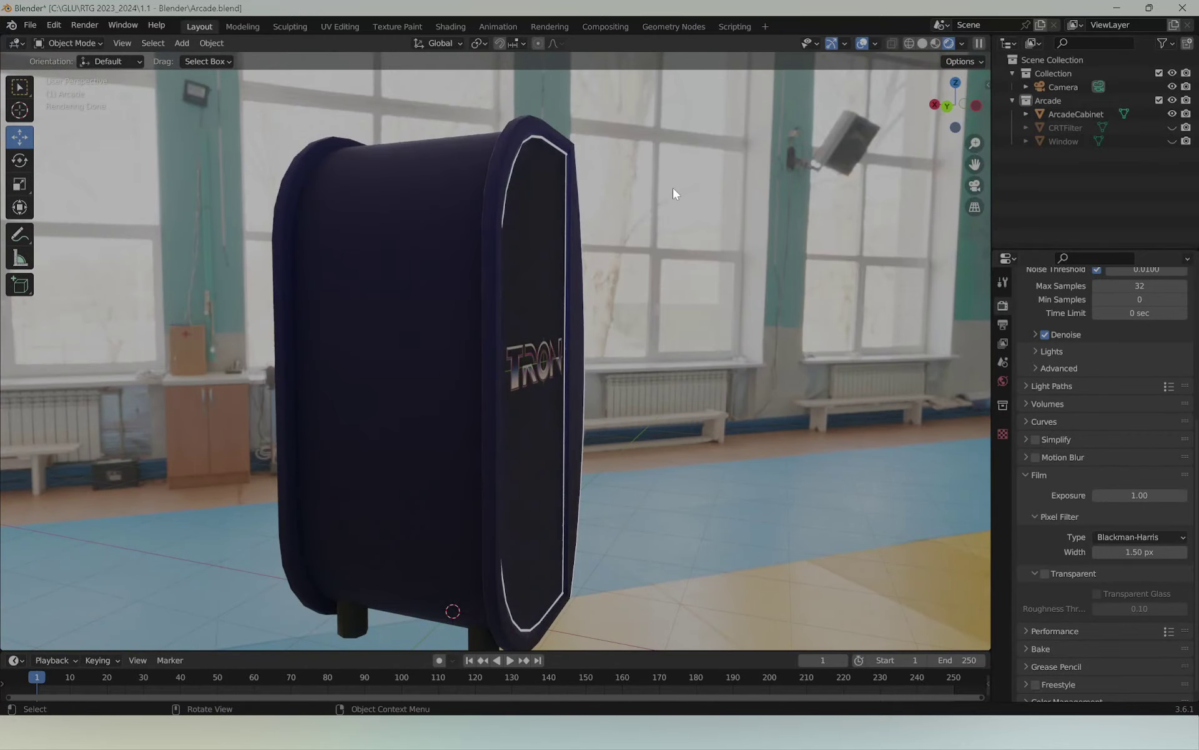
{"action": "mouse_move", "coordinate": [673, 187]}
{"action": "middle_mouse_down"}
{"action": "mouse_move", "coordinate": [560, 235]}
{"action": "mouse_move", "coordinate": [361, 226]}
{"action": "mouse_move", "coordinate": [436, 268]}
{"action": "mouse_move", "coordinate": [514, 268]}
{"action": "mouse_move", "coordinate": [471, 308]}
{"action": "middle_mouse_up"}
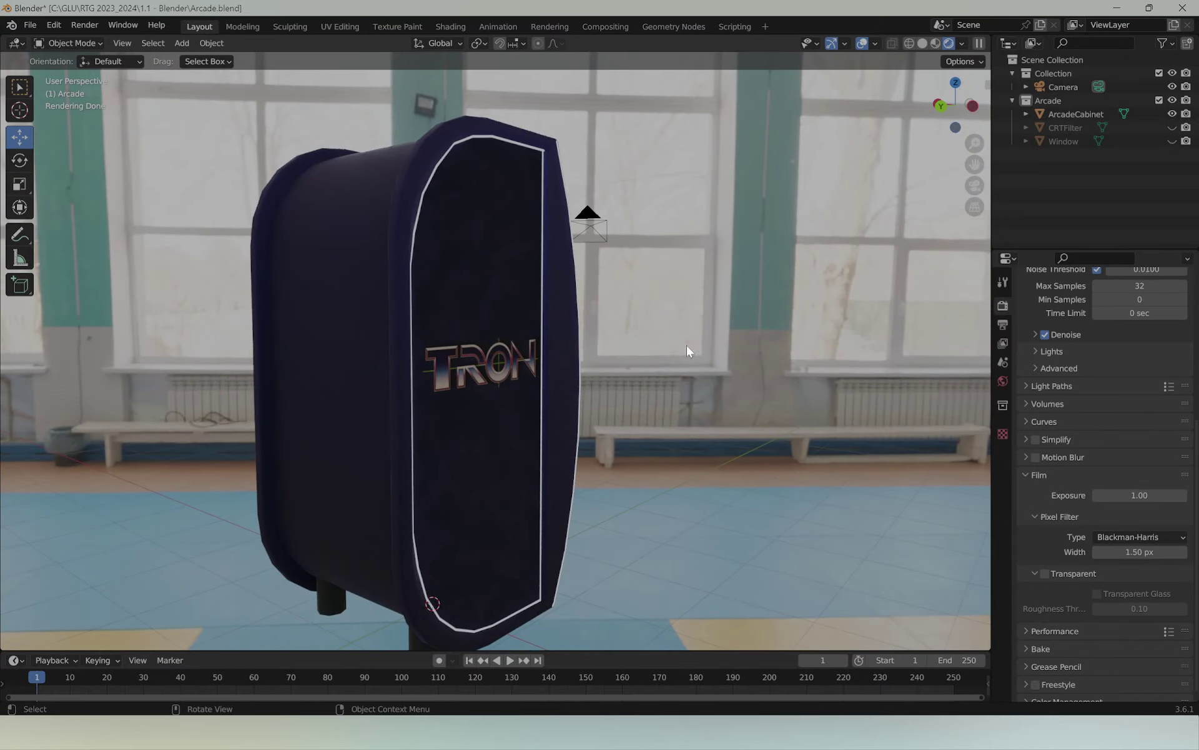
{"action": "mouse_move", "coordinate": [688, 351]}
{"action": "middle_mouse_down"}
{"action": "mouse_move", "coordinate": [535, 335]}
{"action": "mouse_move", "coordinate": [616, 500]}
{"action": "middle_mouse_up"}
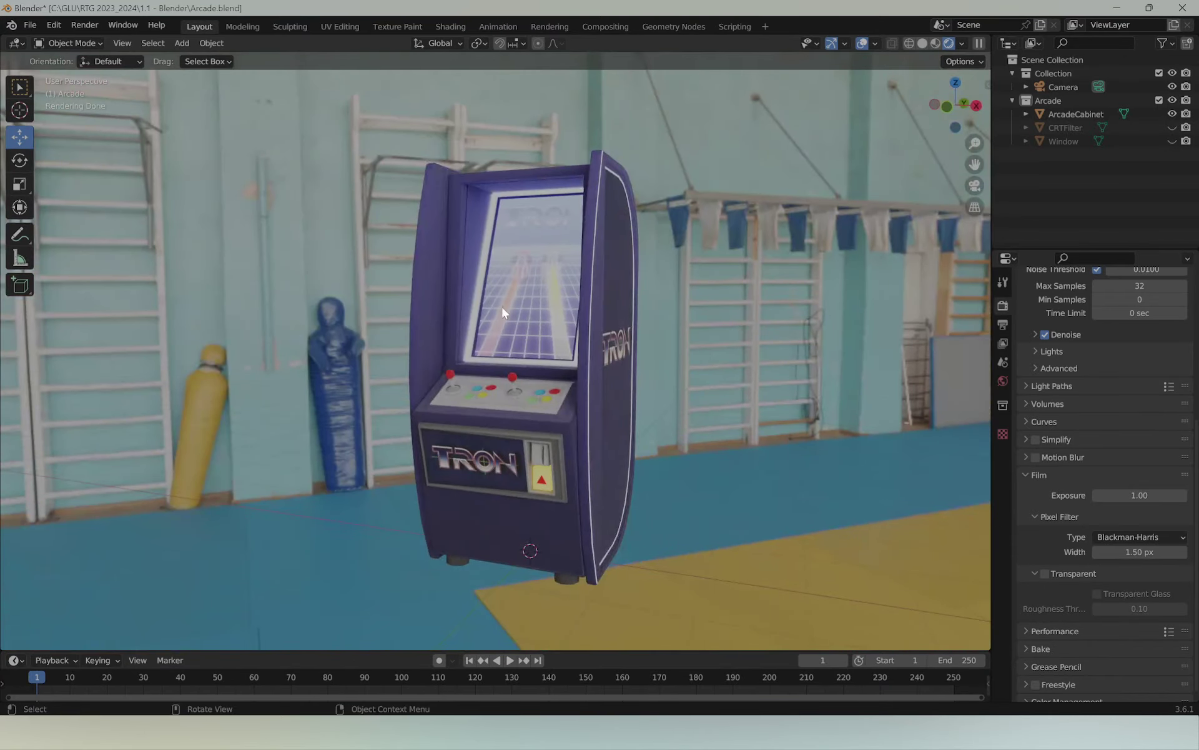
{"action": "mouse_move", "coordinate": [605, 440]}
{"action": "middle_mouse_down"}
{"action": "mouse_move", "coordinate": [680, 436]}
{"action": "mouse_move", "coordinate": [674, 338]}
{"action": "mouse_move", "coordinate": [656, 387]}
{"action": "middle_mouse_up"}
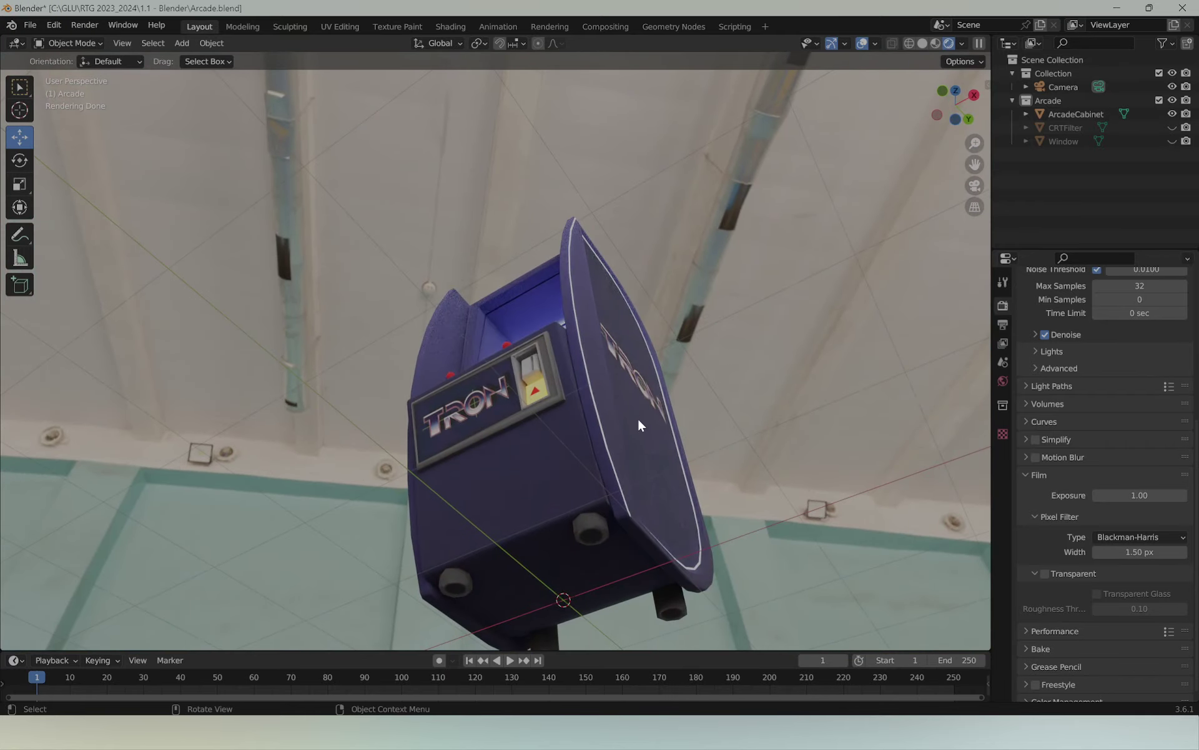
{"action": "mouse_move", "coordinate": [624, 356]}
{"action": "middle_mouse_down"}
{"action": "mouse_move", "coordinate": [600, 380]}
{"action": "mouse_move", "coordinate": [664, 471]}
{"action": "middle_mouse_up"}
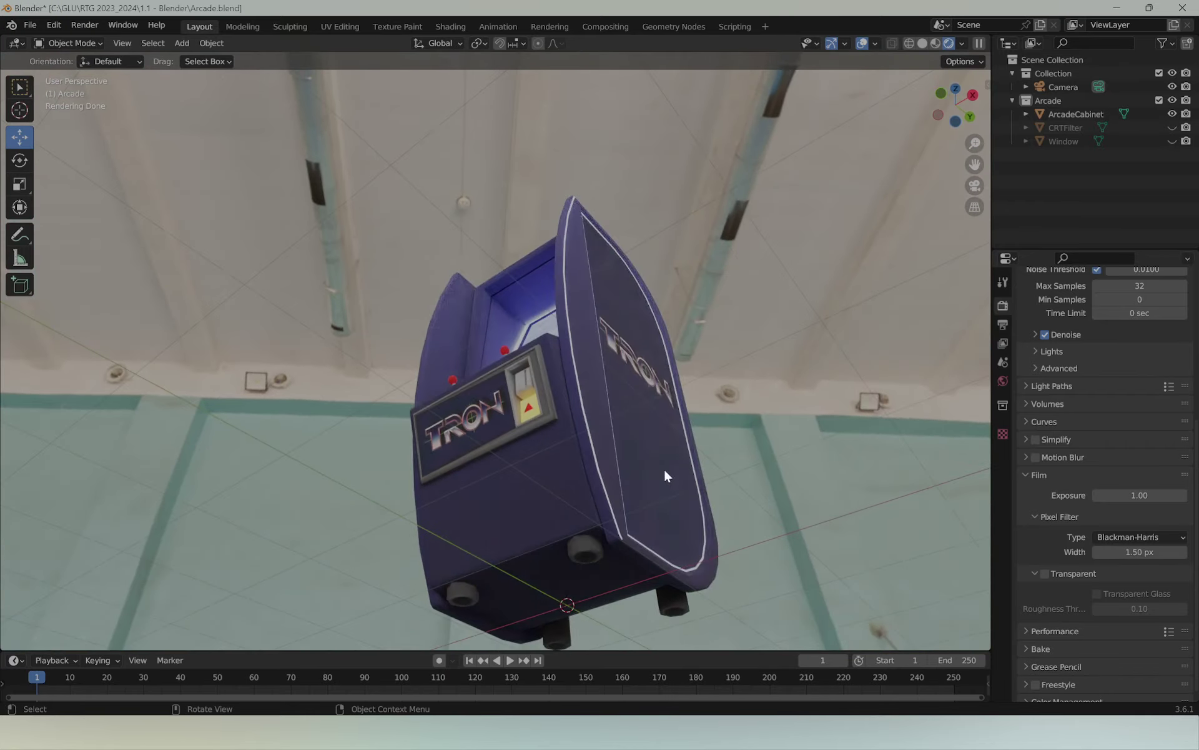
{"action": "mouse_move", "coordinate": [626, 375]}
{"action": "middle_mouse_down"}
{"action": "mouse_move", "coordinate": [664, 498]}
{"action": "mouse_move", "coordinate": [701, 500]}
{"action": "mouse_move", "coordinate": [605, 428]}
{"action": "mouse_move", "coordinate": [595, 532]}
{"action": "middle_mouse_up"}
{"action": "mouse_move", "coordinate": [446, 321]}
{"action": "middle_mouse_down"}
{"action": "mouse_move", "coordinate": [696, 463]}
{"action": "mouse_move", "coordinate": [488, 434]}
{"action": "mouse_move", "coordinate": [449, 365]}
{"action": "mouse_move", "coordinate": [526, 368]}
{"action": "mouse_move", "coordinate": [485, 384]}
{"action": "mouse_move", "coordinate": [612, 383]}
{"action": "mouse_move", "coordinate": [644, 368]}
{"action": "mouse_move", "coordinate": [657, 343]}
{"action": "mouse_move", "coordinate": [547, 382]}
{"action": "mouse_move", "coordinate": [724, 376]}
{"action": "mouse_move", "coordinate": [634, 387]}
{"action": "middle_mouse_up"}
Step: Zoom in to frame the cabinet's front and render the view with F12
{"action": "scroll", "coordinate": [521, 380], "scroll_direction": "up", "scroll_amount": 3}
{"action": "scroll", "coordinate": [547, 383], "scroll_direction": "down", "scroll_amount": 3}
{"action": "scroll", "coordinate": [641, 384], "scroll_direction": "up", "scroll_amount": 2}
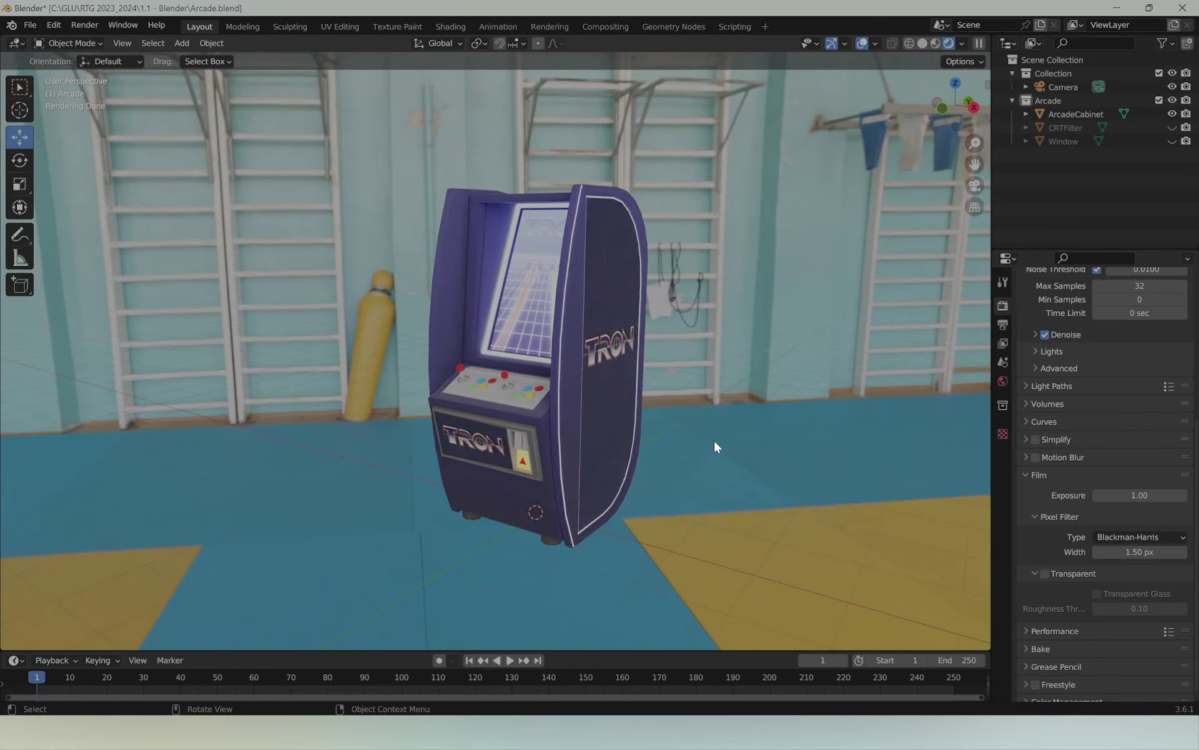
{"action": "scroll", "coordinate": [677, 446], "scroll_direction": "up", "scroll_amount": 1}
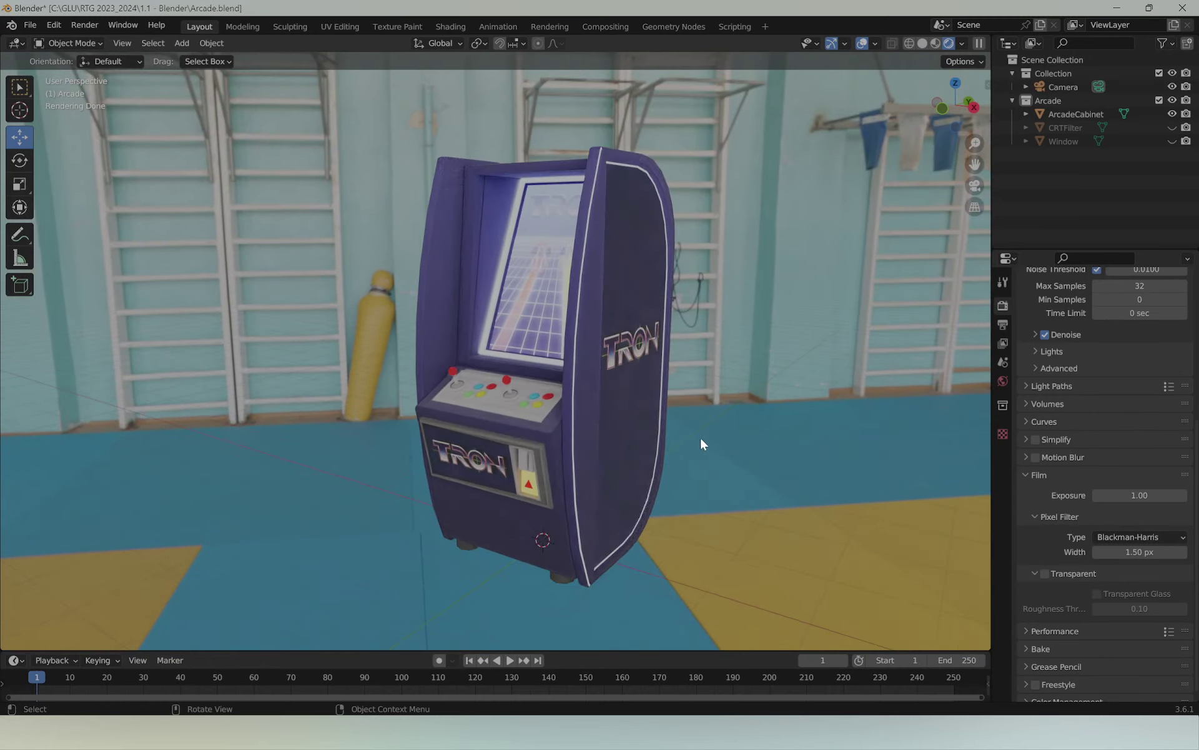
{"action": "middle_click_drag", "start_coordinate": [700, 436], "coordinate": [708, 436]}
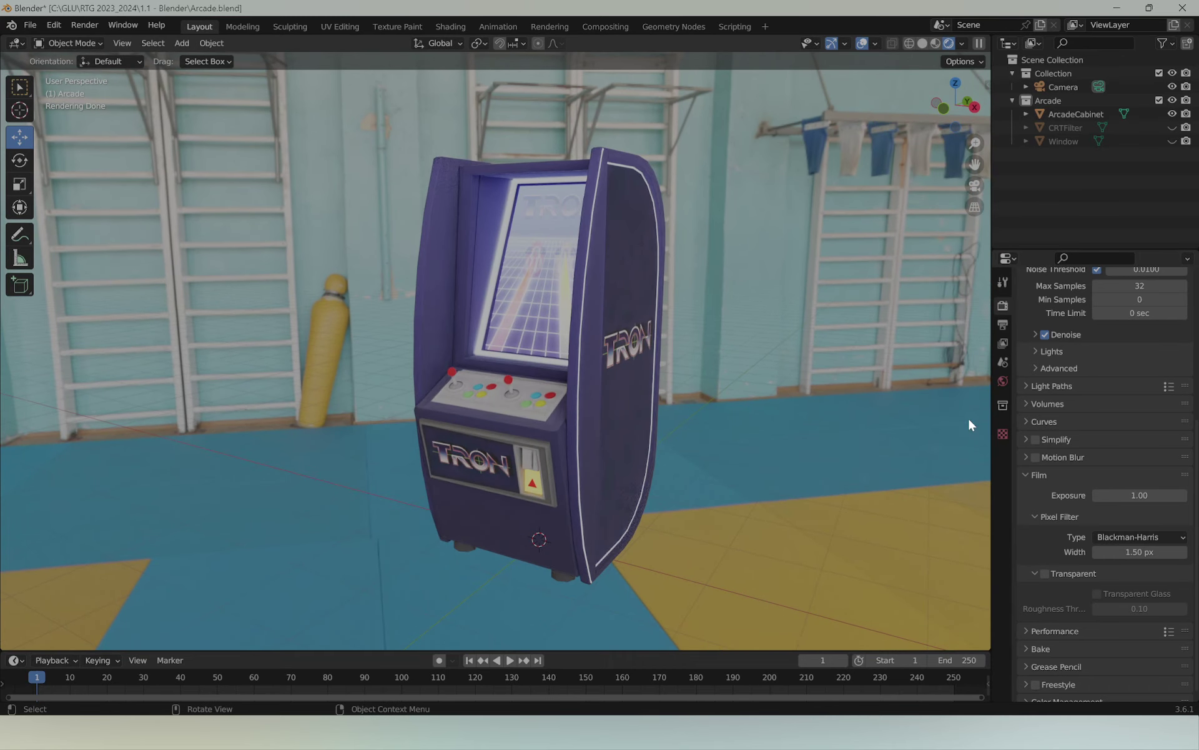
{"action": "key", "text": "F12"}
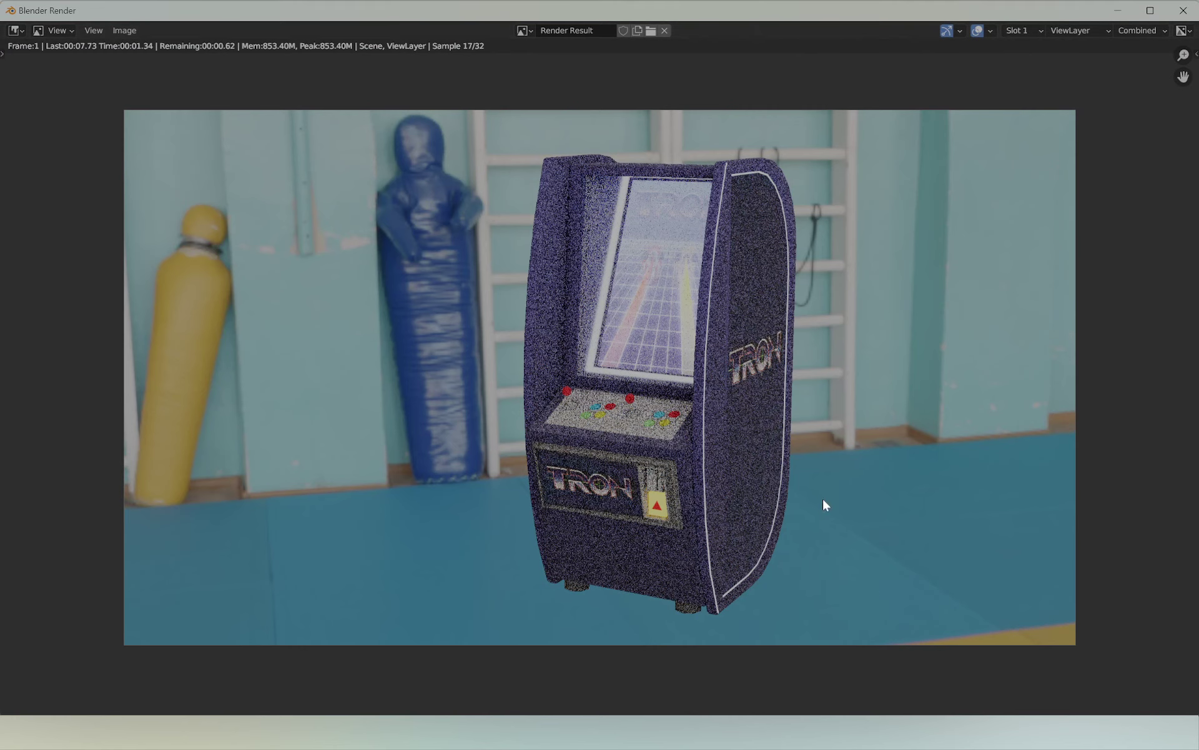
Step: Re-enable Film Transparent and render the cabinet against a transparent background
{"action": "key", "text": "Escape"}
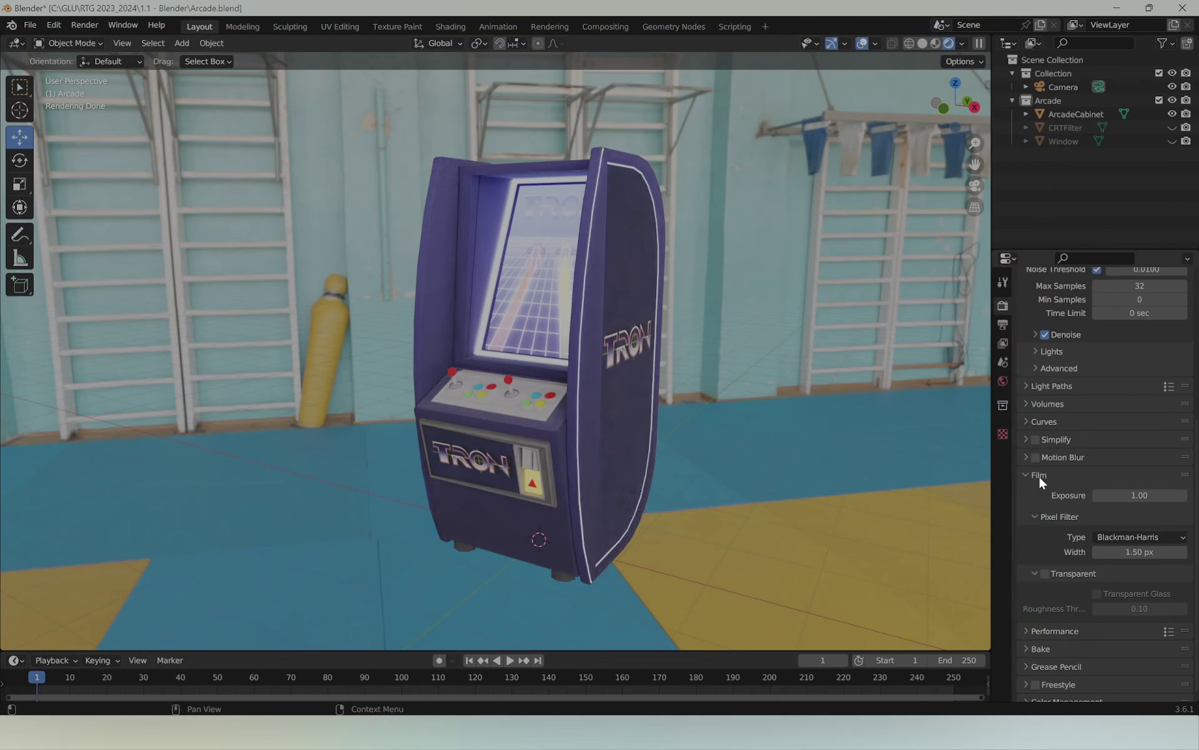
{"action": "left_click", "coordinate": [1045, 572]}
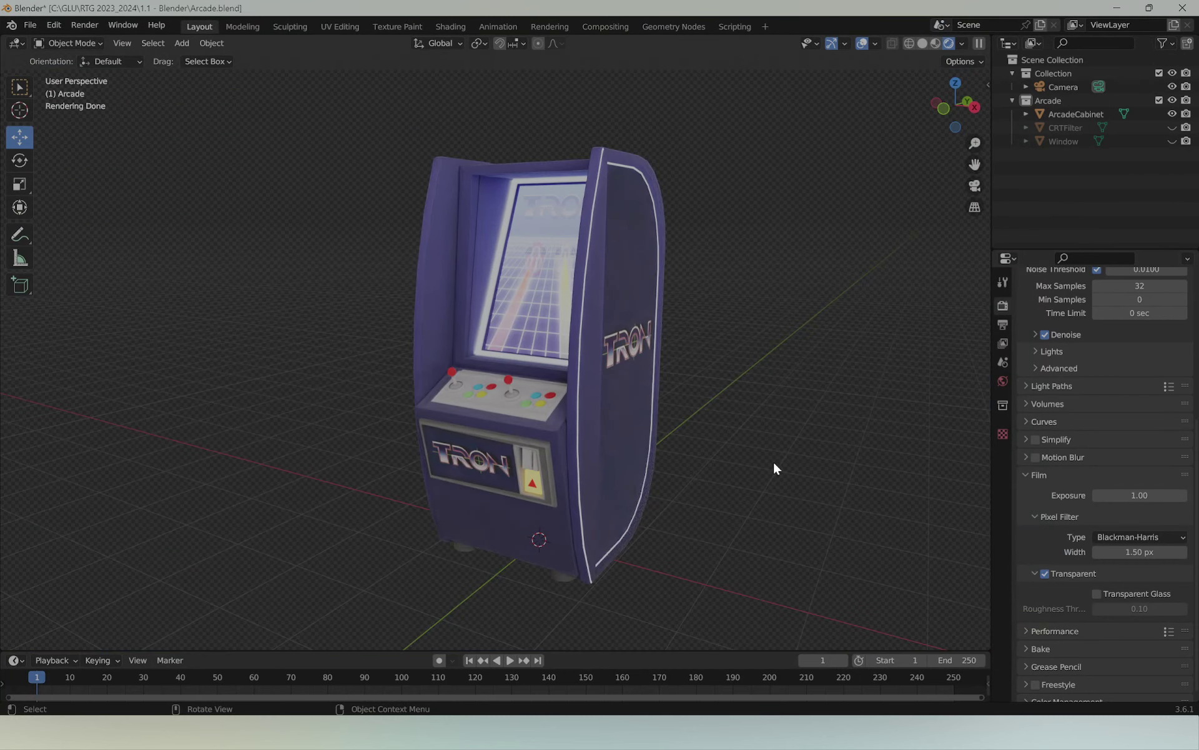
{"action": "key", "text": "F12"}
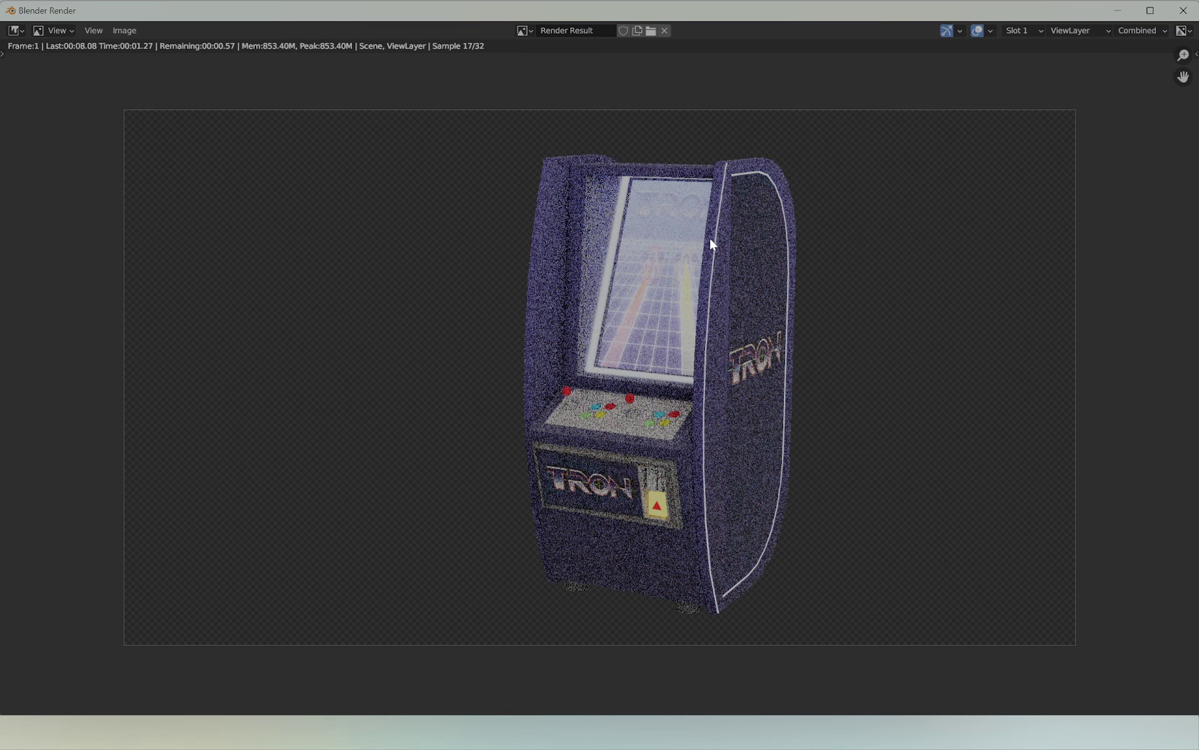
Step: Save the rendered image as Arcade_01.png
{"action": "left_click", "coordinate": [125, 28]}
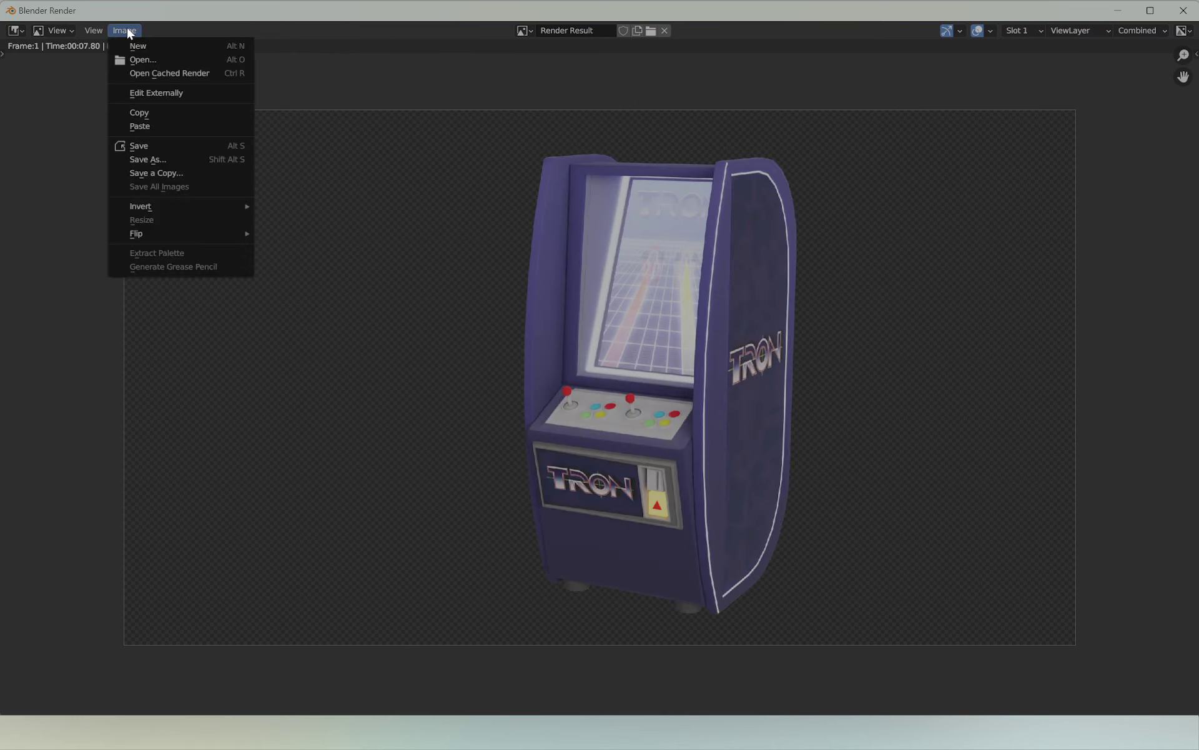
{"action": "left_click", "coordinate": [161, 160]}
{"action": "double_click", "coordinate": [451, 223]}
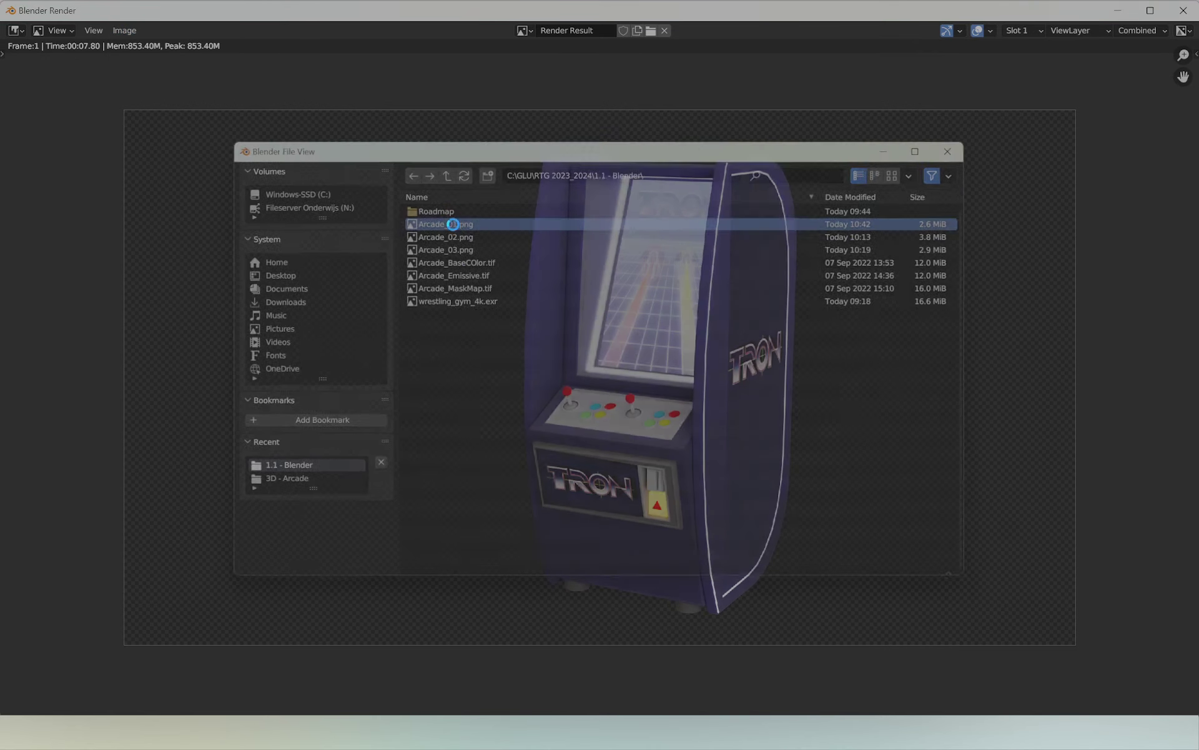
Step: Select the Camera in the Outliner and check the view through it
{"action": "left_click", "coordinate": [1183, 10]}
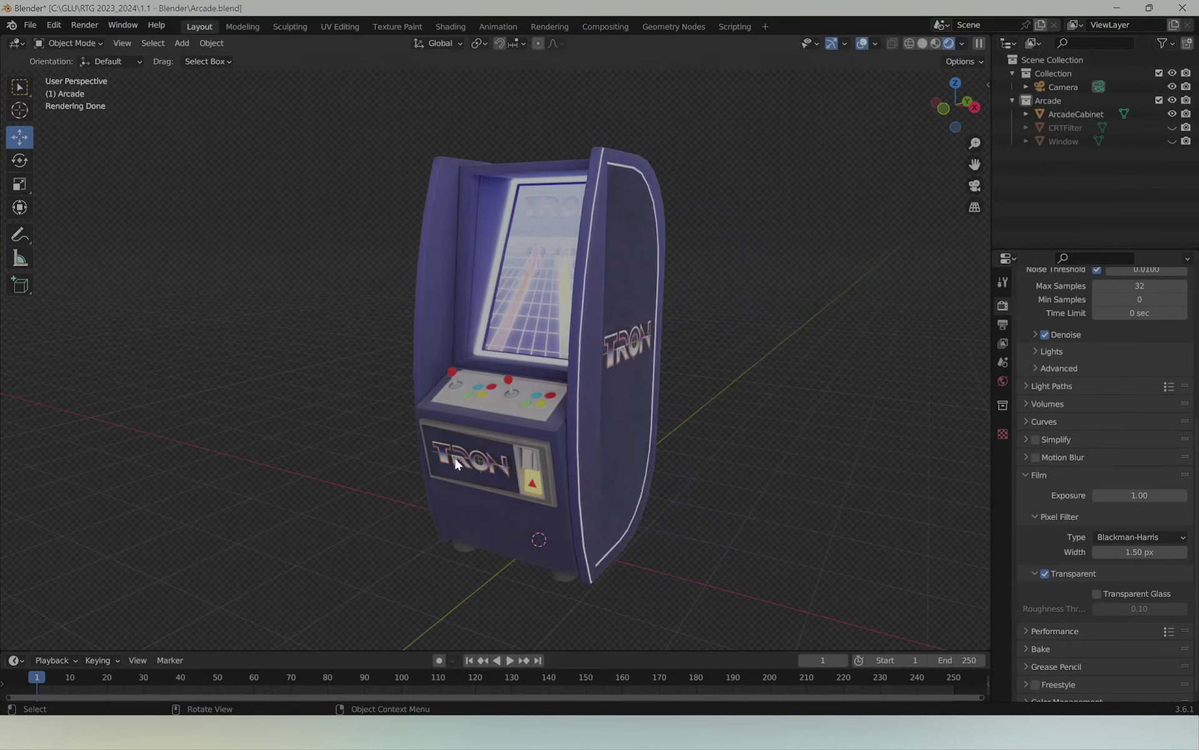
{"action": "mouse_move", "coordinate": [267, 436]}
{"action": "middle_mouse_down"}
{"action": "mouse_move", "coordinate": [511, 441]}
{"action": "mouse_move", "coordinate": [260, 440]}
{"action": "middle_mouse_up"}
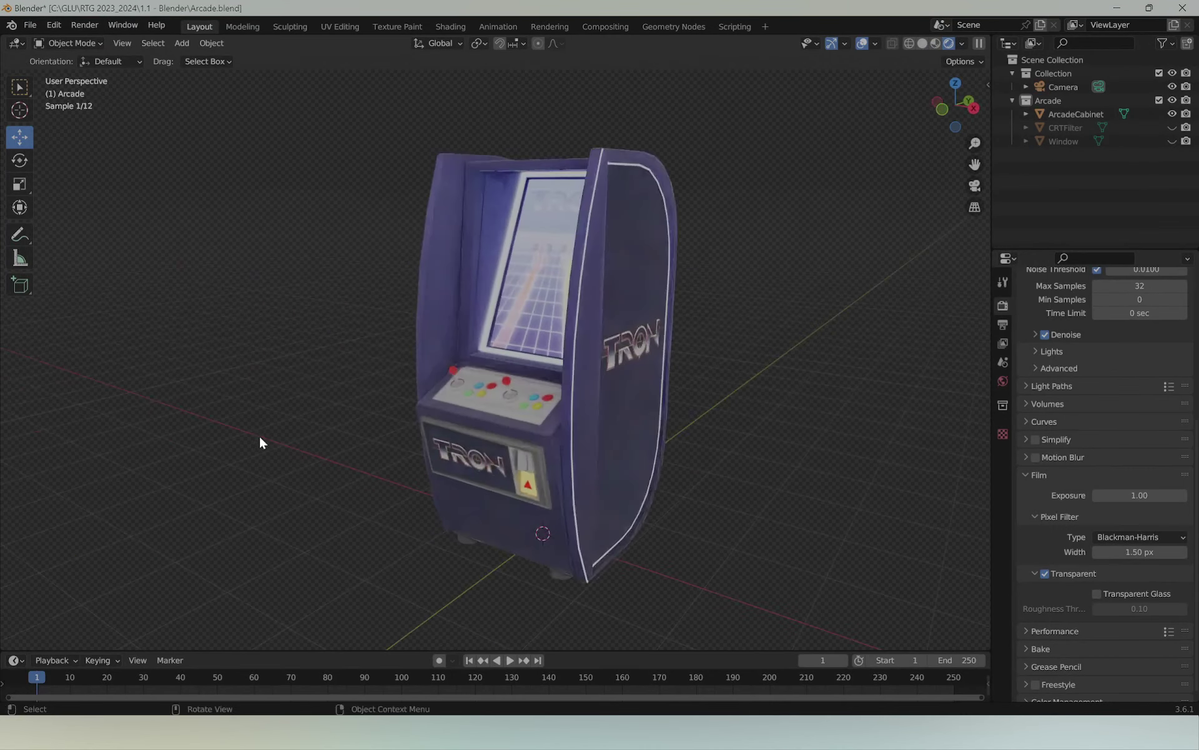
{"action": "middle_click_drag", "start_coordinate": [618, 386], "coordinate": [620, 387]}
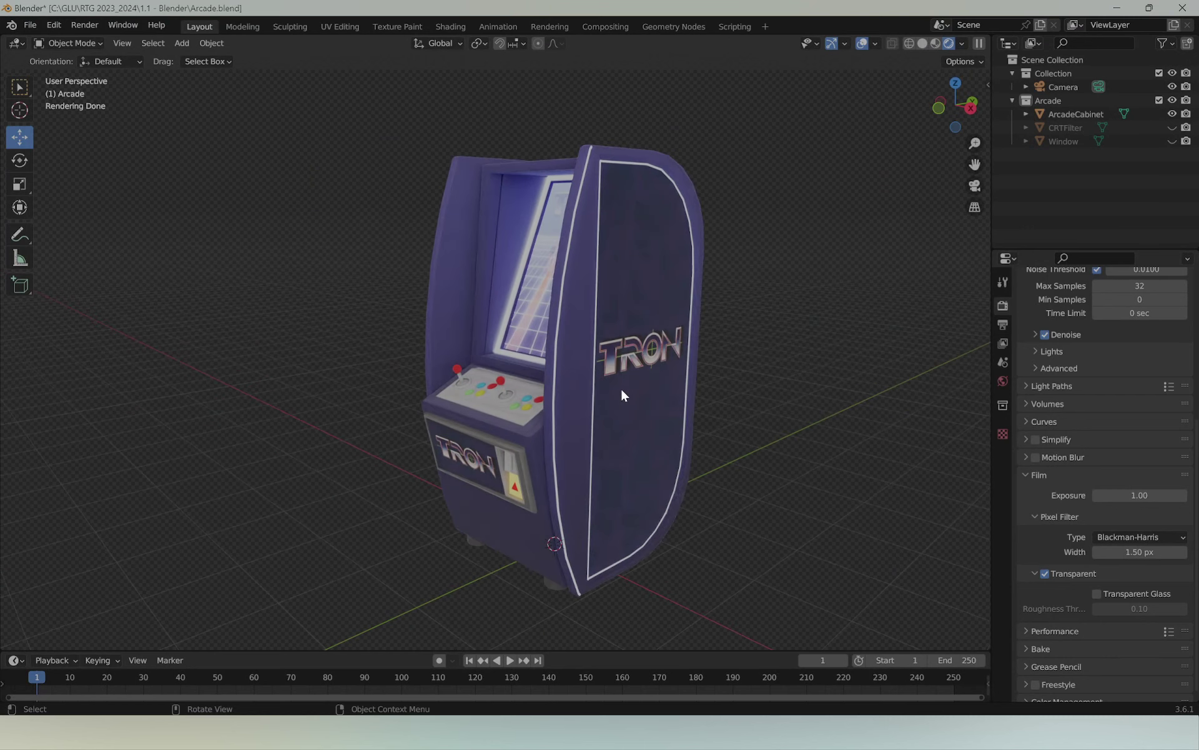
{"action": "middle_click_drag", "start_coordinate": [548, 415], "coordinate": [597, 404]}
{"action": "scroll", "coordinate": [596, 405], "scroll_direction": "down", "scroll_amount": 2}
{"action": "left_click", "coordinate": [1063, 87]}
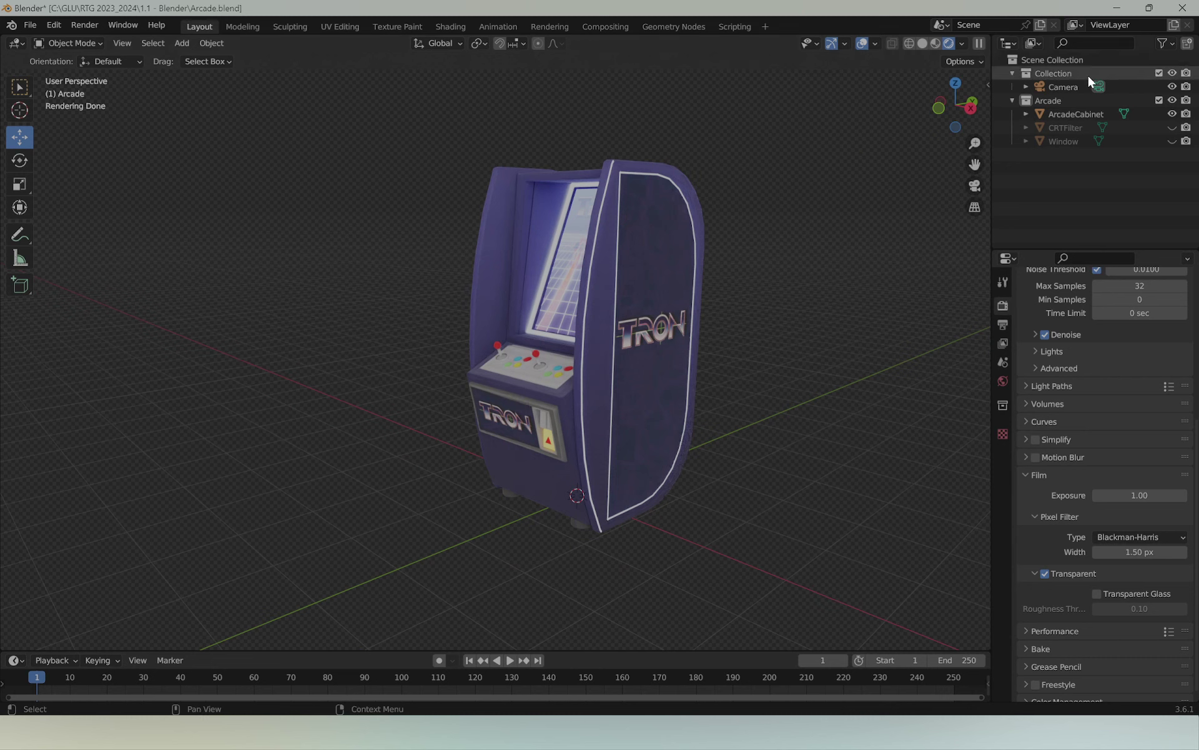
{"action": "scroll", "coordinate": [530, 335], "scroll_direction": "down", "scroll_amount": 3}
{"action": "middle_click_drag", "start_coordinate": [467, 340], "coordinate": [537, 328]}
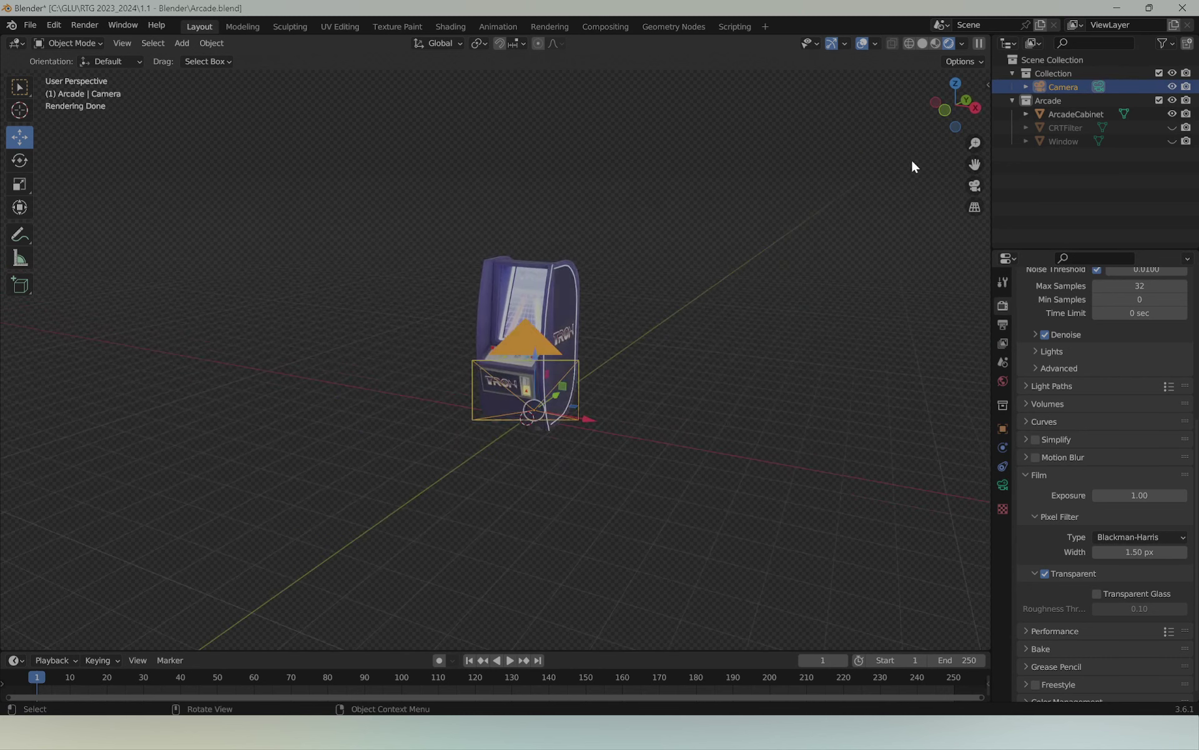
{"action": "left_click", "coordinate": [975, 185]}
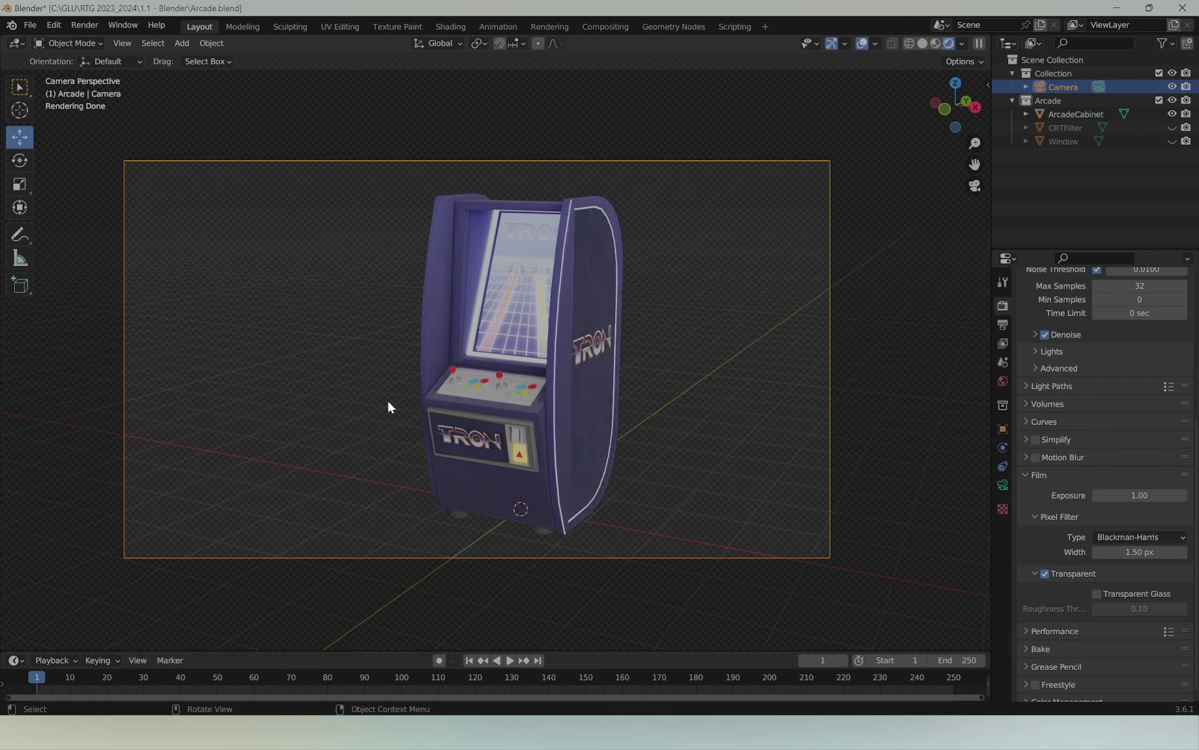
Step: Drag the camera closer beside the cabinet and check its new view
{"action": "mouse_move", "coordinate": [388, 403]}
{"action": "middle_mouse_down"}
{"action": "mouse_move", "coordinate": [471, 414]}
{"action": "mouse_move", "coordinate": [535, 395]}
{"action": "mouse_move", "coordinate": [830, 366]}
{"action": "middle_mouse_up"}
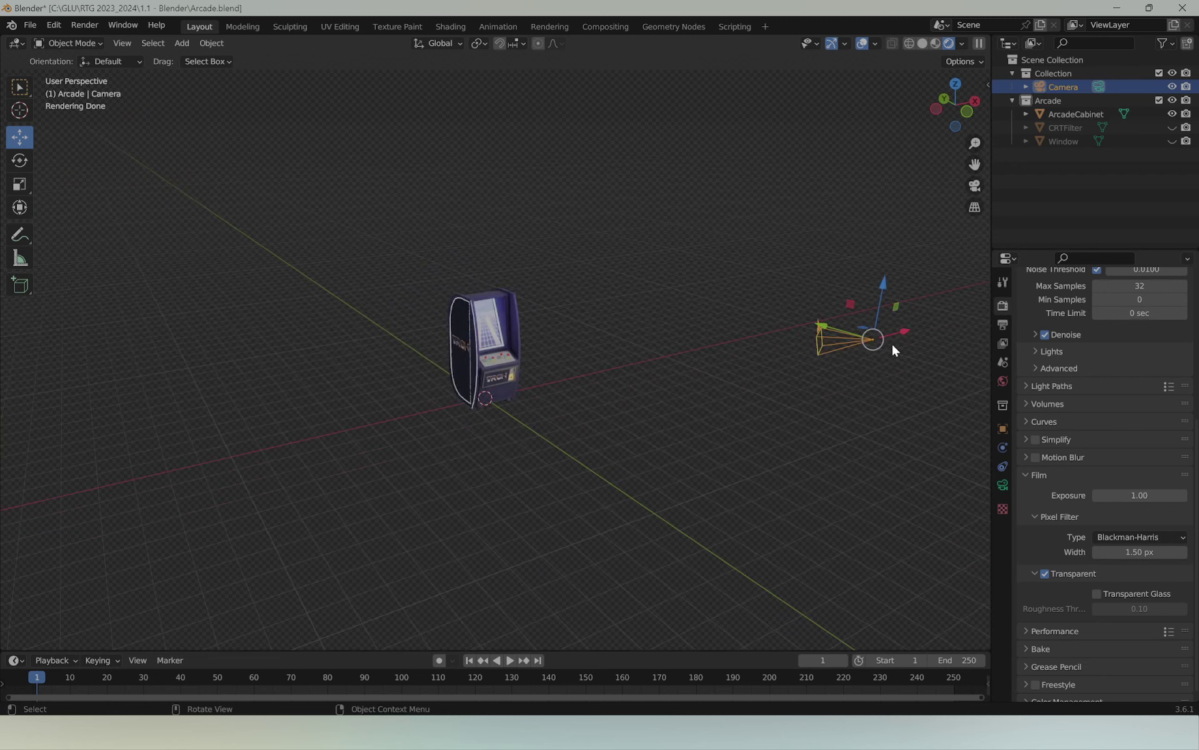
{"action": "left_click_drag", "start_coordinate": [893, 344], "coordinate": [527, 401]}
{"action": "mouse_move", "coordinate": [527, 401]}
{"action": "middle_mouse_down"}
{"action": "mouse_move", "coordinate": [642, 396]}
{"action": "mouse_move", "coordinate": [718, 350]}
{"action": "middle_mouse_up"}
{"action": "left_click", "coordinate": [974, 185]}
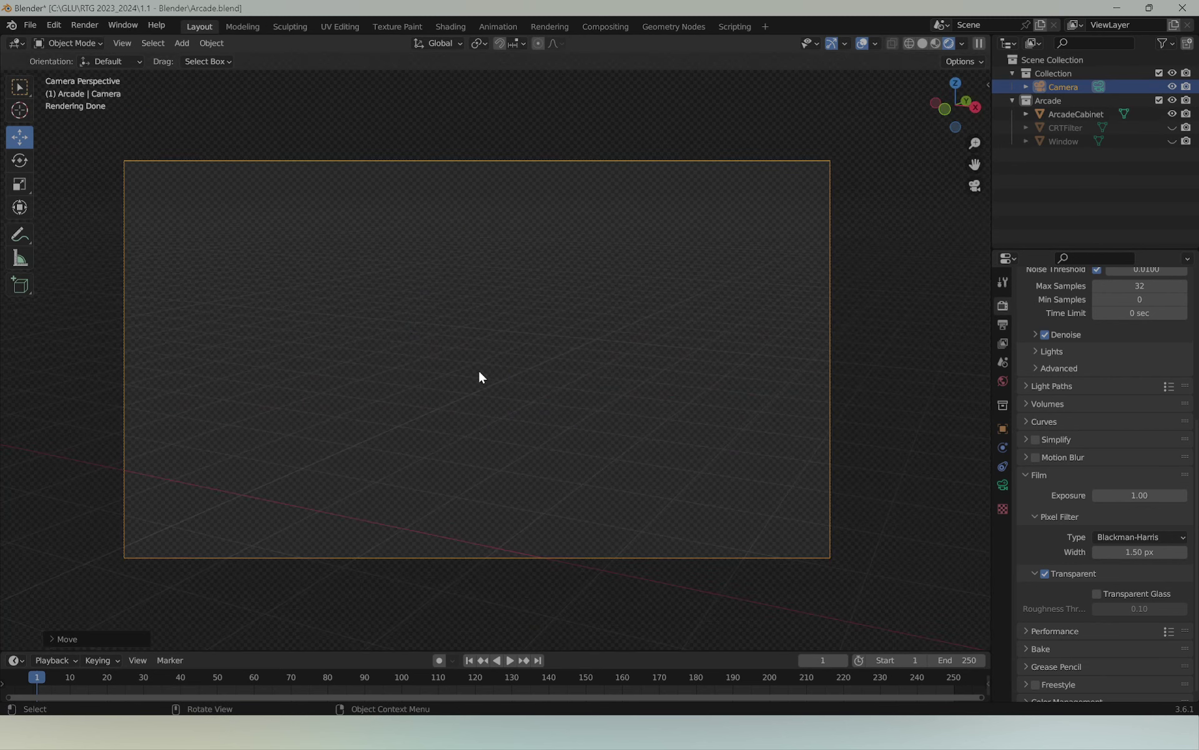
{"action": "scroll", "coordinate": [819, 224], "scroll_direction": "down", "scroll_amount": 1}
{"action": "scroll", "coordinate": [593, 292], "scroll_direction": "down", "scroll_amount": 3}
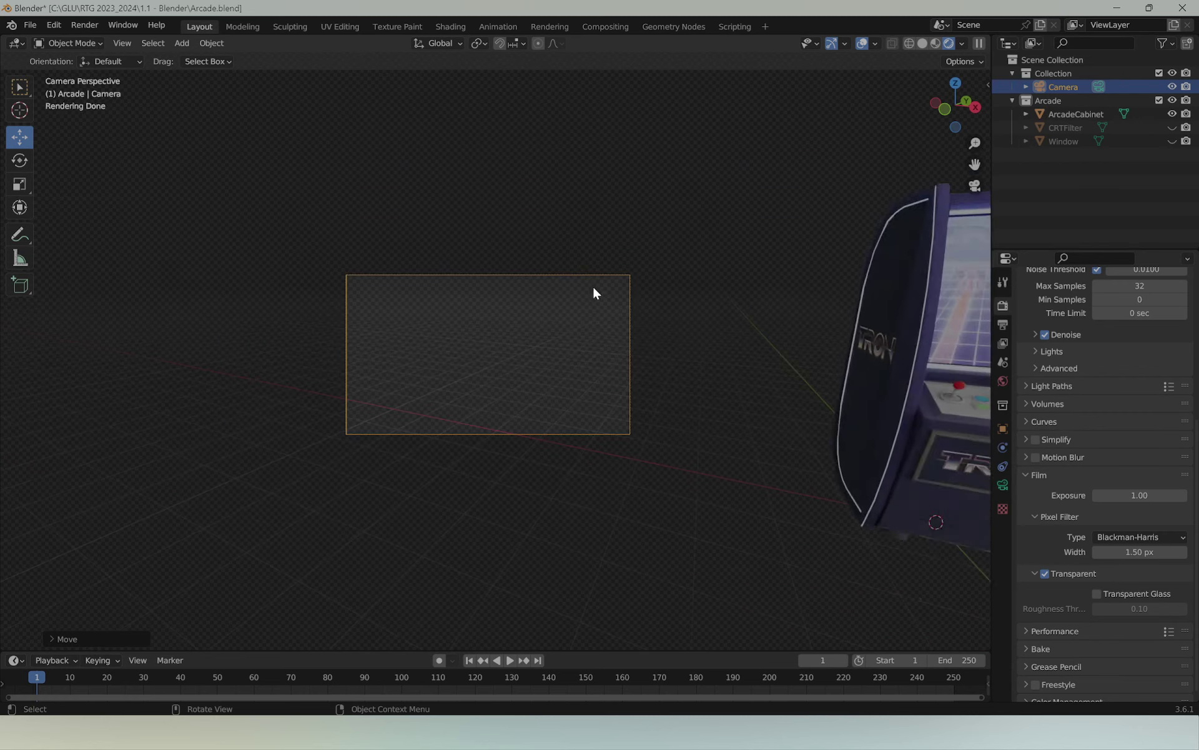
{"action": "mouse_move", "coordinate": [594, 293]}
{"action": "middle_mouse_down"}
{"action": "mouse_move", "coordinate": [549, 291]}
{"action": "mouse_move", "coordinate": [681, 283]}
{"action": "mouse_move", "coordinate": [624, 280]}
{"action": "mouse_move", "coordinate": [561, 383]}
{"action": "middle_mouse_up"}
Step: Orbit close to the control panel, select the camera and view through it
{"action": "left_click", "coordinate": [561, 382]}
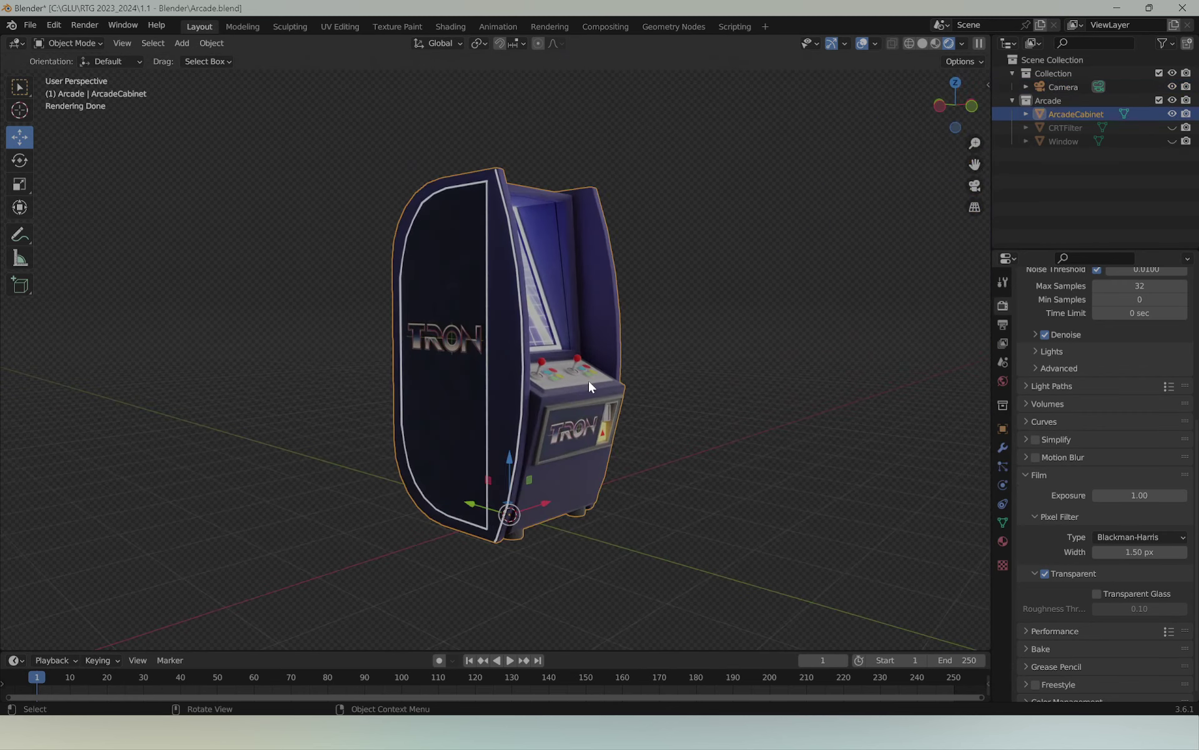
{"action": "scroll", "coordinate": [588, 382], "scroll_direction": "up", "scroll_amount": 1}
{"action": "scroll", "coordinate": [589, 382], "scroll_direction": "up", "scroll_amount": 2}
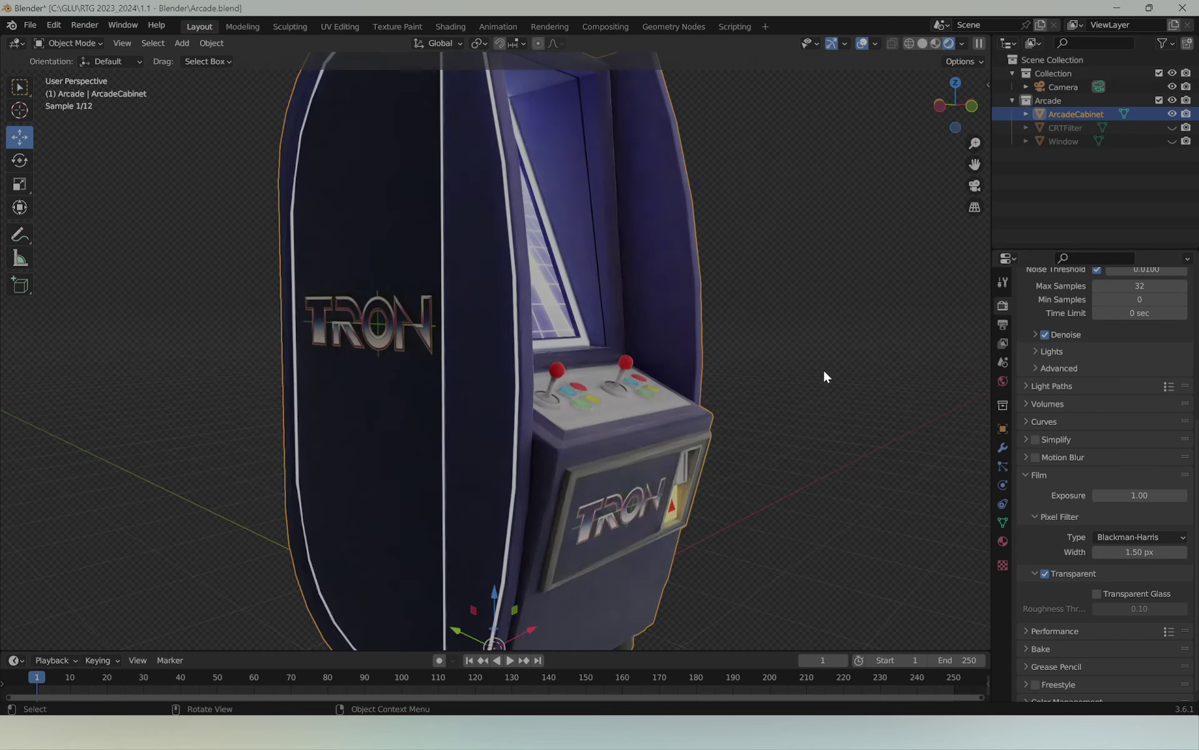
{"action": "mouse_move", "coordinate": [824, 372]}
{"action": "middle_mouse_down"}
{"action": "mouse_move", "coordinate": [841, 380]}
{"action": "mouse_move", "coordinate": [782, 336]}
{"action": "mouse_move", "coordinate": [807, 362]}
{"action": "mouse_move", "coordinate": [830, 316]}
{"action": "mouse_move", "coordinate": [776, 383]}
{"action": "mouse_move", "coordinate": [923, 384]}
{"action": "mouse_move", "coordinate": [931, 356]}
{"action": "middle_mouse_up"}
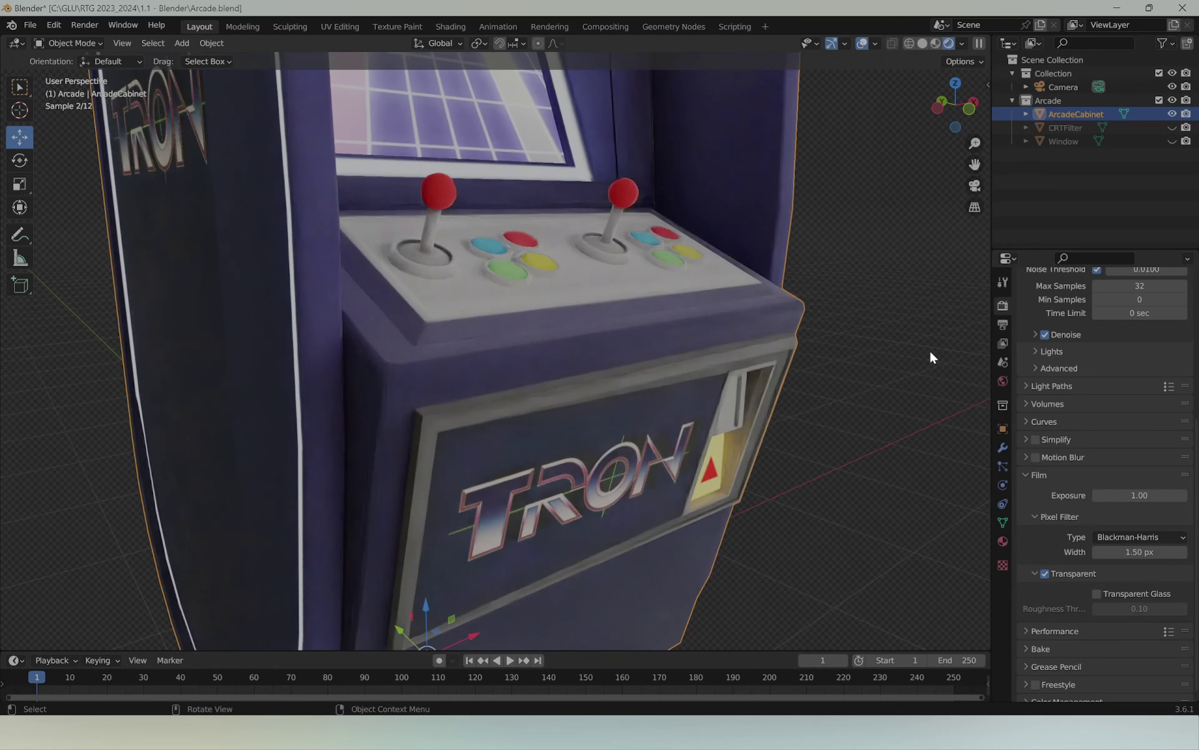
{"action": "left_click", "coordinate": [1055, 85]}
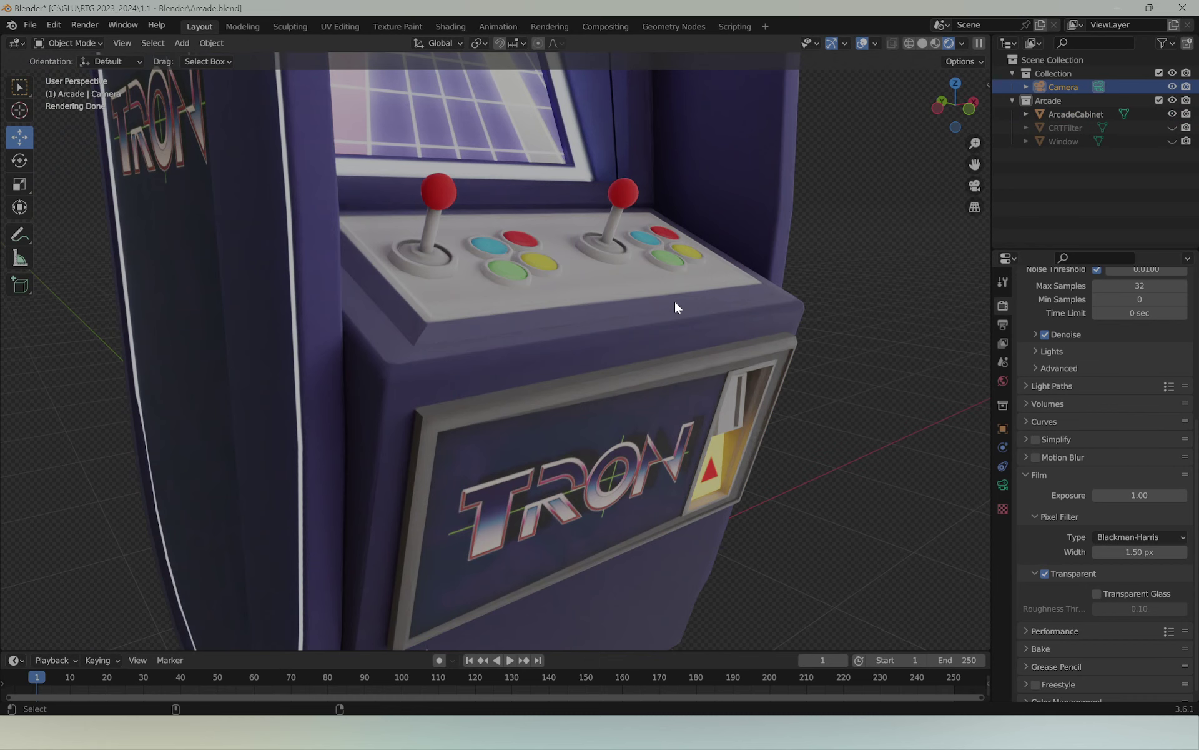
{"action": "key", "text": "KP_0"}
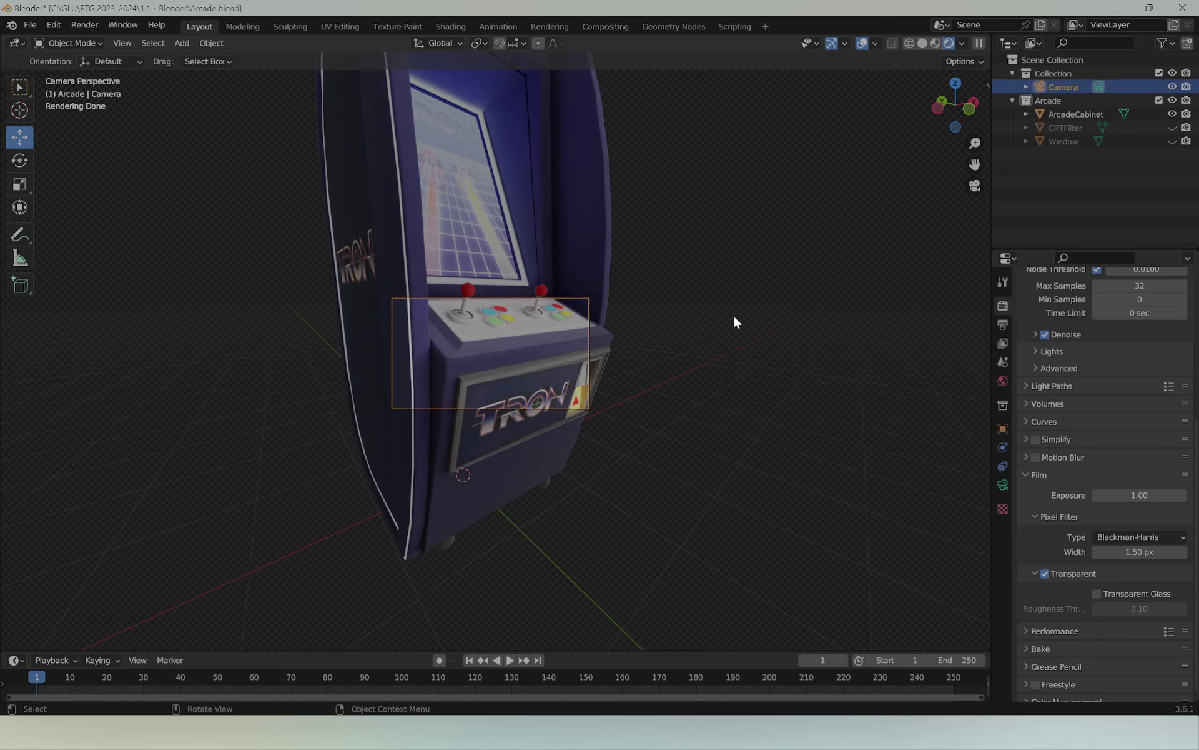
{"action": "mouse_move", "coordinate": [734, 322]}
{"action": "middle_mouse_down"}
{"action": "mouse_move", "coordinate": [506, 320]}
{"action": "mouse_move", "coordinate": [610, 297]}
{"action": "middle_mouse_up"}
{"action": "key", "text": "KP_0"}
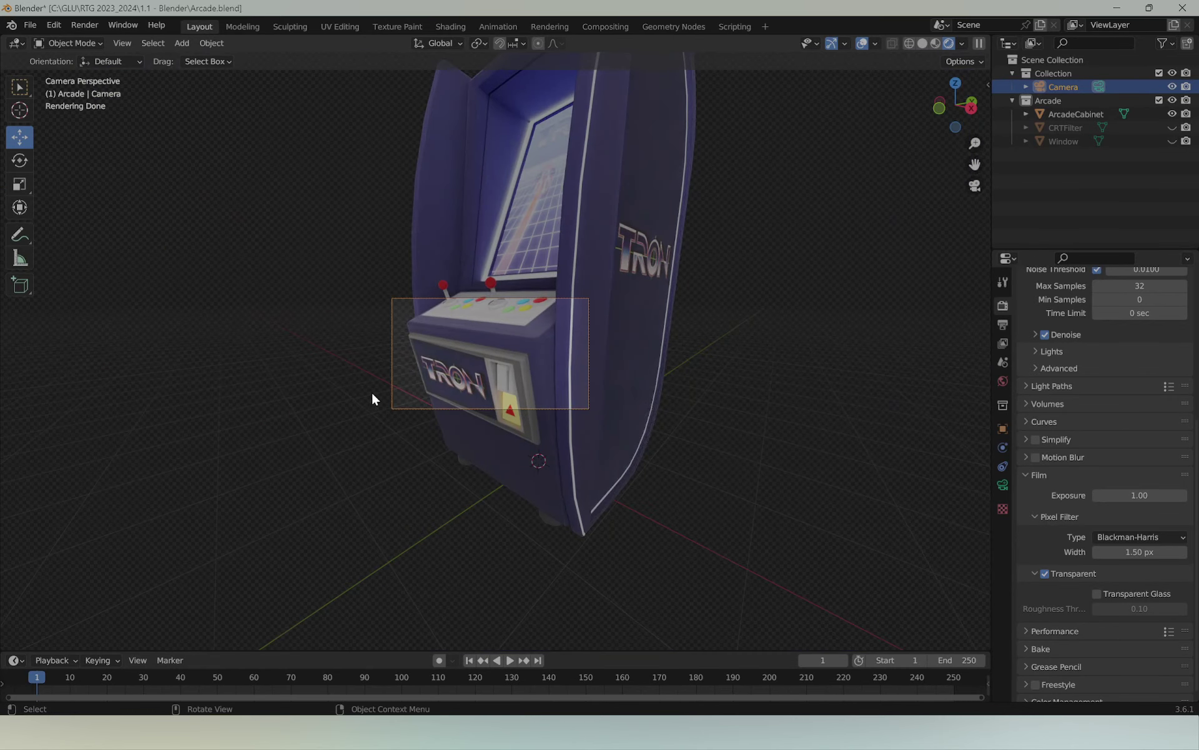
Step: Try moving the camera up and left, then undo the move
{"action": "middle_click_drag", "start_coordinate": [368, 287], "coordinate": [737, 350]}
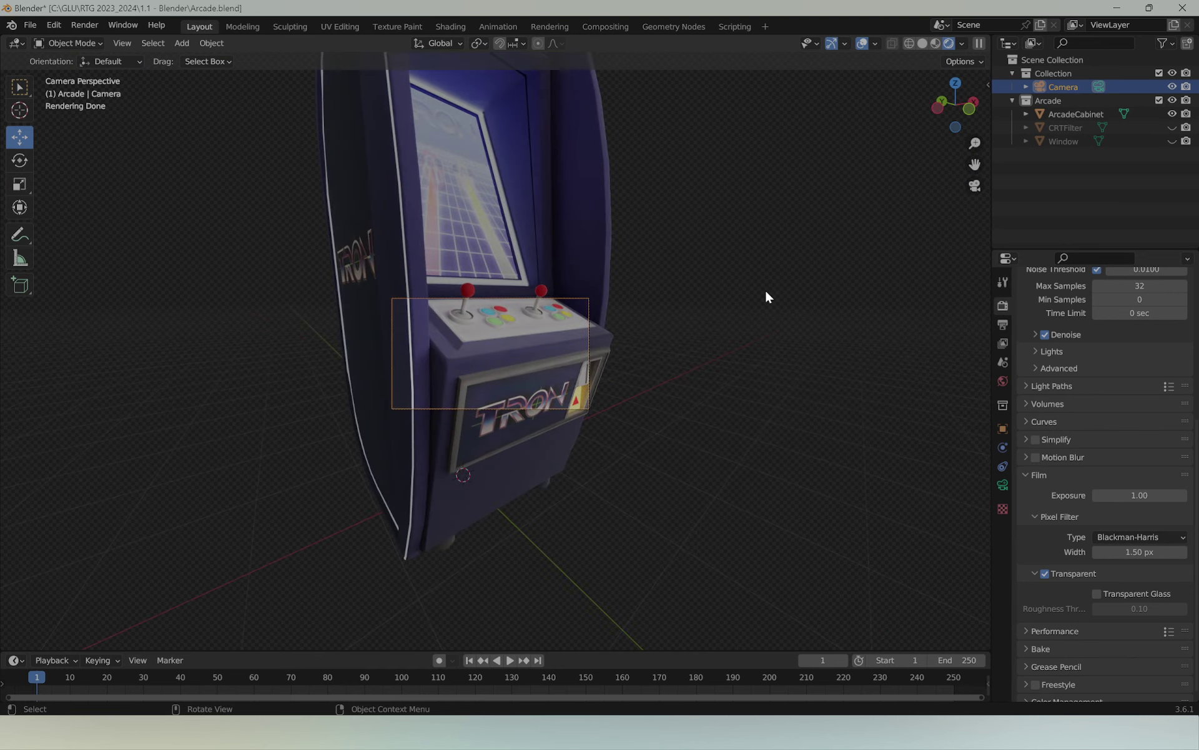
{"action": "mouse_move", "coordinate": [655, 383]}
{"action": "middle_mouse_down"}
{"action": "mouse_move", "coordinate": [782, 348]}
{"action": "mouse_move", "coordinate": [522, 343]}
{"action": "mouse_move", "coordinate": [625, 312]}
{"action": "middle_mouse_up"}
{"action": "key", "text": "KP_0"}
{"action": "mouse_move", "coordinate": [906, 187]}
{"action": "middle_mouse_down"}
{"action": "mouse_move", "coordinate": [802, 235]}
{"action": "mouse_move", "coordinate": [290, 294]}
{"action": "mouse_move", "coordinate": [383, 290]}
{"action": "middle_mouse_up"}
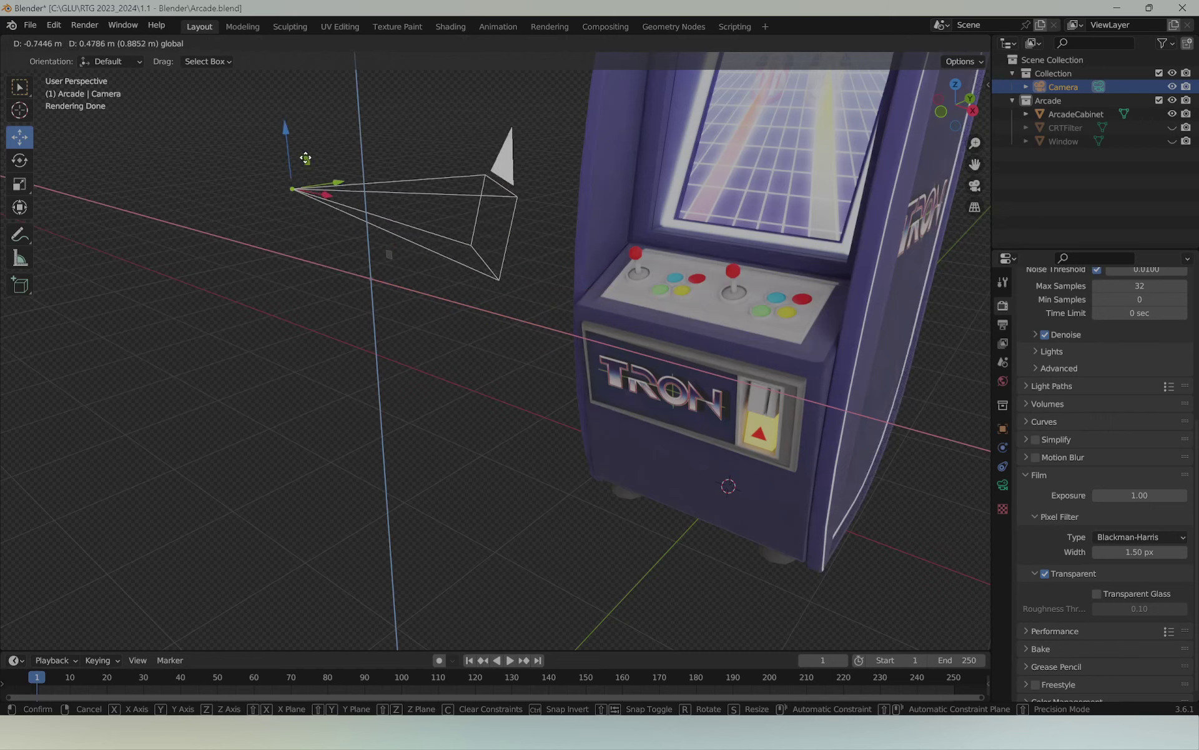
{"action": "left_click_drag", "start_coordinate": [390, 263], "coordinate": [348, 173]}
{"action": "key", "text": "KP_0"}
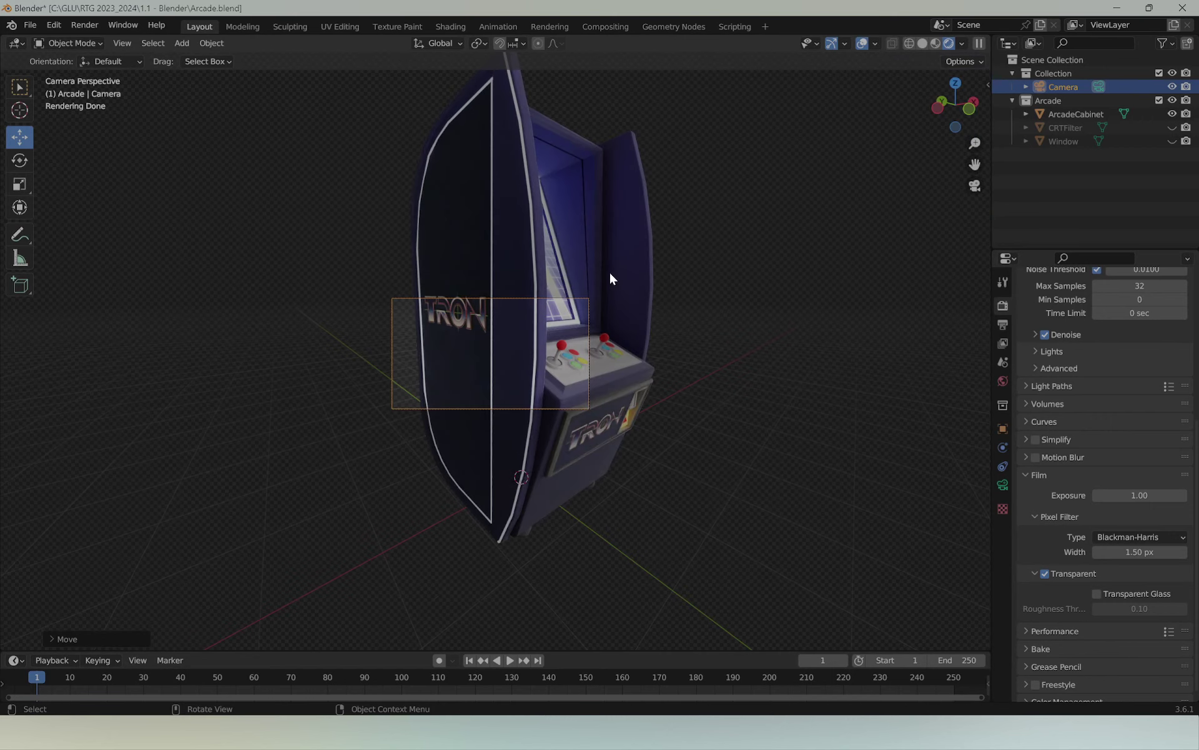
{"action": "key", "text": "ctrl+z"}
{"action": "mouse_move", "coordinate": [715, 303]}
{"action": "middle_mouse_down"}
{"action": "mouse_move", "coordinate": [633, 341]}
{"action": "mouse_move", "coordinate": [440, 344]}
{"action": "mouse_move", "coordinate": [420, 391]}
{"action": "mouse_move", "coordinate": [479, 375]}
{"action": "mouse_move", "coordinate": [406, 306]}
{"action": "middle_mouse_up"}
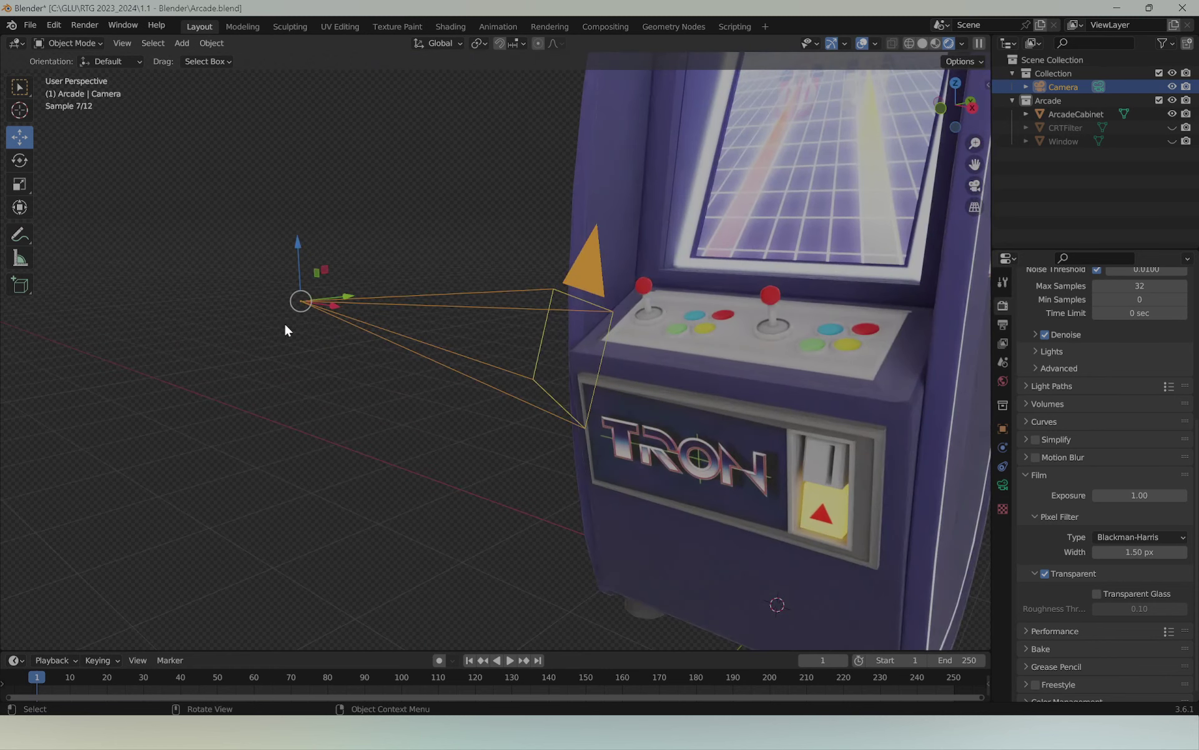
Step: With Local transform orientation, slide the camera back along its view axis and render
{"action": "left_click", "coordinate": [118, 62]}
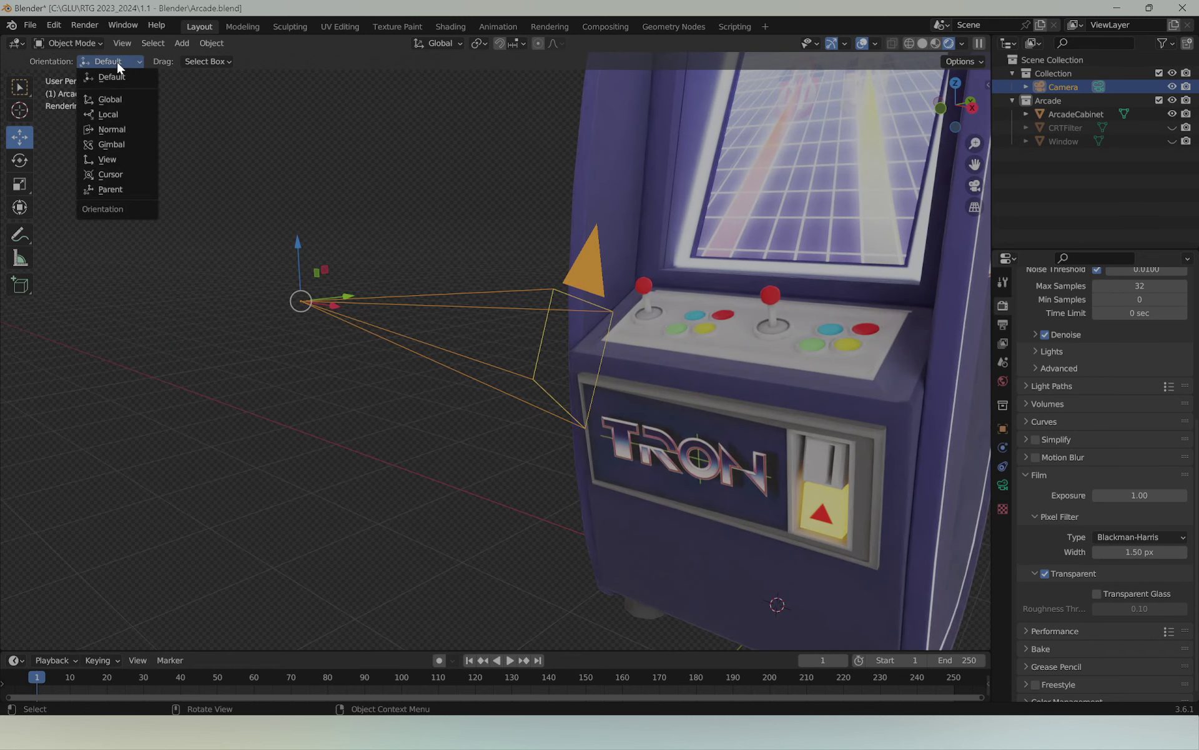
{"action": "left_click", "coordinate": [110, 110]}
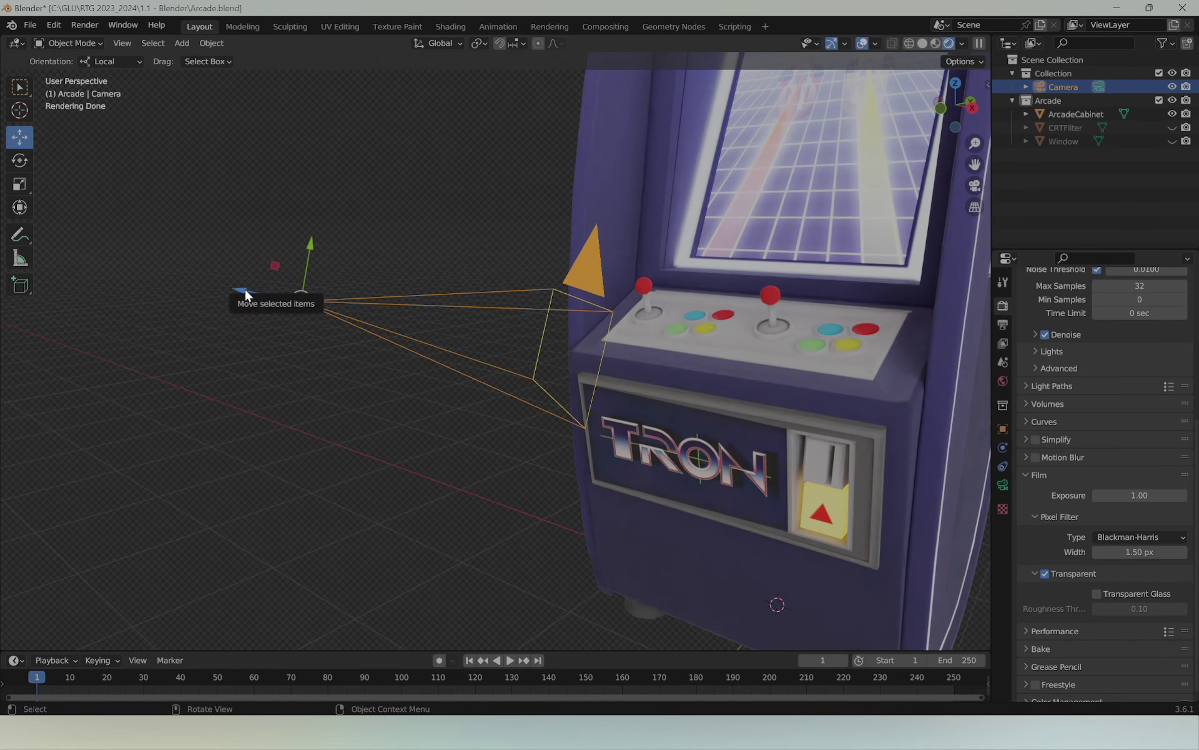
{"action": "mouse_move", "coordinate": [243, 292]}
{"action": "left_mouse_down"}
{"action": "mouse_move", "coordinate": [932, 242]}
{"action": "mouse_move", "coordinate": [942, 289]}
{"action": "left_mouse_up"}
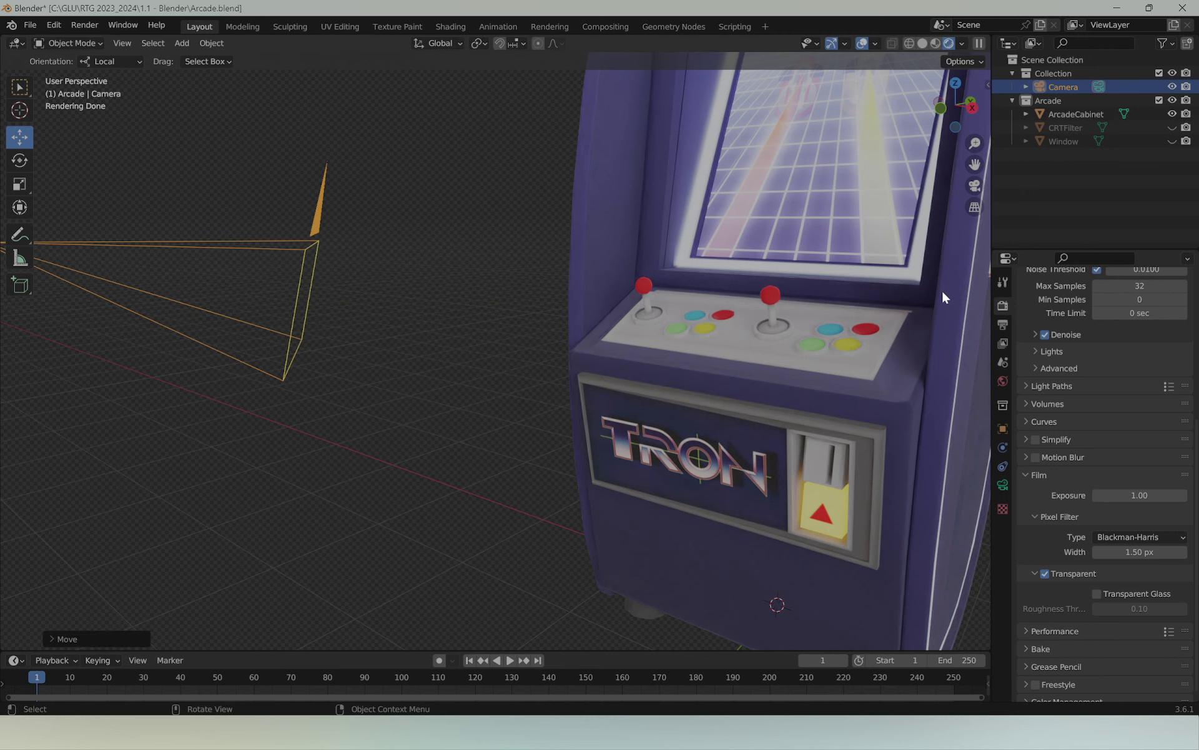
{"action": "left_click", "coordinate": [975, 186]}
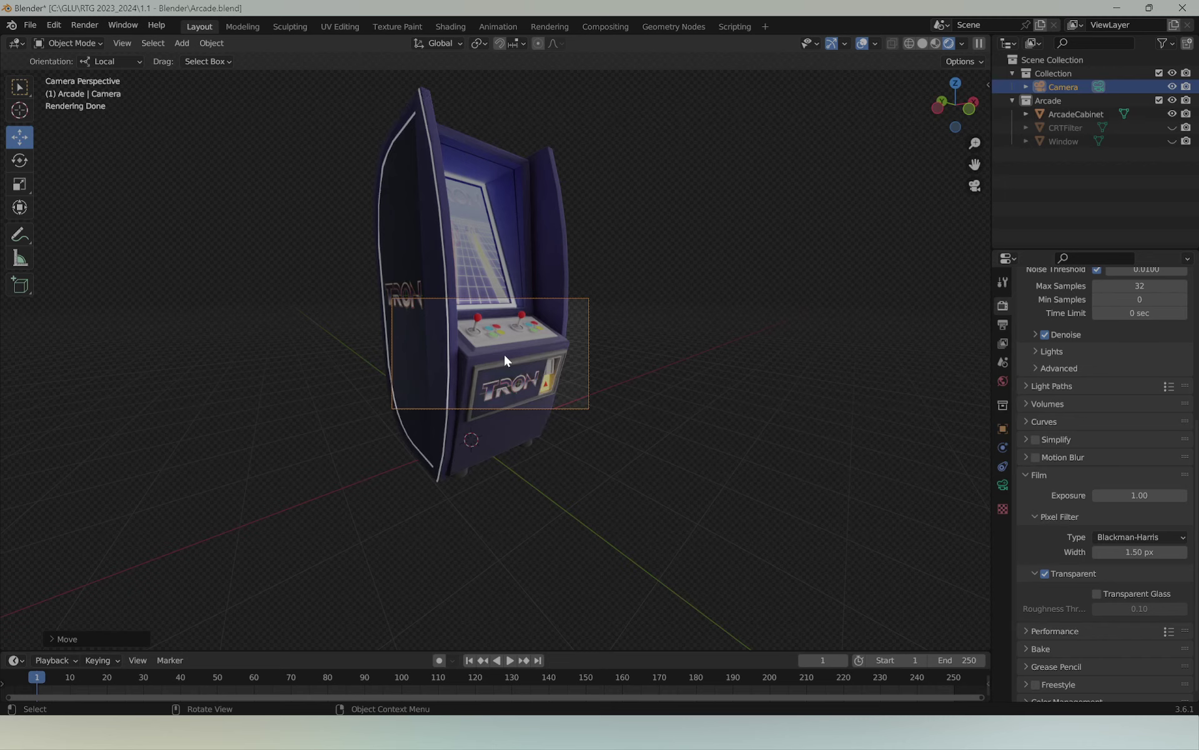
{"action": "key", "text": "F12"}
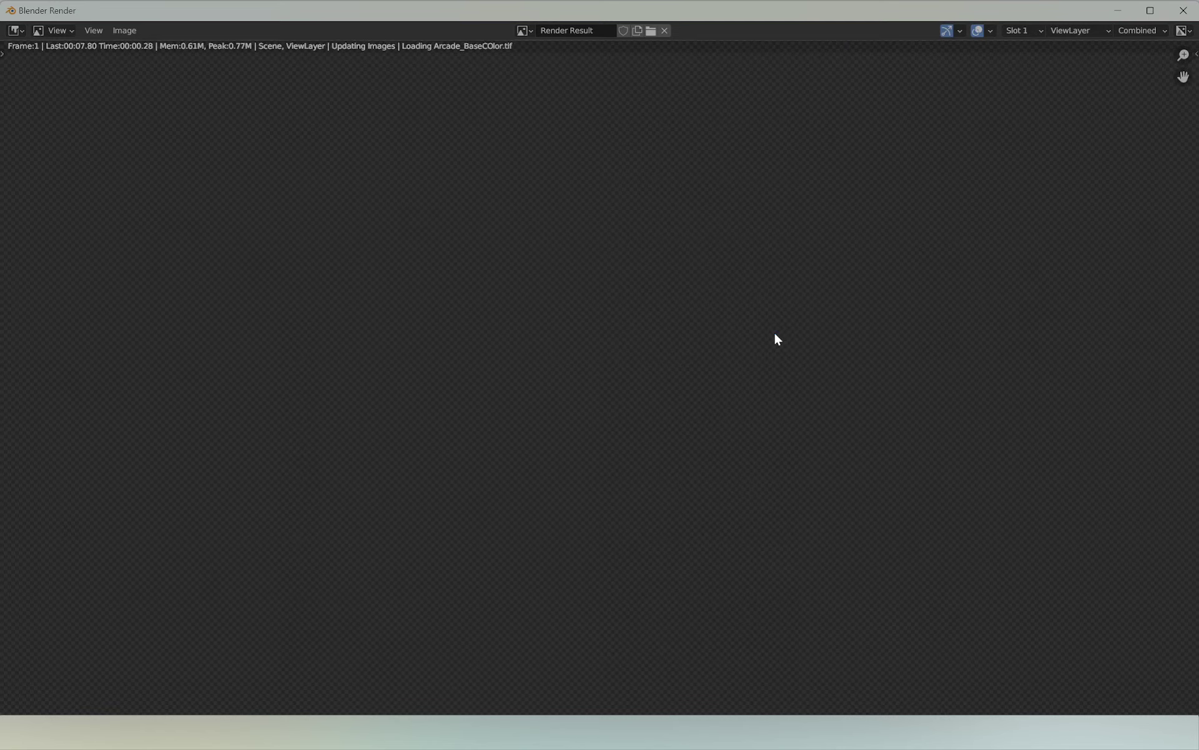
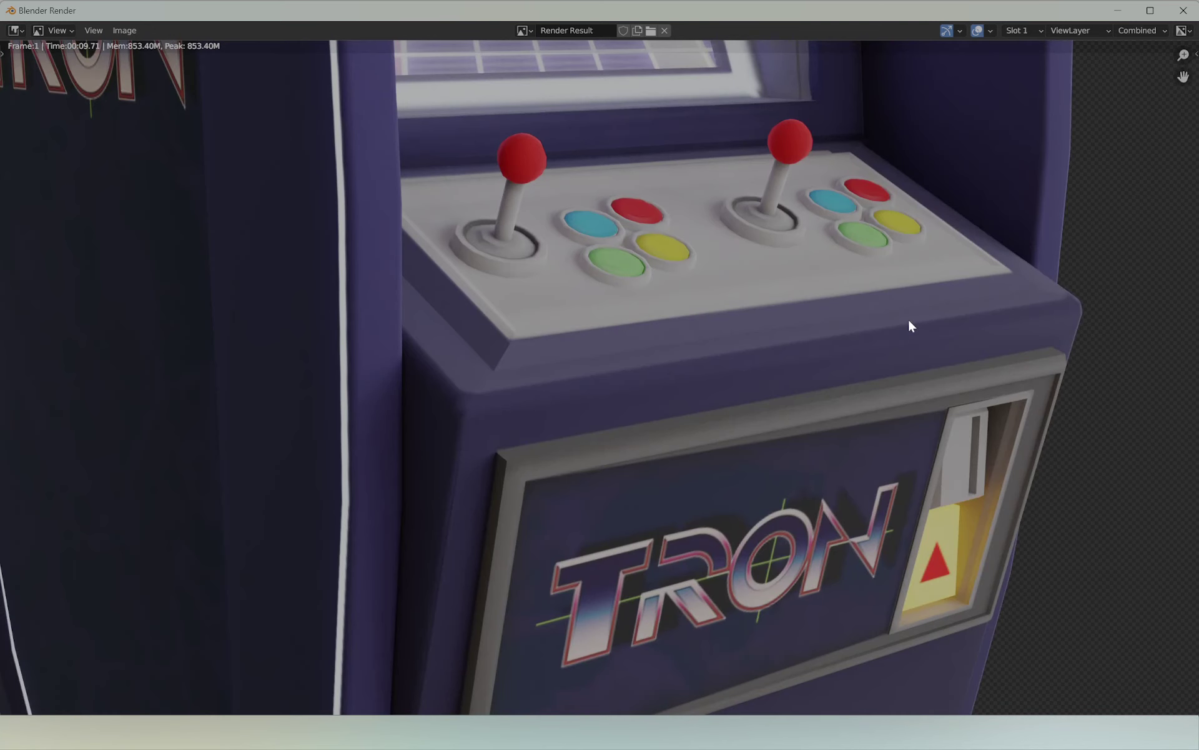
Step: Save the controls close-up render as Arcade_02.png via Image > Save As and close the render window
{"action": "left_click", "coordinate": [124, 29]}
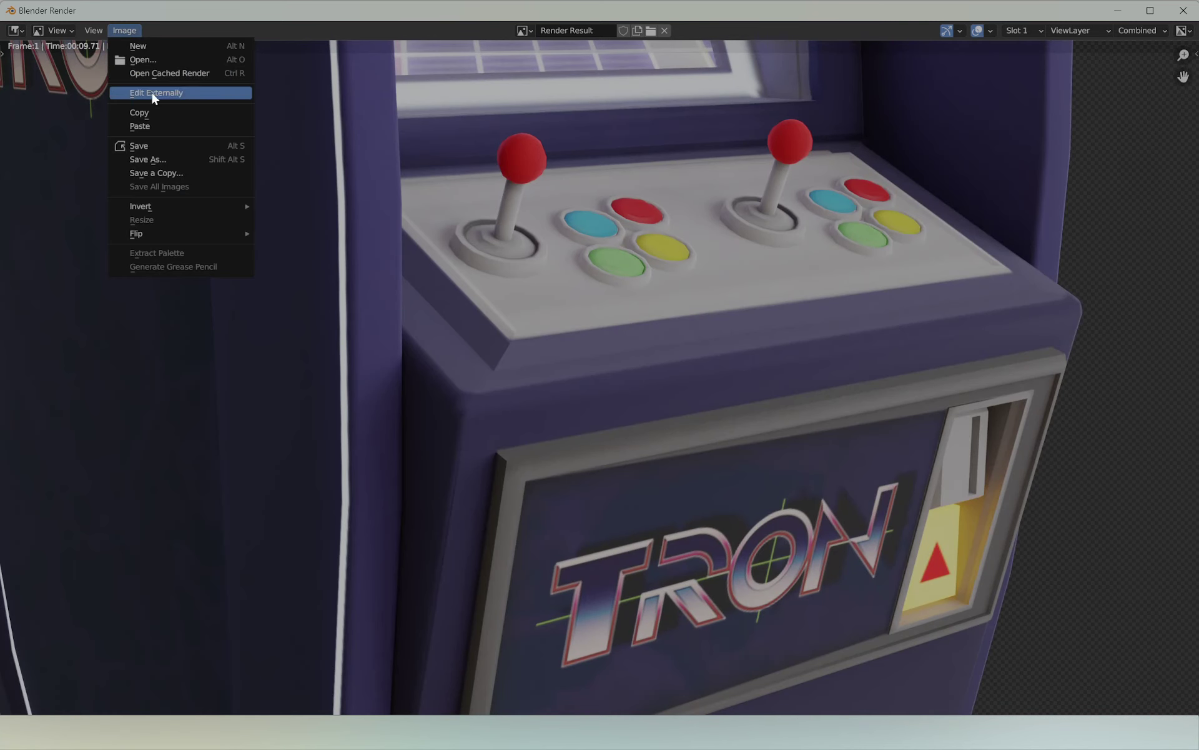
{"action": "left_click", "coordinate": [163, 159]}
{"action": "double_click", "coordinate": [439, 236]}
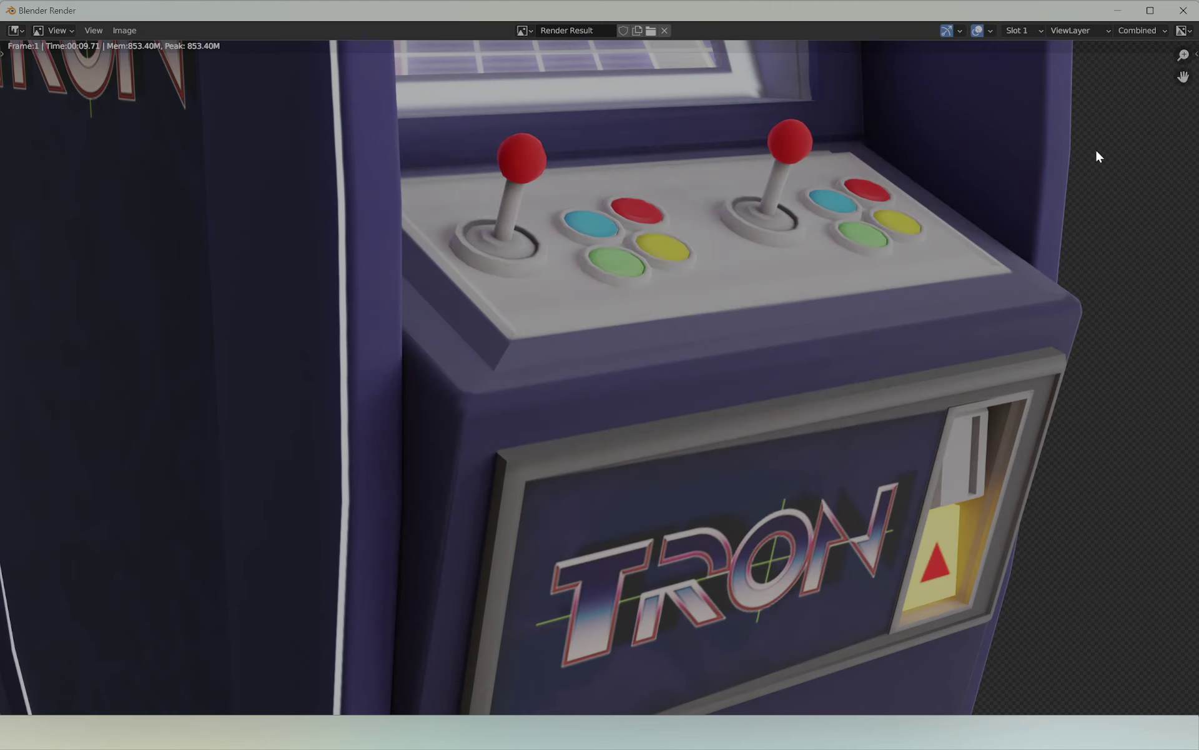
{"action": "left_click", "coordinate": [1183, 10]}
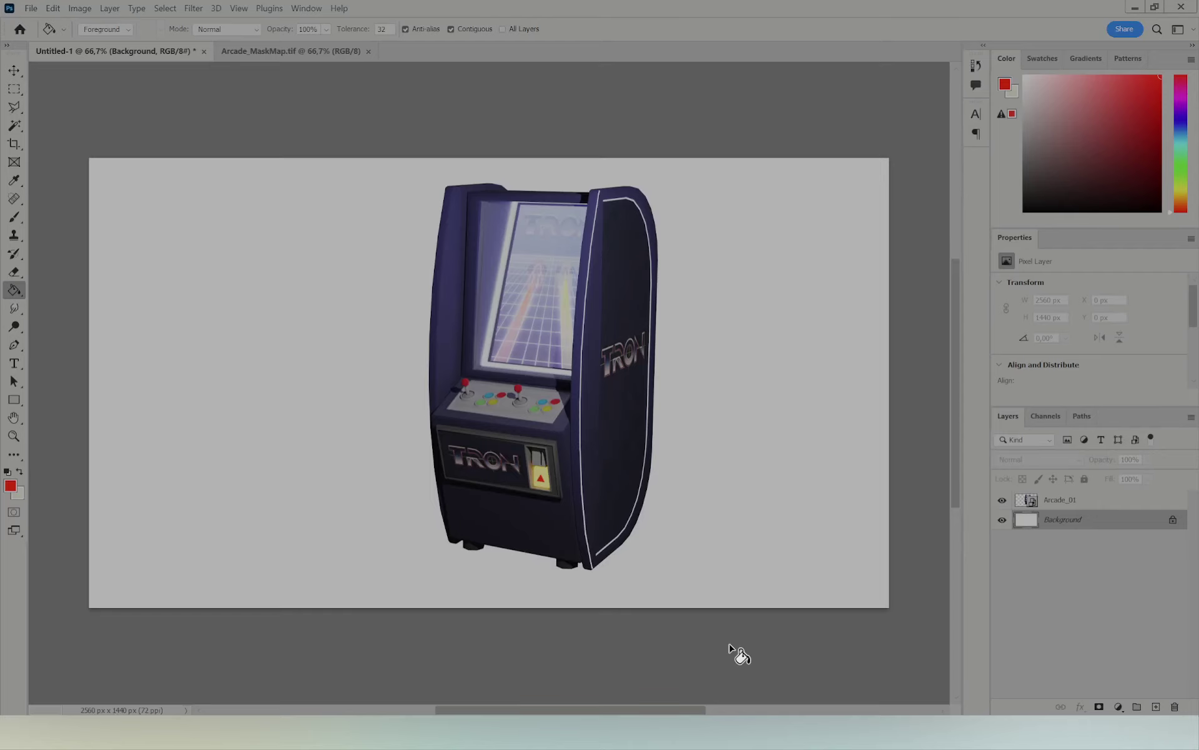
Step: Replace the old Arcade_01 layer with a freshly placed Arcade_01 cabinet render on the right side
{"action": "left_click", "coordinate": [1090, 502]}
{"action": "key", "text": "Delete"}
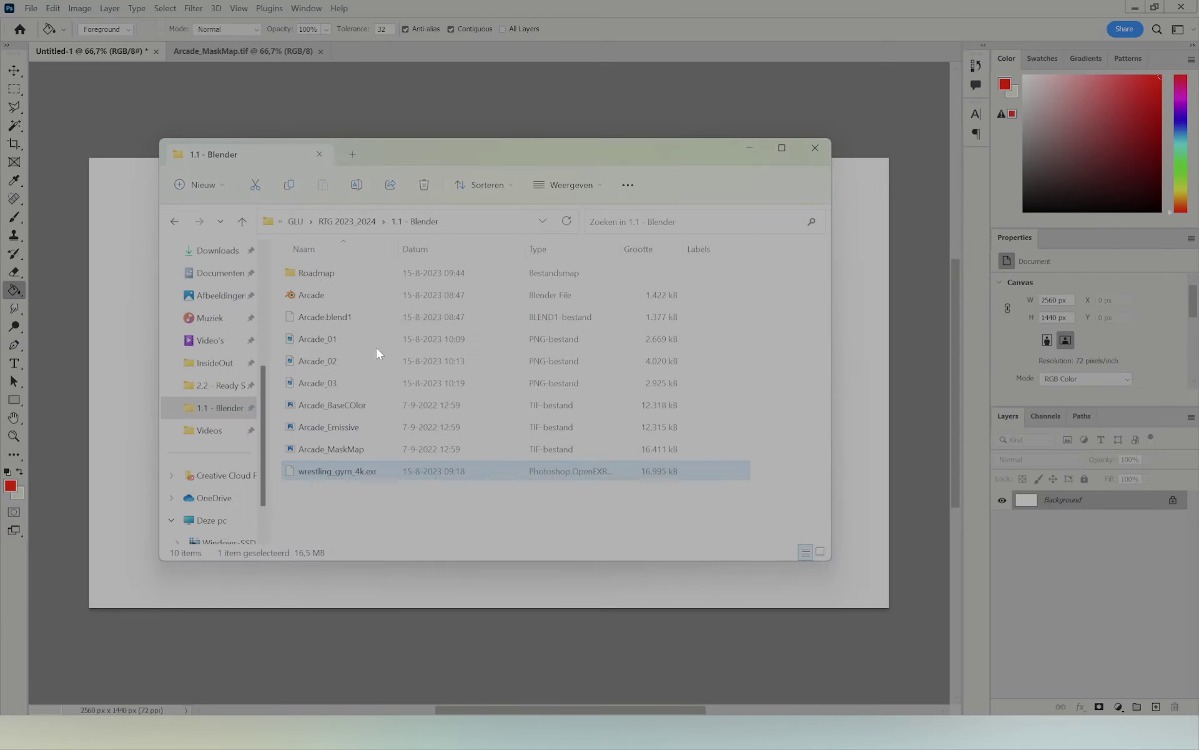
{"action": "left_click_drag", "start_coordinate": [315, 348], "coordinate": [872, 350]}
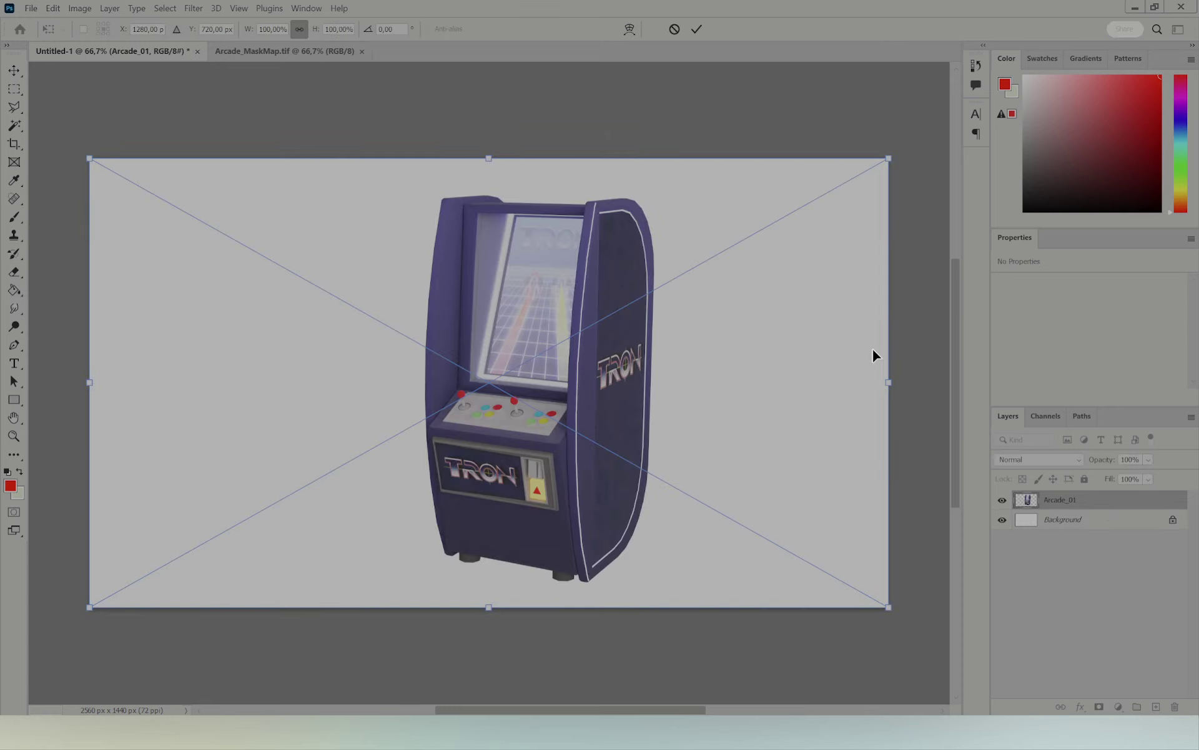
{"action": "left_click_drag", "start_coordinate": [564, 368], "coordinate": [720, 365]}
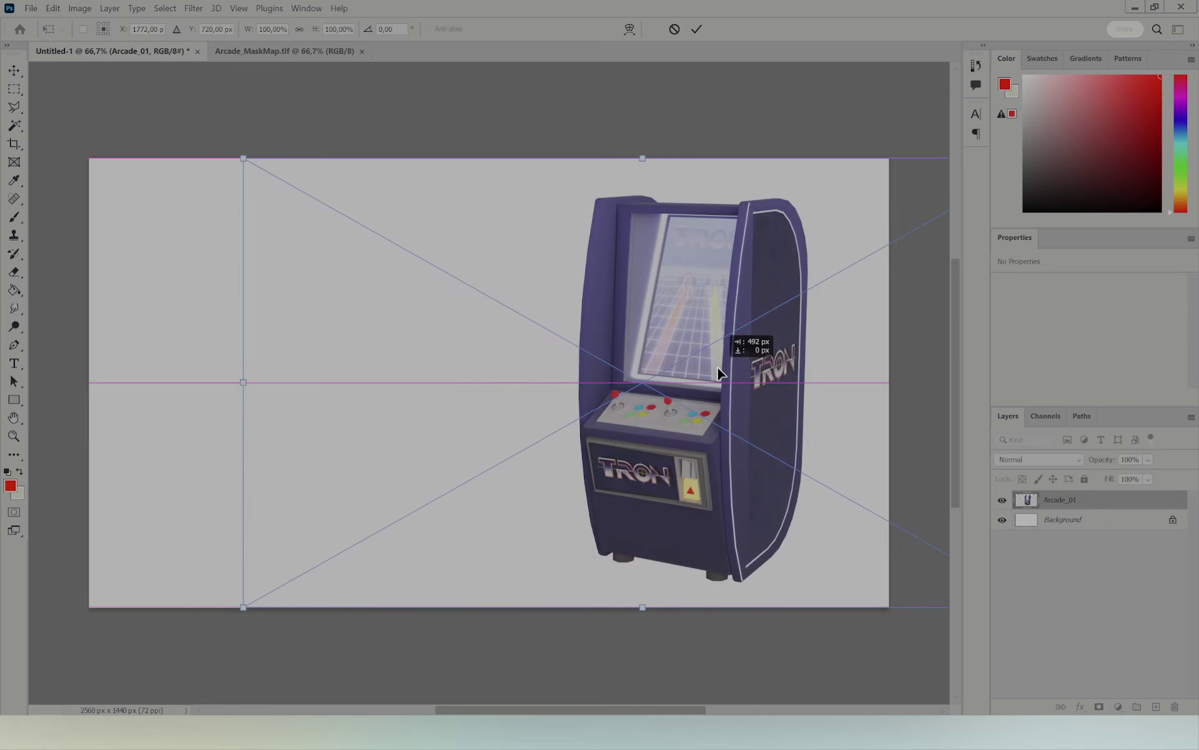
{"action": "key", "text": "Return"}
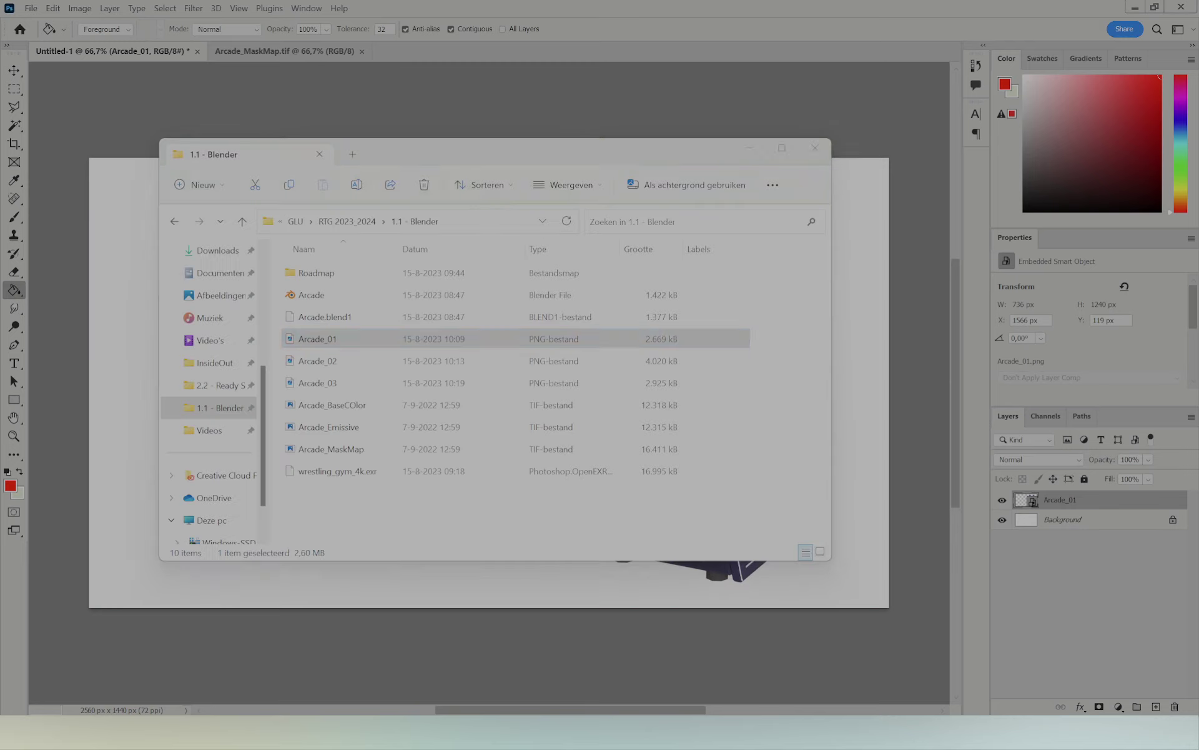
Step: Place the Arcade_02 close-up render, shrunk to about two thirds, in the upper left
{"action": "left_click_drag", "start_coordinate": [326, 364], "coordinate": [137, 389]}
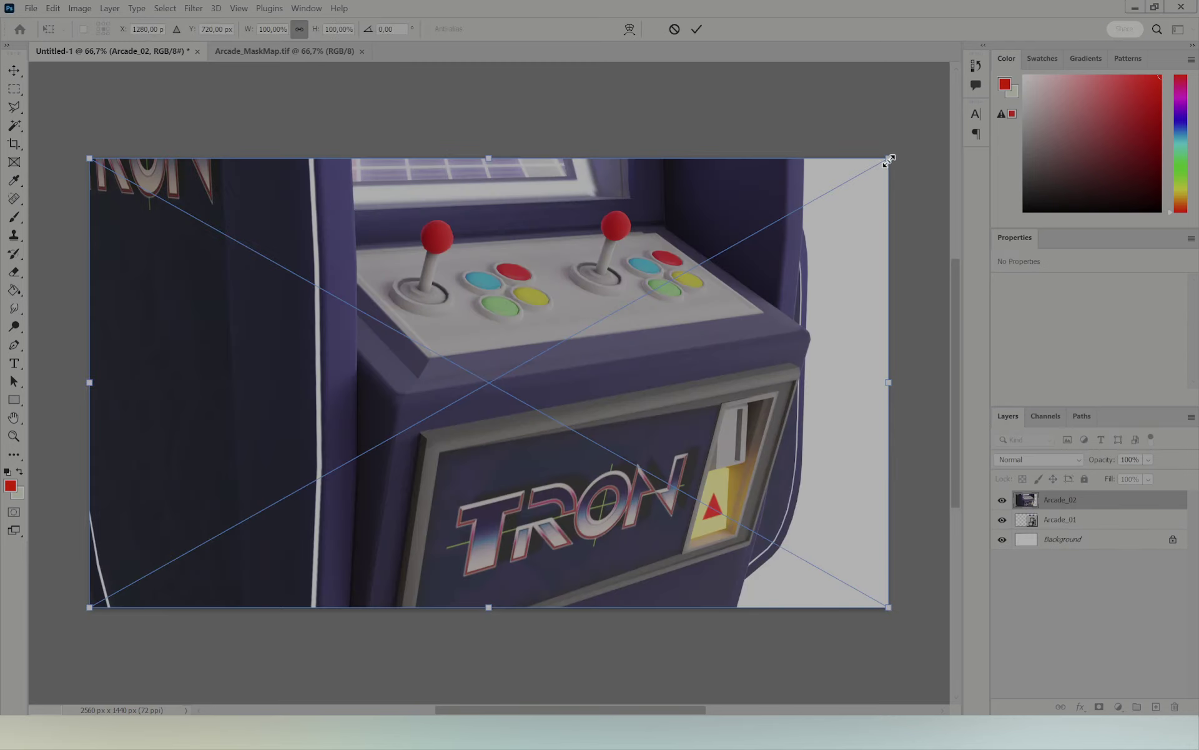
{"action": "left_click_drag", "start_coordinate": [890, 160], "coordinate": [619, 309]}
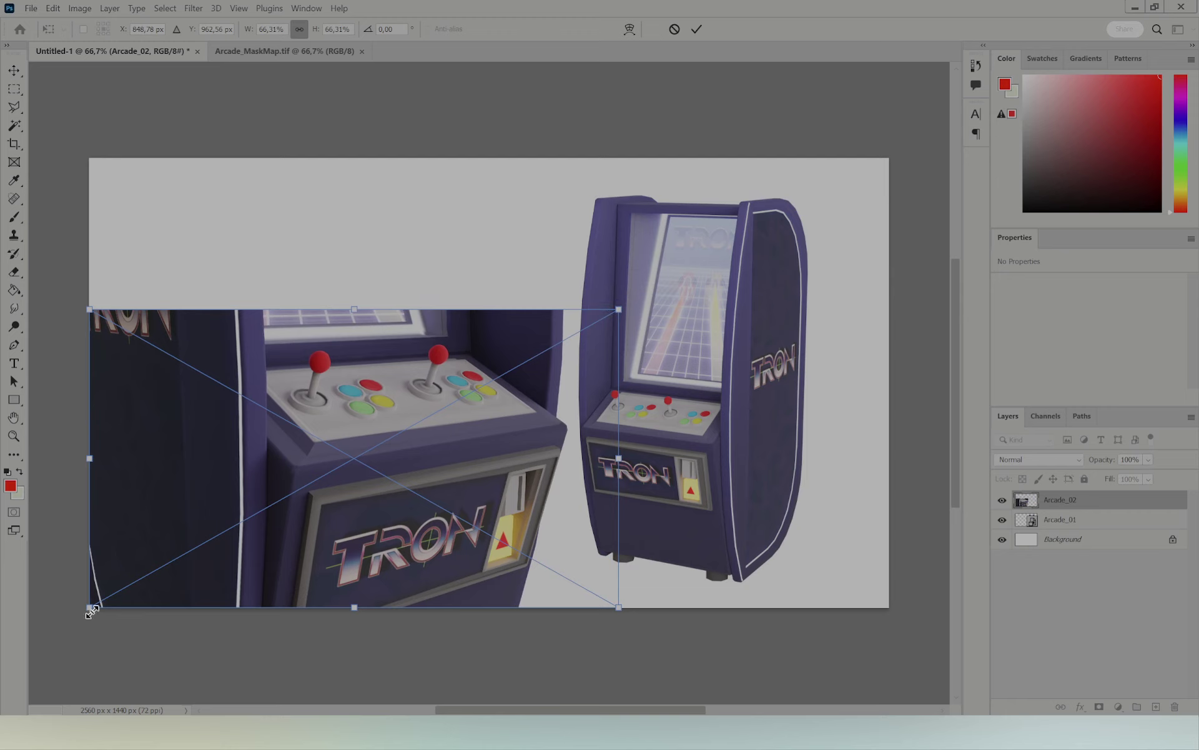
{"action": "left_click_drag", "start_coordinate": [90, 609], "coordinate": [123, 590]}
{"action": "left_click_drag", "start_coordinate": [325, 481], "coordinate": [325, 368]}
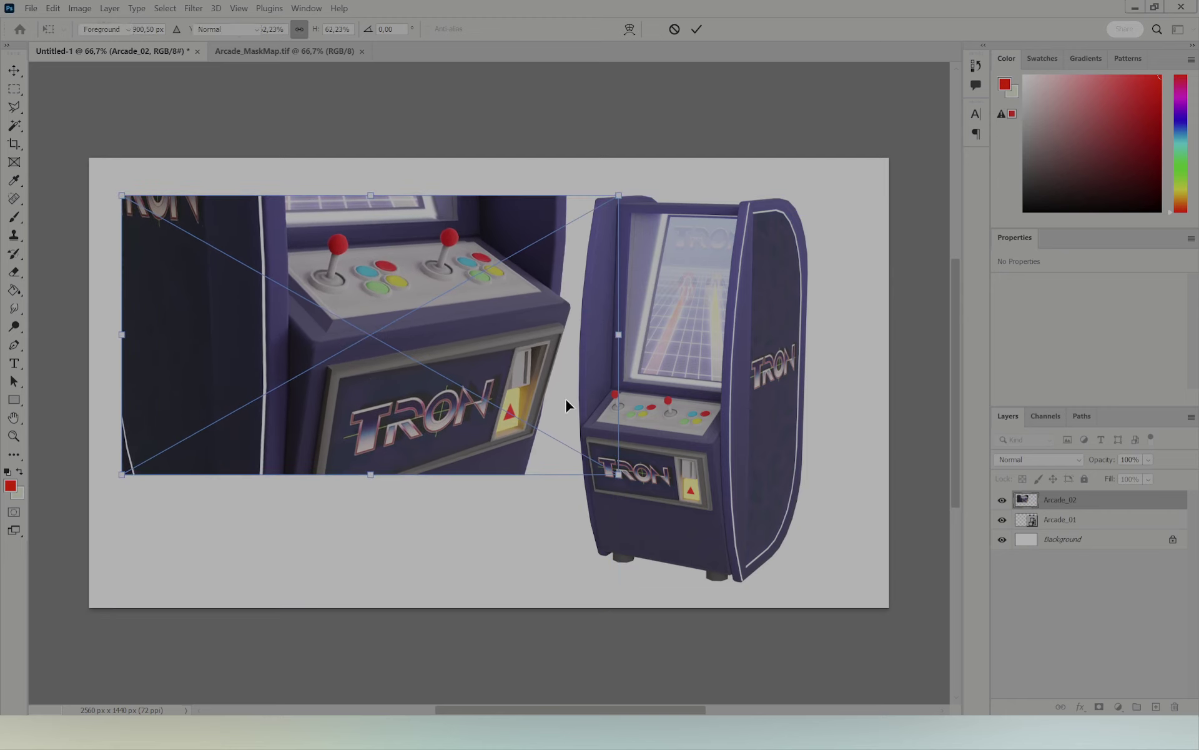
{"action": "key", "text": "Return"}
Step: Nudge the Arcade_01 cabinet render slightly further right
{"action": "left_click", "coordinate": [1093, 520]}
{"action": "key", "text": "ctrl+t"}
{"action": "left_click_drag", "start_coordinate": [675, 370], "coordinate": [723, 370]}
{"action": "key", "text": "Return"}
{"action": "key", "text": "g"}
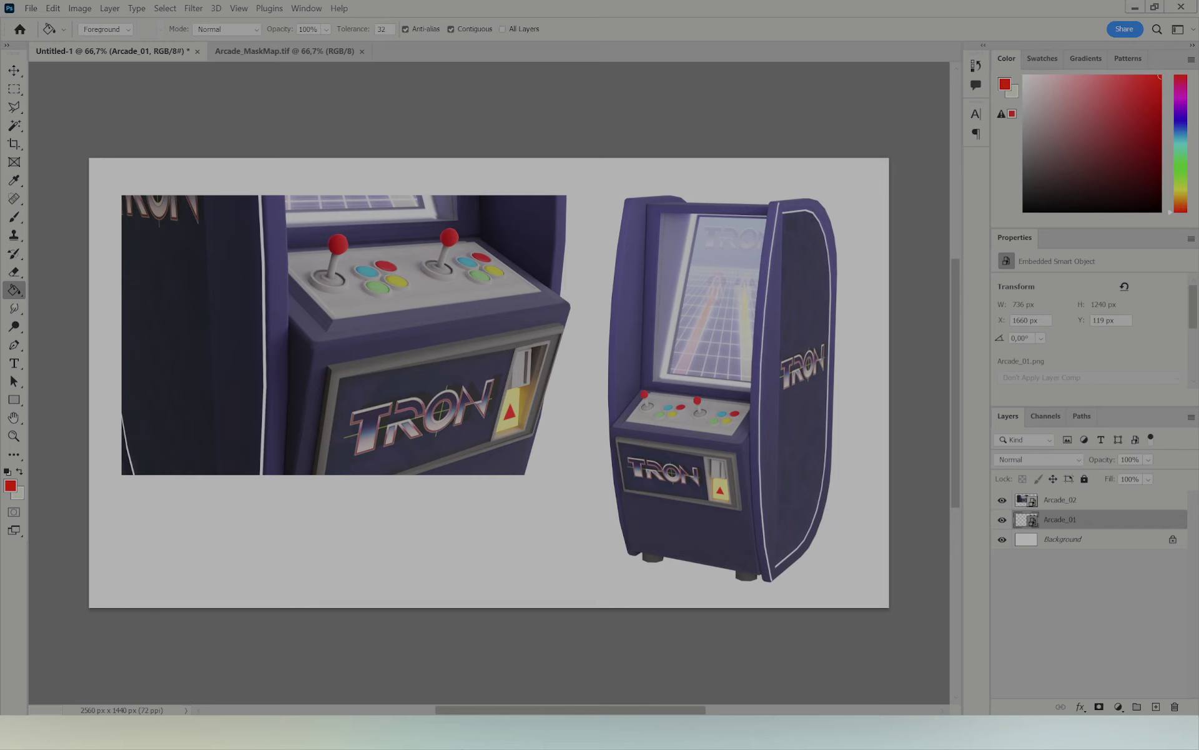
Step: Add the Arcade_BaseColor texture as a small thumbnail in the lower left
{"action": "key", "text": "alt+Tab"}
{"action": "left_click_drag", "start_coordinate": [342, 407], "coordinate": [132, 431]}
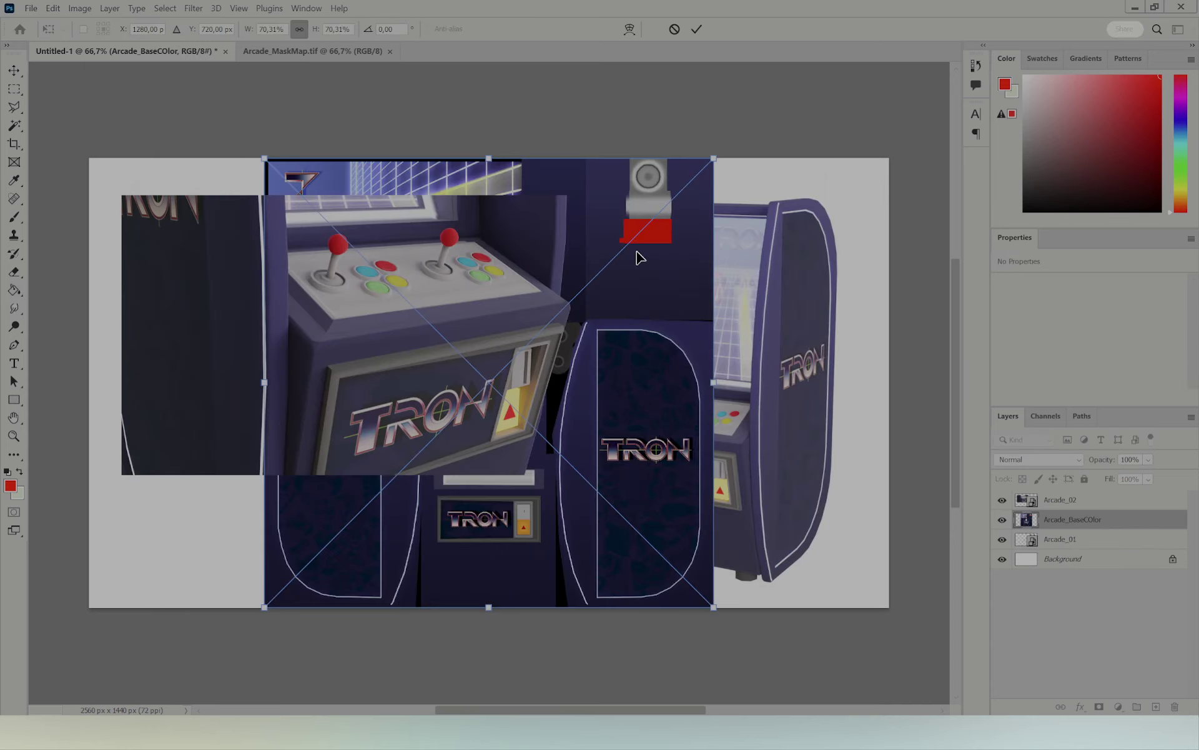
{"action": "mouse_move", "coordinate": [717, 156]}
{"action": "left_mouse_down"}
{"action": "mouse_move", "coordinate": [356, 509]}
{"action": "mouse_move", "coordinate": [194, 527]}
{"action": "left_mouse_up"}
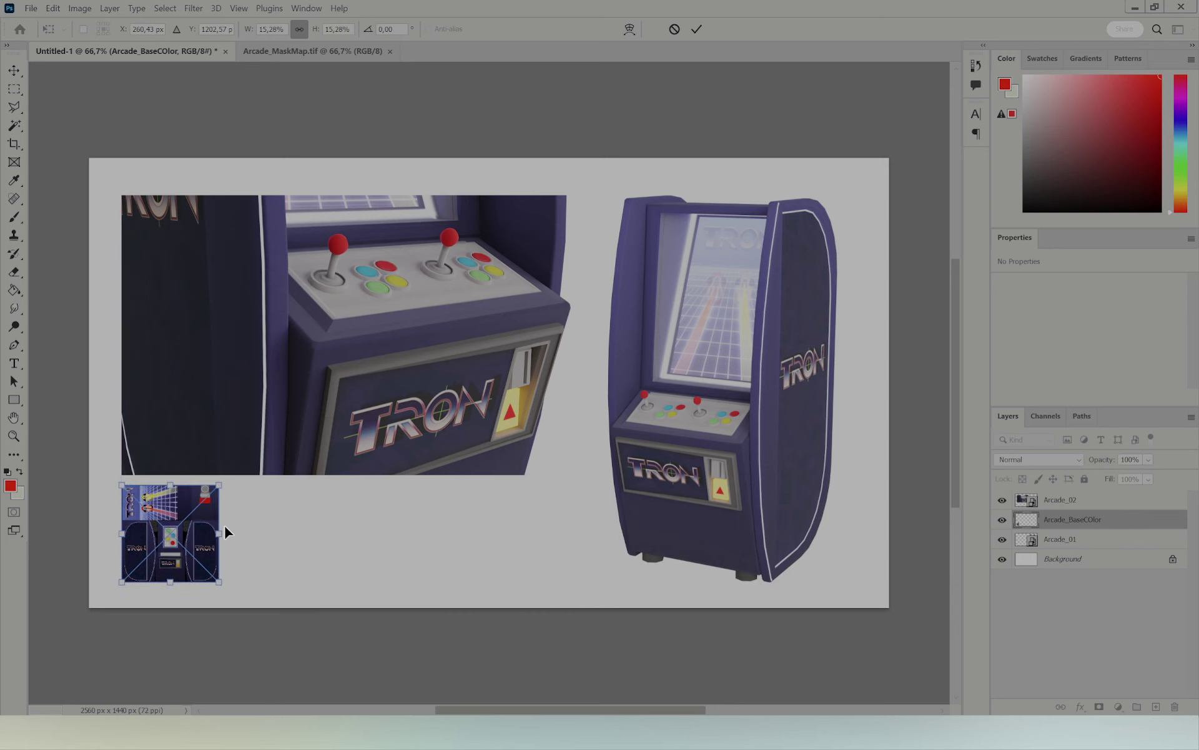
{"action": "key", "text": "Return"}
{"action": "key", "text": "g"}
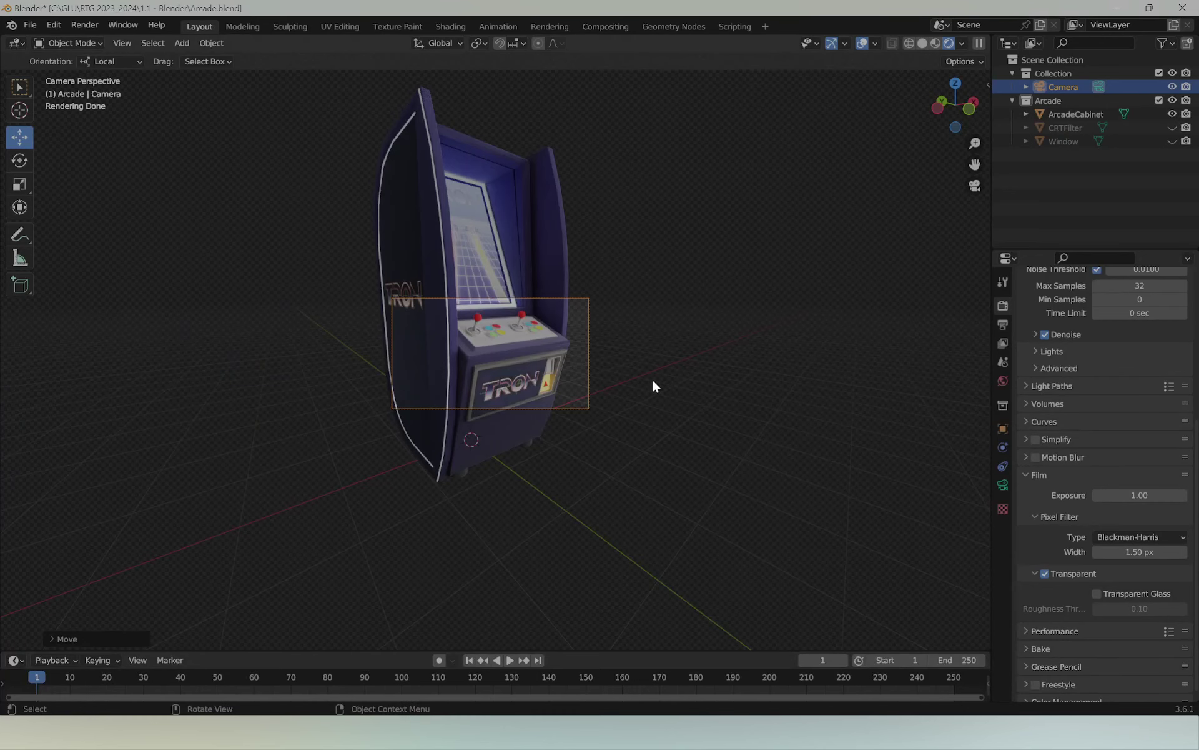
Step: Show ArcadeCabinet's unwrapped UVs in UV Editing by entering Edit Mode and selecting all with A
{"action": "left_click_drag", "start_coordinate": [652, 377], "coordinate": [688, 398]}
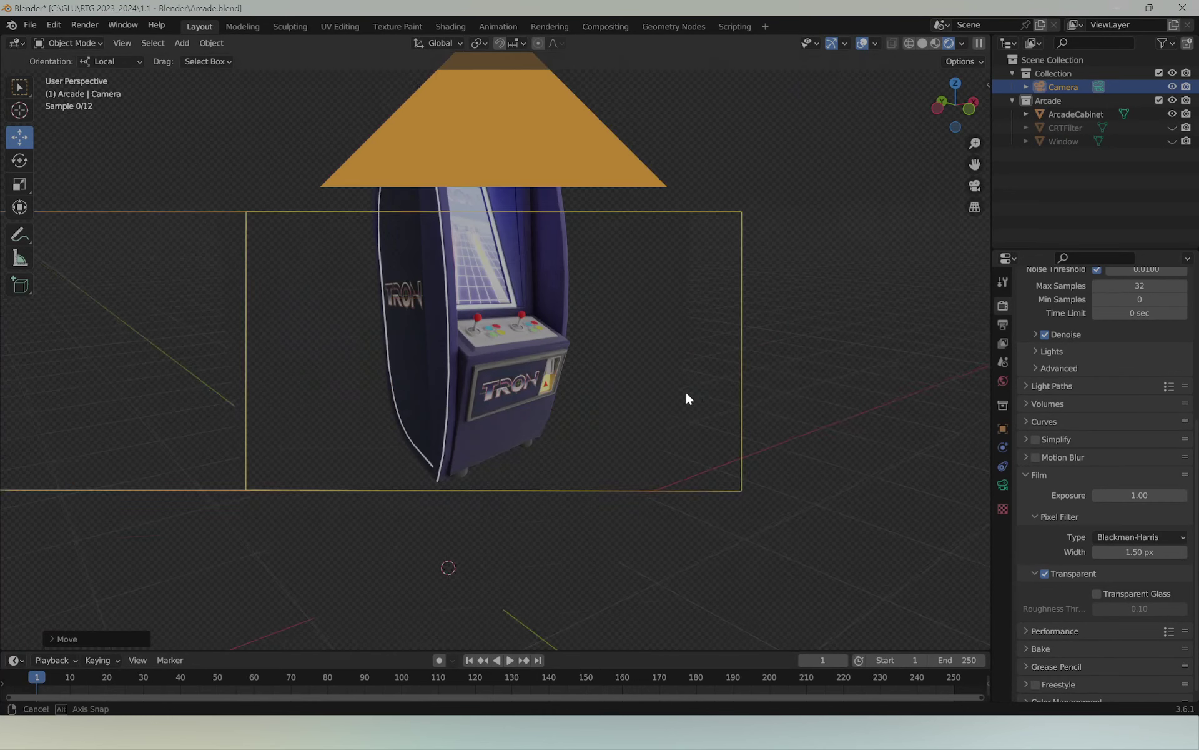
{"action": "left_click", "coordinate": [688, 397]}
{"action": "middle_click_drag", "start_coordinate": [625, 400], "coordinate": [668, 389]}
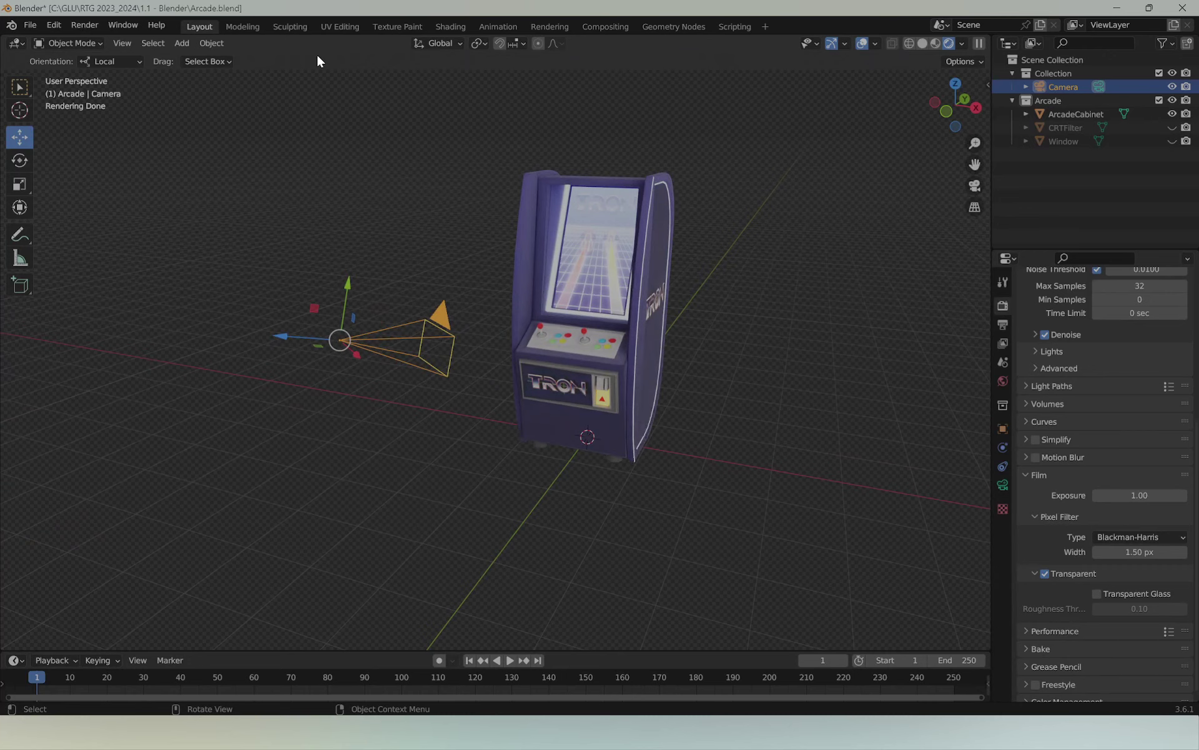
{"action": "left_click", "coordinate": [345, 27]}
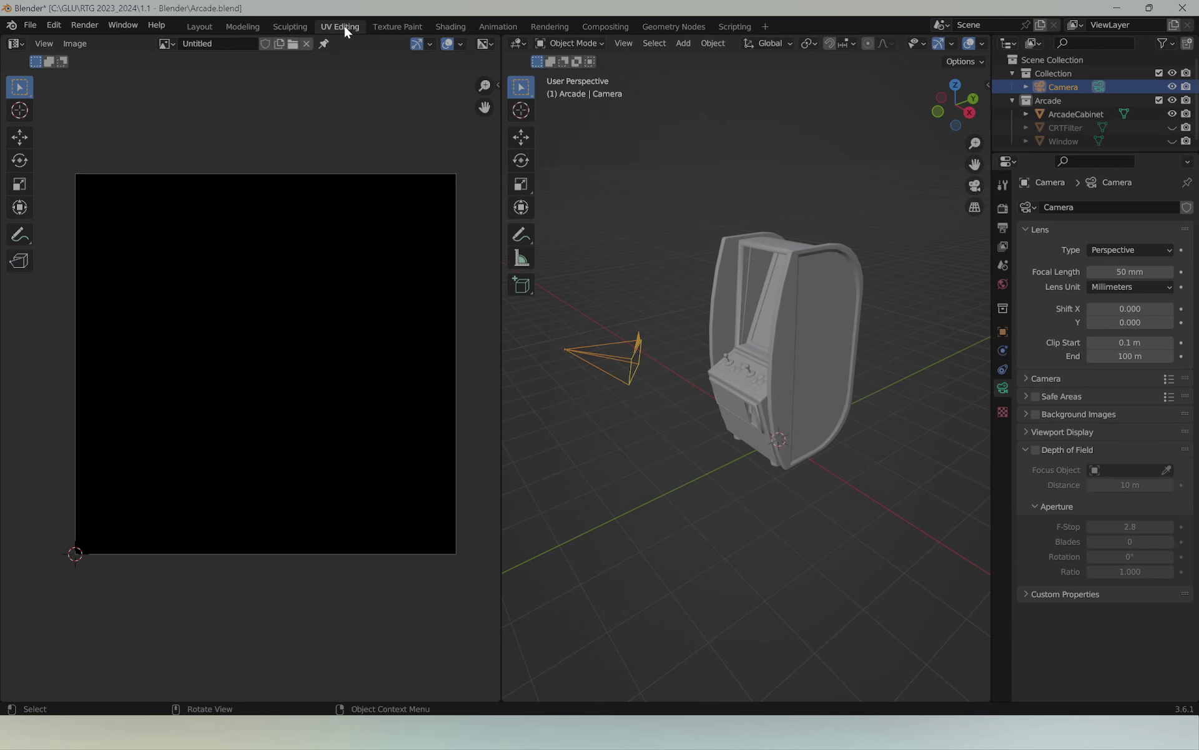
{"action": "left_click", "coordinate": [812, 285]}
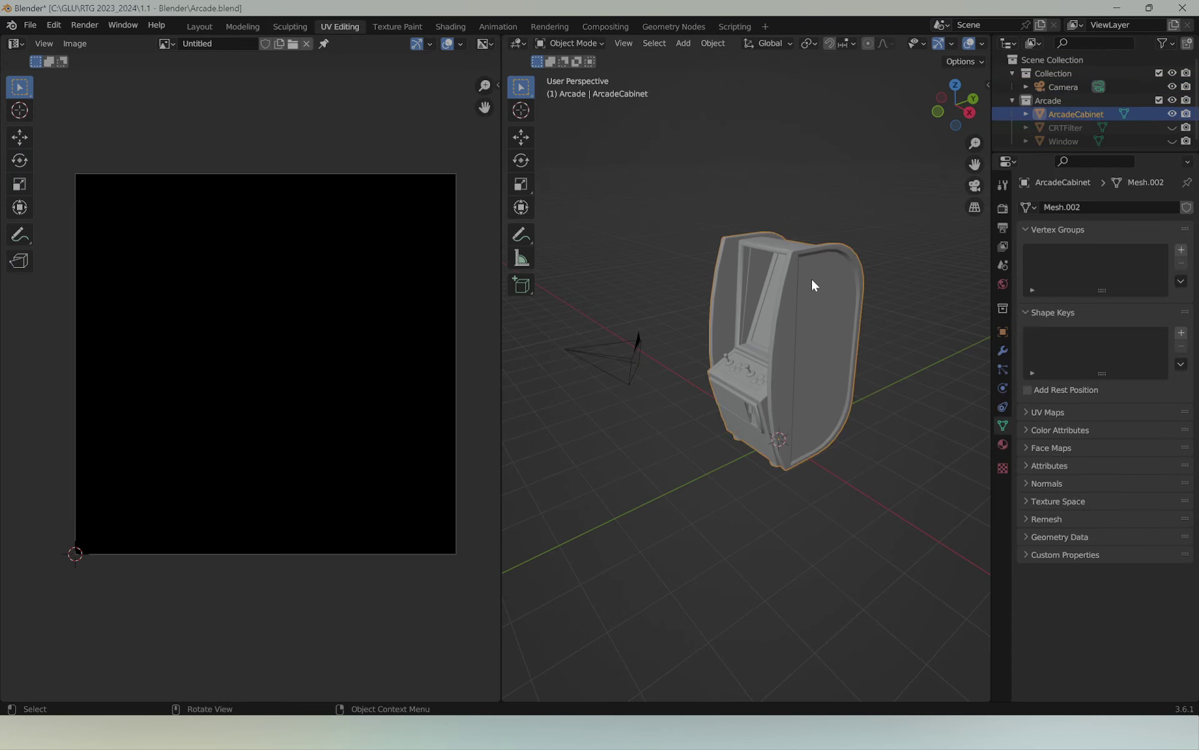
{"action": "left_click", "coordinate": [574, 42]}
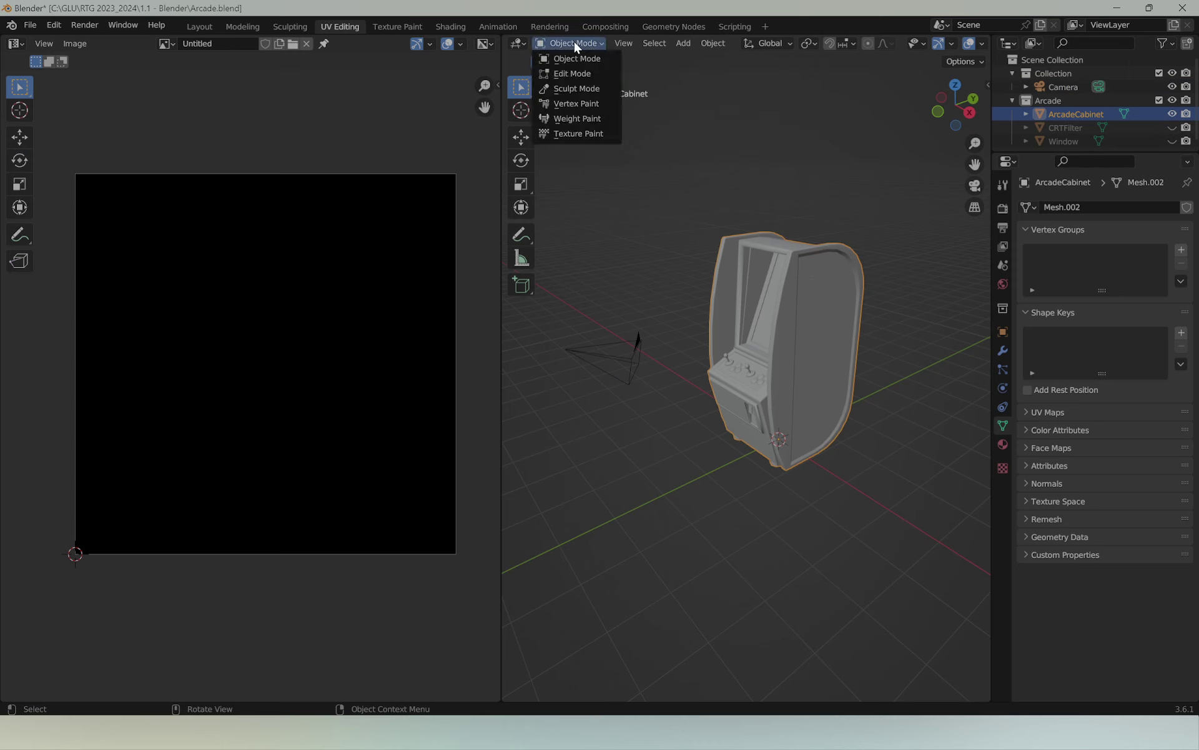
{"action": "left_click", "coordinate": [564, 69]}
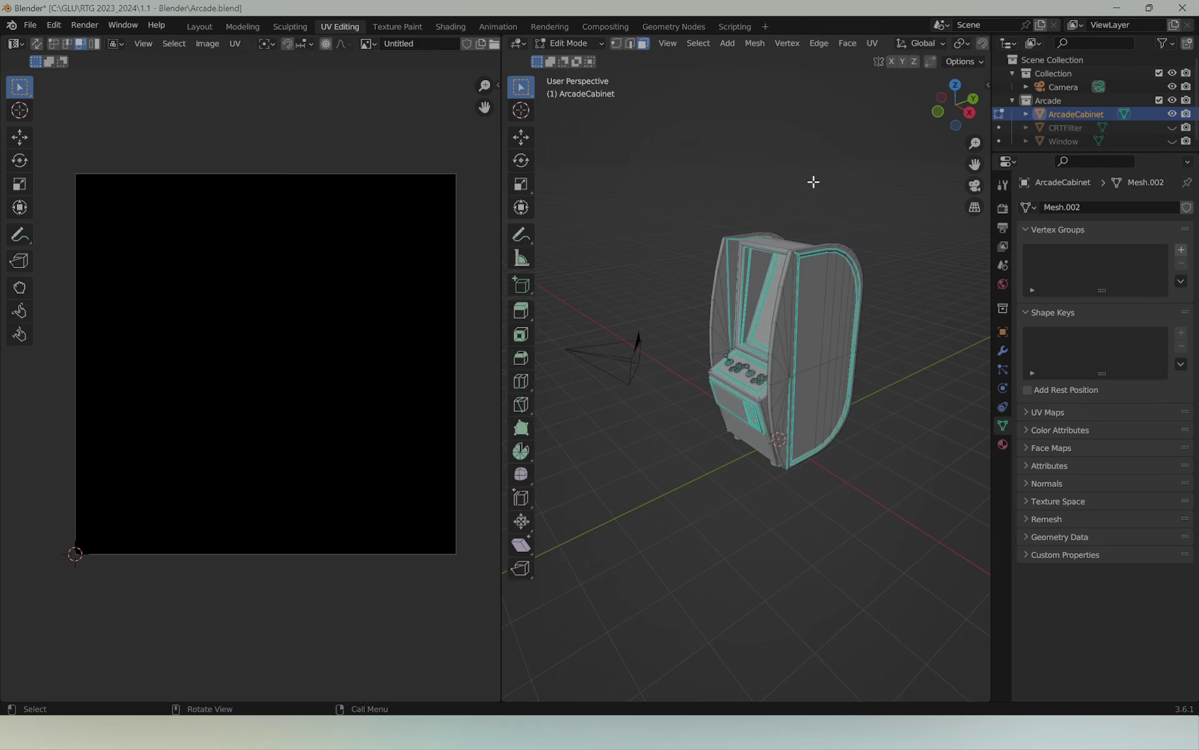
{"action": "key", "text": "a"}
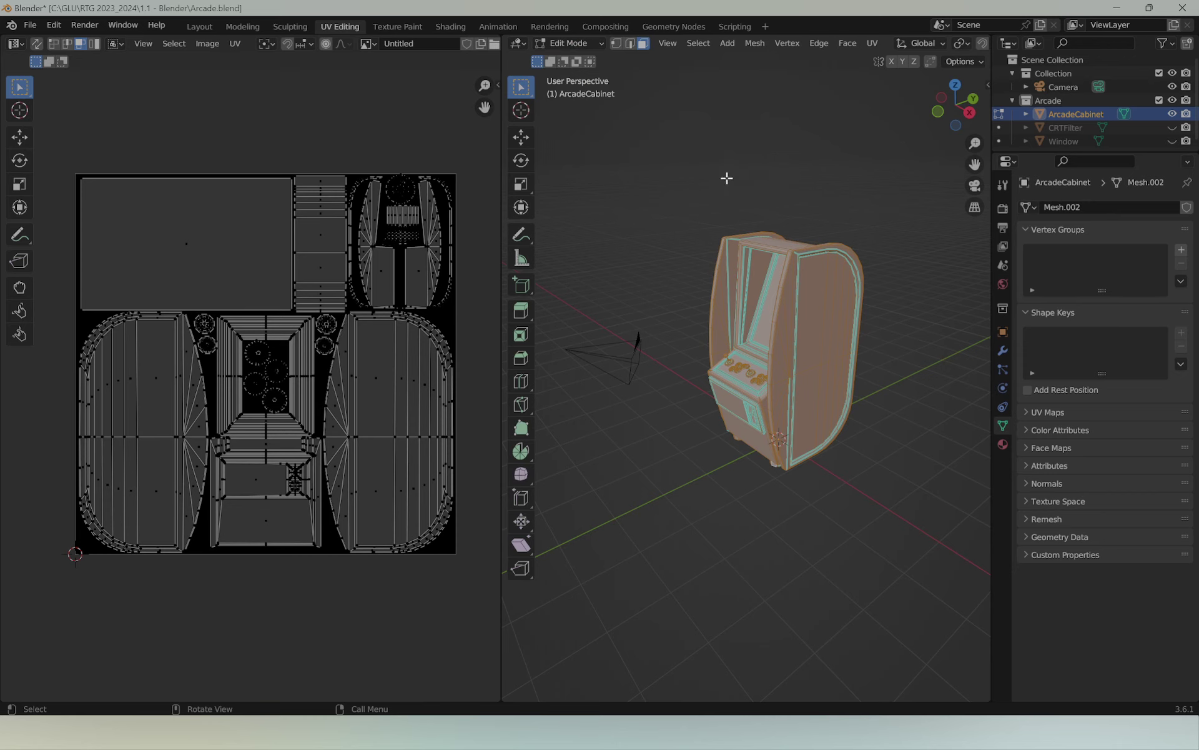
{"action": "scroll", "coordinate": [472, 153], "scroll_direction": "up", "scroll_amount": 1}
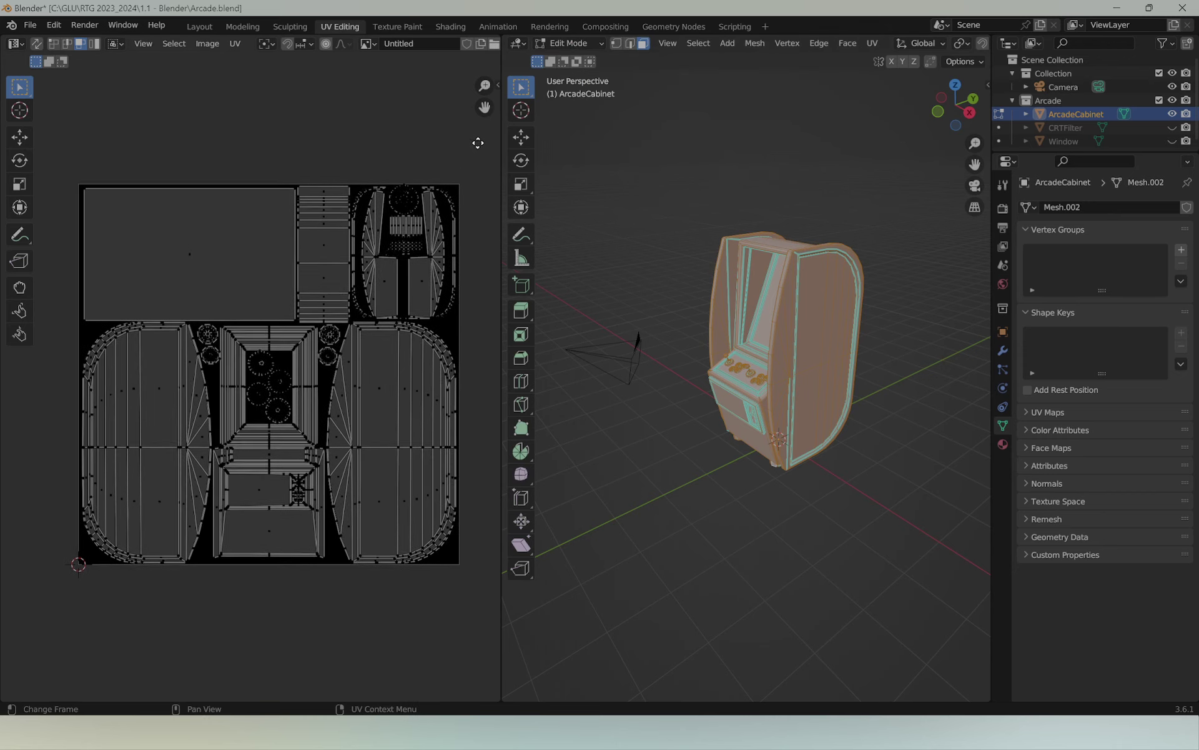
{"action": "scroll", "coordinate": [477, 138], "scroll_direction": "down", "scroll_amount": 1}
Step: Snip the UV editor's layout area with Snipping Tool, copy the snip, and close the tool
{"action": "key", "text": "super"}
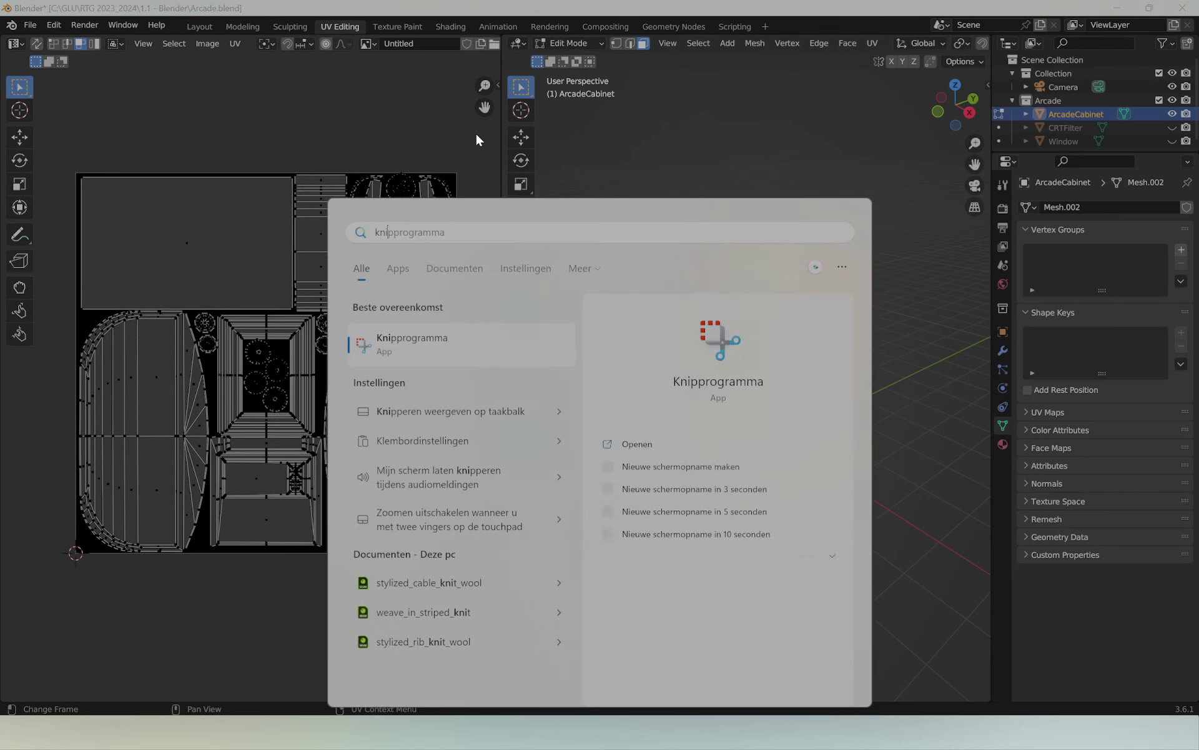
{"action": "key", "text": "super"}
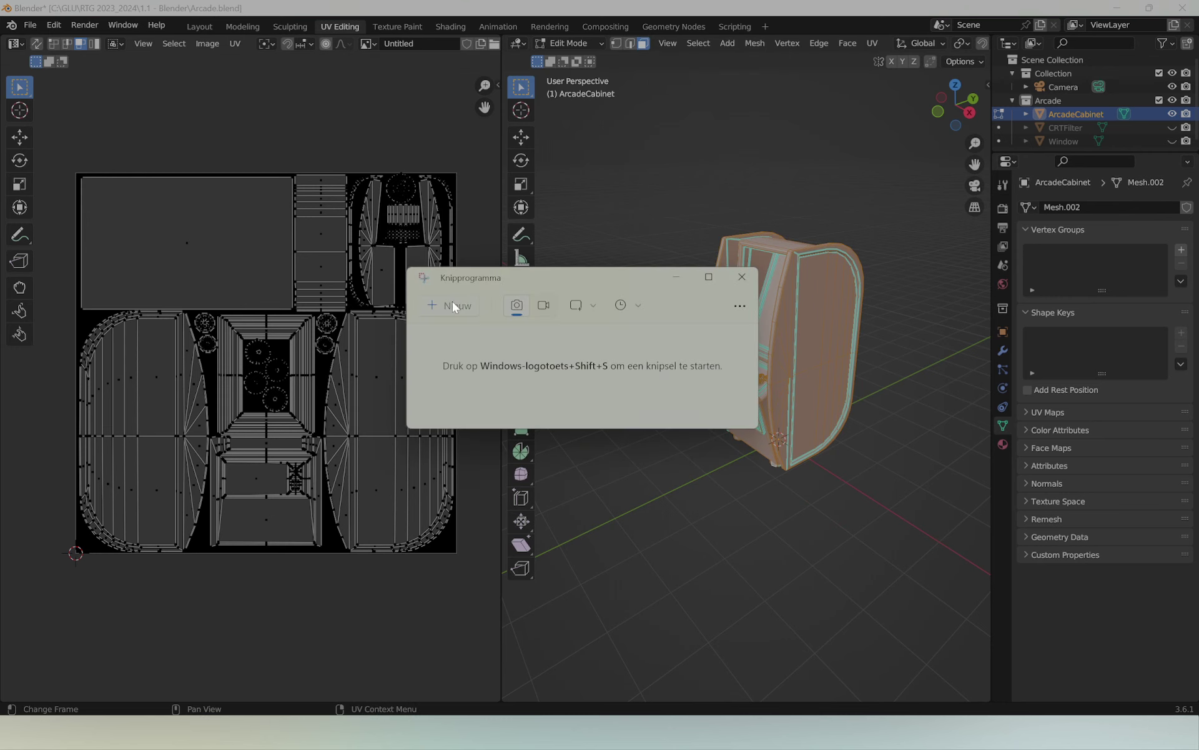
{"action": "left_click", "coordinate": [454, 304]}
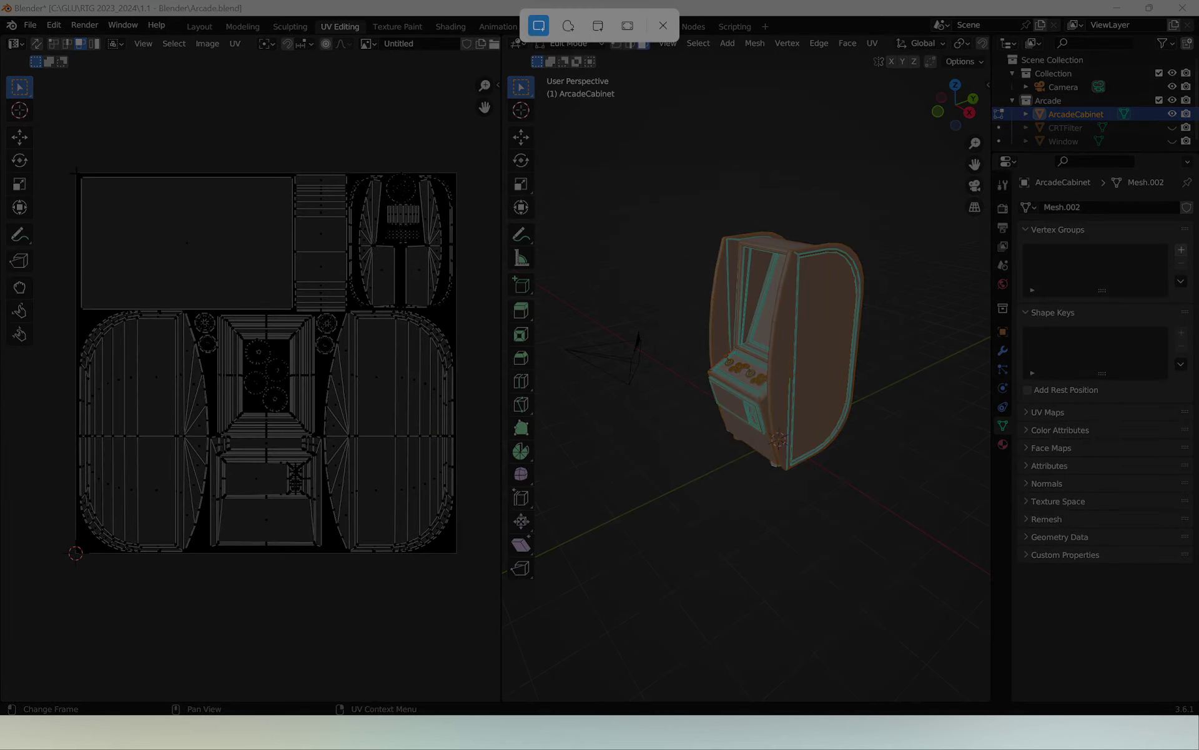
{"action": "left_click_drag", "start_coordinate": [77, 175], "coordinate": [456, 554]}
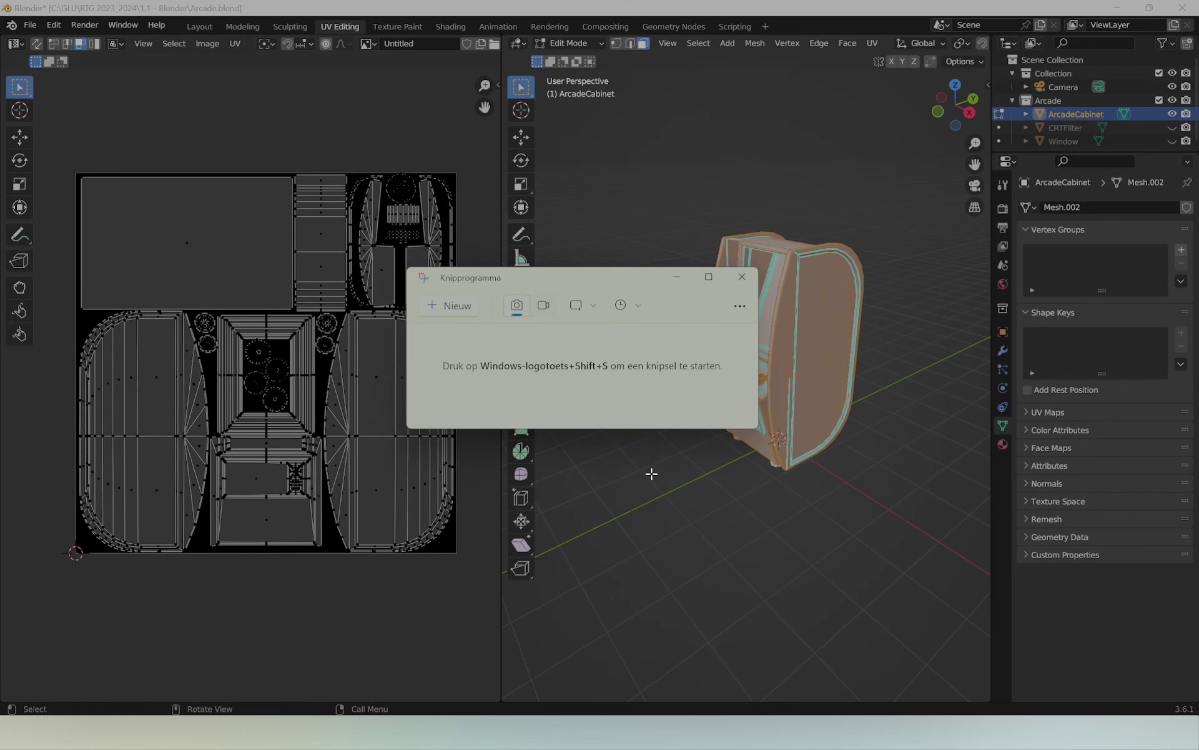
{"action": "right_click", "coordinate": [663, 445]}
{"action": "left_click", "coordinate": [698, 479]}
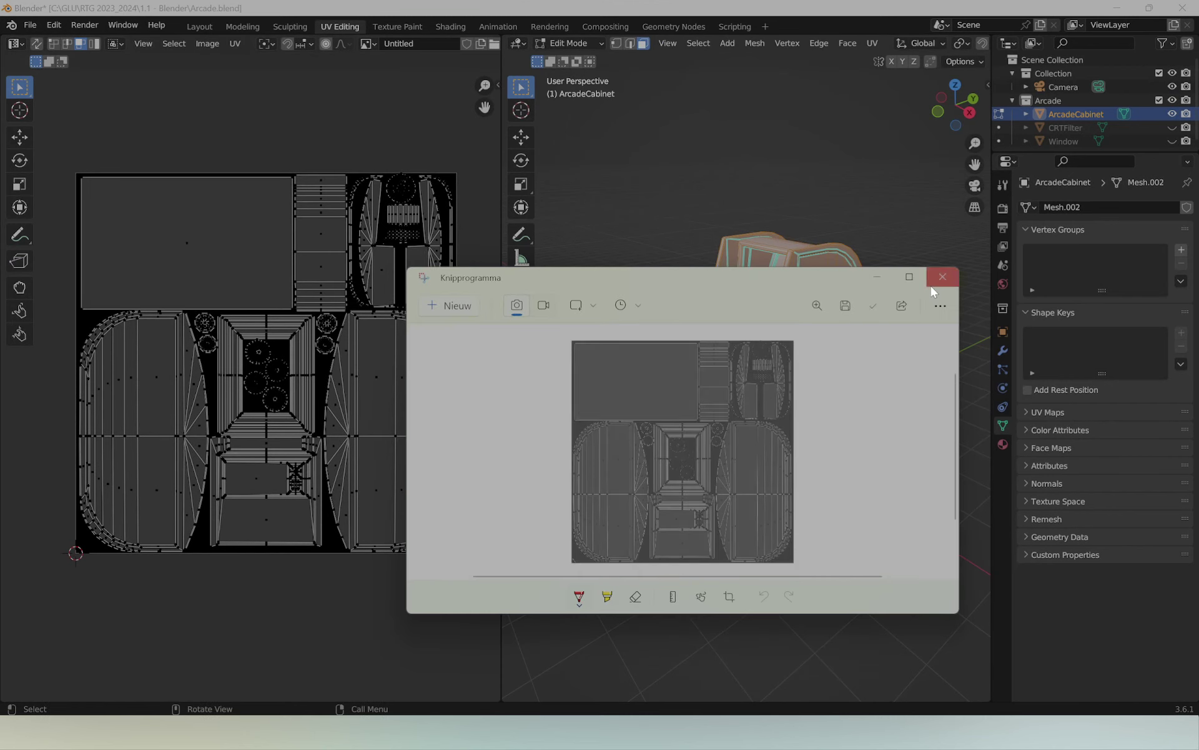
{"action": "left_click", "coordinate": [942, 277]}
Step: Paste the UV layout into Photoshop and scale it down beside the texture thumbnail
{"action": "key", "text": "alt+Tab"}
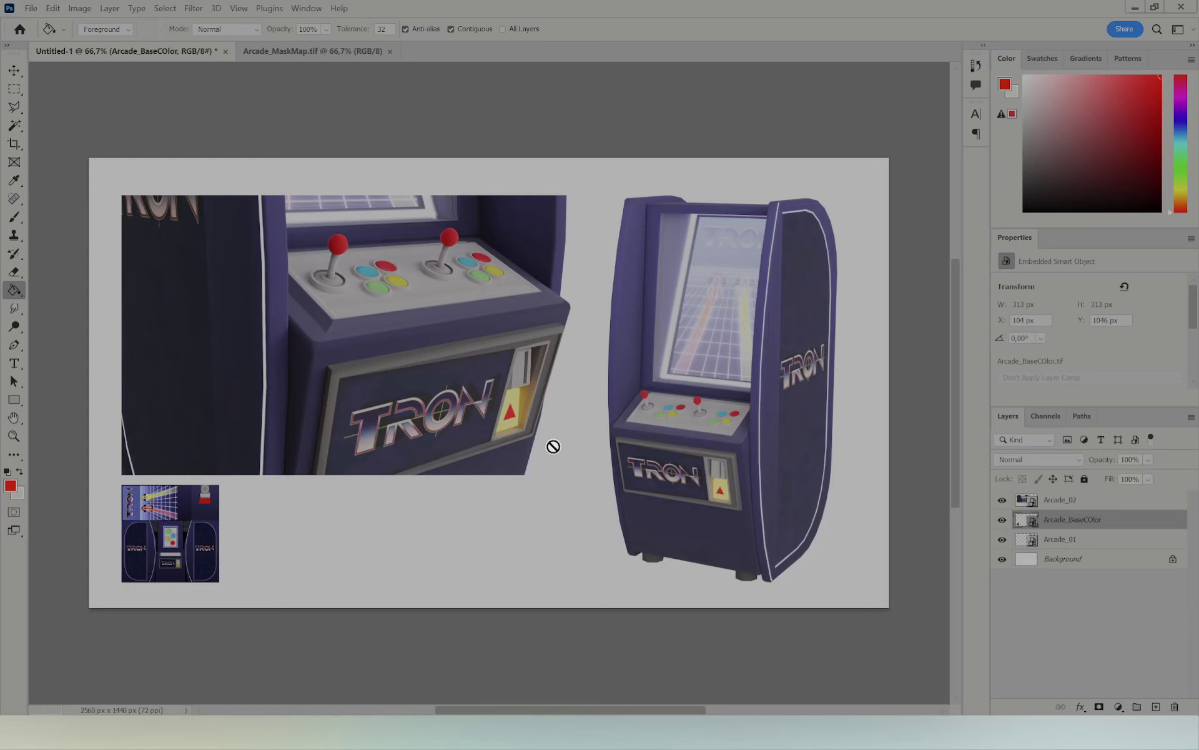
{"action": "key", "text": "ctrl+v"}
{"action": "key", "text": "ctrl+t"}
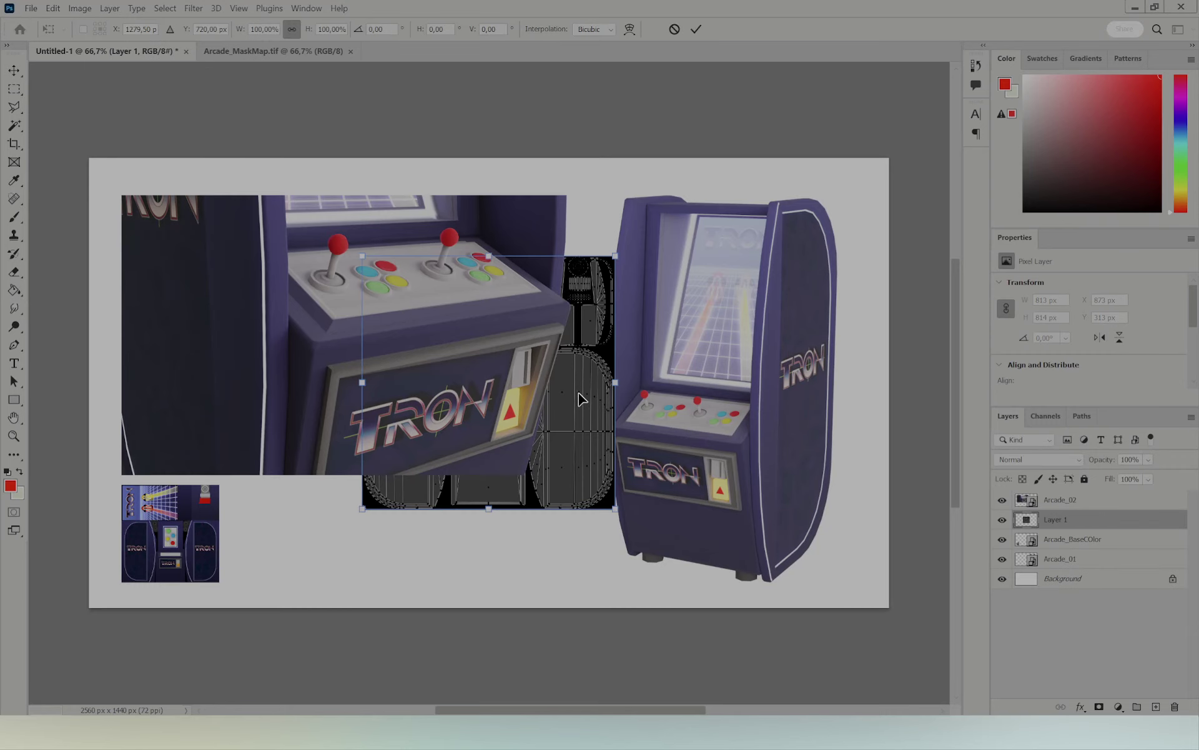
{"action": "left_click_drag", "start_coordinate": [578, 400], "coordinate": [436, 476]}
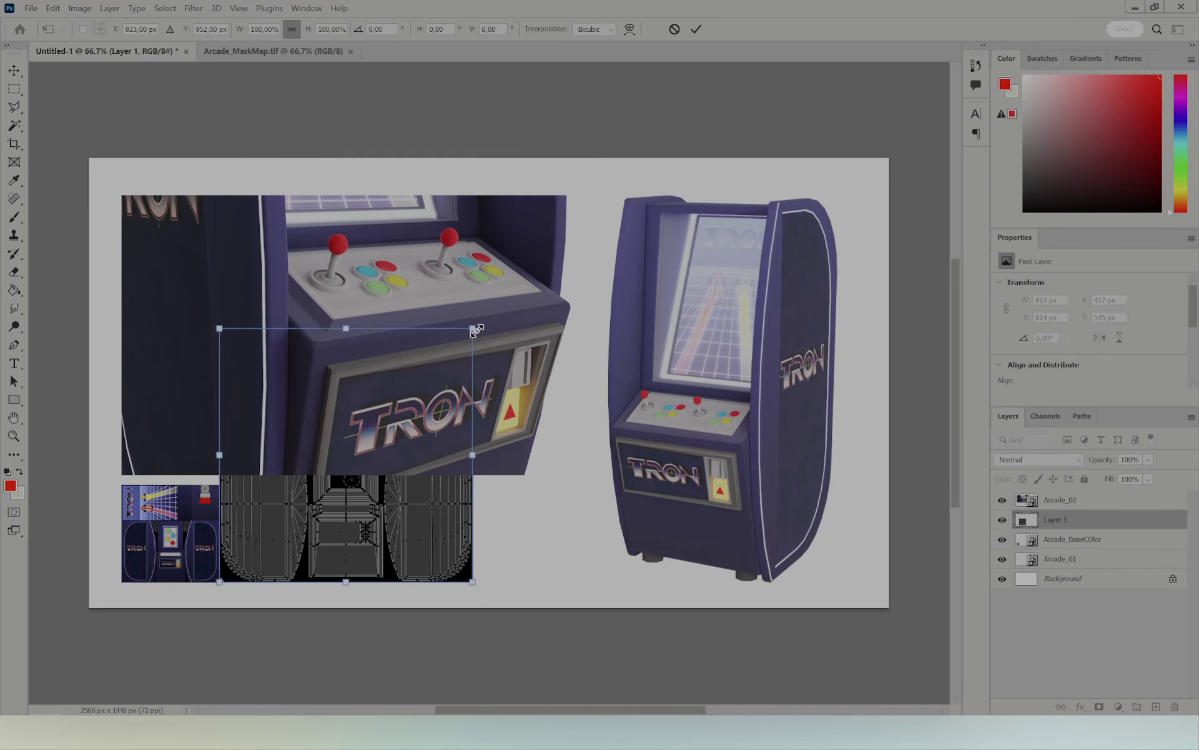
{"action": "mouse_move", "coordinate": [472, 329]}
{"action": "left_mouse_down"}
{"action": "mouse_move", "coordinate": [350, 516]}
{"action": "mouse_move", "coordinate": [305, 530]}
{"action": "left_mouse_up"}
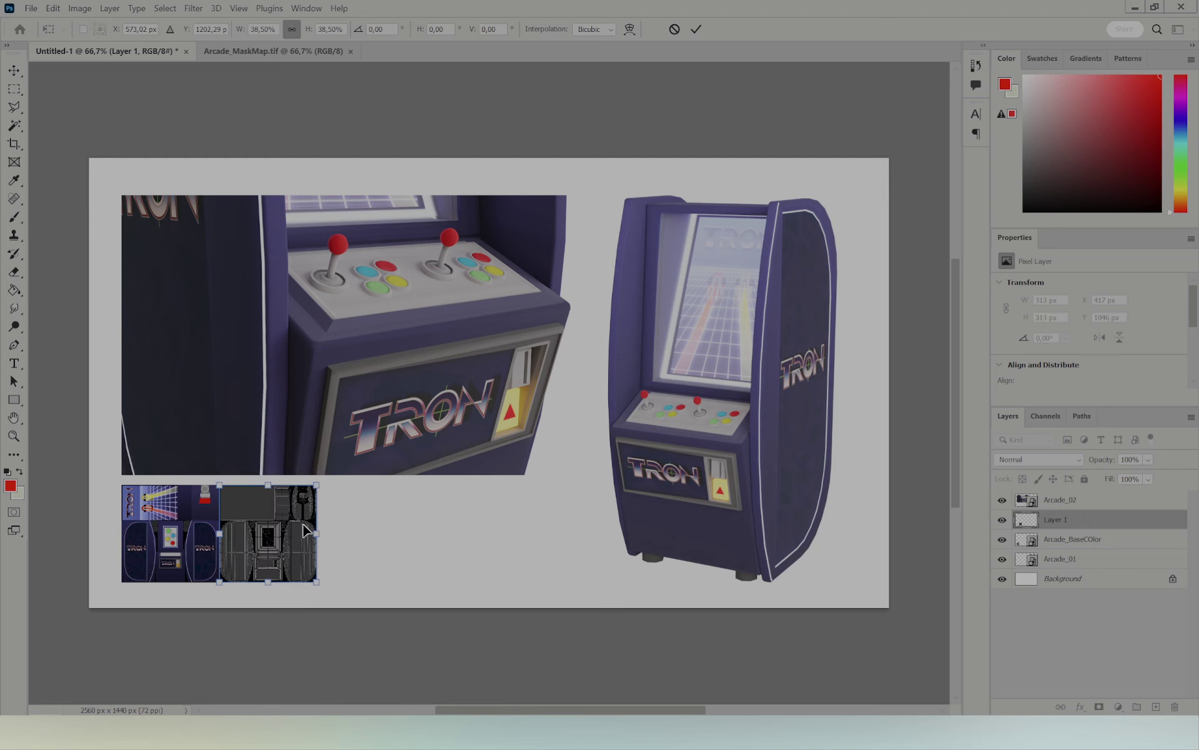
{"action": "key", "text": "Return"}
{"action": "key", "text": "g"}
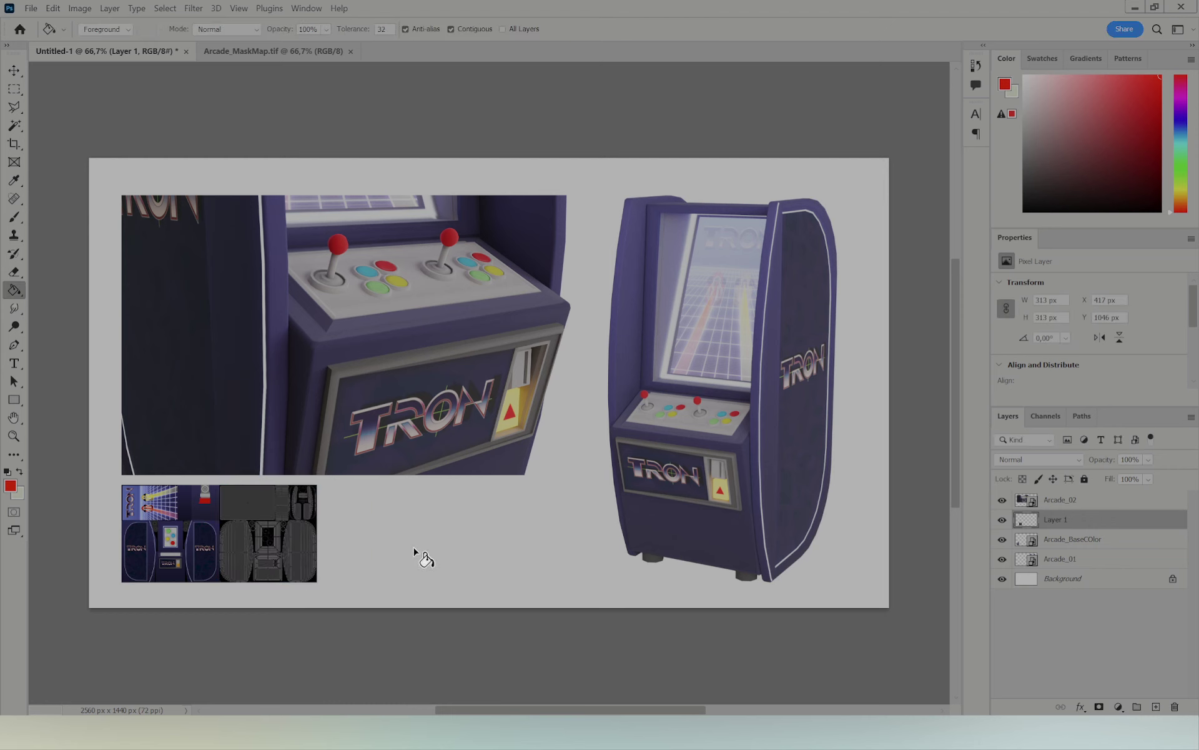
Step: Add a two-line red 'Naam' / 'Polycount' caption right of the thumbnails
{"action": "key", "text": "t"}
{"action": "left_click_drag", "start_coordinate": [365, 511], "coordinate": [582, 581]}
{"action": "type", "text": "N"}
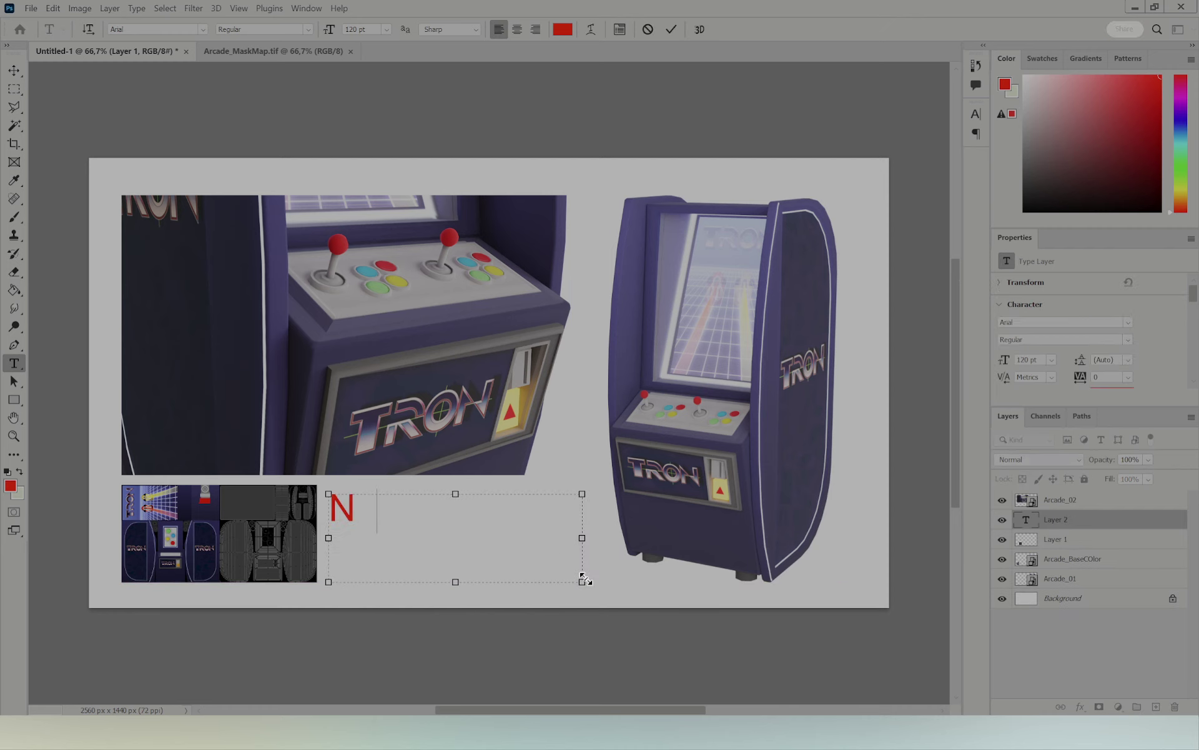
{"action": "type", "text": "aam"}
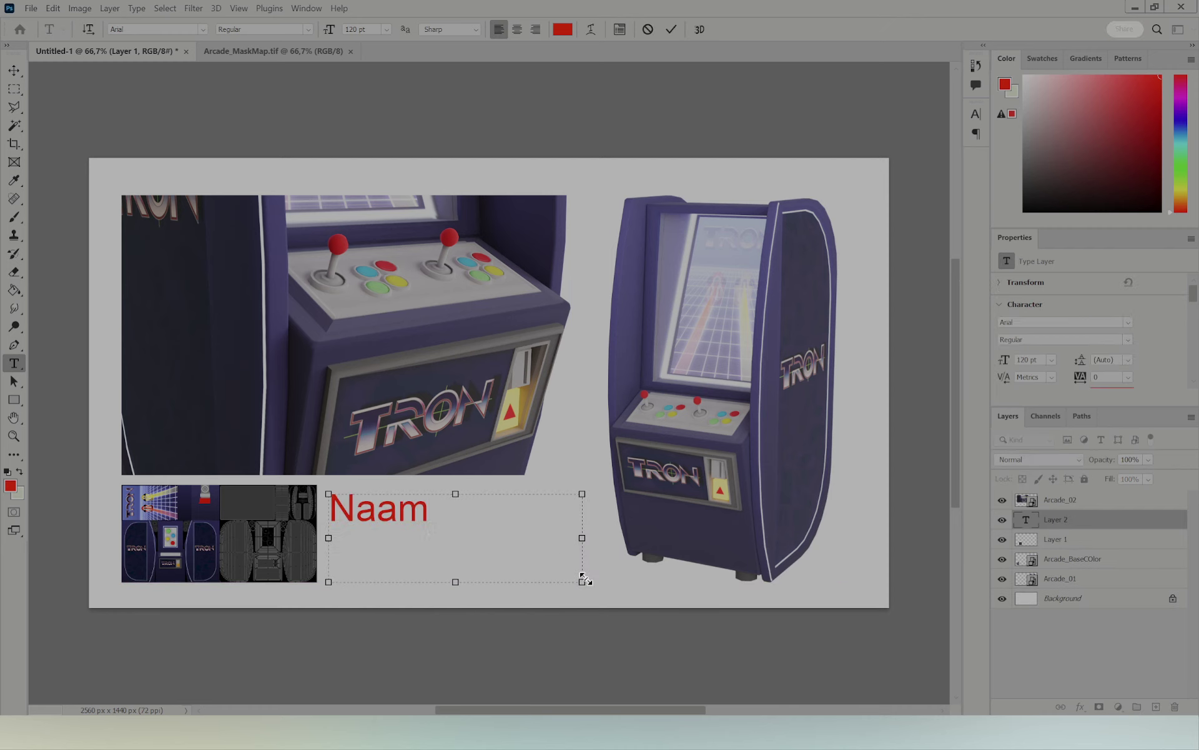
{"action": "key", "text": "Return"}
{"action": "type", "text": "Polycount"}
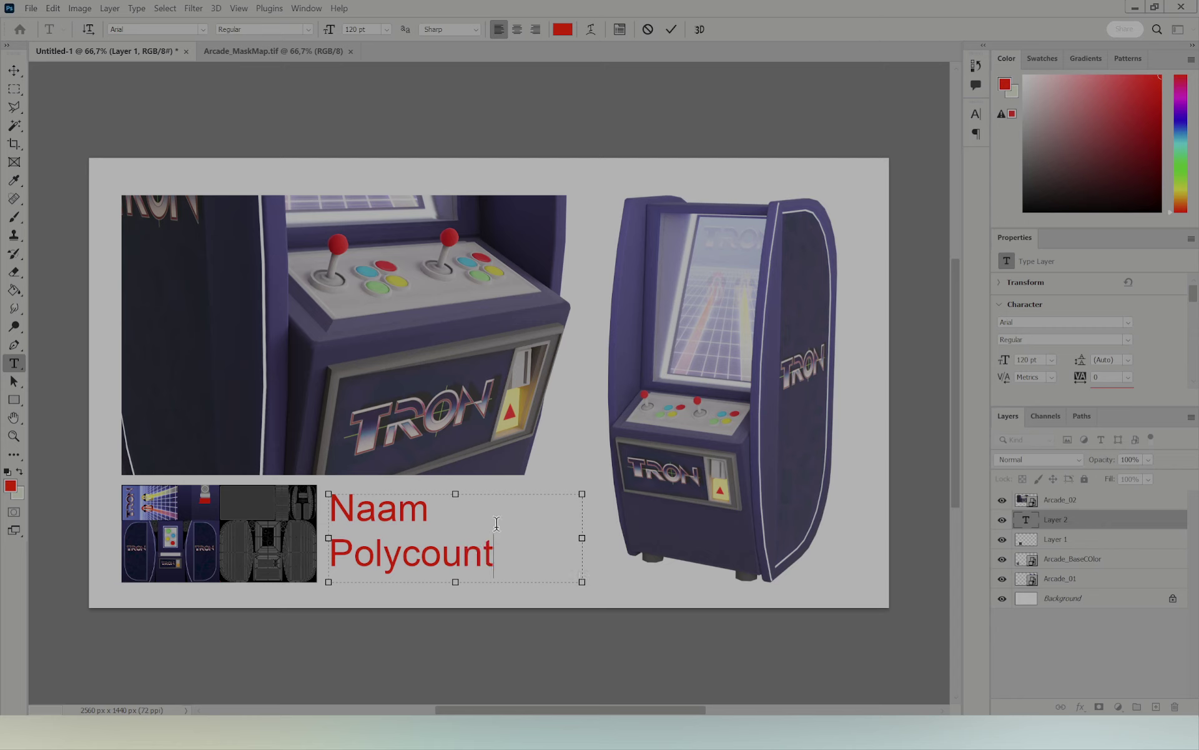
{"action": "left_click", "coordinate": [14, 74]}
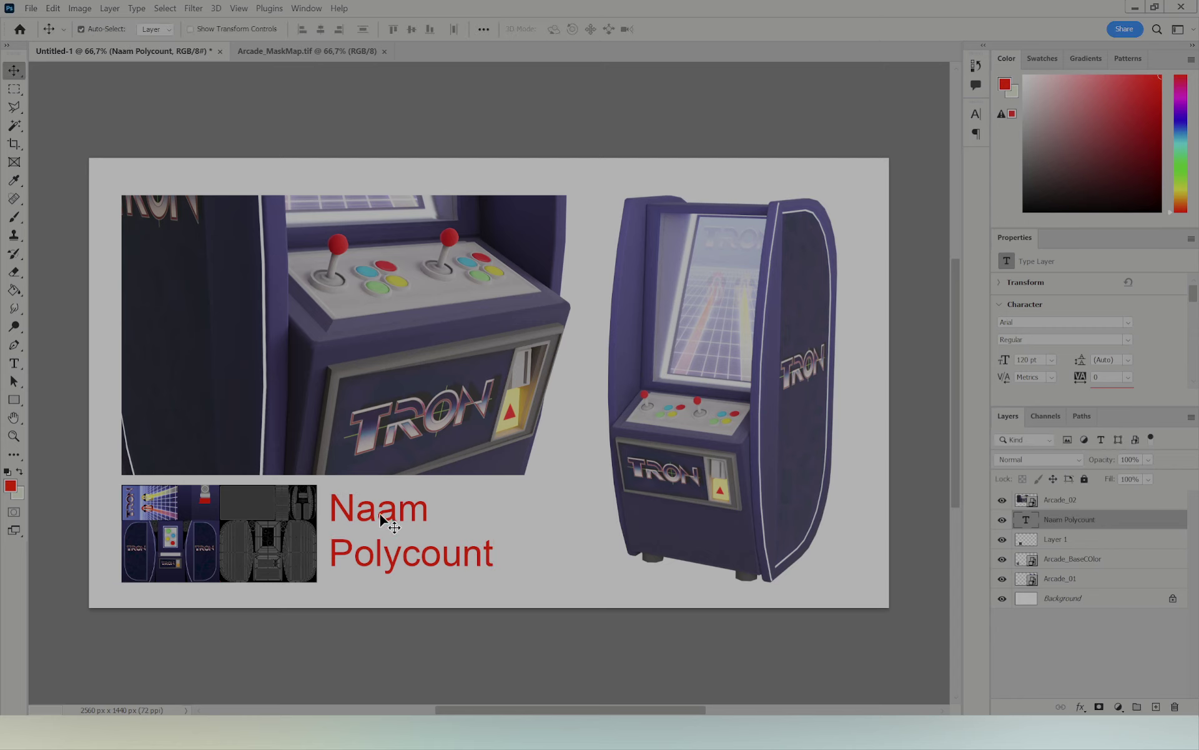
{"action": "left_click_drag", "start_coordinate": [379, 512], "coordinate": [493, 530]}
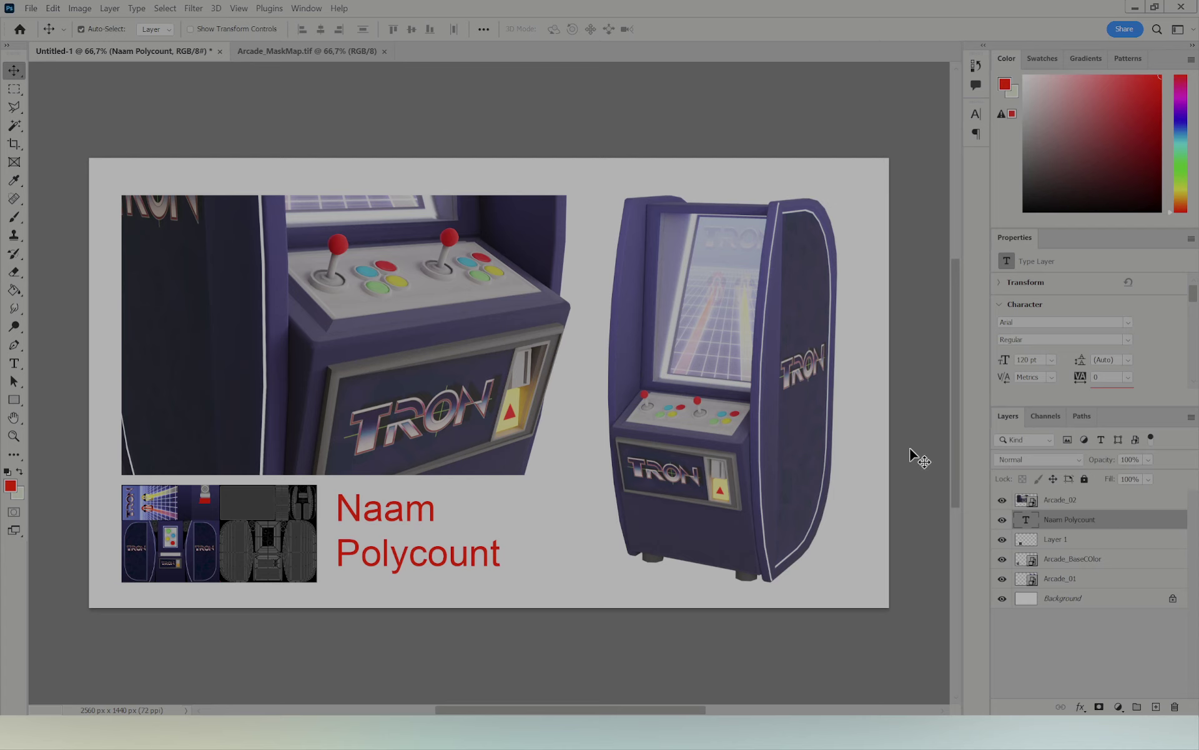
Step: Select all artwork layers and shift them slightly up and right
{"action": "left_click", "coordinate": [1098, 500], "text": "shift"}
{"action": "left_click", "coordinate": [1093, 578], "text": "shift"}
{"action": "key", "text": "ctrl+t"}
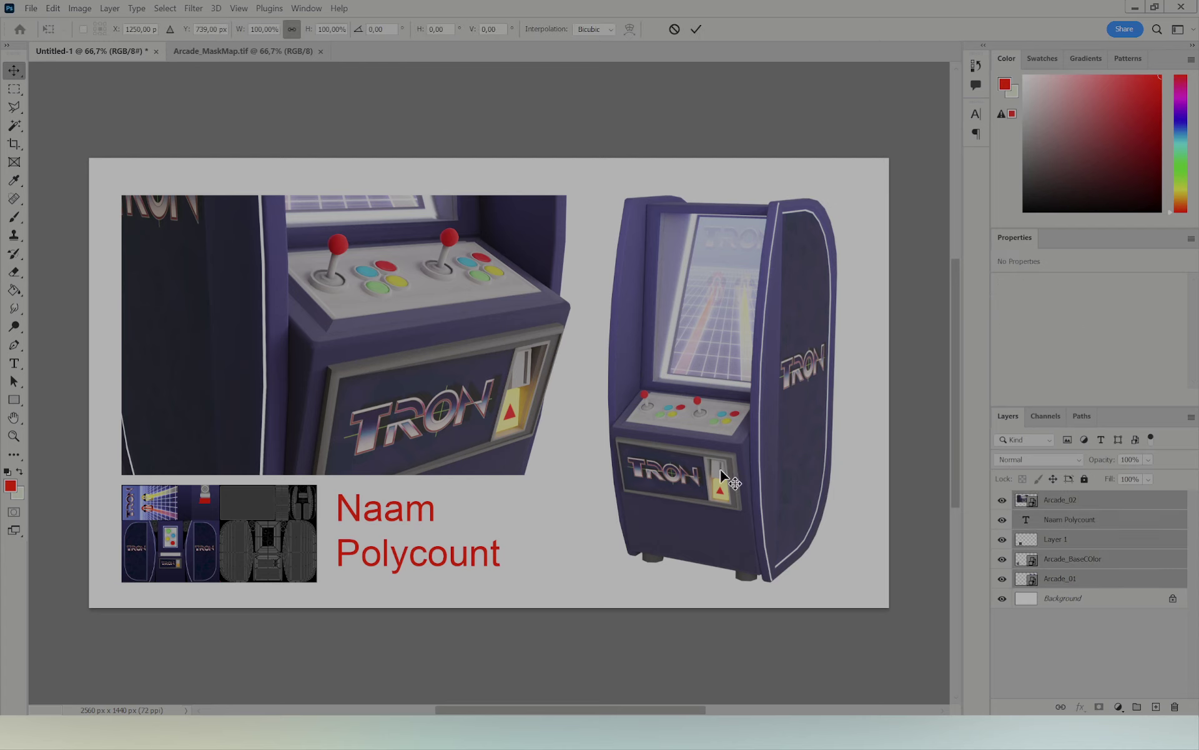
{"action": "left_click_drag", "start_coordinate": [677, 389], "coordinate": [689, 378]}
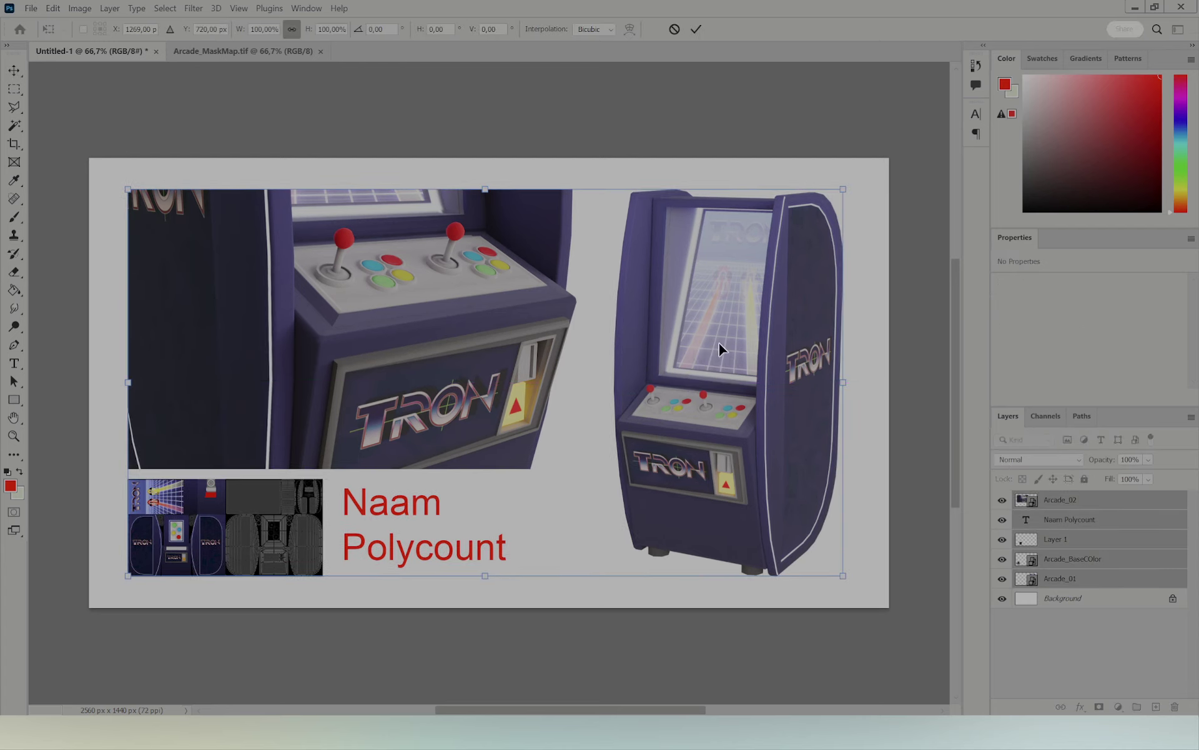
{"action": "key", "text": "Return"}
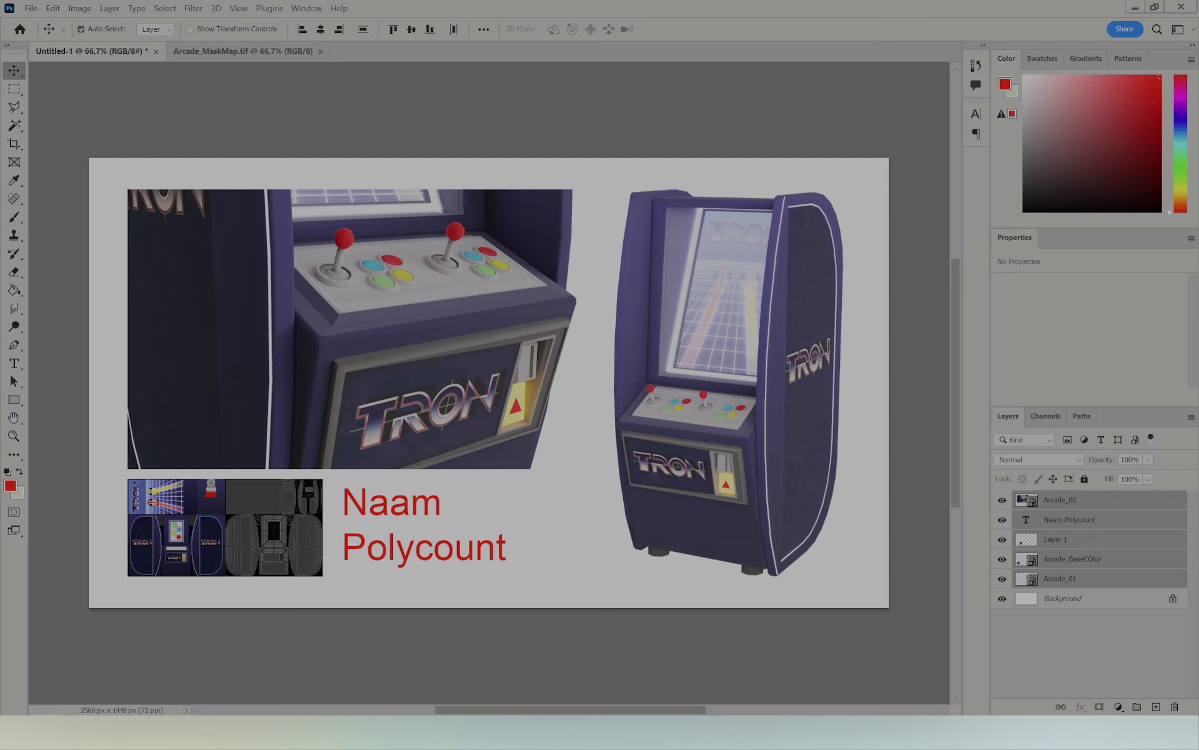
Step: Deselect the cabinet's faces, return to Layout, and orbit the rendered cabinet to view its side panel
{"action": "mouse_move", "coordinate": [778, 727]}
{"action": "left_click", "coordinate": [778, 713]}
{"action": "left_click", "coordinate": [686, 170]}
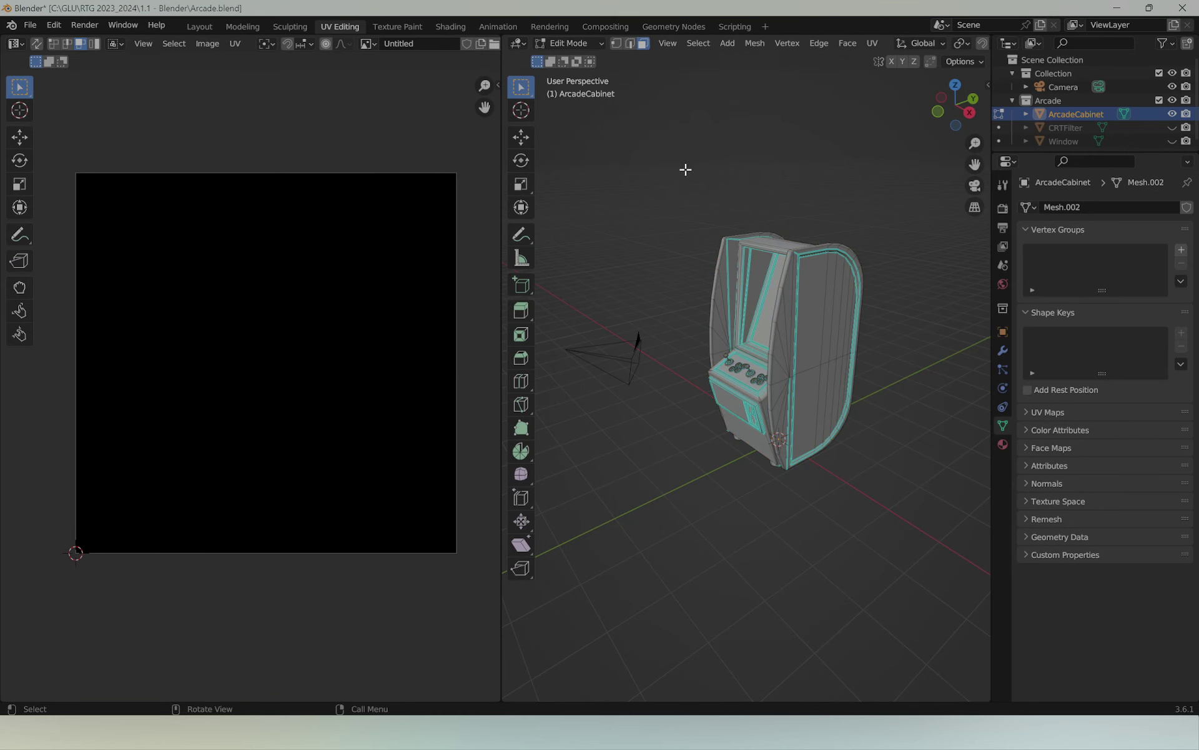
{"action": "left_click", "coordinate": [198, 26]}
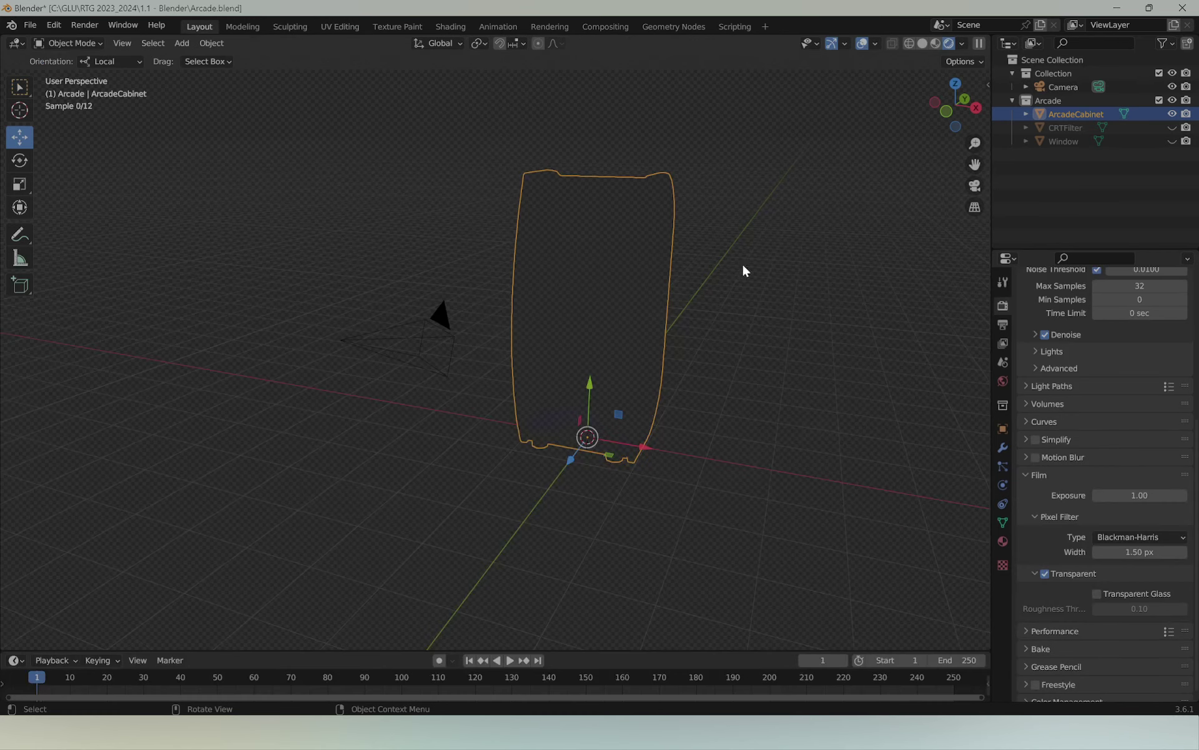
{"action": "middle_click_drag", "start_coordinate": [740, 262], "coordinate": [800, 343]}
{"action": "scroll", "coordinate": [801, 343], "scroll_direction": "up", "scroll_amount": 5}
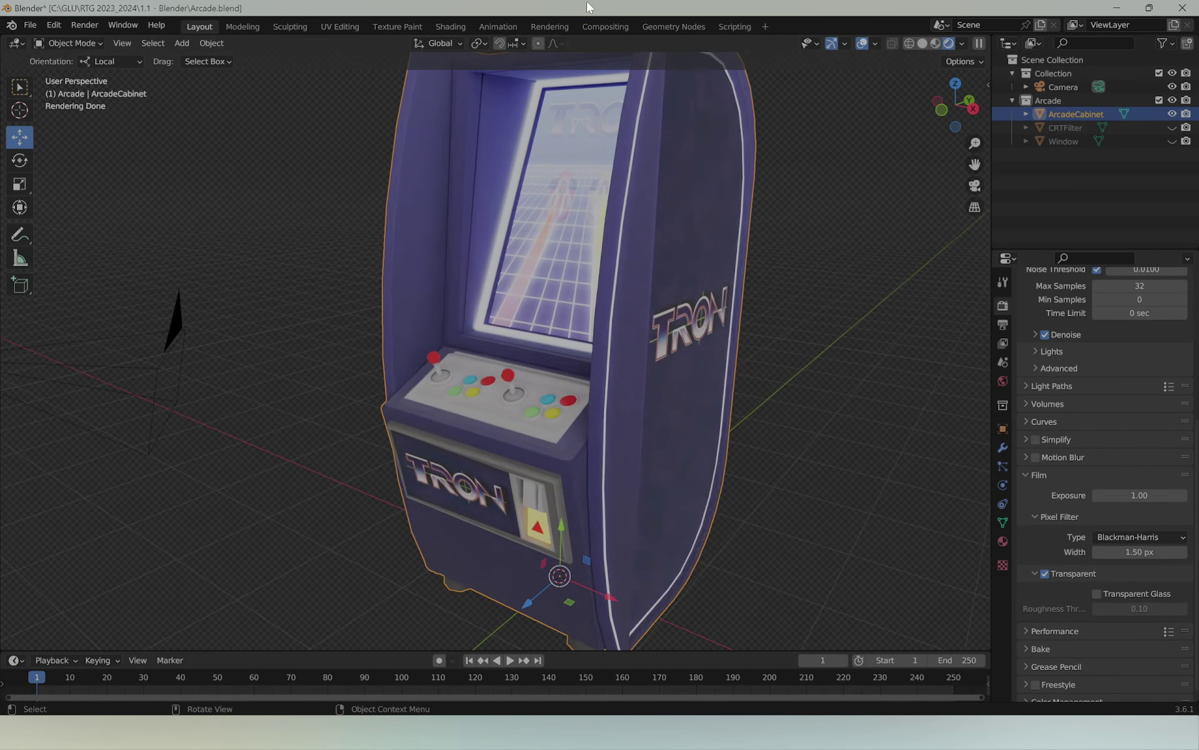
{"action": "middle_click_drag", "start_coordinate": [709, 280], "coordinate": [749, 255]}
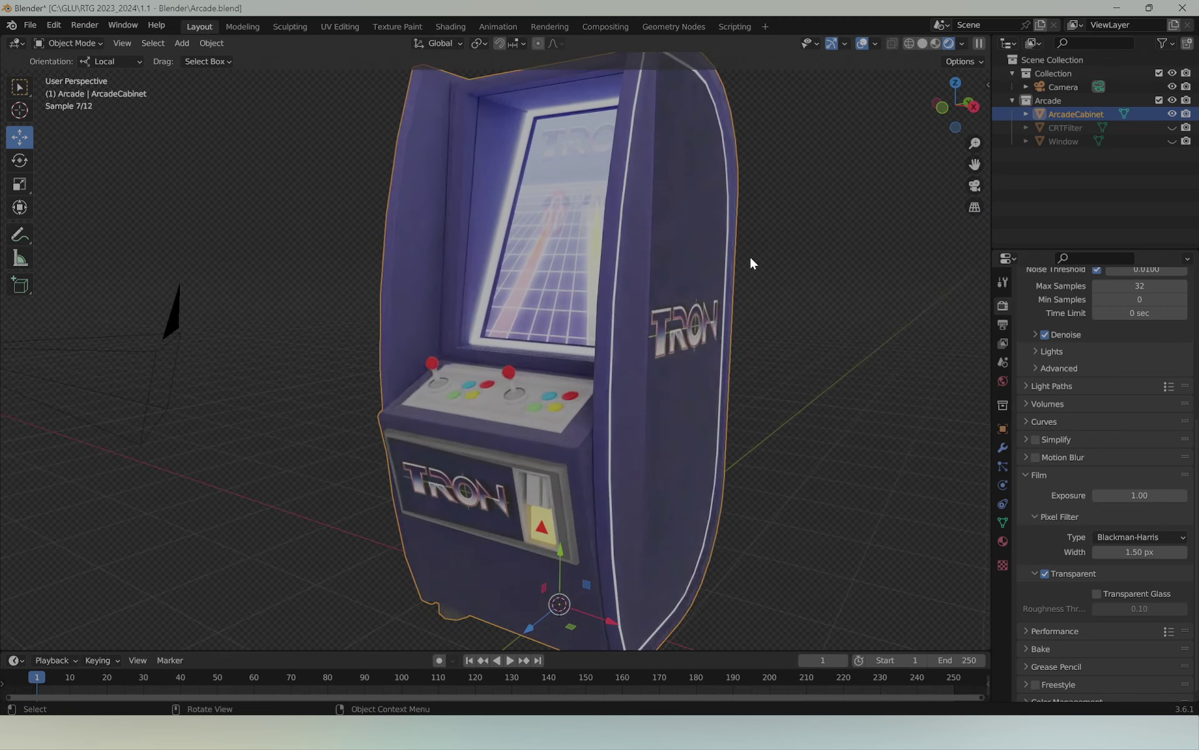
{"action": "mouse_move", "coordinate": [617, 228]}
{"action": "middle_mouse_down"}
{"action": "mouse_move", "coordinate": [736, 241]}
{"action": "mouse_move", "coordinate": [583, 228]}
{"action": "mouse_move", "coordinate": [710, 247]}
{"action": "mouse_move", "coordinate": [431, 63]}
{"action": "middle_mouse_up"}
Step: Delete the cabinet material's old image texture nodes in the Shading workspace
{"action": "left_click", "coordinate": [454, 27]}
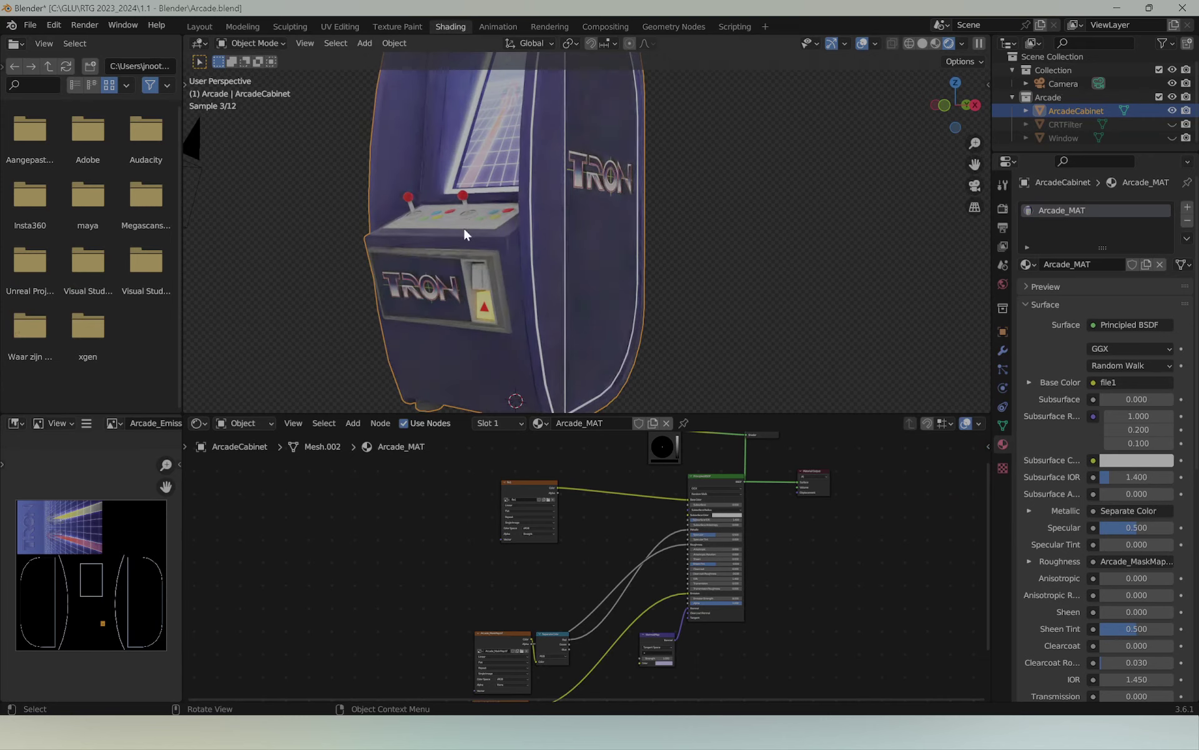
{"action": "mouse_move", "coordinate": [635, 589]}
{"action": "middle_mouse_down"}
{"action": "mouse_move", "coordinate": [556, 585]}
{"action": "mouse_move", "coordinate": [544, 527]}
{"action": "middle_mouse_up"}
{"action": "scroll", "coordinate": [543, 527], "scroll_direction": "down", "scroll_amount": 2}
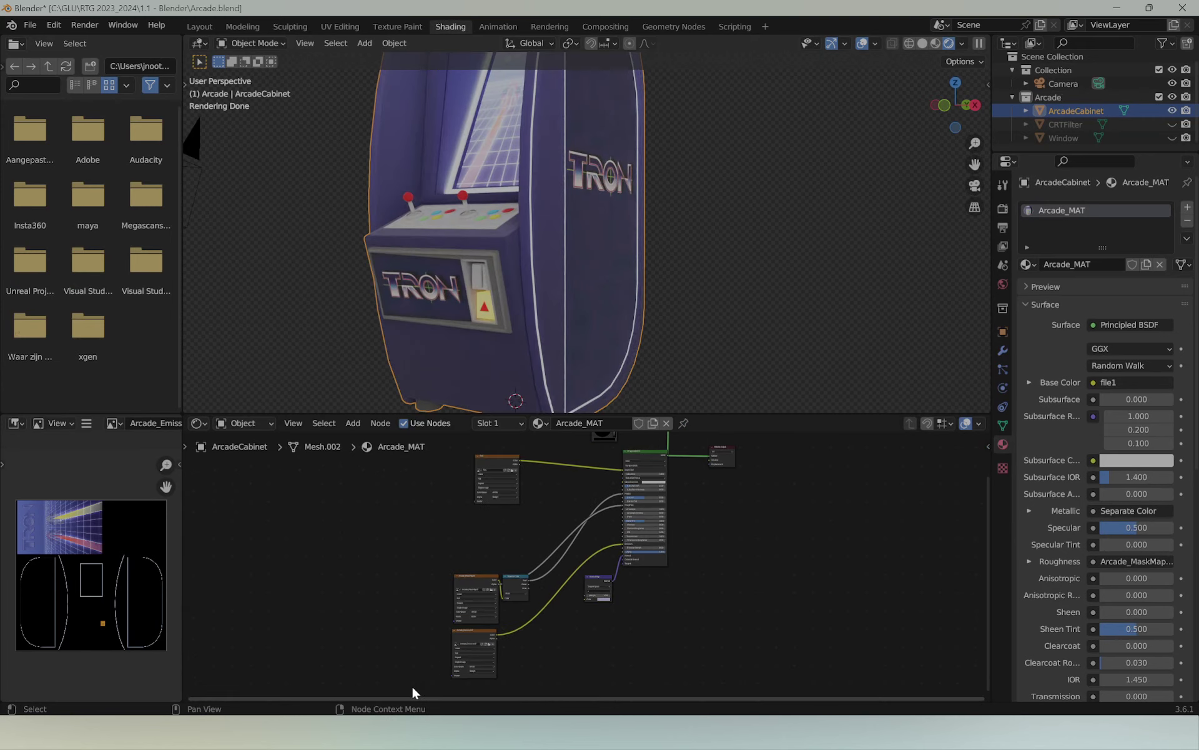
{"action": "left_click_drag", "start_coordinate": [415, 687], "coordinate": [549, 463]}
{"action": "key", "text": "x"}
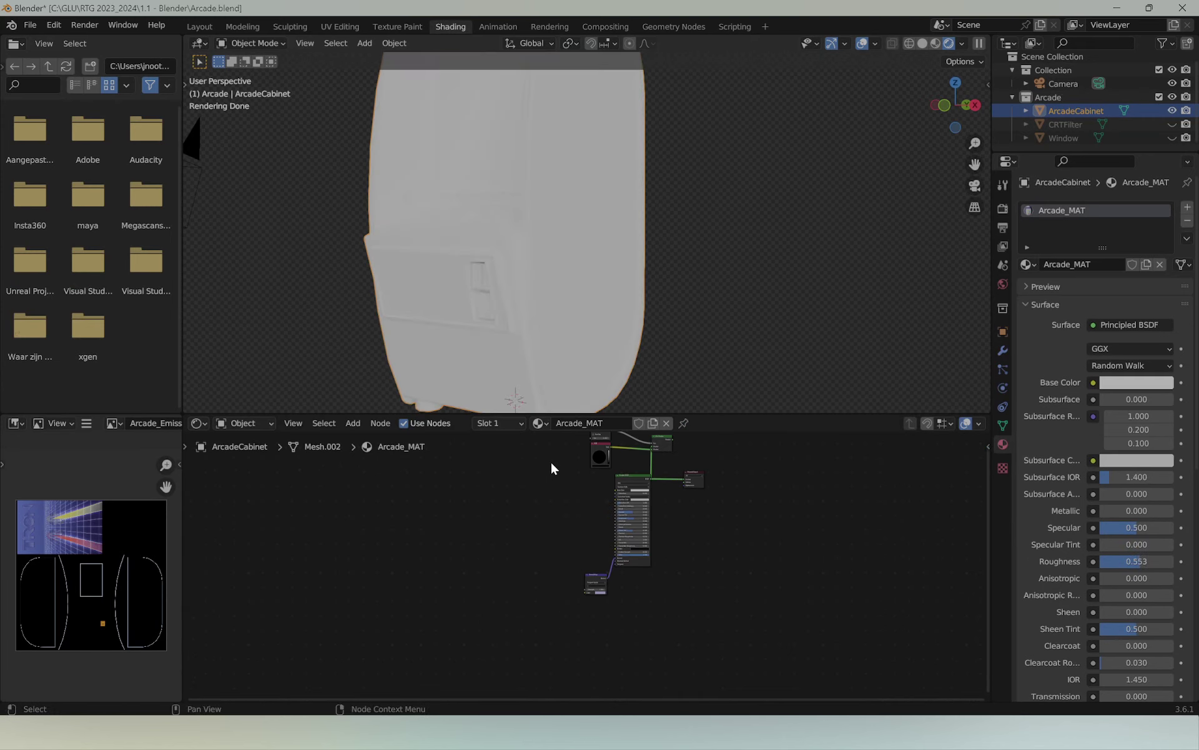
Step: Add the Arcade_BaseCOlor image from Explorer and link its Color to the Principled BSDF Base Color
{"action": "middle_click_drag", "start_coordinate": [489, 537], "coordinate": [469, 592]}
{"action": "middle_click_drag", "start_coordinate": [567, 271], "coordinate": [562, 298]}
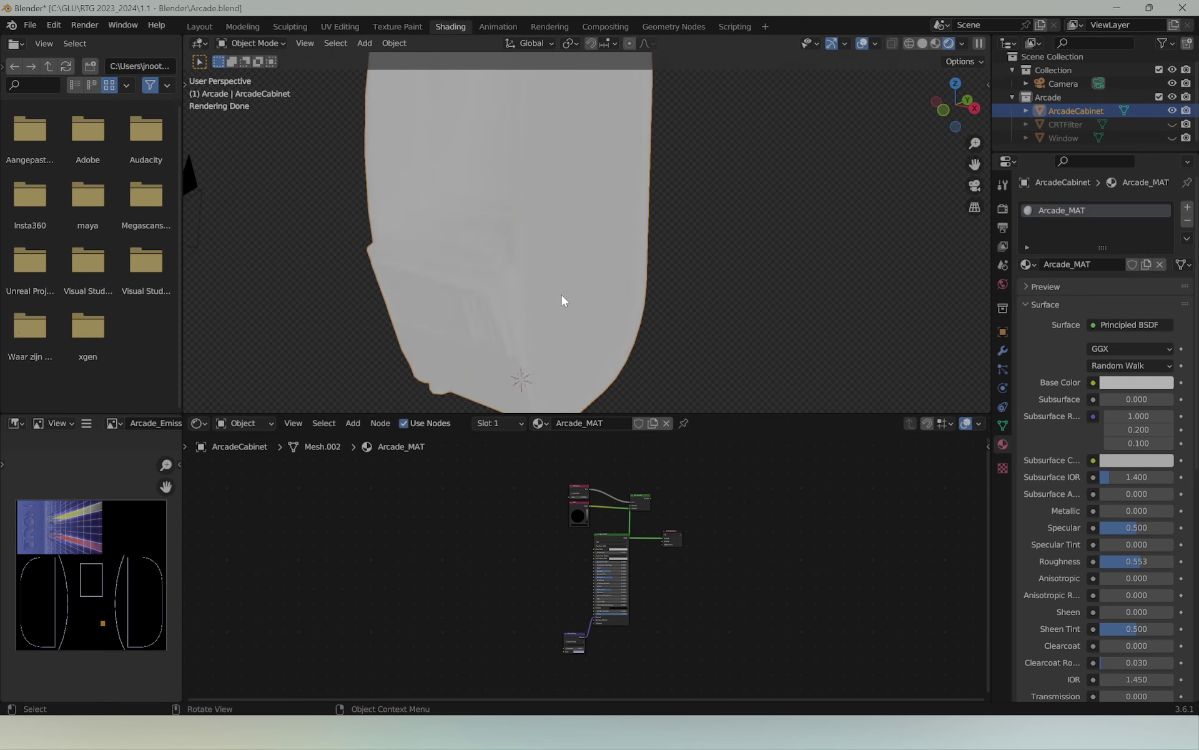
{"action": "left_click", "coordinate": [459, 747]}
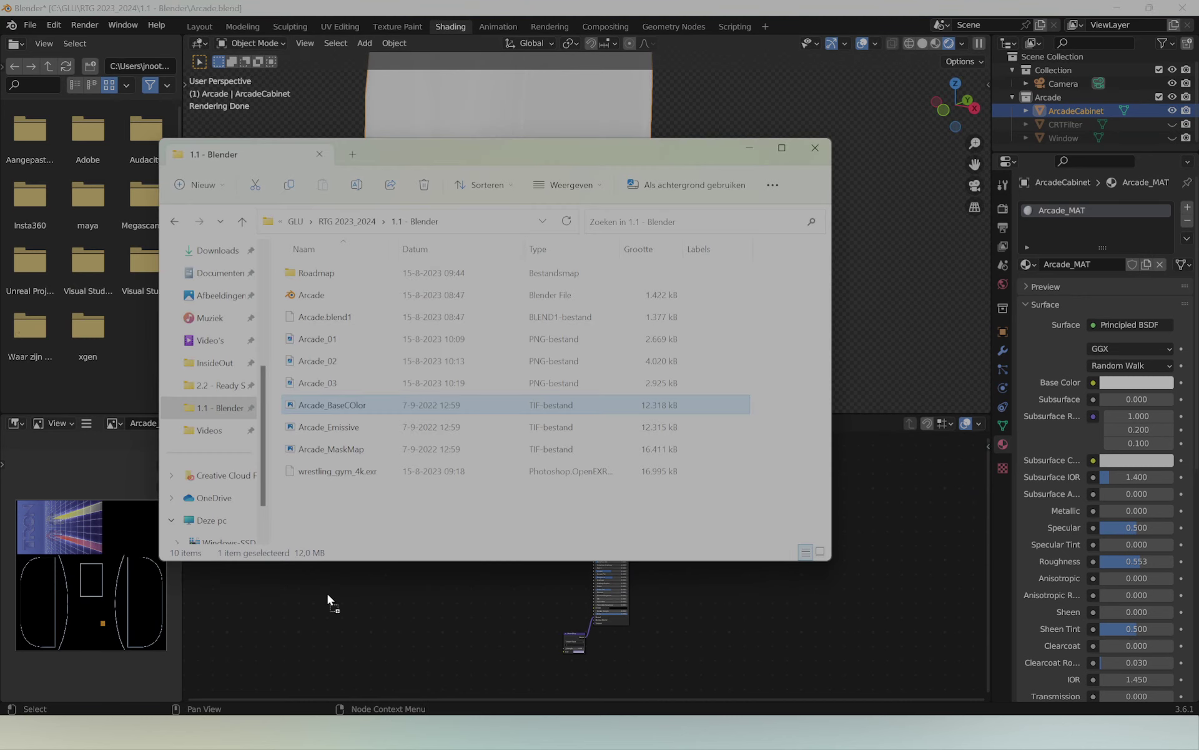
{"action": "left_click_drag", "start_coordinate": [326, 590], "coordinate": [509, 553]}
{"action": "scroll", "coordinate": [510, 550], "scroll_direction": "up", "scroll_amount": 3}
{"action": "left_click_drag", "start_coordinate": [377, 518], "coordinate": [602, 529]}
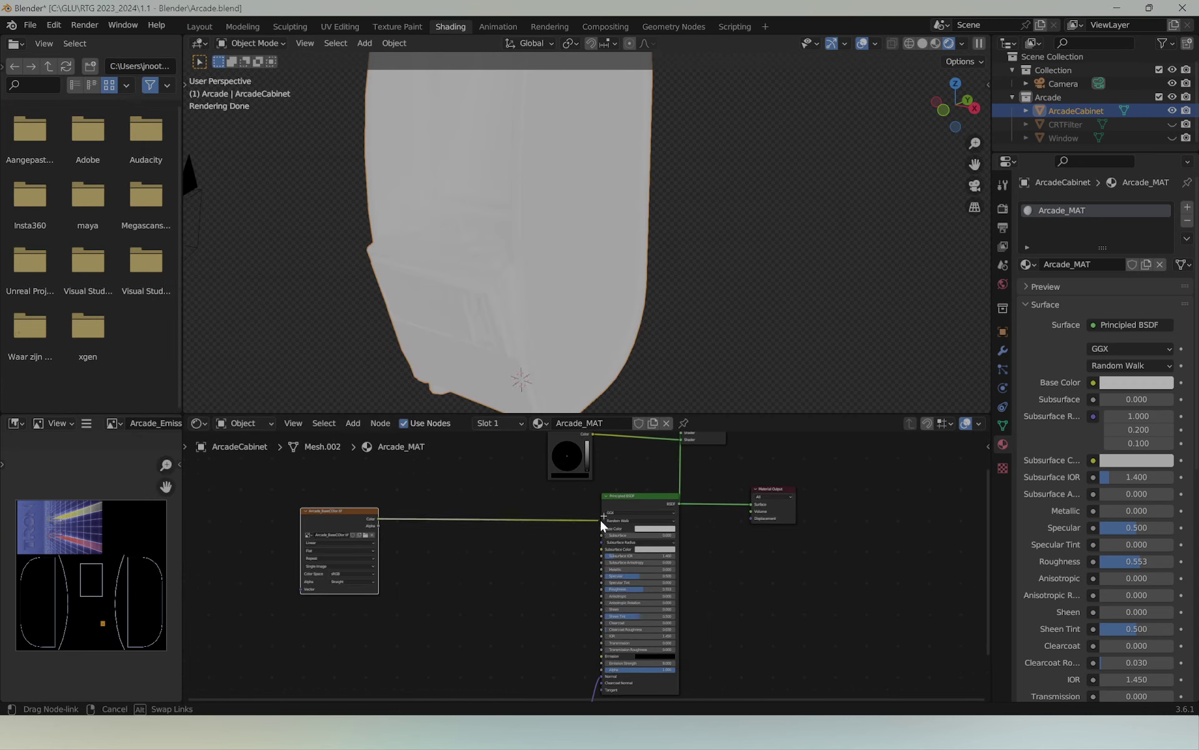
{"action": "mouse_move", "coordinate": [689, 241]}
{"action": "middle_mouse_down"}
{"action": "mouse_move", "coordinate": [658, 309]}
{"action": "mouse_move", "coordinate": [510, 297]}
{"action": "mouse_move", "coordinate": [493, 278]}
{"action": "mouse_move", "coordinate": [600, 290]}
{"action": "mouse_move", "coordinate": [478, 283]}
{"action": "middle_mouse_up"}
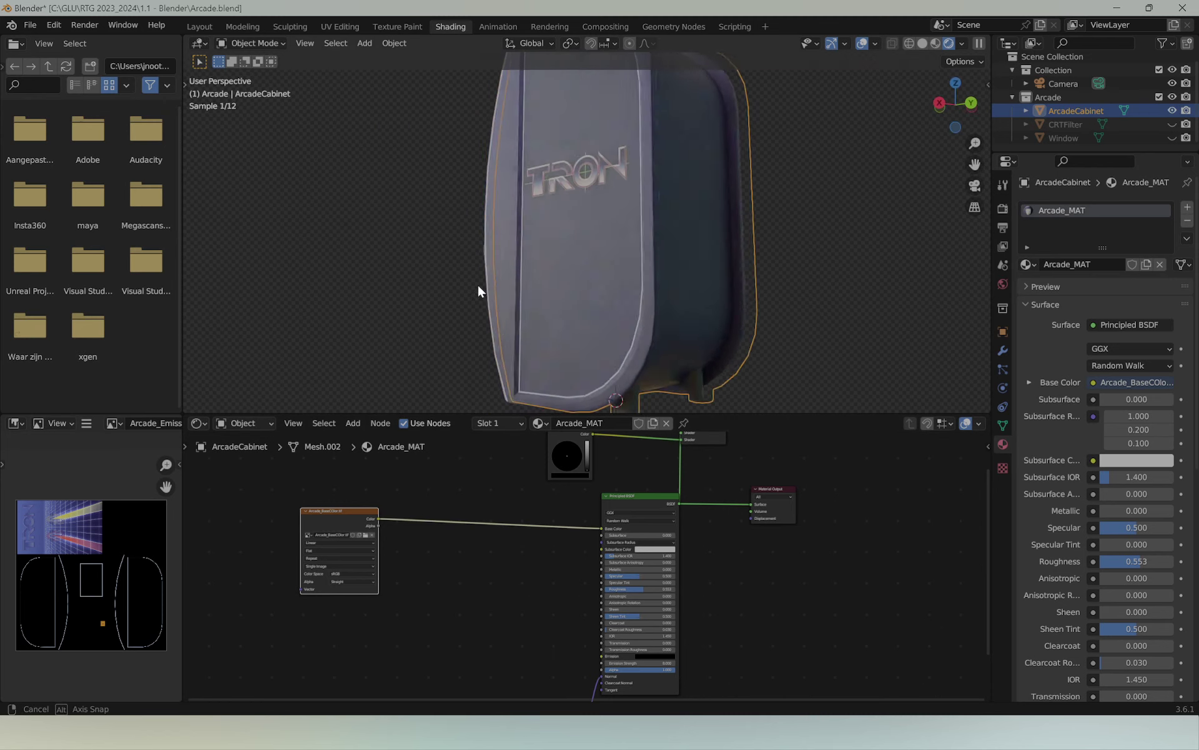
{"action": "scroll", "coordinate": [611, 481], "scroll_direction": "up", "scroll_amount": 3}
{"action": "scroll", "coordinate": [745, 642], "scroll_direction": "up", "scroll_amount": 3}
{"action": "scroll", "coordinate": [853, 655], "scroll_direction": "down", "scroll_amount": 1}
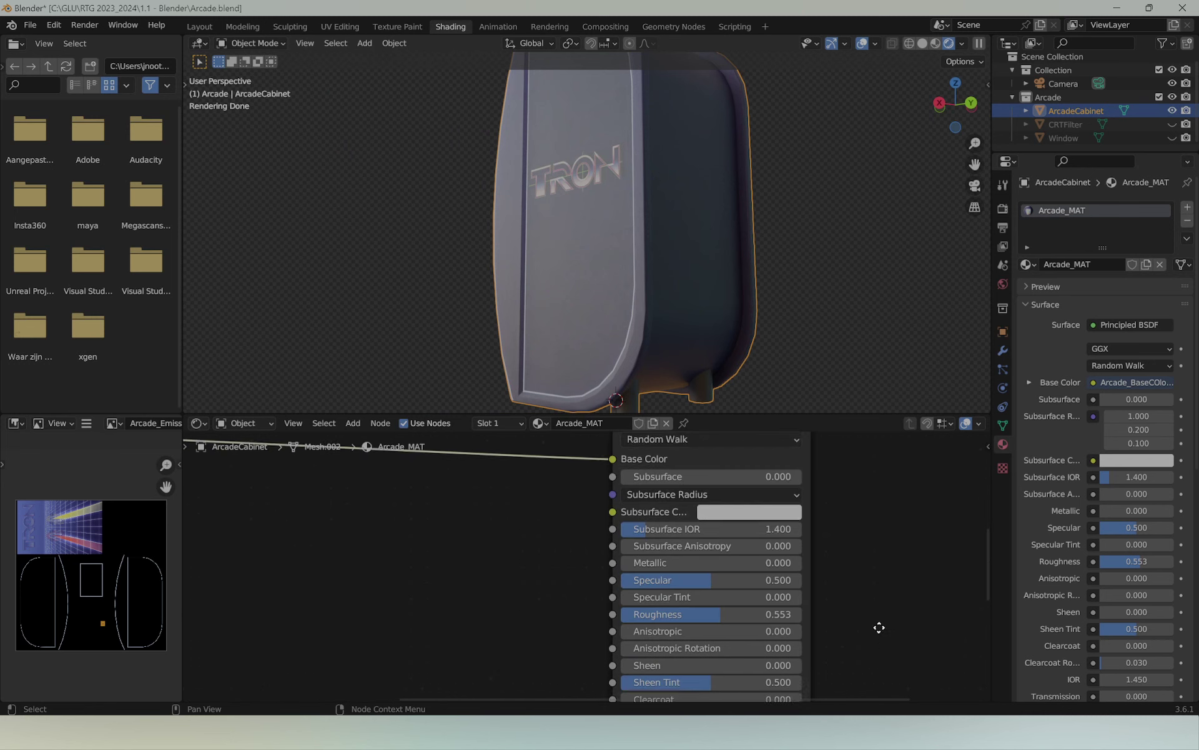
{"action": "scroll", "coordinate": [779, 503], "scroll_direction": "down", "scroll_amount": 2}
{"action": "scroll", "coordinate": [638, 535], "scroll_direction": "down", "scroll_amount": 2}
{"action": "scroll", "coordinate": [719, 544], "scroll_direction": "down", "scroll_amount": 1}
{"action": "middle_click_drag", "start_coordinate": [719, 544], "coordinate": [725, 557]}
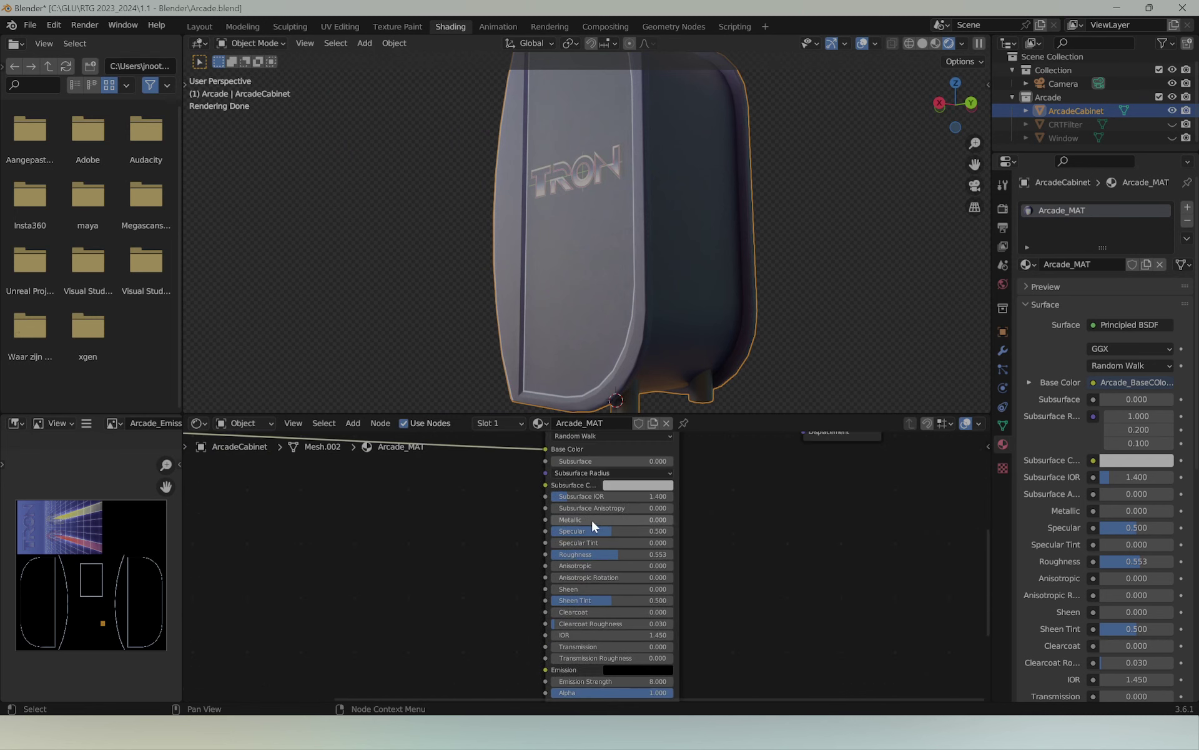
{"action": "mouse_move", "coordinate": [554, 519]}
{"action": "left_mouse_down"}
{"action": "mouse_move", "coordinate": [674, 519]}
{"action": "mouse_move", "coordinate": [552, 519]}
{"action": "mouse_move", "coordinate": [560, 555]}
{"action": "left_mouse_up"}
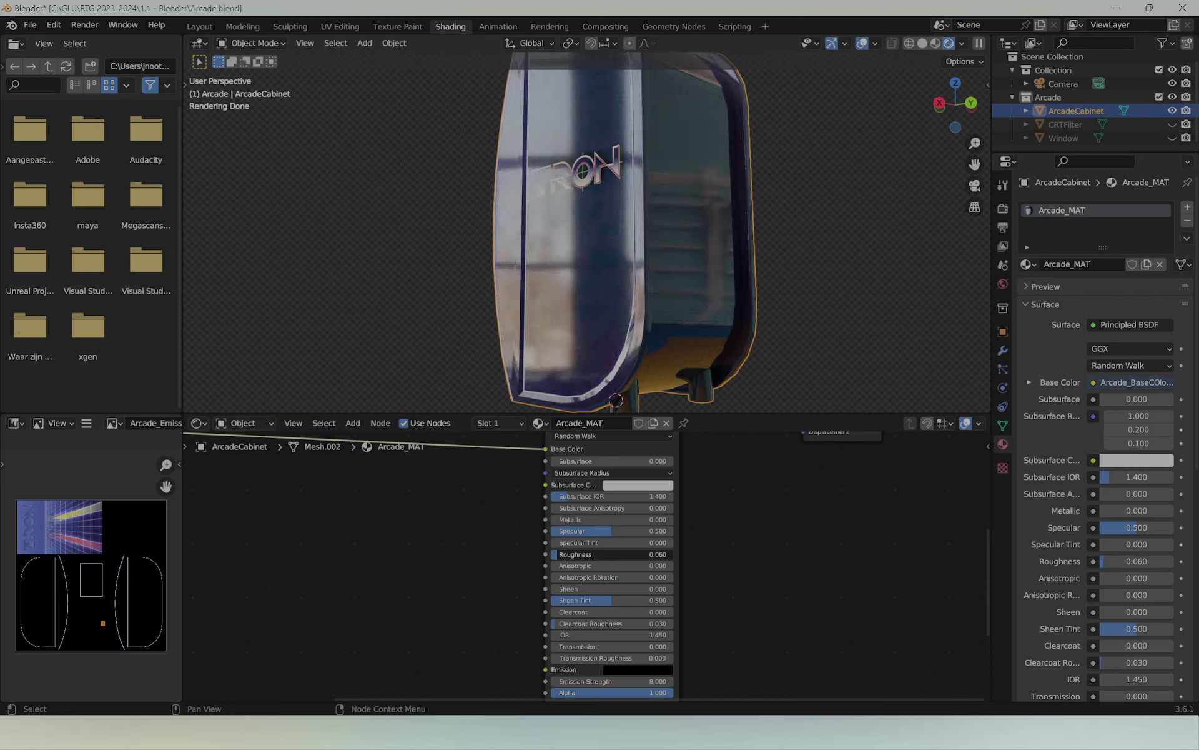
{"action": "mouse_move", "coordinate": [537, 269]}
{"action": "middle_mouse_down"}
{"action": "mouse_move", "coordinate": [637, 273]}
{"action": "mouse_move", "coordinate": [617, 289]}
{"action": "mouse_move", "coordinate": [714, 301]}
{"action": "mouse_move", "coordinate": [779, 276]}
{"action": "mouse_move", "coordinate": [743, 229]}
{"action": "mouse_move", "coordinate": [517, 279]}
{"action": "mouse_move", "coordinate": [401, 285]}
{"action": "mouse_move", "coordinate": [707, 281]}
{"action": "middle_mouse_up"}
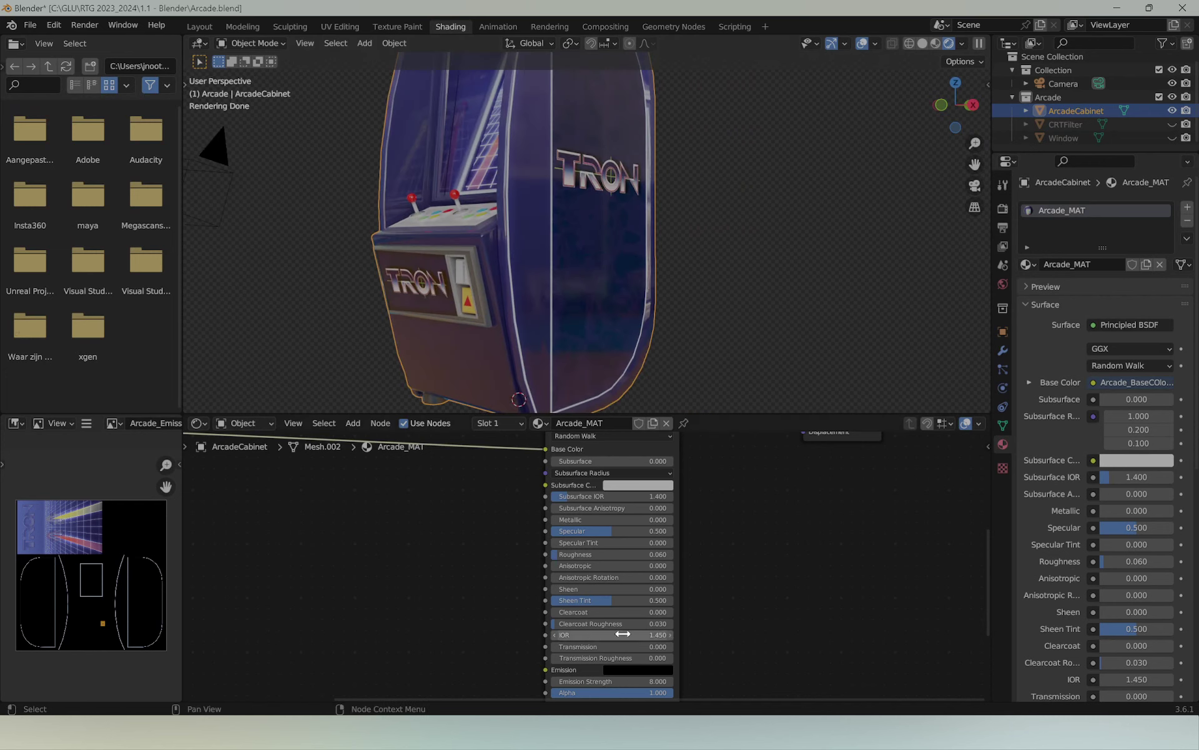
{"action": "left_click_drag", "start_coordinate": [600, 554], "coordinate": [661, 620]}
{"action": "mouse_move", "coordinate": [660, 620]}
{"action": "middle_mouse_down", "text": "ctrl"}
{"action": "mouse_move", "coordinate": [788, 560]}
{"action": "mouse_move", "coordinate": [729, 544]}
{"action": "mouse_move", "coordinate": [785, 512]}
{"action": "middle_mouse_up", "text": "ctrl"}
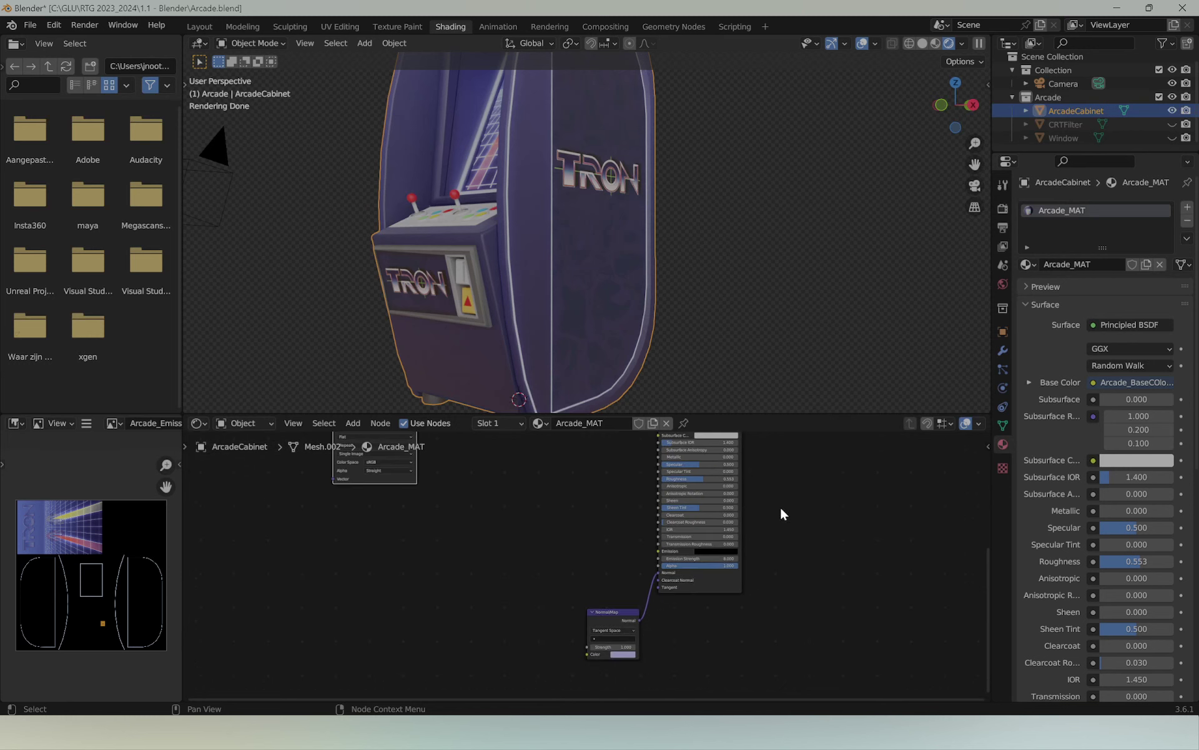
{"action": "key", "text": "KP_Decimal"}
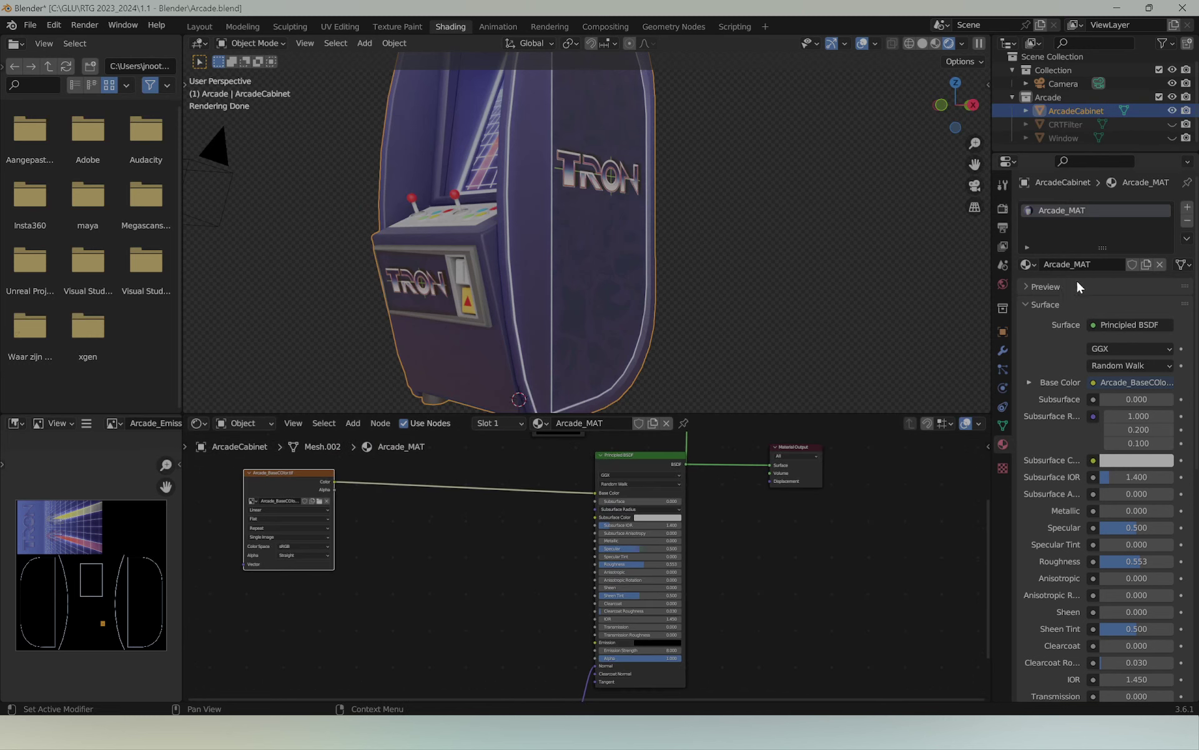
{"action": "middle_click_drag", "start_coordinate": [402, 604], "coordinate": [453, 599]}
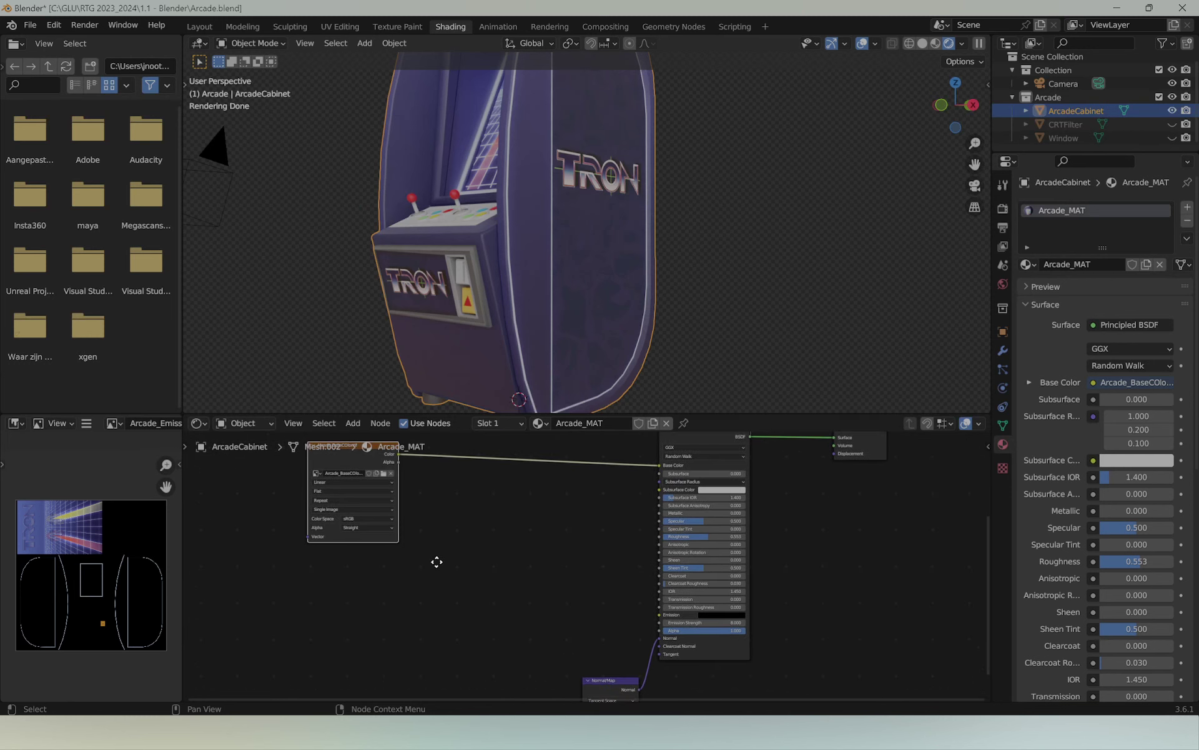
{"action": "key", "text": "ctrl+x"}
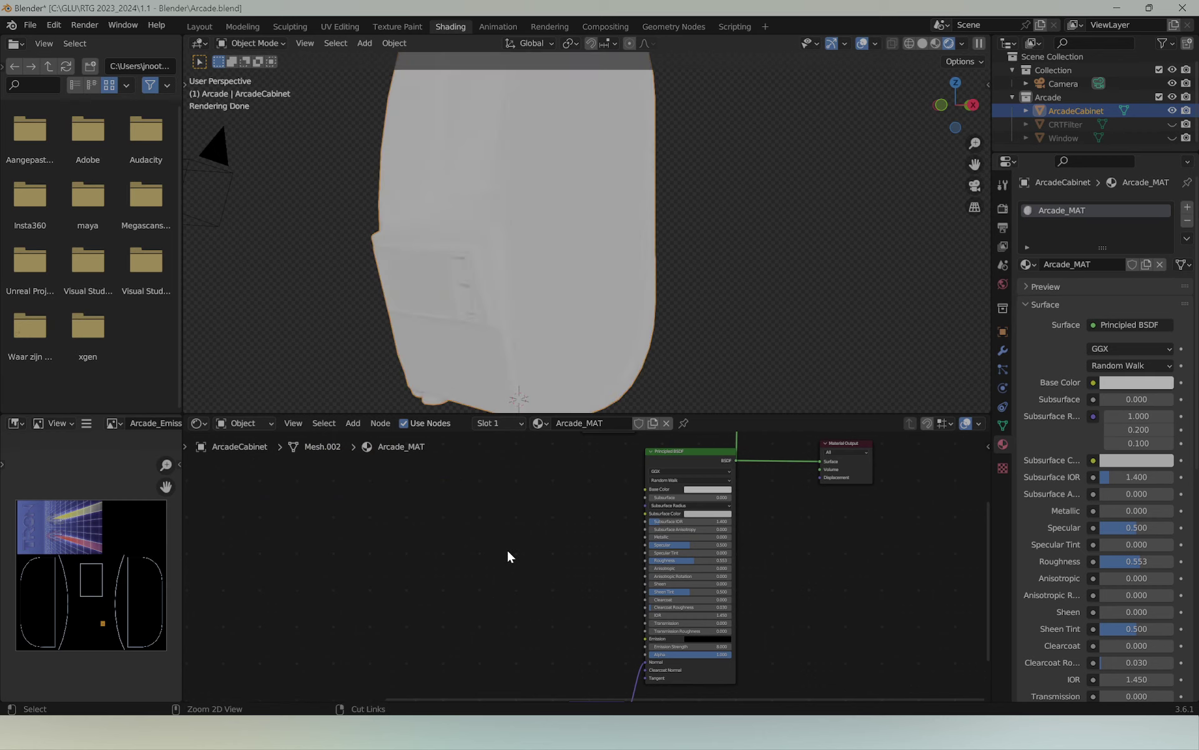
{"action": "key", "text": "ctrl+z"}
{"action": "key", "text": "ctrl+z"}
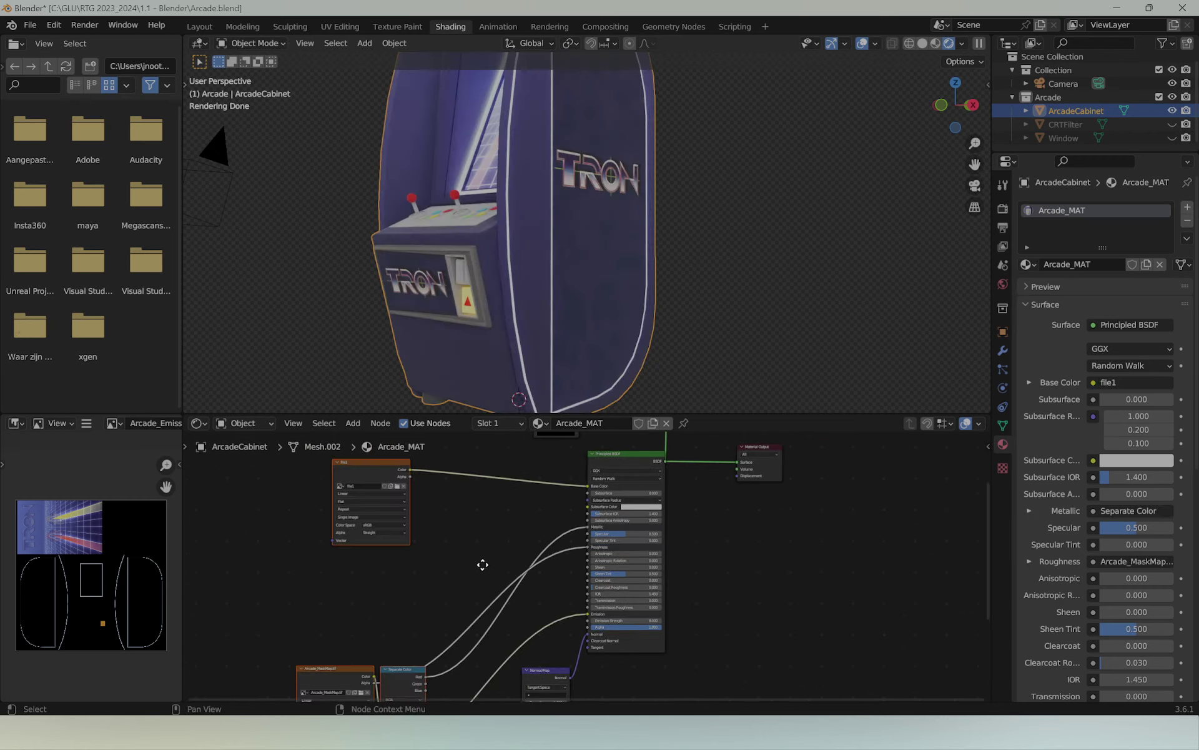
{"action": "scroll", "coordinate": [494, 562], "scroll_direction": "up", "scroll_amount": 2}
{"action": "mouse_move", "coordinate": [599, 350]}
{"action": "middle_mouse_down"}
{"action": "mouse_move", "coordinate": [598, 275]}
{"action": "mouse_move", "coordinate": [514, 248]}
{"action": "mouse_move", "coordinate": [483, 279]}
{"action": "mouse_move", "coordinate": [660, 298]}
{"action": "mouse_move", "coordinate": [605, 400]}
{"action": "middle_mouse_up"}
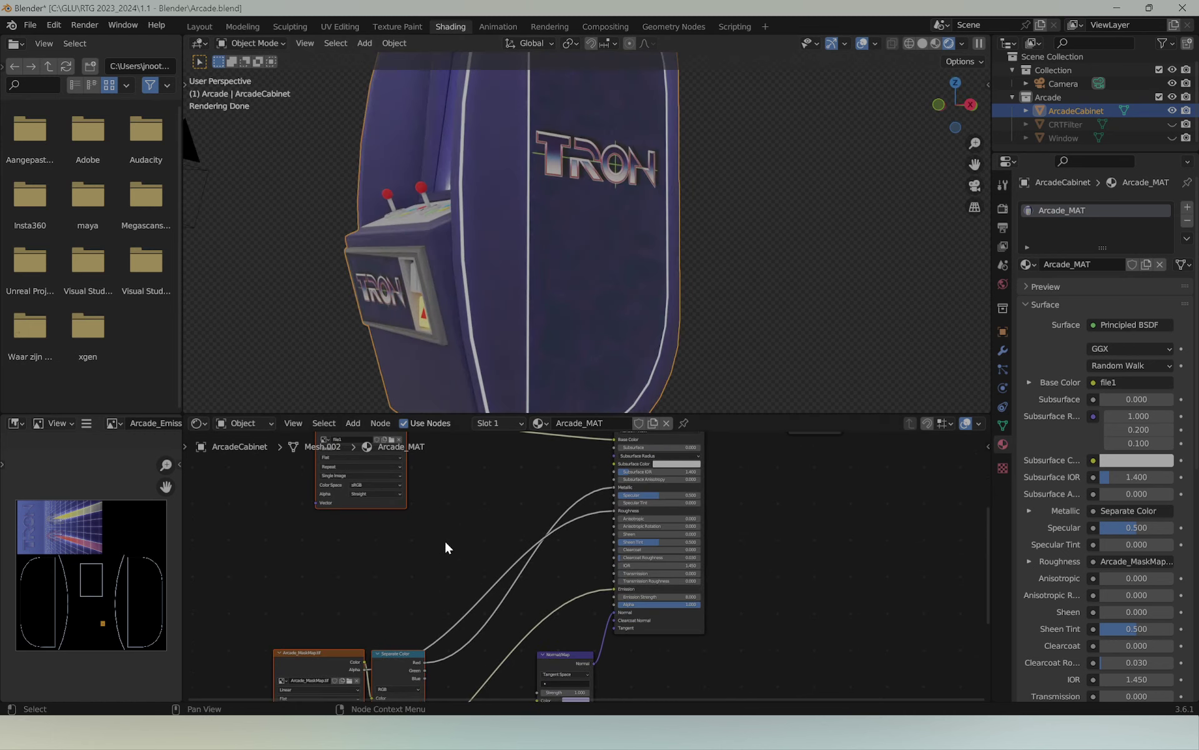
{"action": "mouse_move", "coordinate": [444, 549]}
{"action": "middle_mouse_down"}
{"action": "mouse_move", "coordinate": [425, 568]}
{"action": "mouse_move", "coordinate": [461, 471]}
{"action": "mouse_move", "coordinate": [447, 688]}
{"action": "middle_mouse_up"}
{"action": "mouse_move", "coordinate": [508, 297]}
{"action": "middle_mouse_down"}
{"action": "mouse_move", "coordinate": [628, 304]}
{"action": "mouse_move", "coordinate": [530, 305]}
{"action": "mouse_move", "coordinate": [541, 320]}
{"action": "mouse_move", "coordinate": [561, 280]}
{"action": "mouse_move", "coordinate": [611, 236]}
{"action": "mouse_move", "coordinate": [571, 287]}
{"action": "middle_mouse_up"}
{"action": "scroll", "coordinate": [542, 320], "scroll_direction": "down", "scroll_amount": 3}
{"action": "scroll", "coordinate": [575, 281], "scroll_direction": "up", "scroll_amount": 2}
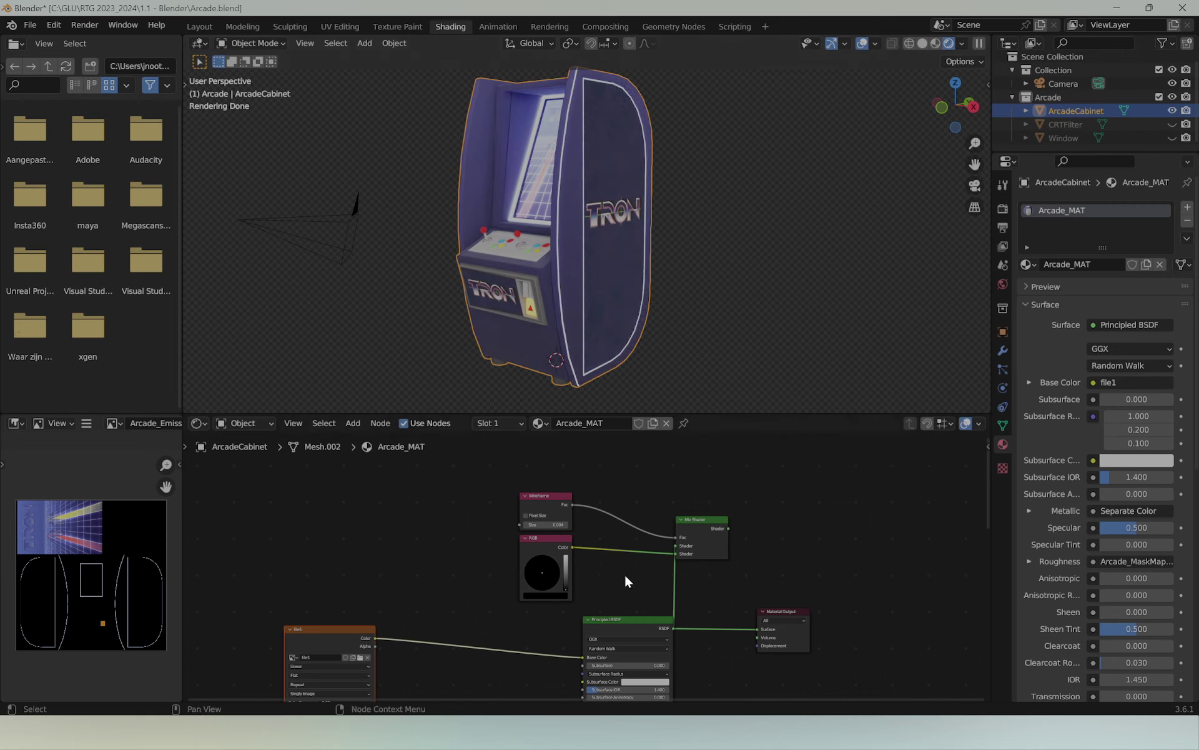
Step: Disconnect and reconnect the Principled BSDF to the Material Output Surface
{"action": "scroll", "coordinate": [627, 604], "scroll_direction": "up", "scroll_amount": 1}
{"action": "scroll", "coordinate": [629, 601], "scroll_direction": "up", "scroll_amount": 2}
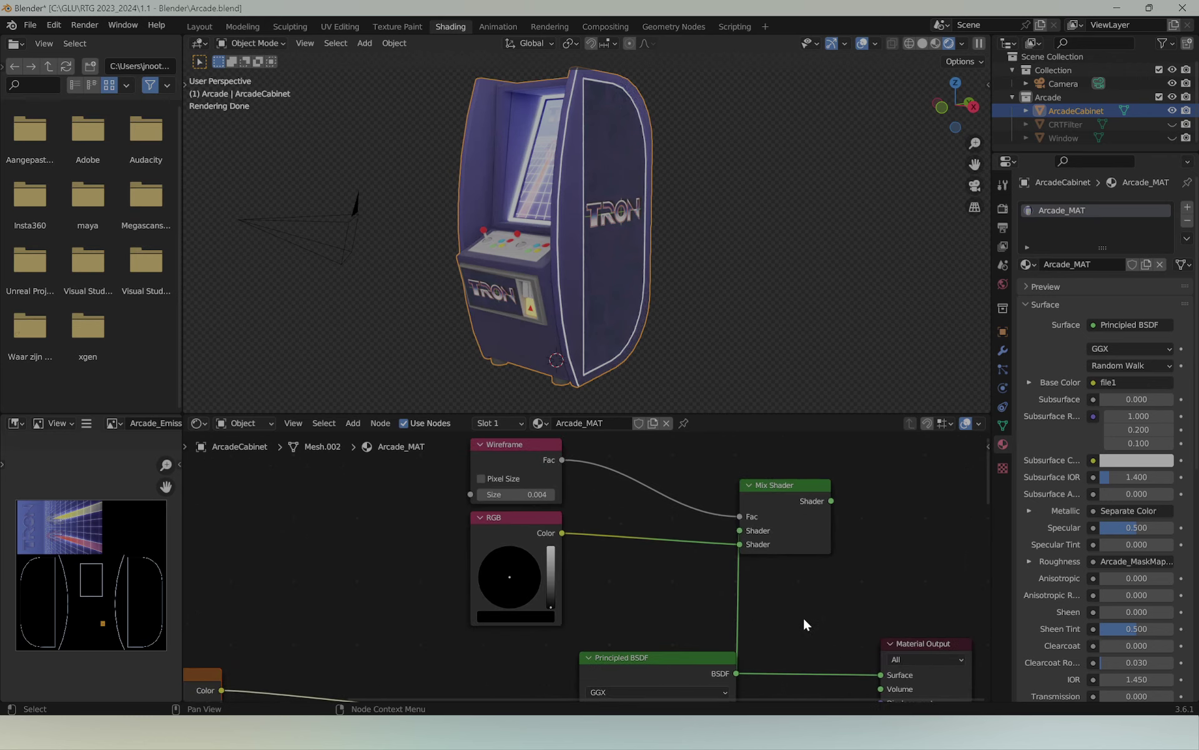
{"action": "middle_click_drag", "start_coordinate": [803, 618], "coordinate": [613, 531]}
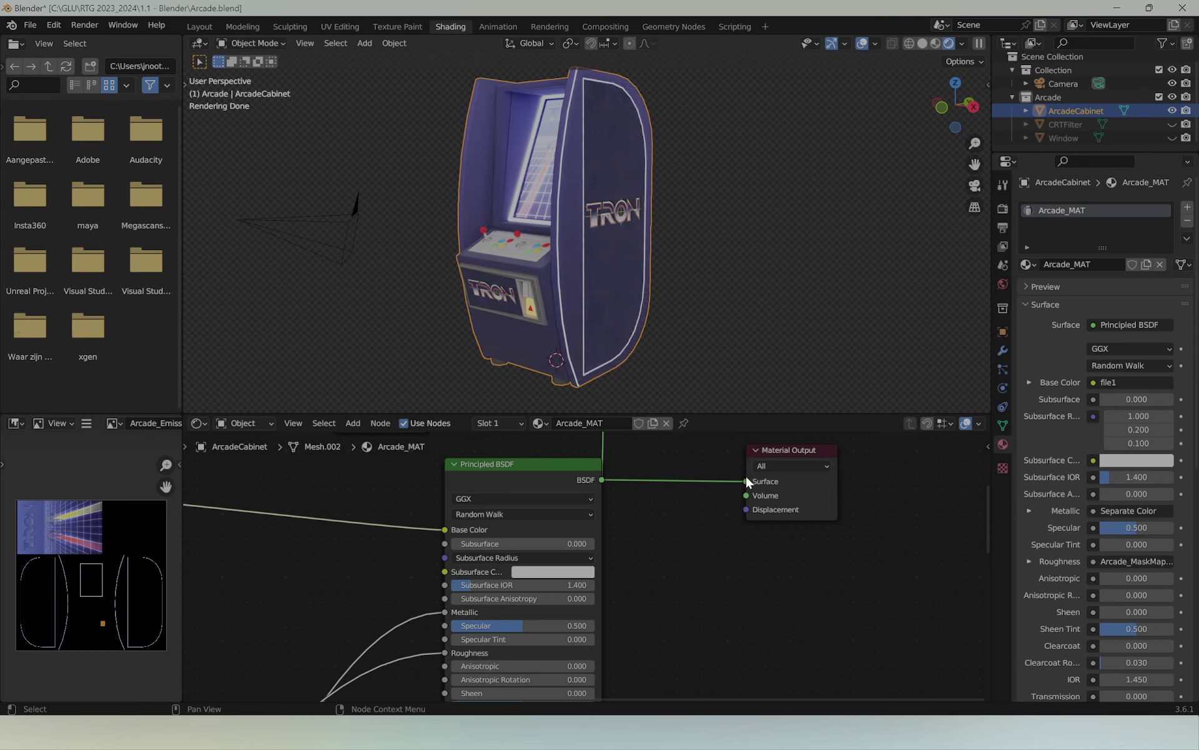
{"action": "left_click_drag", "start_coordinate": [745, 479], "coordinate": [711, 476]}
{"action": "left_click_drag", "start_coordinate": [602, 479], "coordinate": [747, 481]}
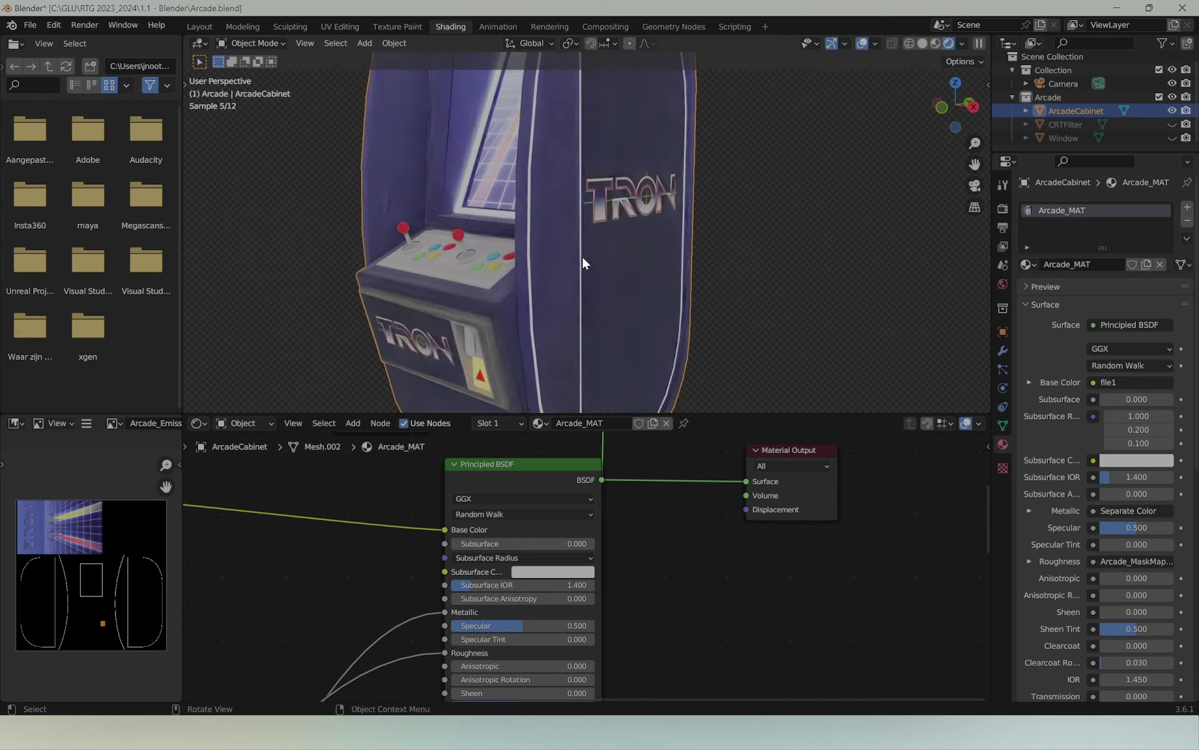
Step: Select the file1 Image Texture node so the image viewer shows it, then recentre the node view
{"action": "mouse_move", "coordinate": [583, 261]}
{"action": "middle_mouse_down"}
{"action": "mouse_move", "coordinate": [511, 213]}
{"action": "mouse_move", "coordinate": [602, 227]}
{"action": "mouse_move", "coordinate": [805, 226]}
{"action": "mouse_move", "coordinate": [775, 224]}
{"action": "middle_mouse_up"}
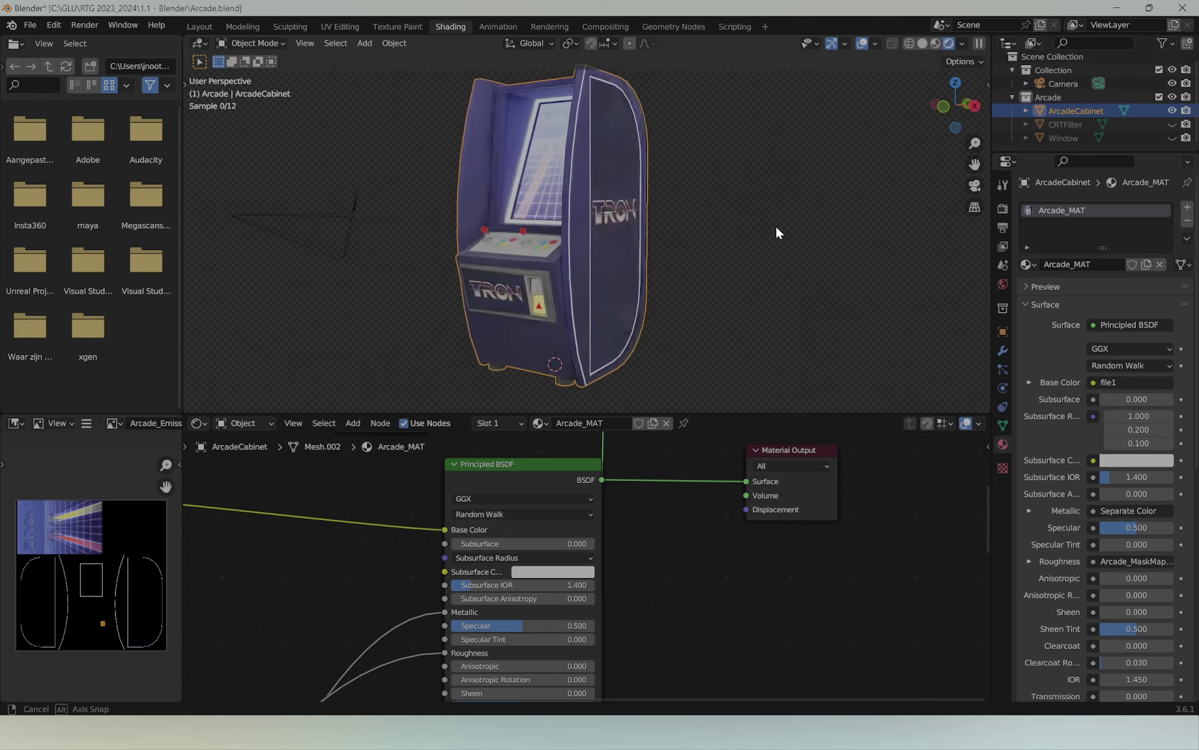
{"action": "mouse_move", "coordinate": [281, 554]}
{"action": "middle_mouse_down"}
{"action": "mouse_move", "coordinate": [644, 534]}
{"action": "mouse_move", "coordinate": [404, 534]}
{"action": "middle_mouse_up"}
{"action": "left_click", "coordinate": [249, 484]}
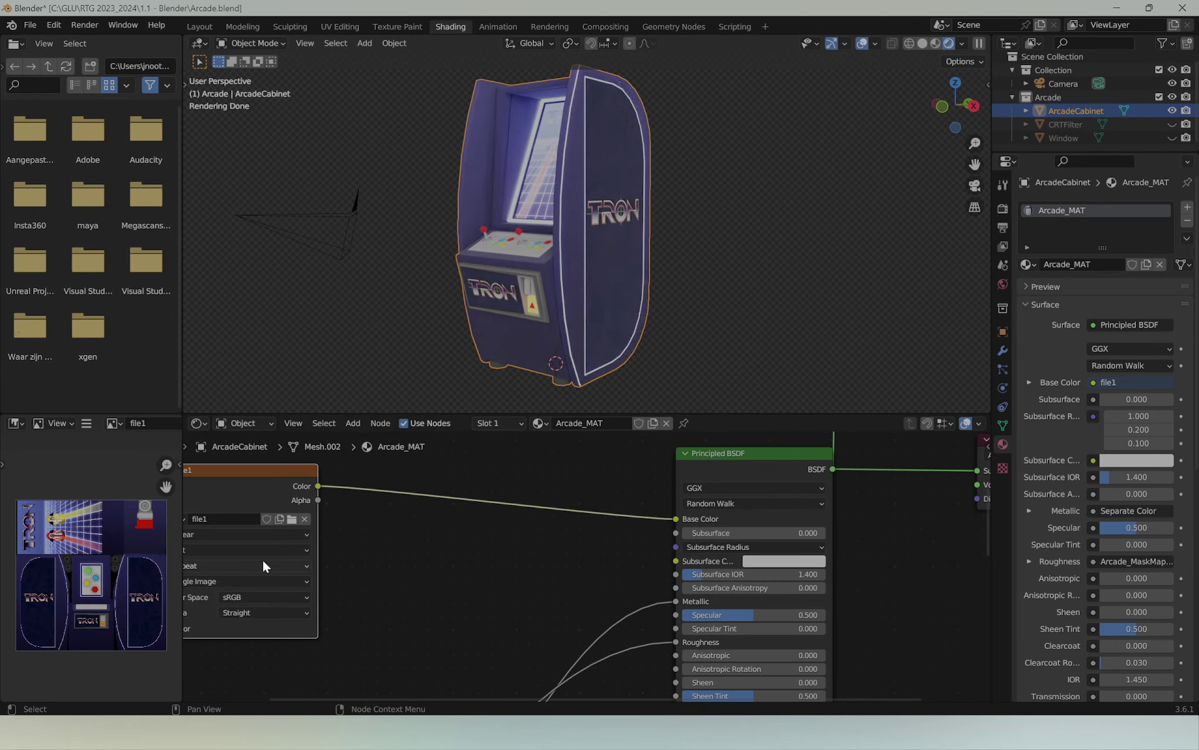
{"action": "mouse_move", "coordinate": [865, 529]}
{"action": "middle_mouse_down"}
{"action": "mouse_move", "coordinate": [726, 499]}
{"action": "mouse_move", "coordinate": [742, 457]}
{"action": "middle_mouse_up"}
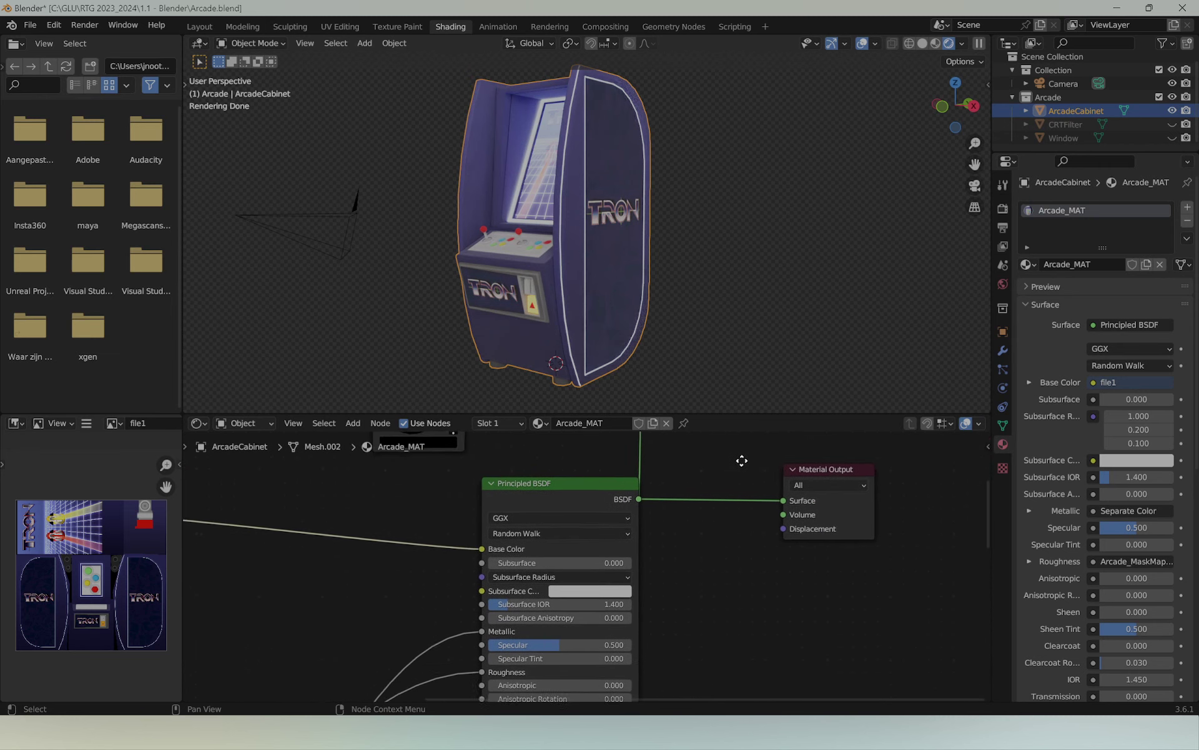
{"action": "mouse_move", "coordinate": [742, 457]}
{"action": "middle_mouse_down"}
{"action": "mouse_move", "coordinate": [735, 523]}
{"action": "mouse_move", "coordinate": [707, 456]}
{"action": "mouse_move", "coordinate": [741, 377]}
{"action": "middle_mouse_up"}
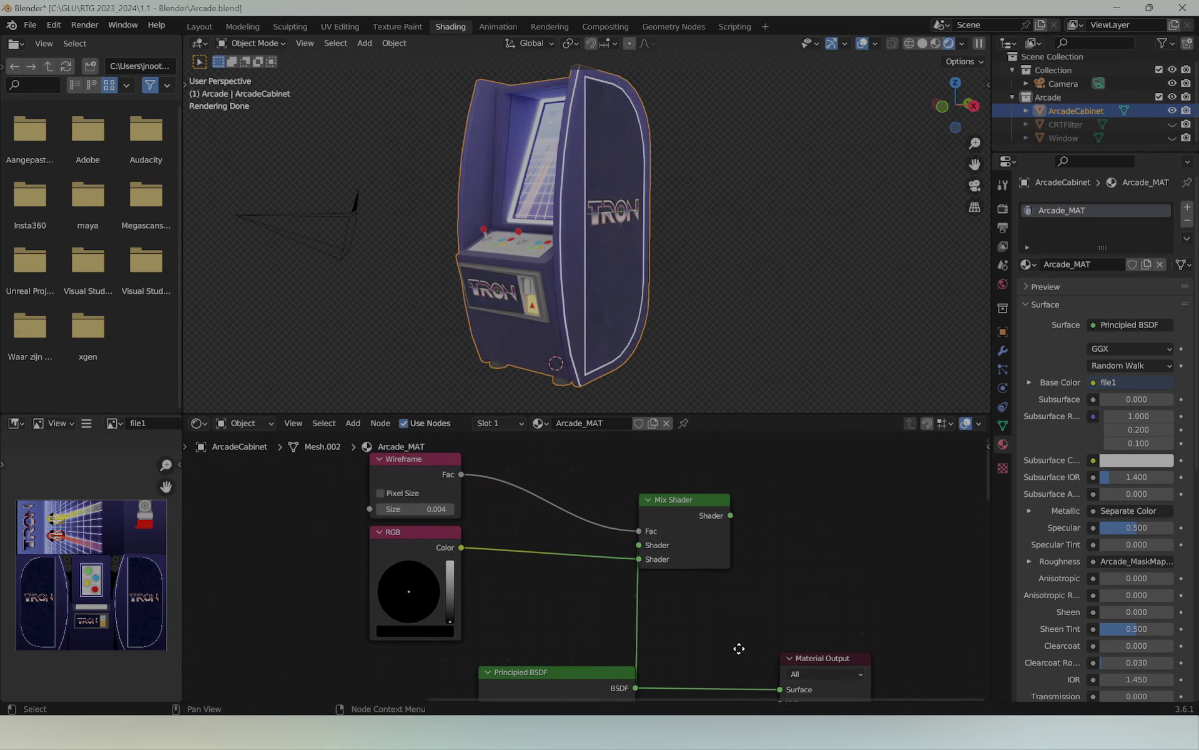
{"action": "scroll", "coordinate": [697, 562], "scroll_direction": "right", "scroll_amount": 3, "text": "ctrl"}
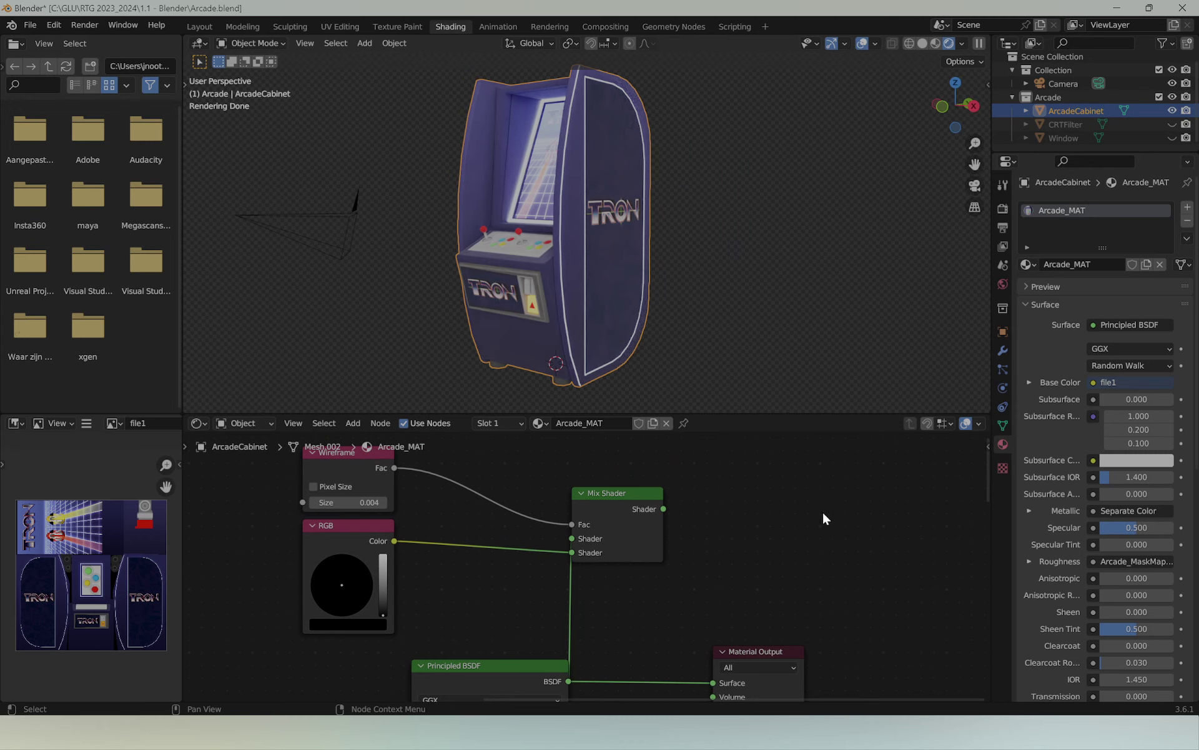
{"action": "key", "text": "shift+a"}
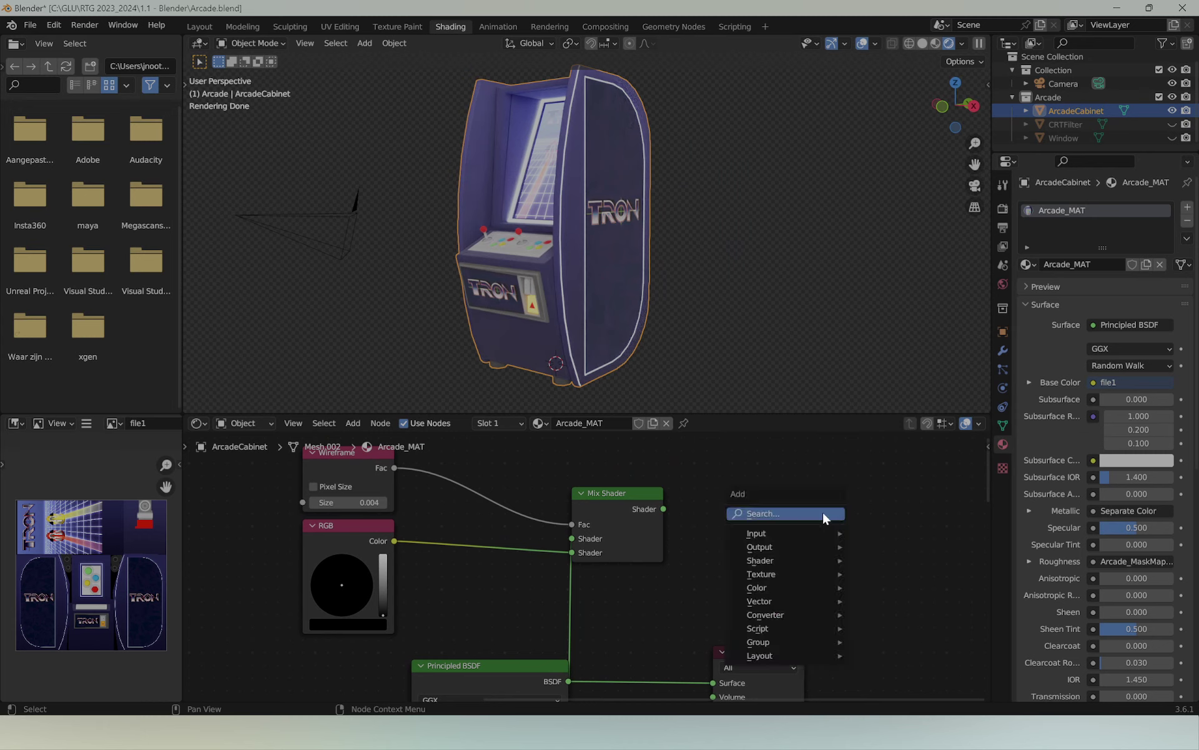
{"action": "mouse_move", "coordinate": [785, 534]}
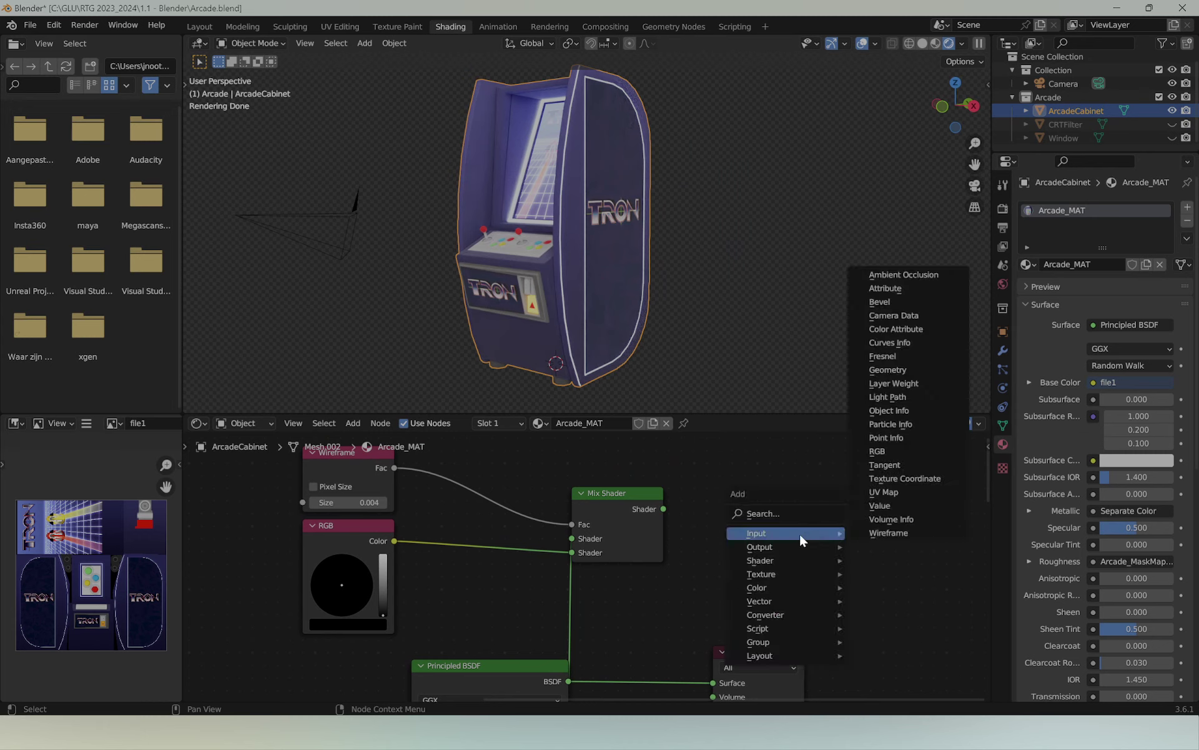
{"action": "left_click", "coordinate": [897, 531]}
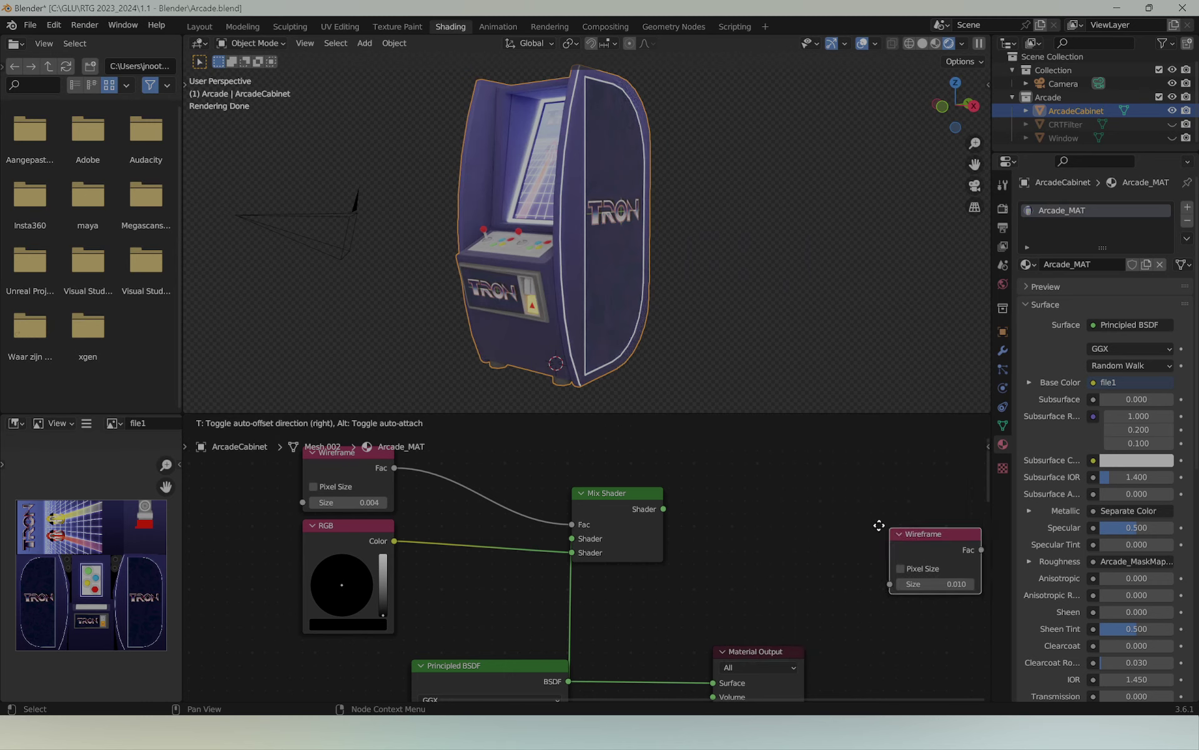
{"action": "left_click", "coordinate": [721, 468]}
{"action": "key", "text": "shift+a"}
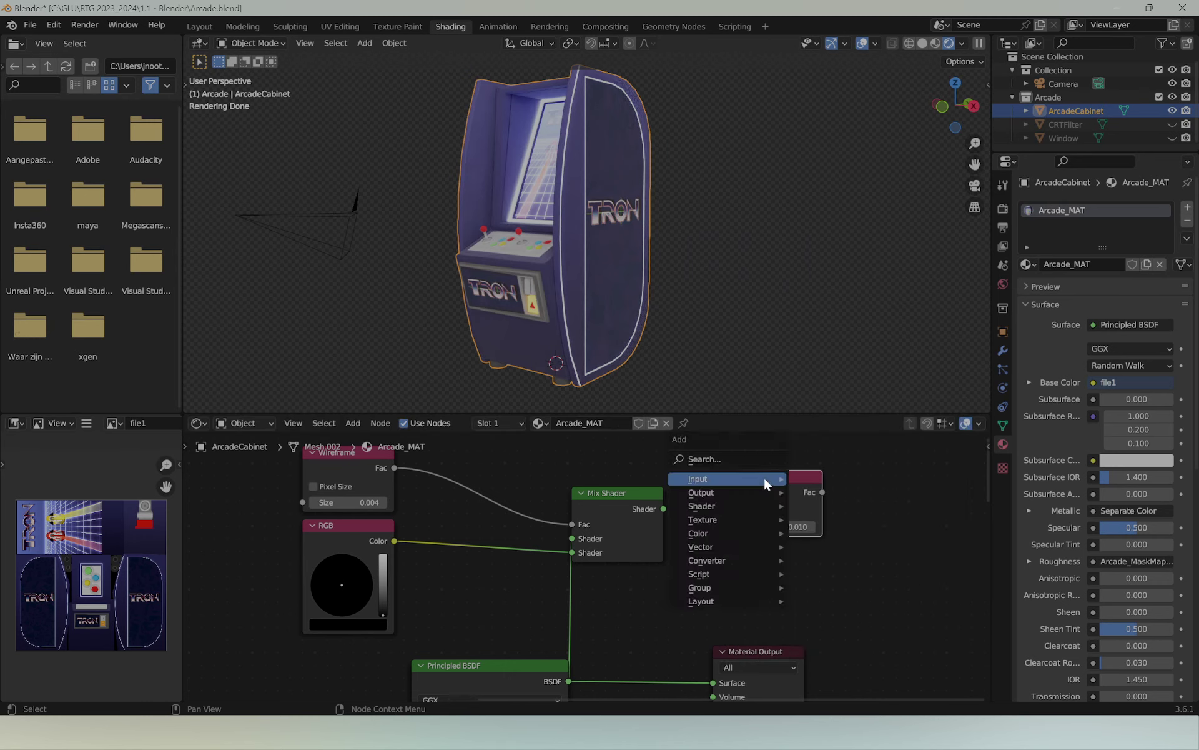
{"action": "type", "text": "w"}
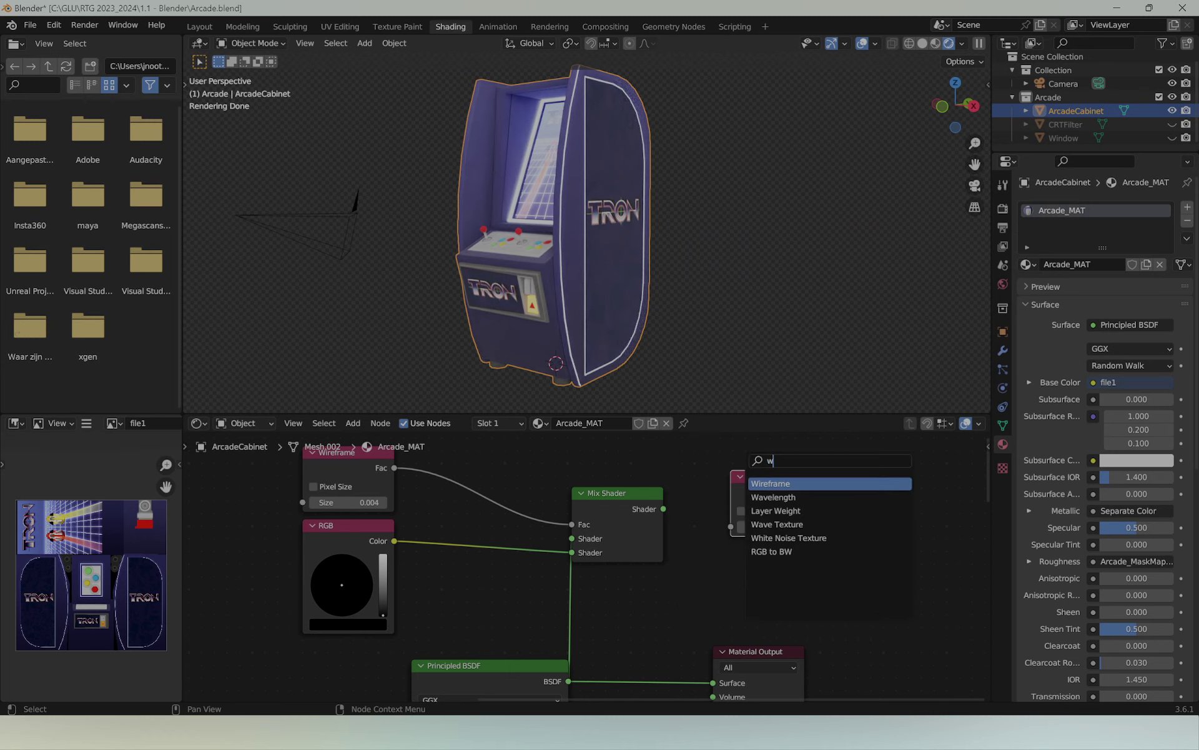
{"action": "type", "text": "i"}
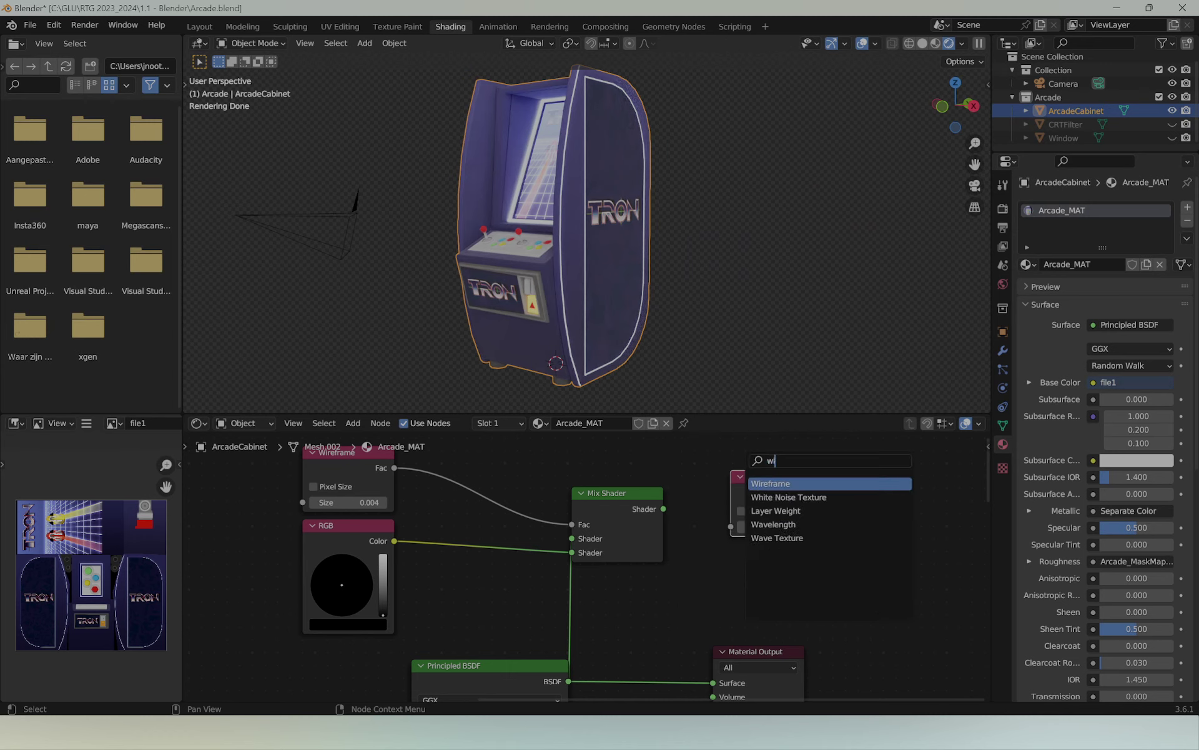
{"action": "key", "text": "Return"}
{"action": "left_click", "coordinate": [617, 500]}
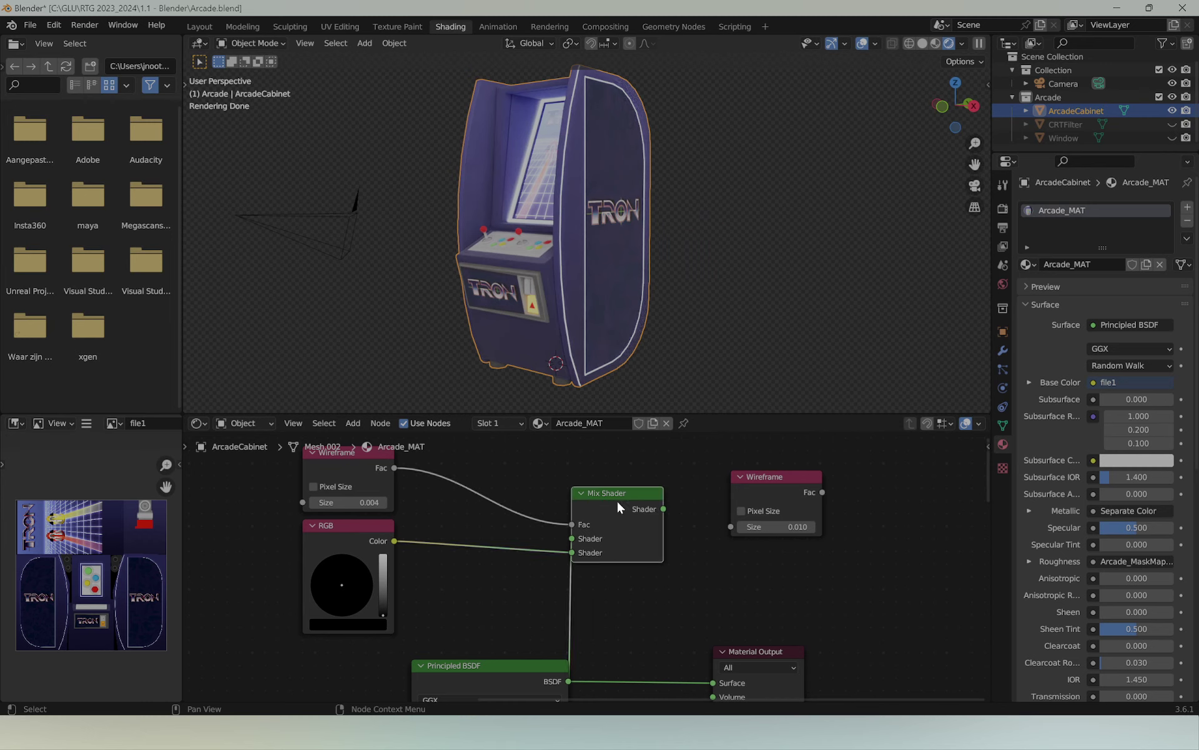
{"action": "key", "text": "shift+a"}
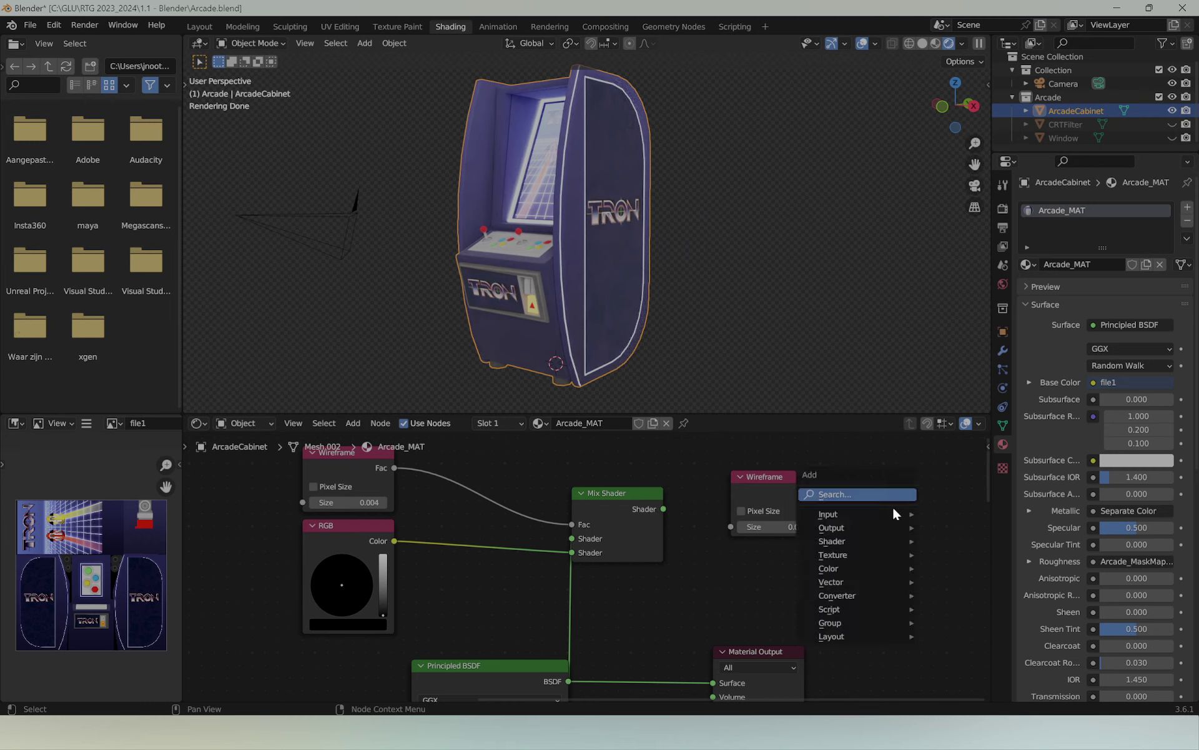
{"action": "mouse_move", "coordinate": [832, 540]}
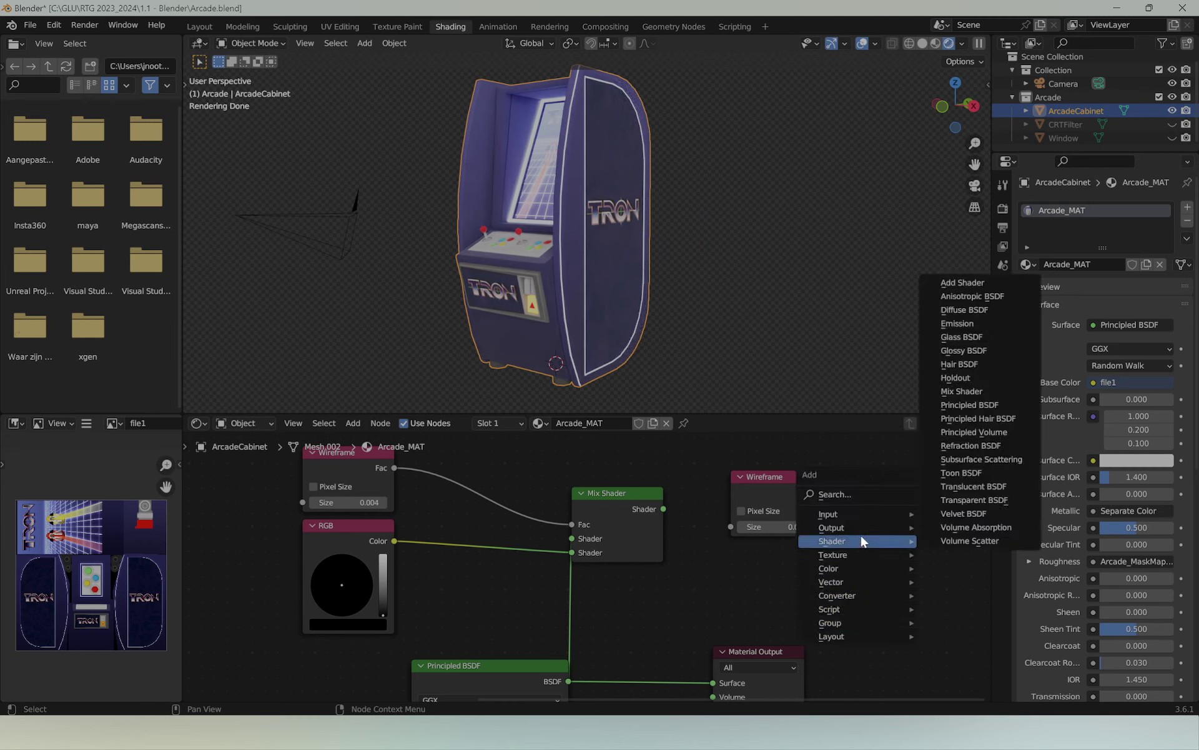
{"action": "left_click", "coordinate": [953, 391]}
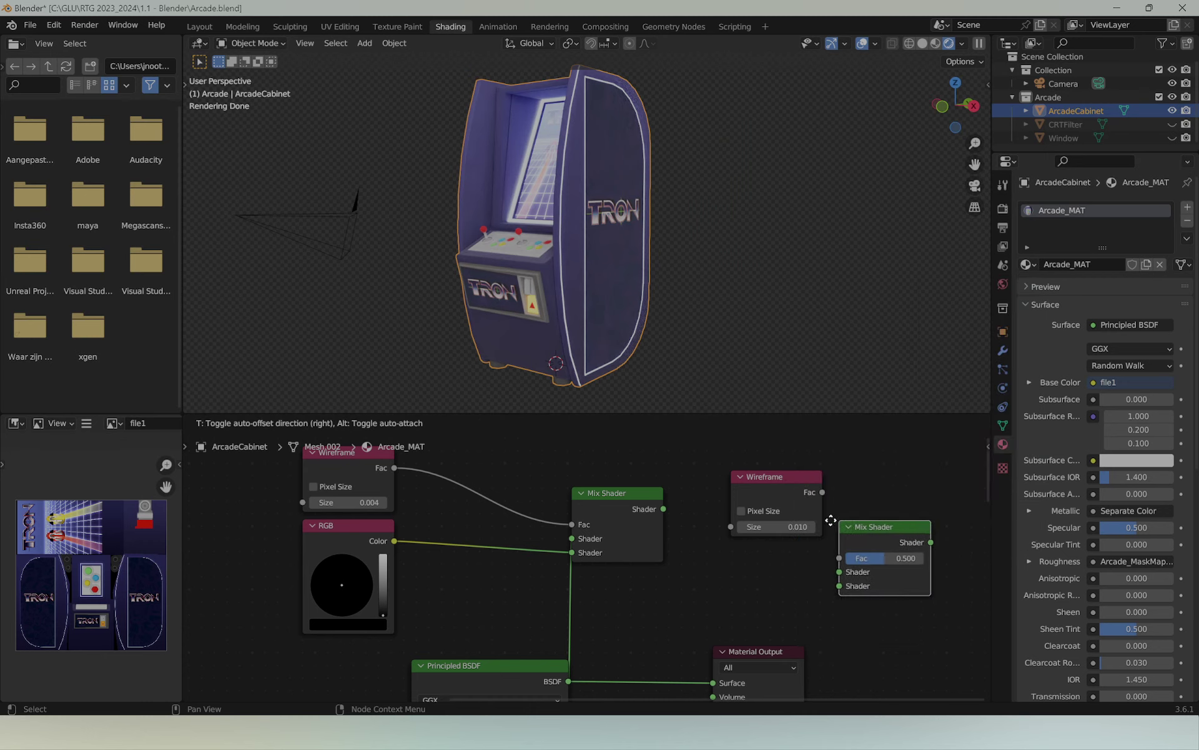
{"action": "left_click", "coordinate": [847, 468]}
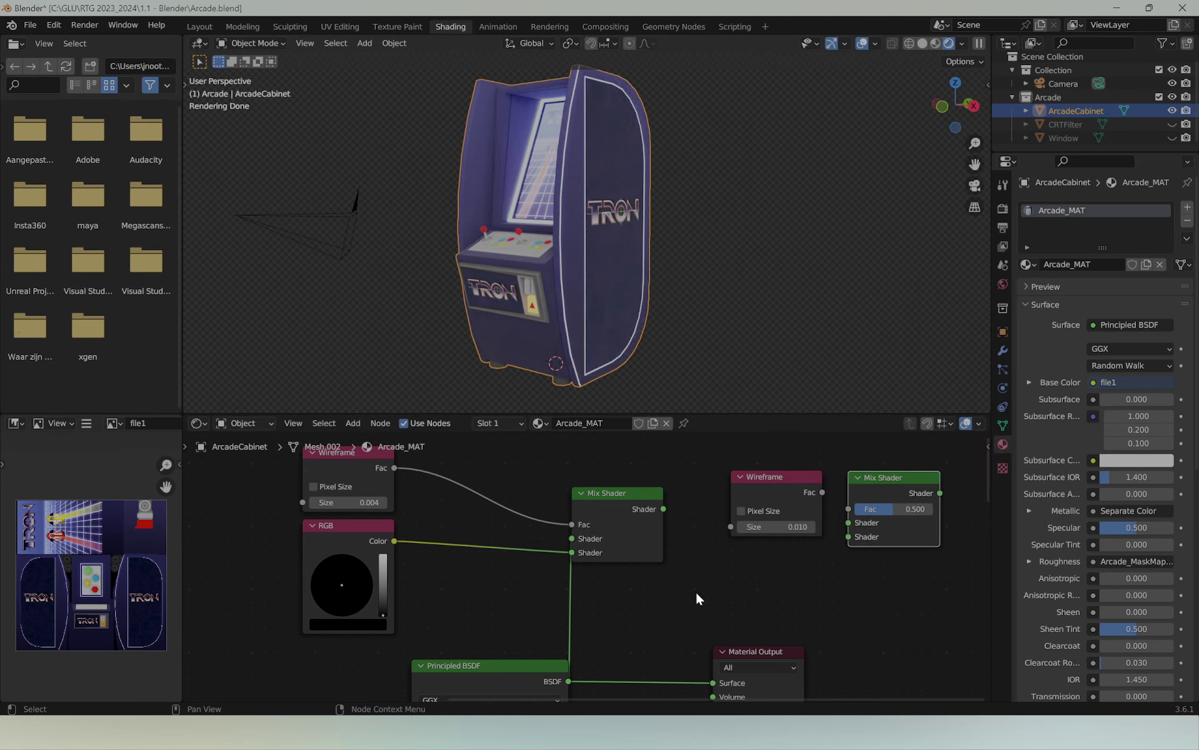
{"action": "key", "text": "shift+a"}
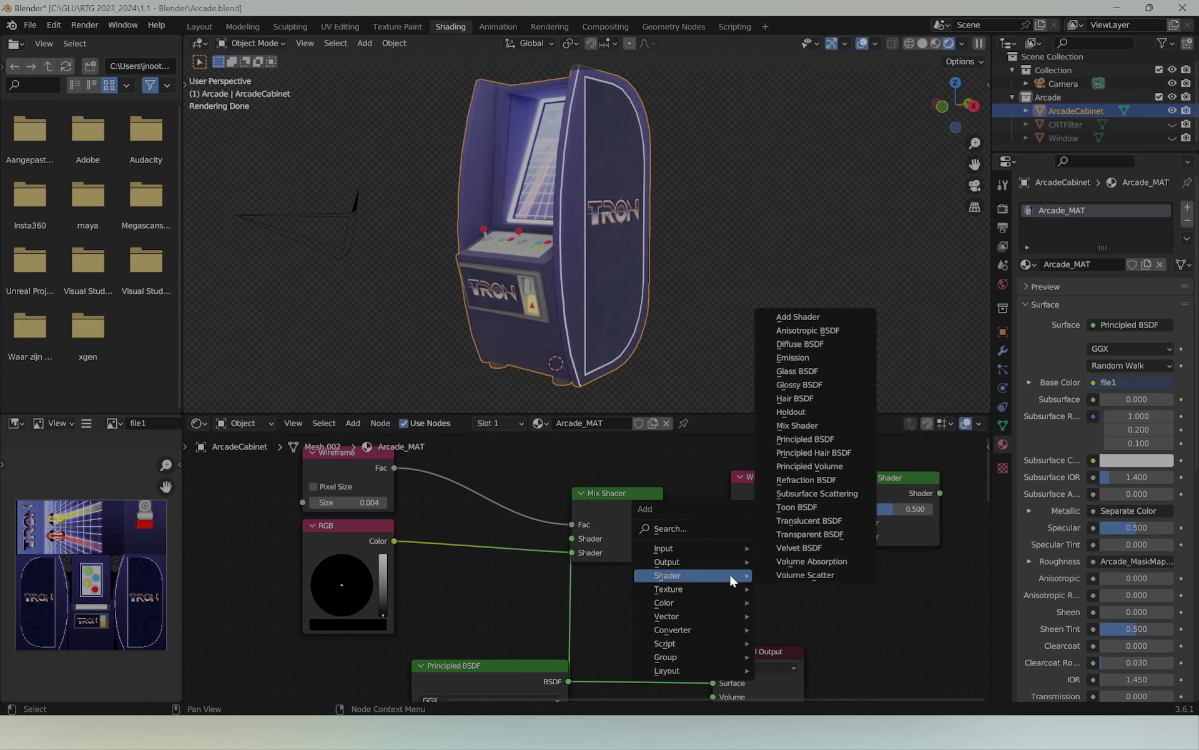
{"action": "mouse_move", "coordinate": [691, 549]}
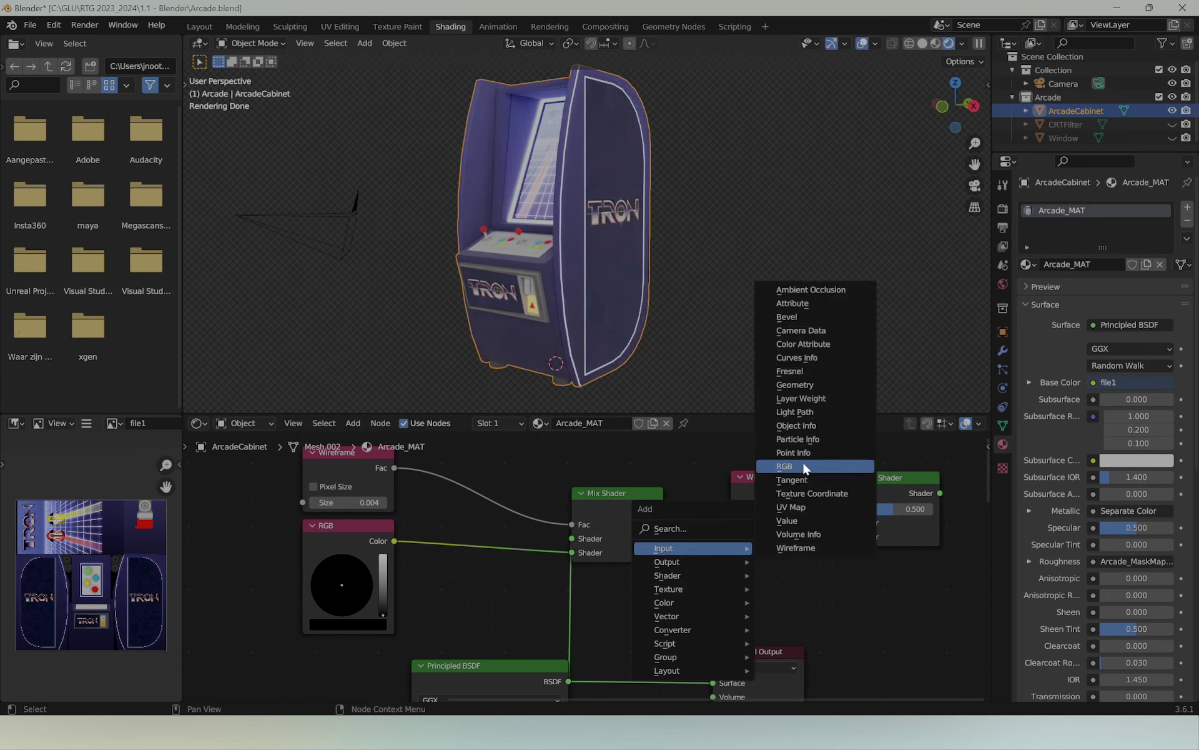
{"action": "left_click", "coordinate": [788, 466]}
{"action": "left_click", "coordinate": [917, 632]}
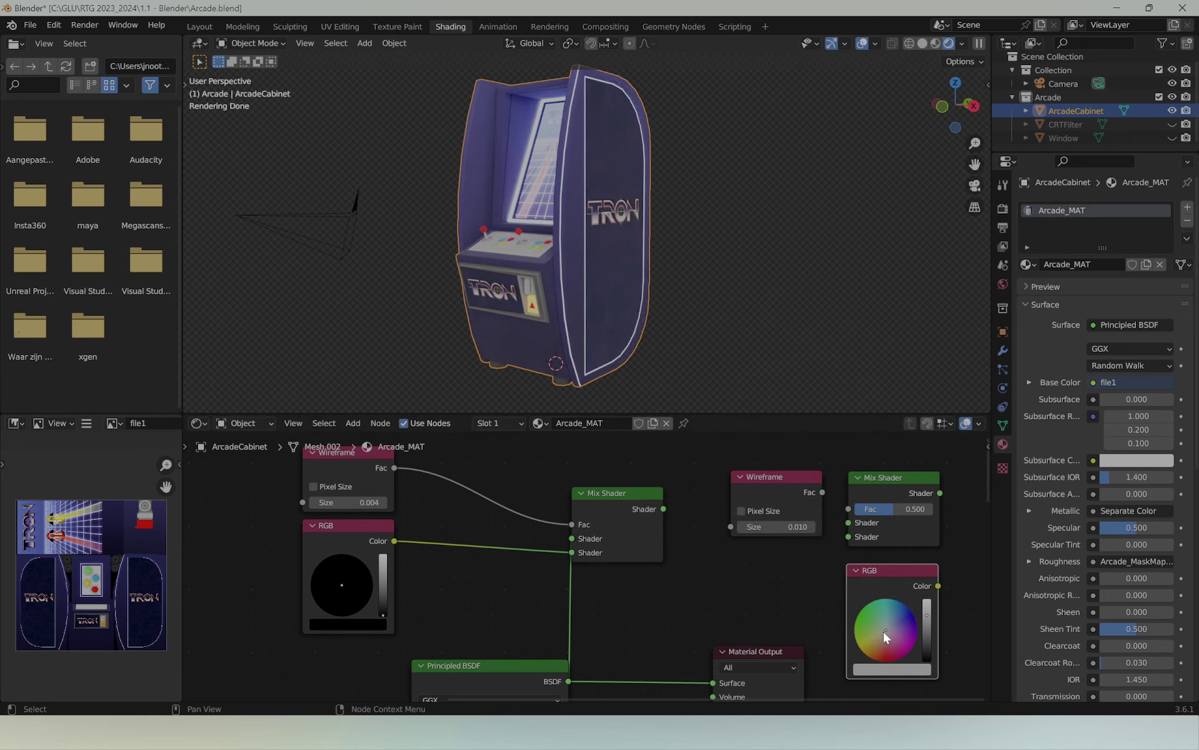
{"action": "left_click_drag", "start_coordinate": [959, 579], "coordinate": [784, 481]}
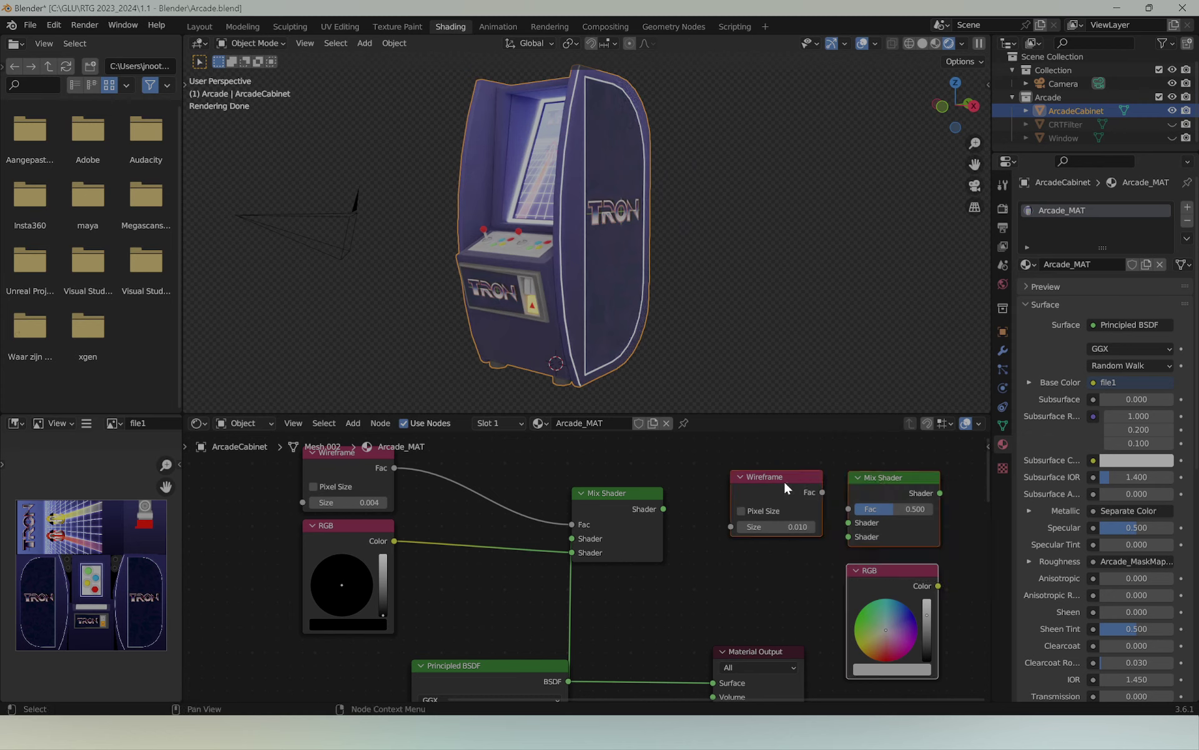
{"action": "key", "text": "Delete"}
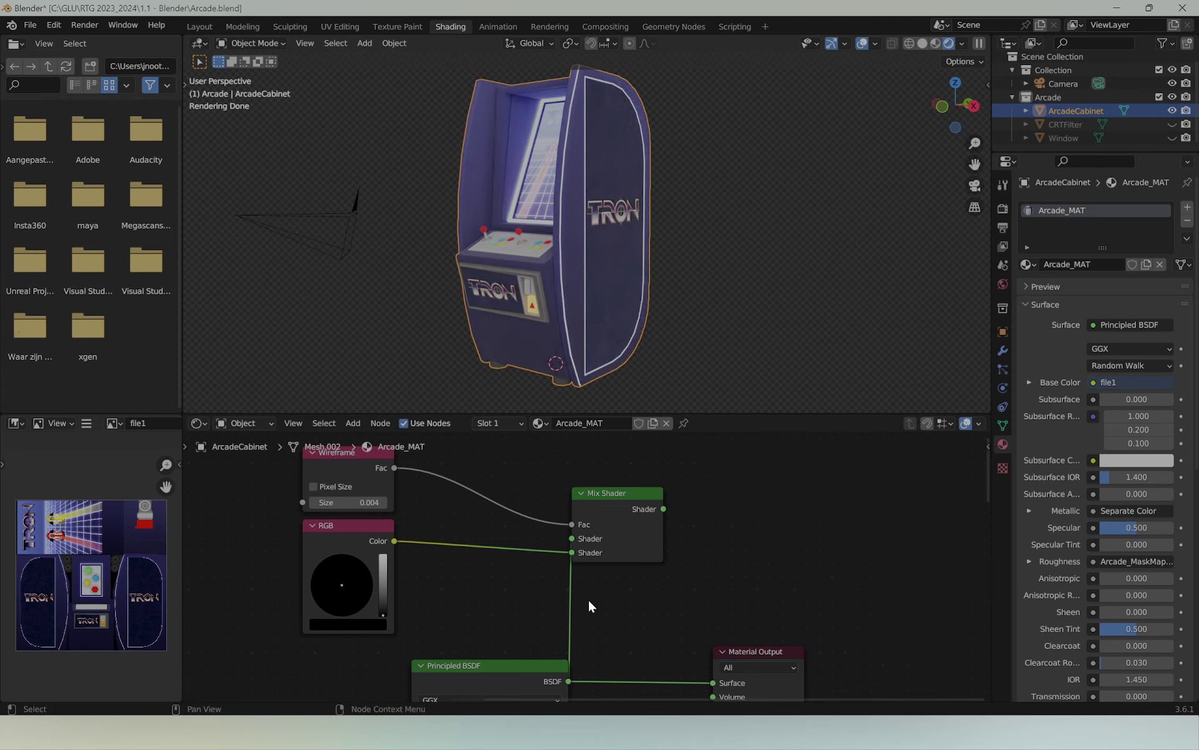
{"action": "mouse_move", "coordinate": [589, 605]}
{"action": "middle_mouse_down"}
{"action": "mouse_move", "coordinate": [646, 562]}
{"action": "mouse_move", "coordinate": [644, 575]}
{"action": "middle_mouse_up"}
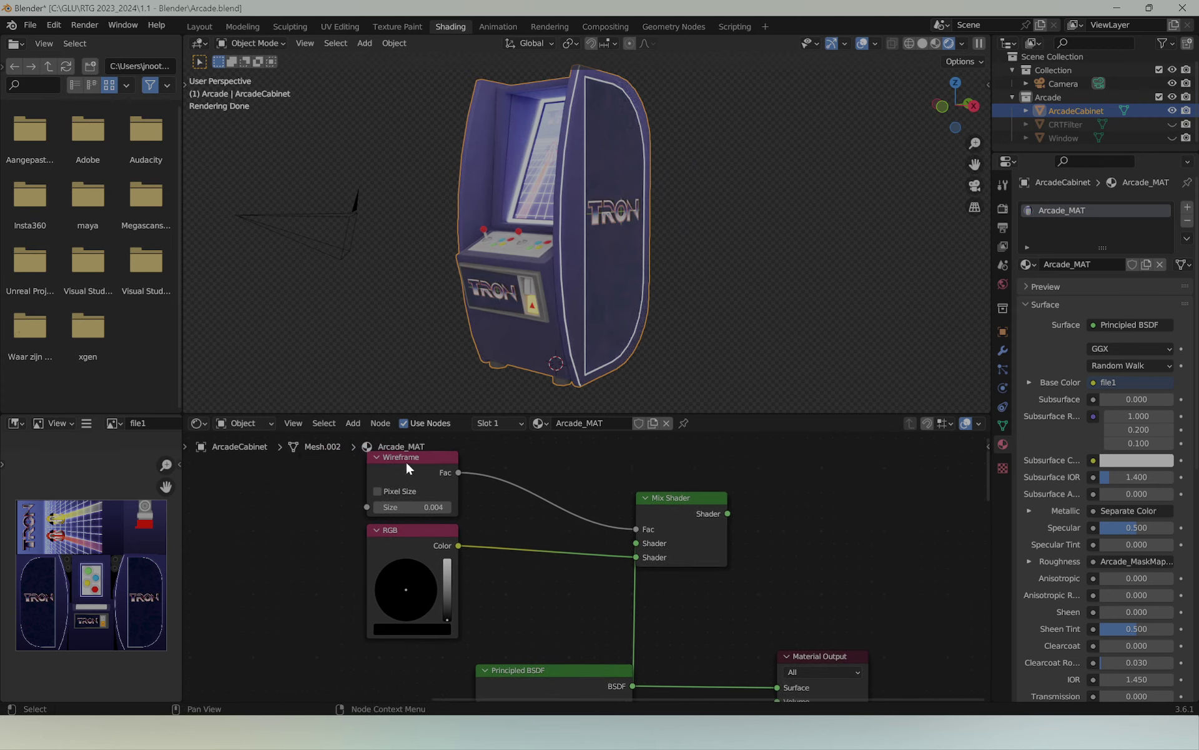
{"action": "mouse_move", "coordinate": [636, 529]}
{"action": "left_mouse_down"}
{"action": "mouse_move", "coordinate": [492, 495]}
{"action": "mouse_move", "coordinate": [646, 529]}
{"action": "left_mouse_up"}
{"action": "left_click_drag", "start_coordinate": [457, 546], "coordinate": [637, 557]}
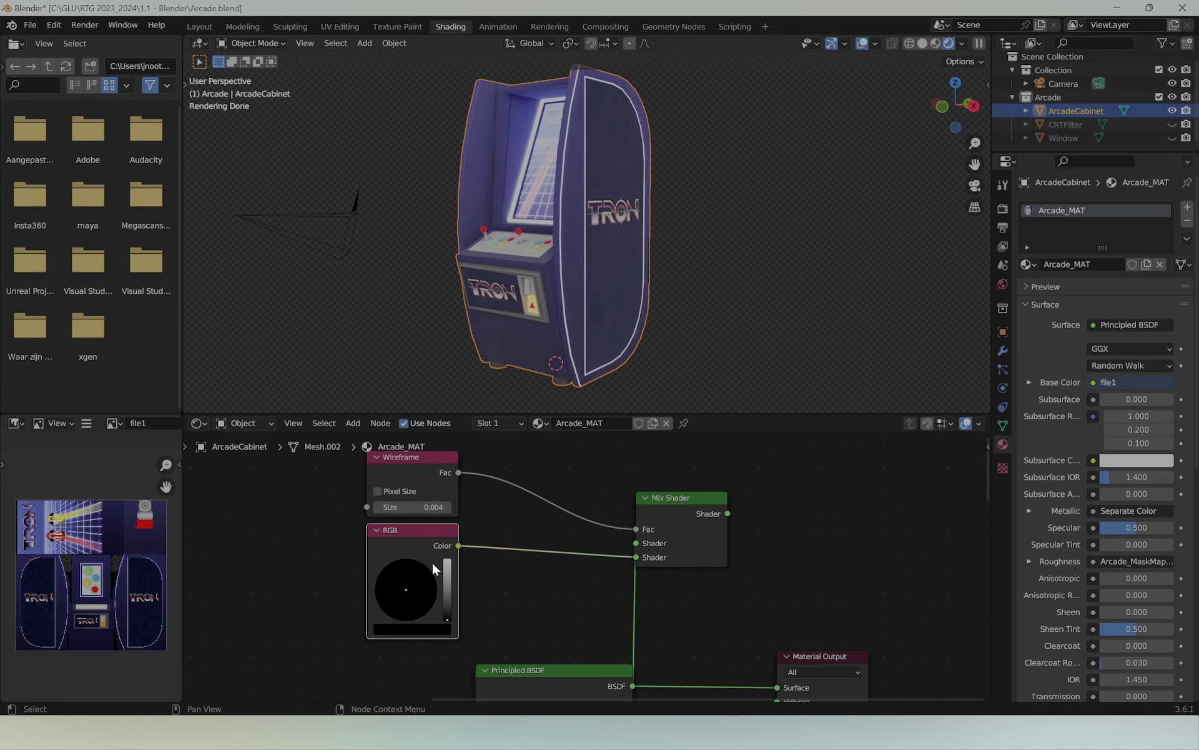
{"action": "mouse_move", "coordinate": [517, 597]}
{"action": "middle_mouse_down"}
{"action": "mouse_move", "coordinate": [519, 528]}
{"action": "mouse_move", "coordinate": [628, 659]}
{"action": "middle_mouse_up"}
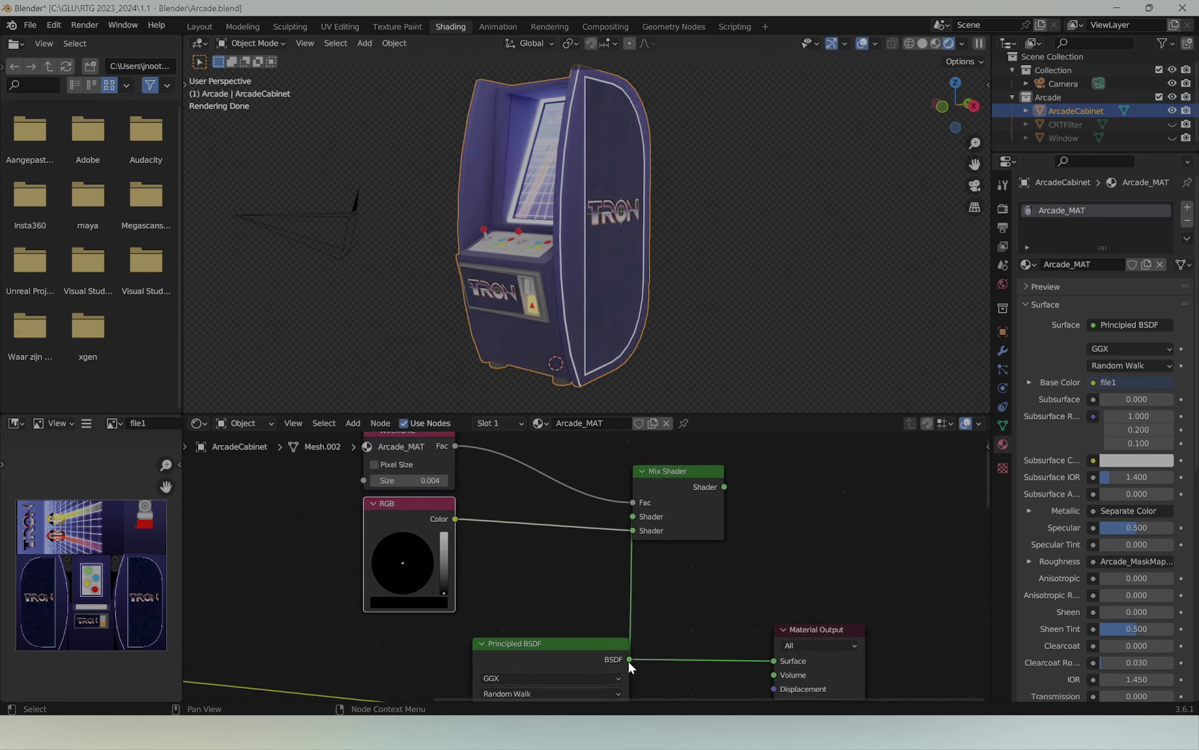
Step: Feed the Principled BSDF into the Mix Shader's Shader input and move the Mix Shader toward the Material Output
{"action": "mouse_move", "coordinate": [629, 659]}
{"action": "left_mouse_down"}
{"action": "mouse_move", "coordinate": [683, 610]}
{"action": "mouse_move", "coordinate": [635, 512]}
{"action": "left_mouse_up"}
{"action": "mouse_move", "coordinate": [678, 471]}
{"action": "left_mouse_down"}
{"action": "mouse_move", "coordinate": [736, 528]}
{"action": "mouse_move", "coordinate": [686, 507]}
{"action": "mouse_move", "coordinate": [717, 520]}
{"action": "mouse_move", "coordinate": [756, 664]}
{"action": "left_mouse_up"}
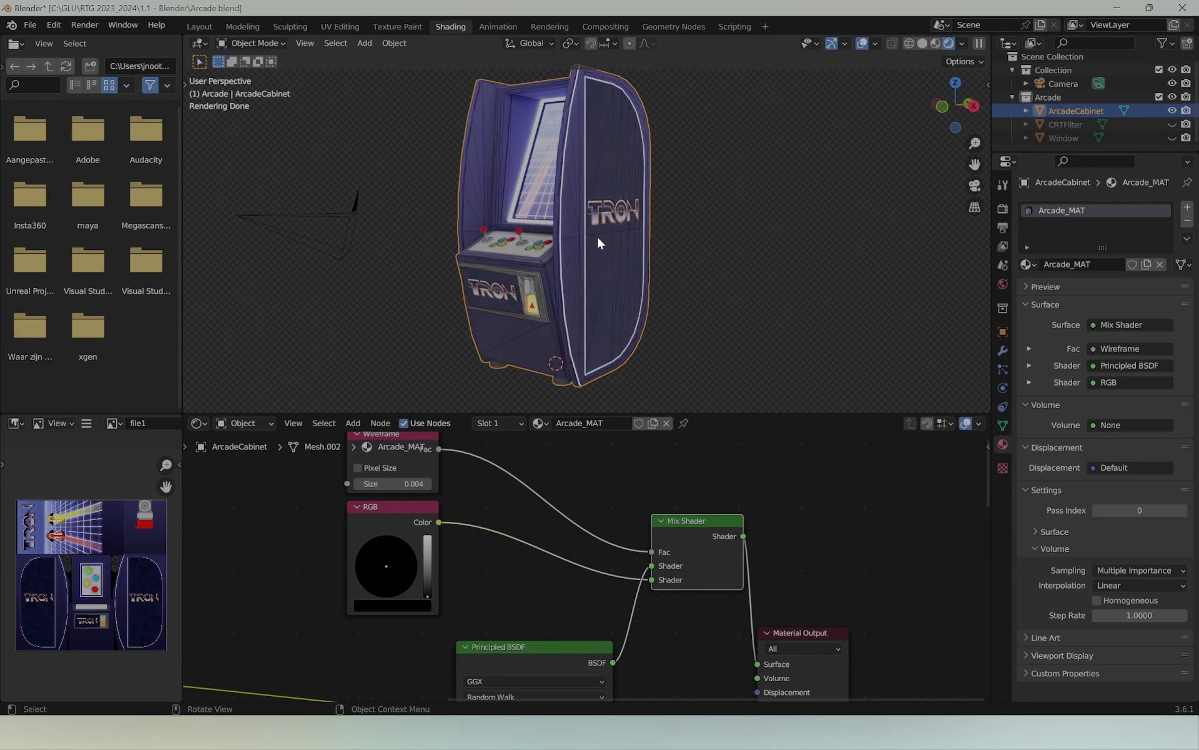
{"action": "scroll", "coordinate": [597, 234], "scroll_direction": "up", "scroll_amount": 4}
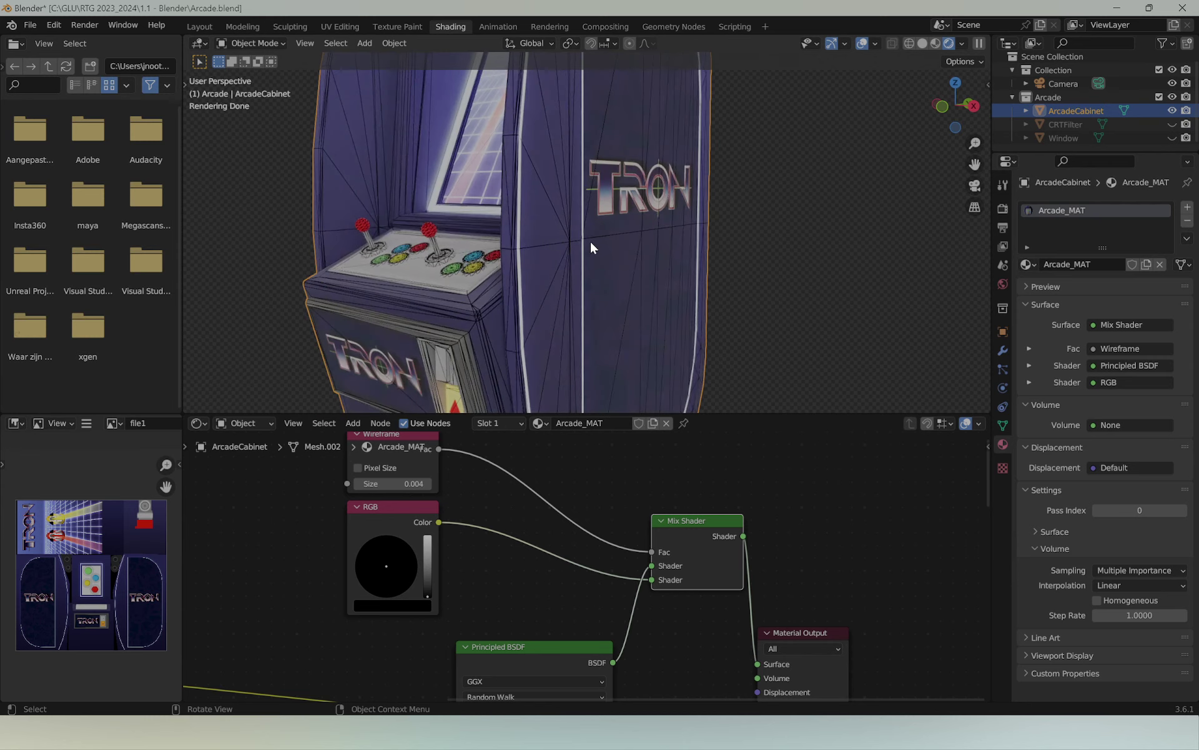
{"action": "scroll", "coordinate": [590, 246], "scroll_direction": "down", "scroll_amount": 3}
{"action": "scroll", "coordinate": [578, 244], "scroll_direction": "down", "scroll_amount": 2}
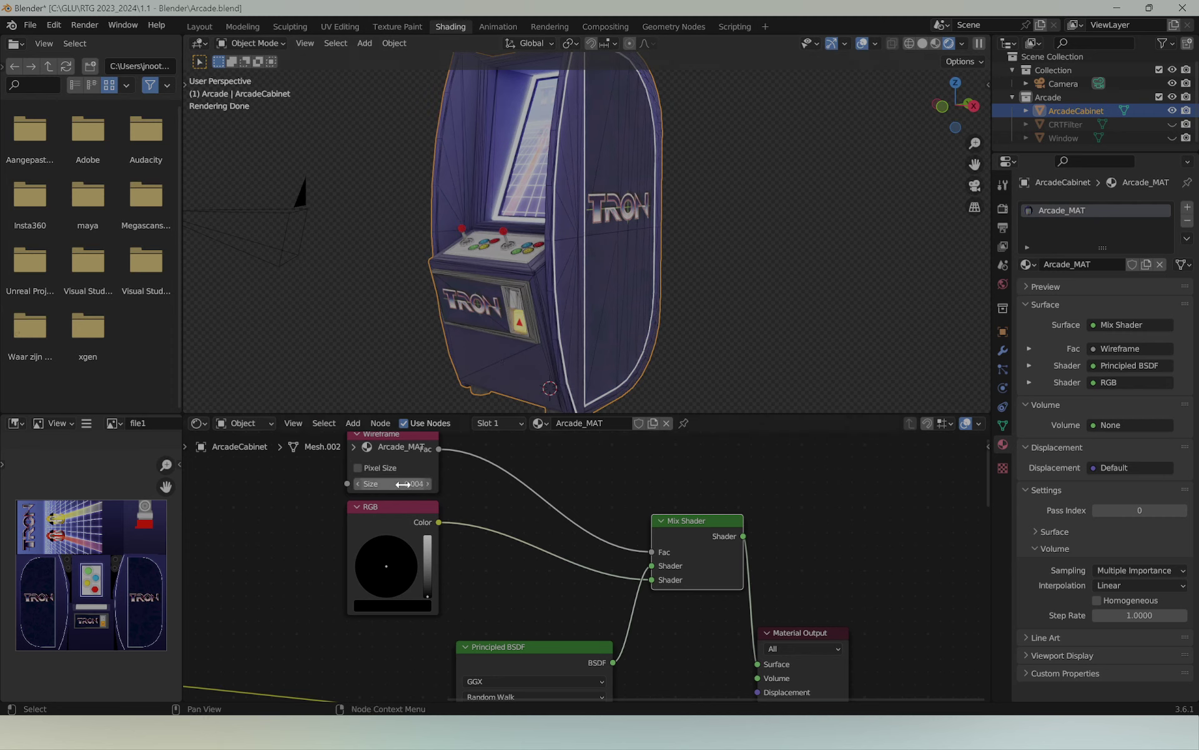
{"action": "left_click", "coordinate": [427, 483]}
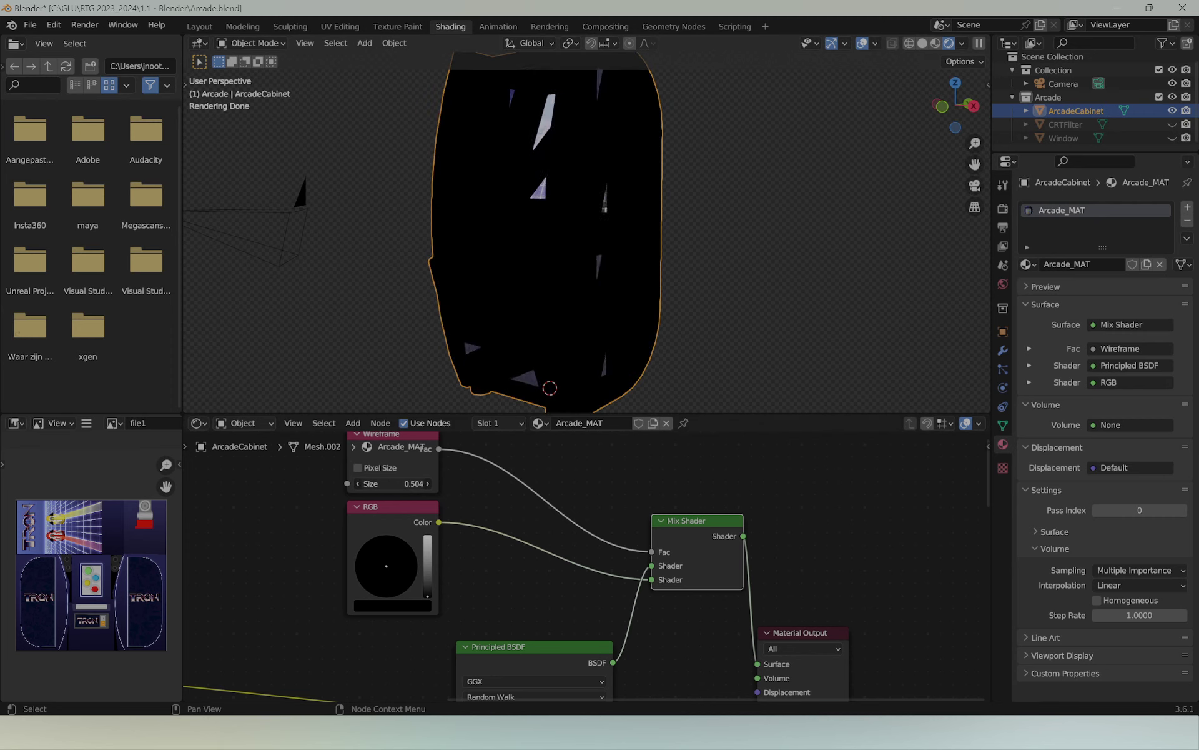
{"action": "key", "text": "ctrl+z"}
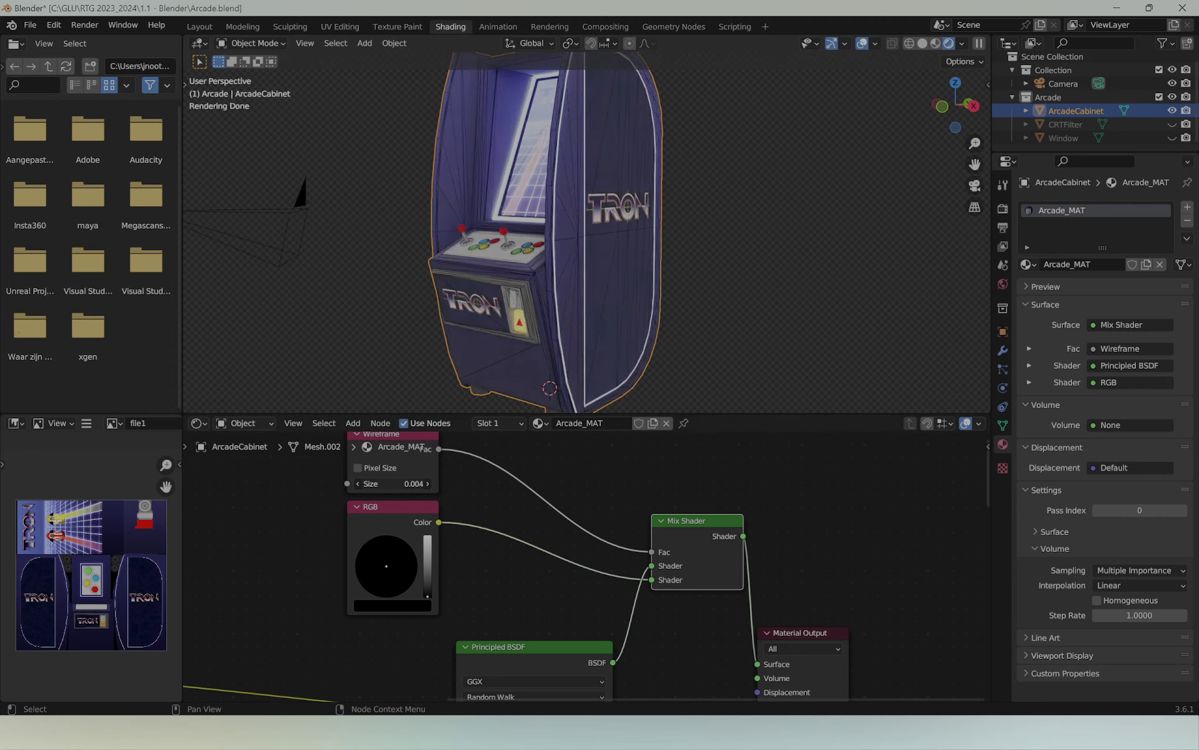
{"action": "left_click", "coordinate": [428, 483]}
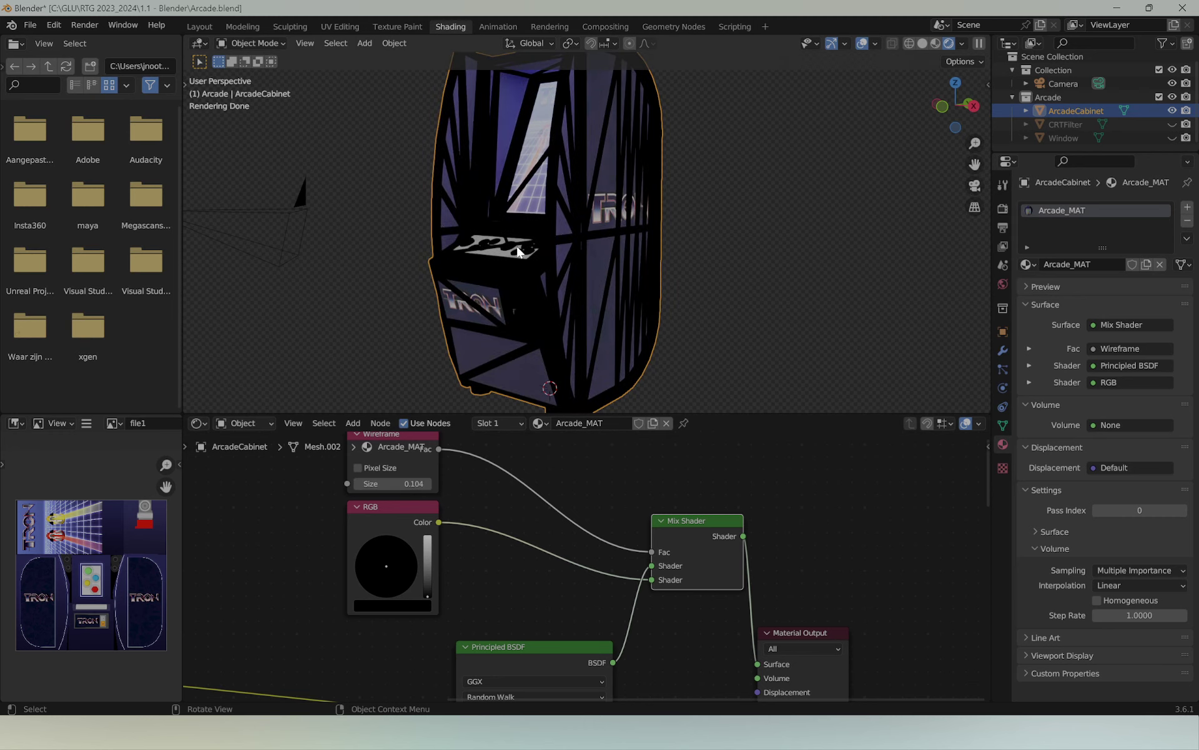
{"action": "key", "text": "ctrl+z"}
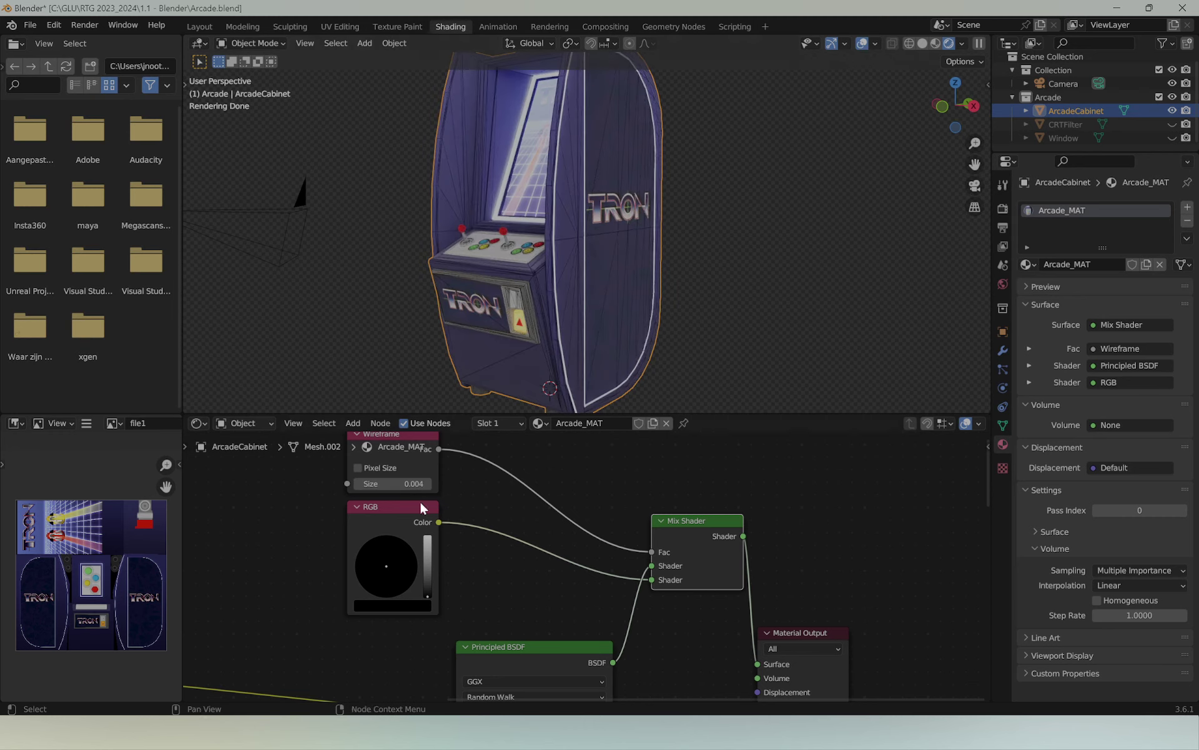
{"action": "left_click_drag", "start_coordinate": [427, 582], "coordinate": [428, 536]}
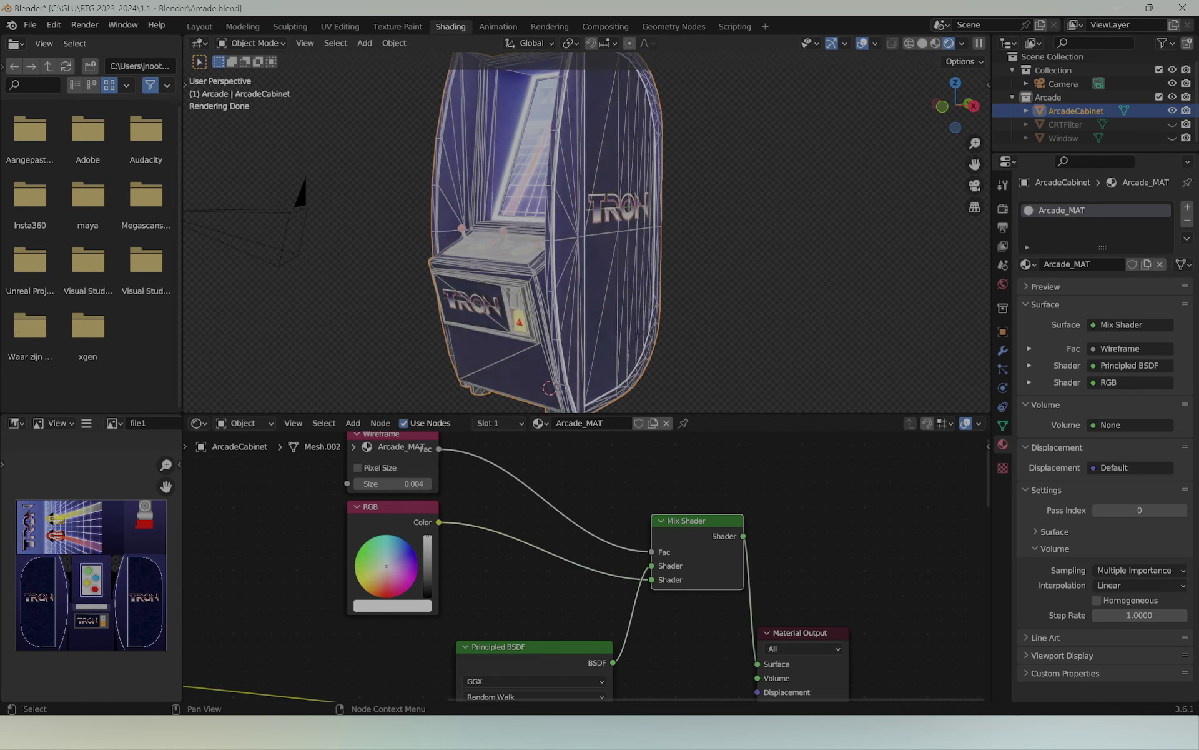
{"action": "key", "text": "ctrl+z"}
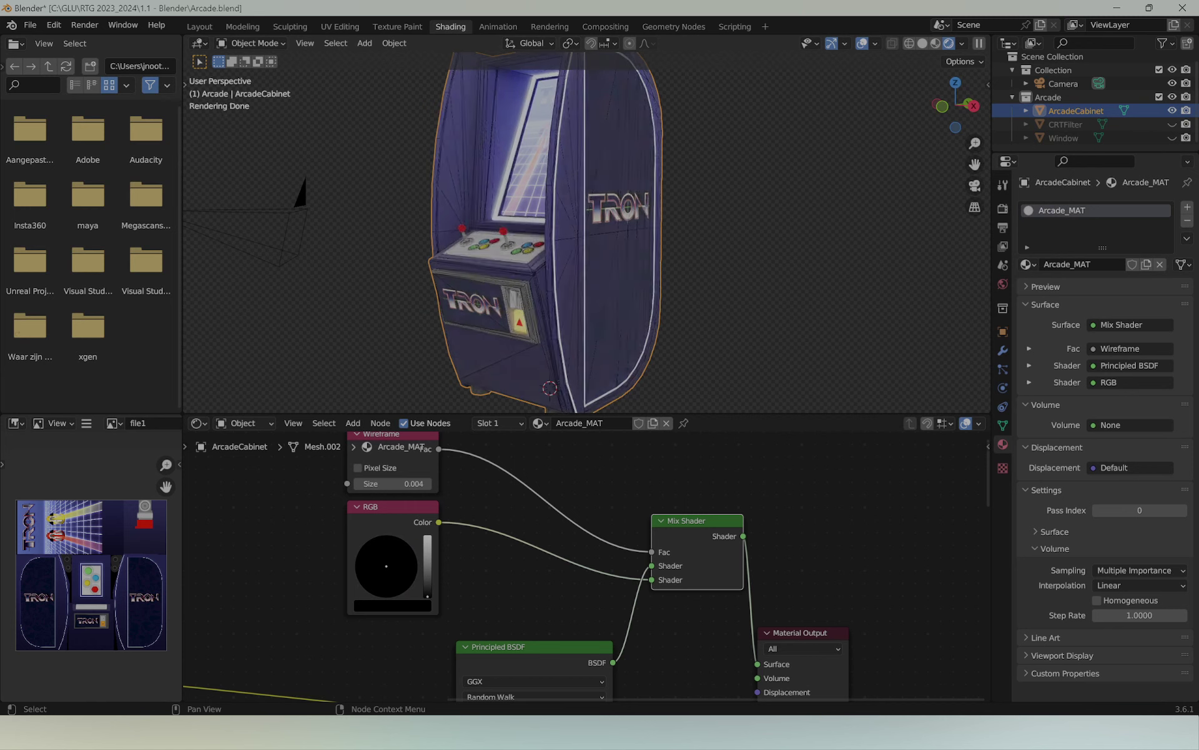
{"action": "left_click", "coordinate": [403, 579]}
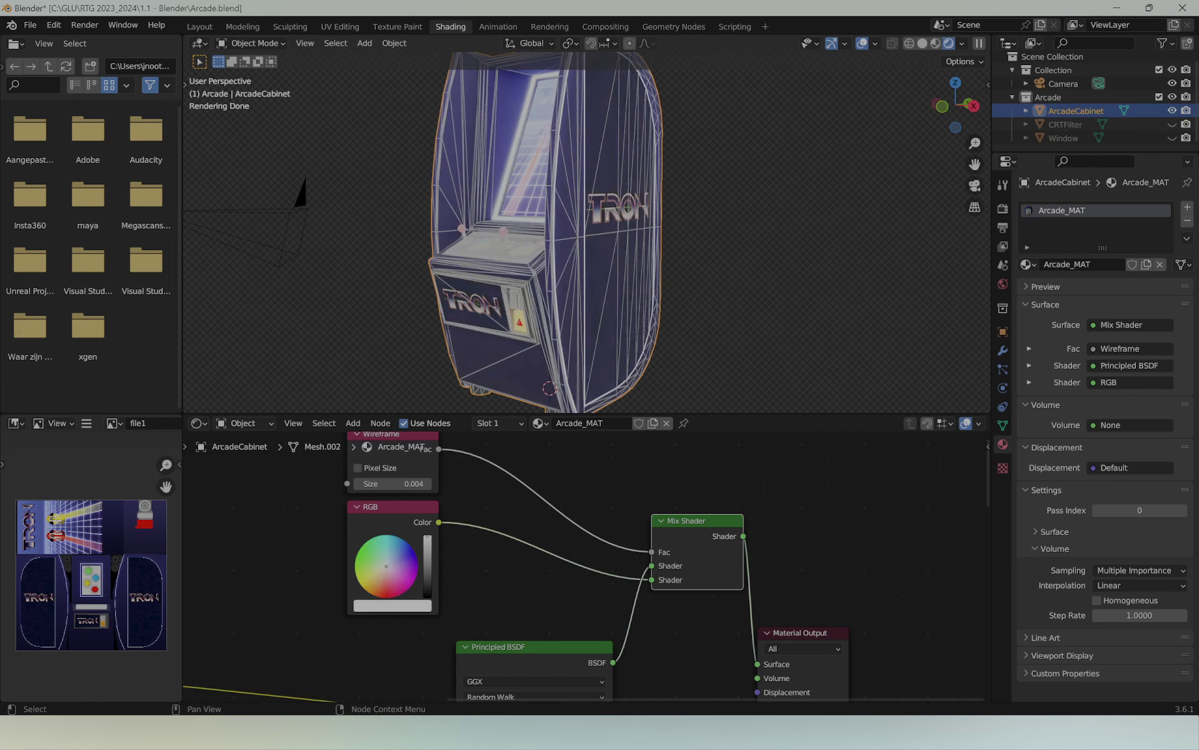
{"action": "left_click_drag", "start_coordinate": [427, 568], "coordinate": [427, 547]}
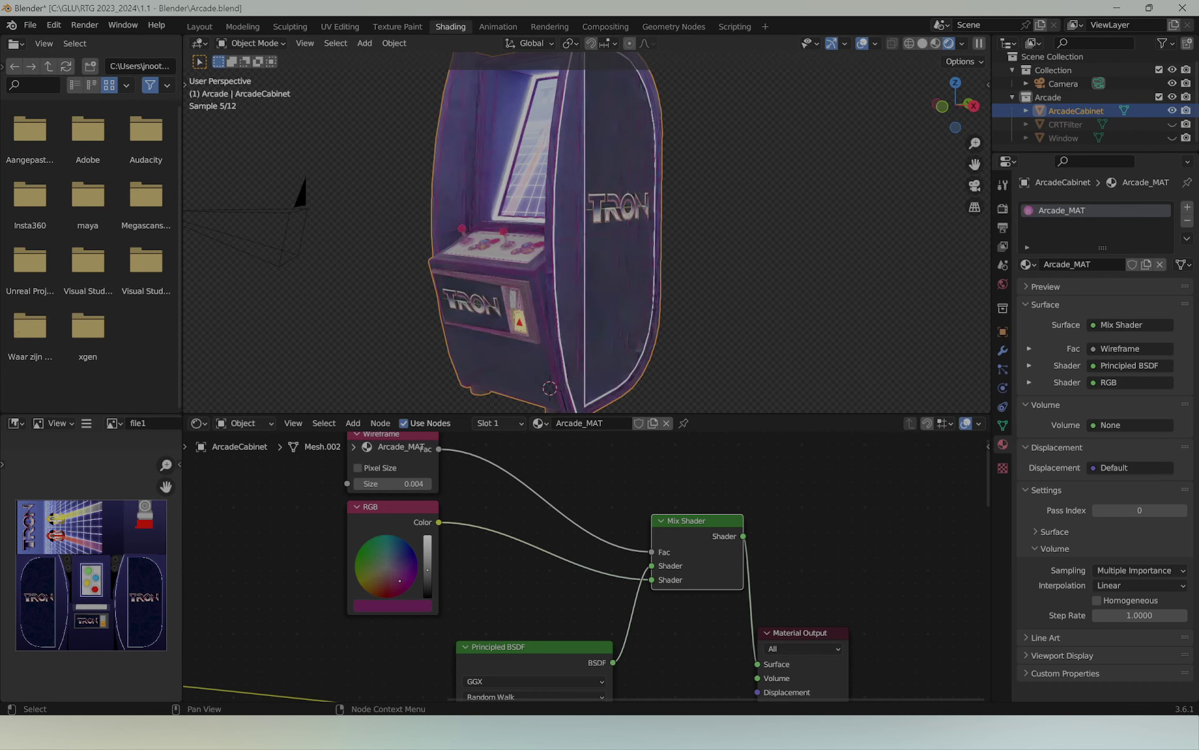
{"action": "key", "text": "ctrl+z"}
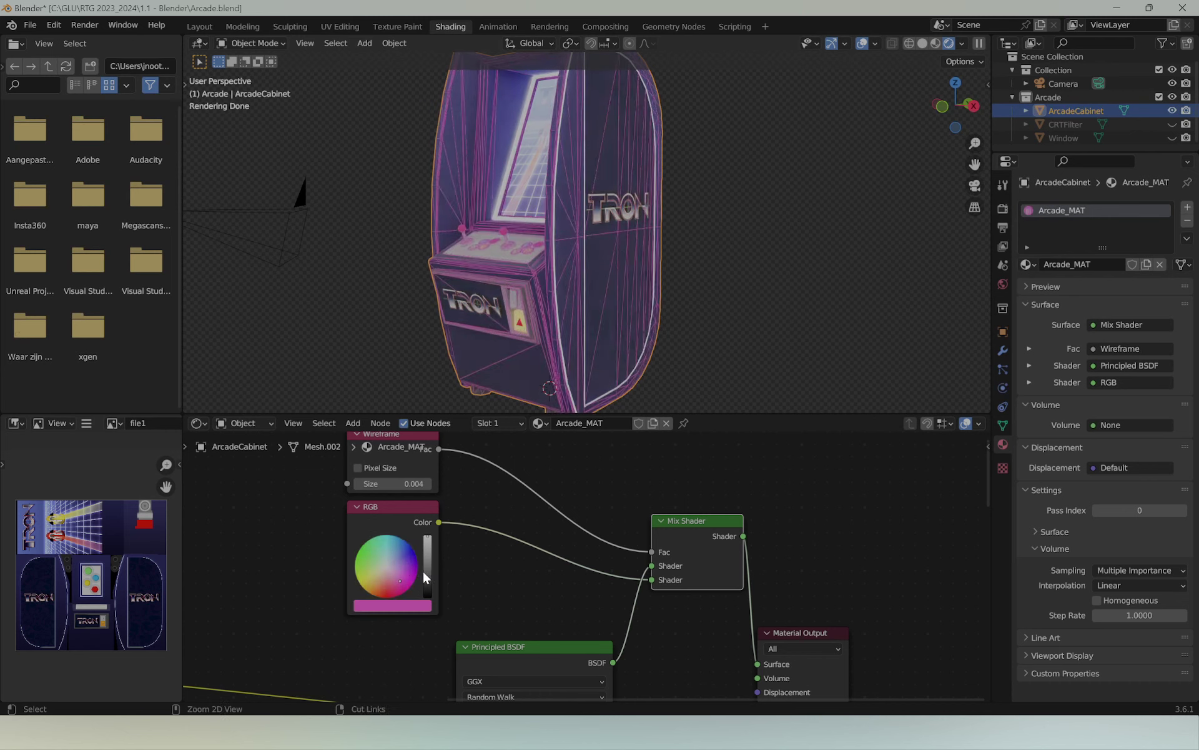
{"action": "key", "text": "ctrl+z"}
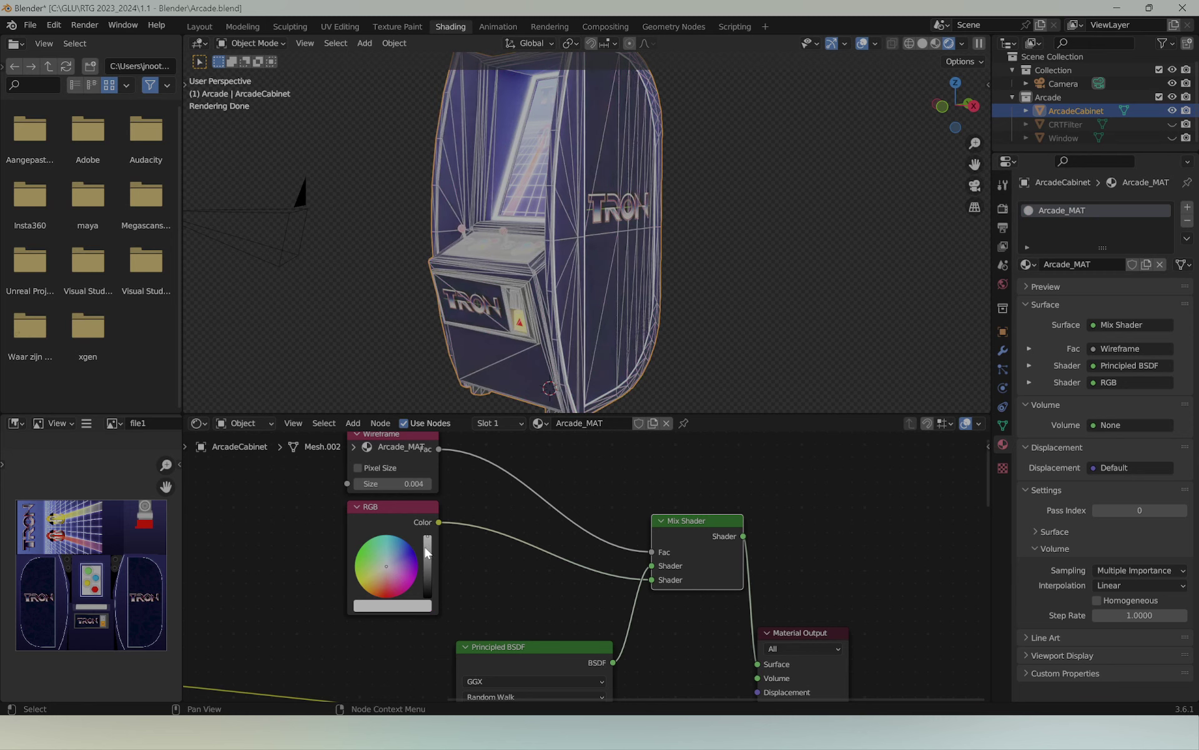
{"action": "left_click_drag", "start_coordinate": [427, 551], "coordinate": [428, 596]}
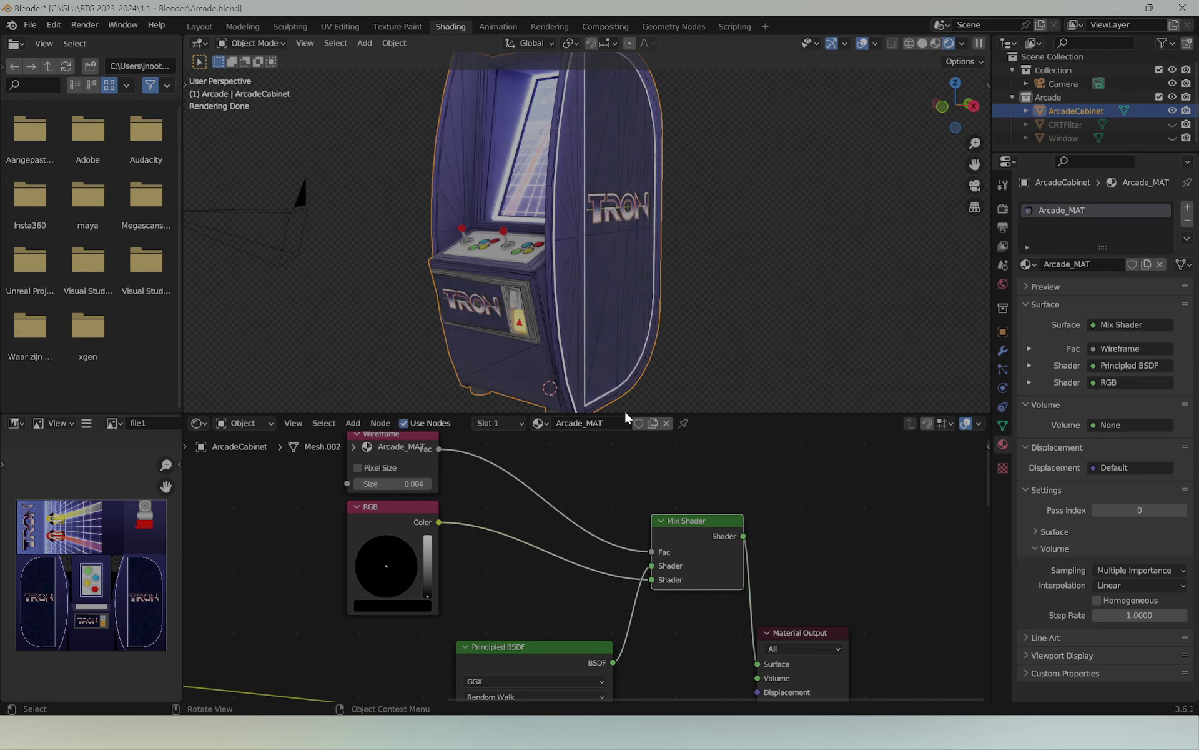
Step: Swap the Surface input between Principled BSDF and Mix Shader, ending with the wireframe Mix Shader connected
{"action": "middle_click_drag", "start_coordinate": [783, 582], "coordinate": [739, 541]}
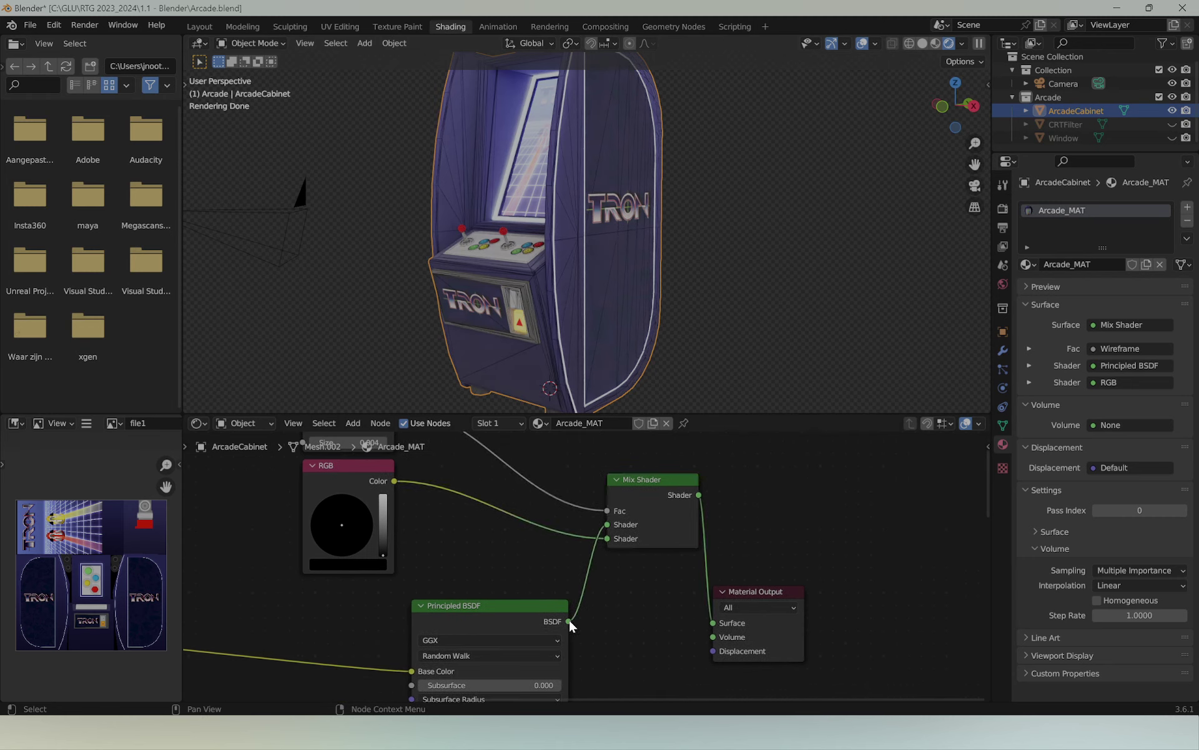
{"action": "left_click_drag", "start_coordinate": [569, 621], "coordinate": [597, 624]}
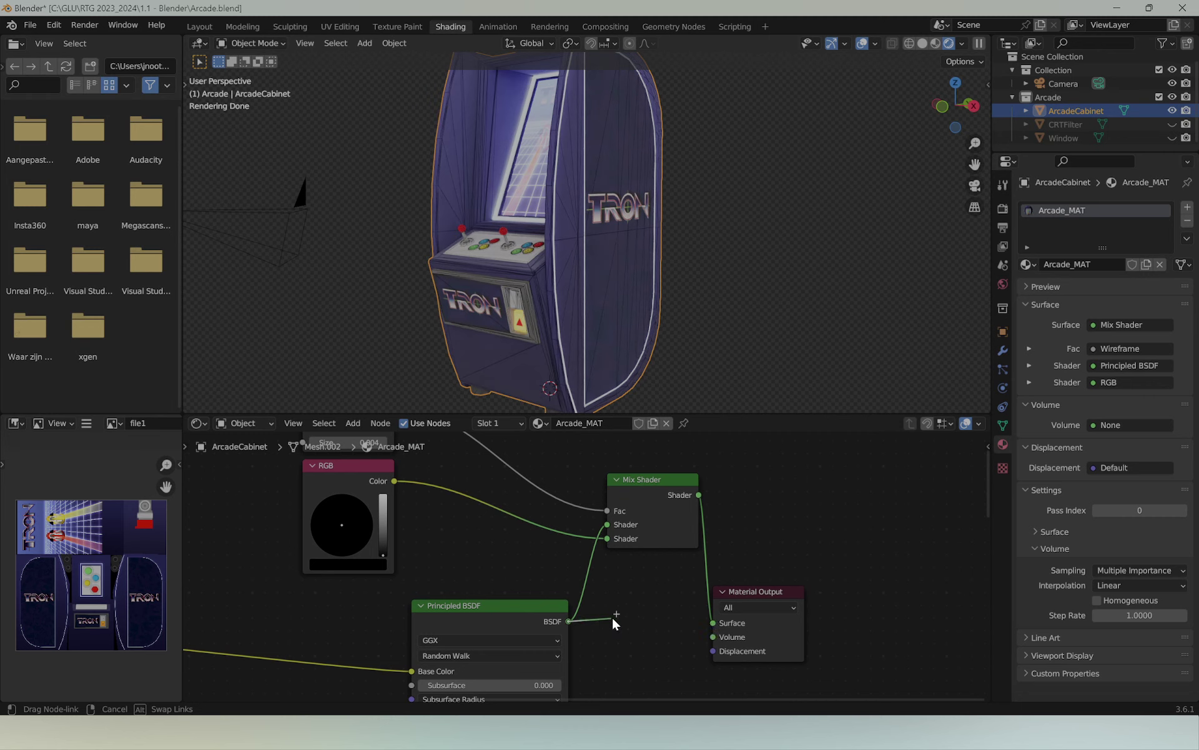
{"action": "left_click_drag", "start_coordinate": [612, 616], "coordinate": [722, 624]}
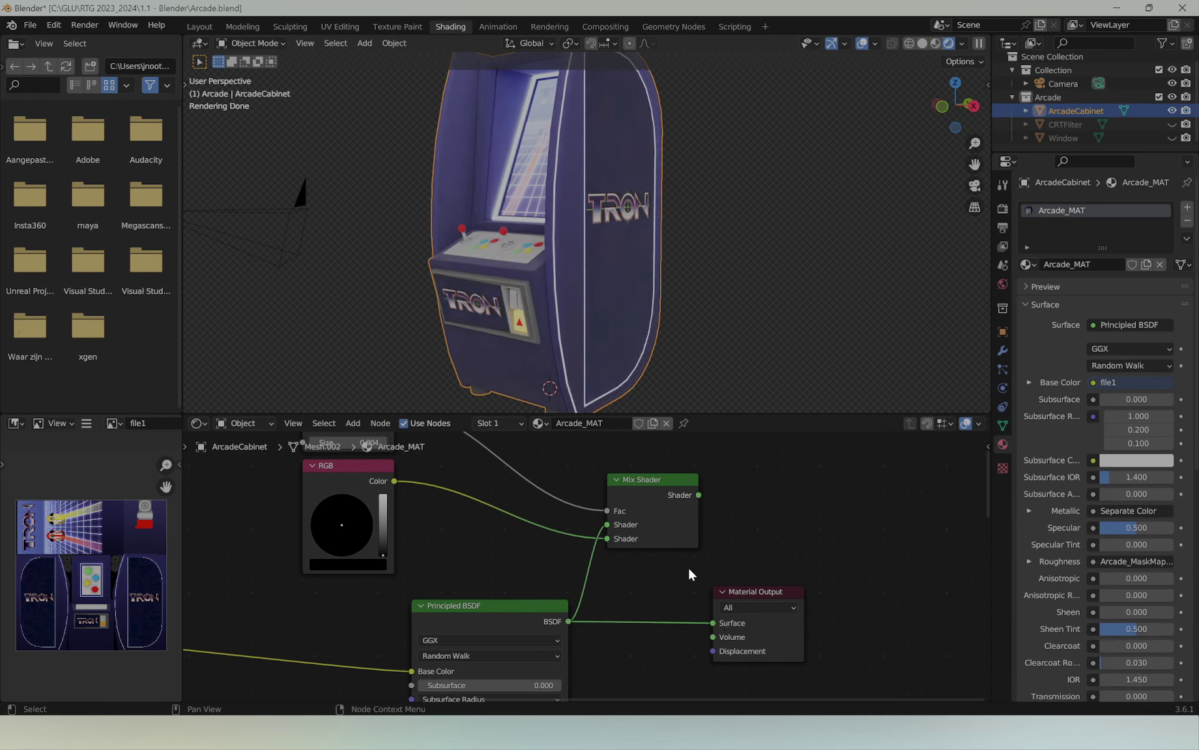
{"action": "left_click_drag", "start_coordinate": [699, 495], "coordinate": [713, 622]}
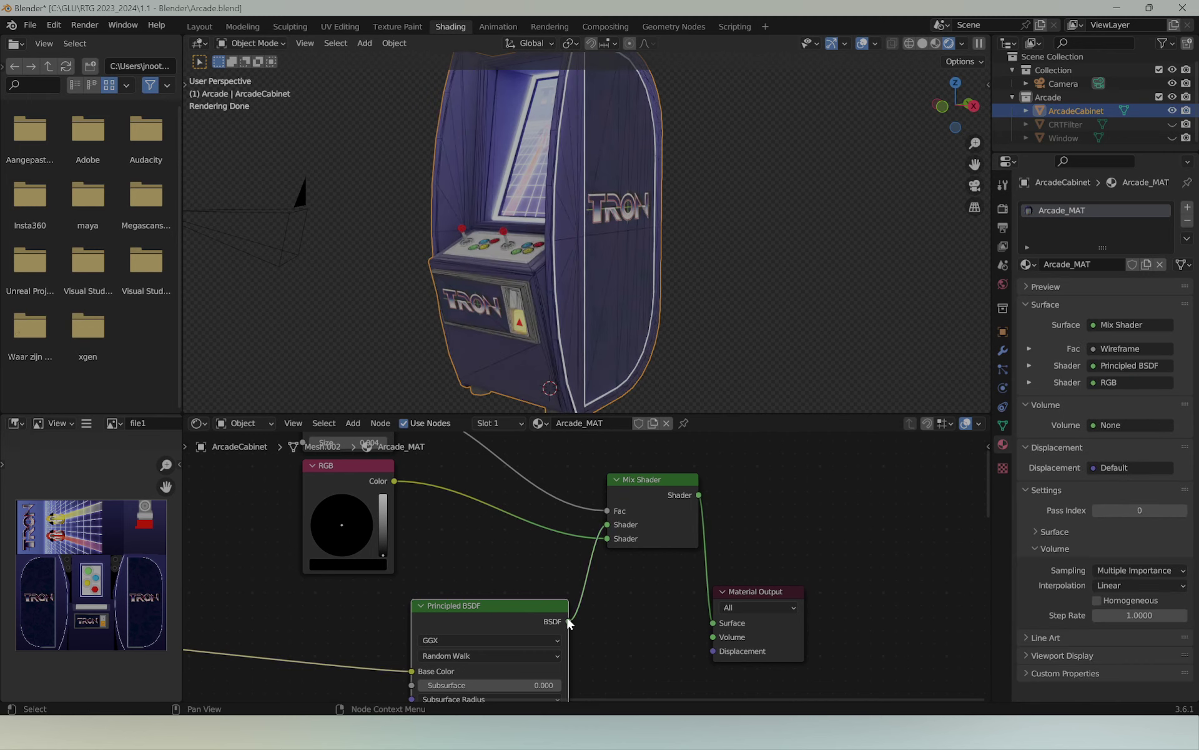
{"action": "left_click_drag", "start_coordinate": [569, 622], "coordinate": [714, 623]}
{"action": "left_click_drag", "start_coordinate": [699, 495], "coordinate": [717, 622]}
{"action": "left_click_drag", "start_coordinate": [568, 621], "coordinate": [712, 623]}
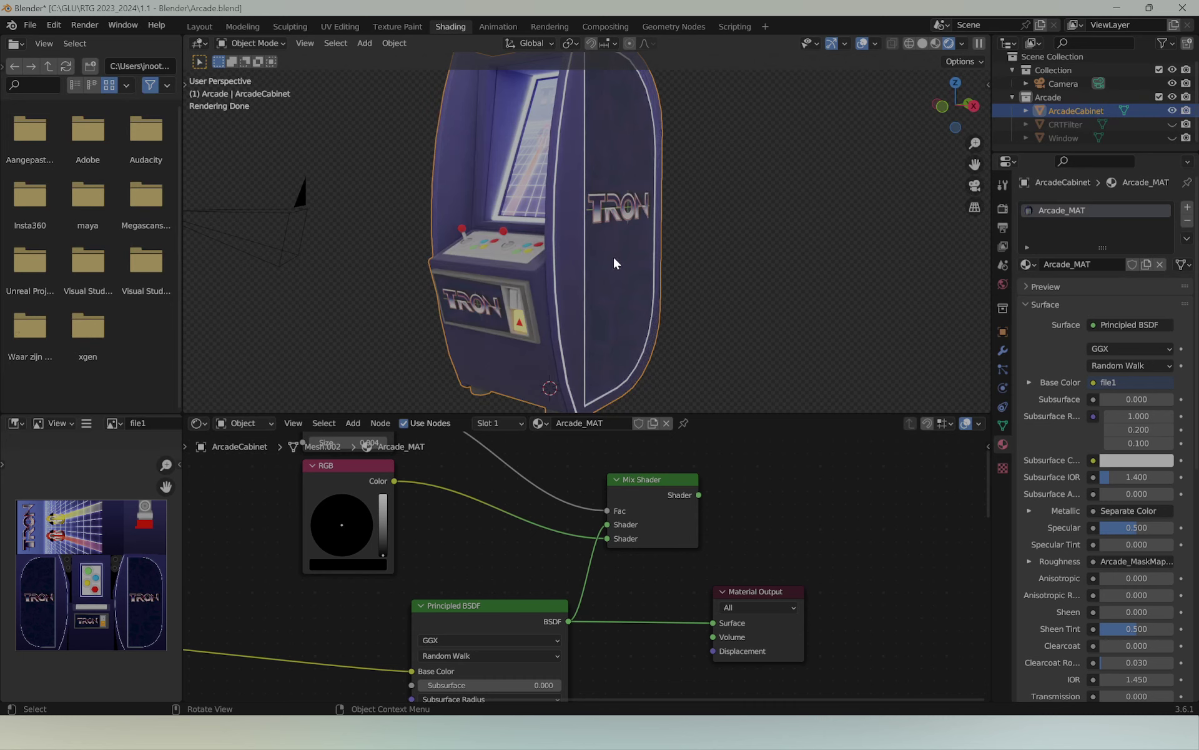
{"action": "left_click_drag", "start_coordinate": [699, 494], "coordinate": [712, 622]}
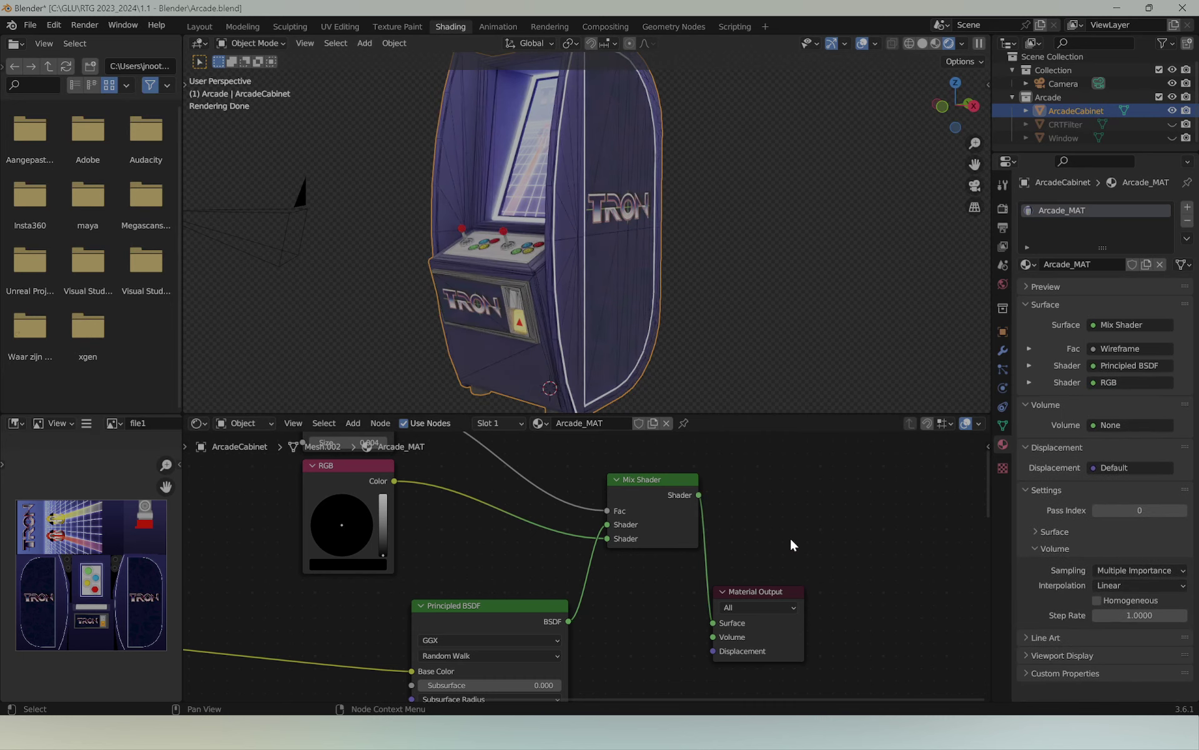
Step: Switch to the Layout workspace, orbit around the cabinet and look through the scene camera
{"action": "left_click", "coordinate": [201, 27]}
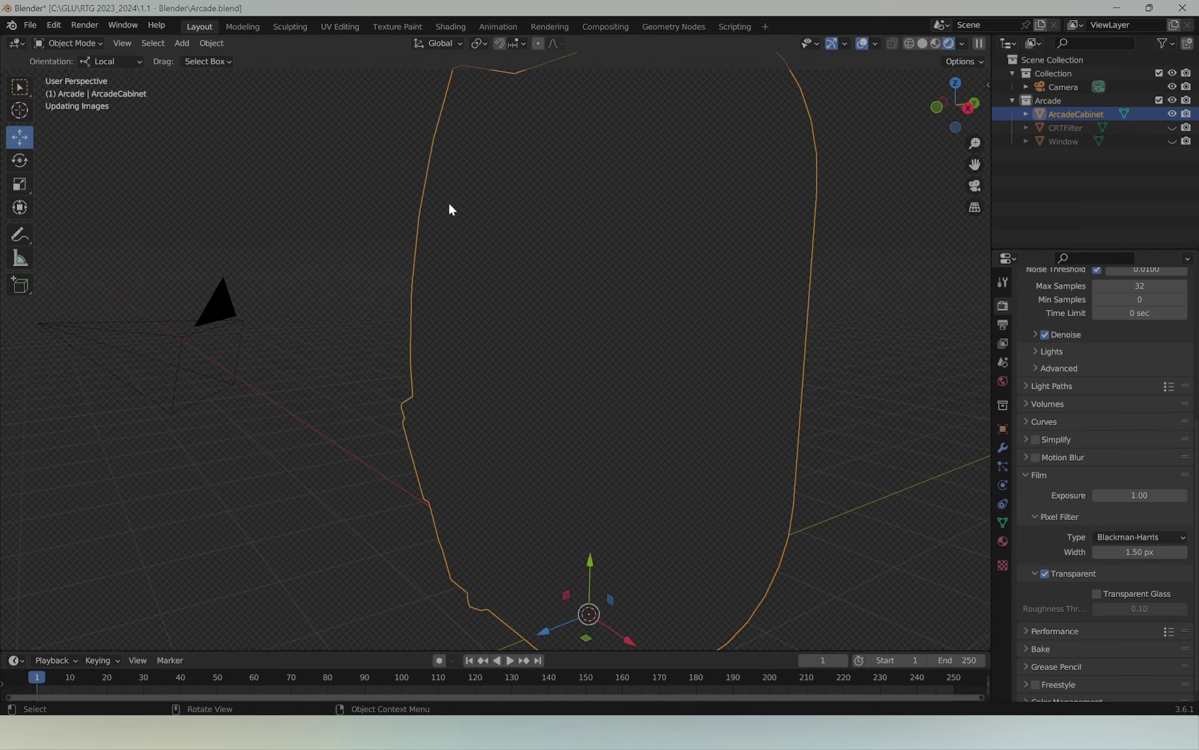
{"action": "mouse_move", "coordinate": [486, 247]}
{"action": "middle_mouse_down"}
{"action": "mouse_move", "coordinate": [473, 306]}
{"action": "mouse_move", "coordinate": [538, 296]}
{"action": "middle_mouse_up"}
{"action": "scroll", "coordinate": [518, 275], "scroll_direction": "down", "scroll_amount": 4}
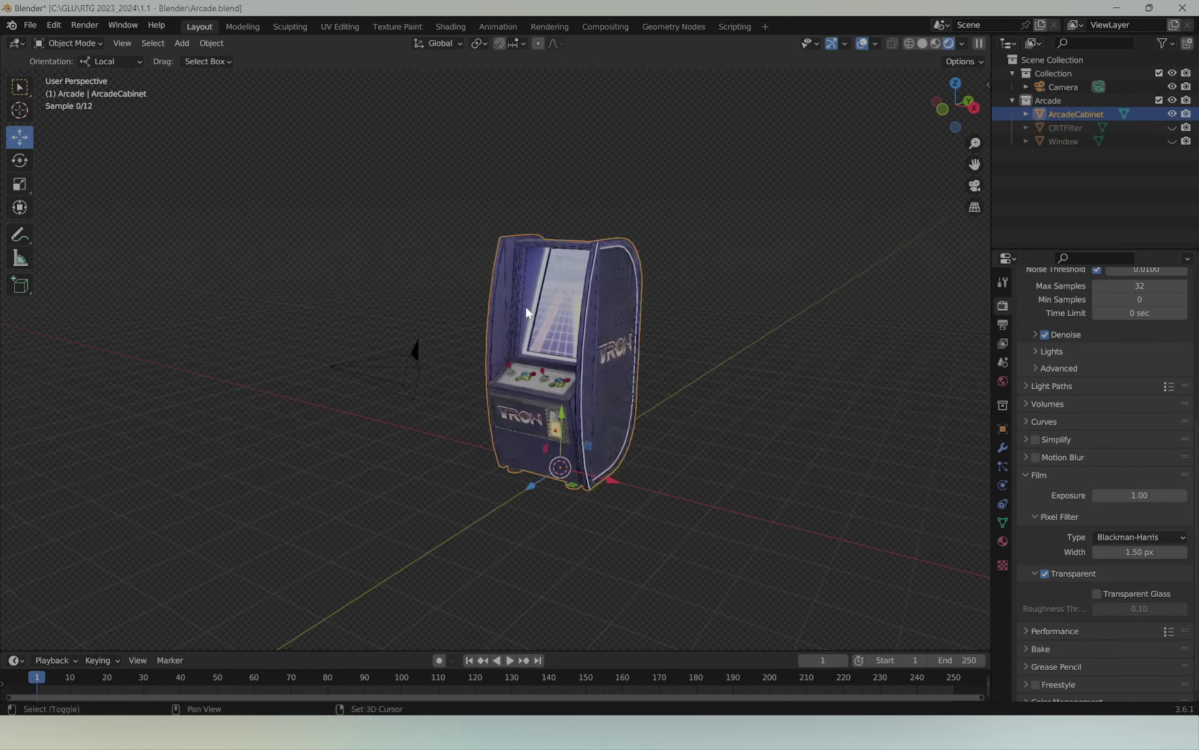
{"action": "key", "text": "KP_0"}
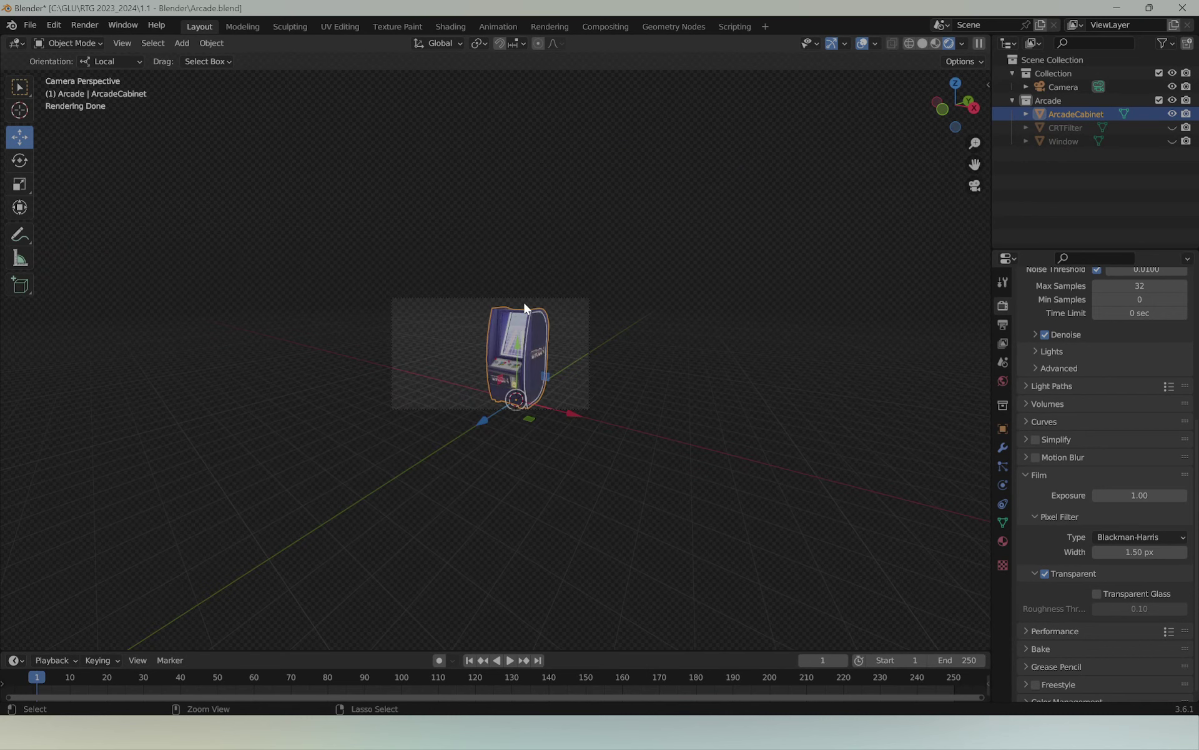
{"action": "scroll", "coordinate": [508, 275], "scroll_direction": "up", "scroll_amount": 5}
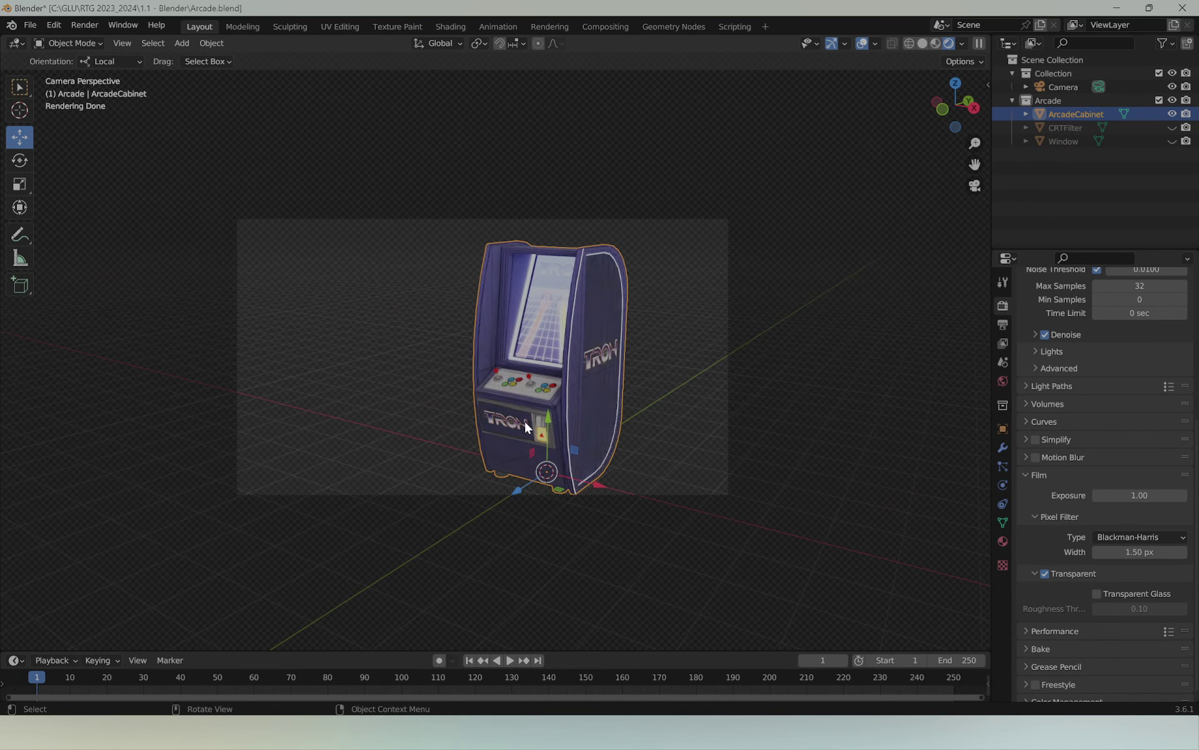
Step: Select the camera and move it to reframe the arcade cabinet
{"action": "left_click", "coordinate": [1062, 85]}
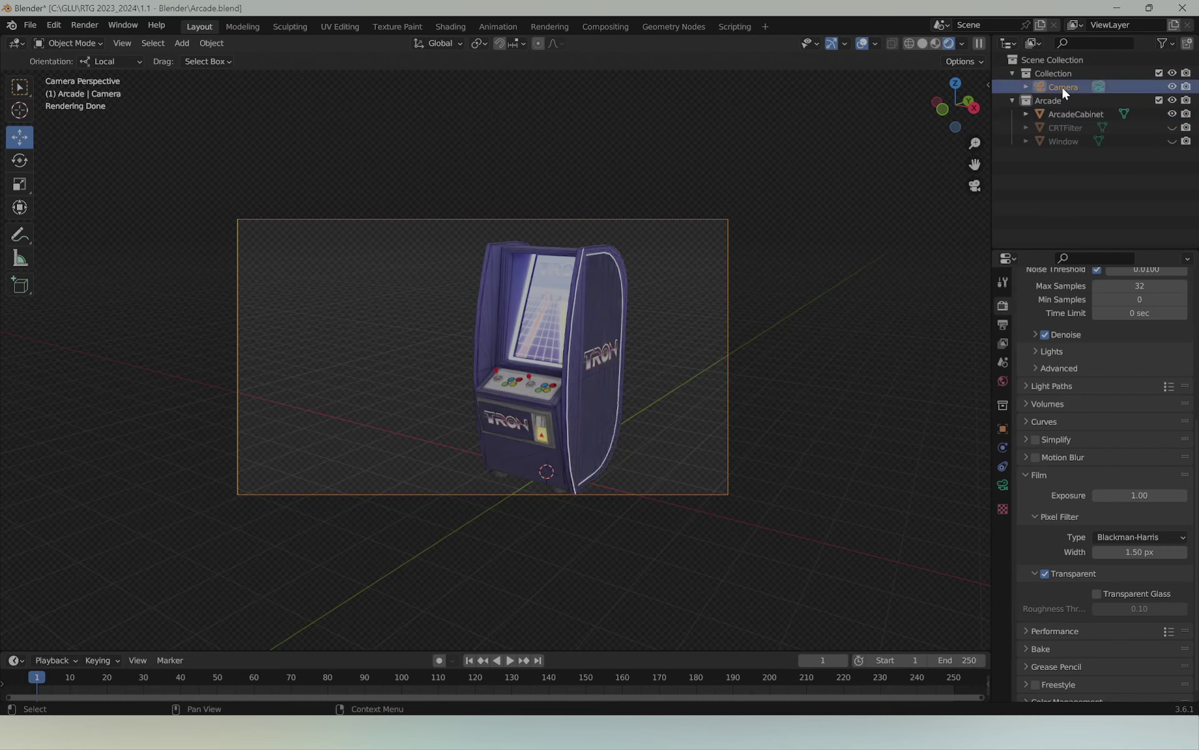
{"action": "scroll", "coordinate": [803, 371], "scroll_direction": "down", "scroll_amount": 2}
{"action": "middle_click_drag", "start_coordinate": [804, 371], "coordinate": [727, 377]}
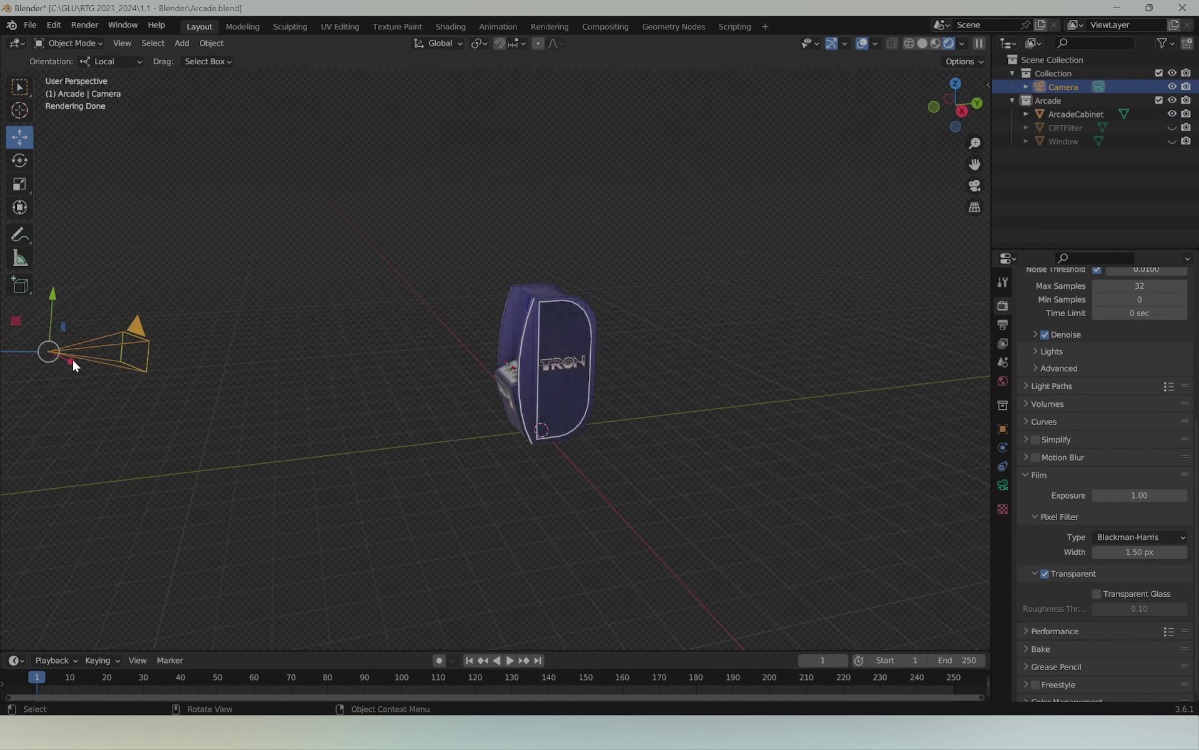
{"action": "left_click_drag", "start_coordinate": [73, 362], "coordinate": [192, 373]}
{"action": "key", "text": "KP_0"}
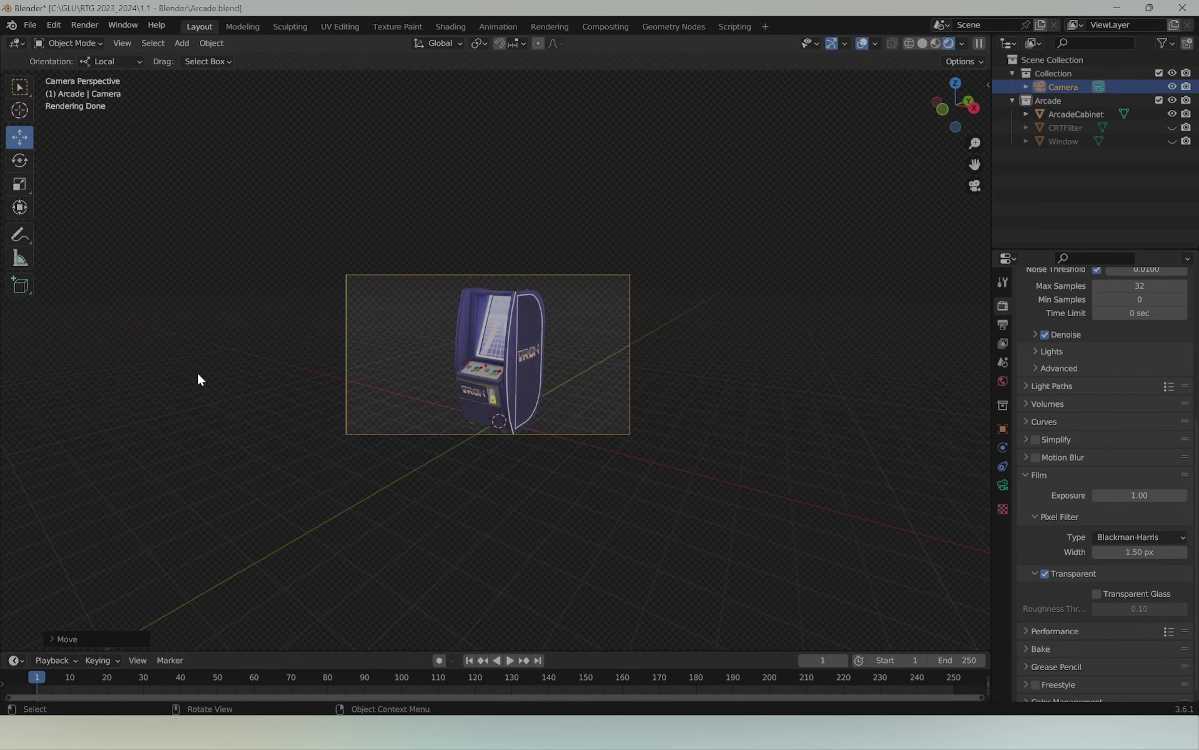
Step: Fine-tune the camera position, fit the camera frame to the view and render with F12
{"action": "middle_click_drag", "start_coordinate": [458, 327], "coordinate": [354, 291]}
{"action": "key", "text": "g"}
{"action": "left_click", "coordinate": [342, 295]}
{"action": "key", "text": "KP_0"}
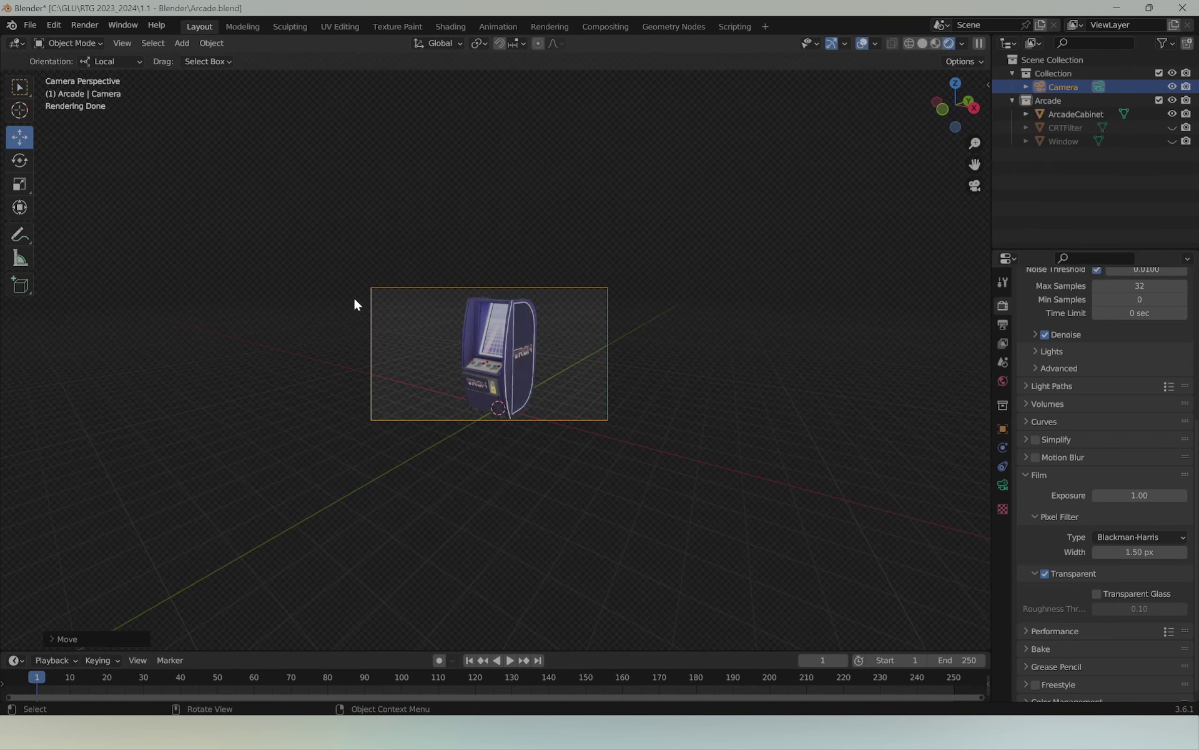
{"action": "key", "text": "Home"}
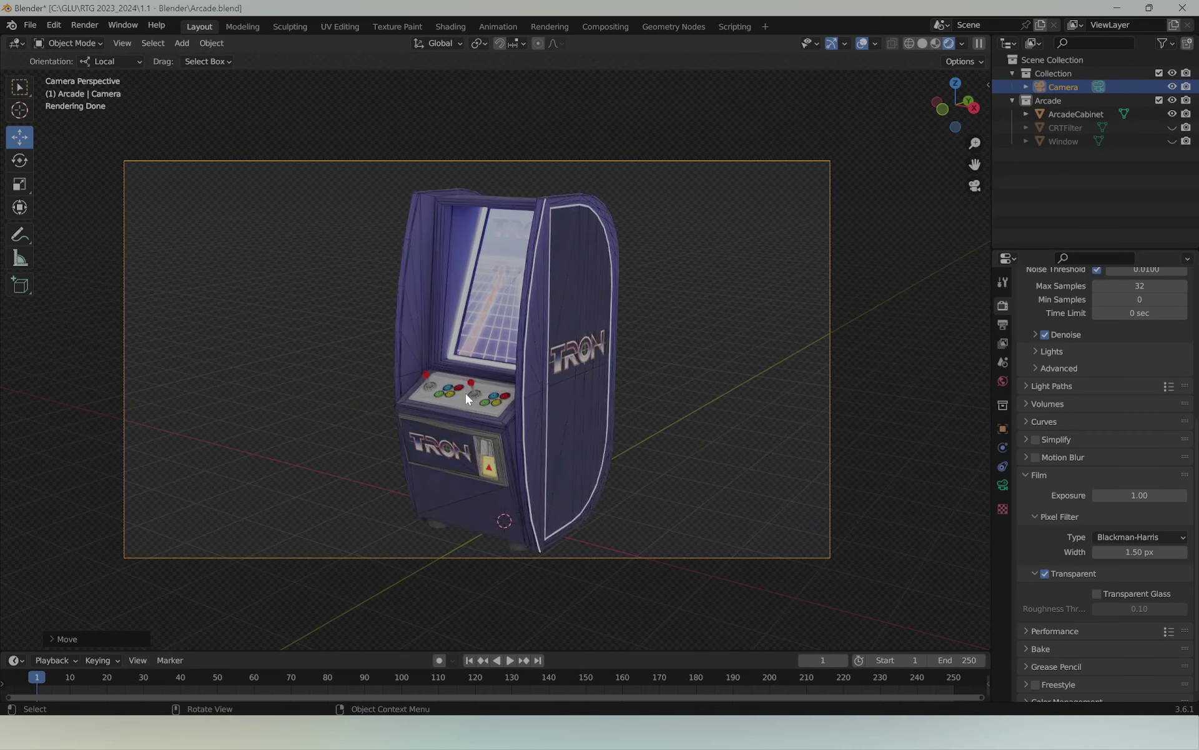
{"action": "scroll", "coordinate": [465, 391], "scroll_direction": "up", "scroll_amount": 1}
{"action": "key", "text": "F12"}
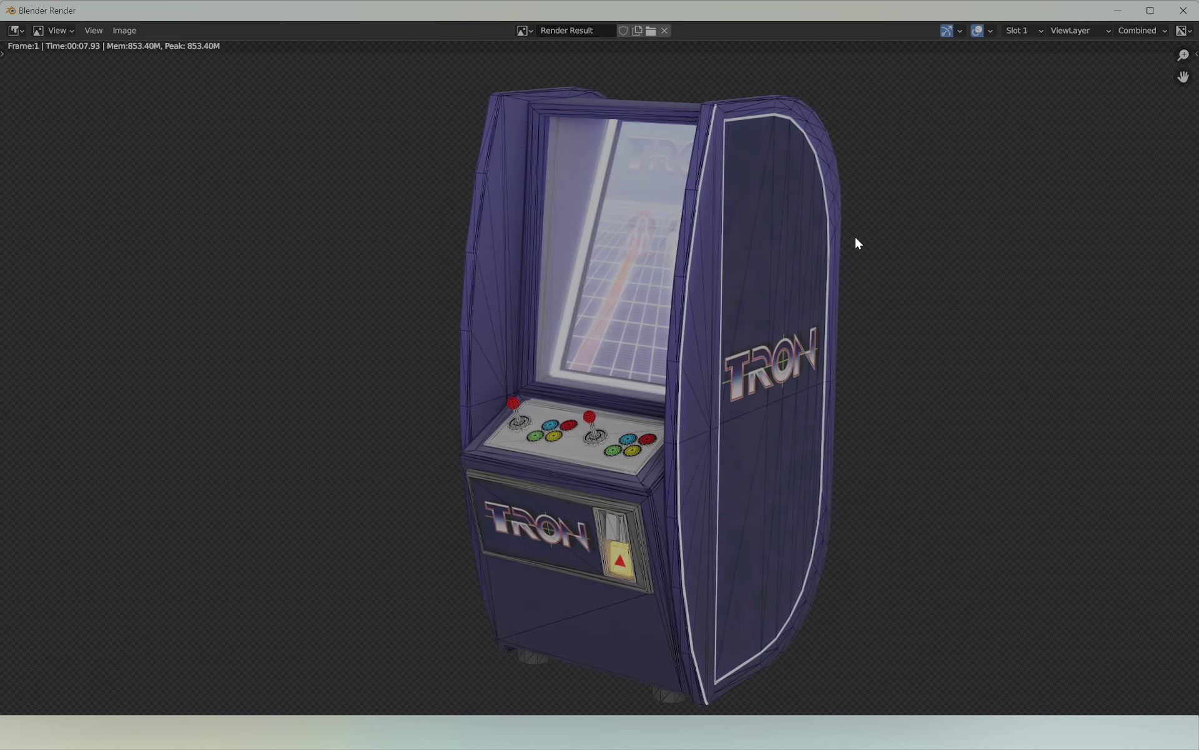
Step: Save the cabinet render as PNG file Arcade_02.png via Image > Save As
{"action": "left_click", "coordinate": [124, 30]}
{"action": "left_click", "coordinate": [160, 155]}
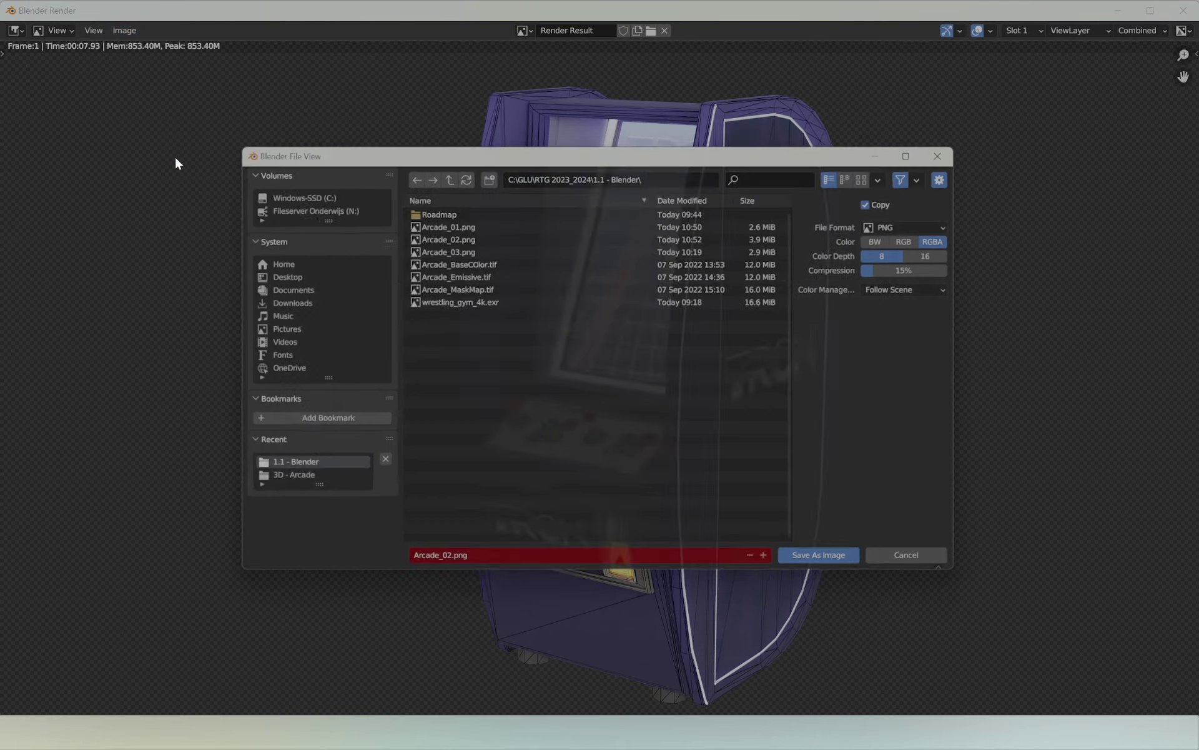
{"action": "left_click", "coordinate": [850, 569]}
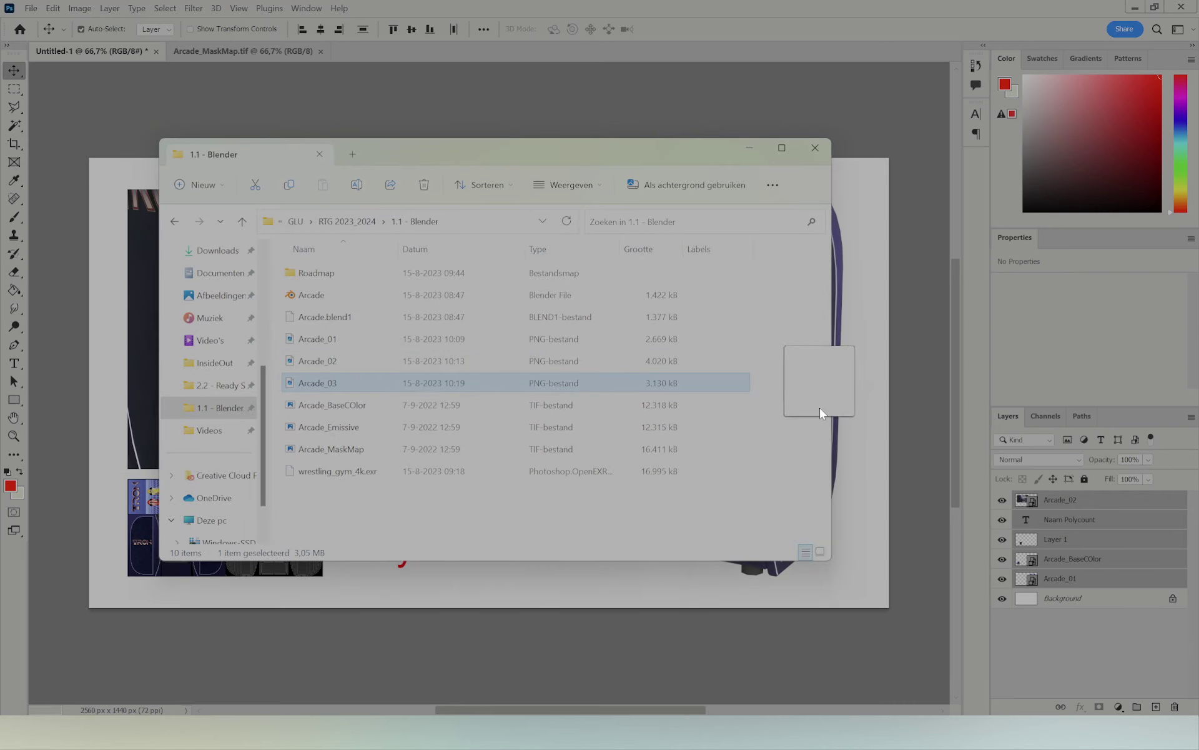
Step: Place the Arcade_03 render on the sheet, scaled slightly down and shifted right
{"action": "left_click_drag", "start_coordinate": [325, 383], "coordinate": [849, 384]}
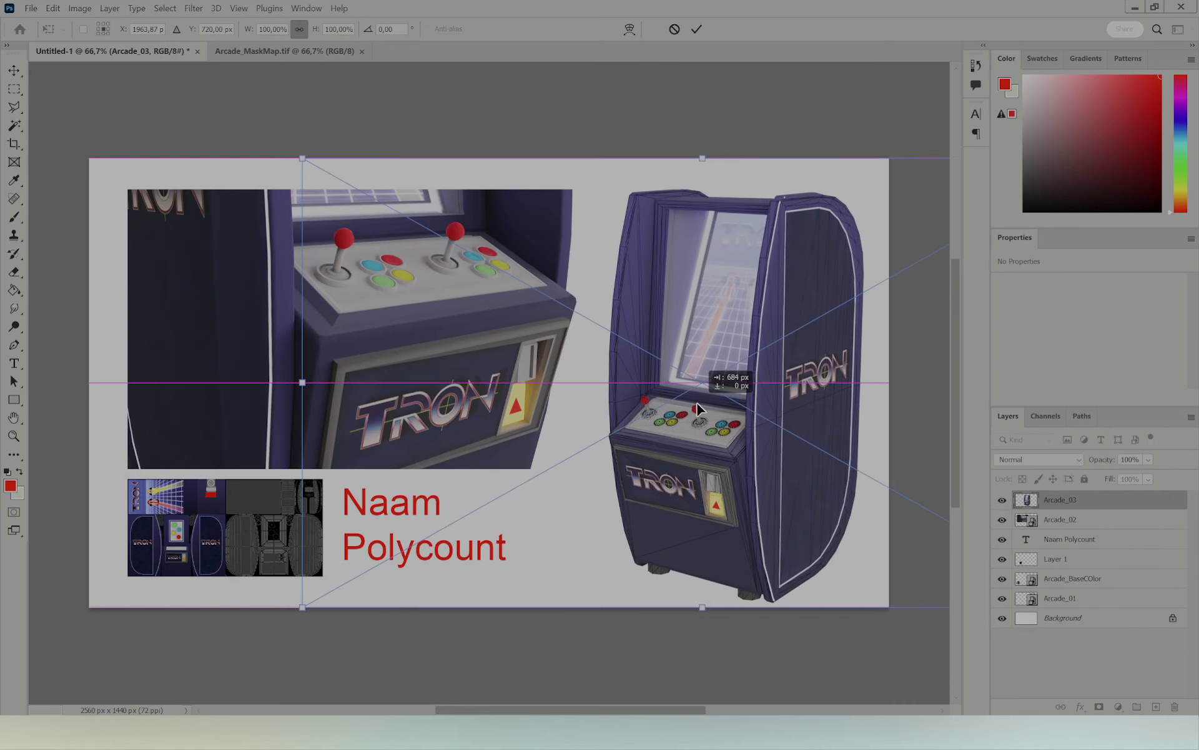
{"action": "left_click_drag", "start_coordinate": [505, 402], "coordinate": [715, 404]}
{"action": "left_click_drag", "start_coordinate": [316, 603], "coordinate": [332, 588]}
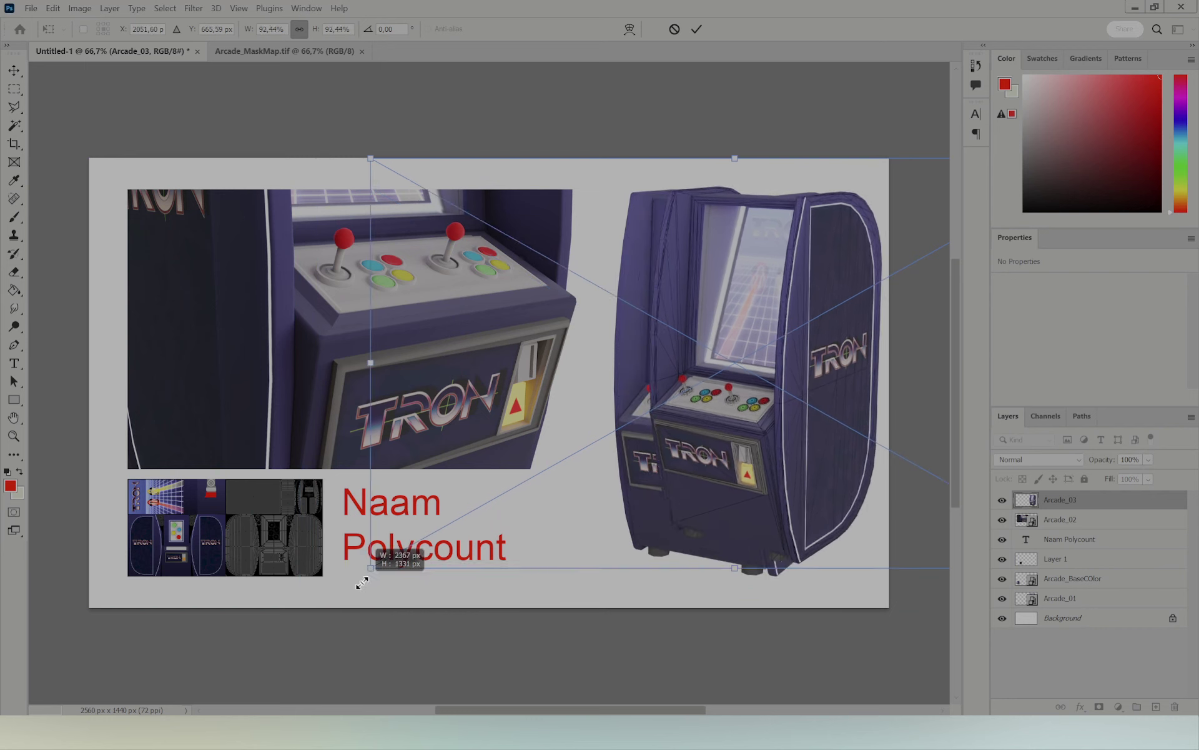
{"action": "left_click_drag", "start_coordinate": [657, 425], "coordinate": [890, 412]}
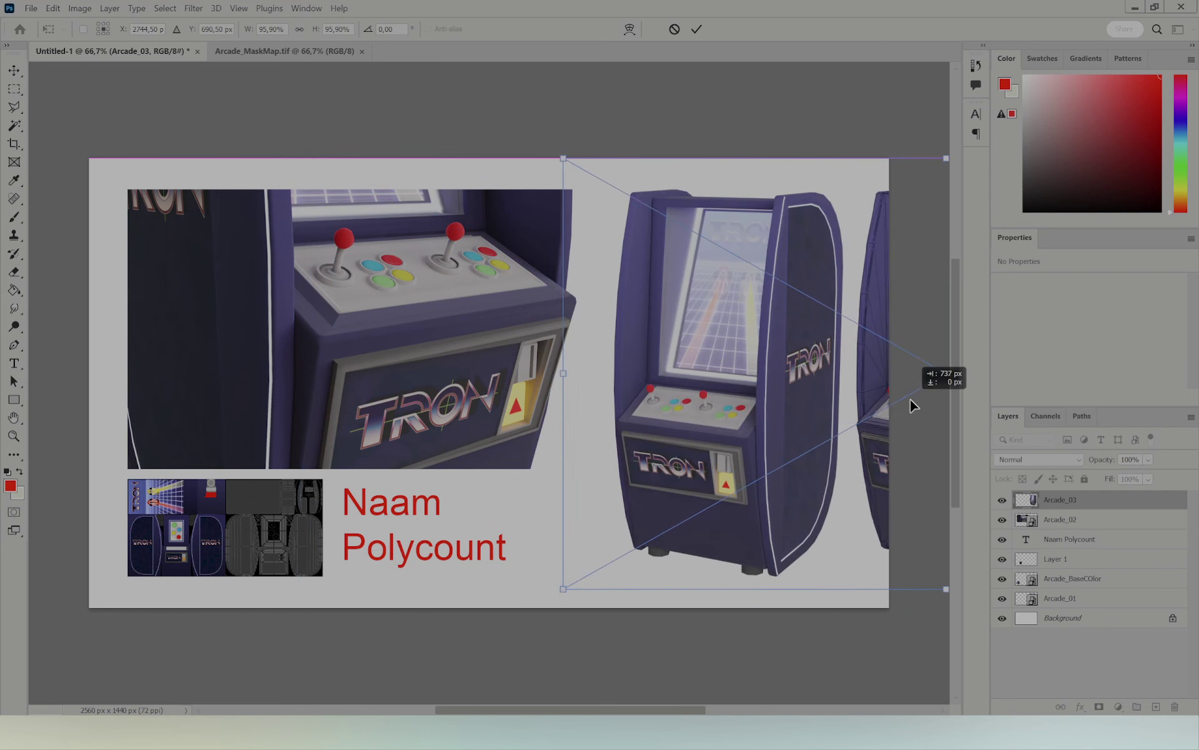
{"action": "left_click_drag", "start_coordinate": [890, 413], "coordinate": [912, 407]}
{"action": "key", "text": "Return"}
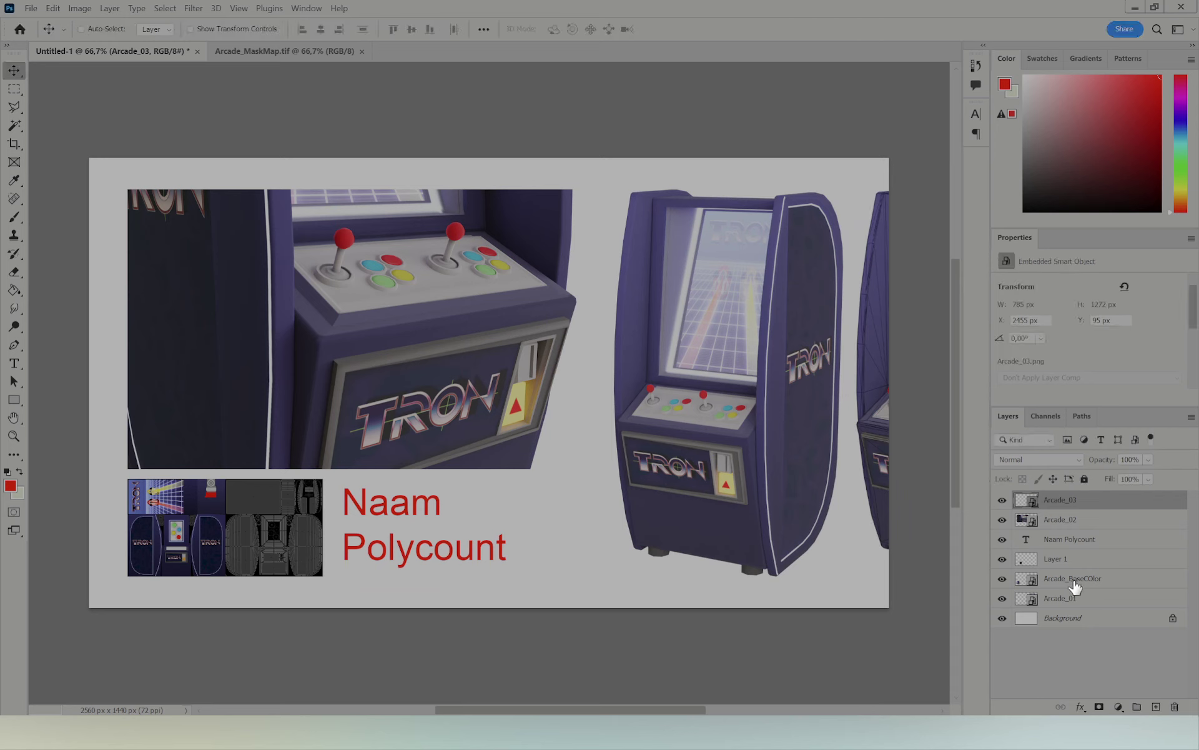
Step: Shrink the Arcade_01 and Arcade_03 cabinet renders together and move them left toward the top edge
{"action": "left_click", "coordinate": [1072, 599], "text": "ctrl"}
{"action": "key", "text": "ctrl+t"}
{"action": "left_click_drag", "start_coordinate": [689, 370], "coordinate": [436, 286]}
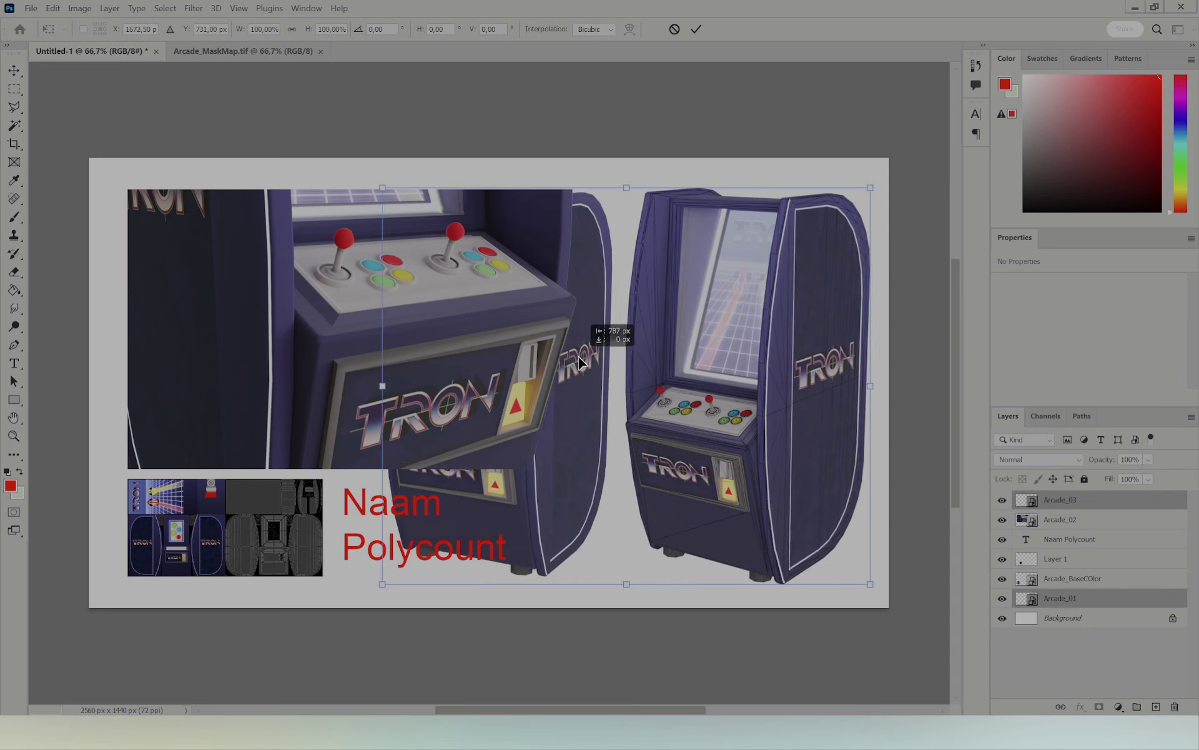
{"action": "left_click_drag", "start_coordinate": [393, 185], "coordinate": [474, 253]}
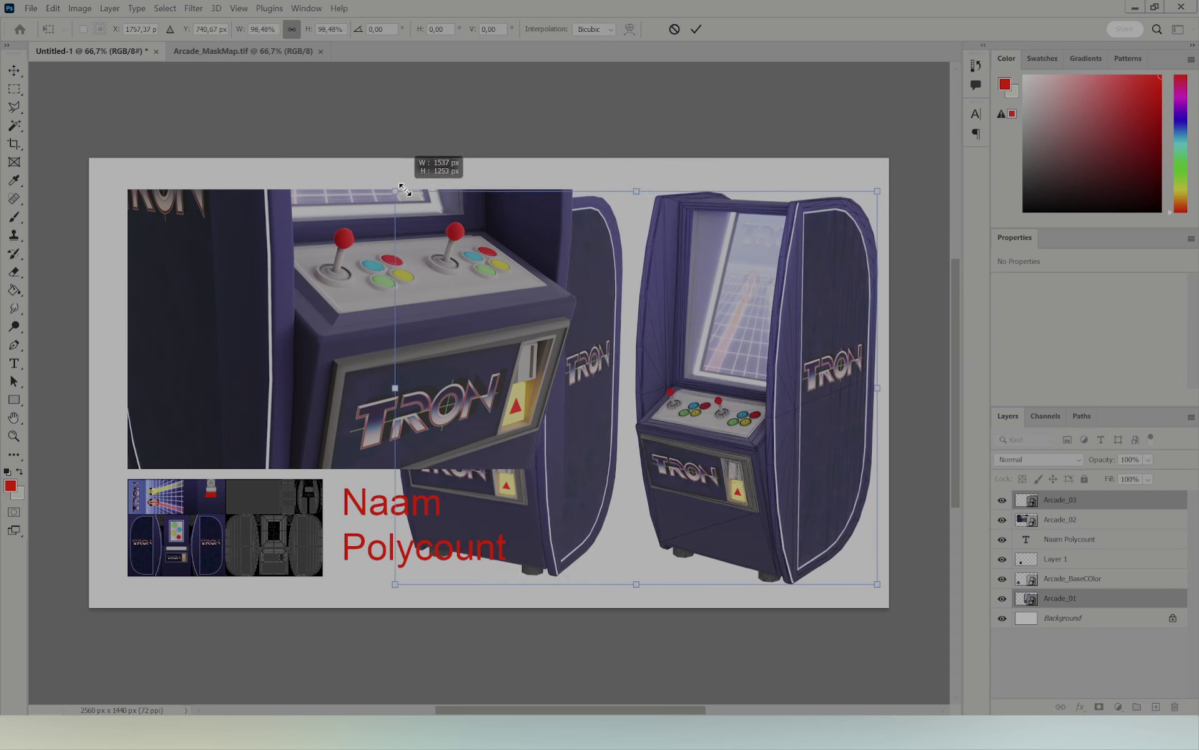
{"action": "left_click_drag", "start_coordinate": [714, 370], "coordinate": [718, 291]}
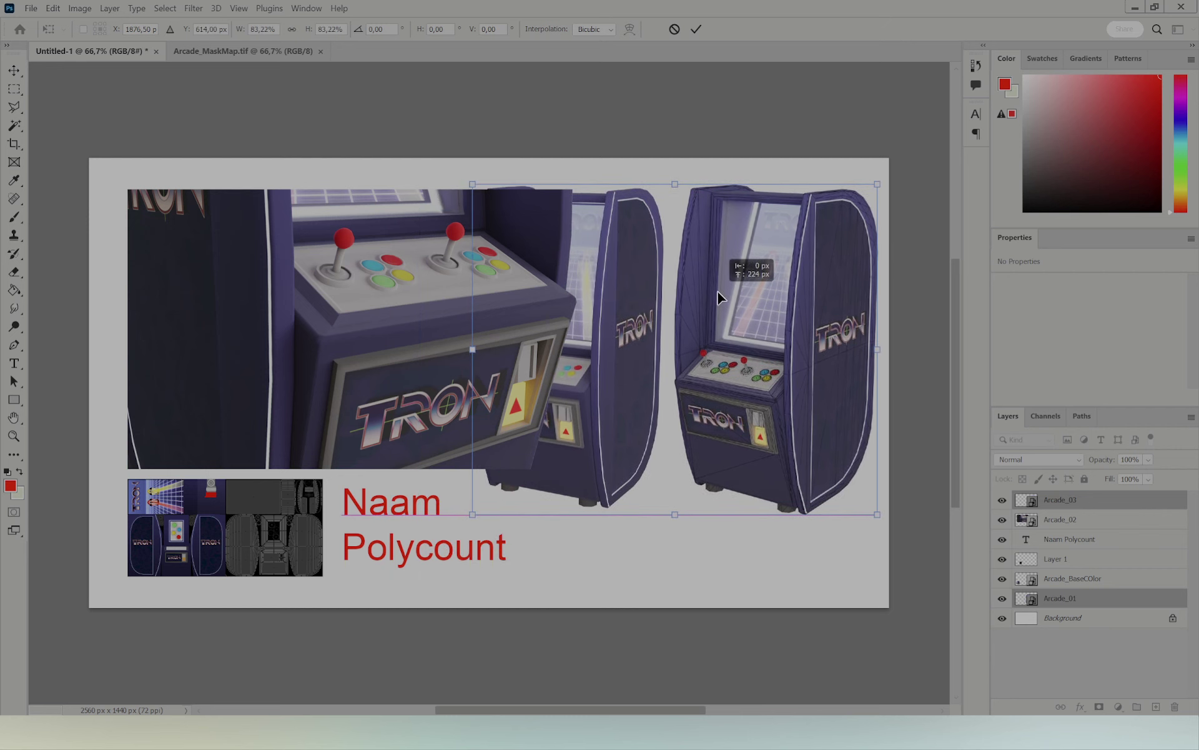
{"action": "key", "text": "Return"}
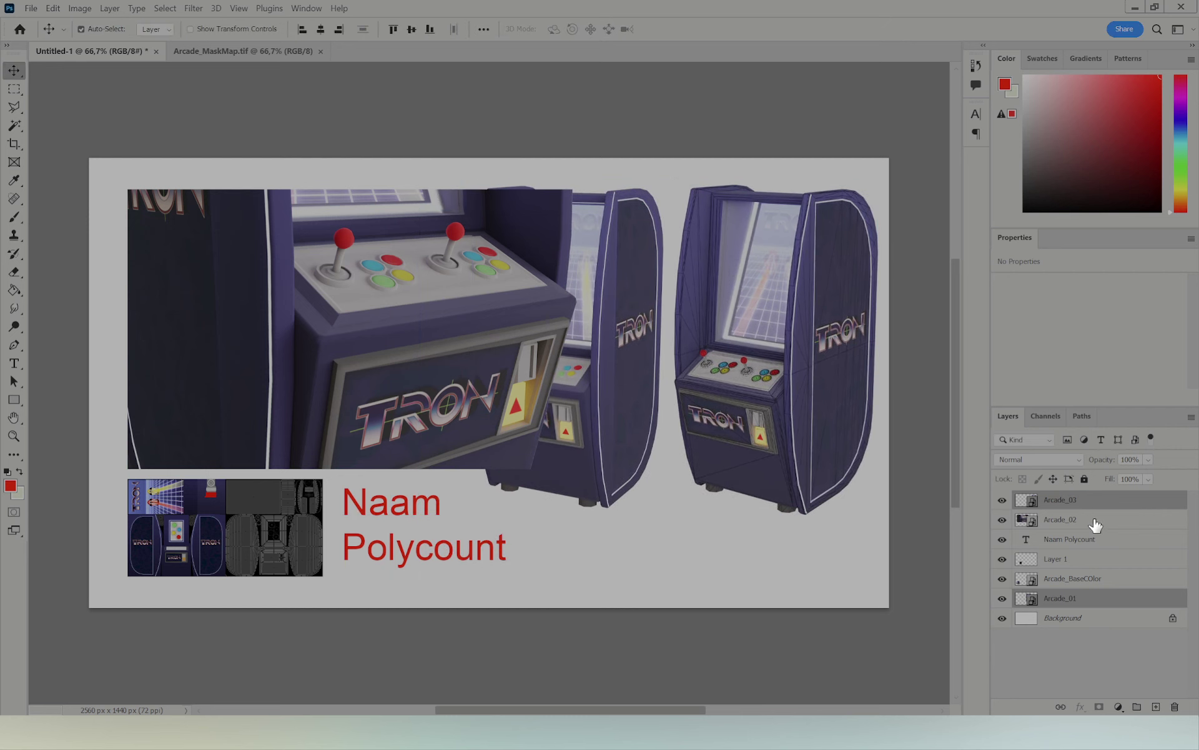
Step: Shrink the Arcade_02 close-up render into the top-left area
{"action": "left_click", "coordinate": [1093, 526]}
{"action": "key", "text": "ctrl+t"}
{"action": "mouse_move", "coordinate": [626, 470]}
{"action": "left_mouse_down"}
{"action": "mouse_move", "coordinate": [482, 409]}
{"action": "mouse_move", "coordinate": [498, 396]}
{"action": "left_mouse_up"}
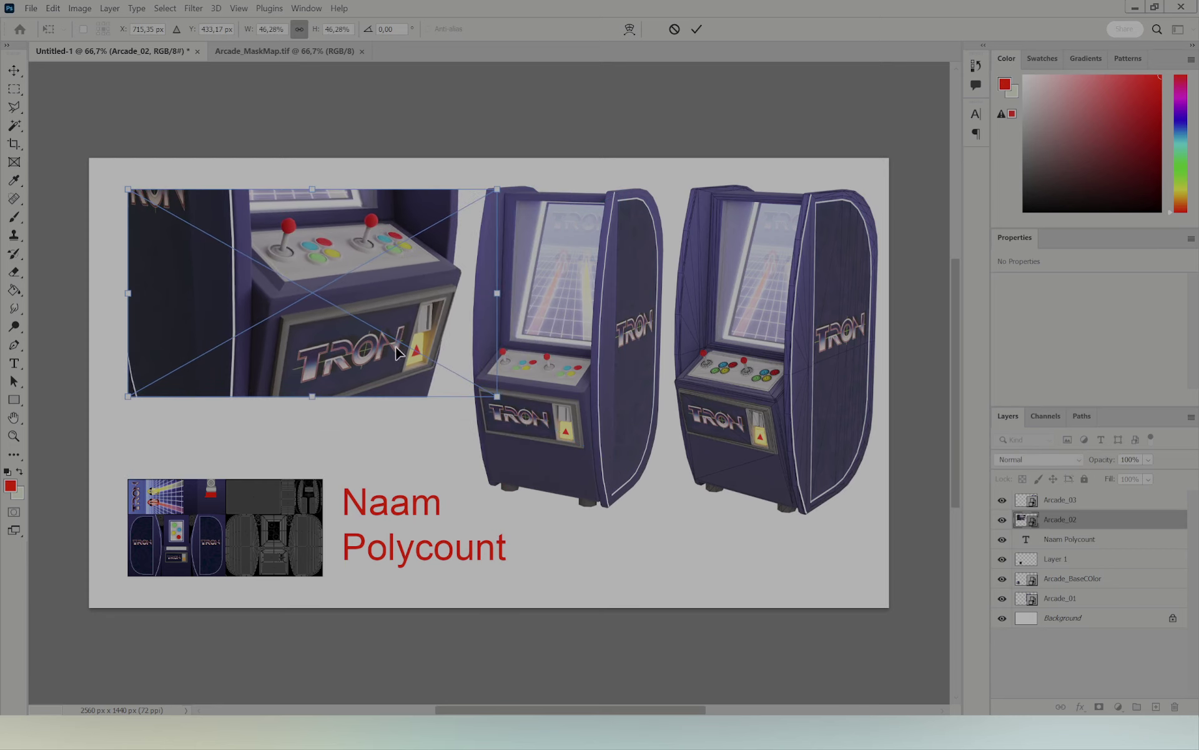
{"action": "key", "text": "Return"}
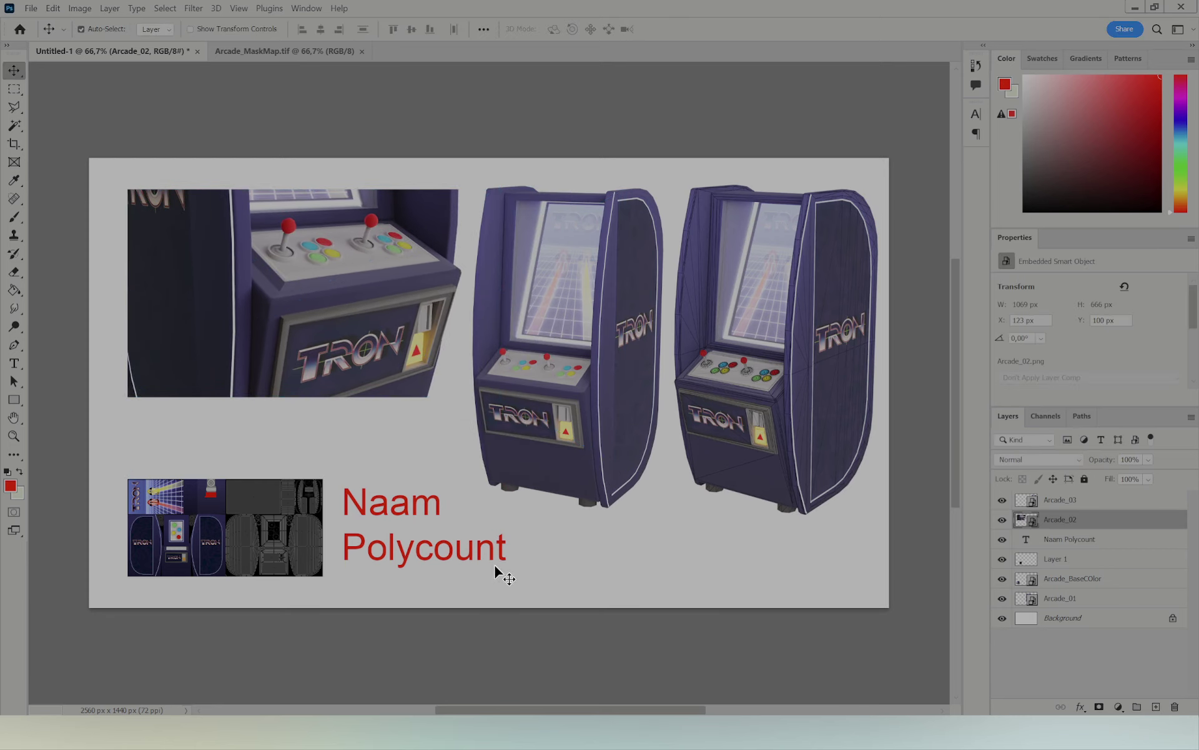
Step: Move the Naam Polycount caption right and down
{"action": "left_click", "coordinate": [406, 535]}
{"action": "key", "text": "ctrl+t"}
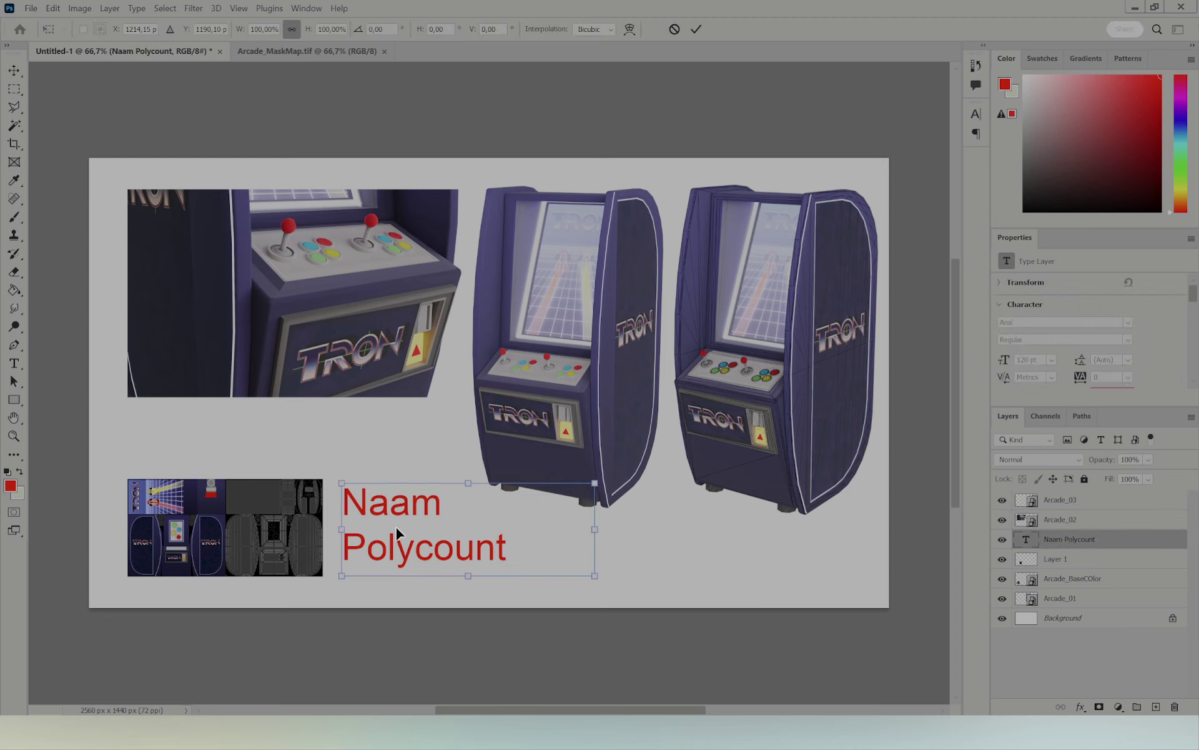
{"action": "mouse_move", "coordinate": [395, 526]}
{"action": "left_mouse_down"}
{"action": "mouse_move", "coordinate": [624, 558]}
{"action": "mouse_move", "coordinate": [543, 550]}
{"action": "left_mouse_up"}
{"action": "key", "text": "Return"}
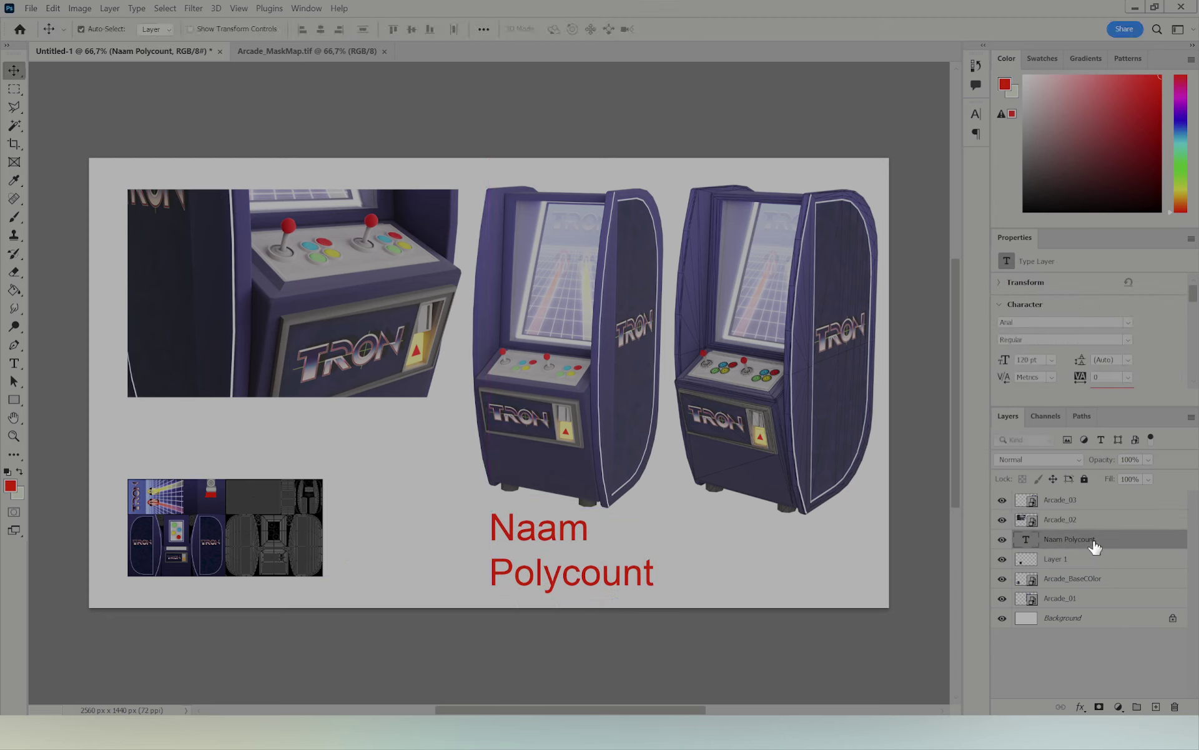
Step: Move Layer 1 and the Arcade_BaseColor texture preview up about 110 px
{"action": "left_click", "coordinate": [1088, 516]}
{"action": "left_click", "coordinate": [1070, 559]}
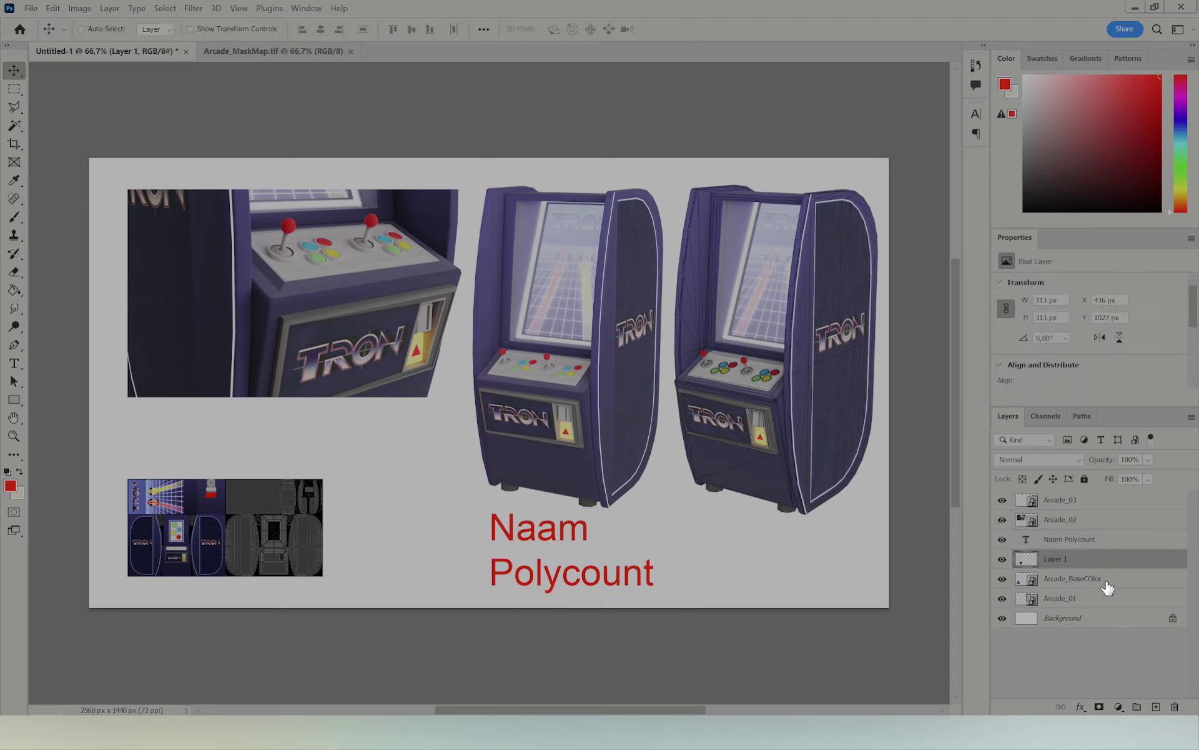
{"action": "left_click", "coordinate": [1109, 587], "text": "ctrl"}
{"action": "key", "text": "ctrl+t"}
{"action": "left_click_drag", "start_coordinate": [239, 548], "coordinate": [239, 479]}
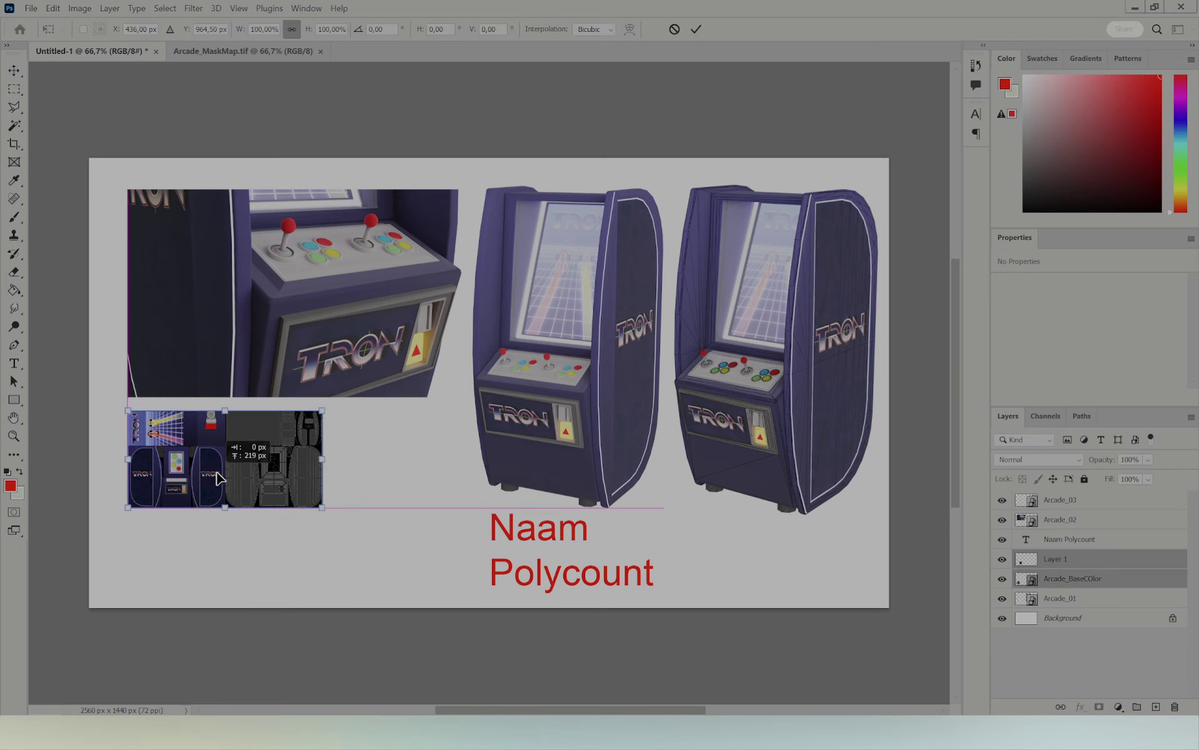
{"action": "key", "text": "Return"}
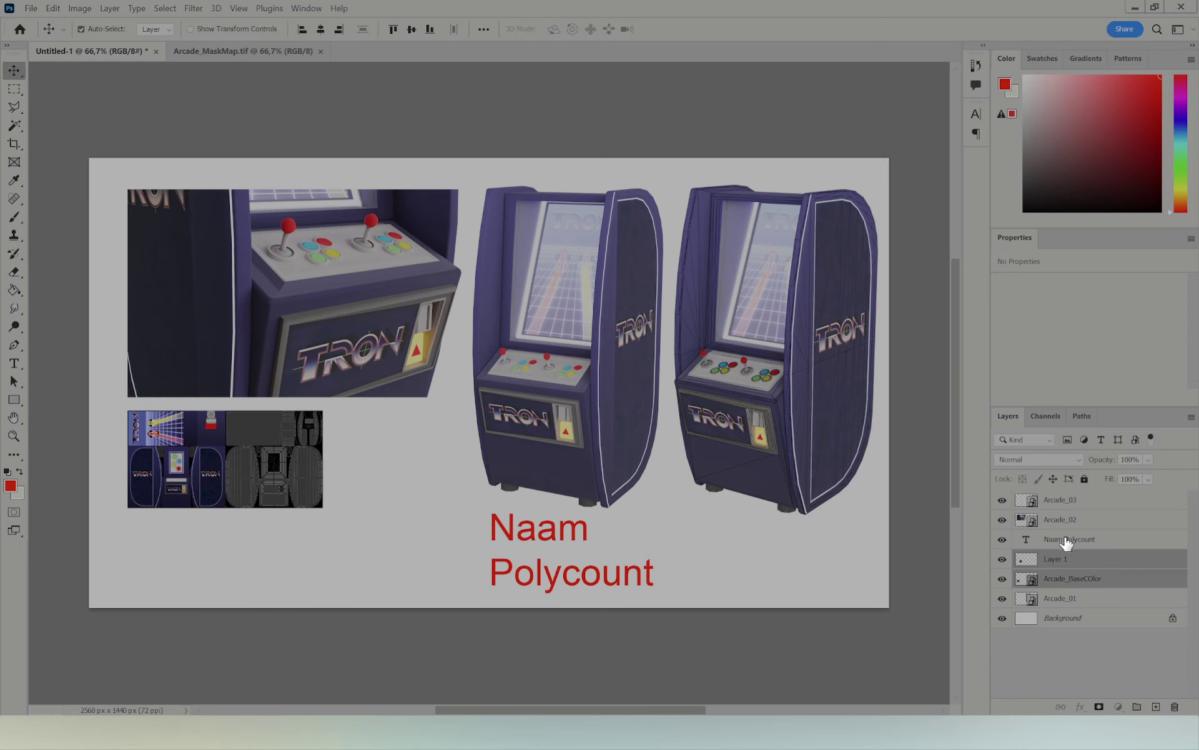
Step: Put the Naam Polycount caption on one line and widen its text box
{"action": "double_click", "coordinate": [550, 593]}
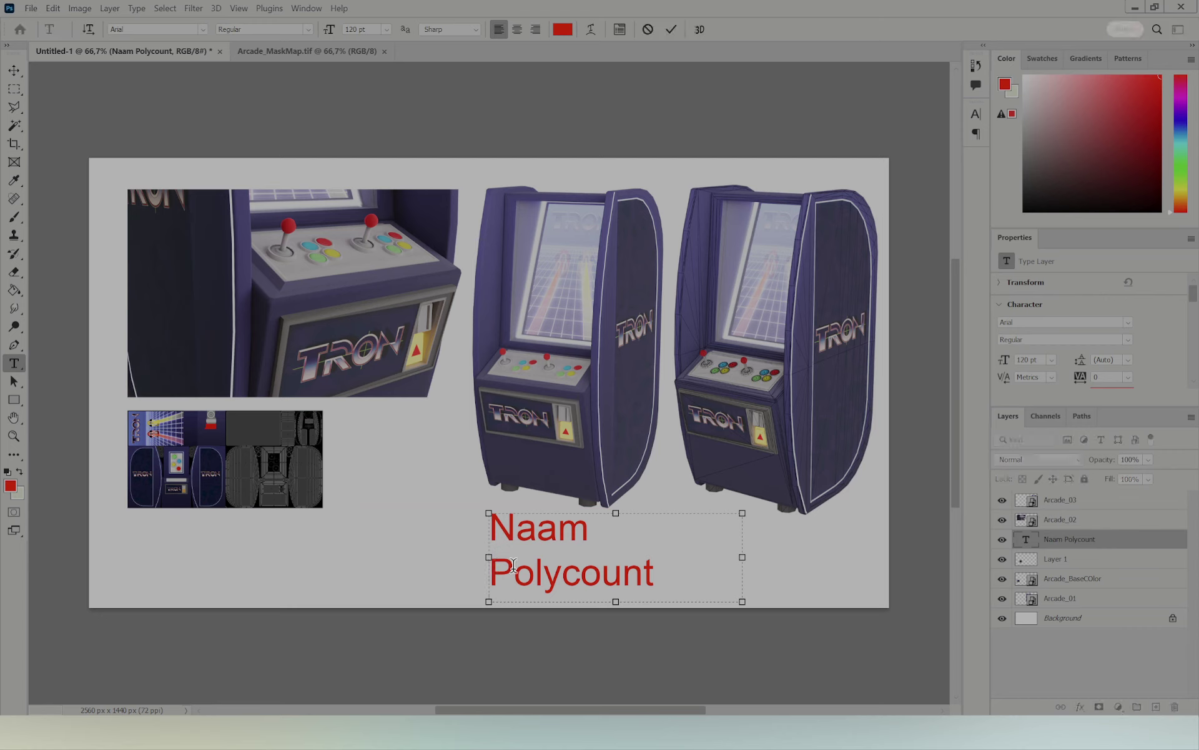
{"action": "key", "text": "BackSpace"}
{"action": "key", "text": "Return"}
{"action": "left_click_drag", "start_coordinate": [742, 565], "coordinate": [857, 557]}
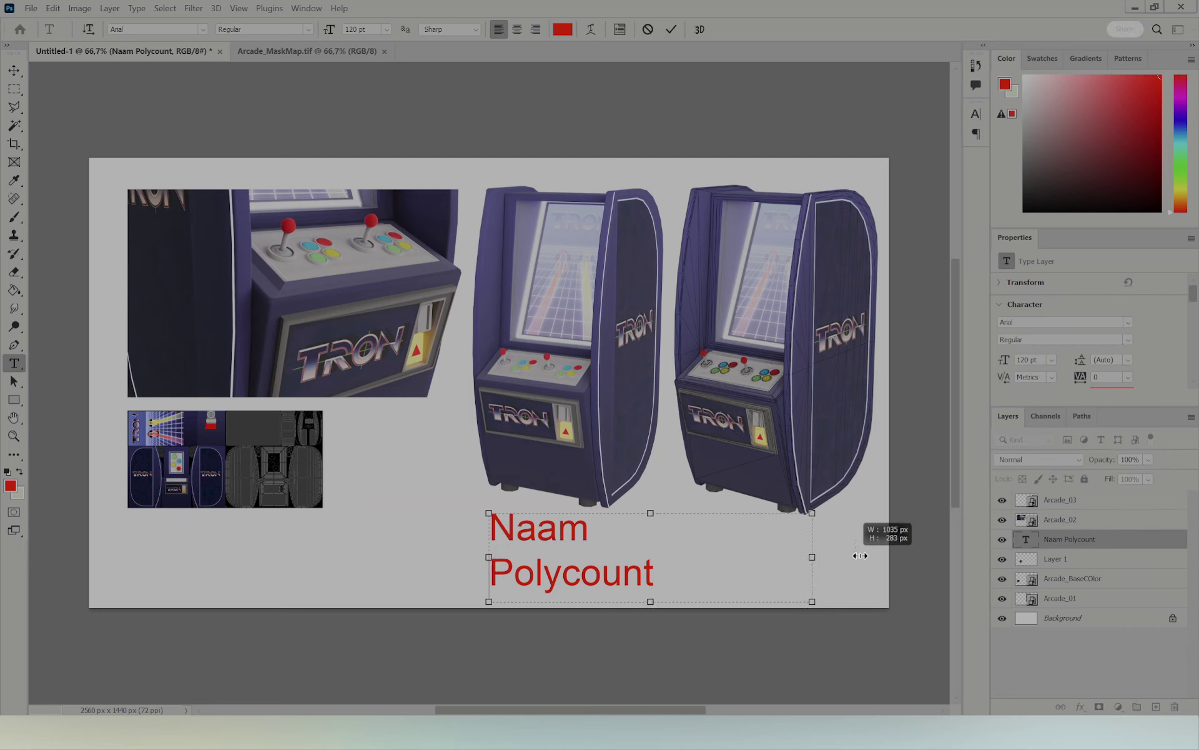
{"action": "left_click_drag", "start_coordinate": [489, 557], "coordinate": [125, 533]}
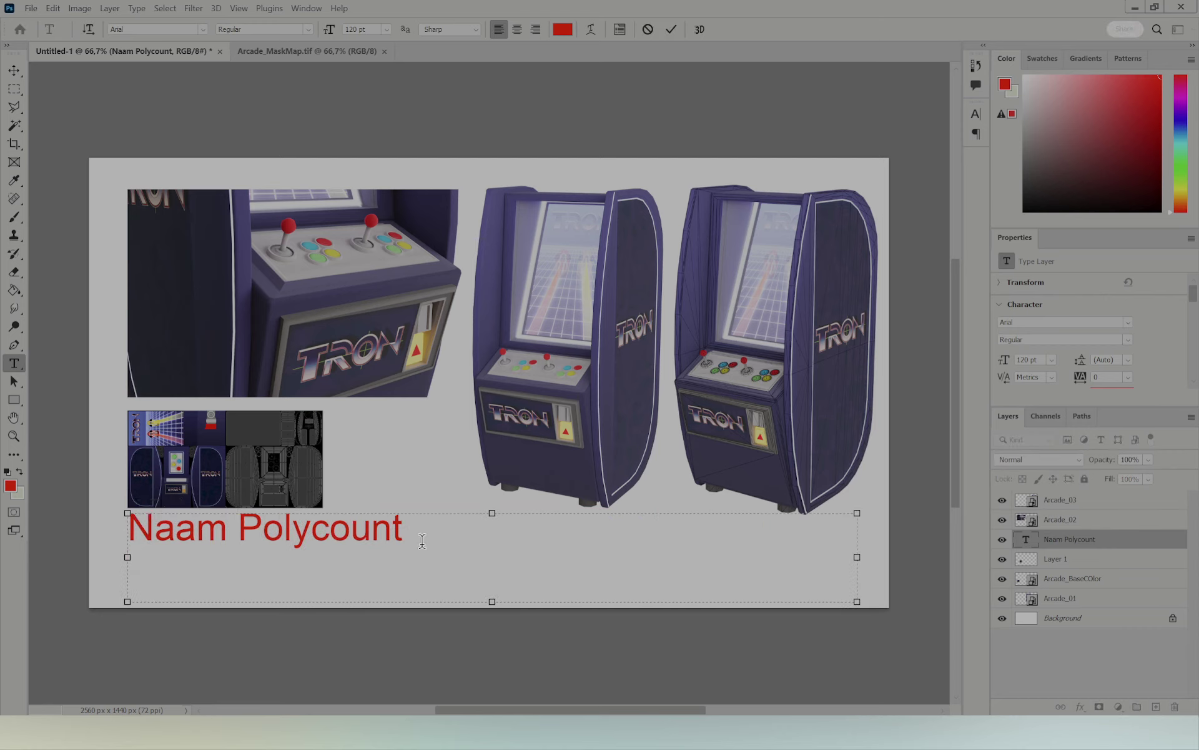
{"action": "left_click", "coordinate": [1153, 532]}
Step: Shift the whole layout, layers Arcade_03 through Arcade_01, slightly left and down
{"action": "left_click", "coordinate": [1106, 501]}
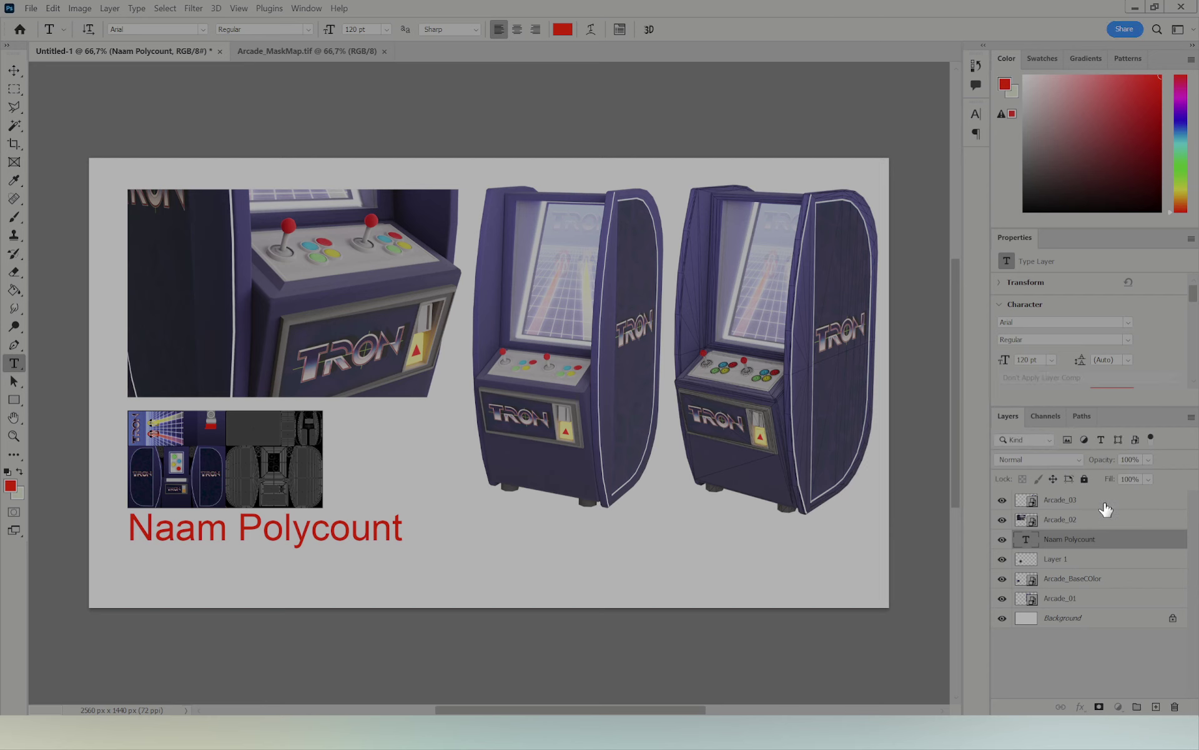
{"action": "left_click", "coordinate": [1077, 598], "text": "shift"}
{"action": "key", "text": "ctrl+t"}
{"action": "left_click_drag", "start_coordinate": [576, 322], "coordinate": [564, 328]}
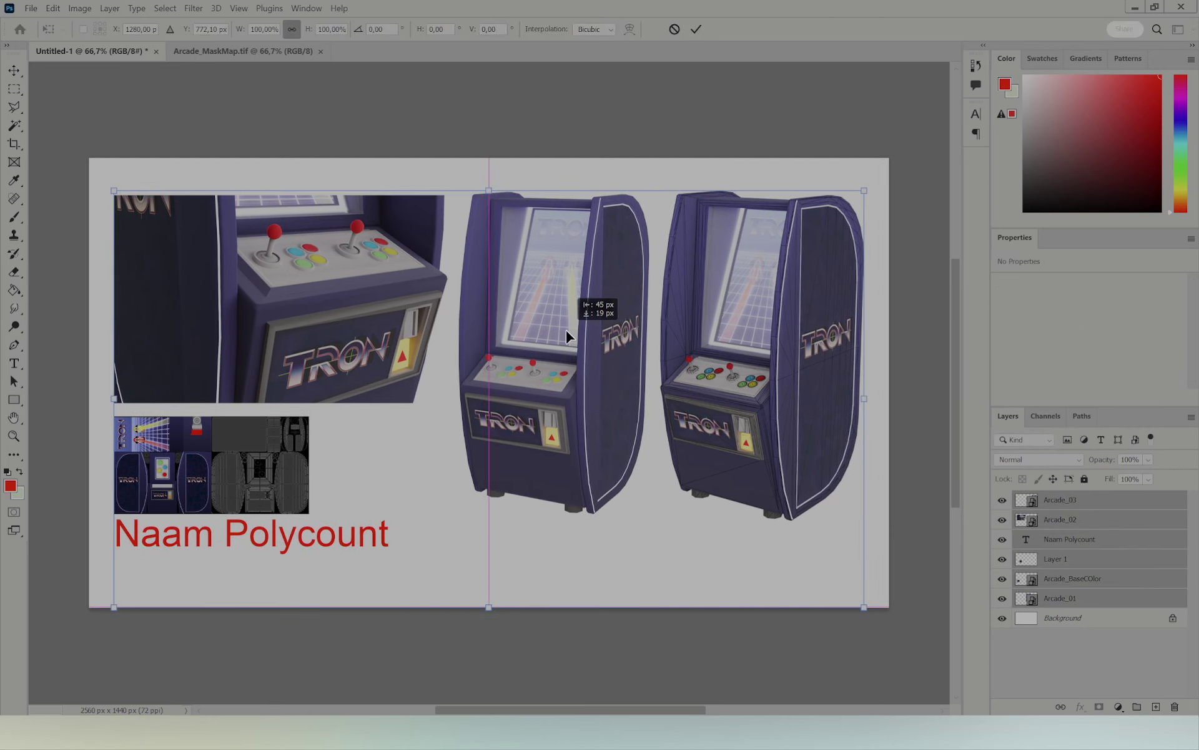
{"action": "key", "text": "Return"}
{"action": "key", "text": "t"}
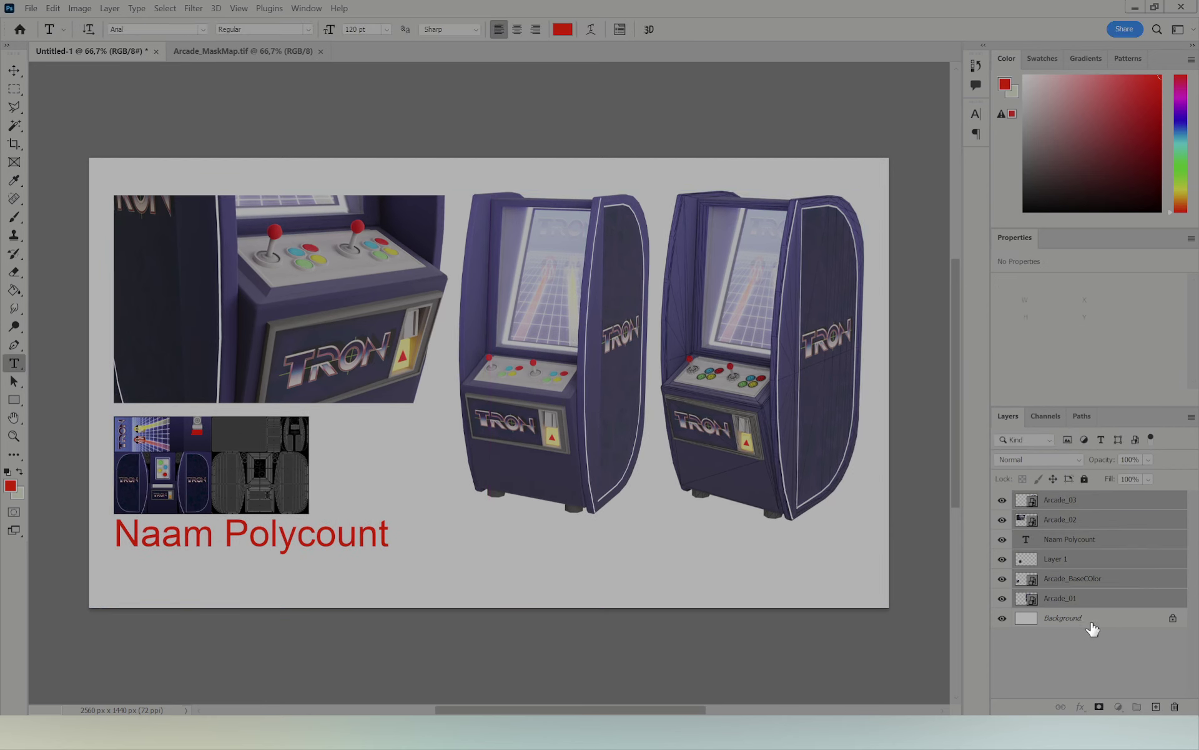
{"action": "left_click", "coordinate": [1087, 618]}
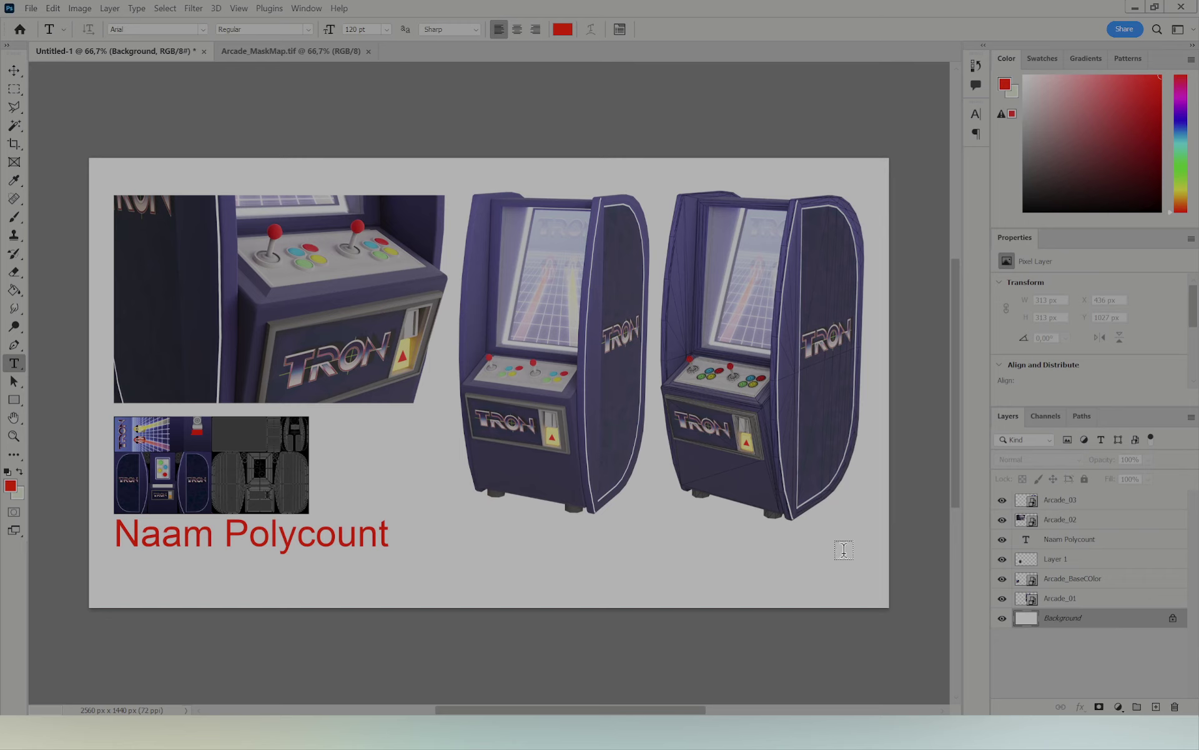
Step: Switch to the Gradient tool and undo a trial gradient on the background
{"action": "left_click", "coordinate": [11, 290]}
{"action": "left_click", "coordinate": [70, 292]}
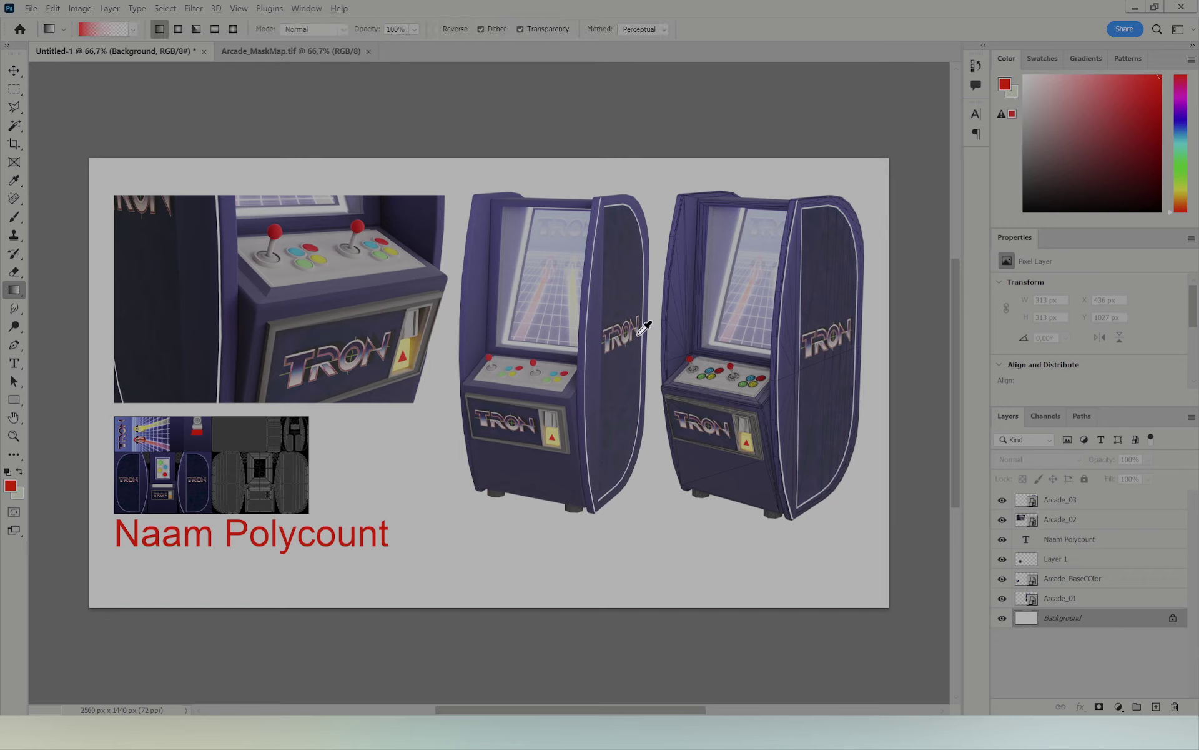
{"action": "left_click", "coordinate": [510, 211], "text": "alt"}
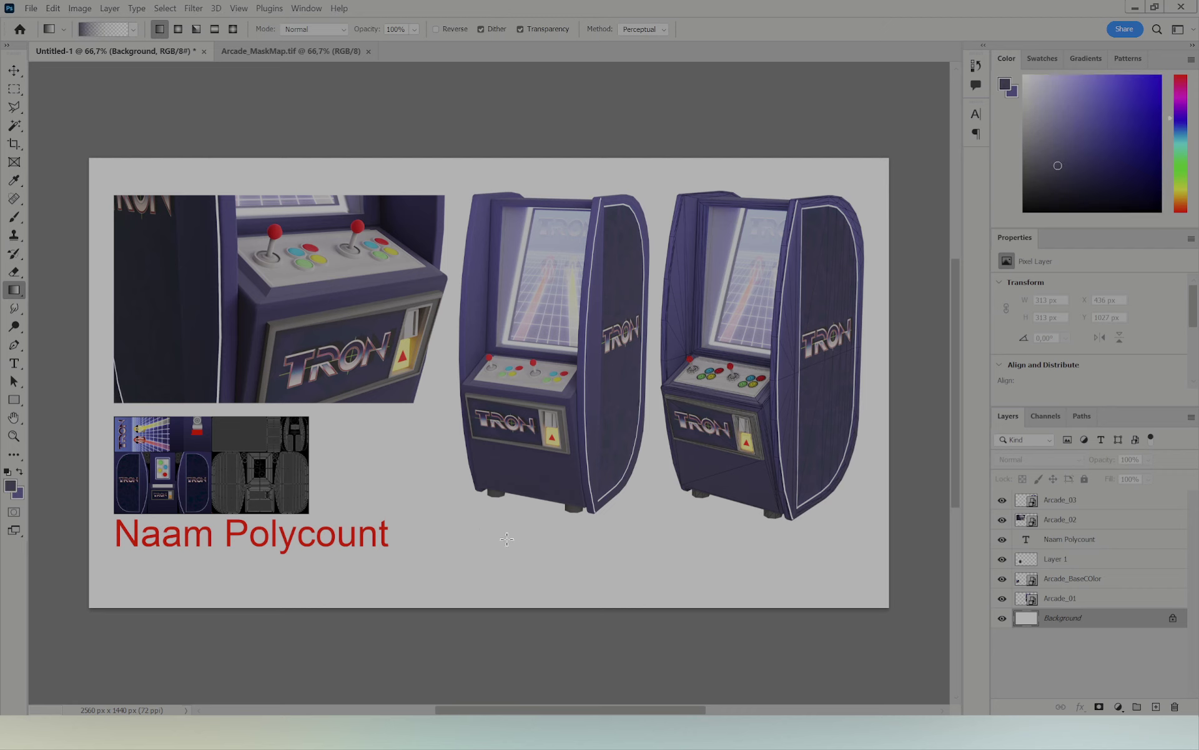
{"action": "left_click_drag", "start_coordinate": [485, 562], "coordinate": [508, 213]}
{"action": "key", "text": "ctrl+z"}
Step: Make the gradient's right-end stop fully opaque in the Gradient Editor and undo another trial fill
{"action": "left_click", "coordinate": [133, 30]}
{"action": "left_click", "coordinate": [125, 30]}
{"action": "left_click", "coordinate": [1027, 184]}
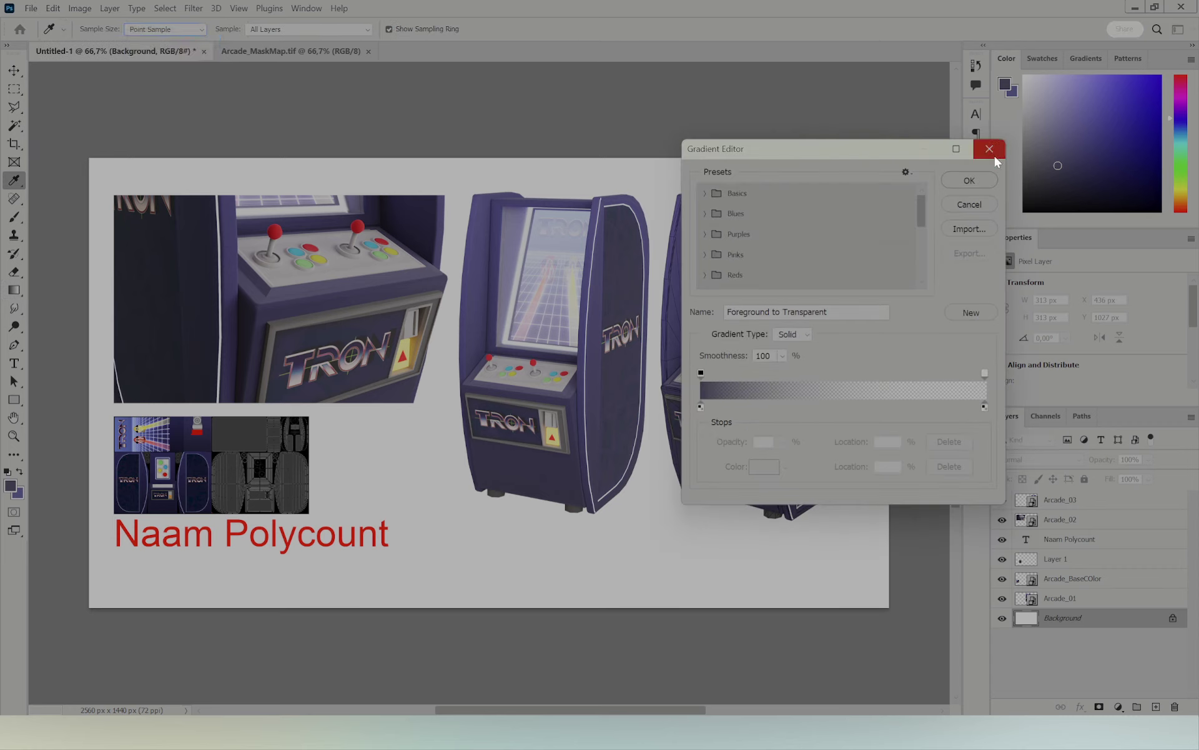
{"action": "left_click", "coordinate": [990, 149]}
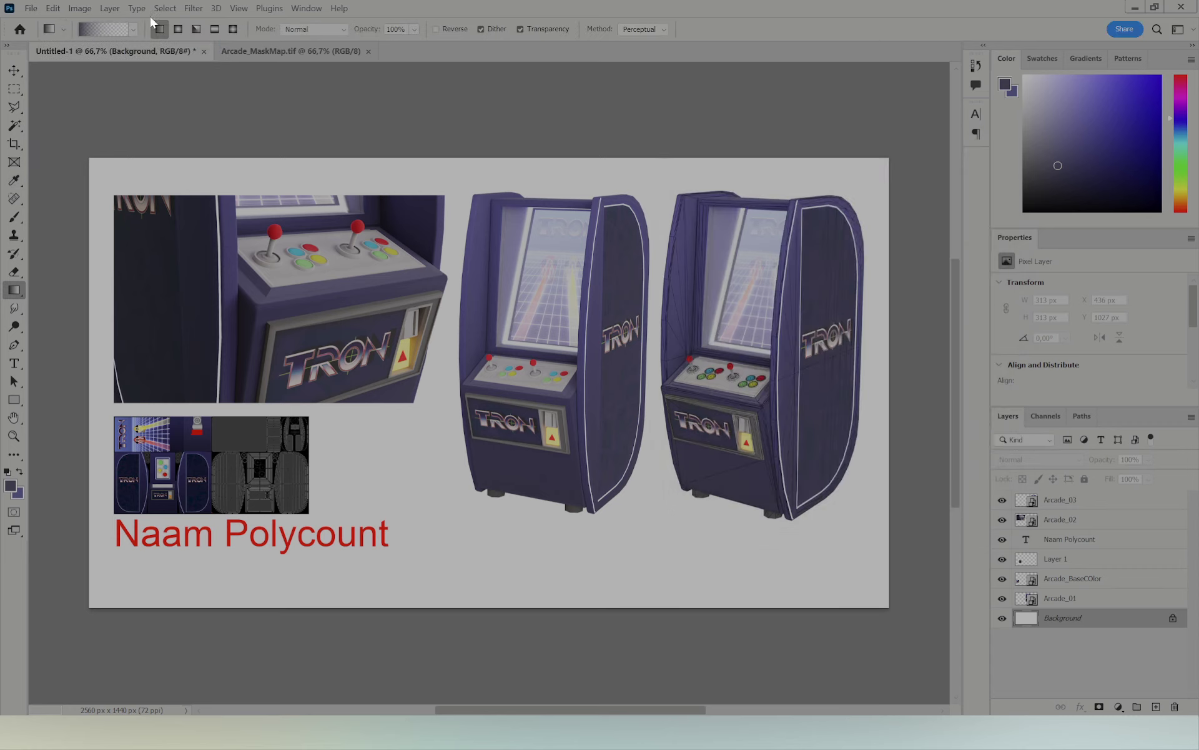
{"action": "left_click", "coordinate": [133, 30]}
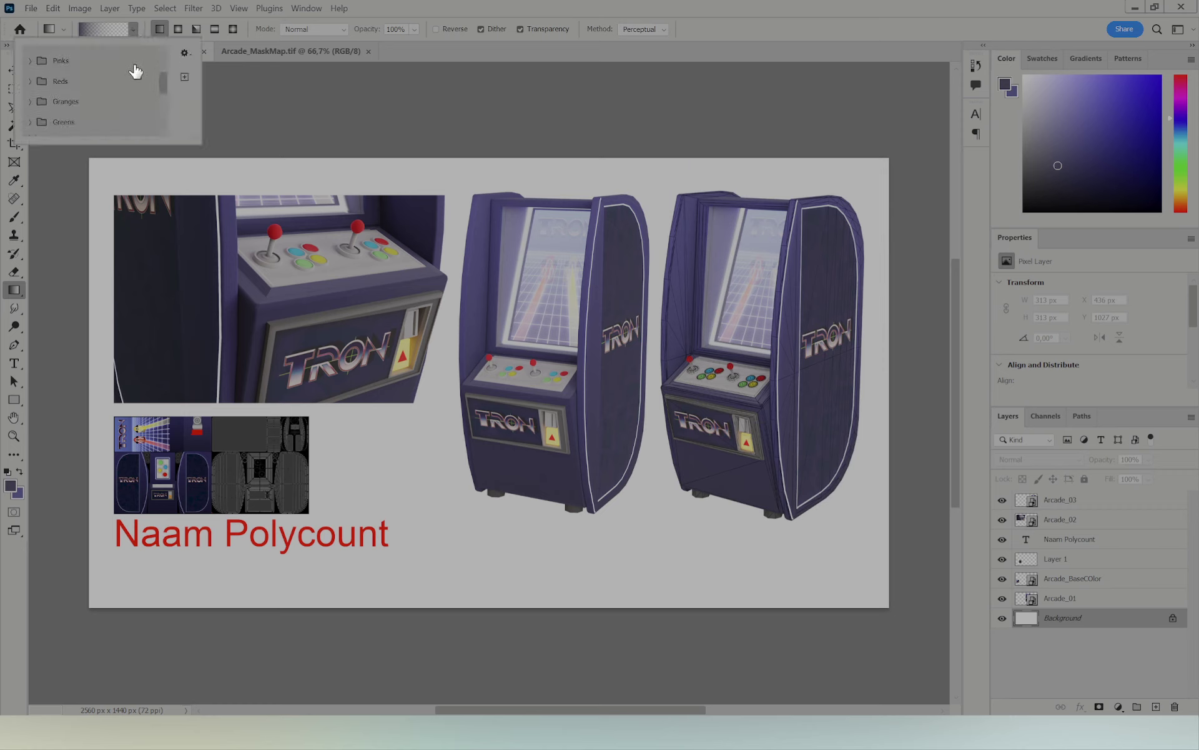
{"action": "left_click", "coordinate": [100, 27]}
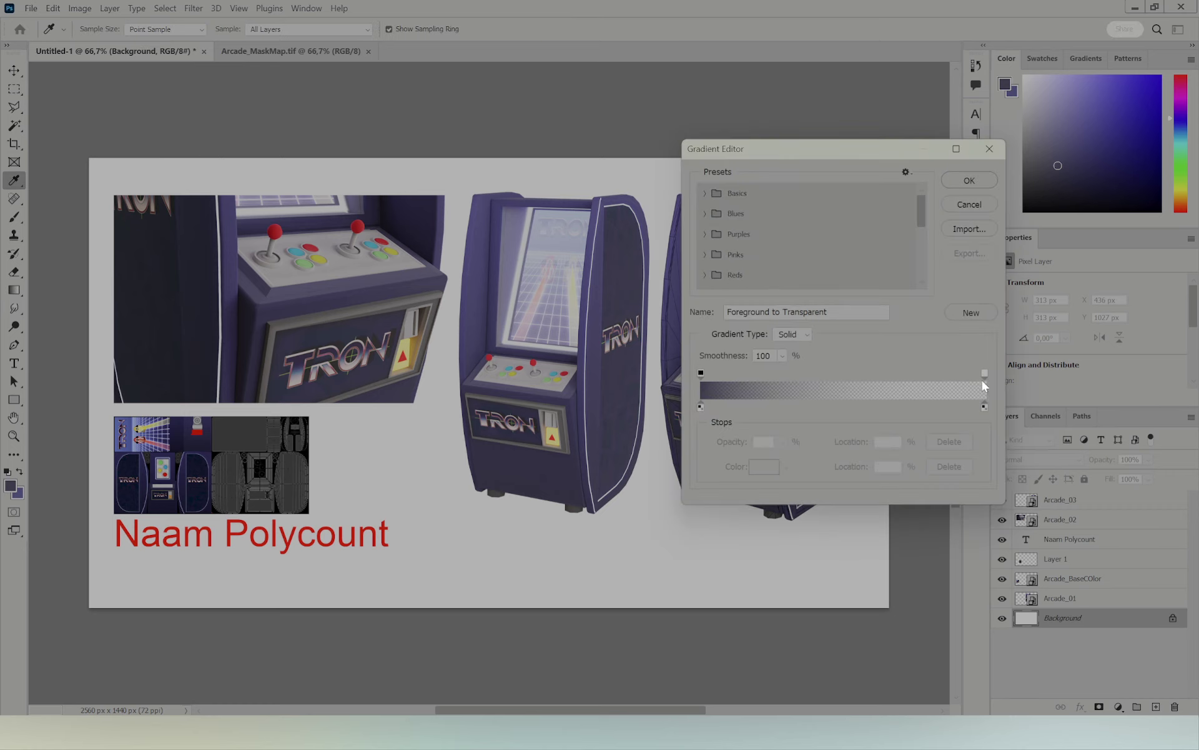
{"action": "left_click", "coordinate": [984, 405]}
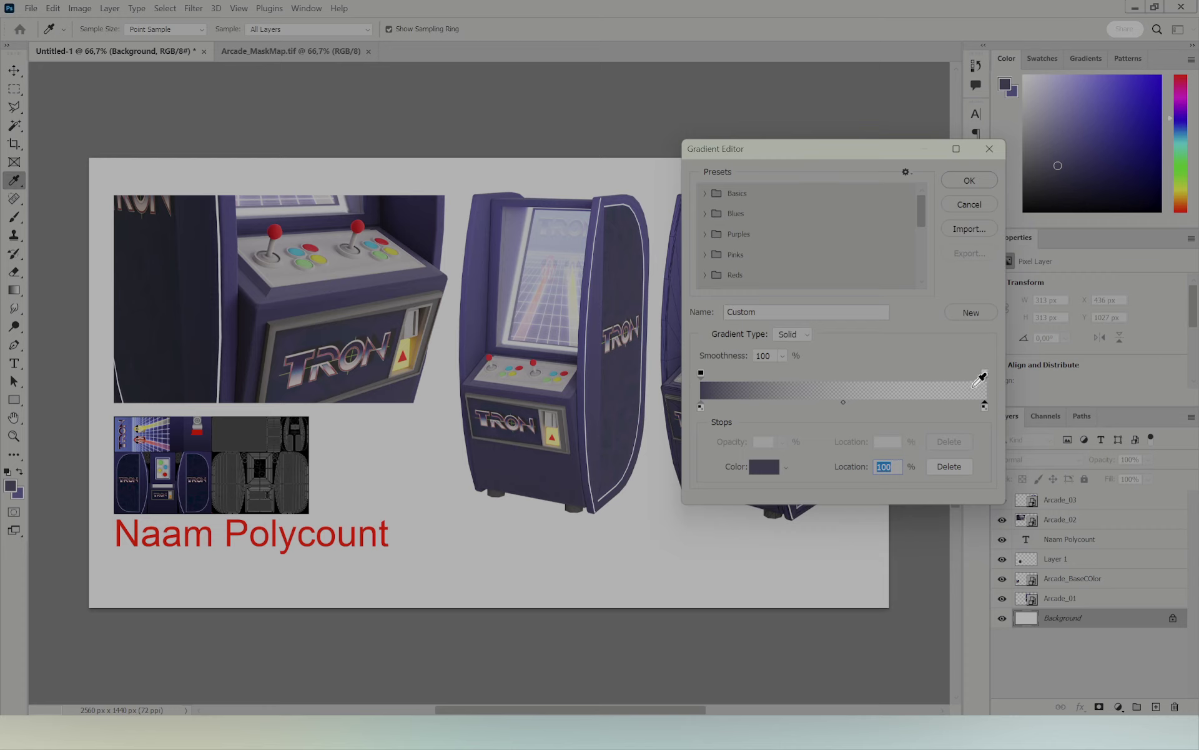
{"action": "left_click", "coordinate": [985, 373]}
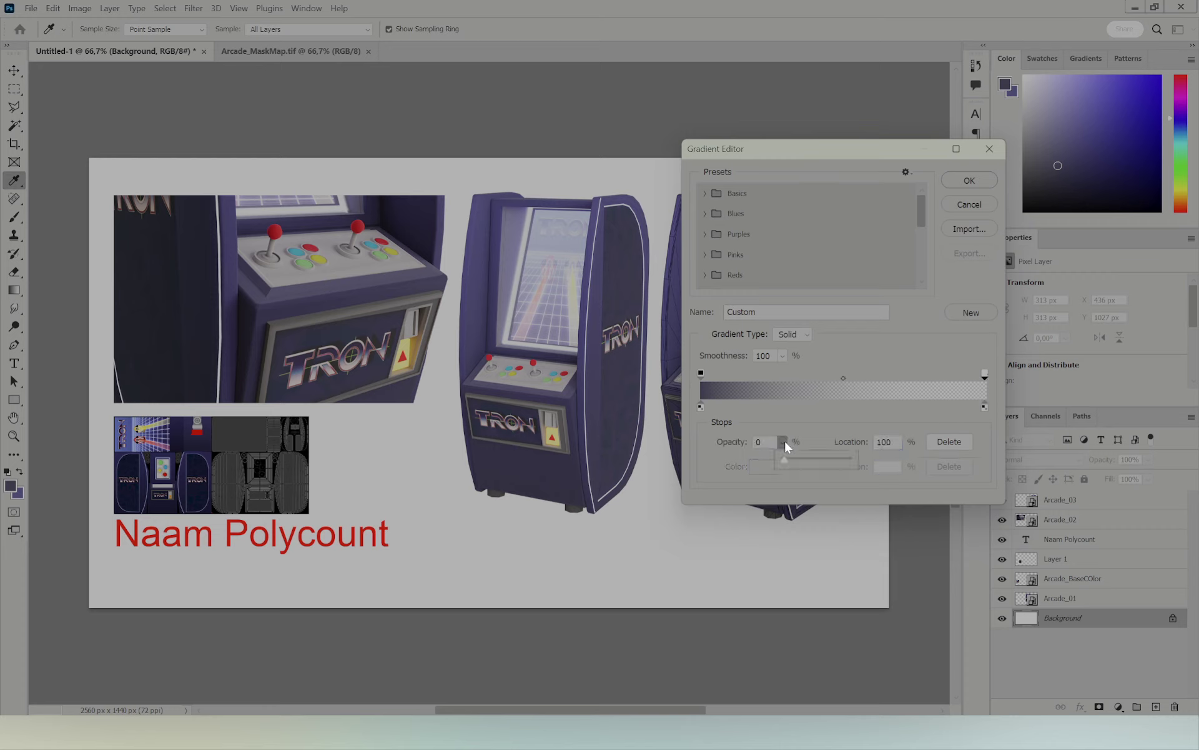
{"action": "left_click_drag", "start_coordinate": [785, 440], "coordinate": [918, 465]}
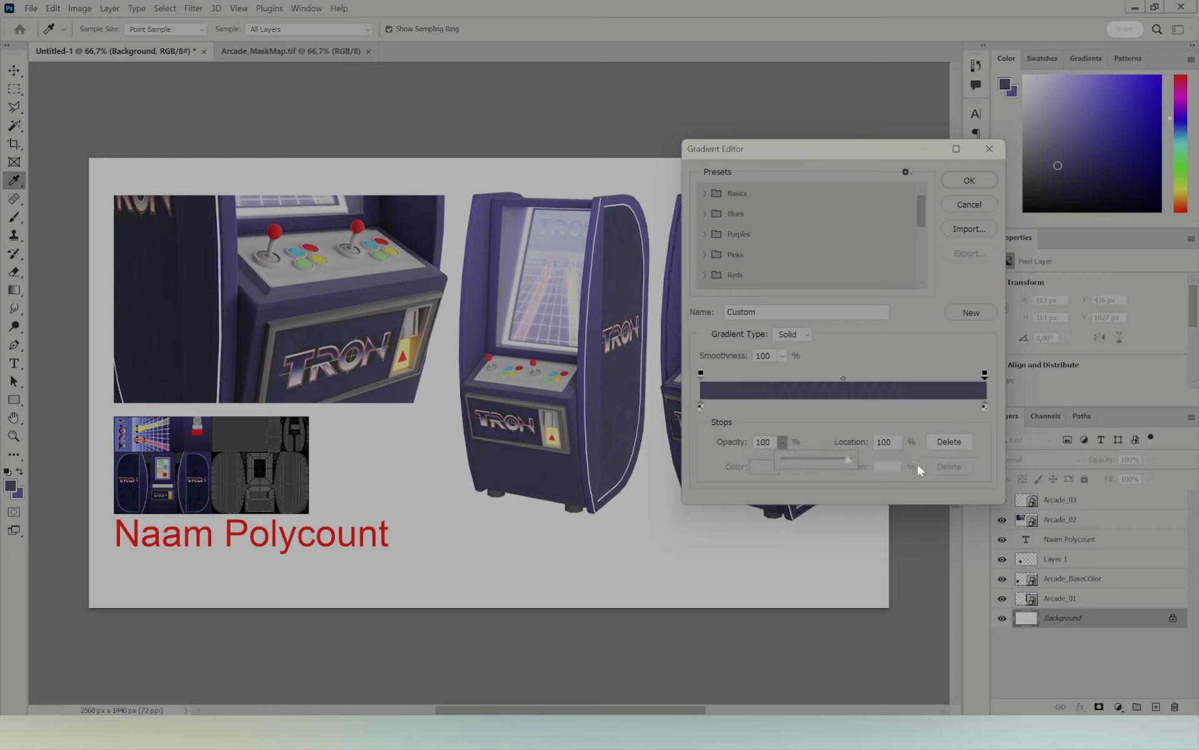
{"action": "left_click", "coordinate": [989, 150]}
{"action": "left_click_drag", "start_coordinate": [511, 554], "coordinate": [510, 225]}
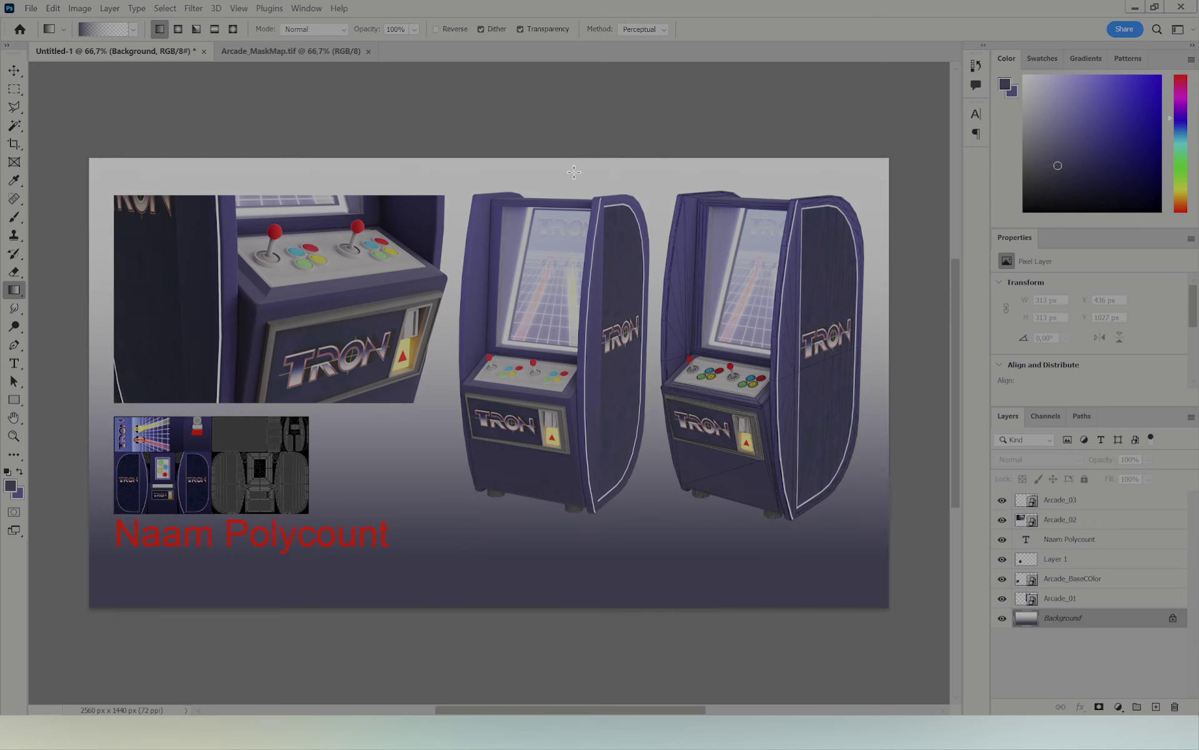
{"action": "key", "text": "ctrl+z"}
Step: Set both gradient stops opaque and fill the background bottom-to-top with dark purple
{"action": "left_click", "coordinate": [121, 30]}
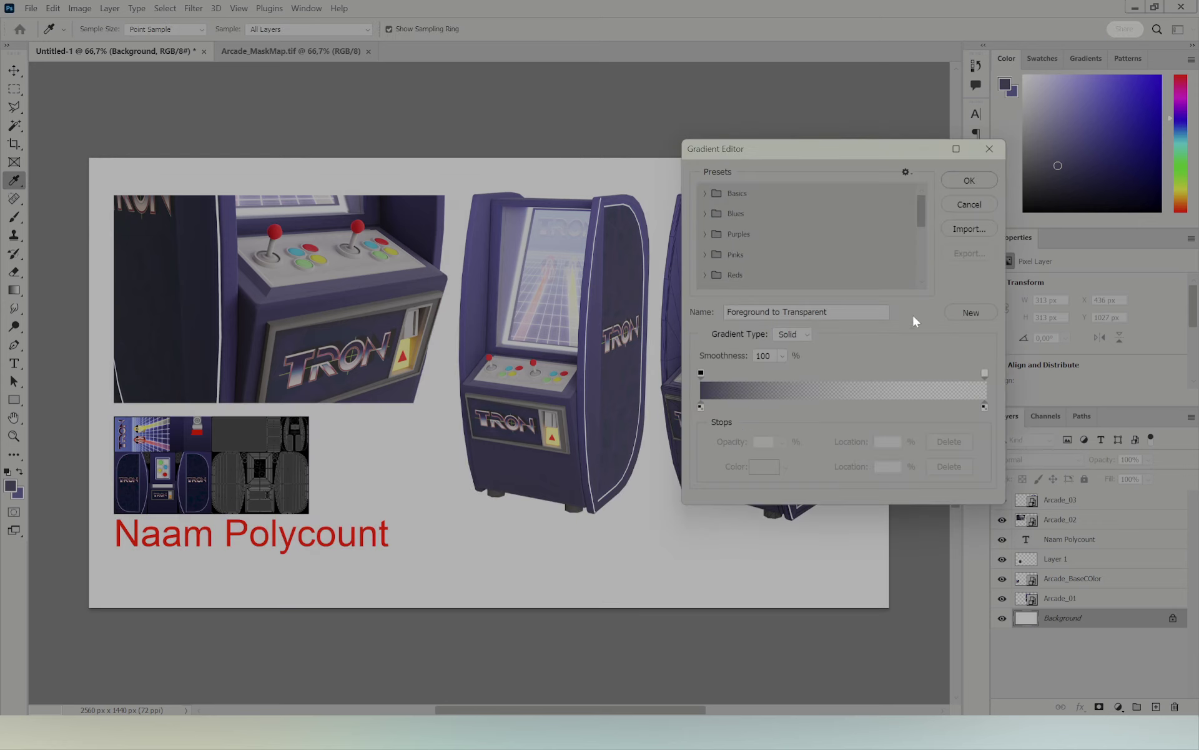
{"action": "left_click", "coordinate": [804, 335]}
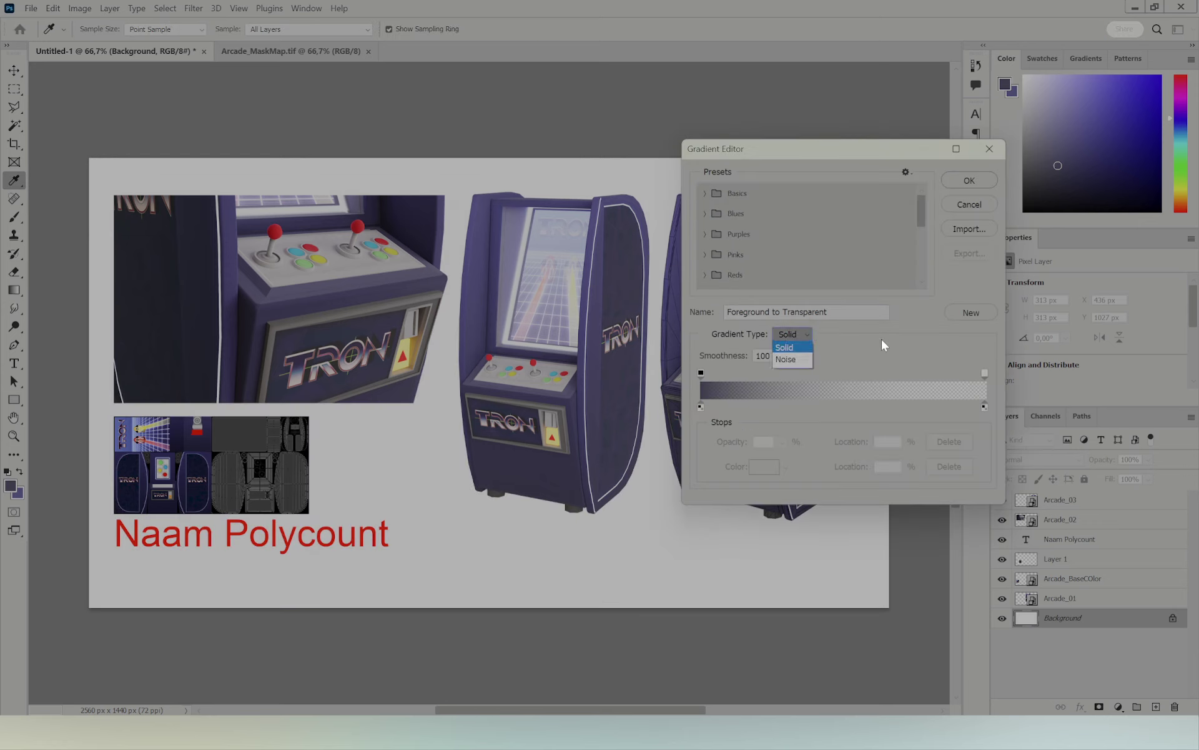
{"action": "left_click", "coordinate": [985, 375]}
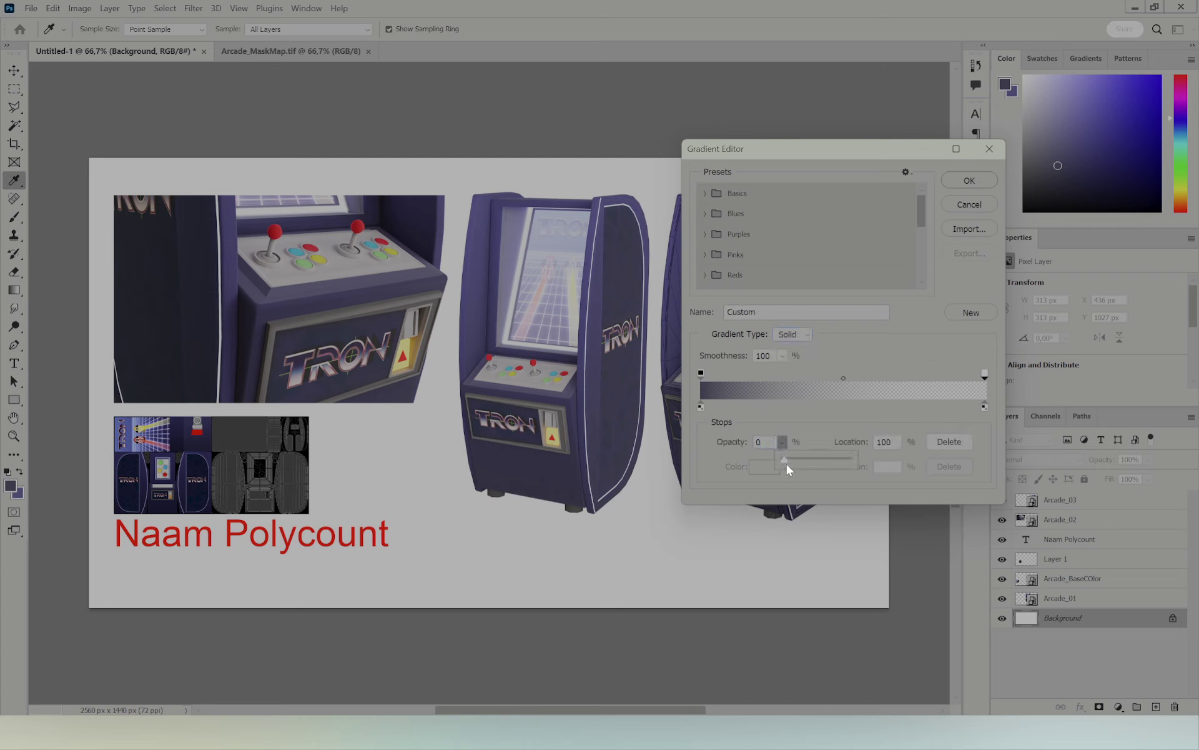
{"action": "left_click", "coordinate": [857, 461]}
{"action": "left_click", "coordinate": [968, 180]}
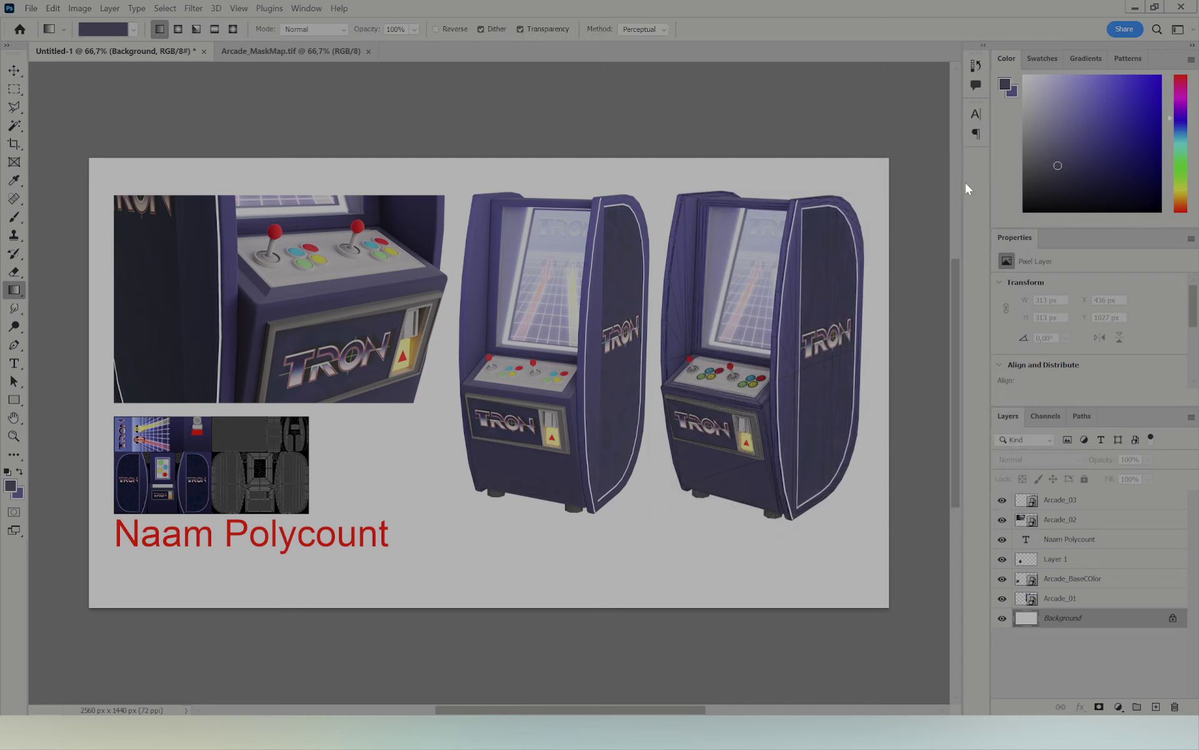
{"action": "left_click_drag", "start_coordinate": [462, 554], "coordinate": [504, 130], "text": "shift"}
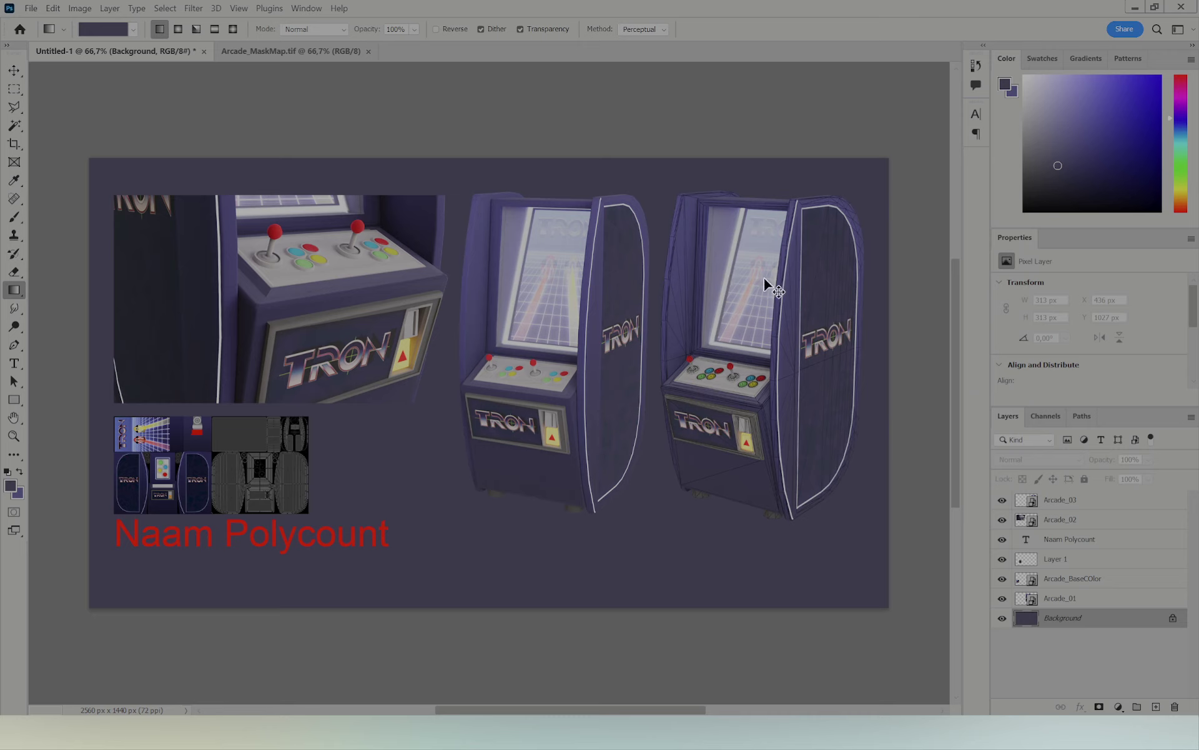
Step: Choose a lighter purple foreground colour and redraw the background gradient top to bottom
{"action": "left_click_drag", "start_coordinate": [457, 191], "coordinate": [461, 564], "text": "shift"}
{"action": "left_click_drag", "start_coordinate": [1051, 153], "coordinate": [1063, 121]}
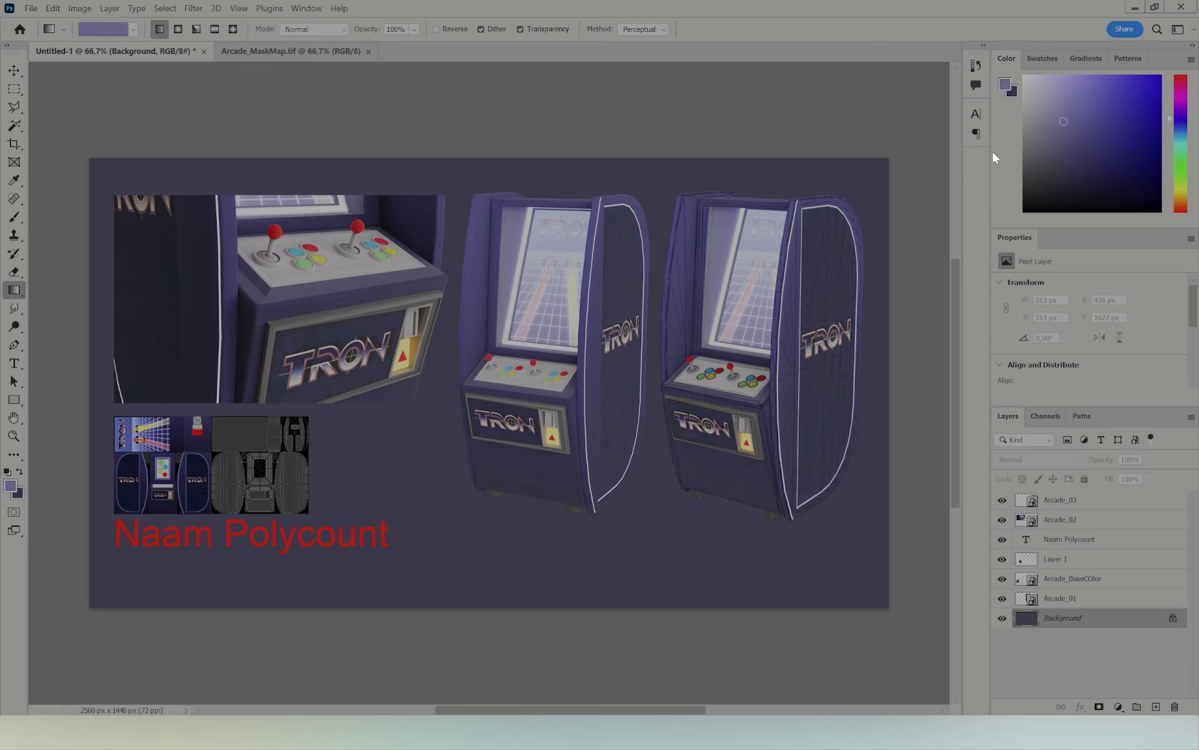
{"action": "left_click_drag", "start_coordinate": [479, 195], "coordinate": [461, 563], "text": "shift"}
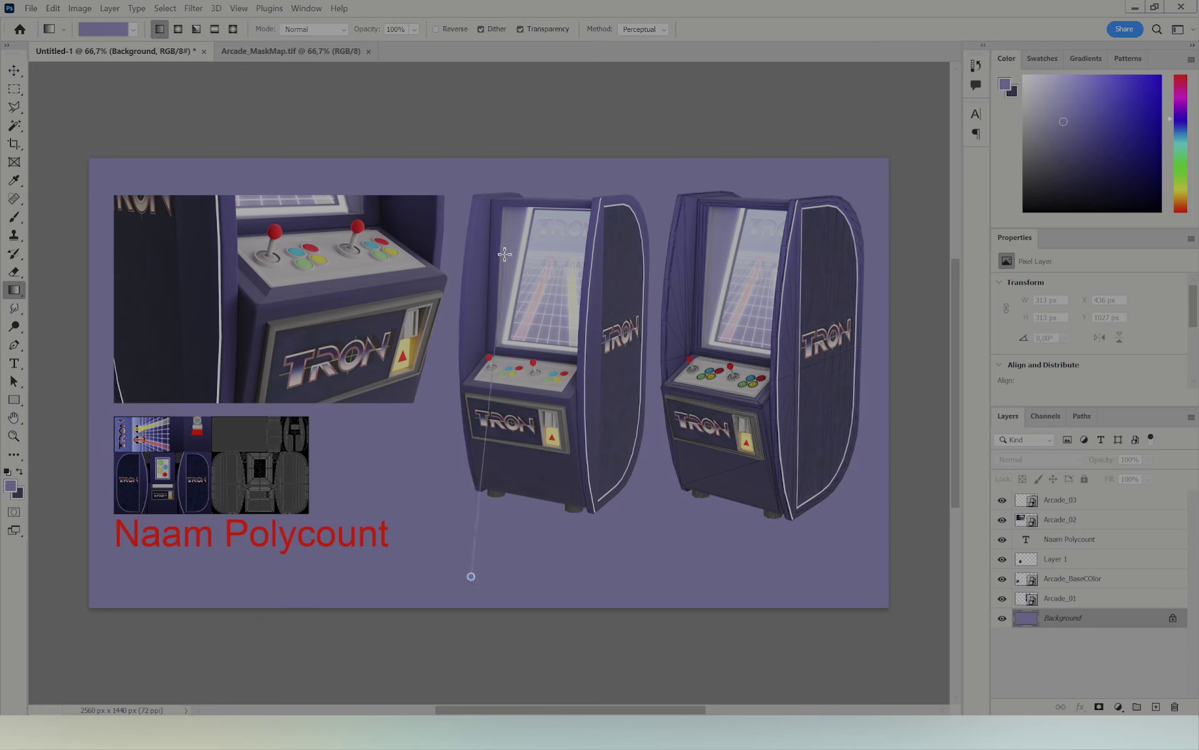
Step: Set both gradient stops to purples sampled from the cabinet and fill the background bottom to top
{"action": "left_click", "coordinate": [103, 29]}
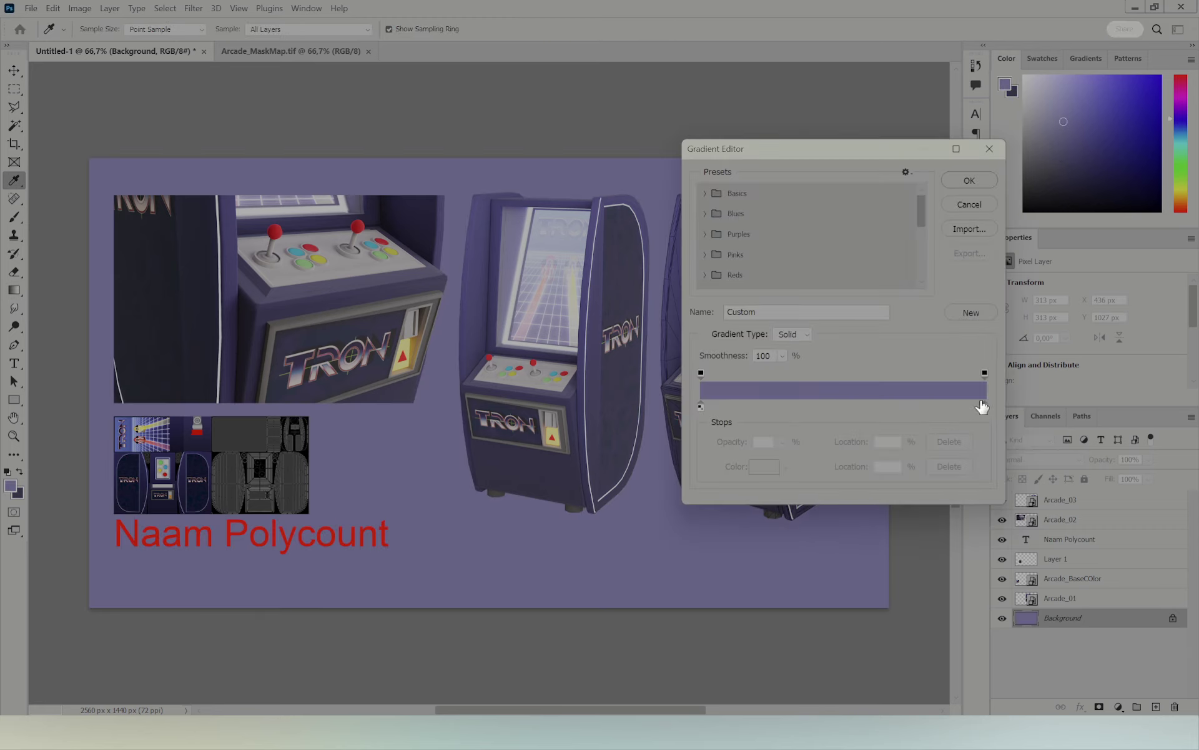
{"action": "left_click", "coordinate": [983, 373]}
{"action": "left_click", "coordinate": [985, 407]}
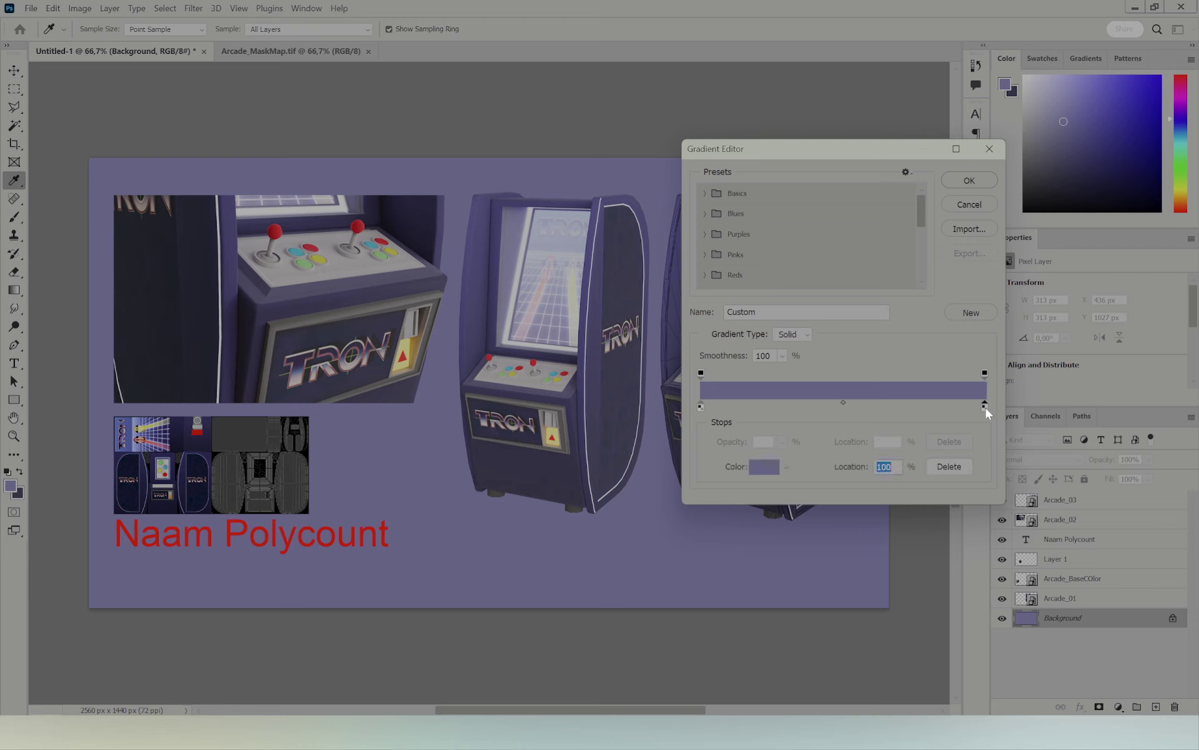
{"action": "left_click", "coordinate": [759, 473]}
{"action": "left_click", "coordinate": [488, 215]}
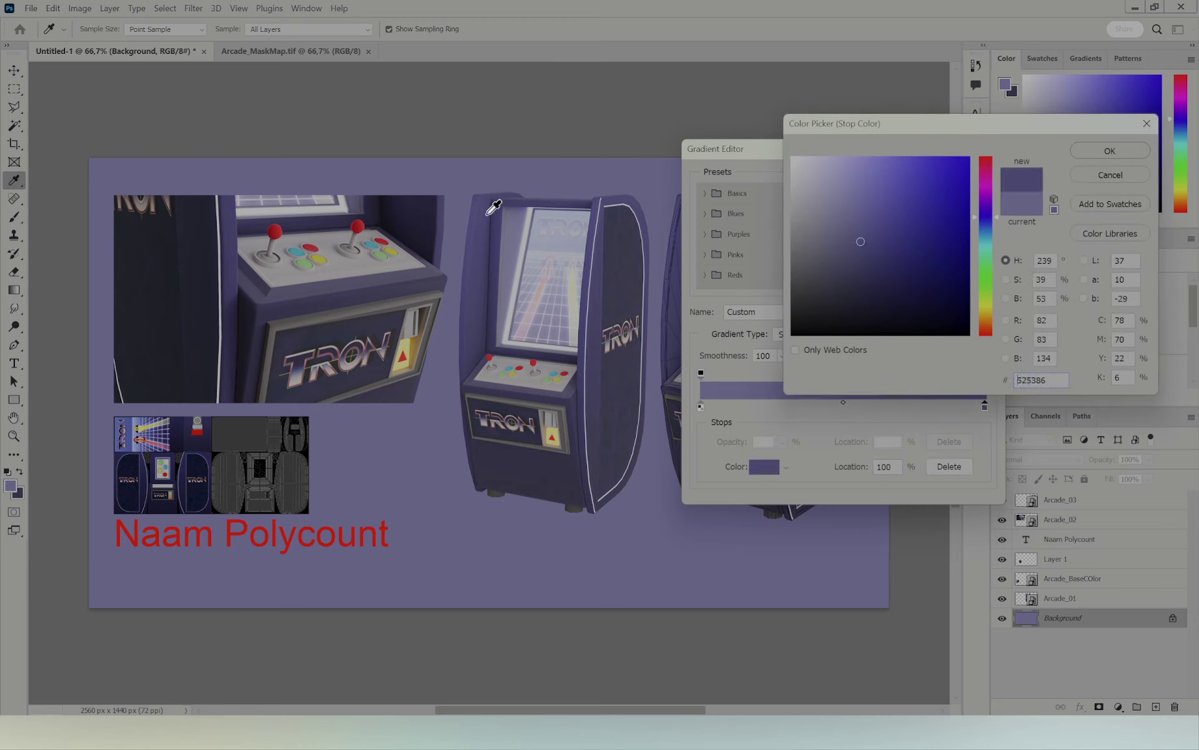
{"action": "left_click", "coordinate": [1109, 151]}
{"action": "left_click", "coordinate": [702, 406]}
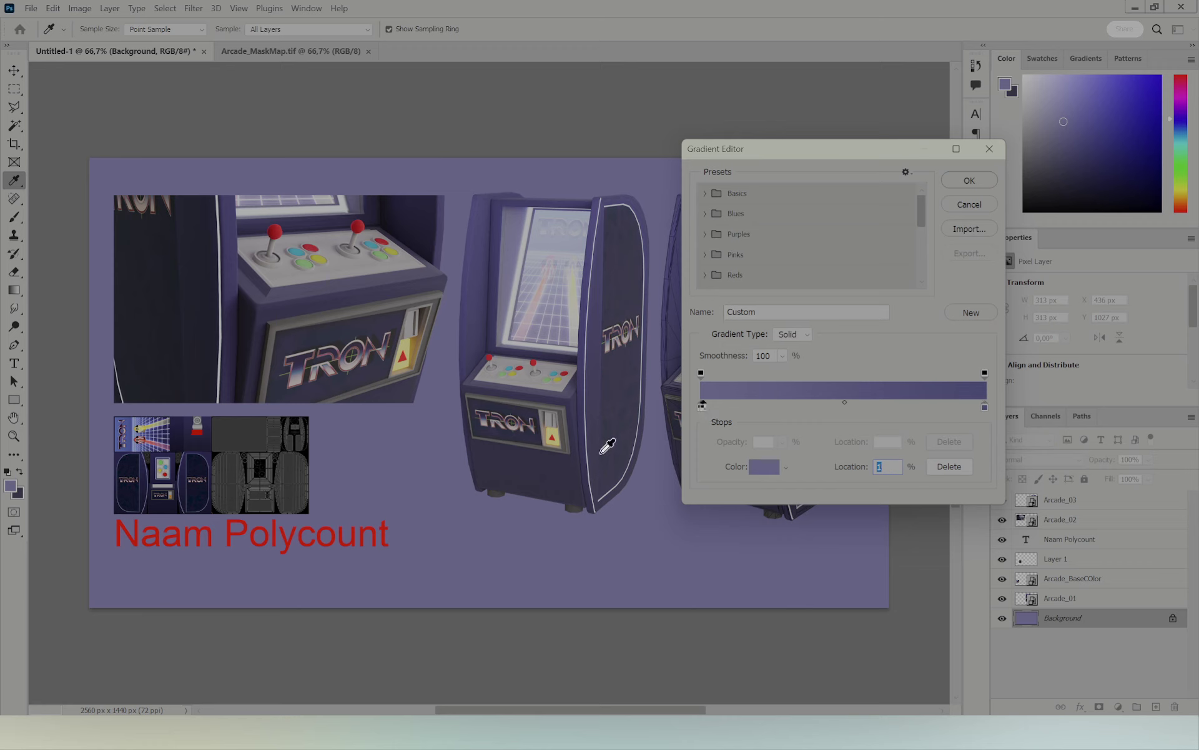
{"action": "left_click", "coordinate": [533, 438]}
{"action": "left_click", "coordinate": [970, 180]}
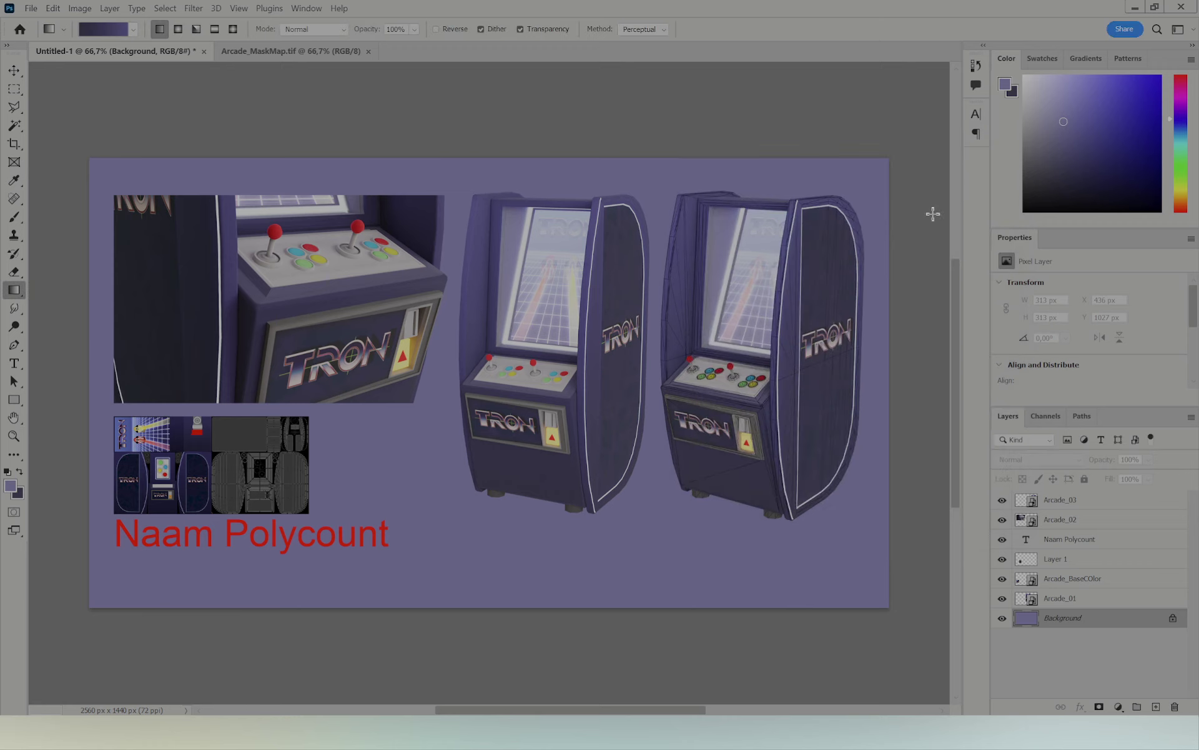
{"action": "left_click_drag", "start_coordinate": [468, 567], "coordinate": [533, 202]}
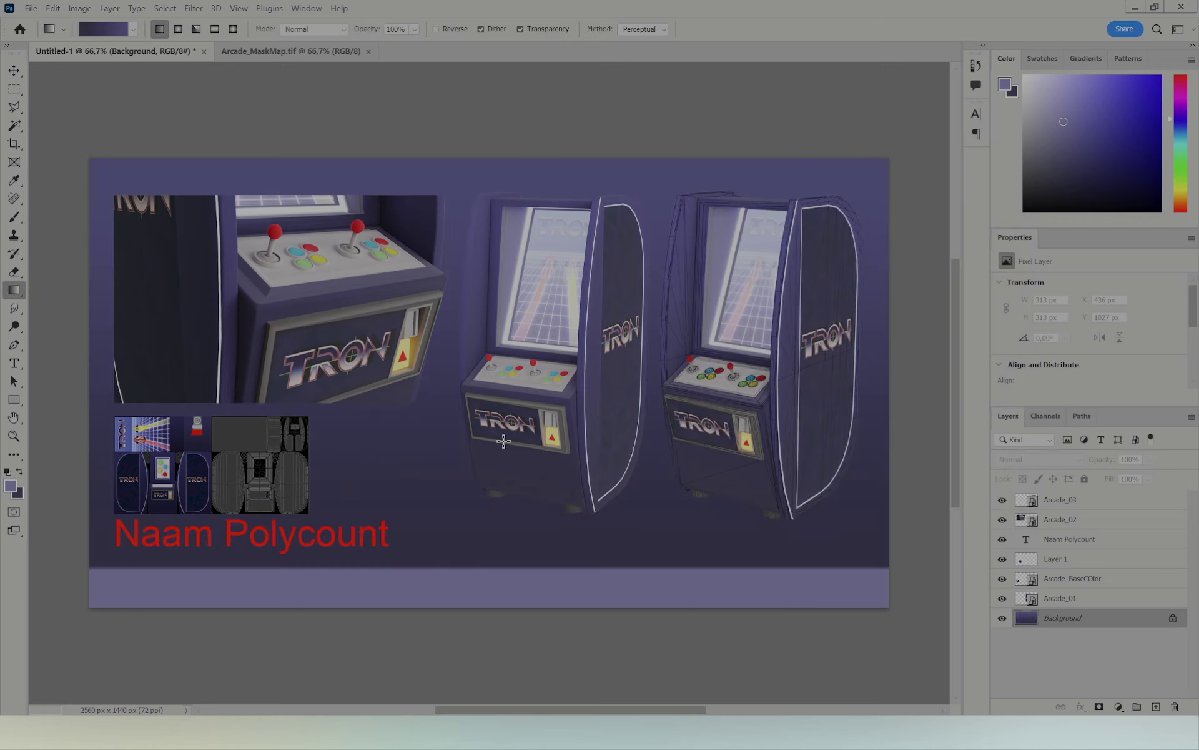
{"action": "left_click_drag", "start_coordinate": [460, 610], "coordinate": [462, 174]}
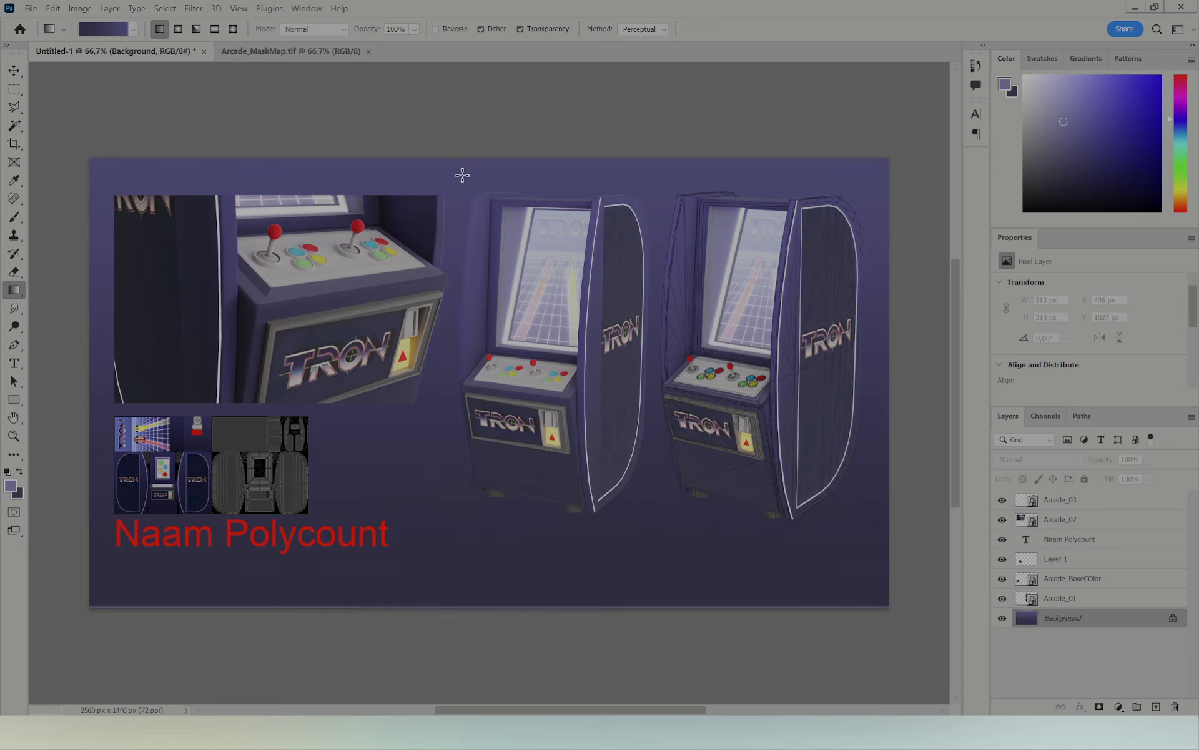
Step: Darken the background with Hue/Saturation Lightness -43, then zoom in on the cabinet in Blender
{"action": "key", "text": "ctrl+u"}
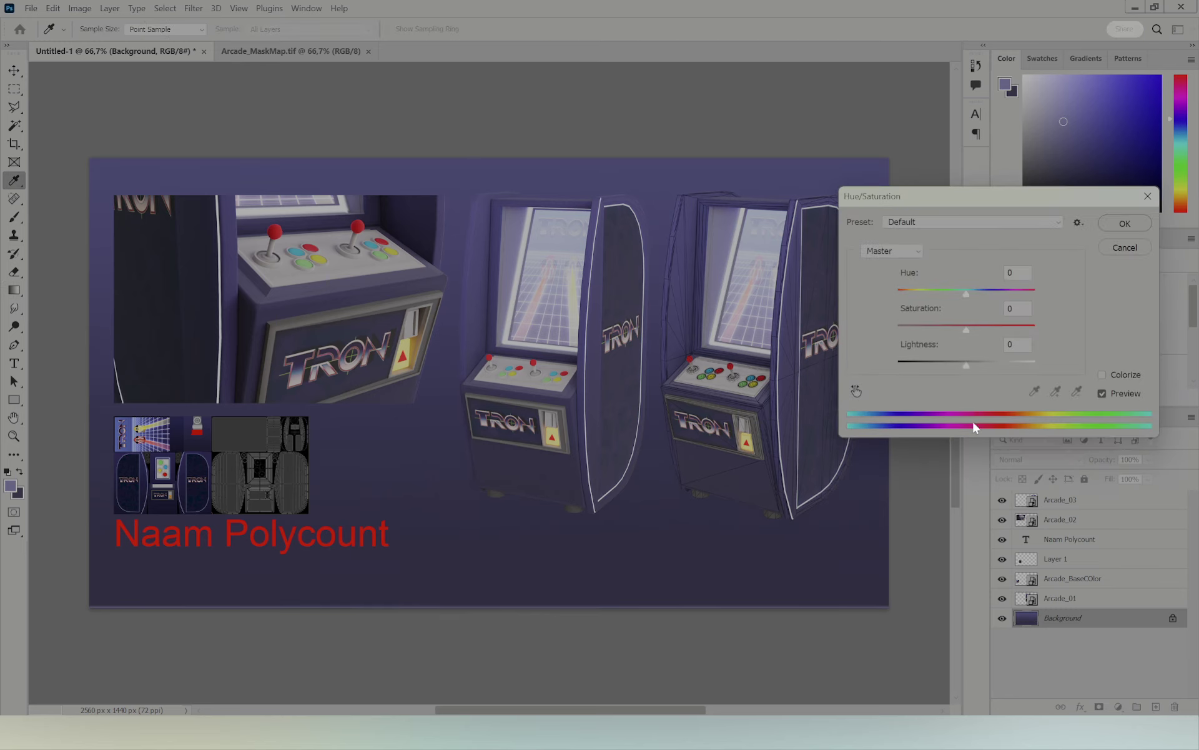
{"action": "left_click_drag", "start_coordinate": [968, 362], "coordinate": [936, 362]}
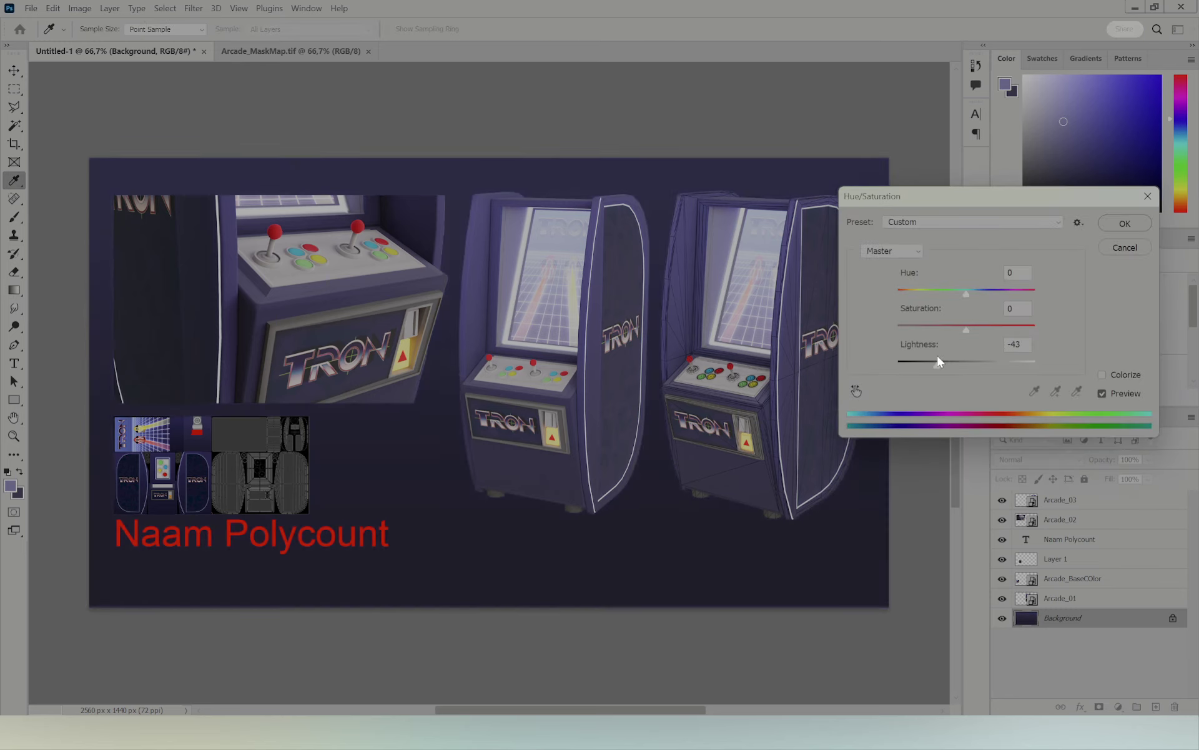
{"action": "left_click", "coordinate": [1125, 223]}
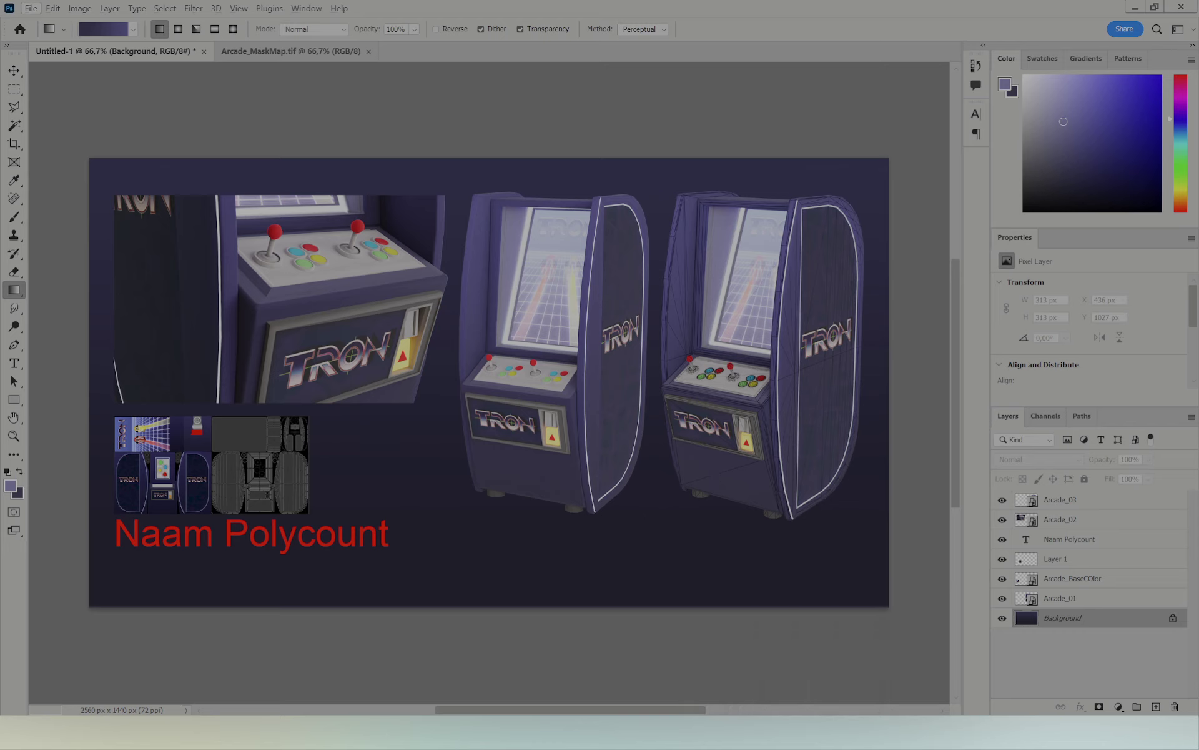
{"action": "left_click", "coordinate": [686, 669]}
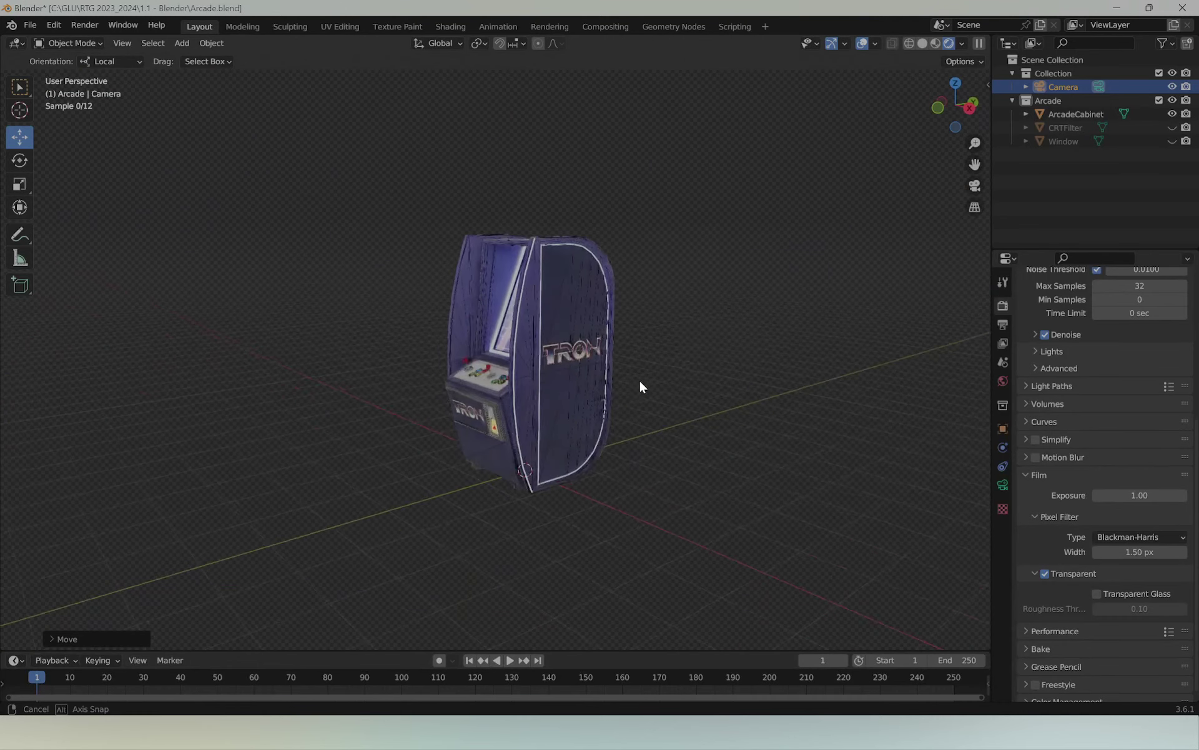
{"action": "mouse_move", "coordinate": [640, 383]}
{"action": "middle_mouse_down", "text": "ctrl"}
{"action": "mouse_move", "coordinate": [671, 380]}
{"action": "mouse_move", "coordinate": [716, 409]}
{"action": "mouse_move", "coordinate": [729, 477]}
{"action": "mouse_move", "coordinate": [717, 499]}
{"action": "mouse_move", "coordinate": [714, 489]}
{"action": "mouse_move", "coordinate": [341, 481]}
{"action": "mouse_move", "coordinate": [754, 487]}
{"action": "middle_mouse_up", "text": "ctrl"}
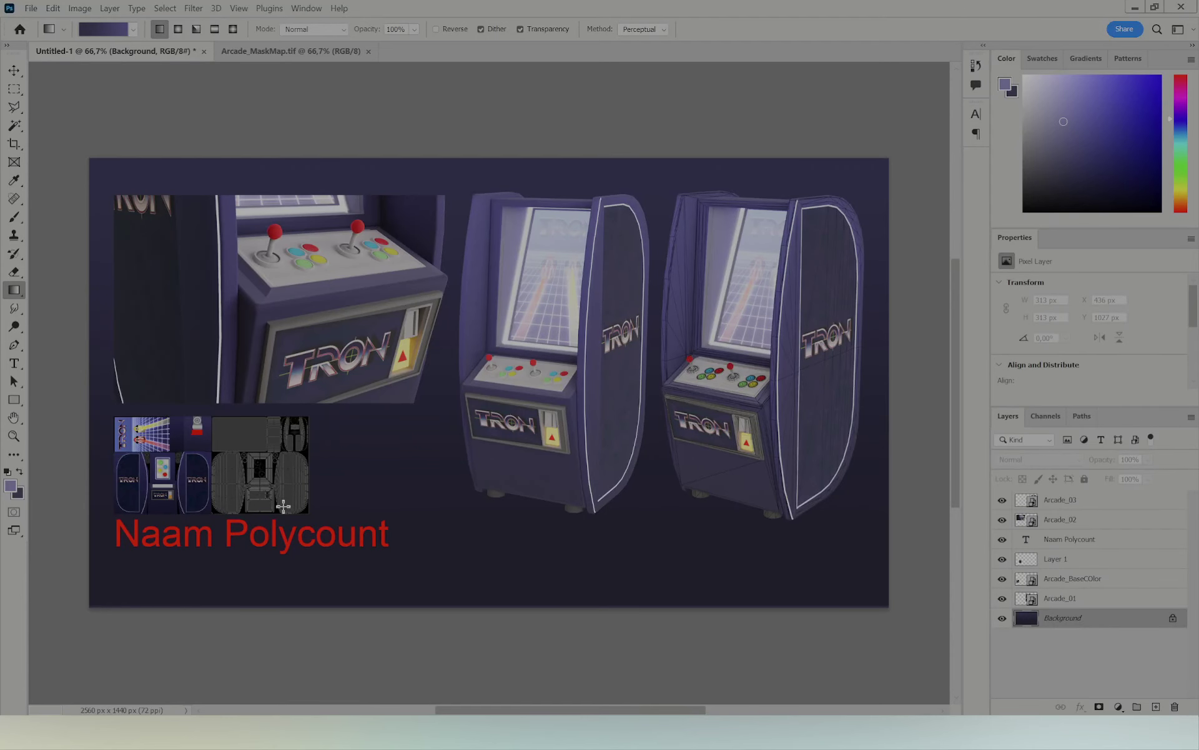